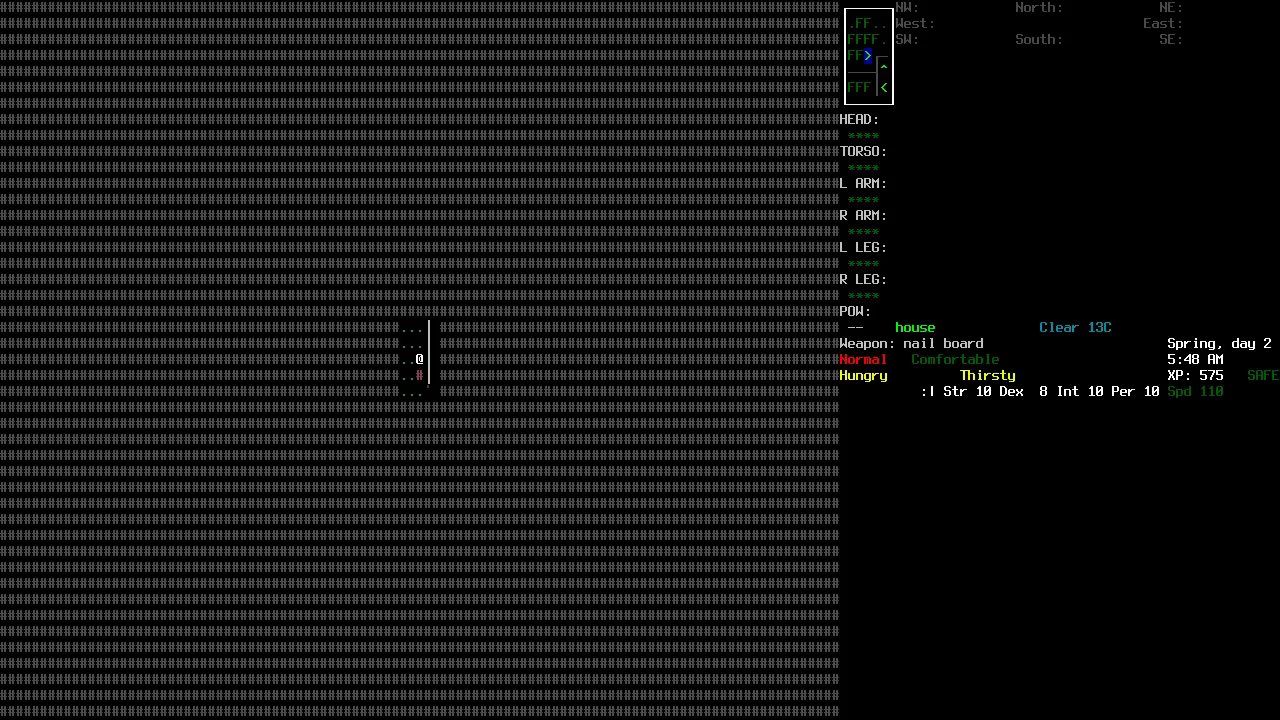
Eat the apple, then back out of the eat menu without eating tea leaves.
key("E")
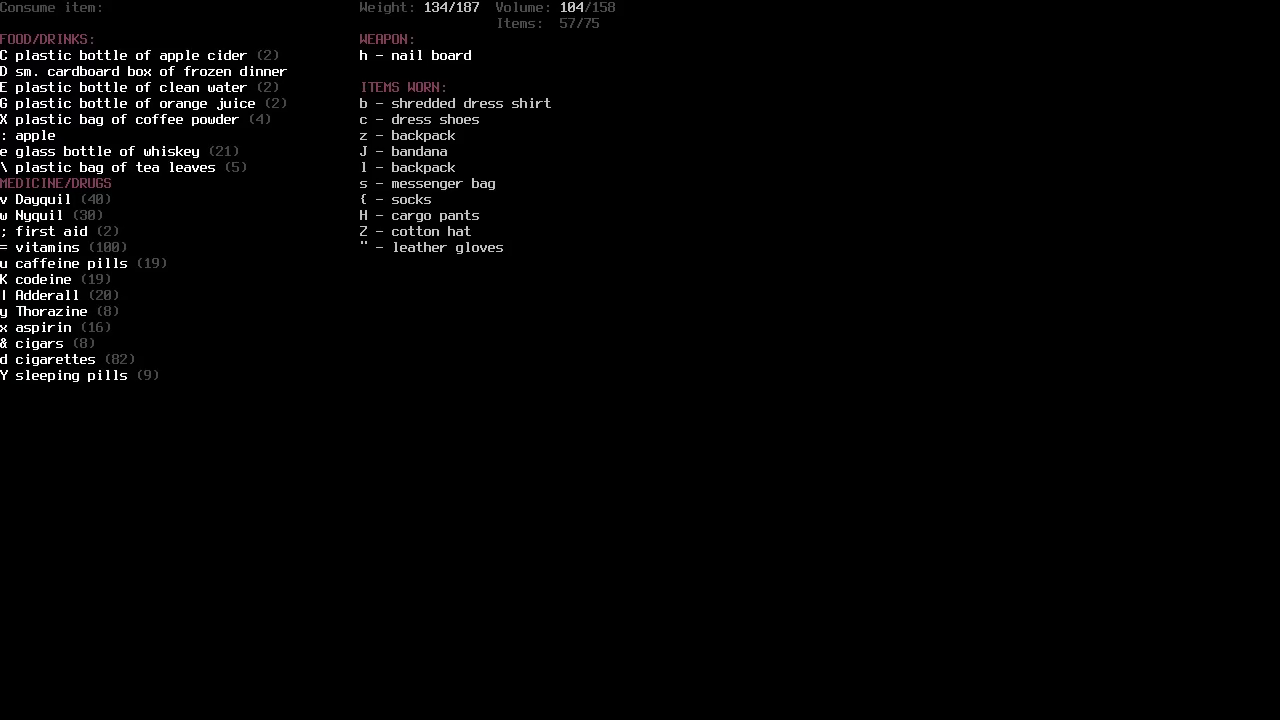
key("colon")
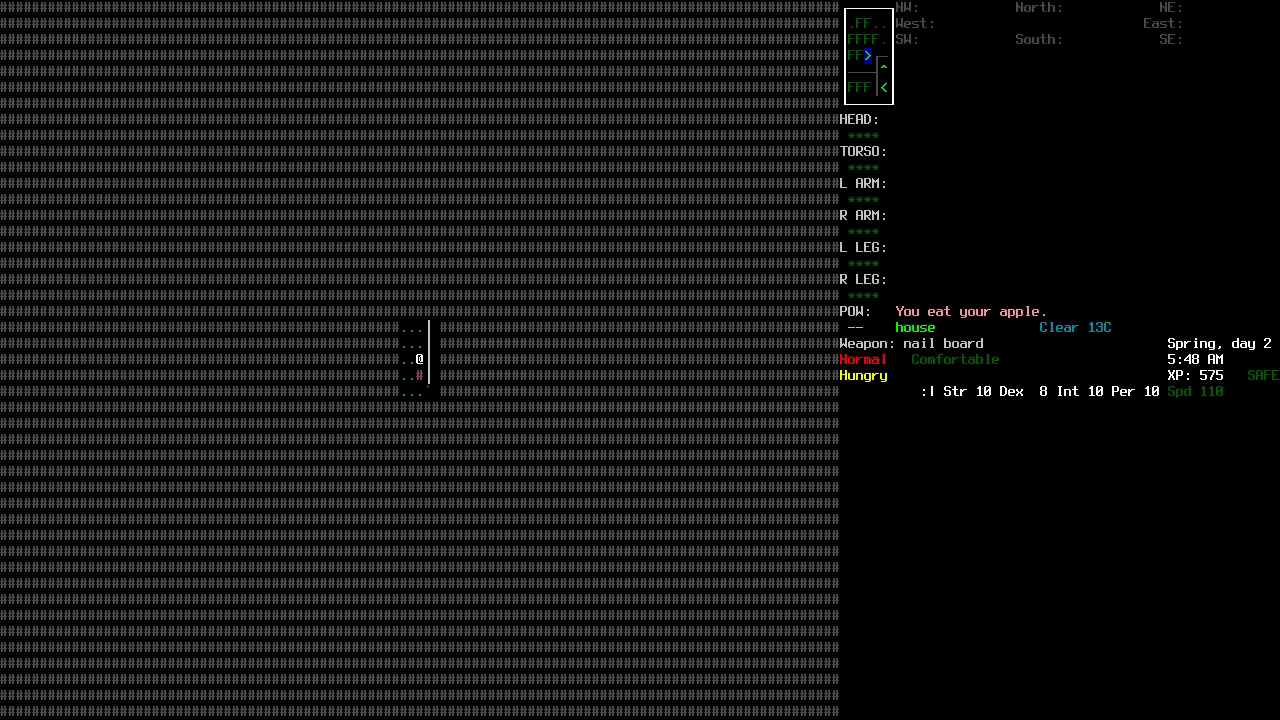
key("E")
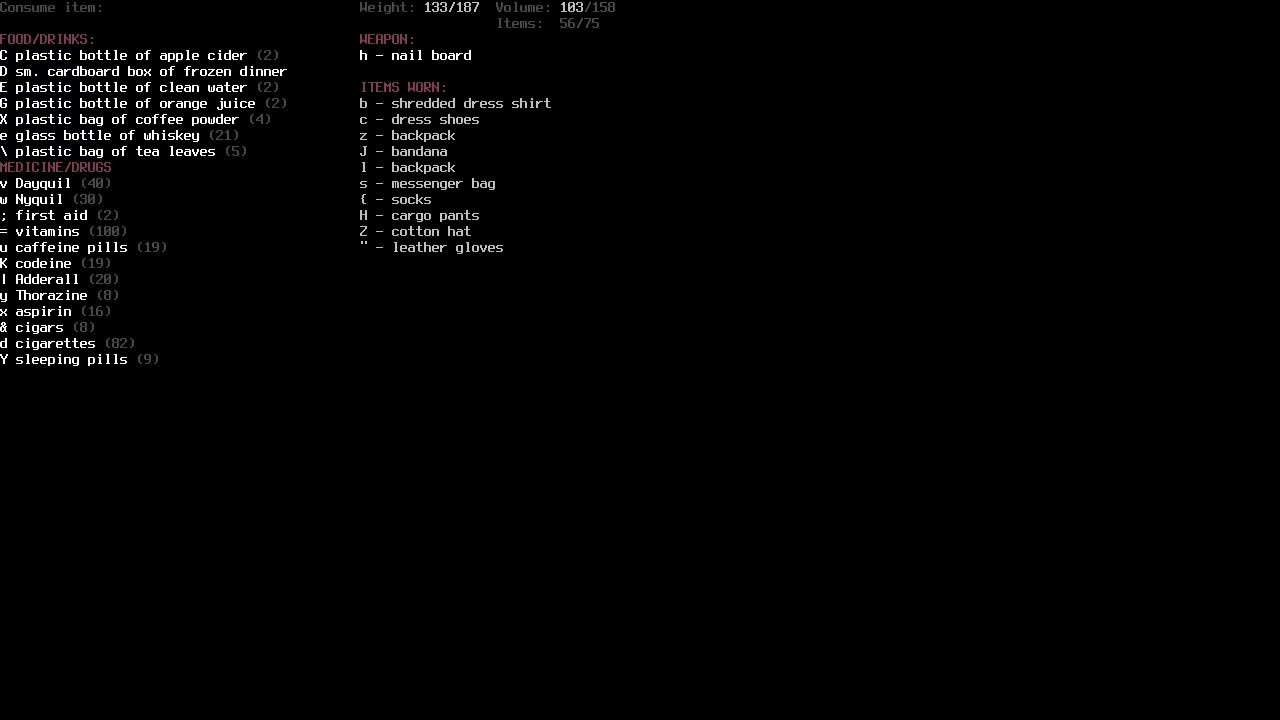
key("Escape")
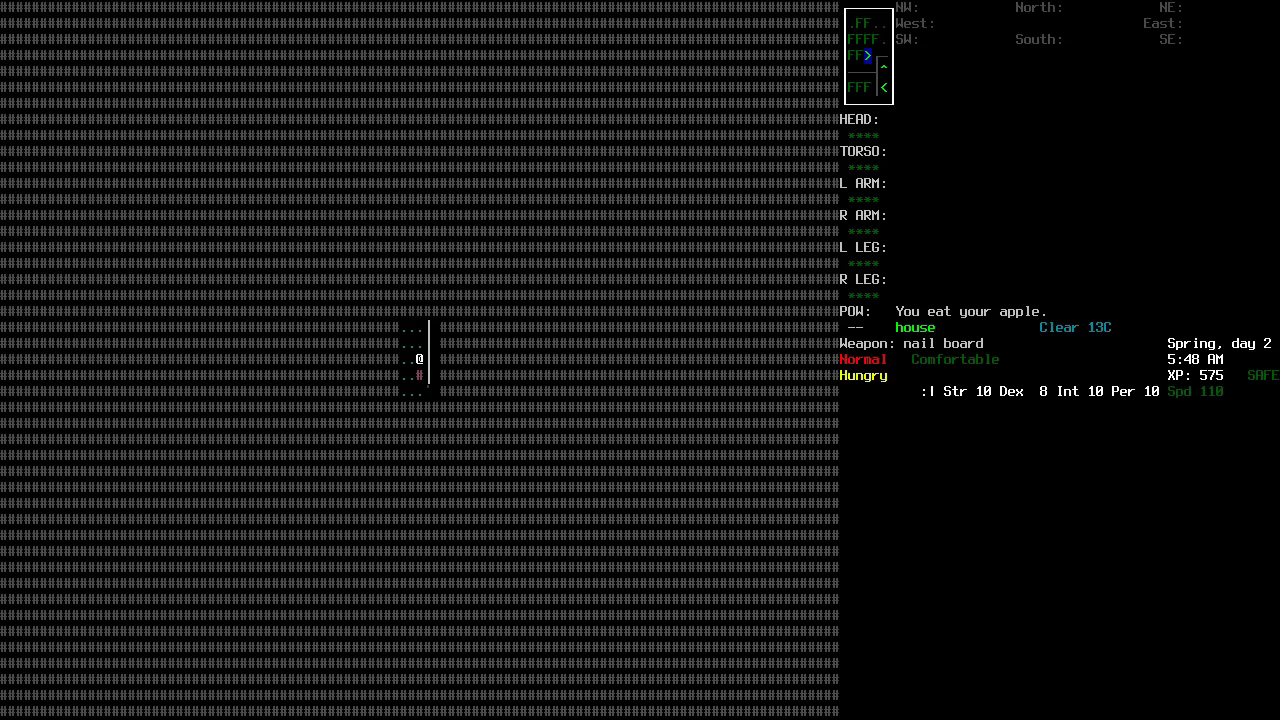
Retry eating the tea leaves and glance at the wear menu, cancelling each attempt.
key("E")
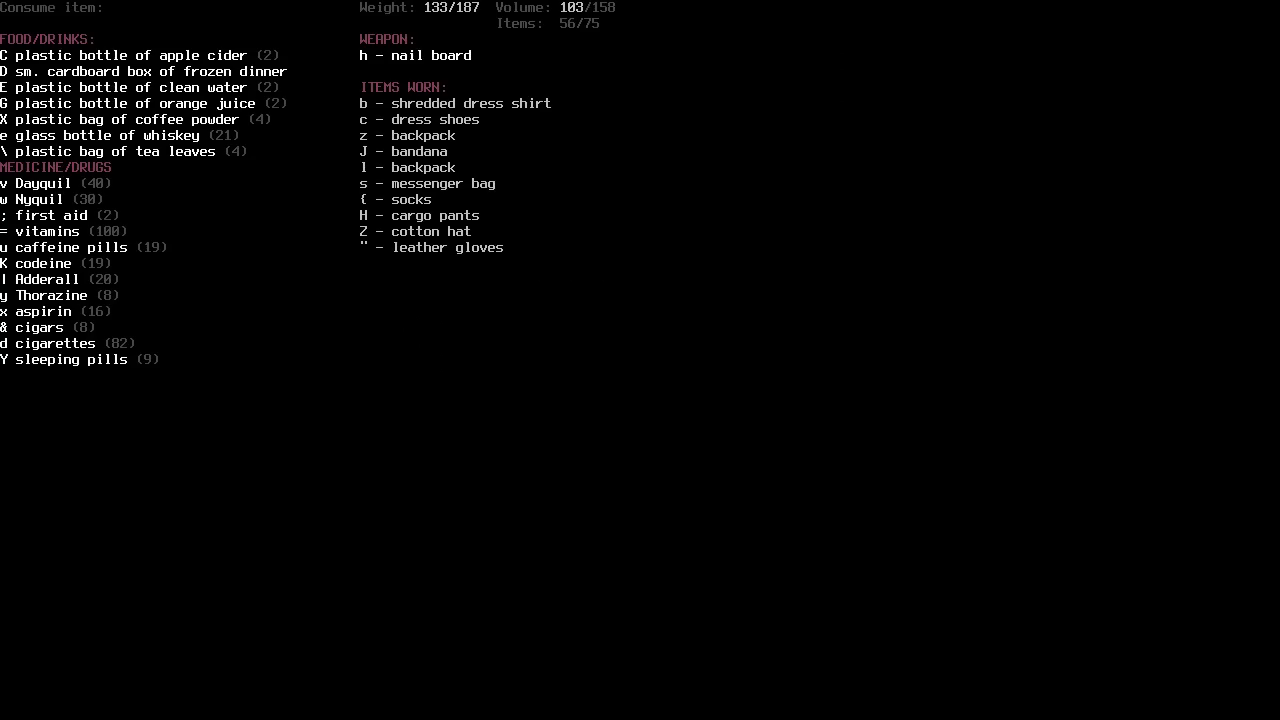
key("Escape")
key("W")
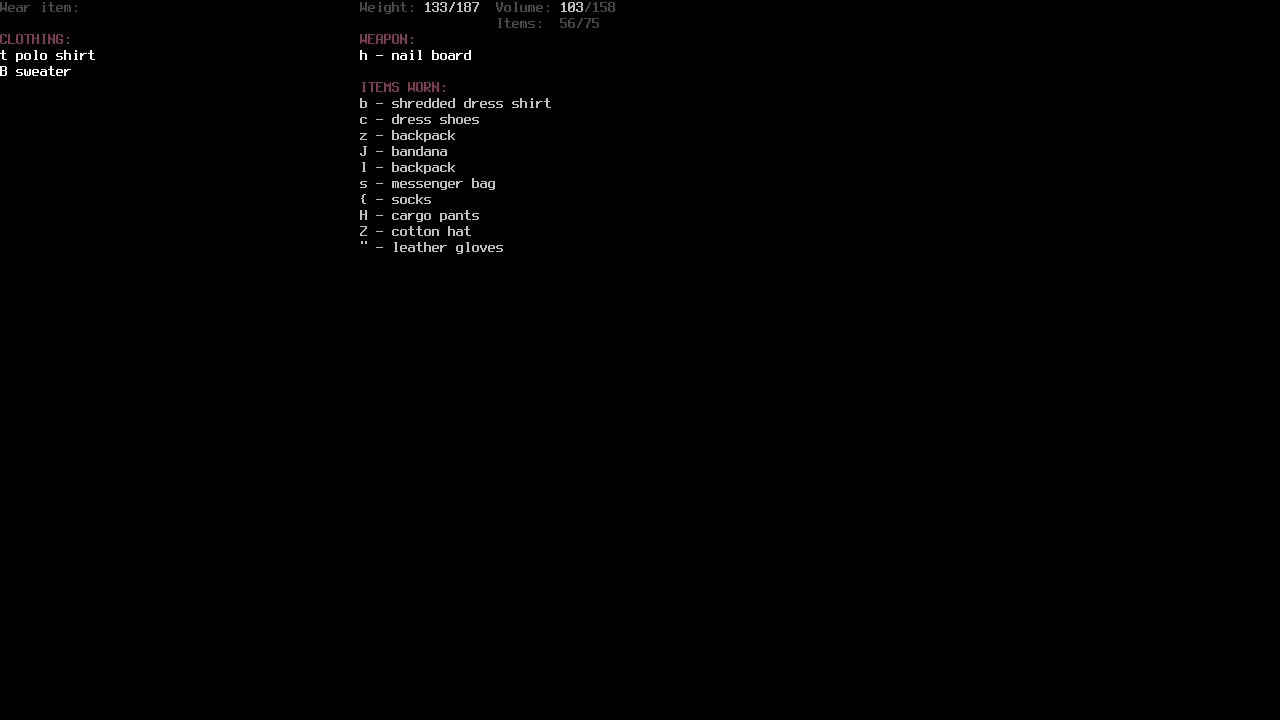
key("Escape")
key("E")
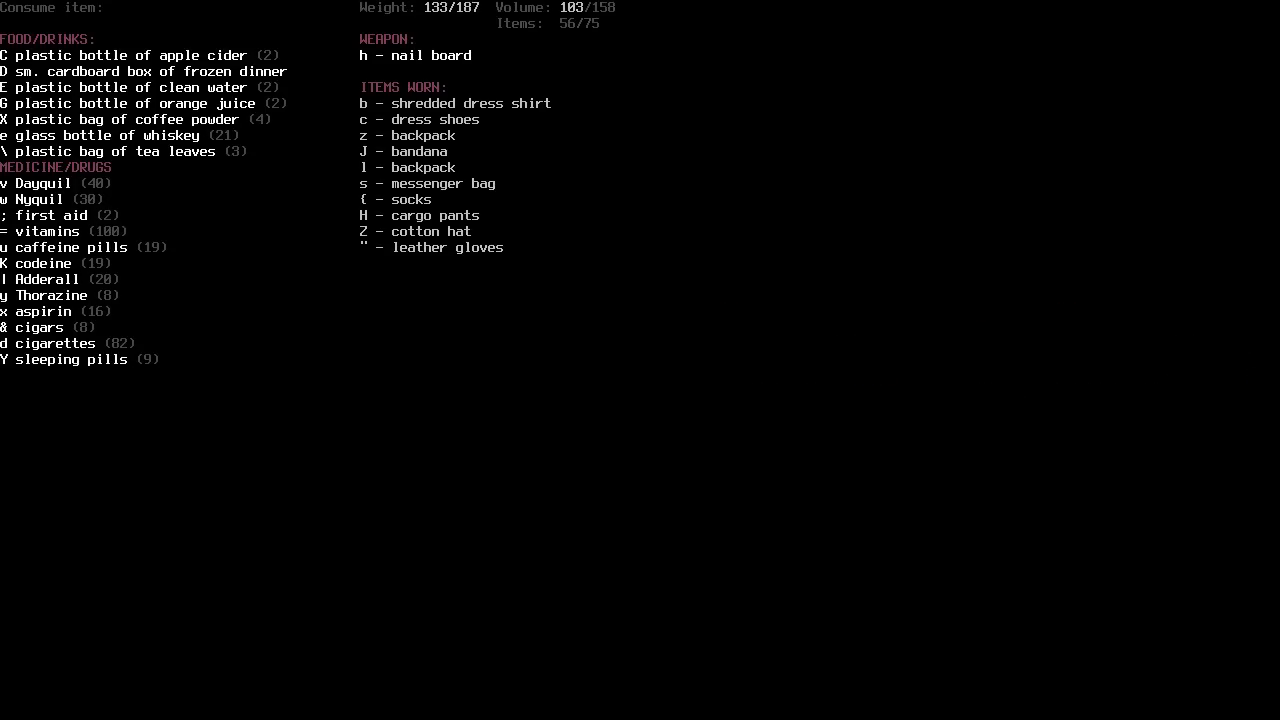
key("Escape")
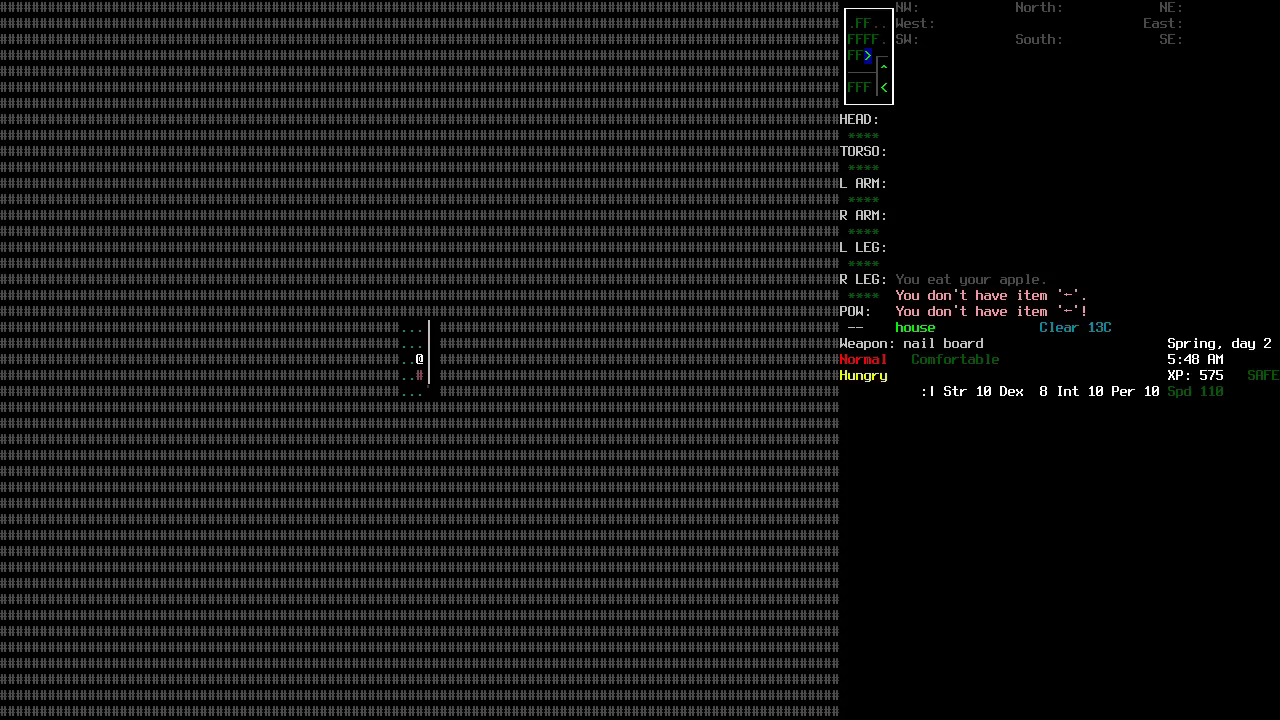
key("dollar")
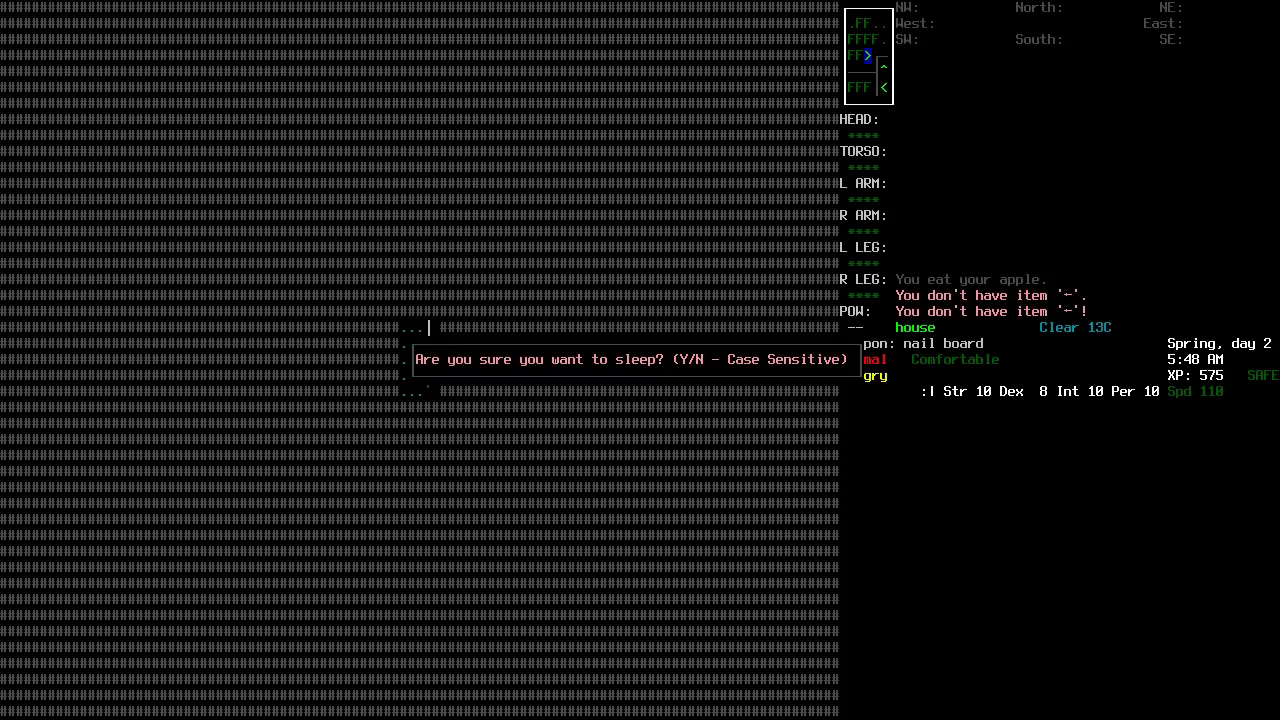
key("N")
key("v")
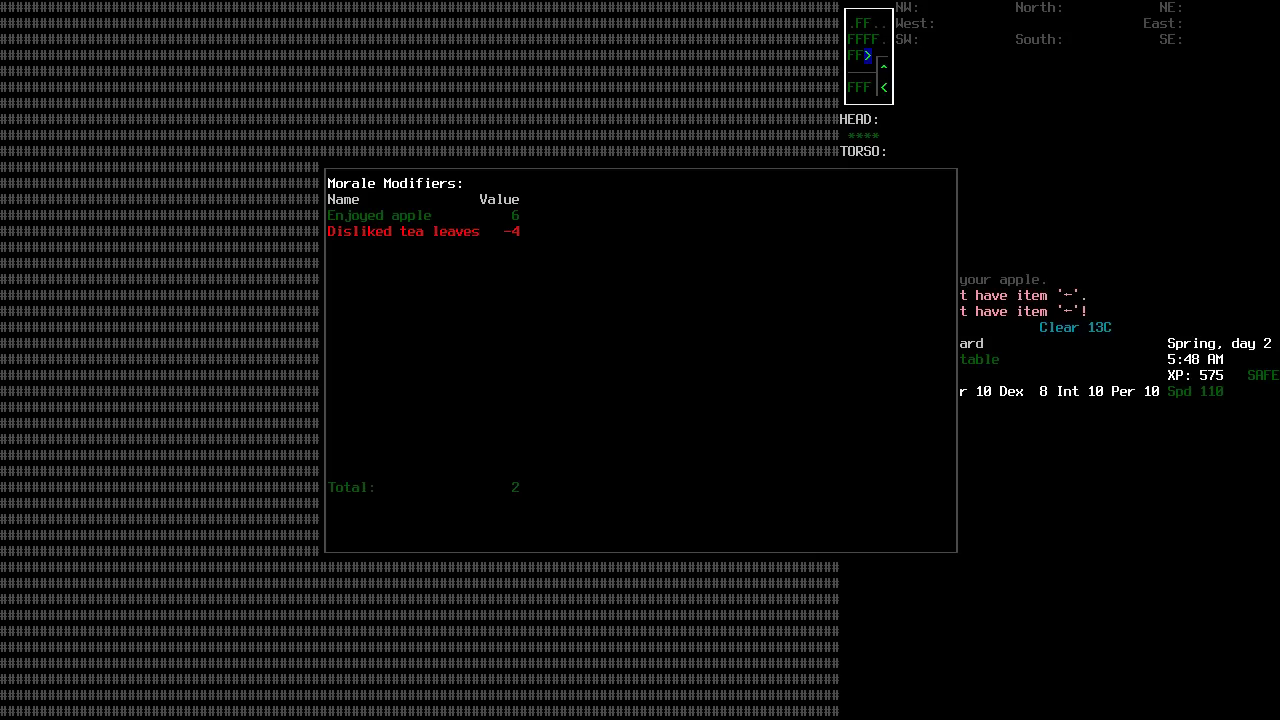
key("Escape")
key("E")
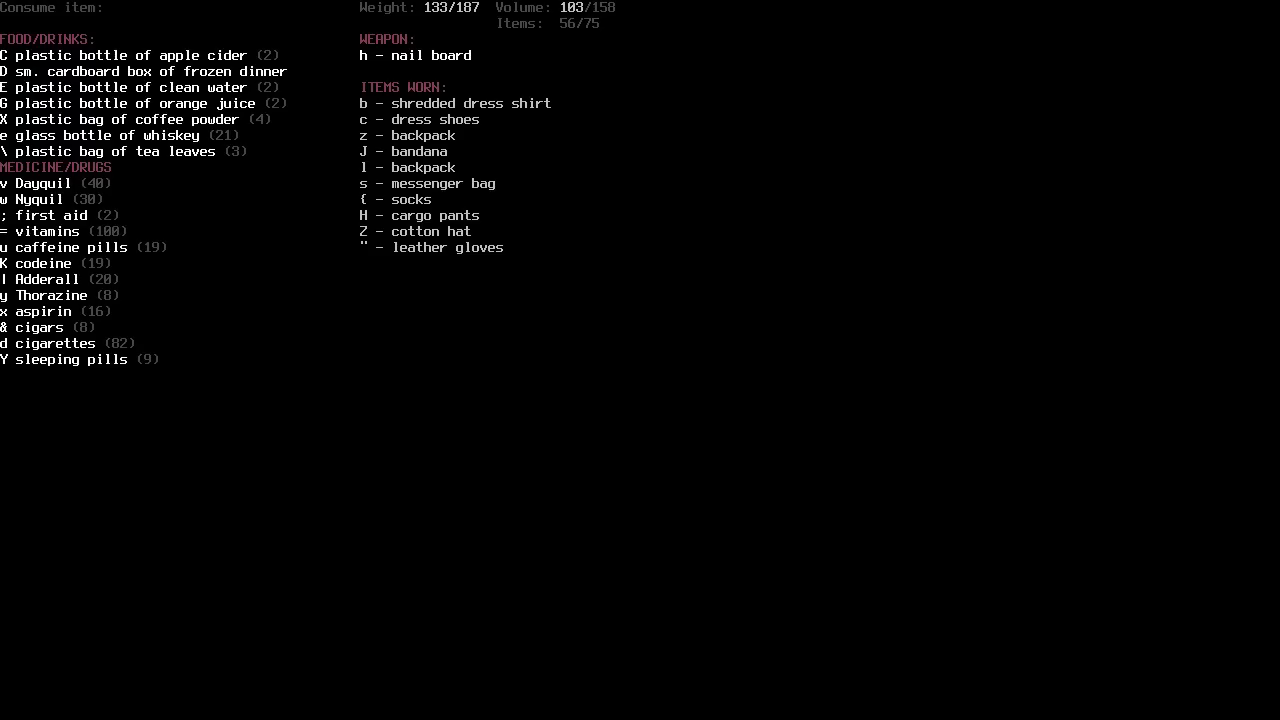
key("minus")
Cook the TV dinner from the food crafting recipes.
key("ampersand")
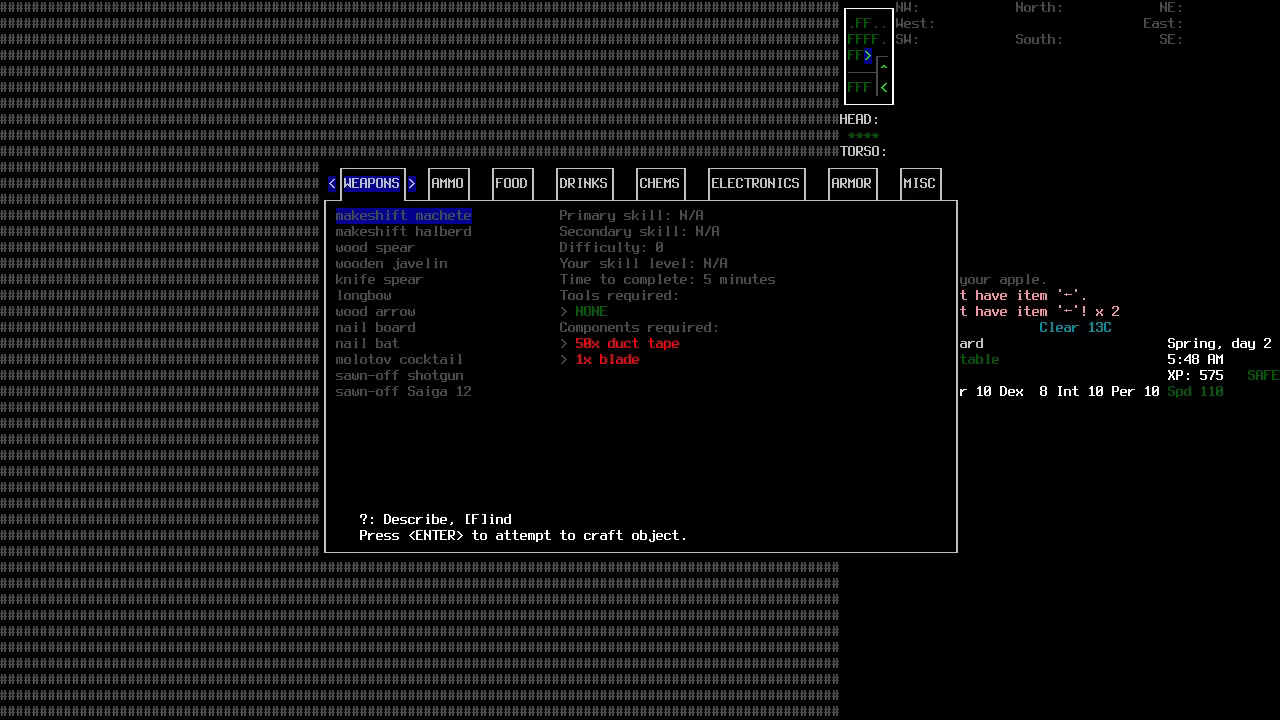
key("Tab")
key("Tab")
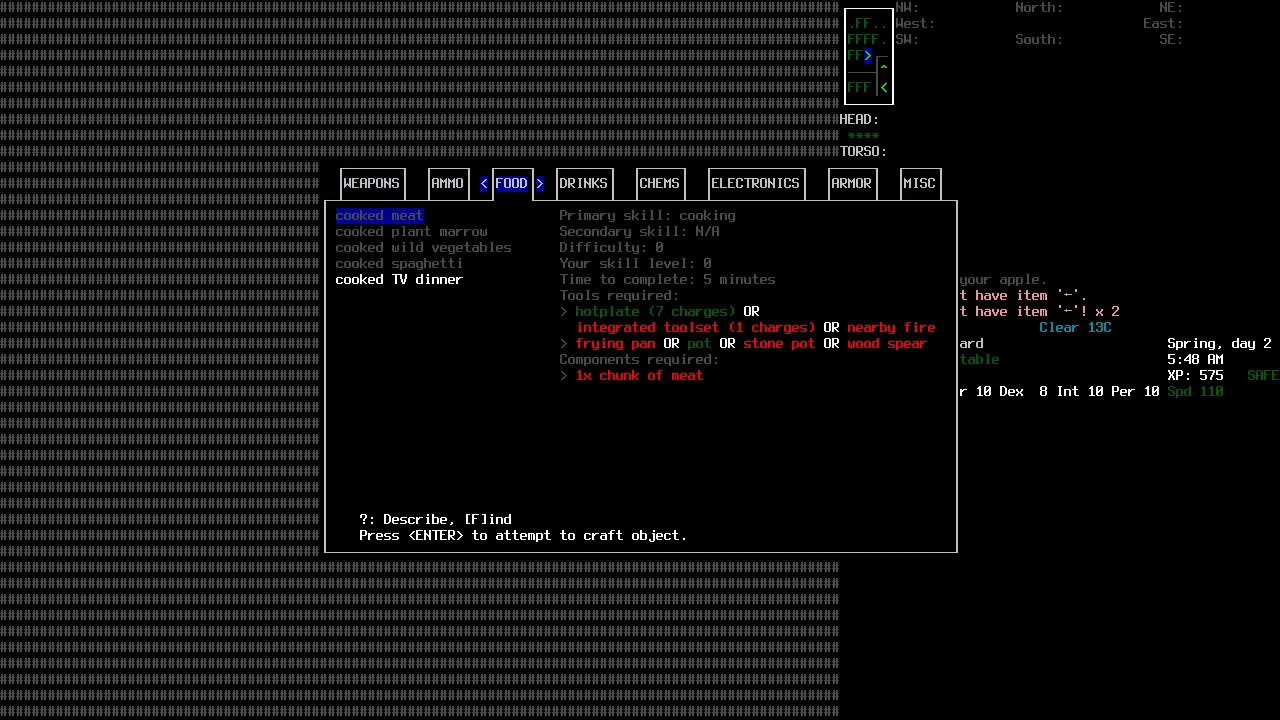
key("Up")
key("Return")
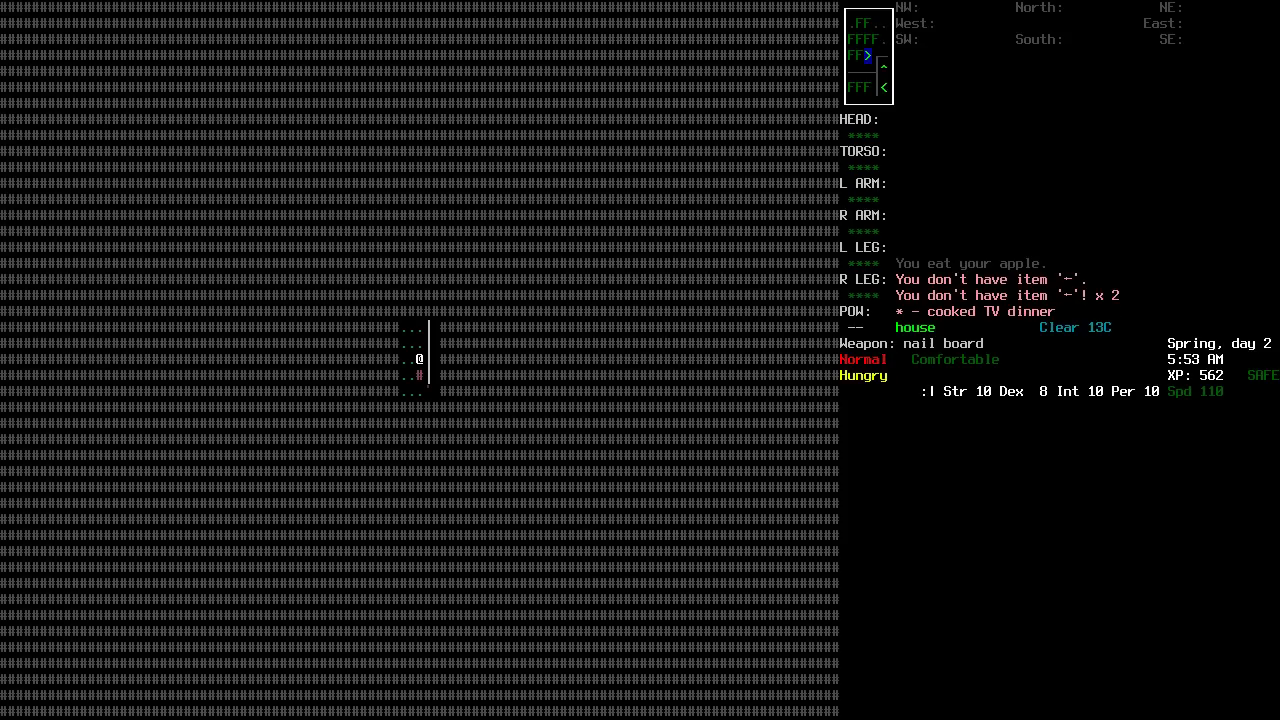
Eat the hot TV dinner, drink the apple cider, and review the inventory.
key("E")
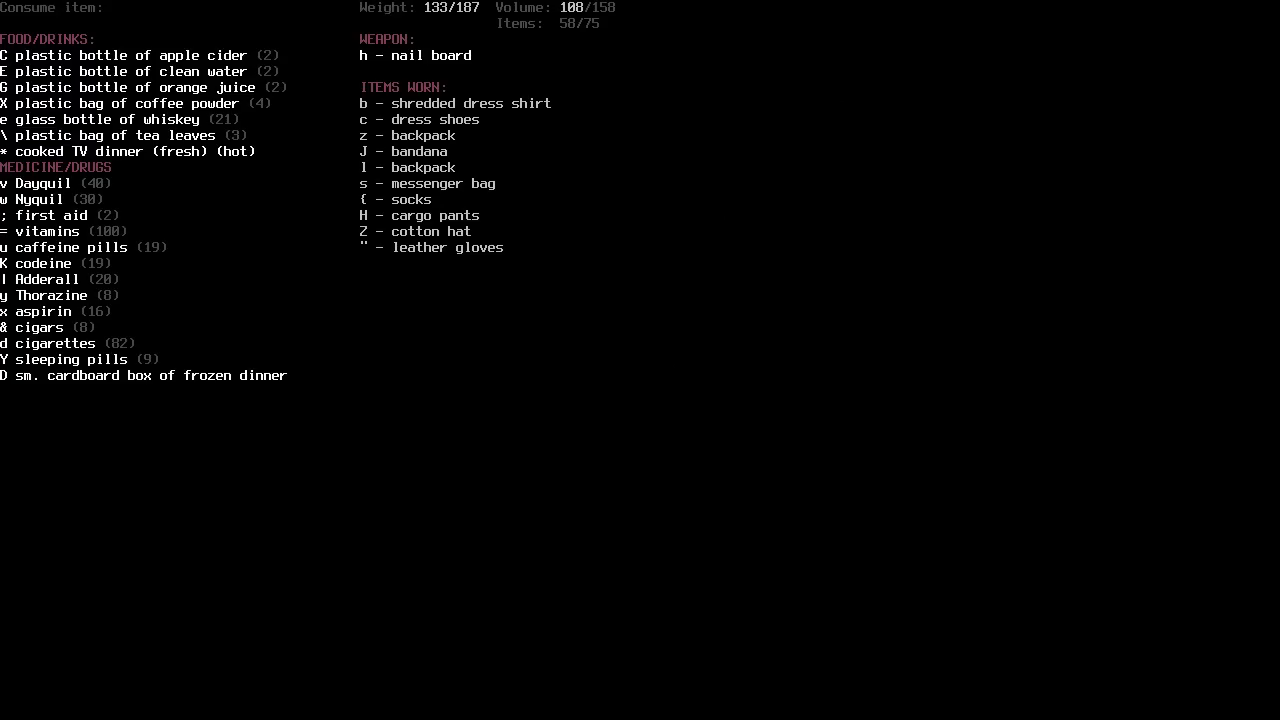
key("asterisk")
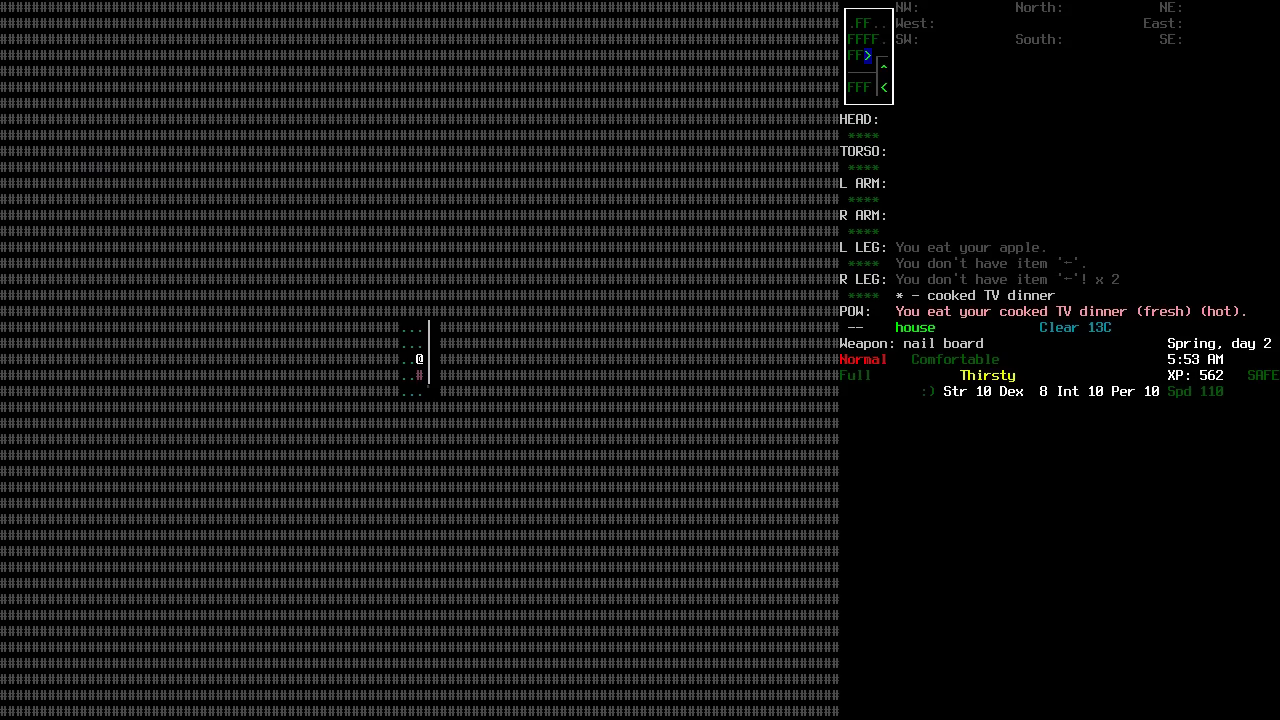
key("E")
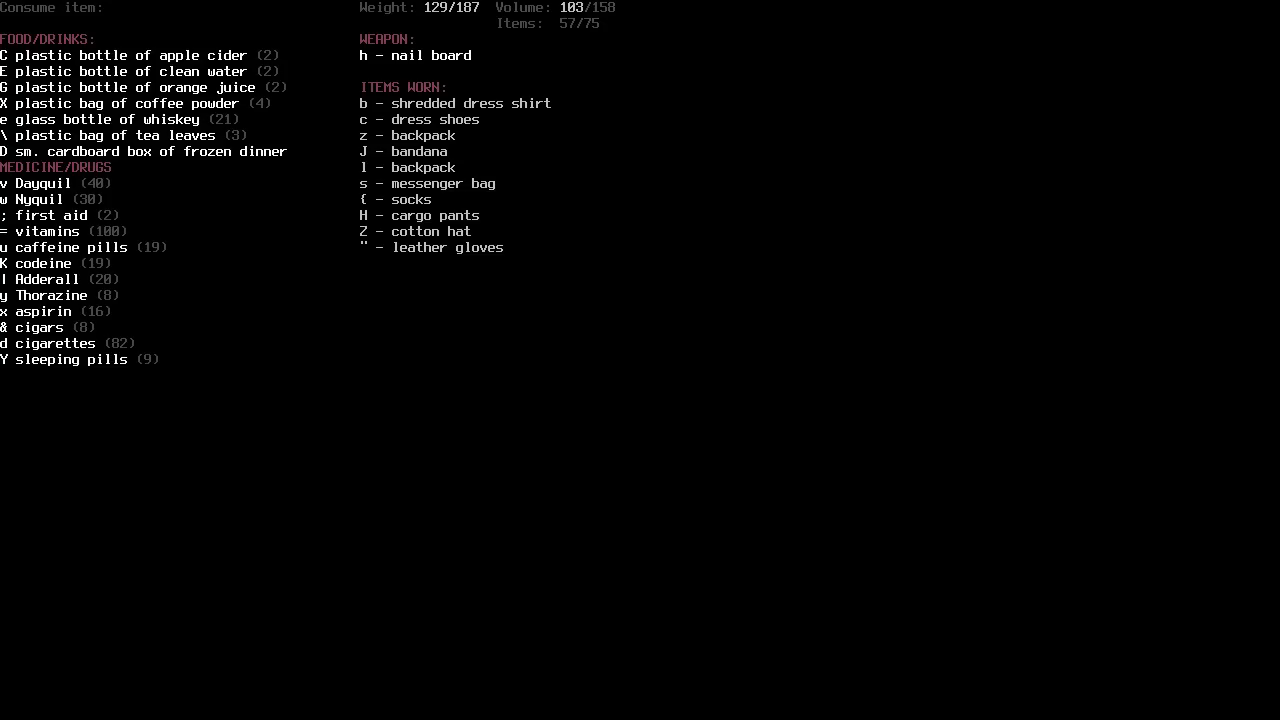
key("C")
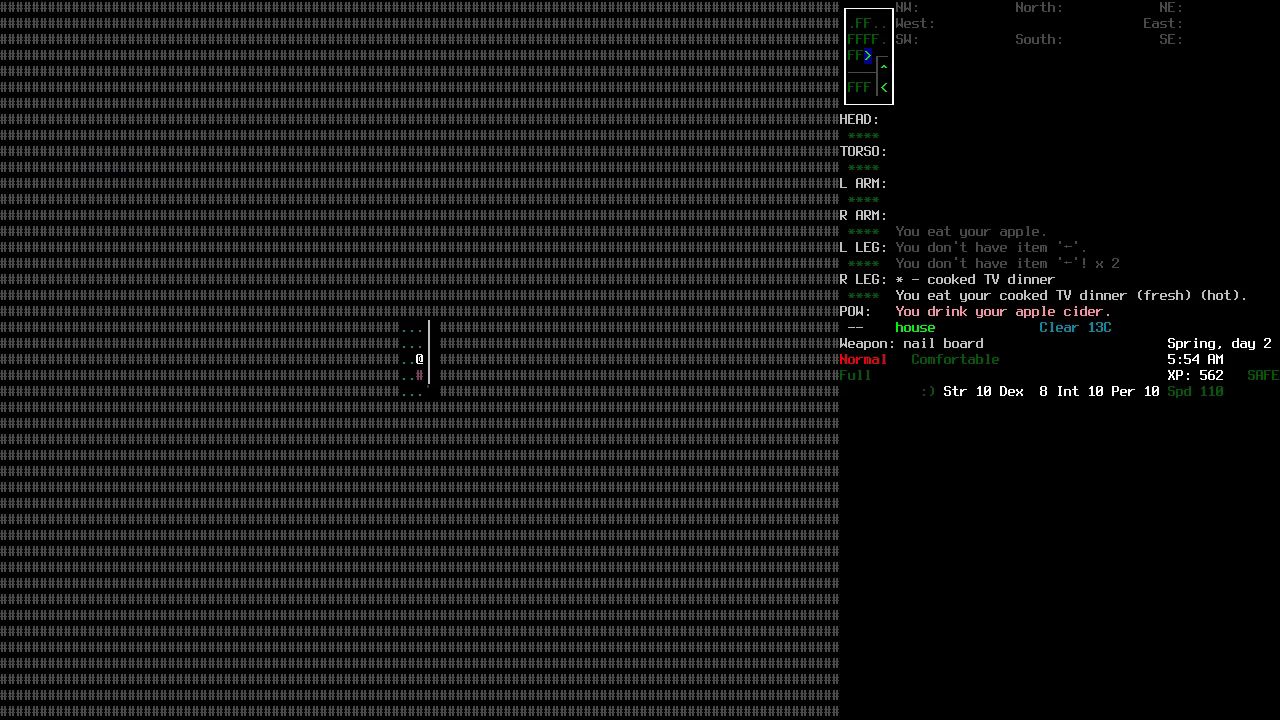
key("i")
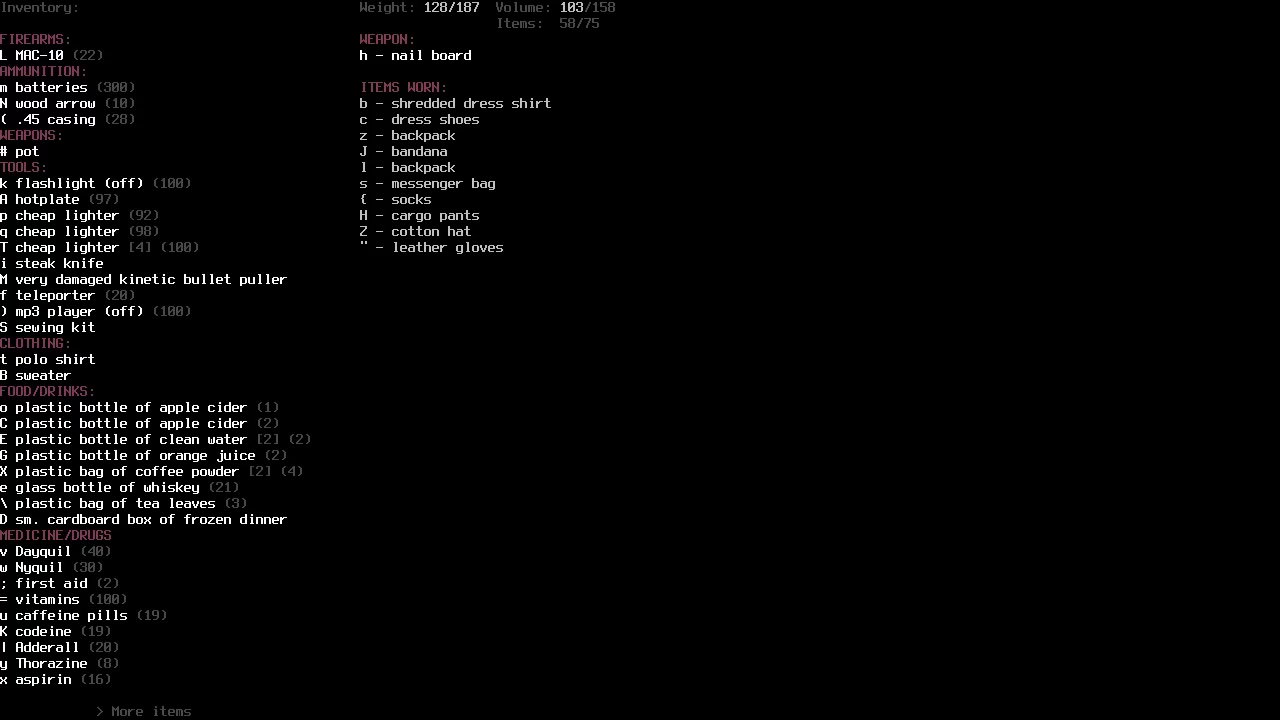
Start brewing coffee from the drink recipes.
key("Escape")
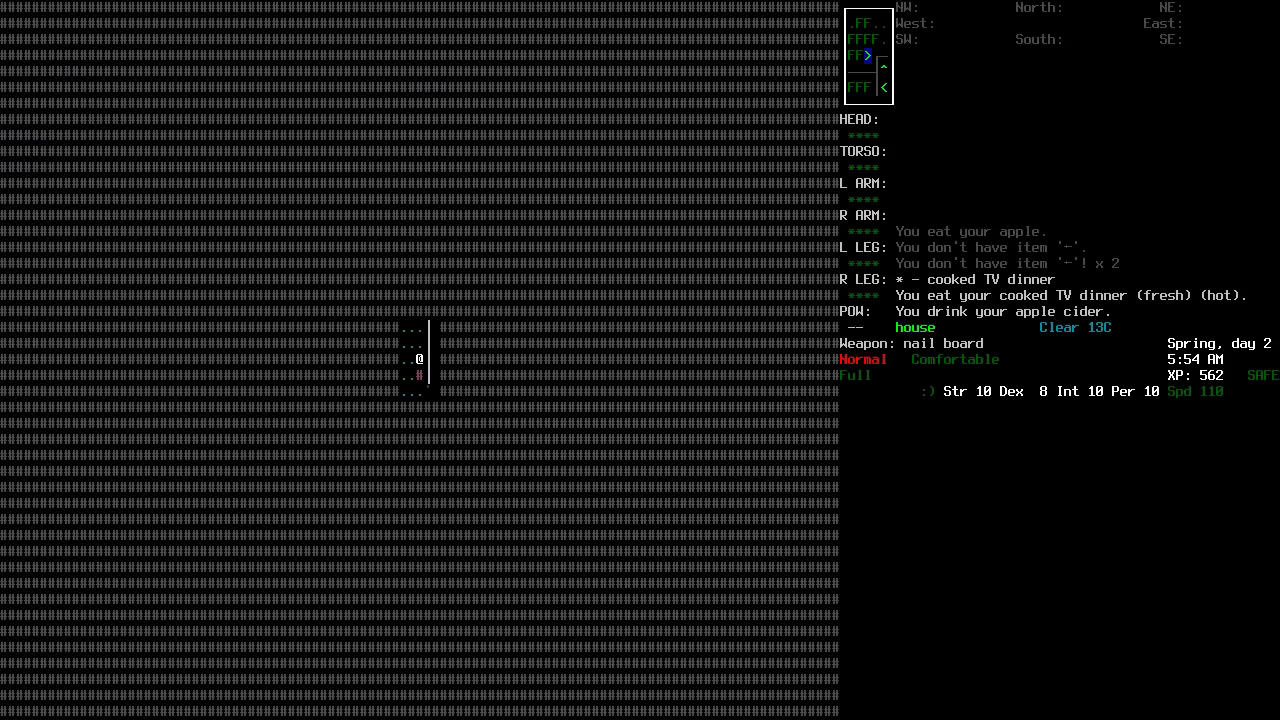
key("&")
key("Tab")
key("Tab")
key("Tab")
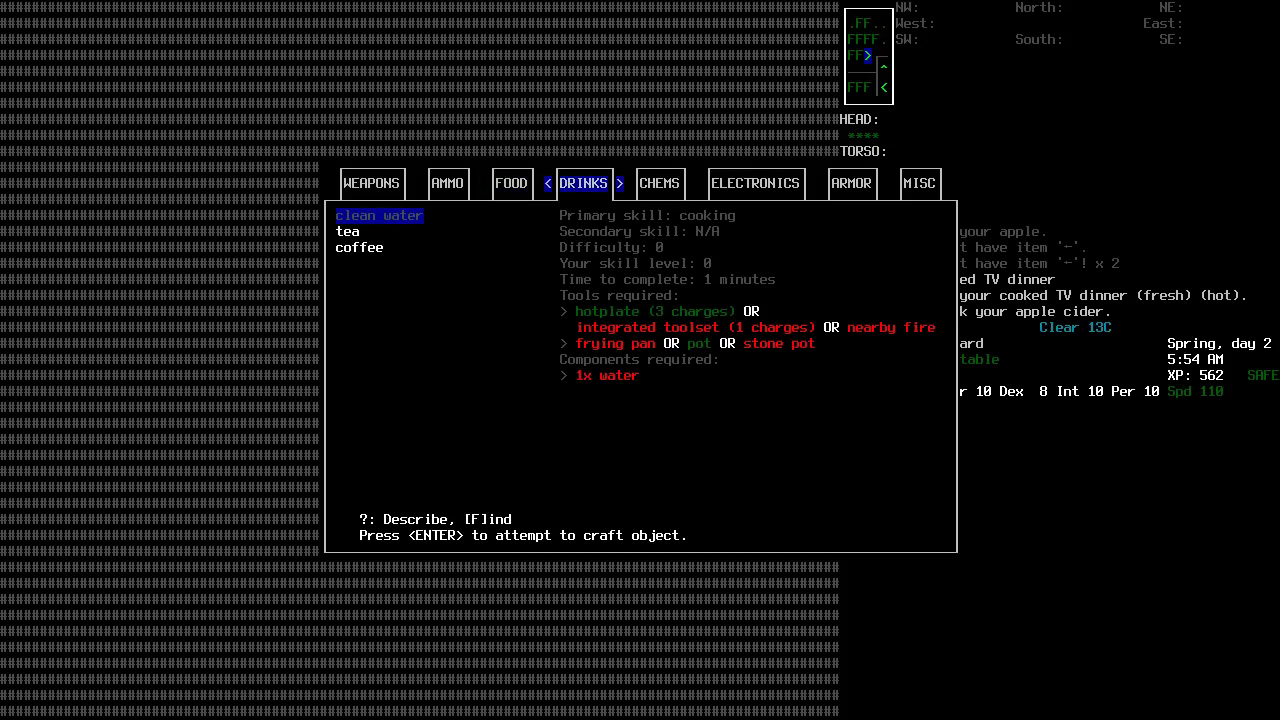
key("Down")
key("Down")
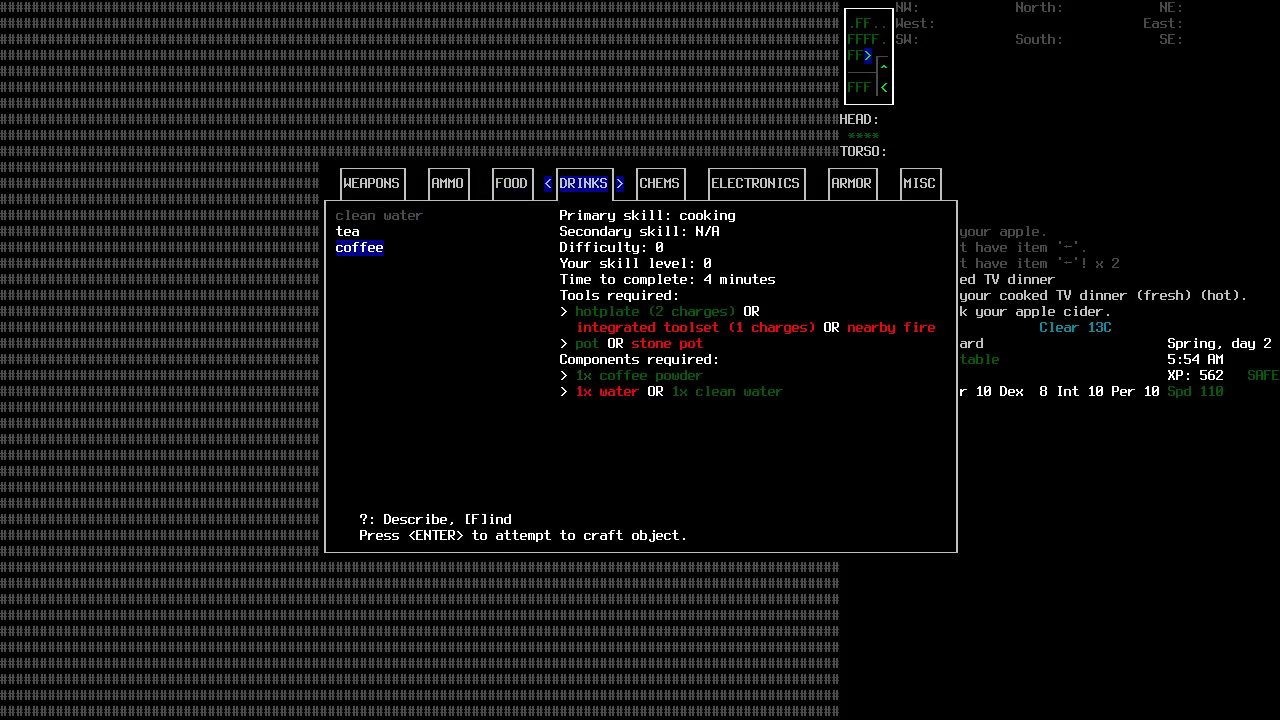
key("Up")
key("Down")
key("Return")
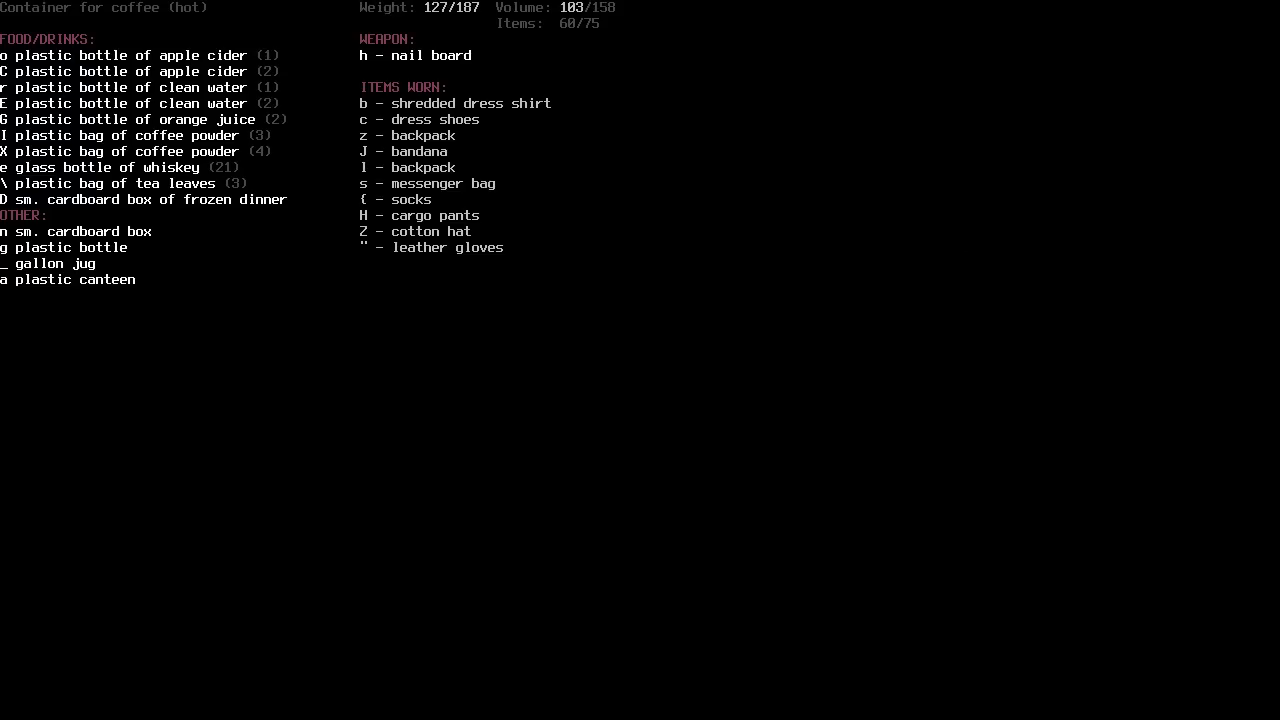
Pour the hot coffee into the plastic bottle and keep crafting despite the nicotine craving.
key("Escape")
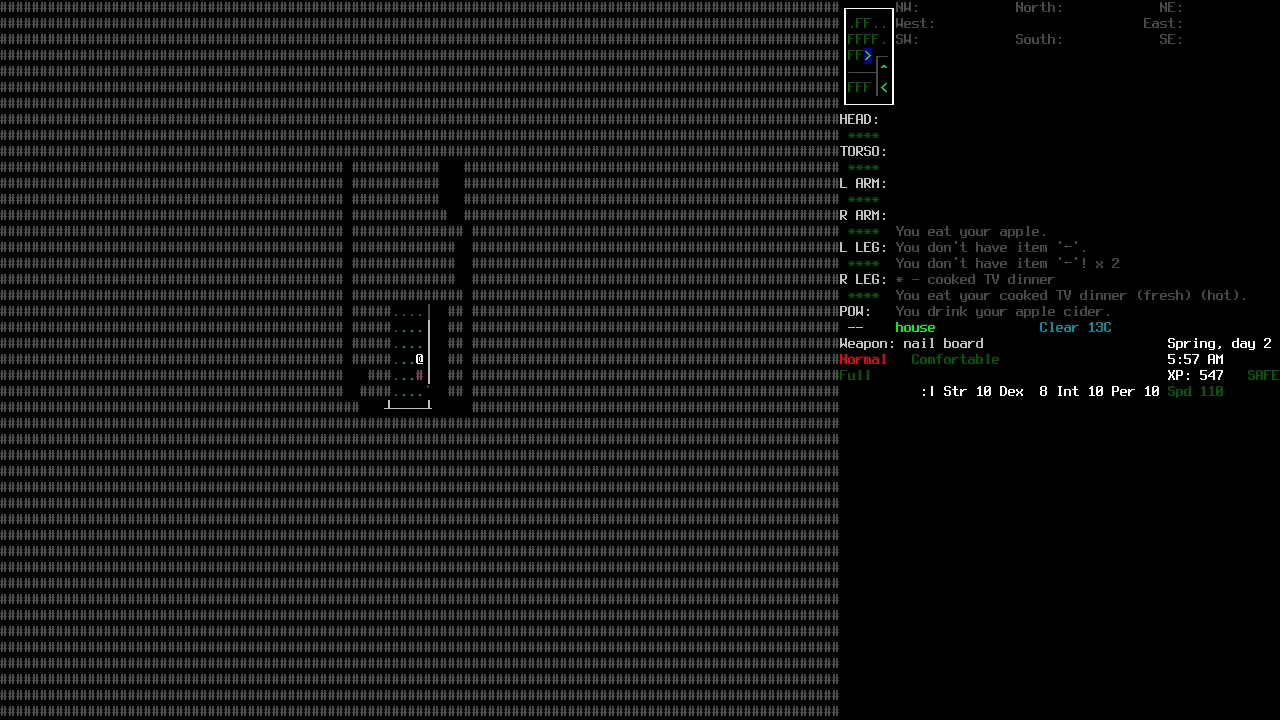
key("Return")
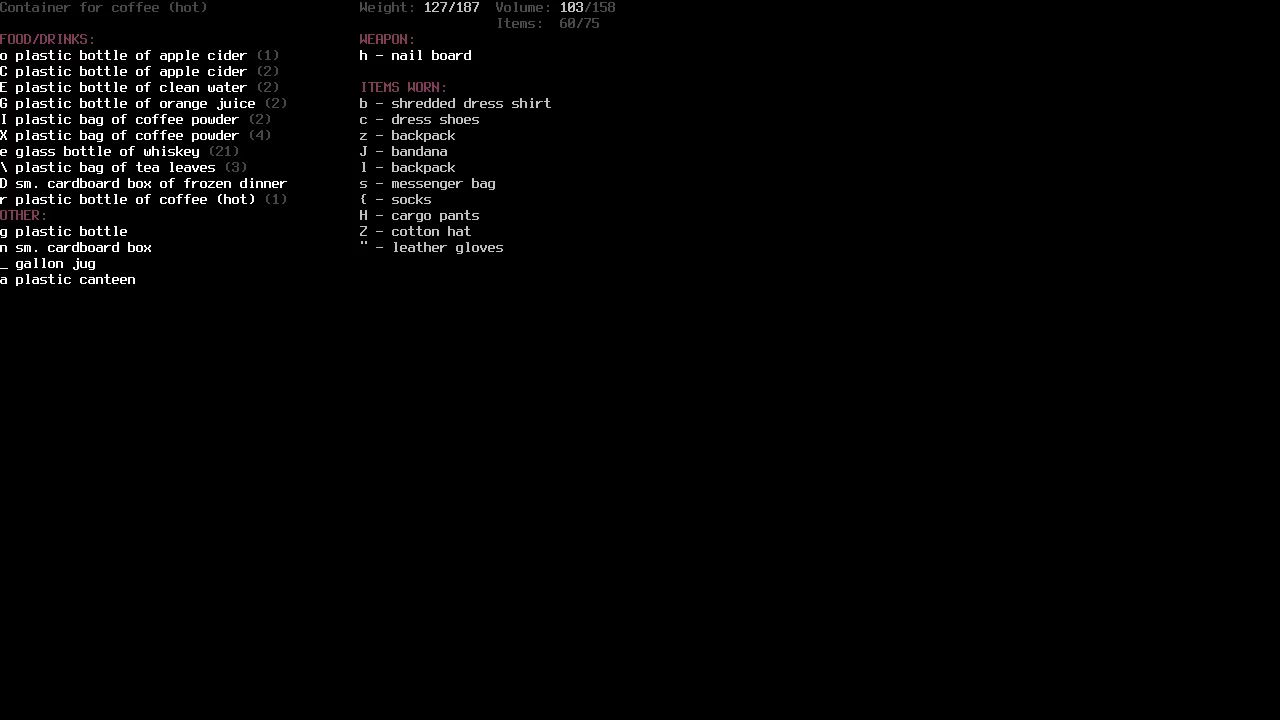
key("r")
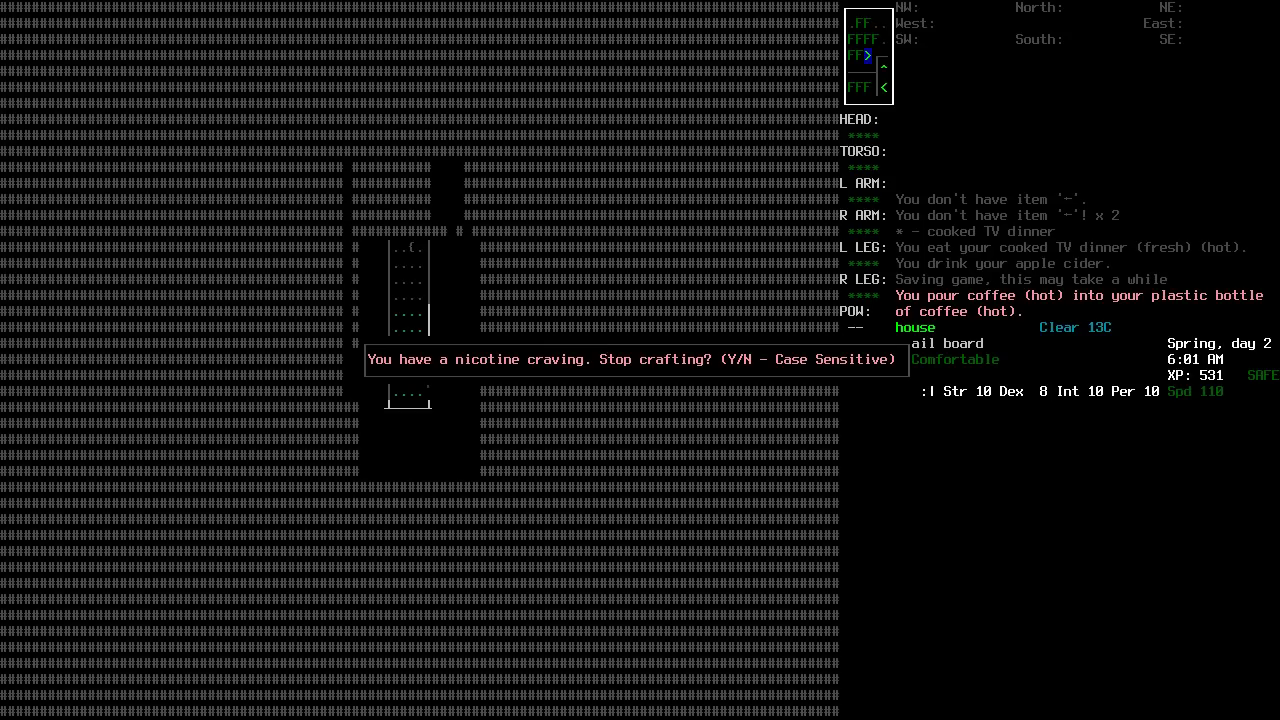
key("N")
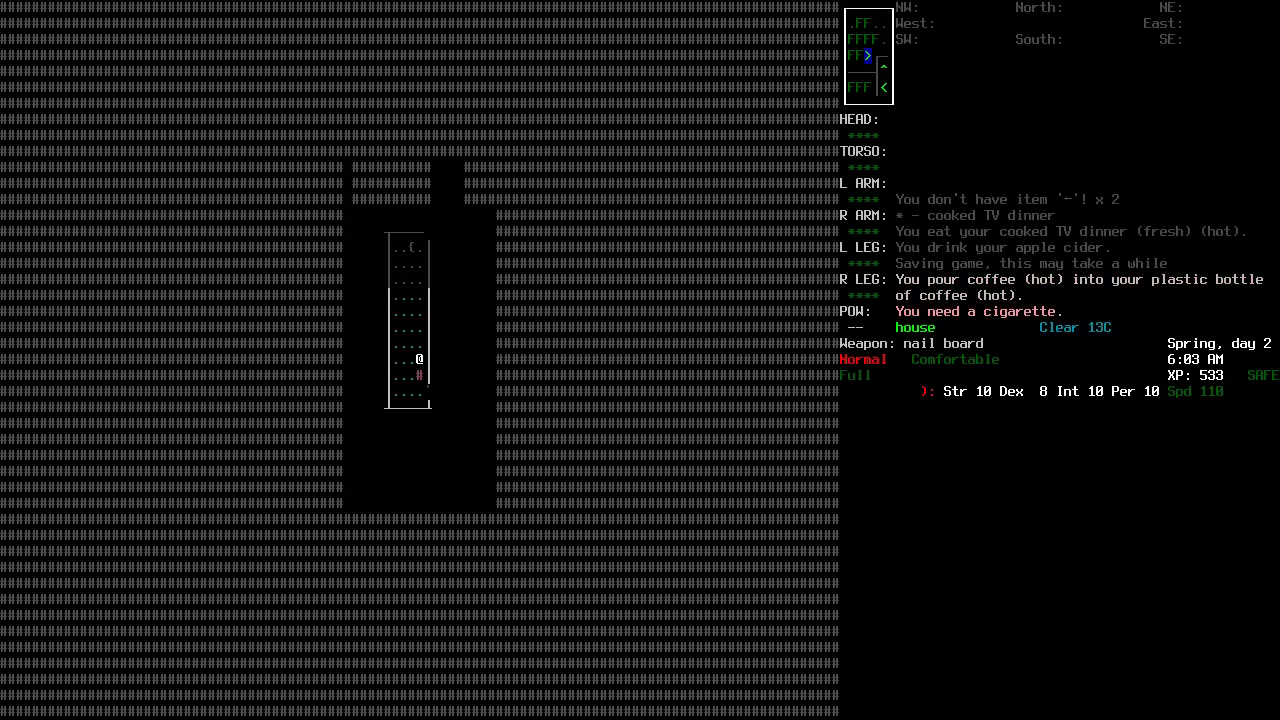
Light and smoke a cigarette from the usable items list.
key("a")
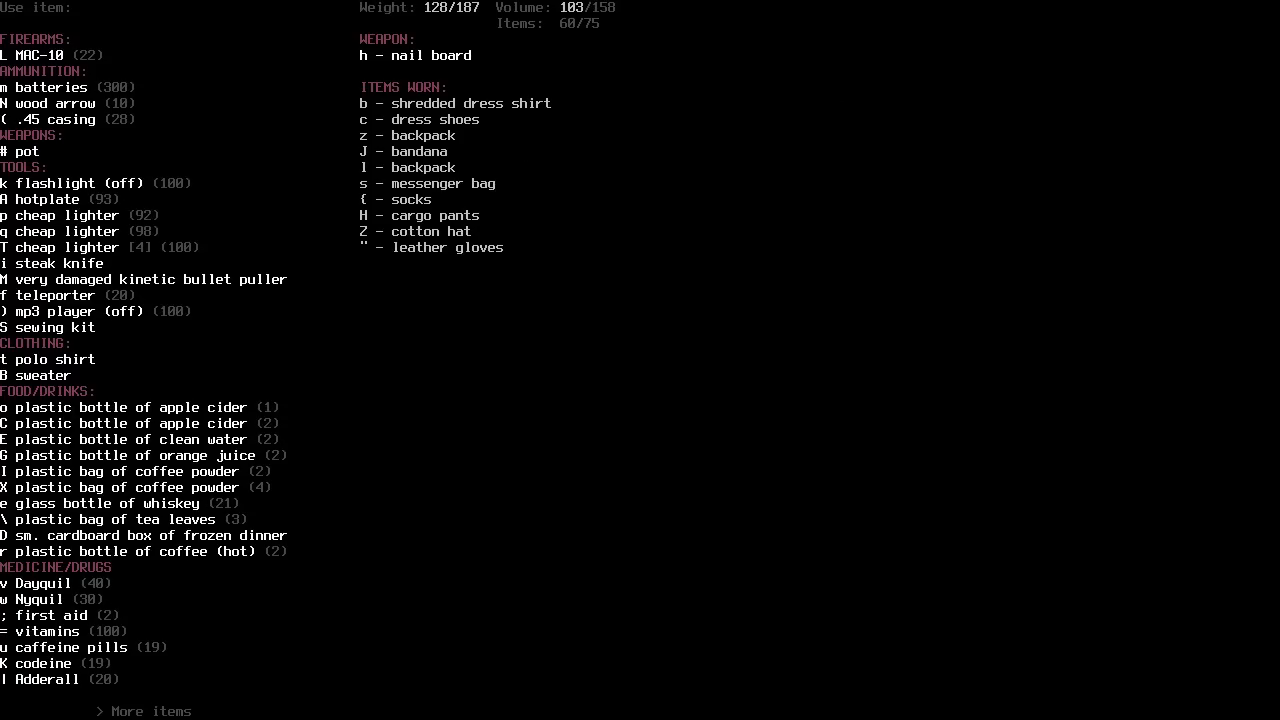
key("greater")
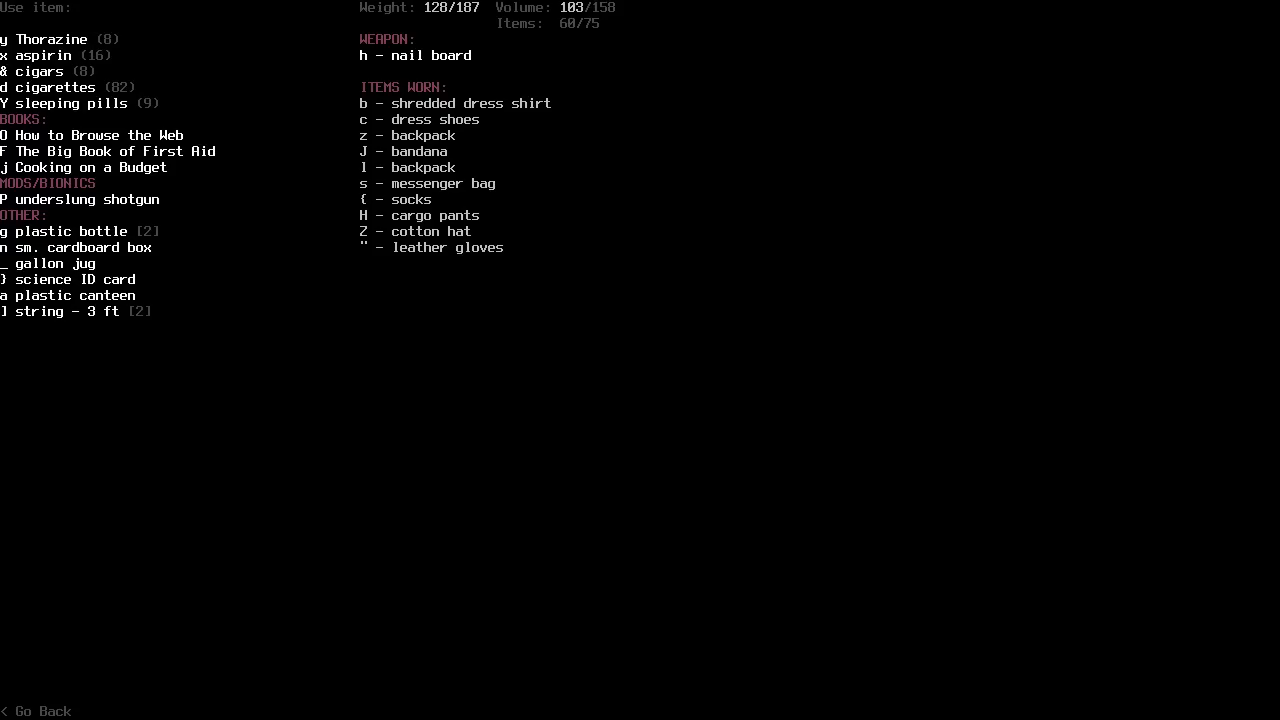
key("ampersand")
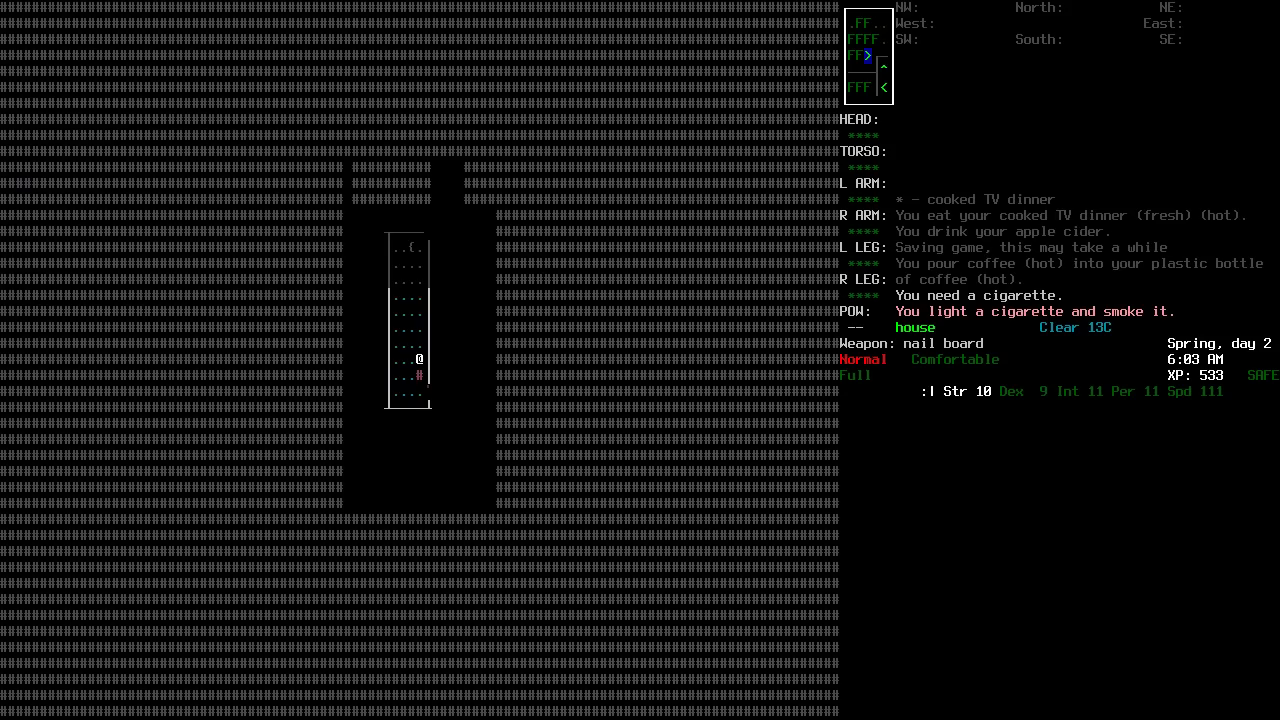
Resume crafting and pour all remaining hot coffee into the plastic bottle of coffee.
key("ampersand")
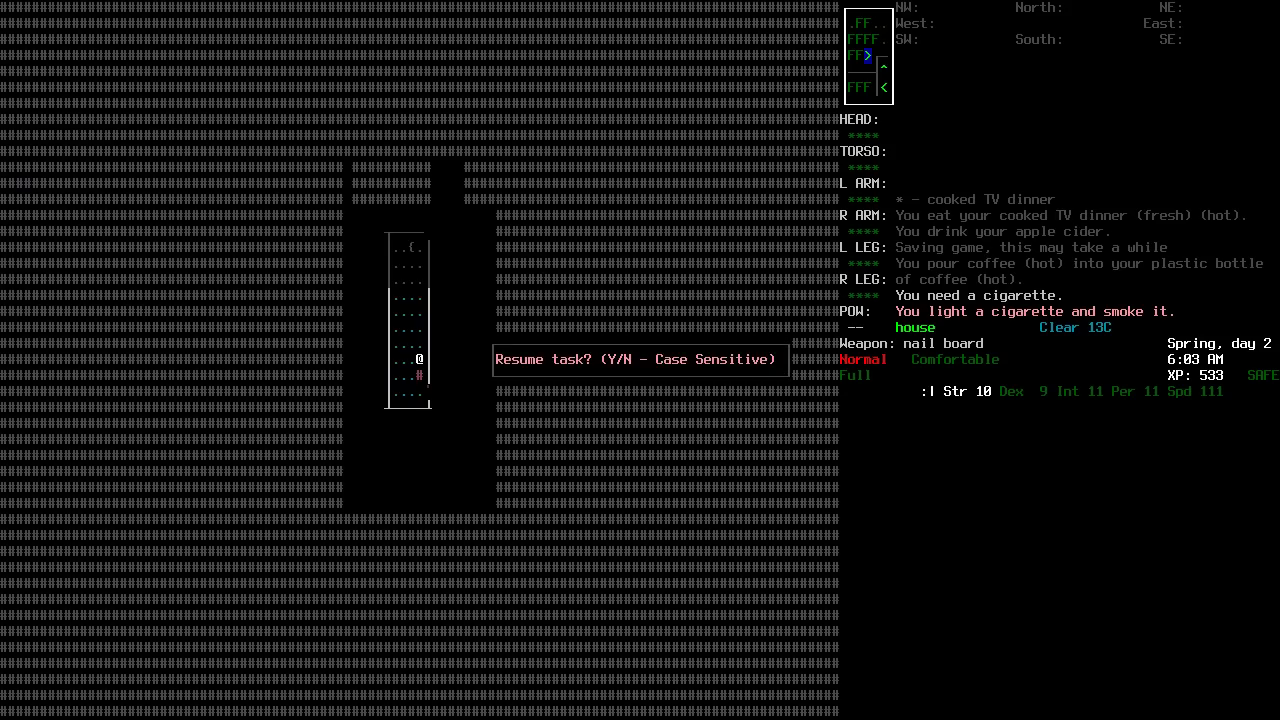
key("Y")
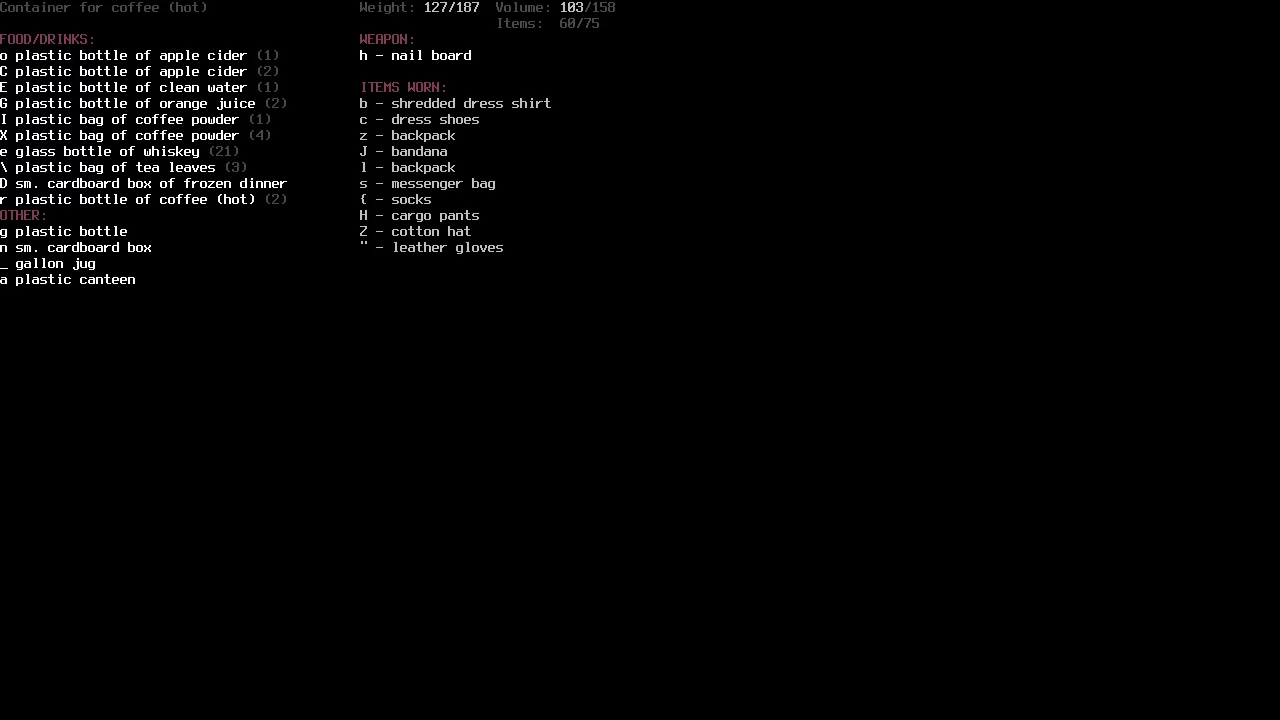
key("r")
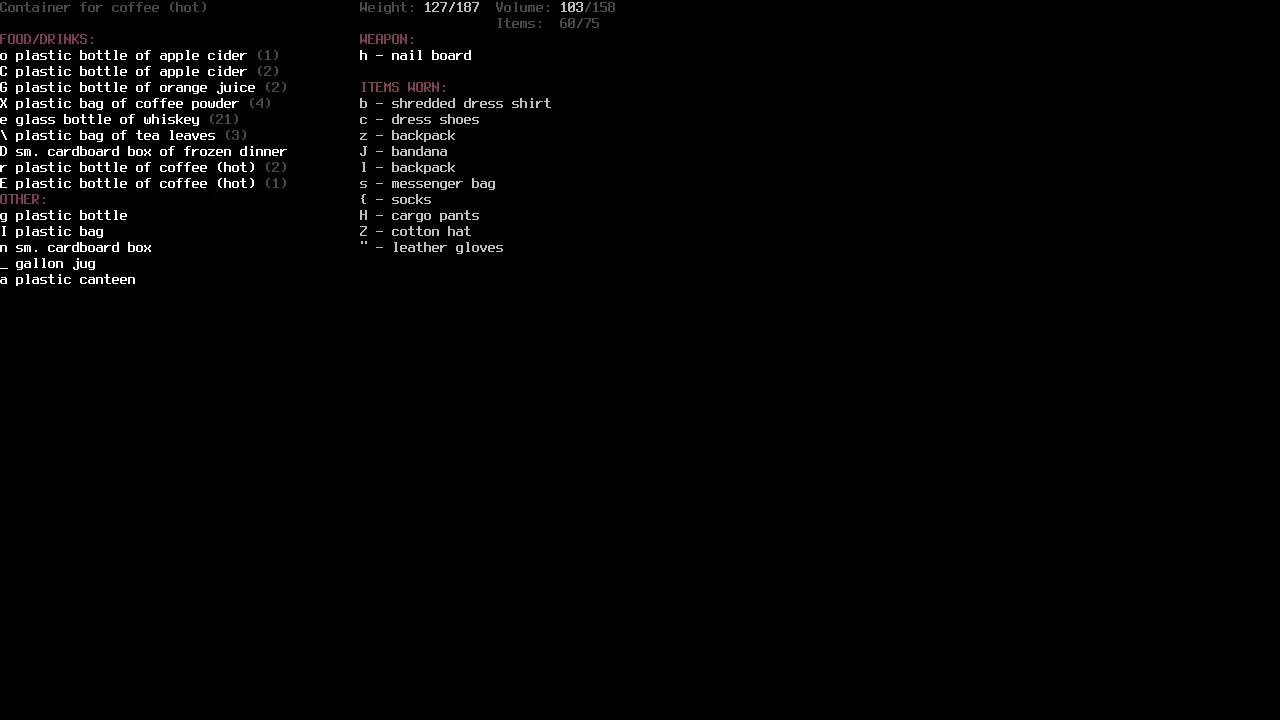
key("E")
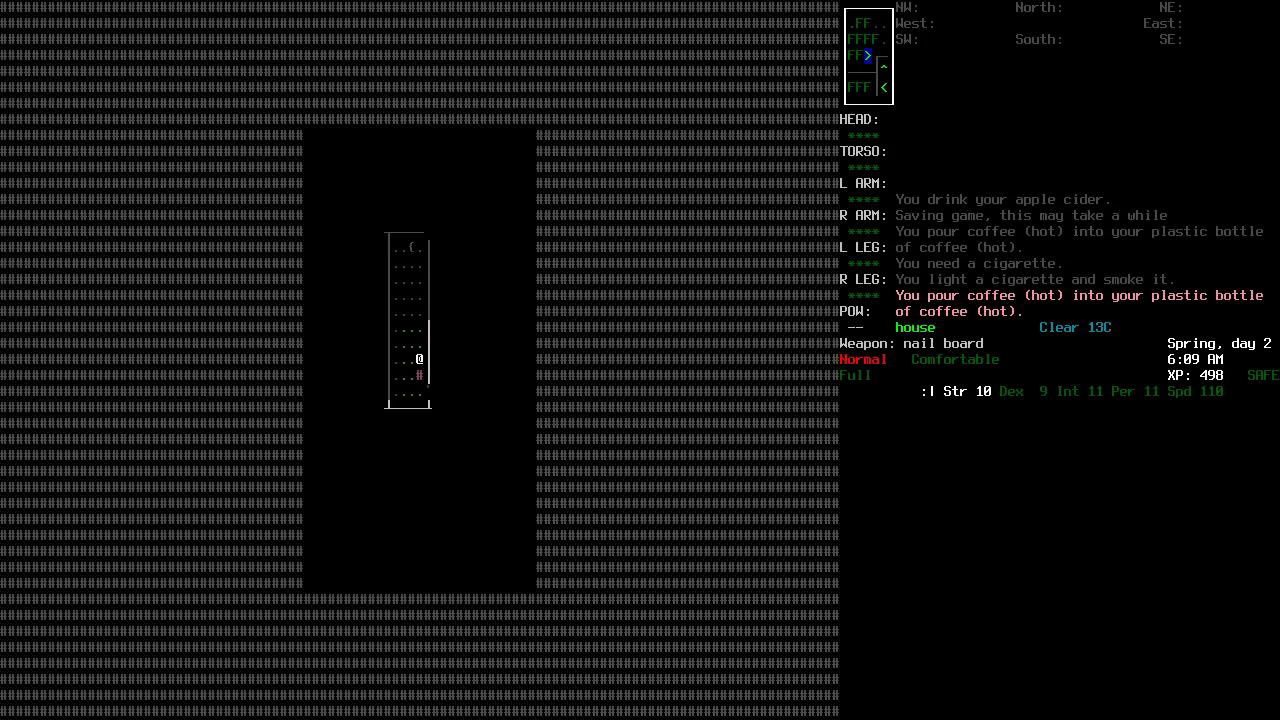
Check the inventory, multidrop the plastic bag of tea leaves, and wait a turn.
key("i")
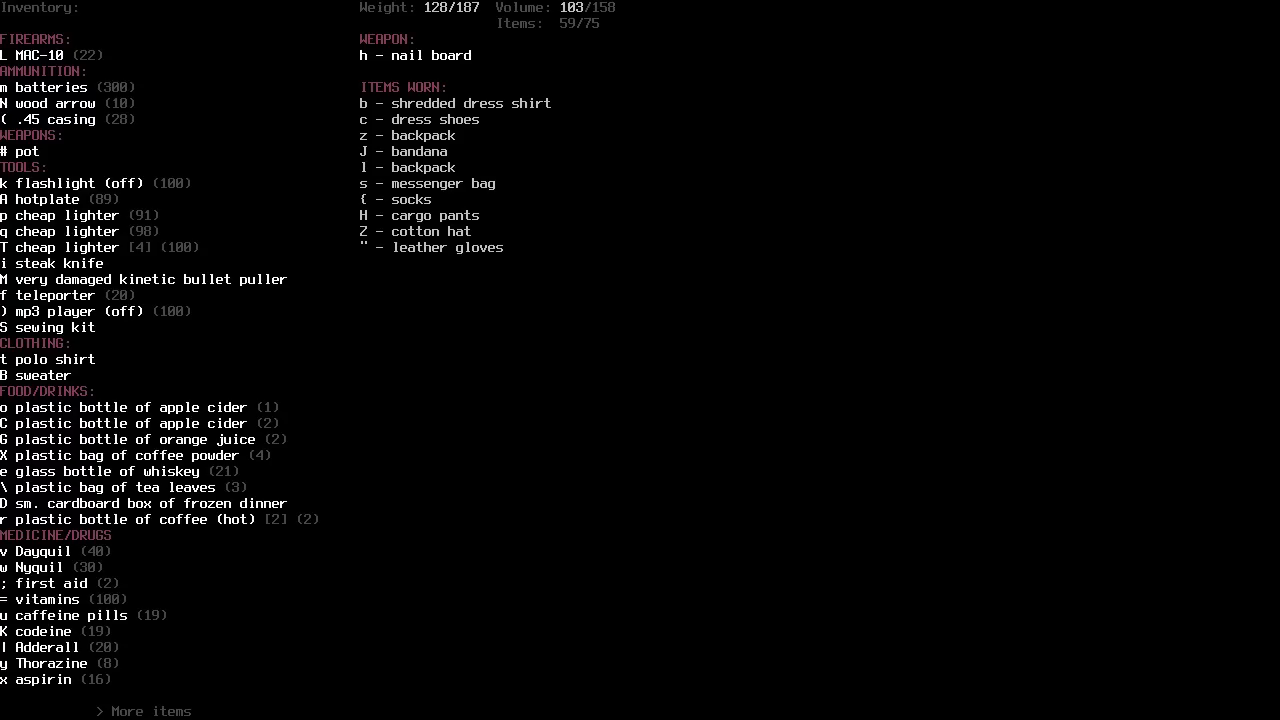
key("Escape")
key("D")
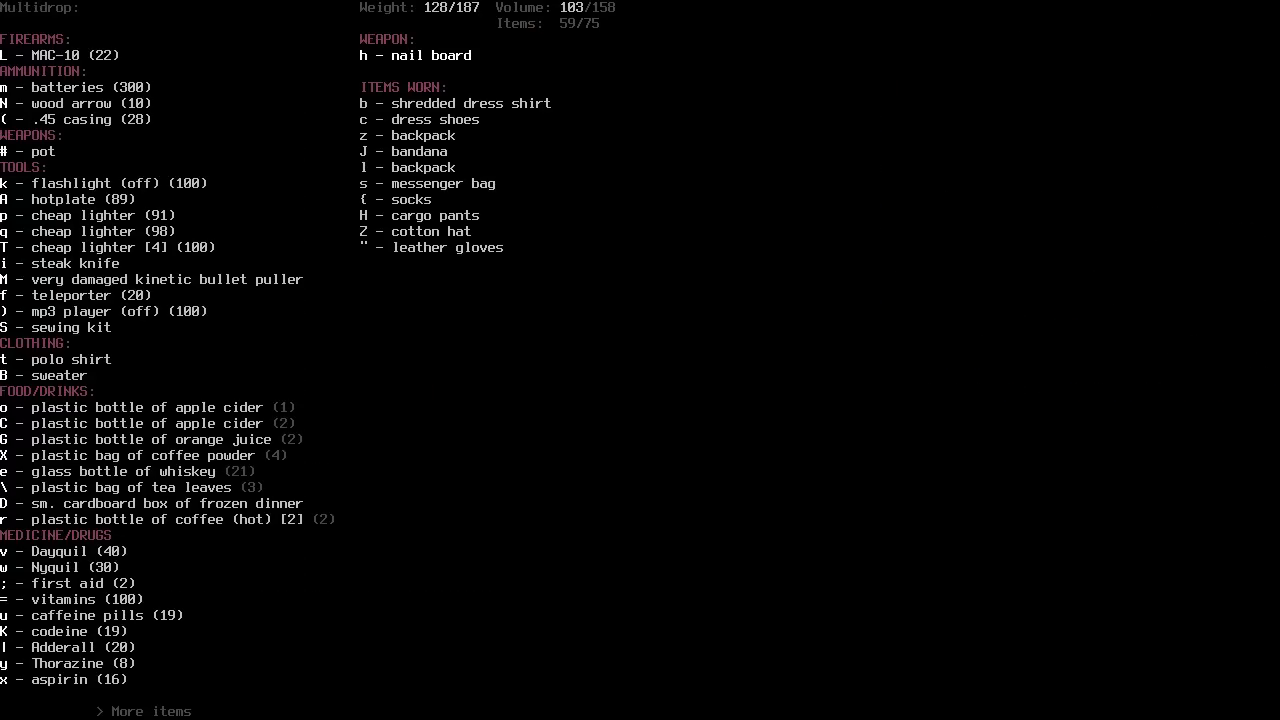
key("backslash")
key("Return")
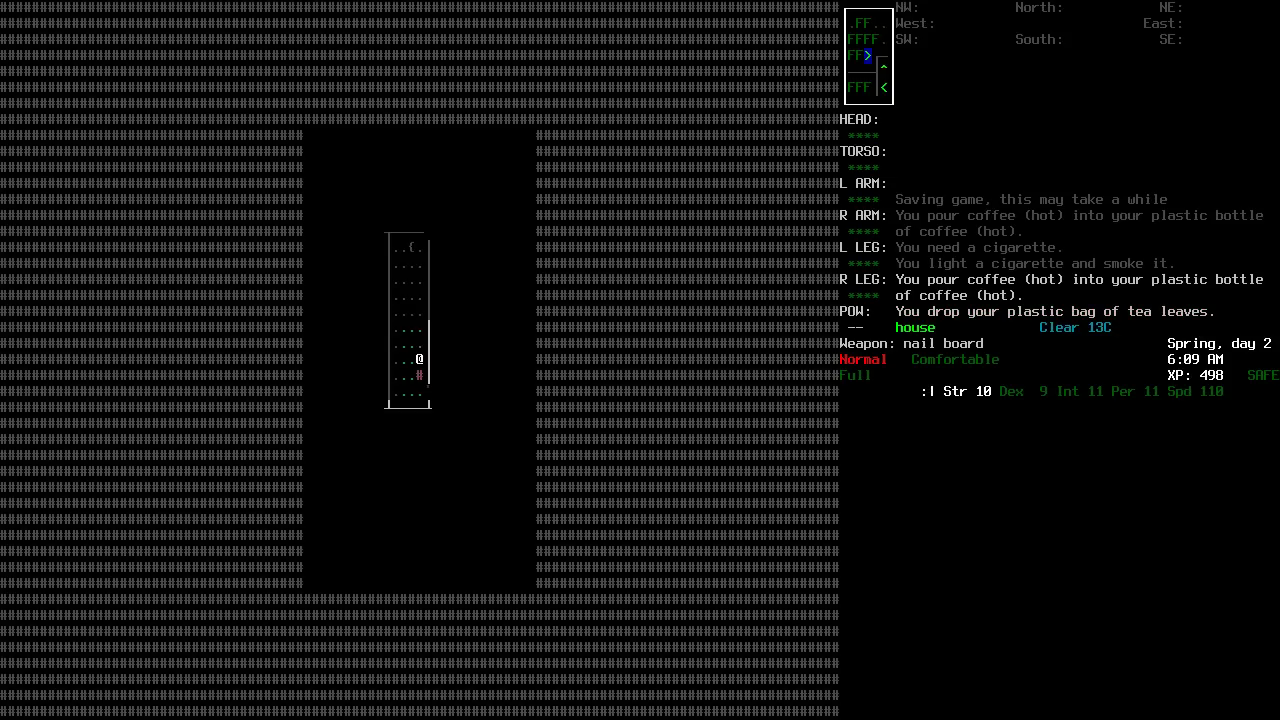
key("period")
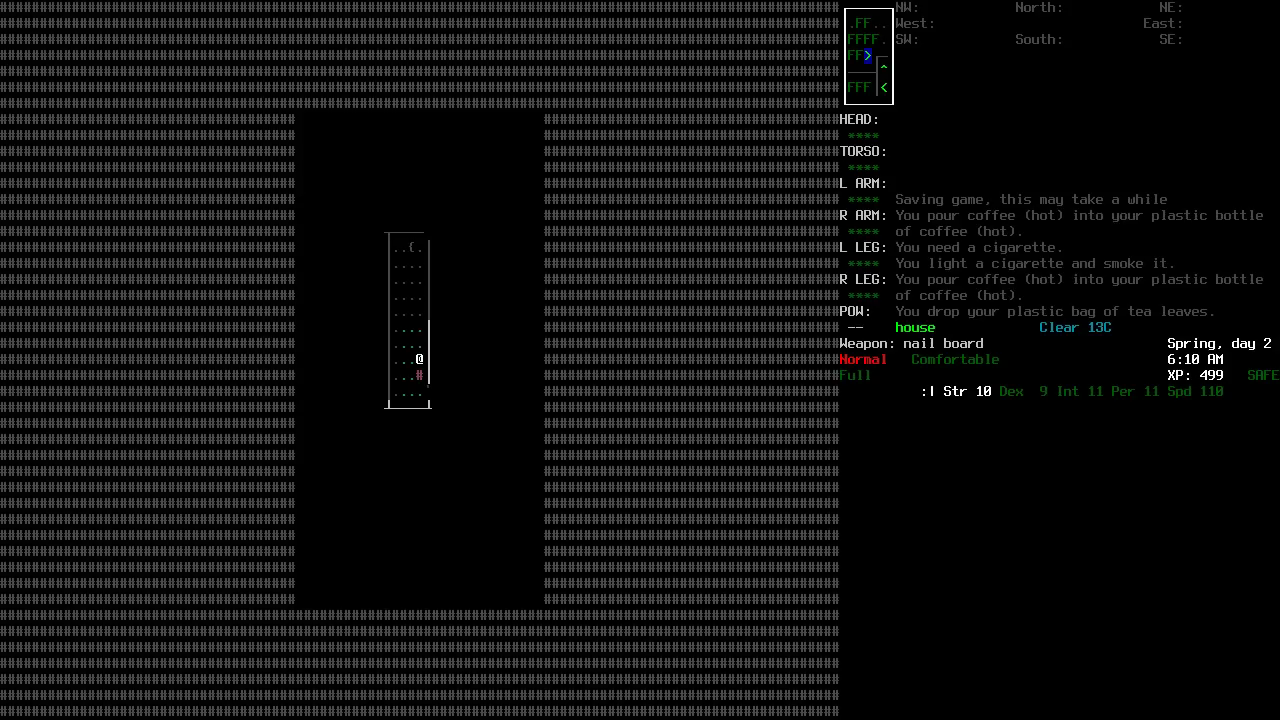
Review the character sheet and both inventory pages.
key("@")
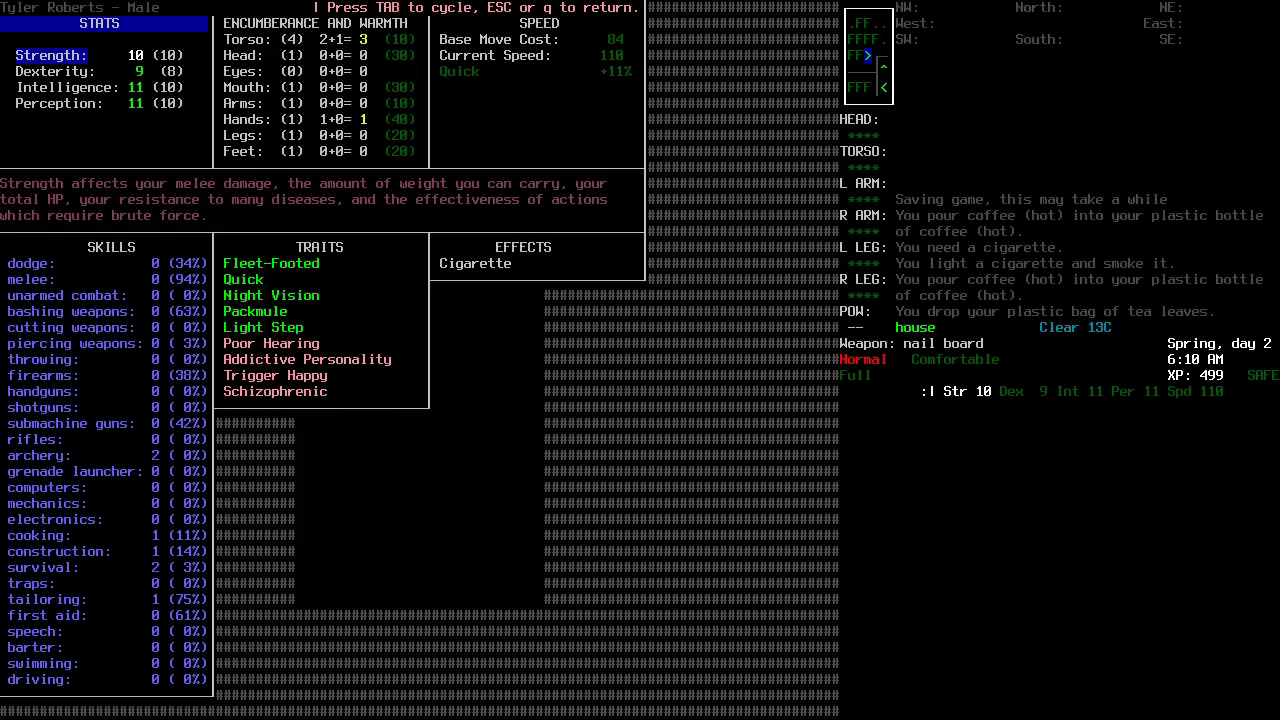
key("Escape")
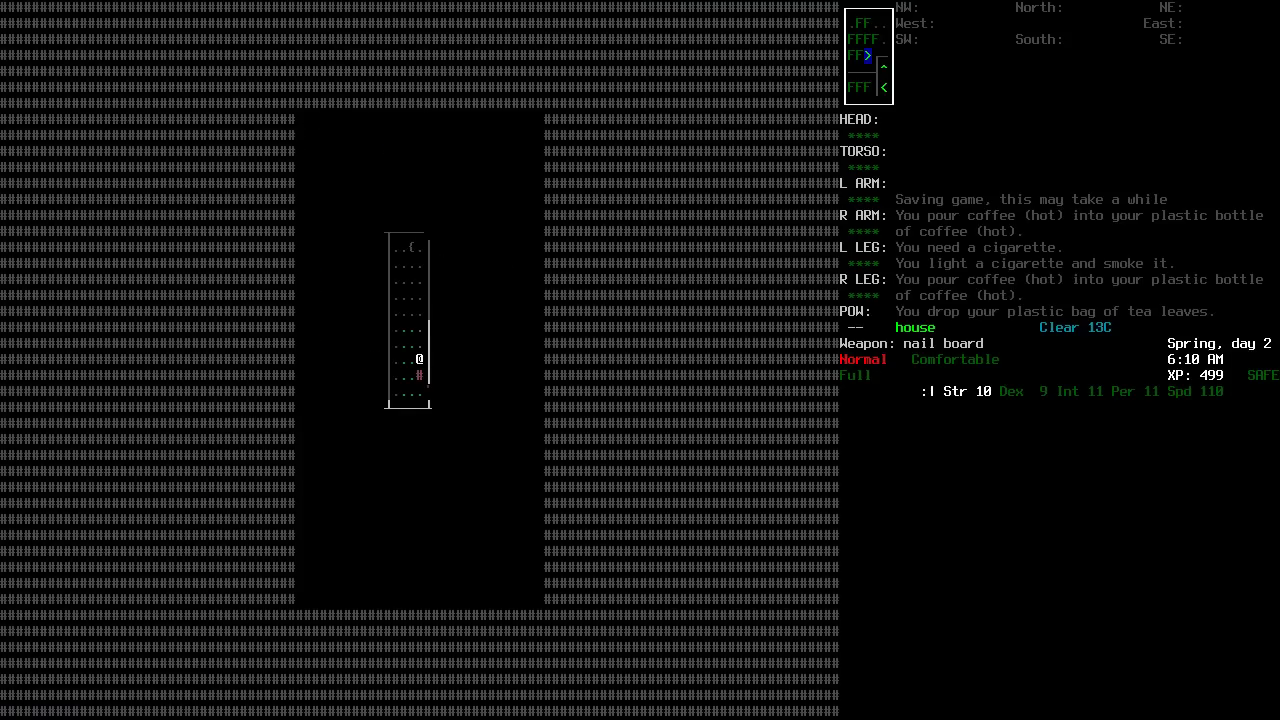
key("@")
key("Escape")
key("i")
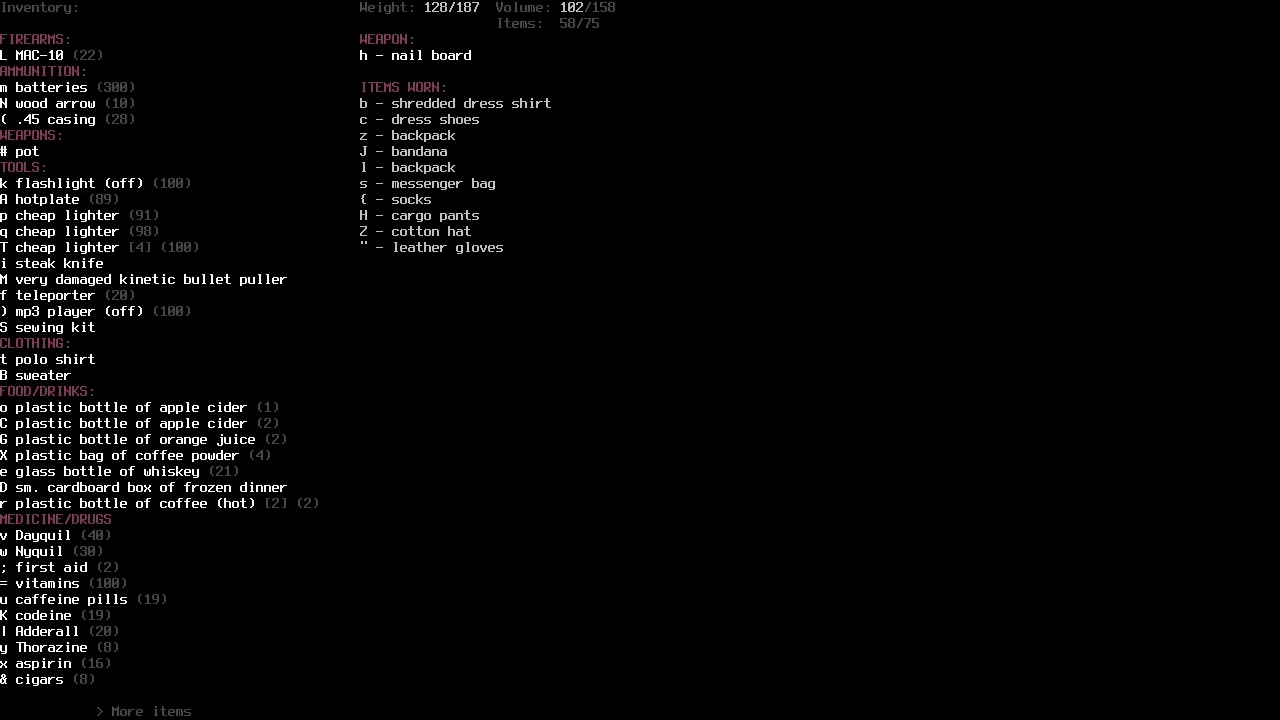
key("Right")
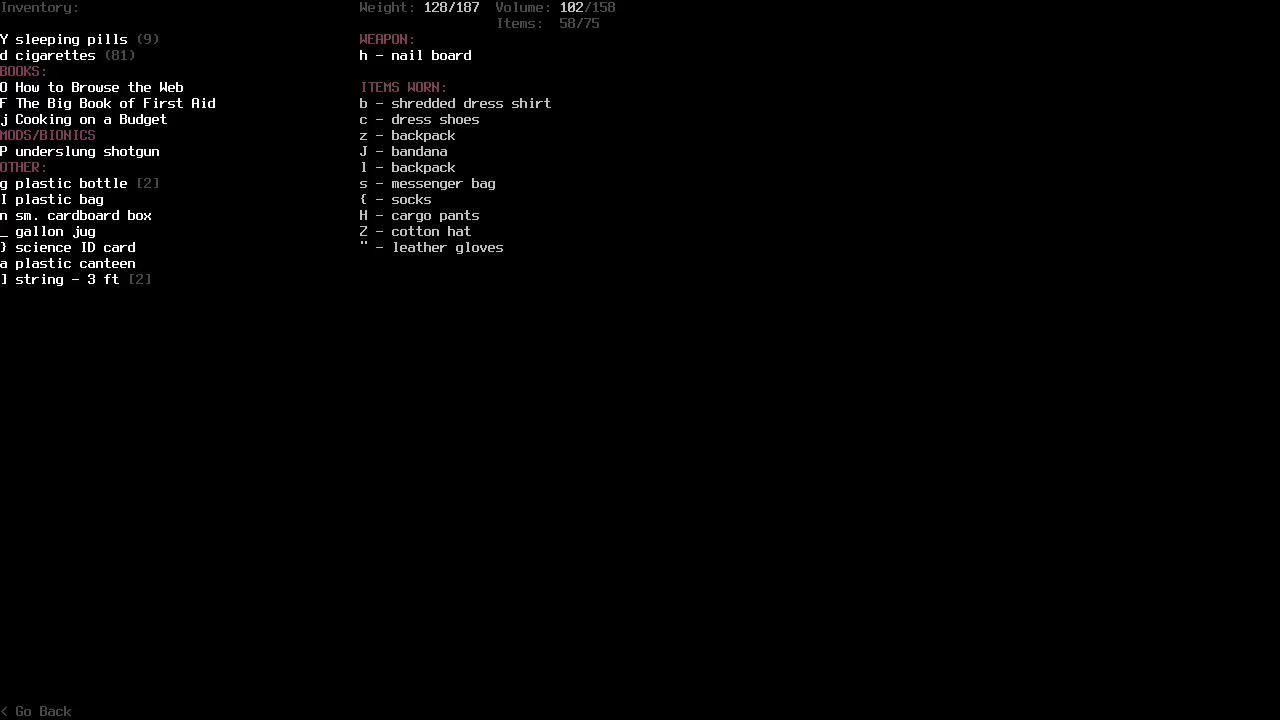
key("Escape")
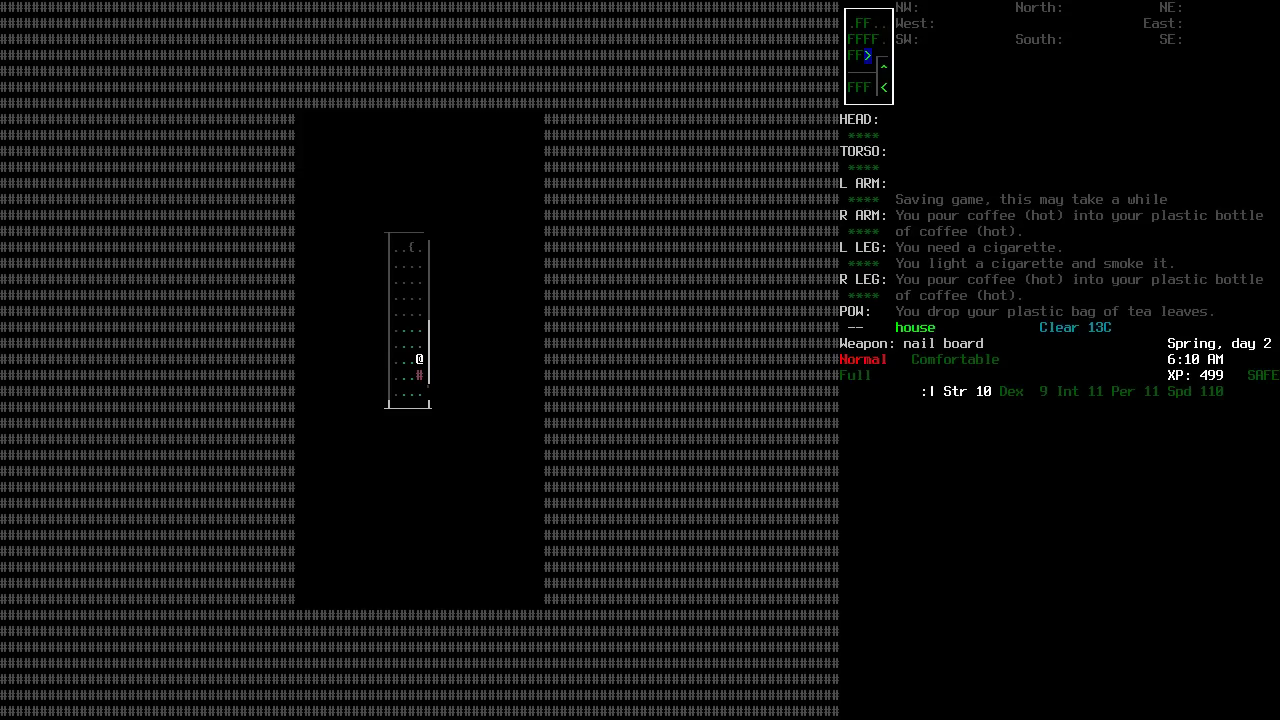
Drop the plastic bag, two plastic bottles and small cardboard box.
key("D")
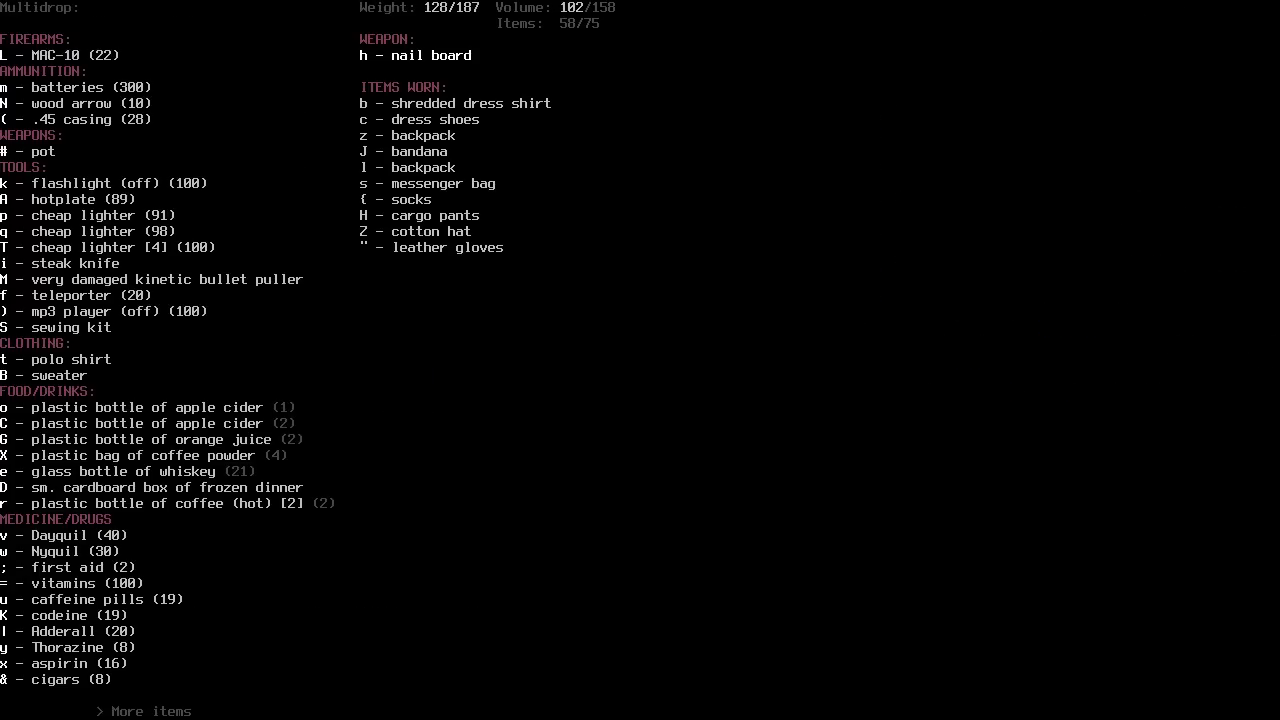
key("Page_Down")
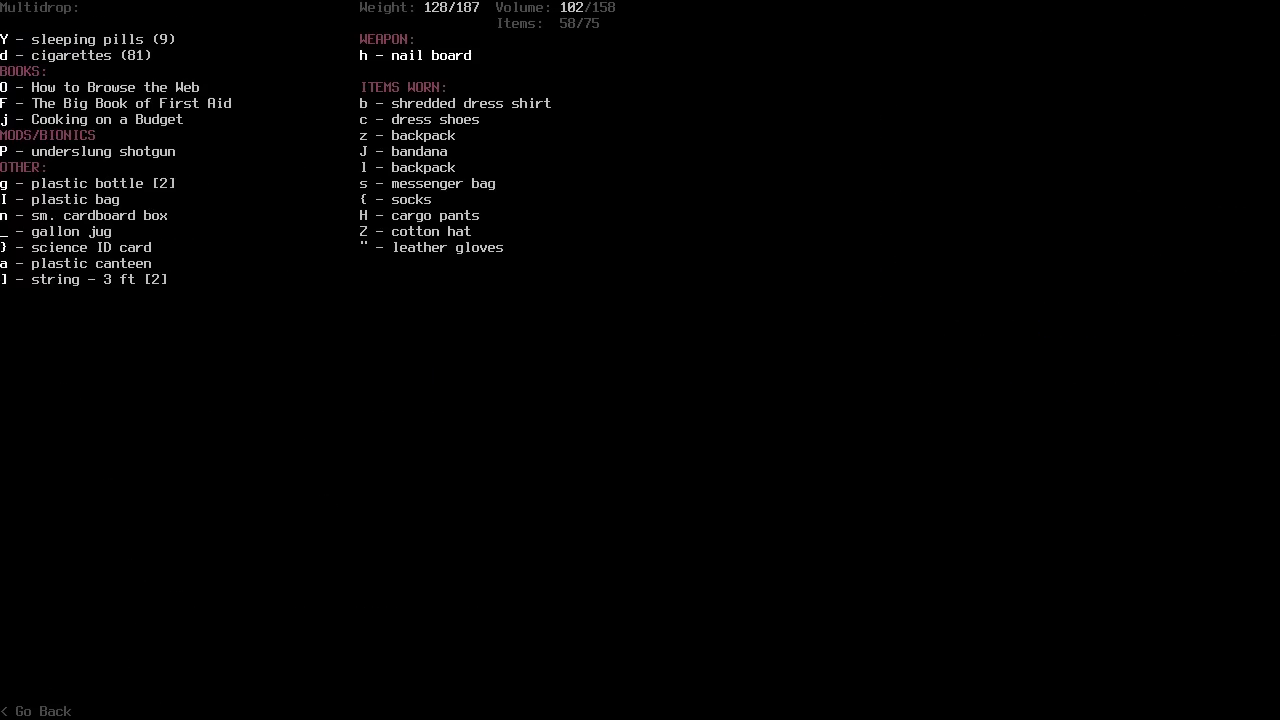
key("I")
key("g")
key("n")
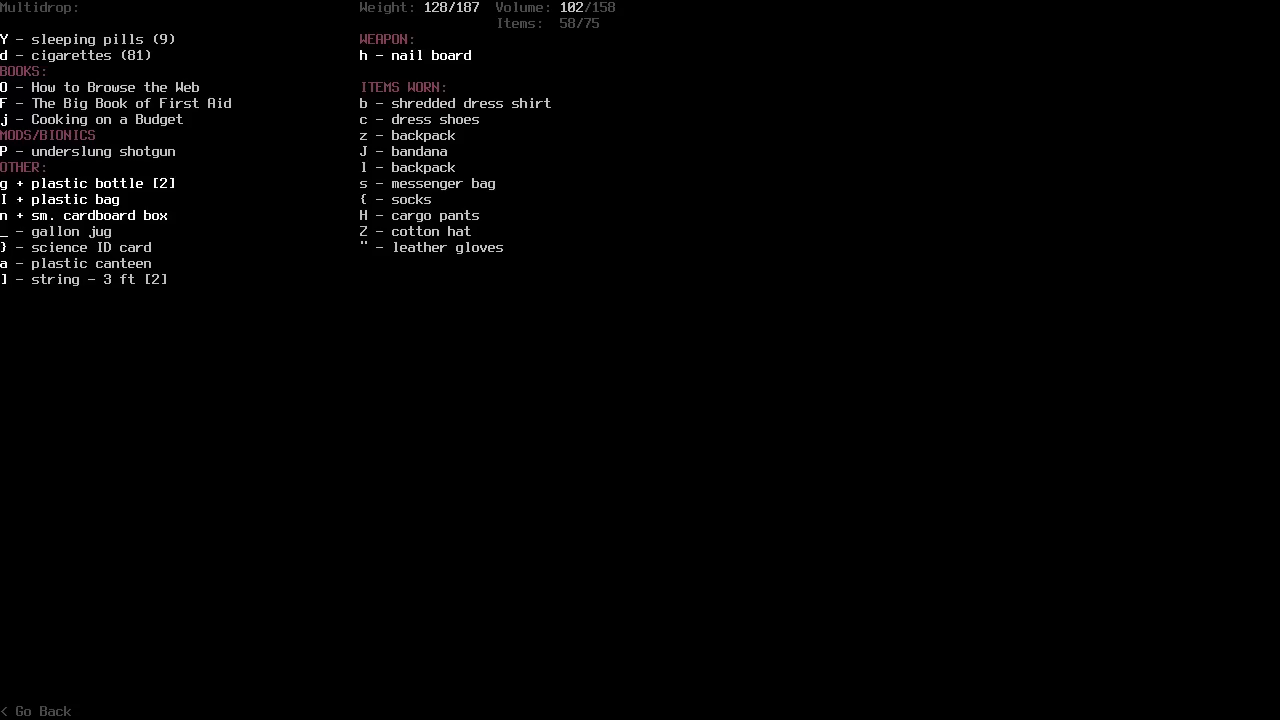
key("Return")
key("at")
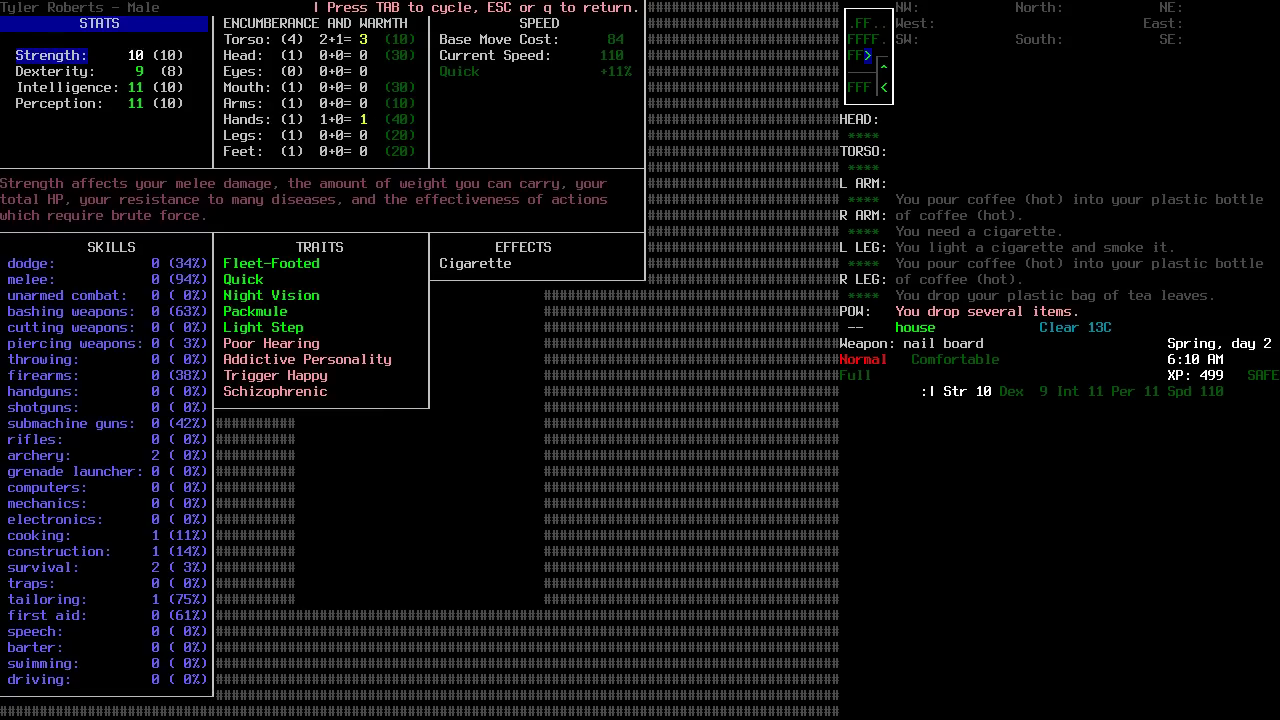
key("Escape")
key("question")
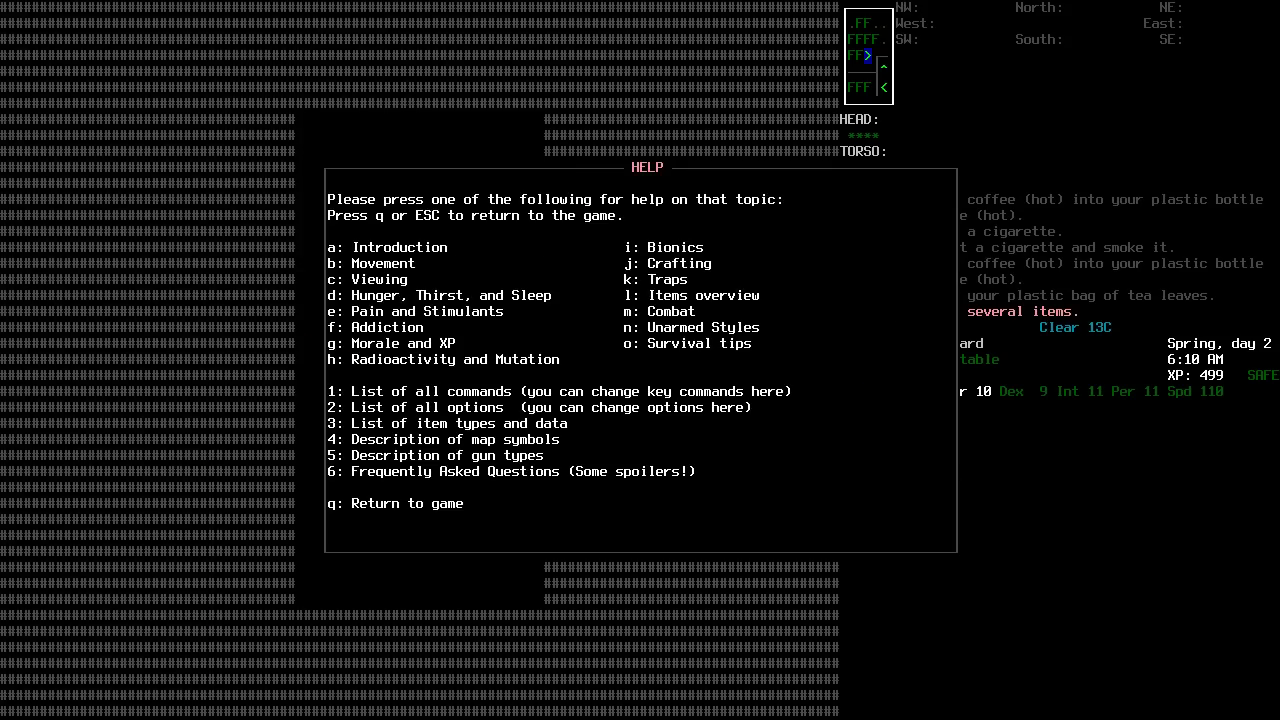
key("2")
key("Up")
key("Up")
key("Up")
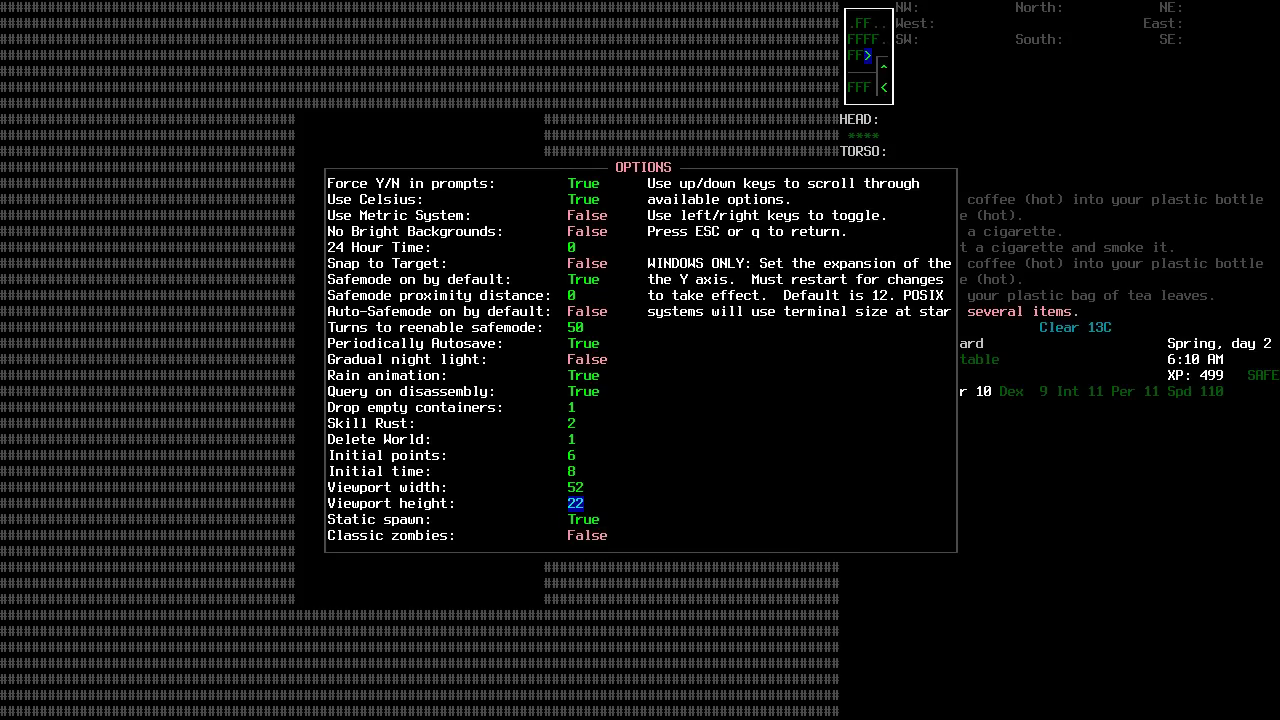
key("Up")
key("Up")
key("Up")
key("Up")
key("Up")
key("Down")
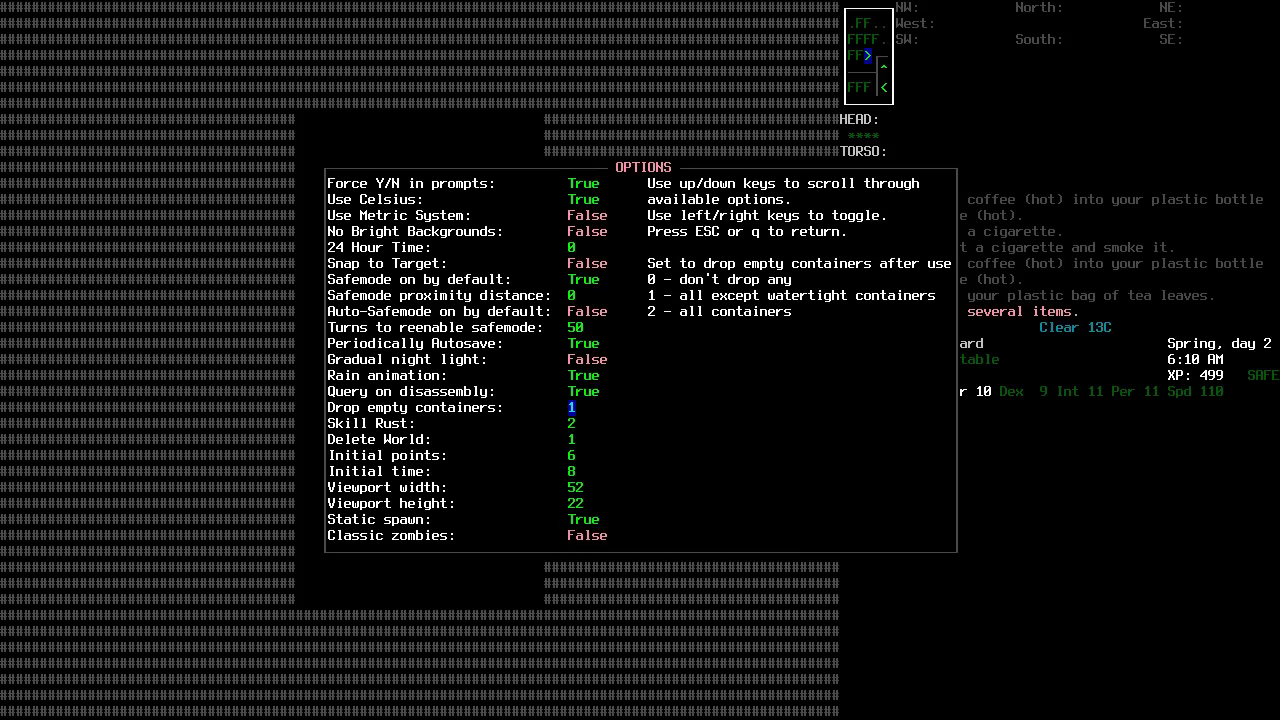
key("Escape")
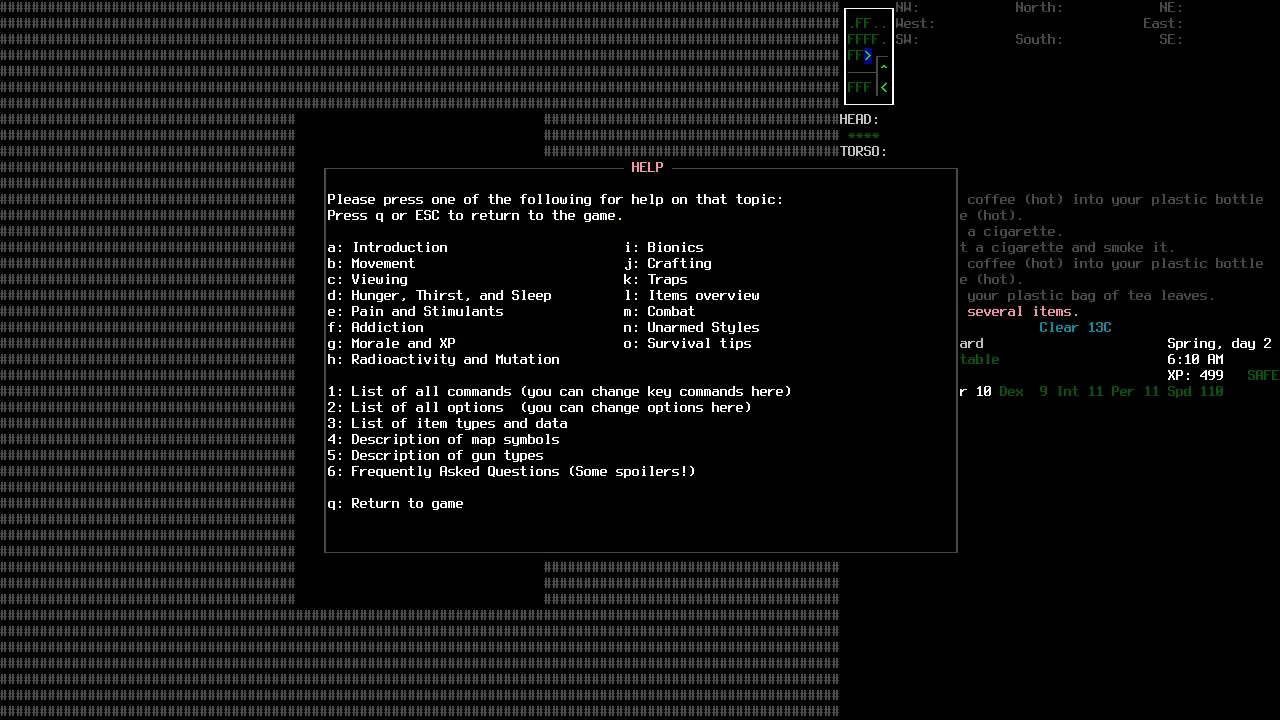
key("Escape")
key("j")
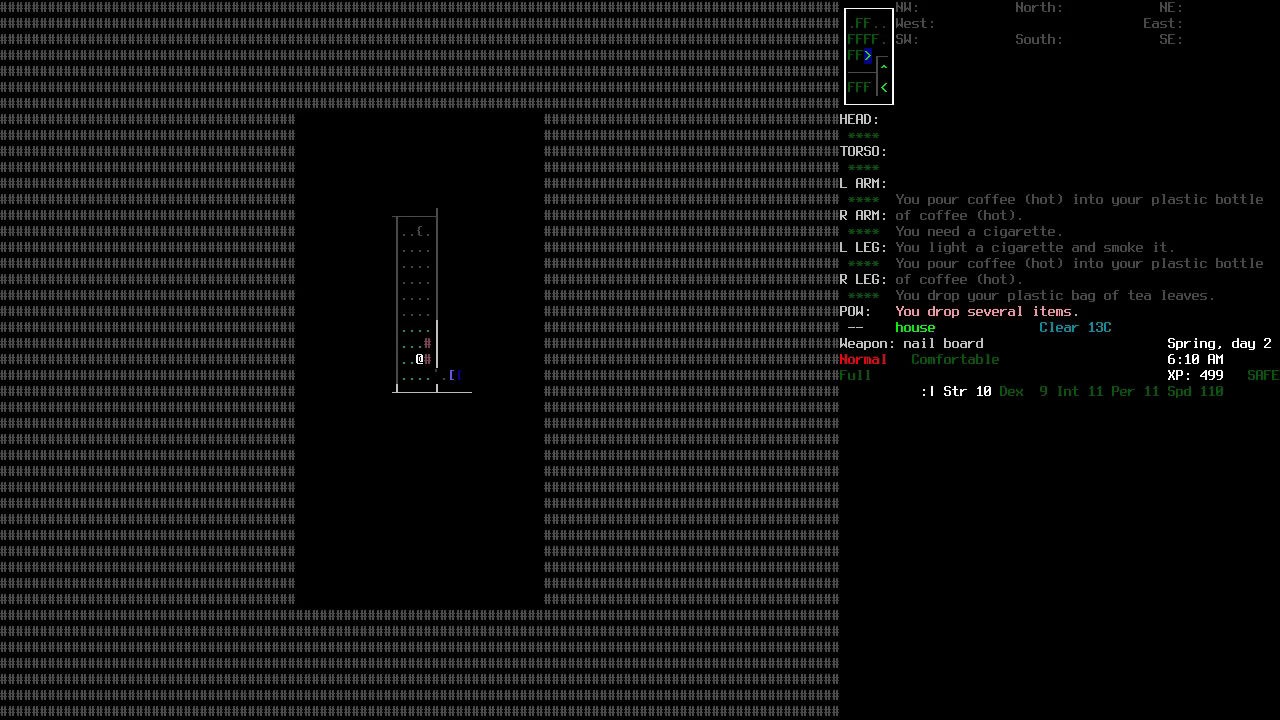
Walk into the wider room and check both inventory pages.
key("l")
key("n")
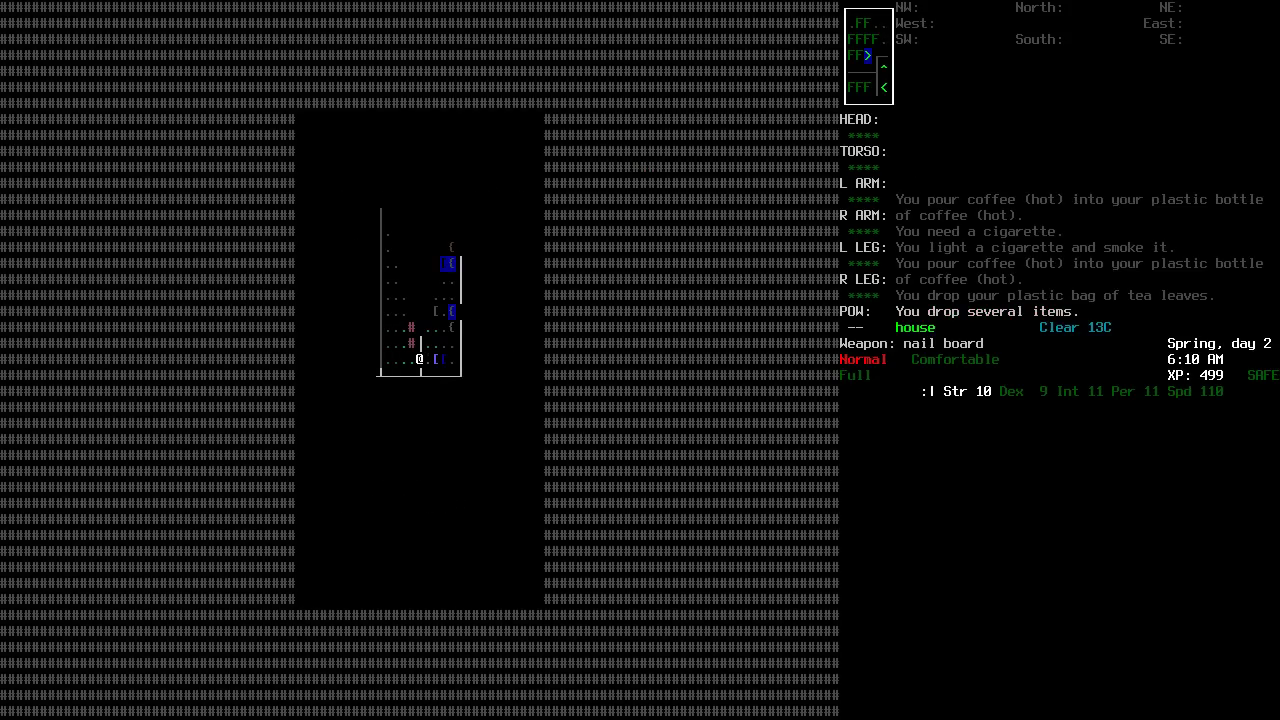
key("i")
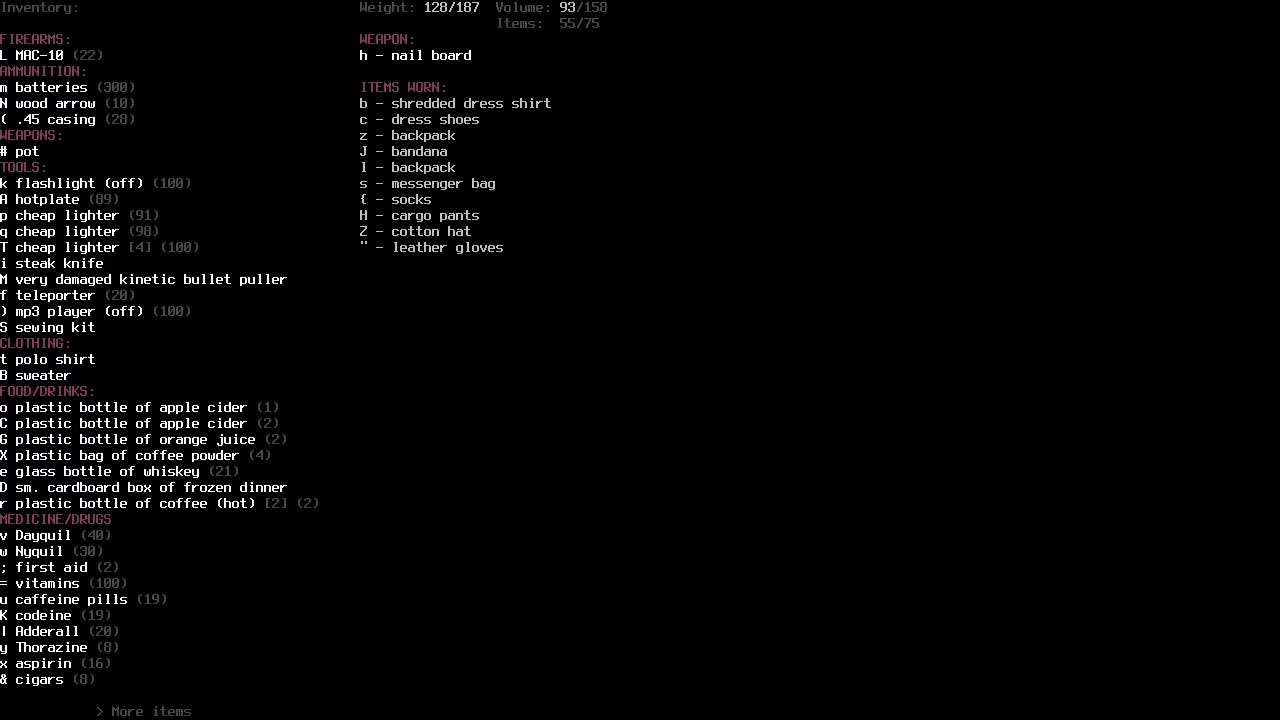
key("Next")
key("Prior")
key("Escape")
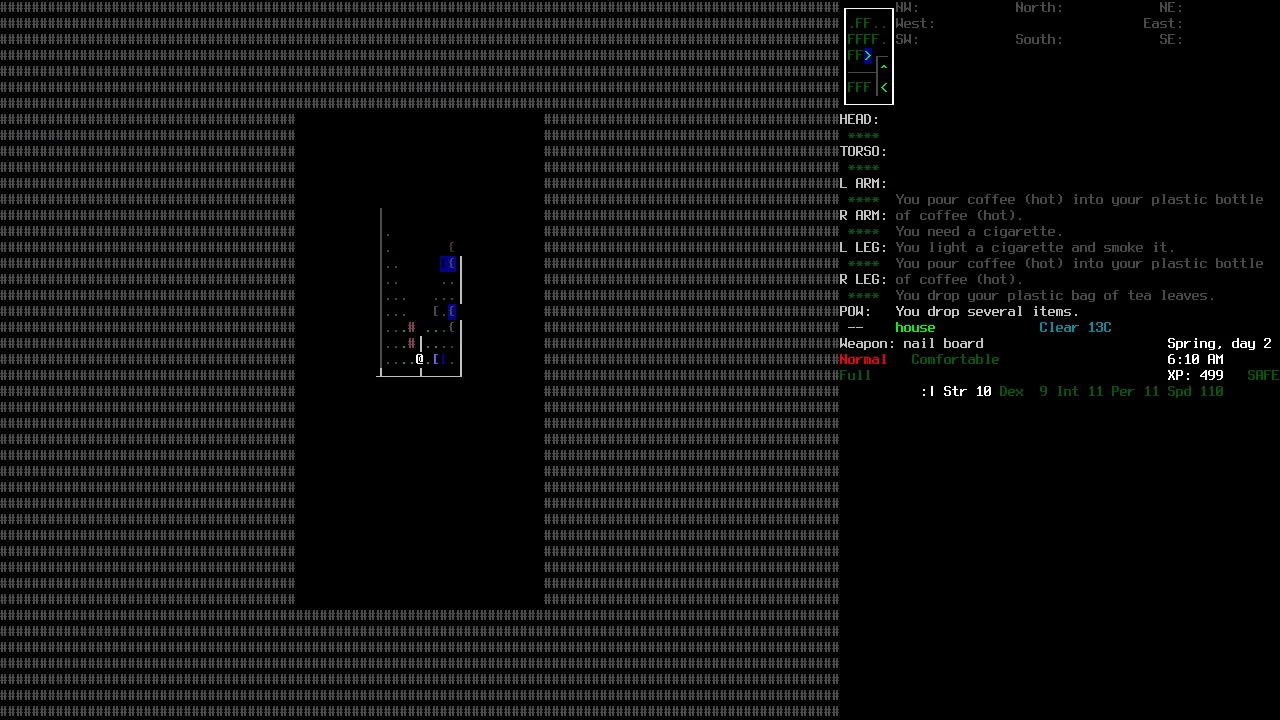
Cross the house past the window, turning off safe mode on spotting the wolf.
key("h")
key("h")
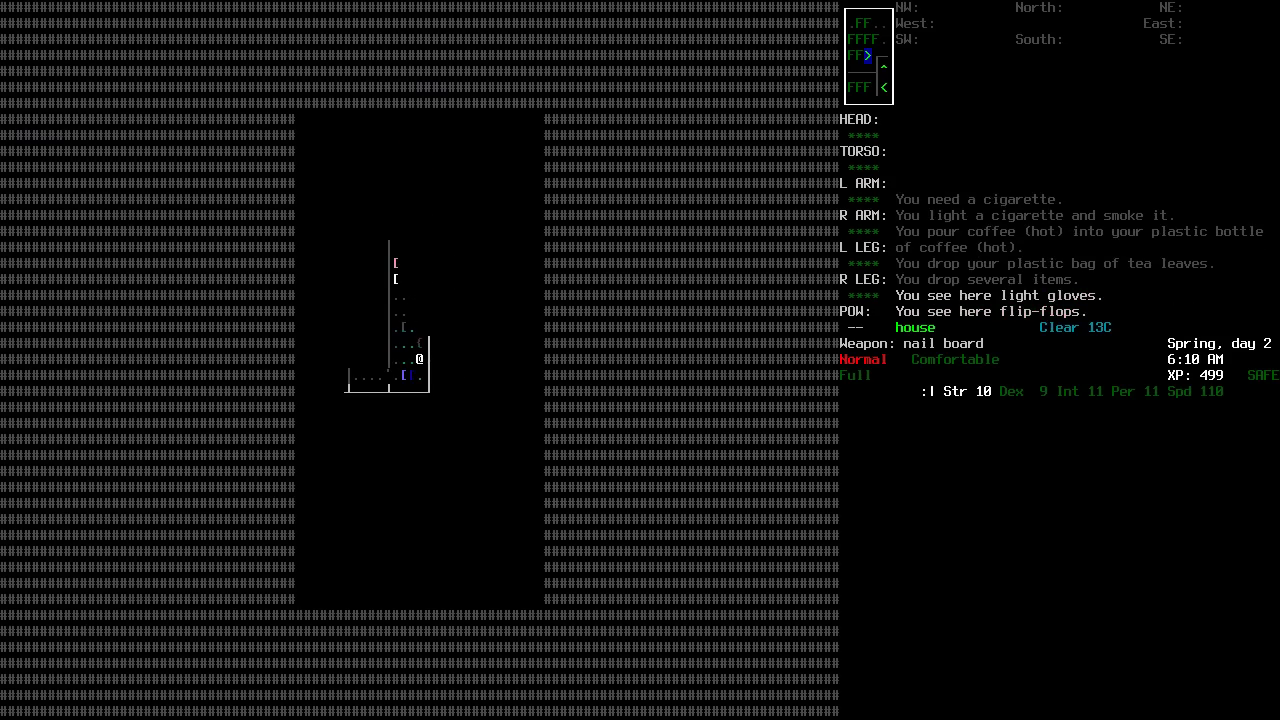
key("k")
key("k")
key("k")
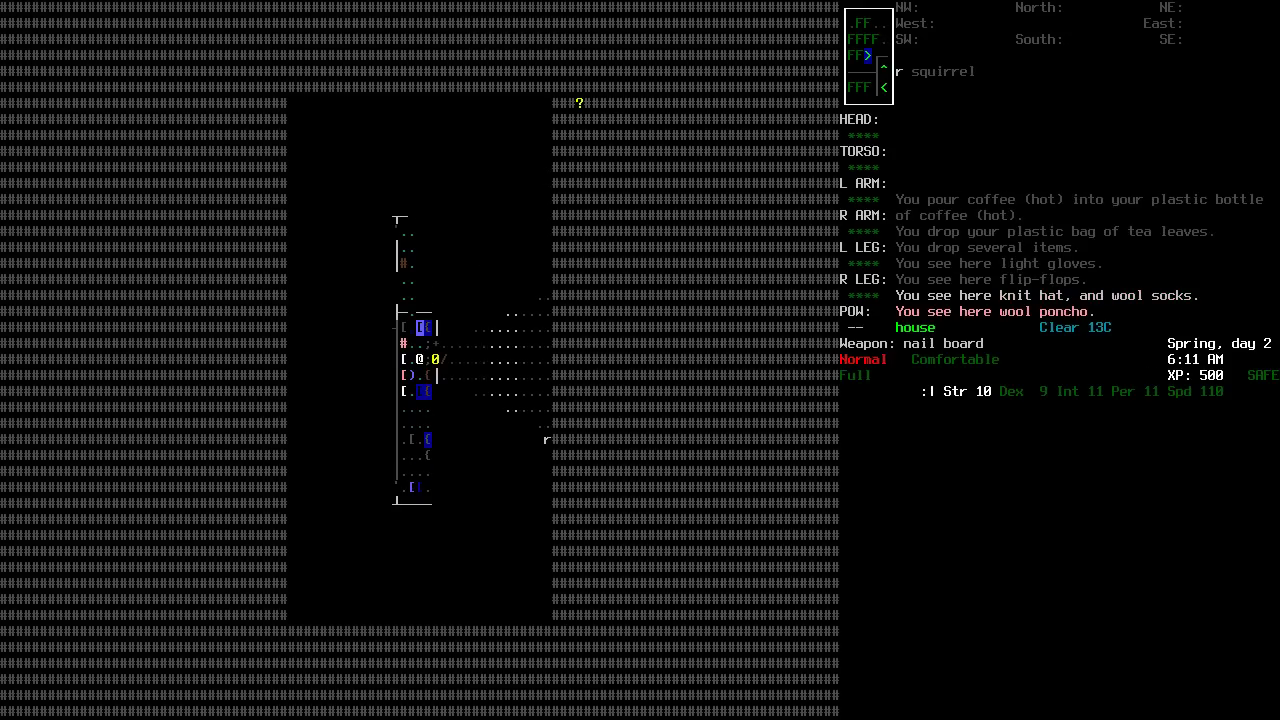
key("l")
key("l")
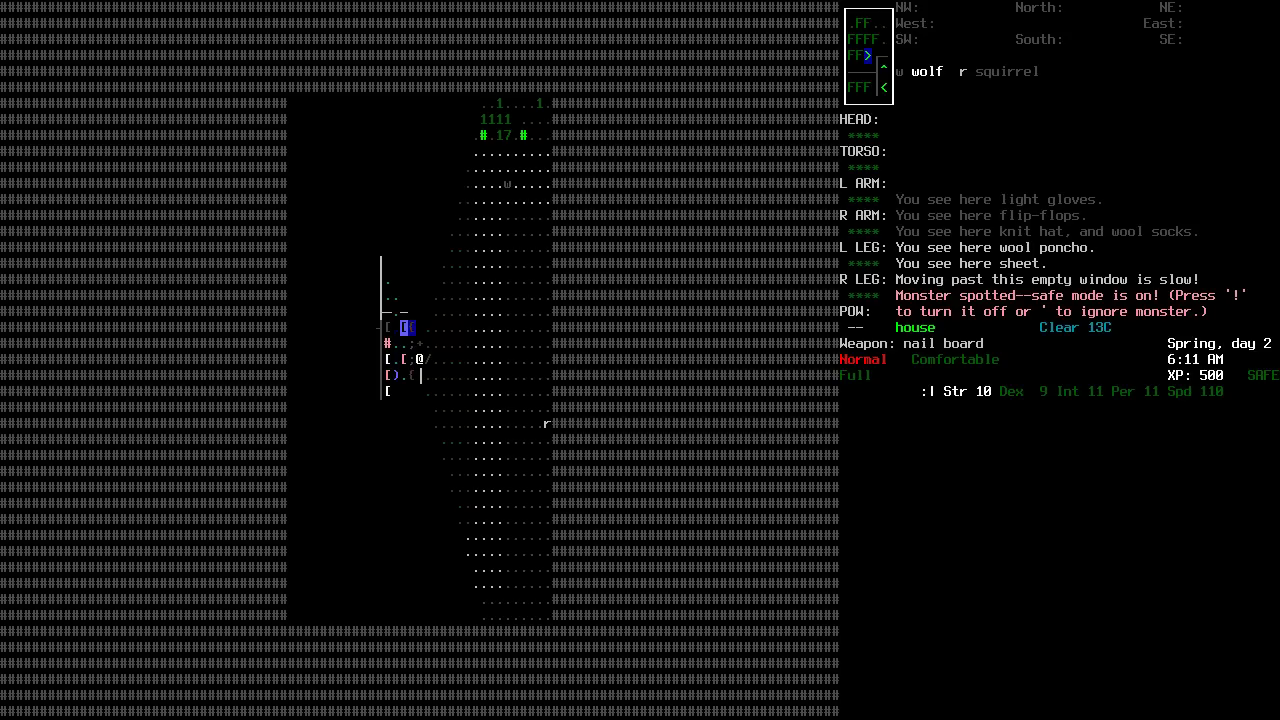
key("exclam")
key("h")
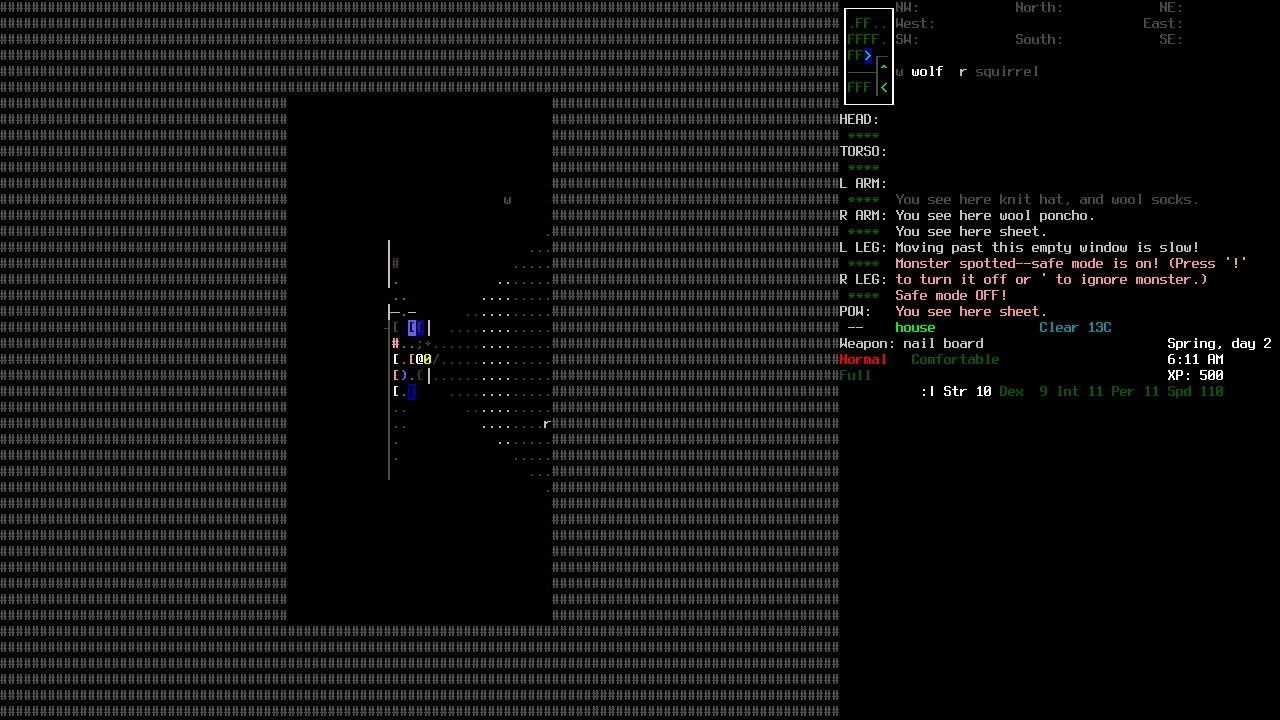
Walk north into the bedroom past the bed and examine the dresser.
key("k")
key("j")
key("k")
key("k")
key("k")
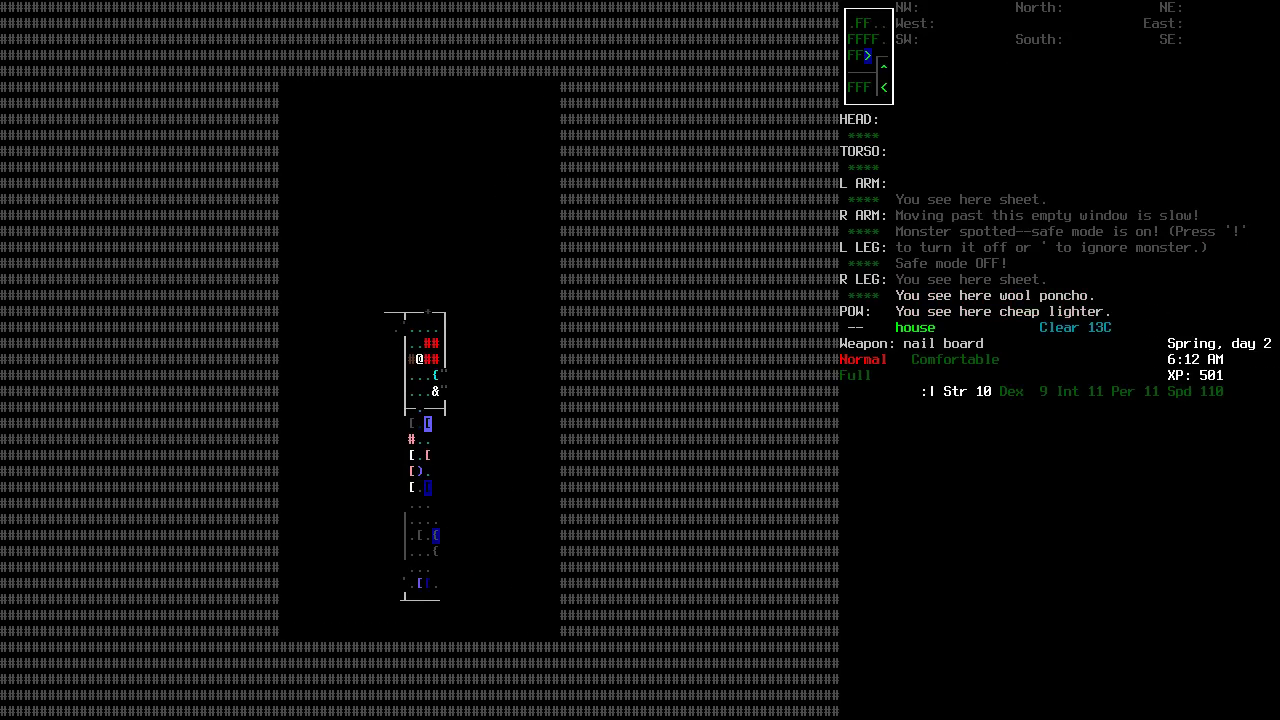
key("k")
key("k")
key("h")
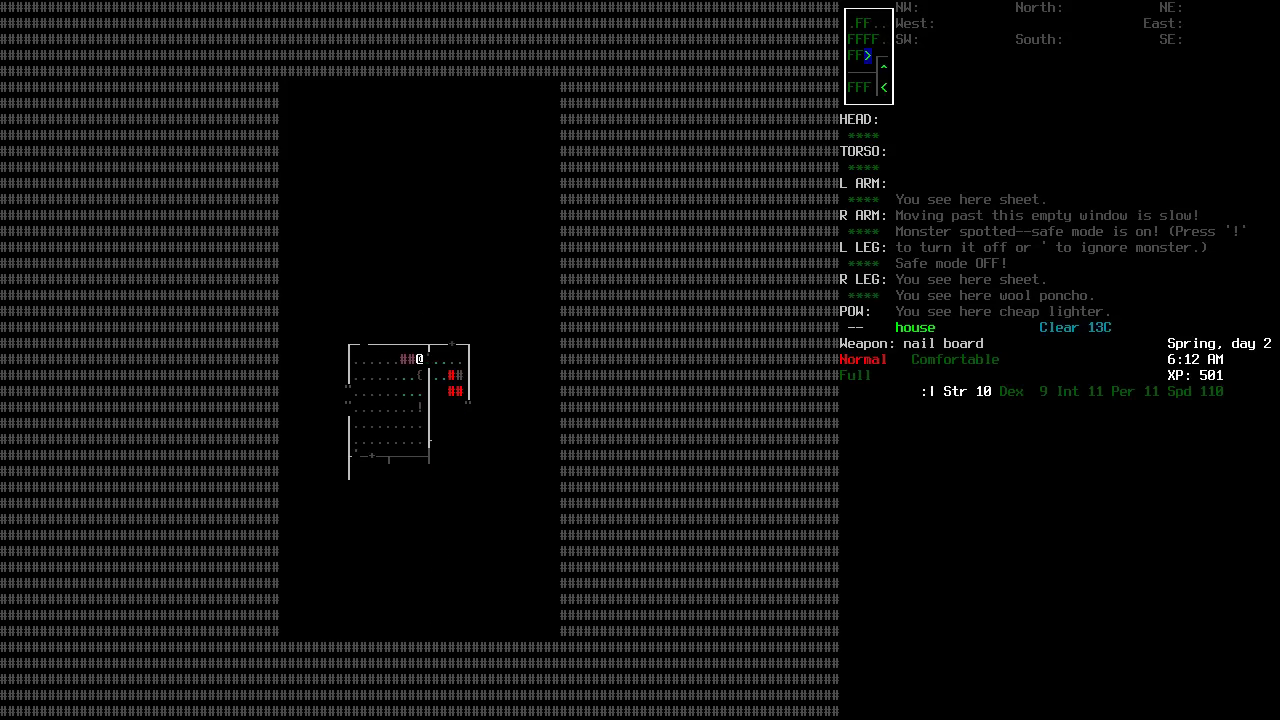
key("h")
key("e")
key("Escape")
key("x")
Pick up the cigarettes near the dresser and head northwest.
key("j")
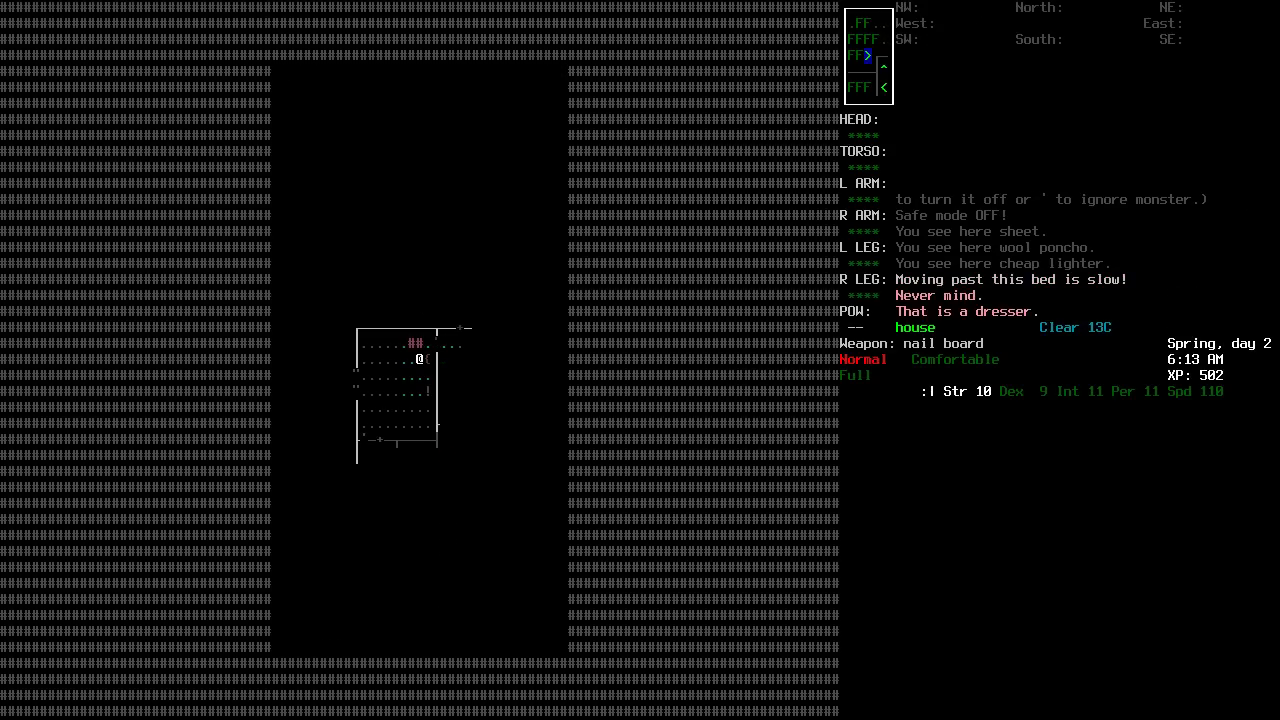
key("j")
key("j")
key("g")
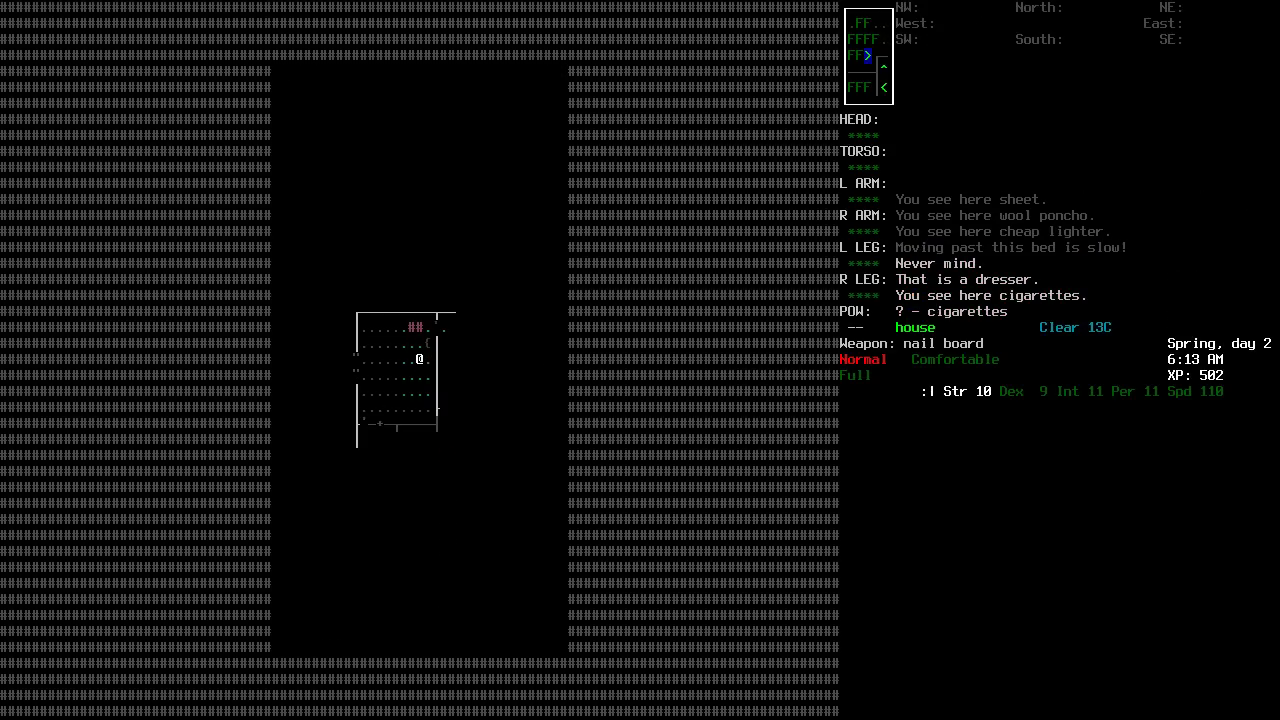
key("y")
key("y")
key("y")
key("y")
Climb out the open window and head northwest into the forest.
key("b")
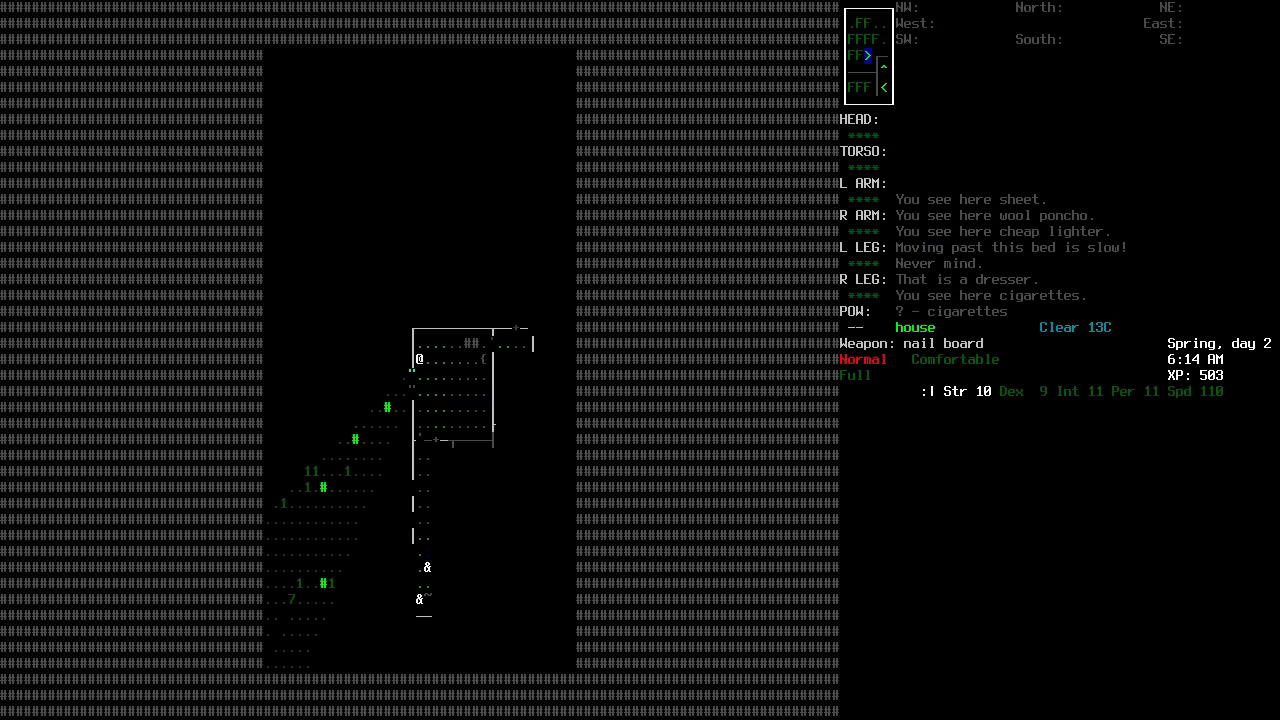
key("h")
key("h")
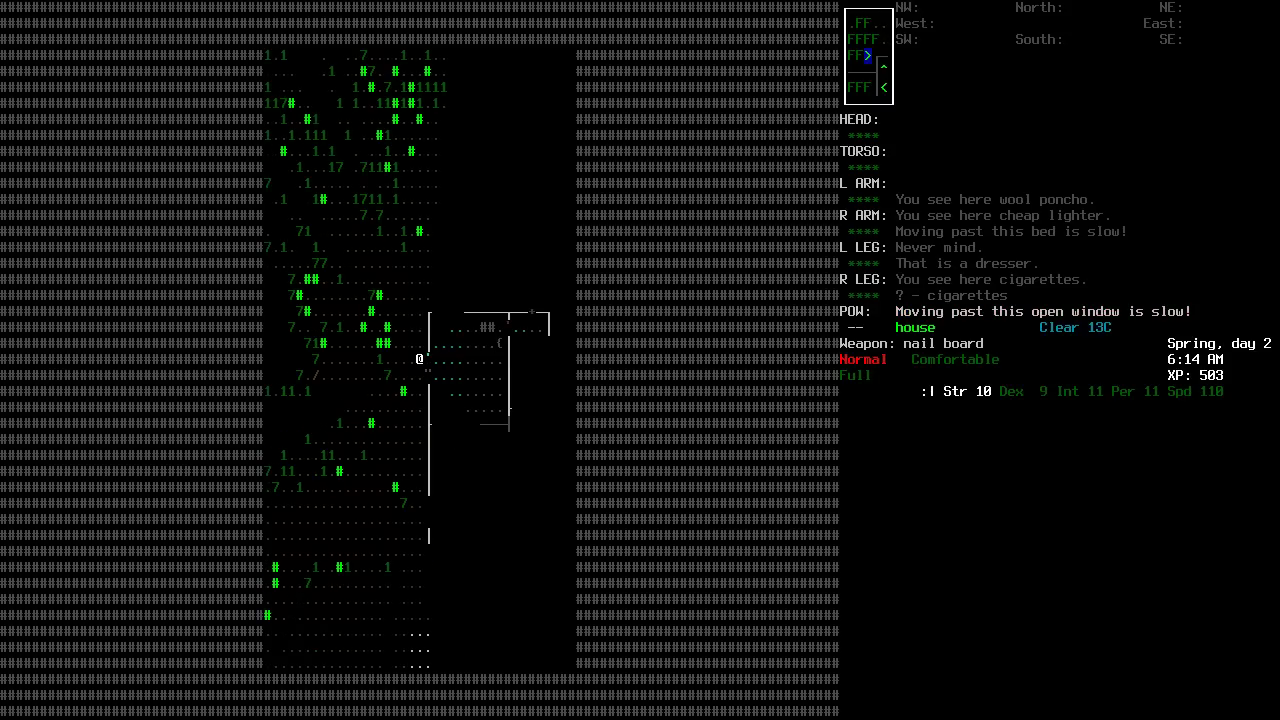
key("h")
key("h")
key("y")
key("y")
key("y")
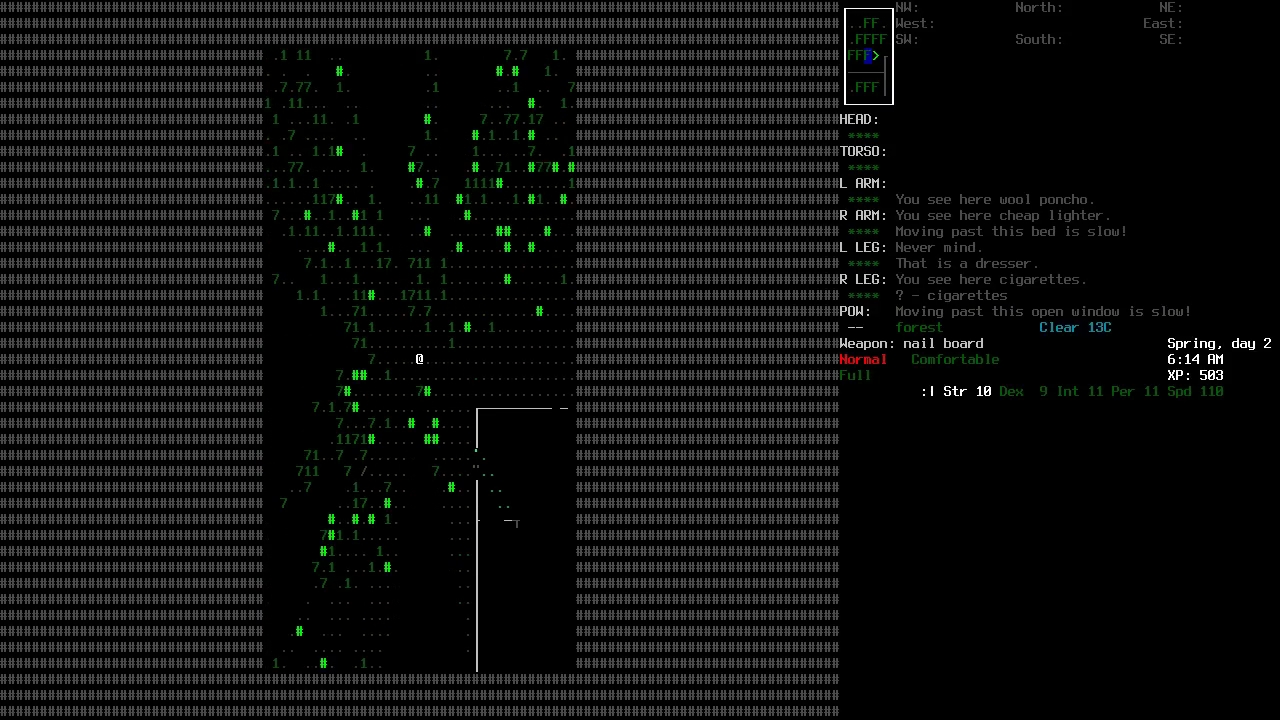
key("y")
key("y")
key("y")
Push north through the young trees.
key("k")
key("k")
key("k")
key("k")
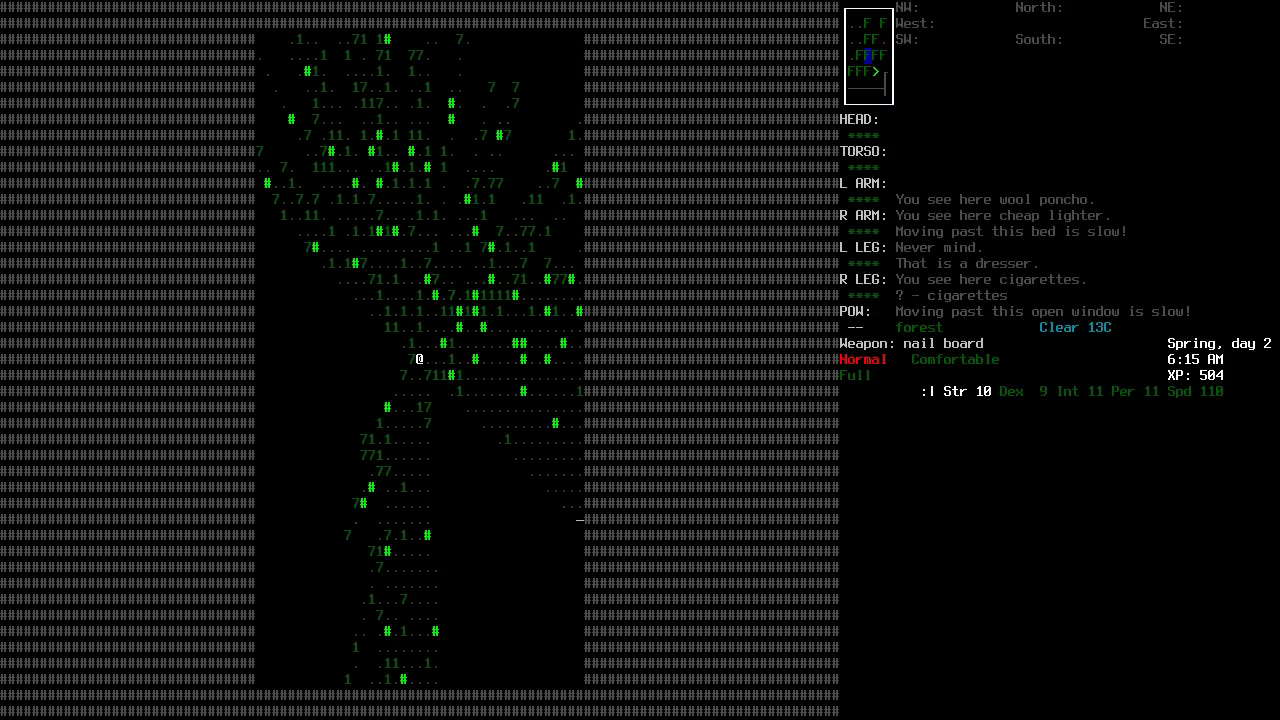
key("k")
key("k")
key("k")
key("k")
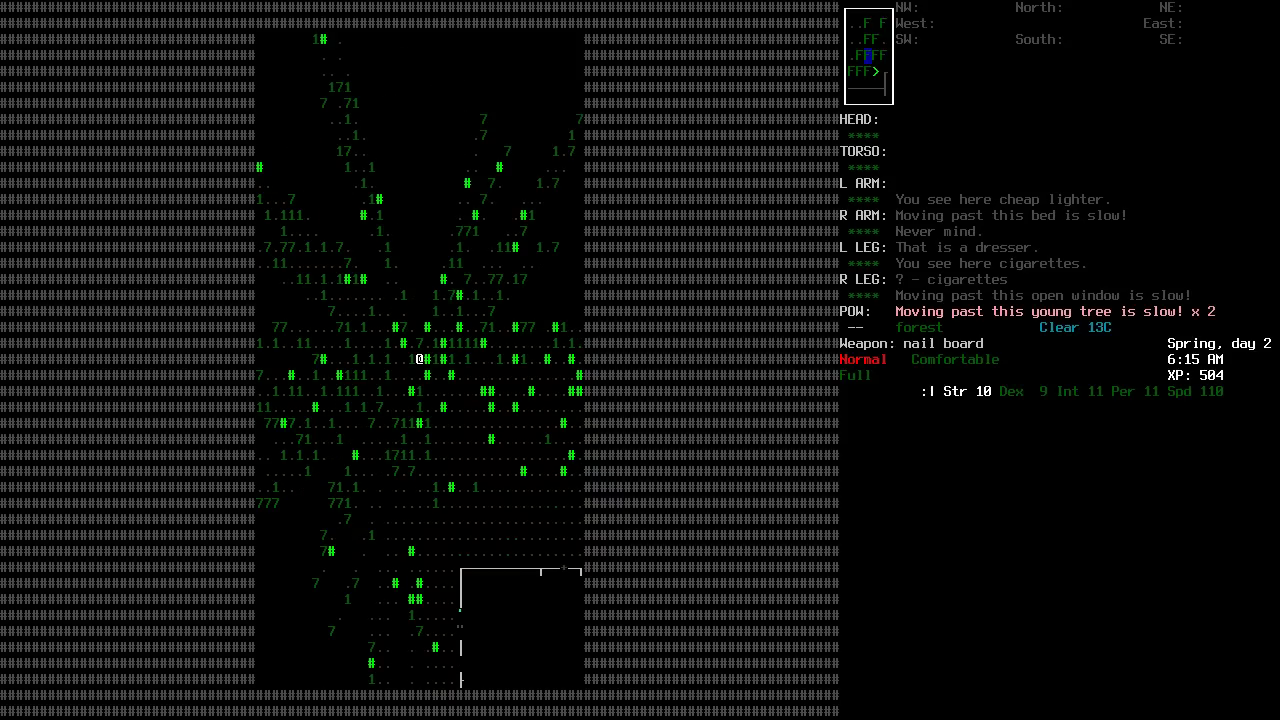
key("k")
key("k")
key("k")
key("k")
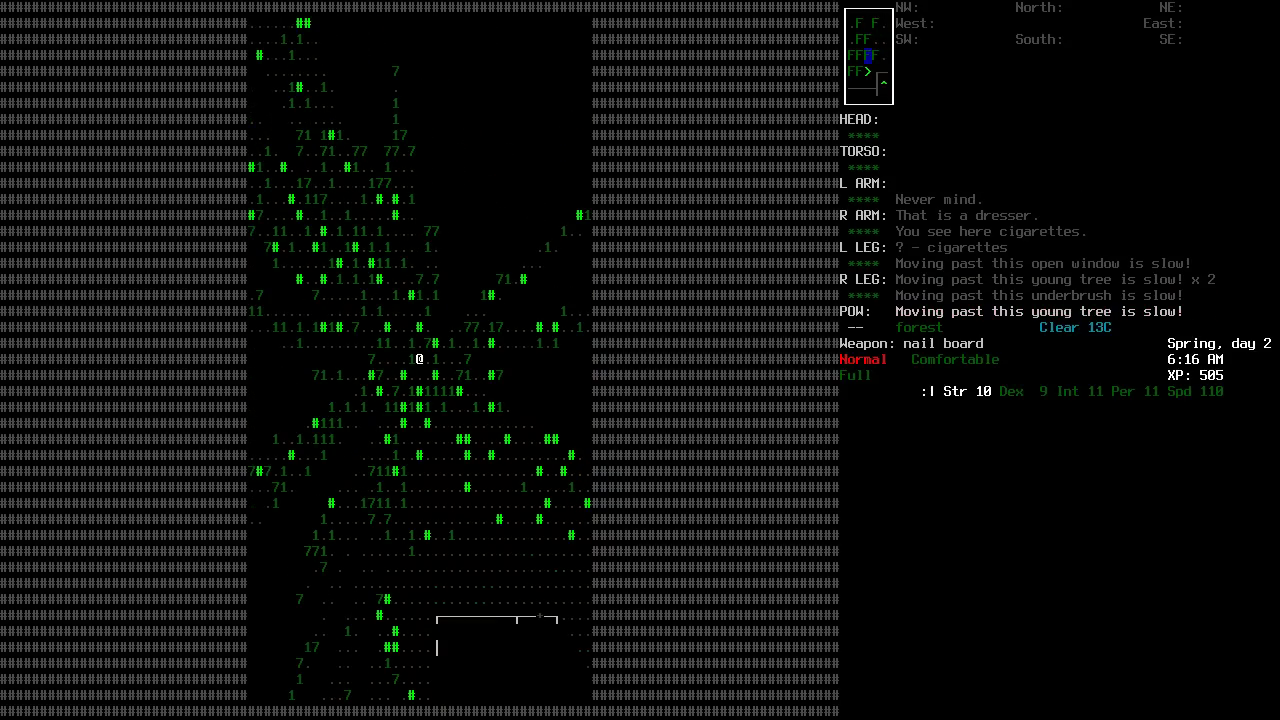
key("y")
key("y")
key("k")
key("l")
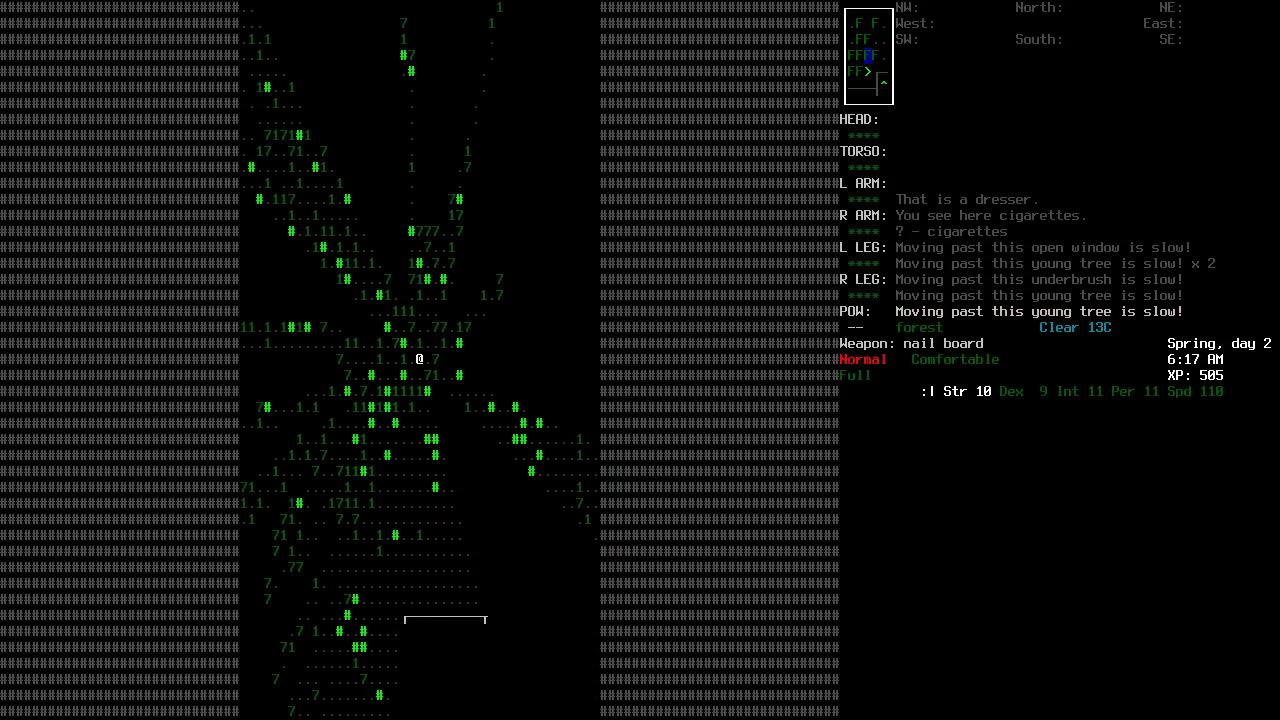
key("h")
Smash the young growth on the tile just west of the survivor.
key("s")
key("h")
key("s")
key("h")
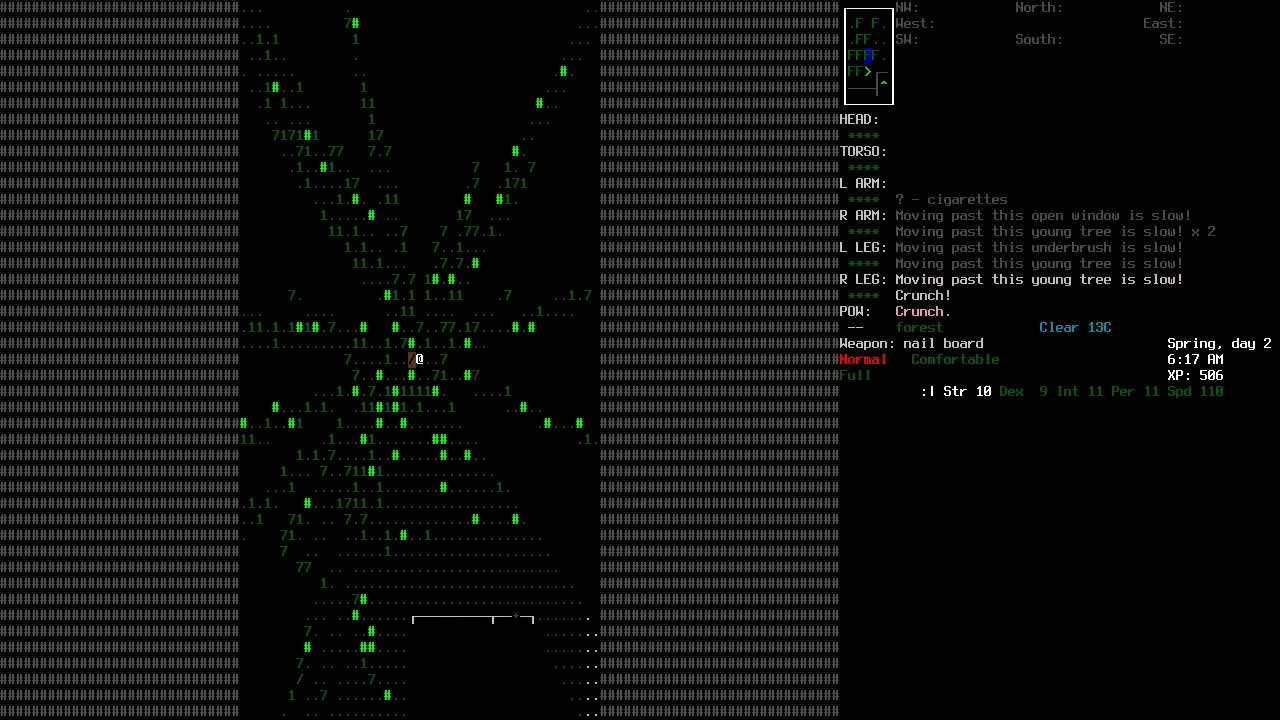
Start crafting the longbow, answering the monster-spotted warning.
key("ampersand")
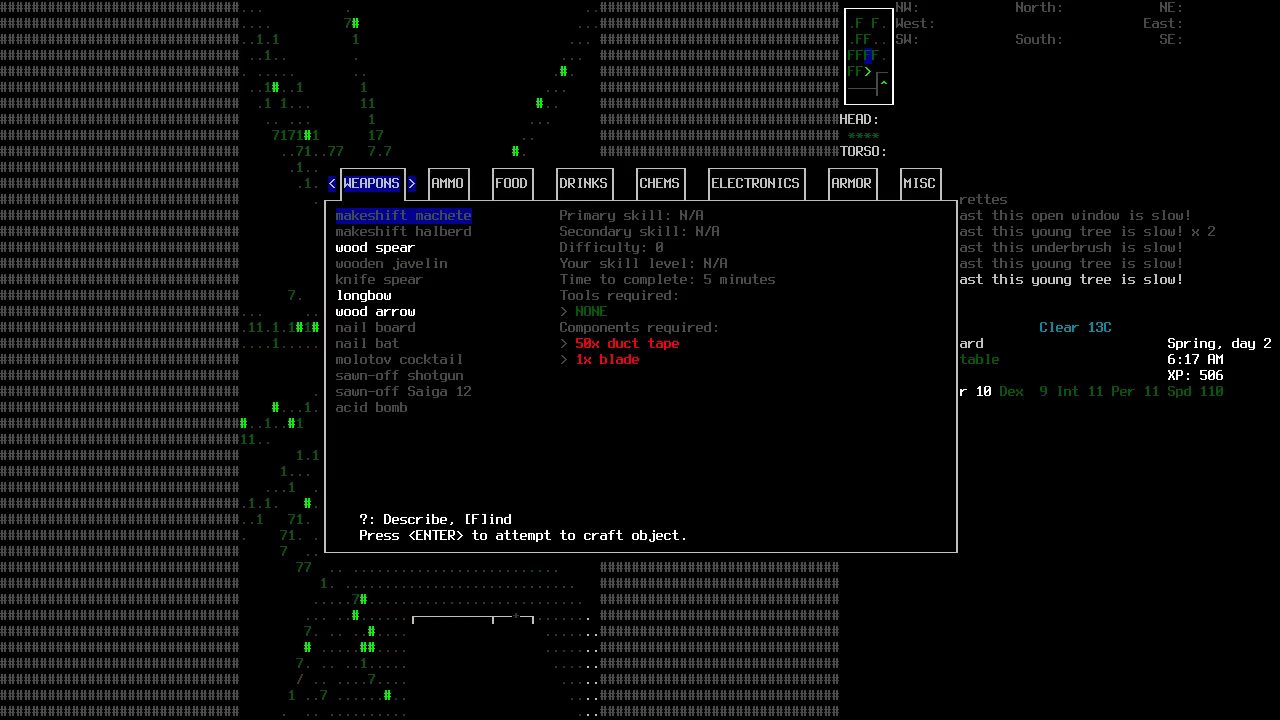
key("Down")
key("Down")
key("Down")
key("Down")
key("Down")
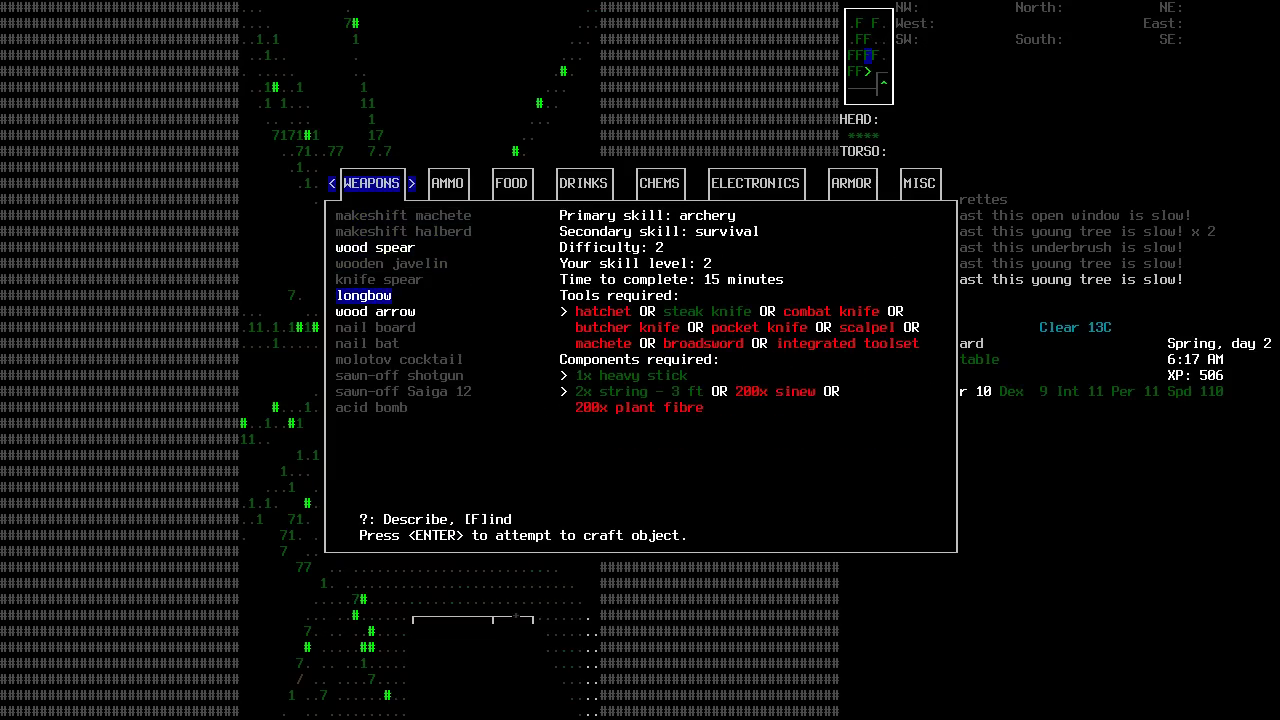
key("Return")
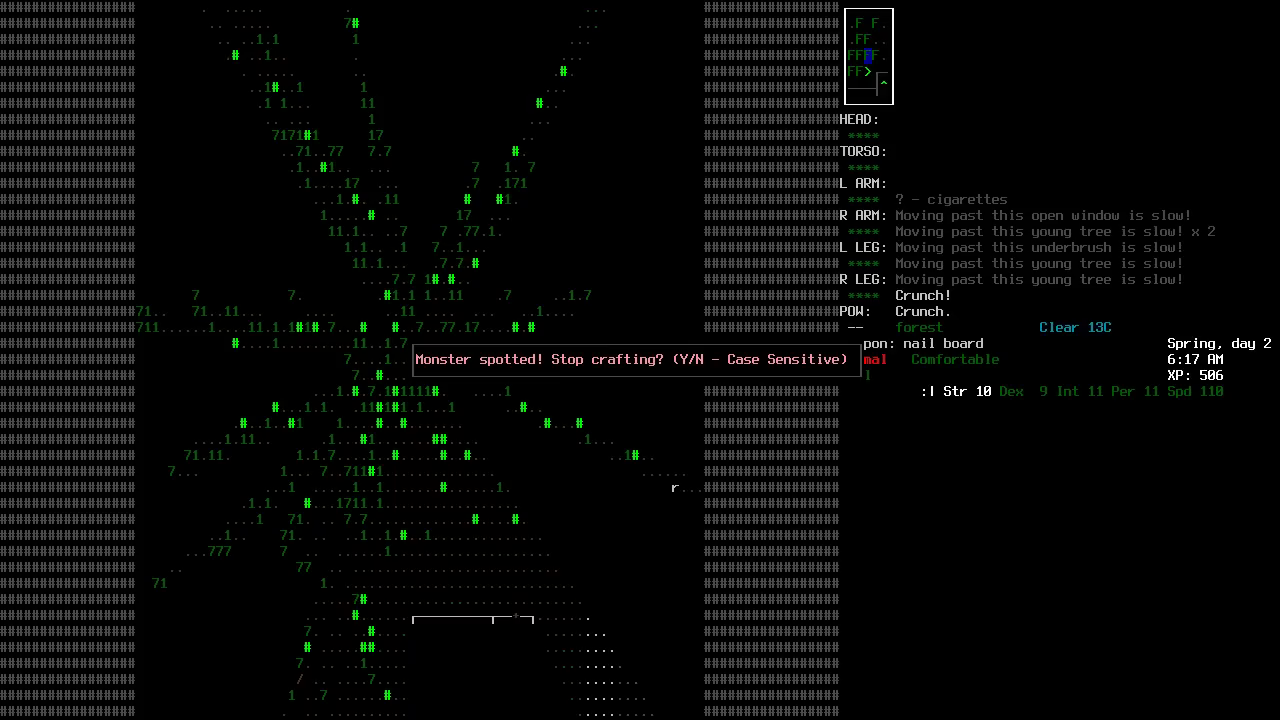
key("N")
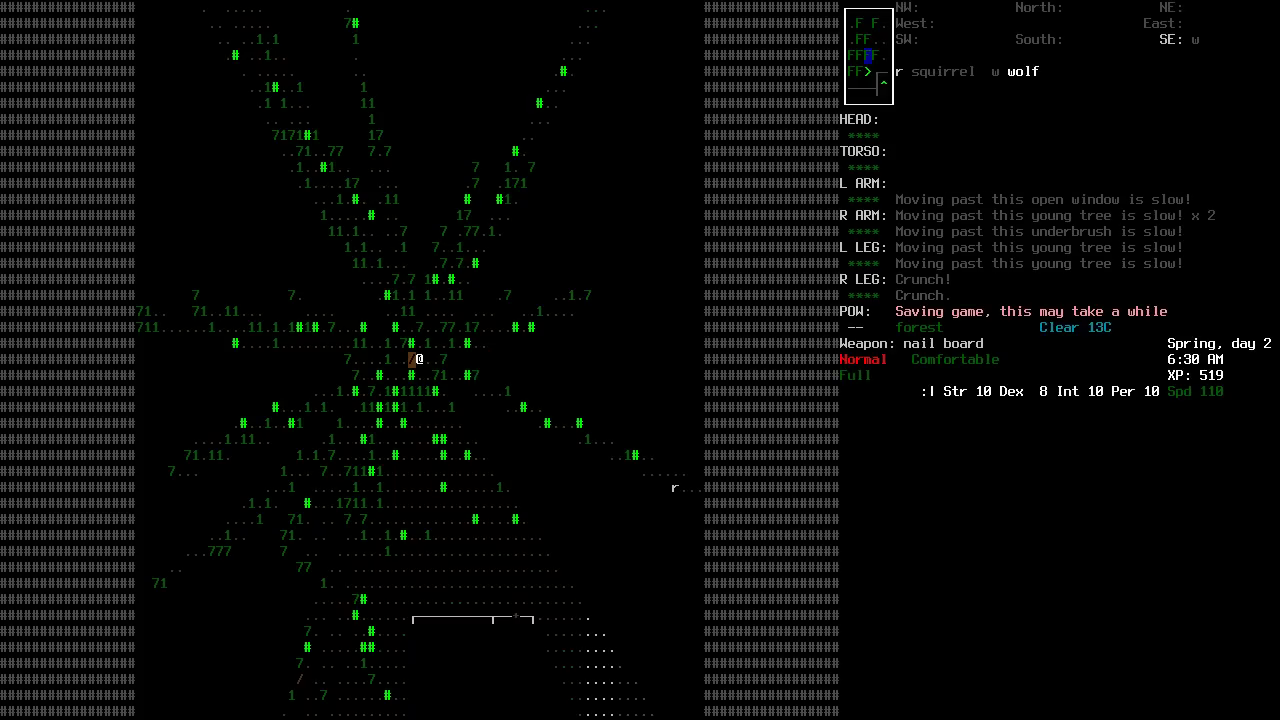
Look over the surrounding terrain, then resume and finish the longbow.
key("x")
key("Down")
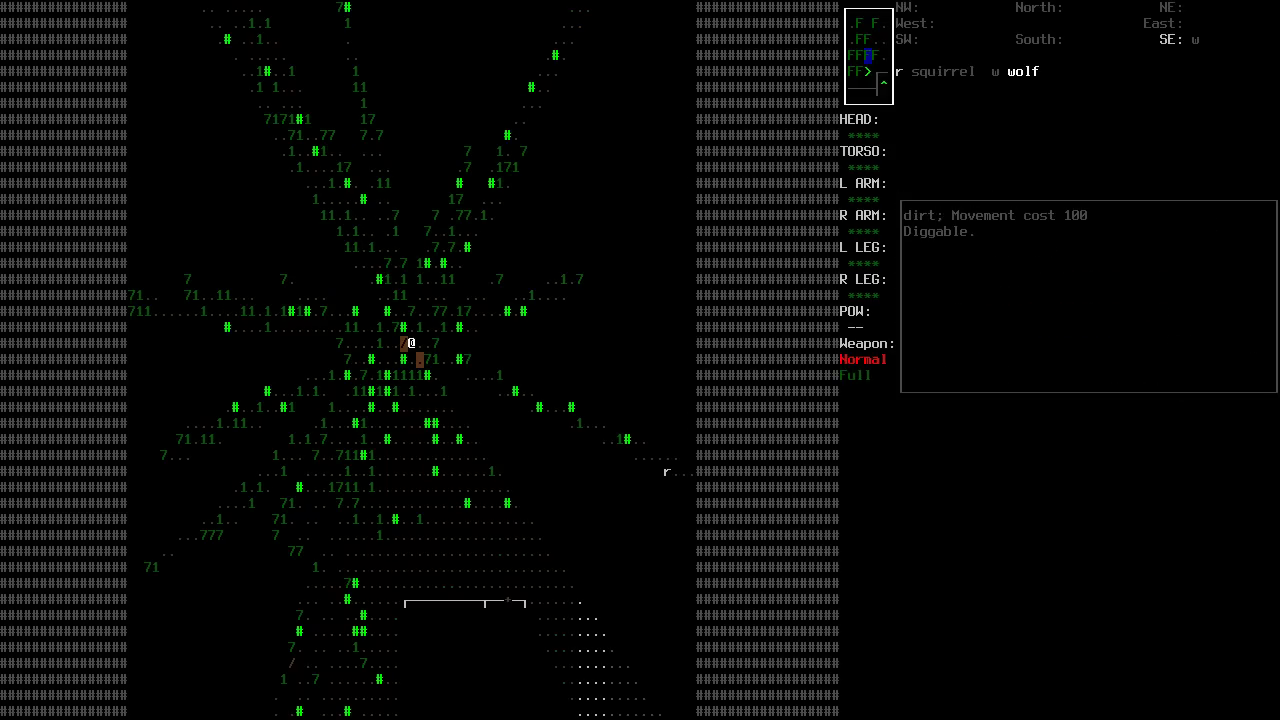
key("Down")
key("Down")
key("Down")
key("Down")
key("Down")
key("Down")
key("Down")
key("Escape")
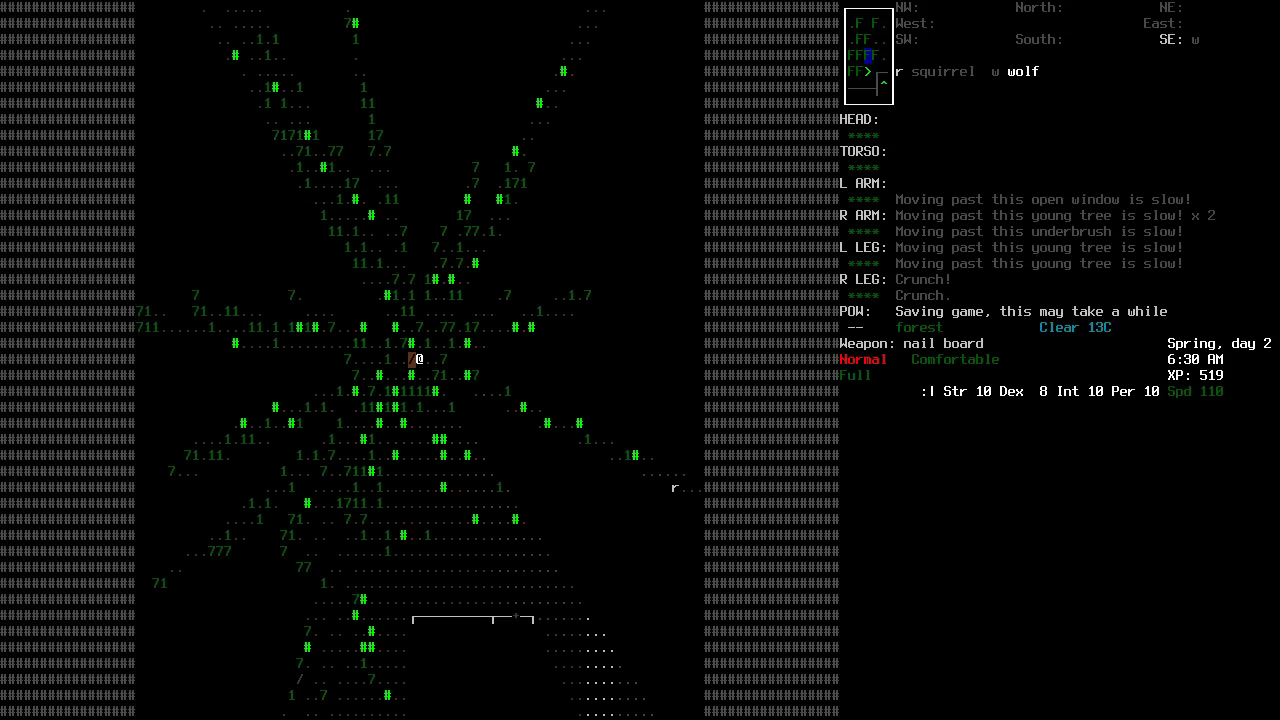
key("&")
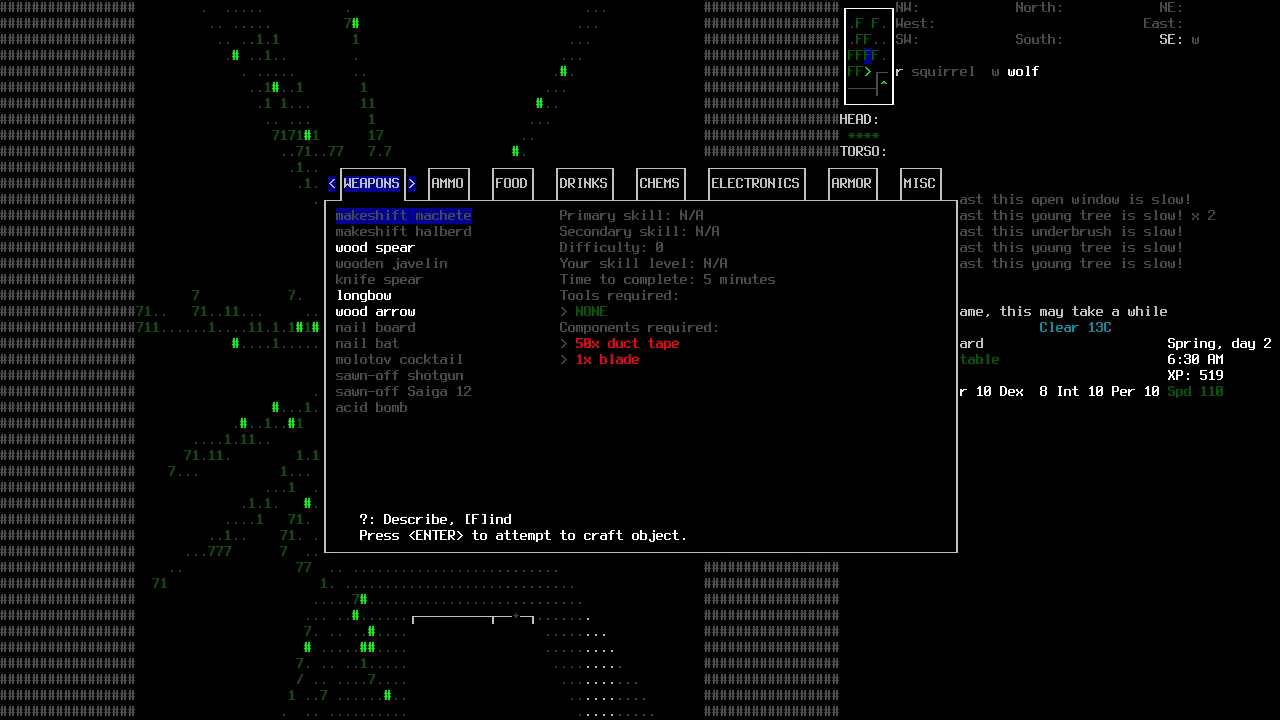
key("Return")
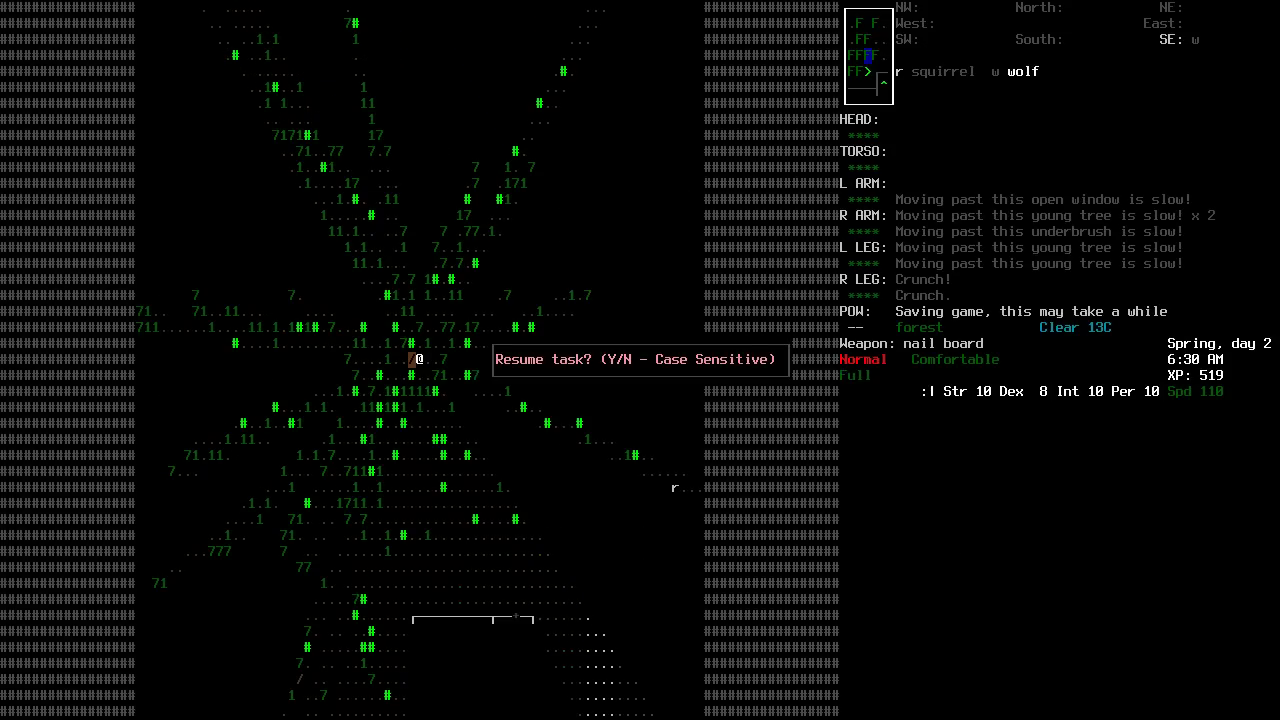
key("Y")
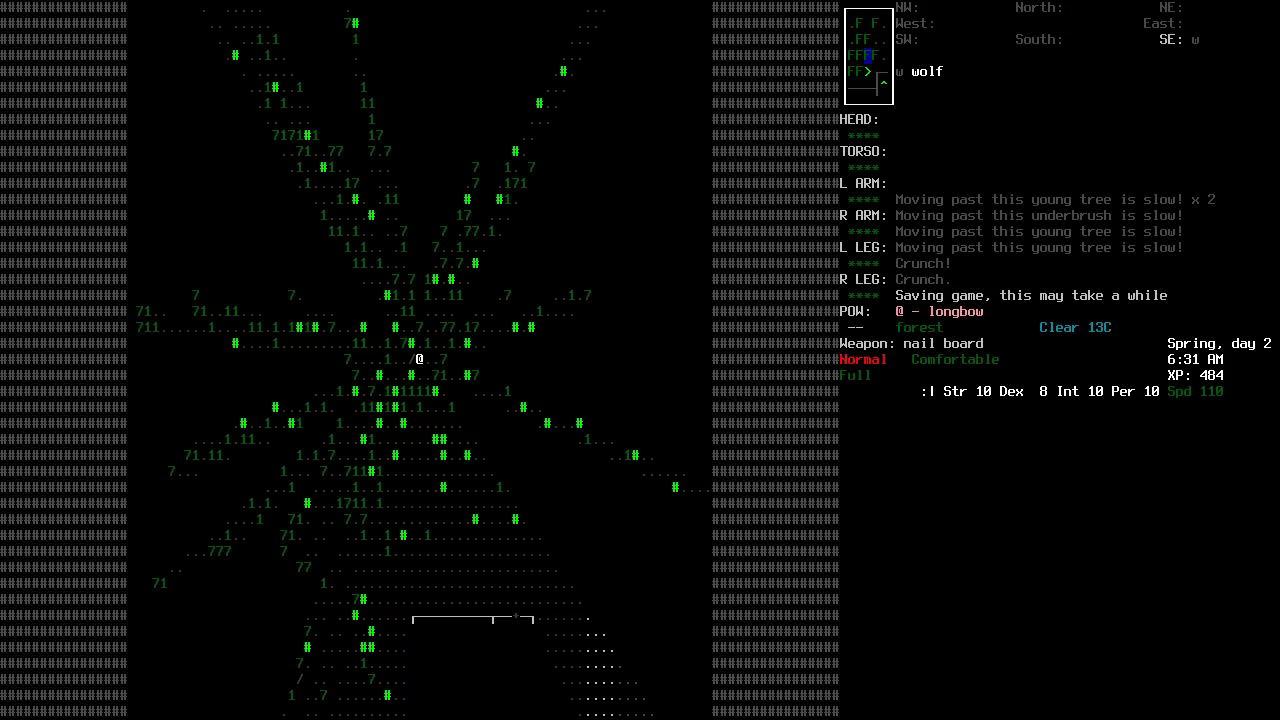
Craft twenty wood arrows and bring up the wield list.
key("&")
key("Down")
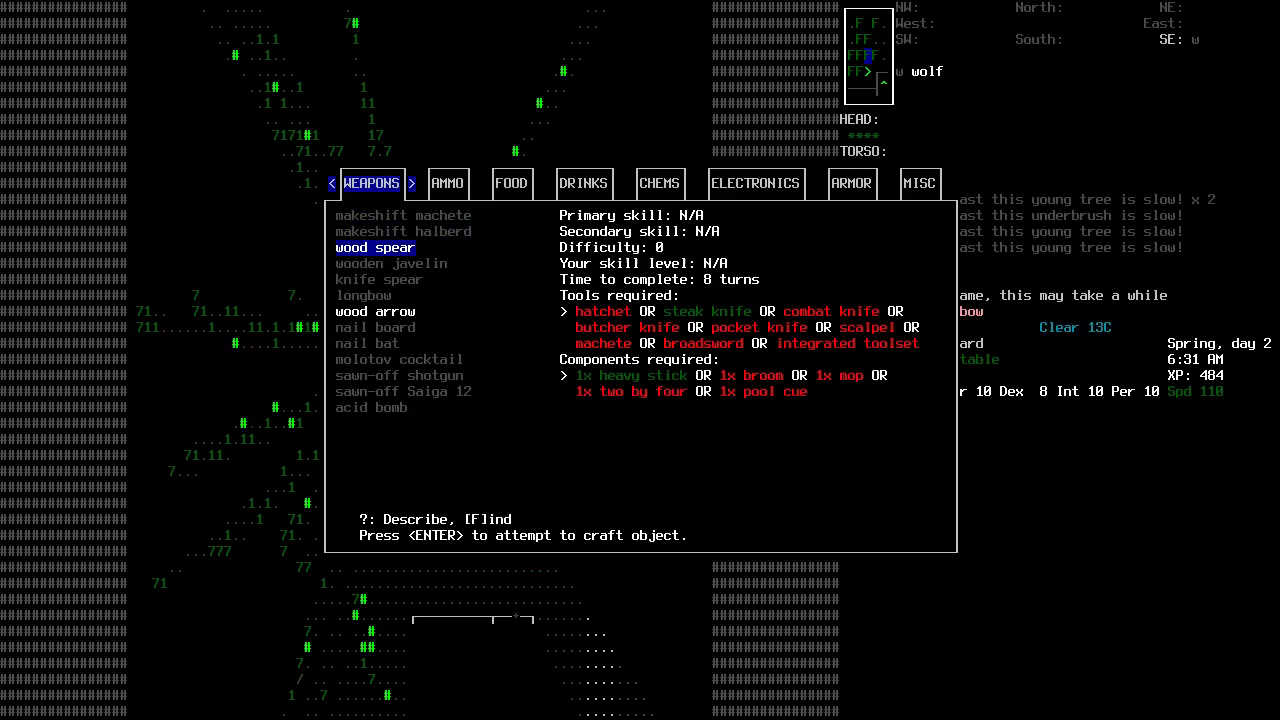
key("Down")
key("Return")
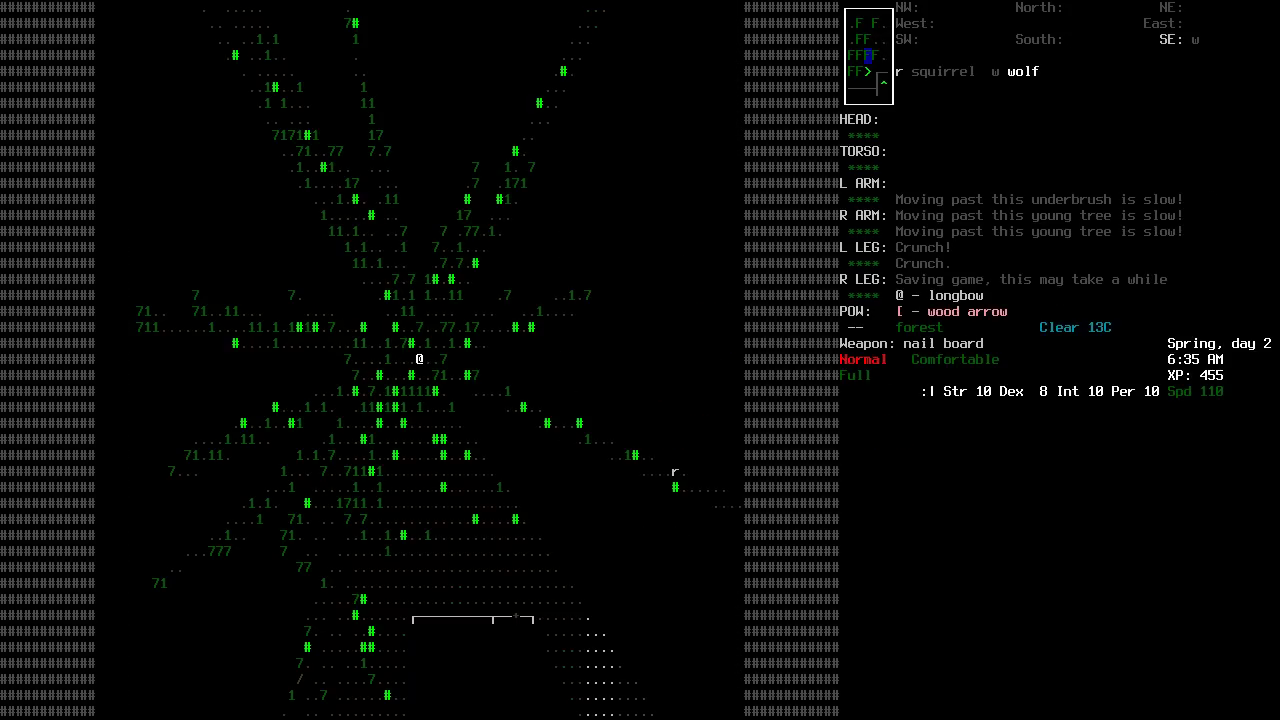
key("w")
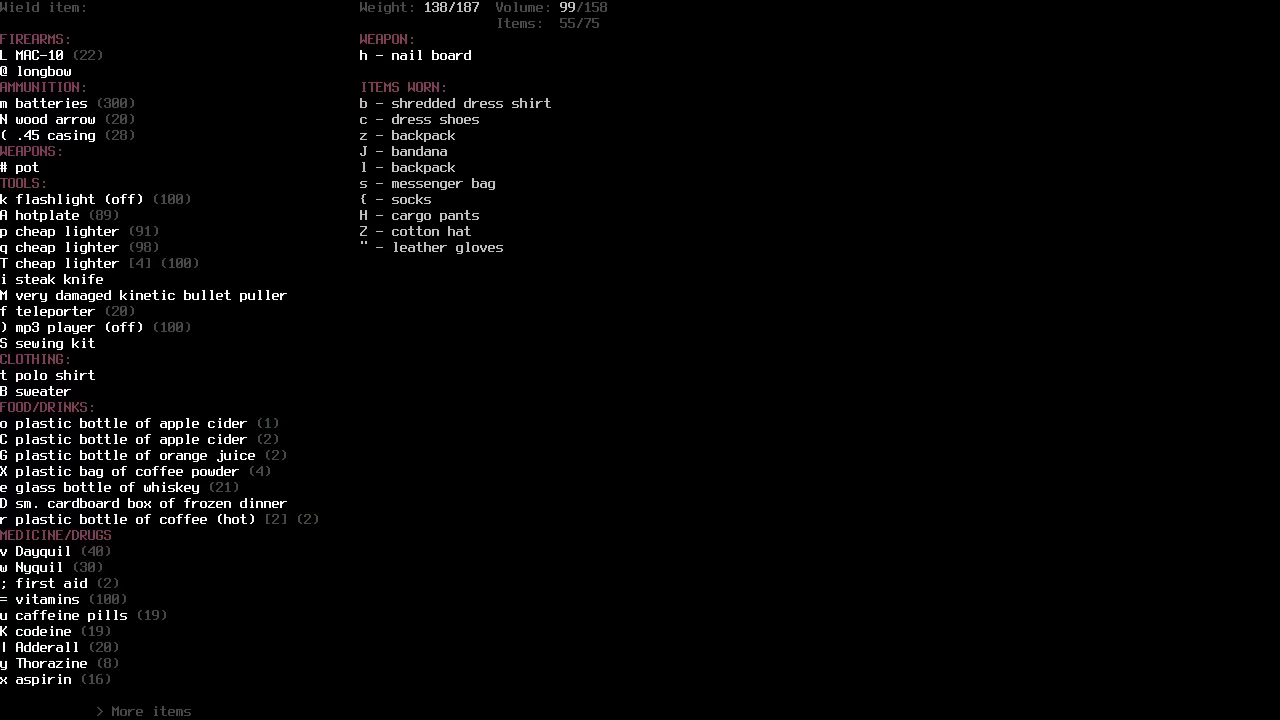
Wield the longbow and walk southeast through the underbrush toward the wolf.
key("@")
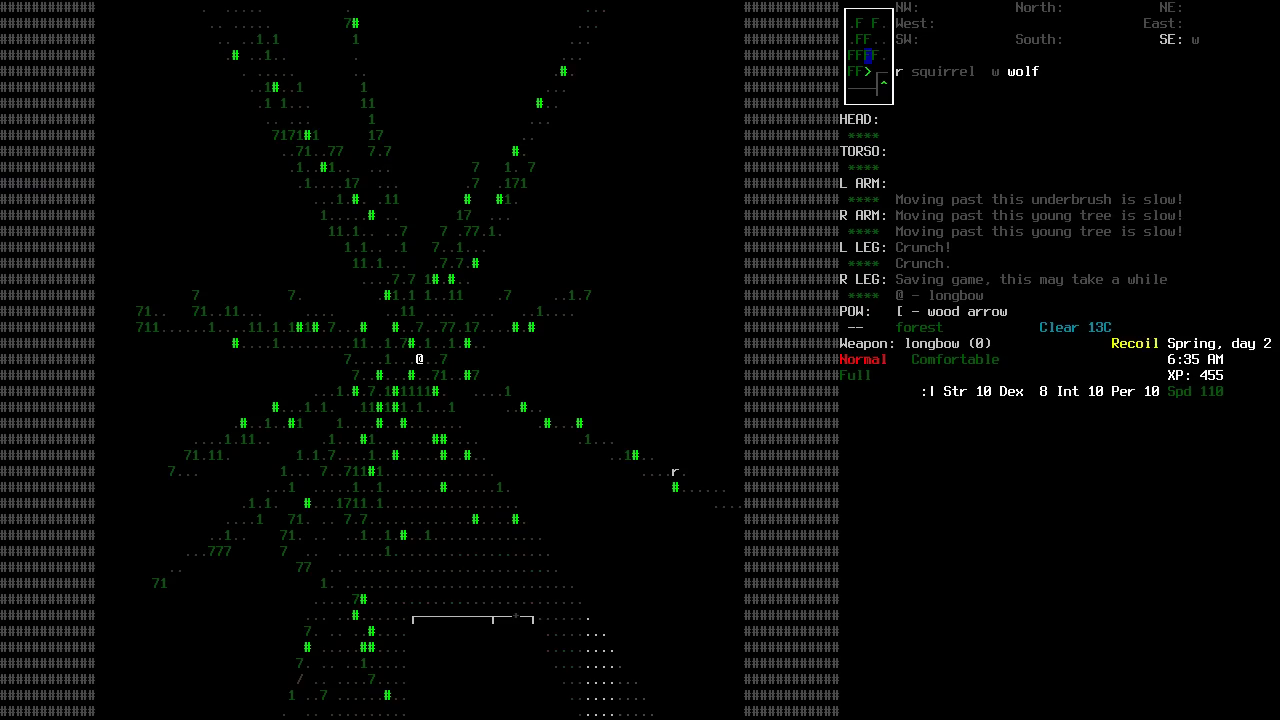
key("r")
key("3")
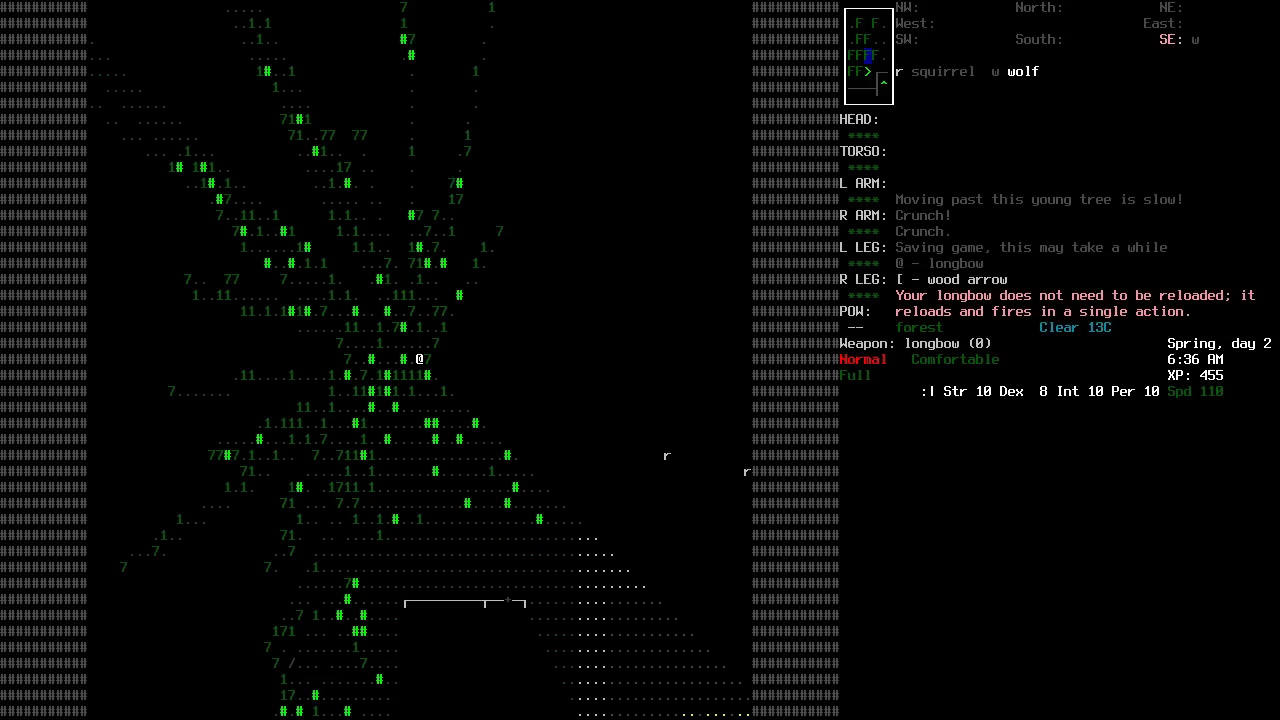
key("3")
key("3")
key("3")
key("3")
key("3")
key("3")
key("3")
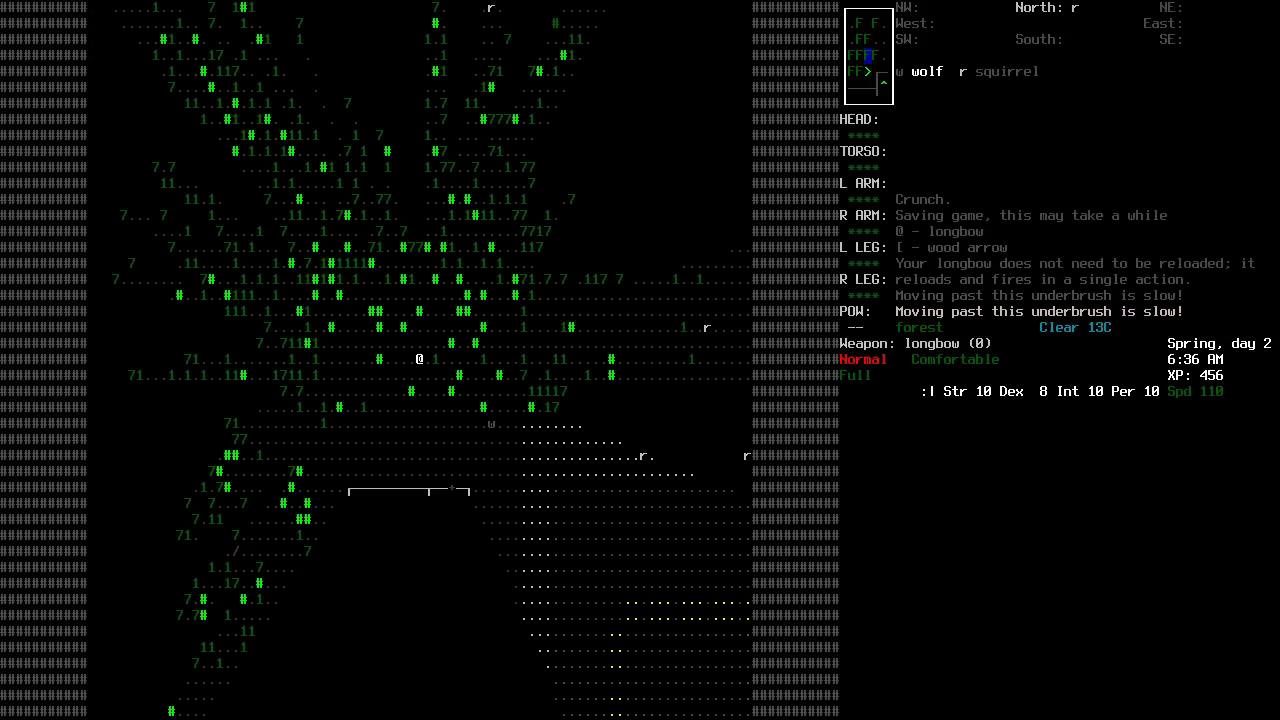
key("3")
key("3")
Shoot the wolf with the longbow, landing two arrow hits.
key("2")
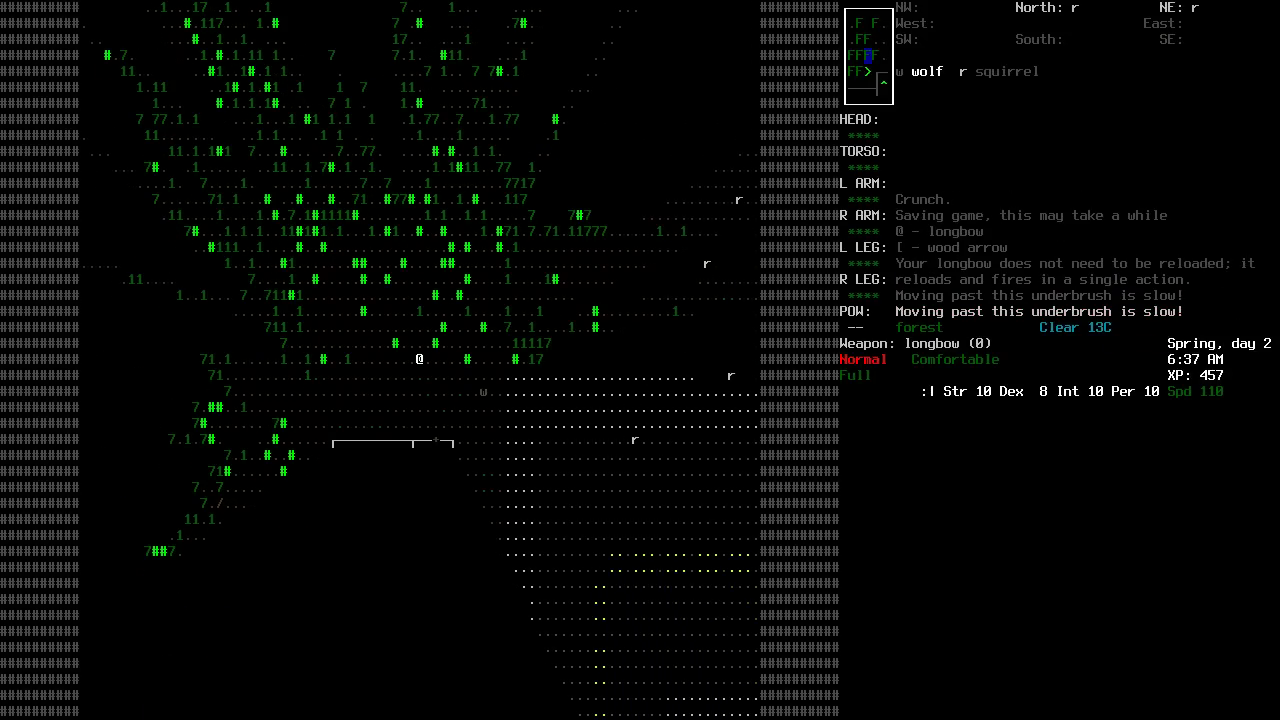
key("3")
key("3")
key("f")
key("Escape")
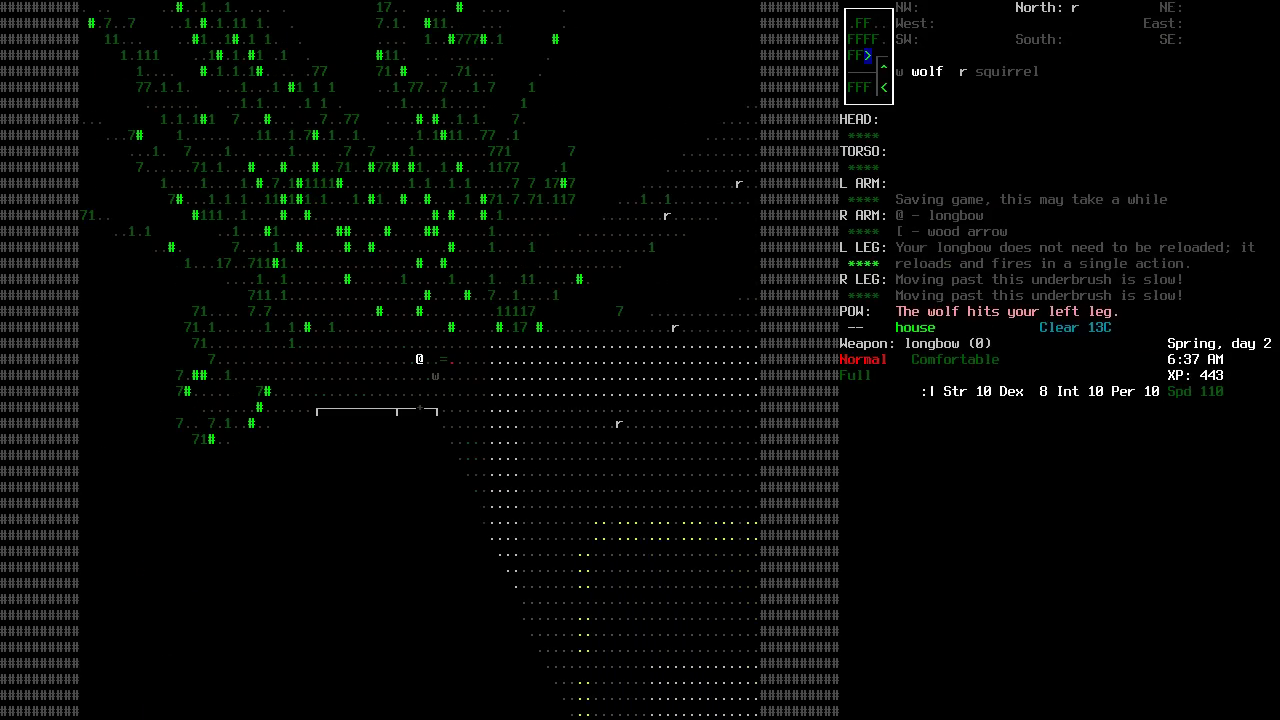
key("f")
key("f")
key("3")
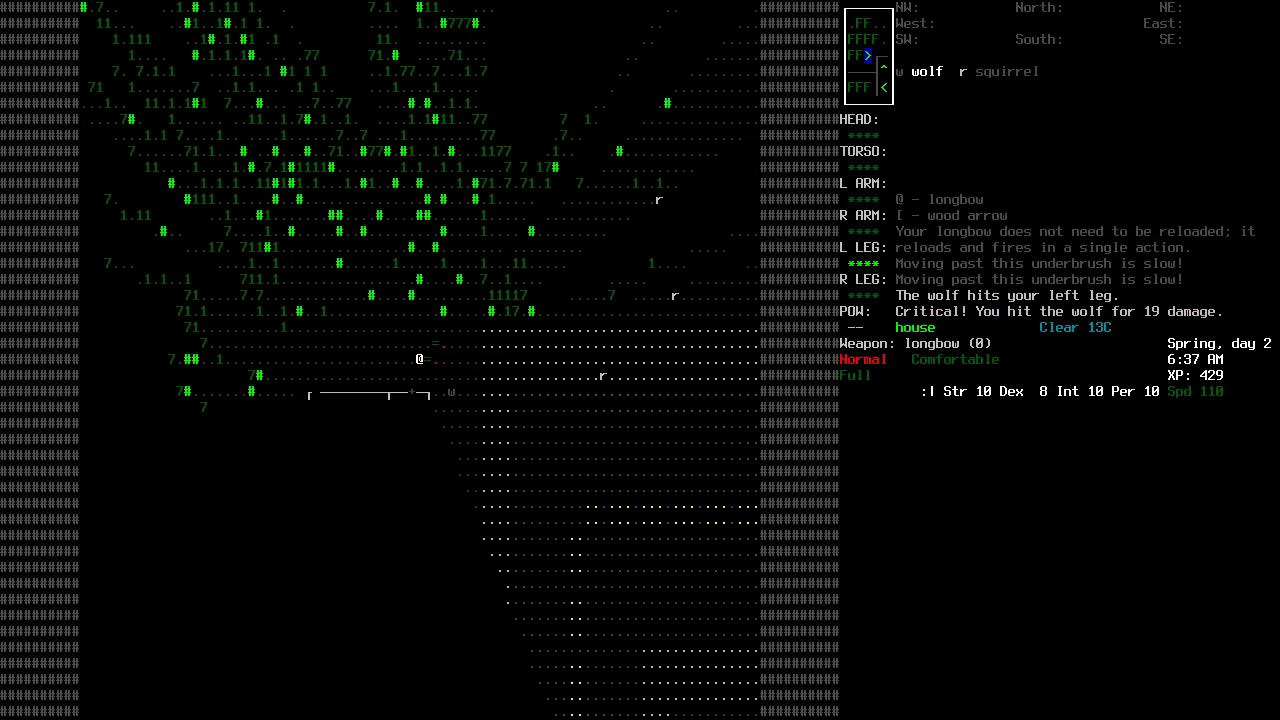
key("3")
Shoot the wolf again and collect the scattered wood arrows.
key("f")
key("f")
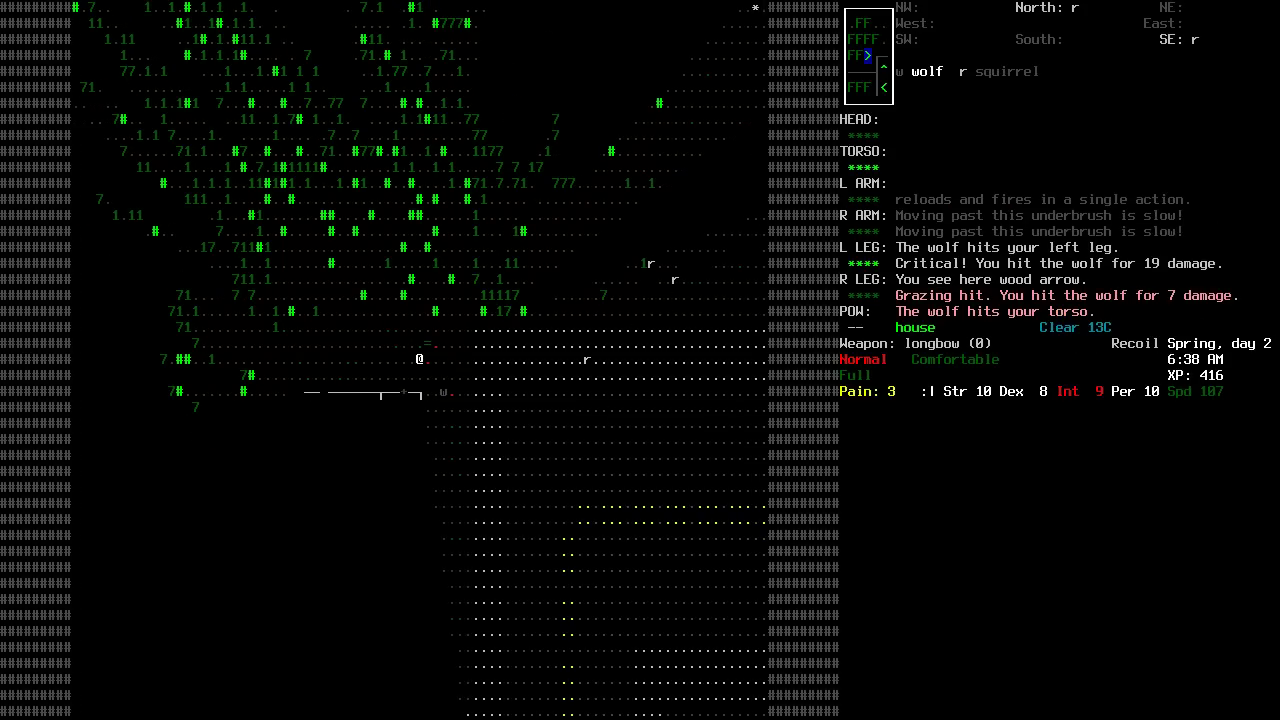
key("f")
key("f")
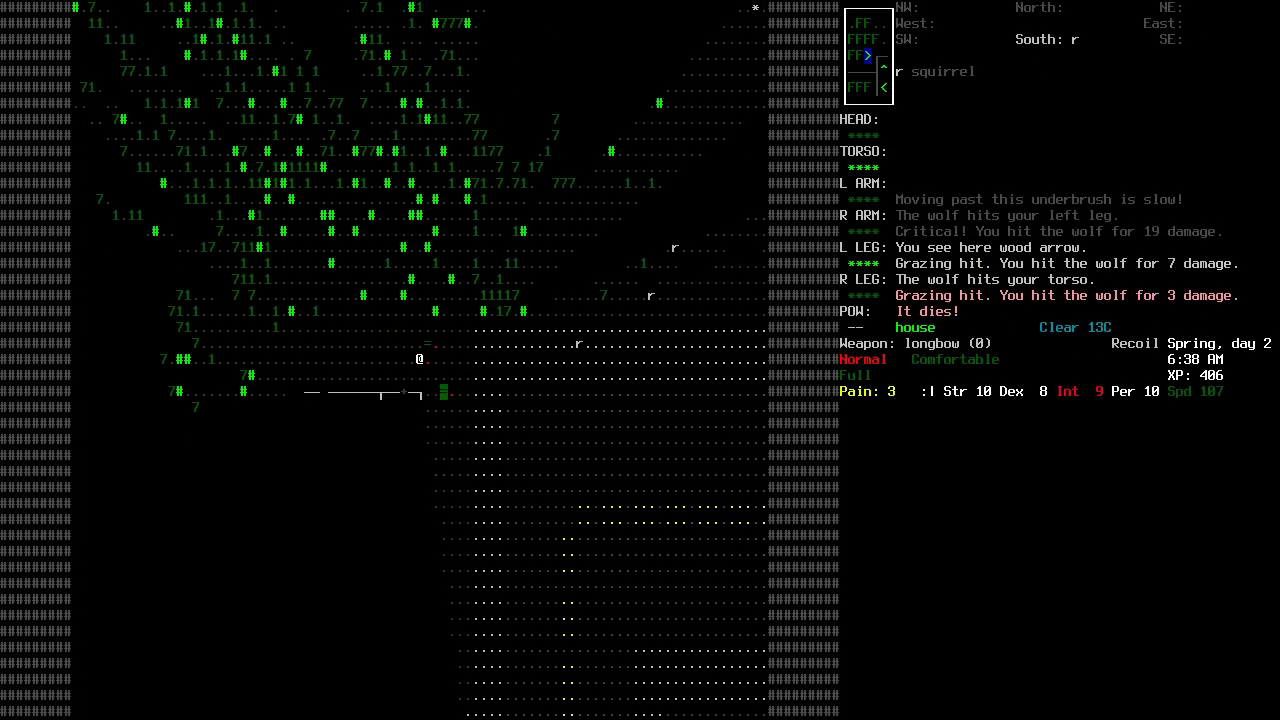
key("g")
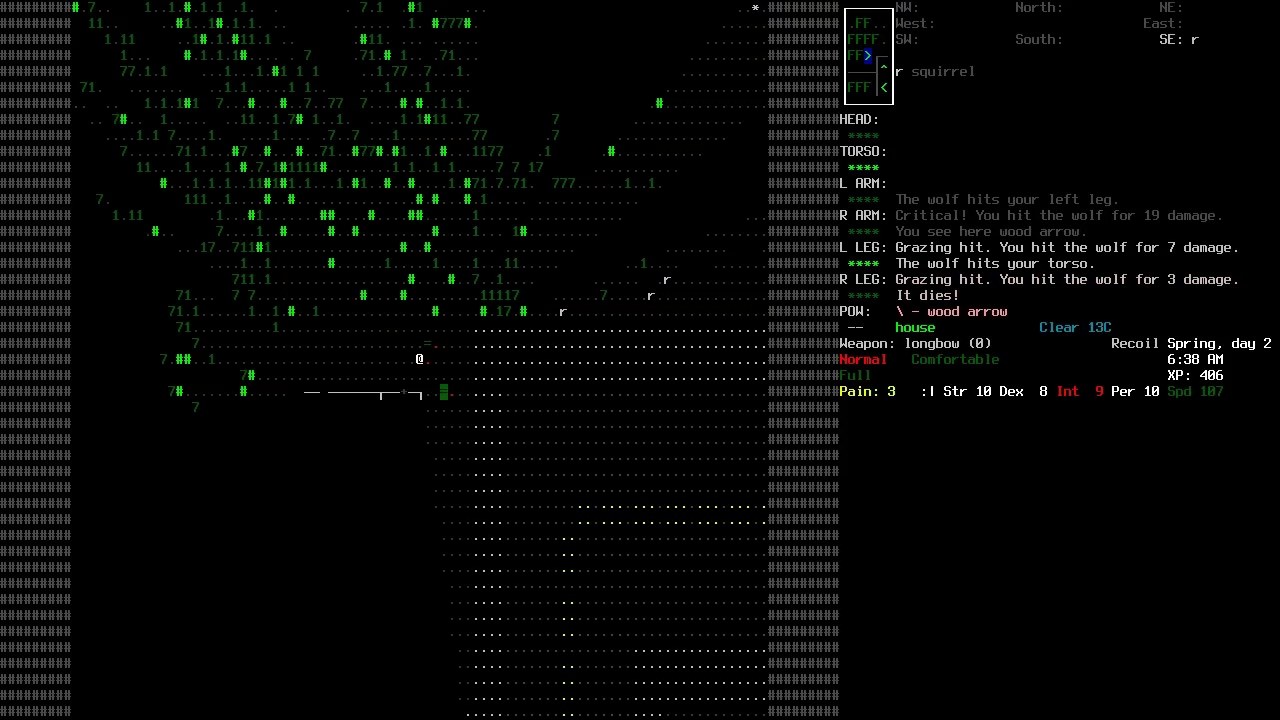
key("3")
key("g")
key("3")
key("g")
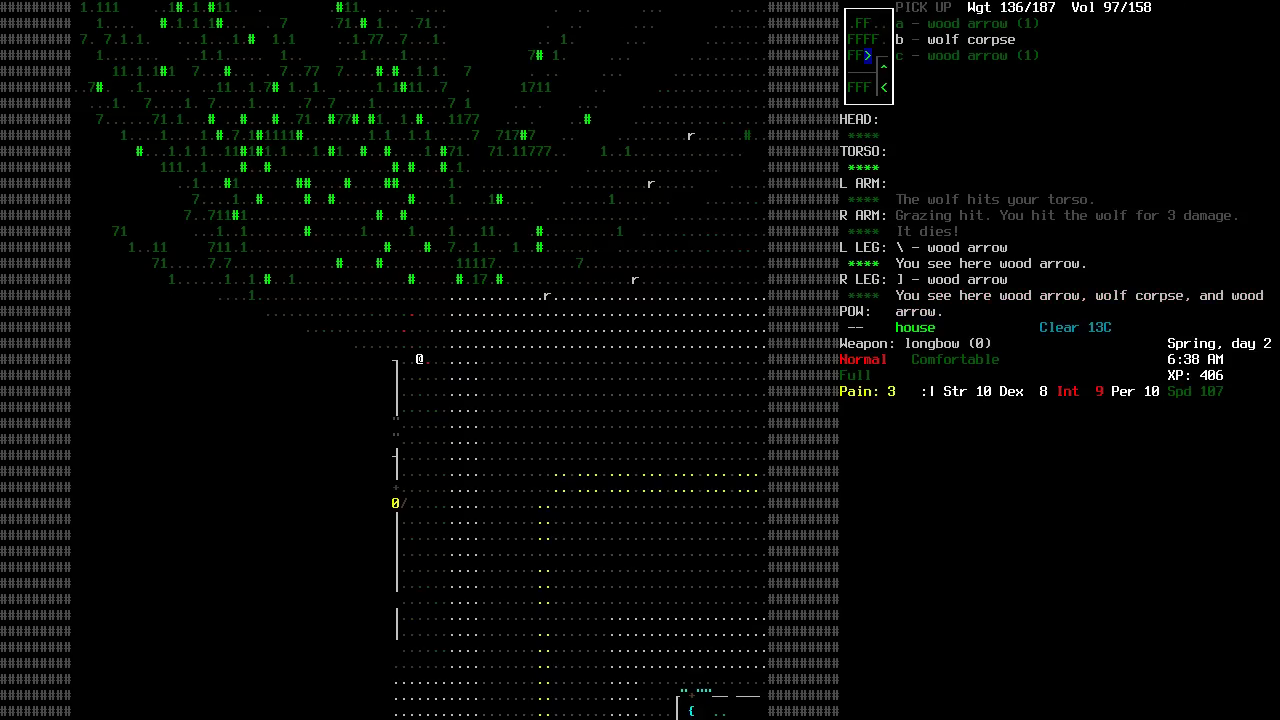
key("a")
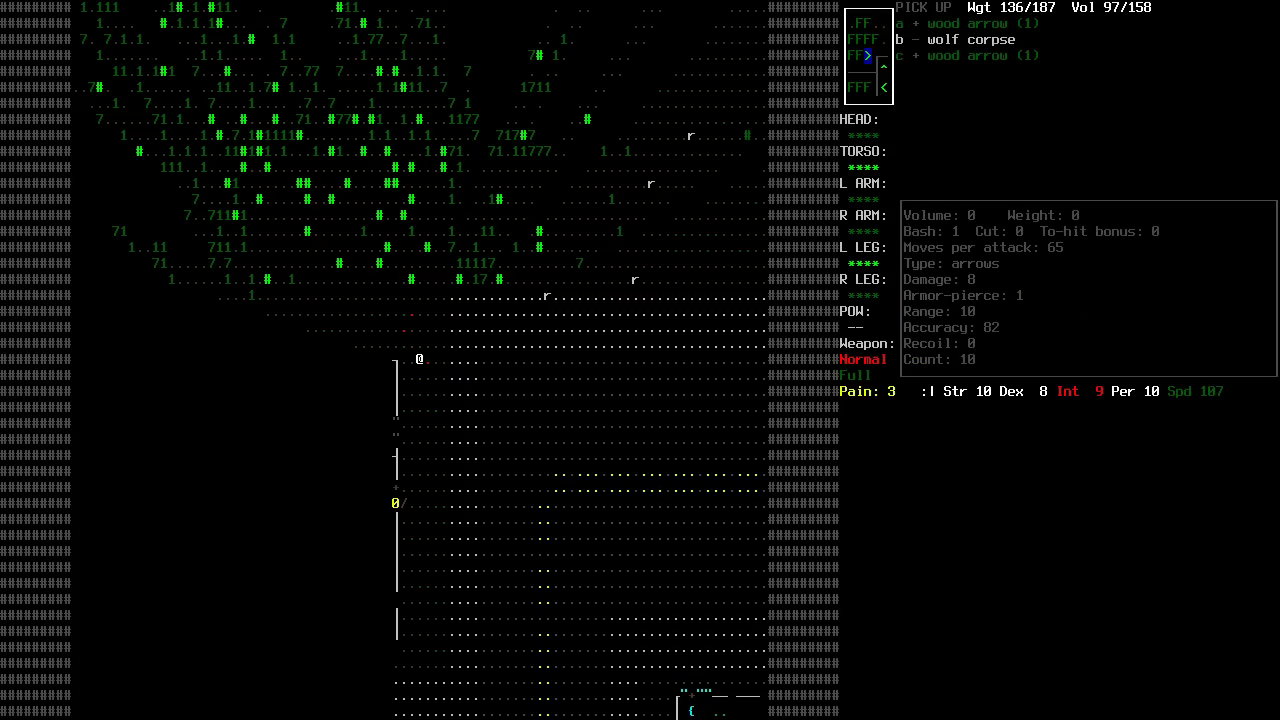
Butcher the wolf corpse for bones, leaving the harvested bones on the ground.
key("Return")
key("B")
key("Y")
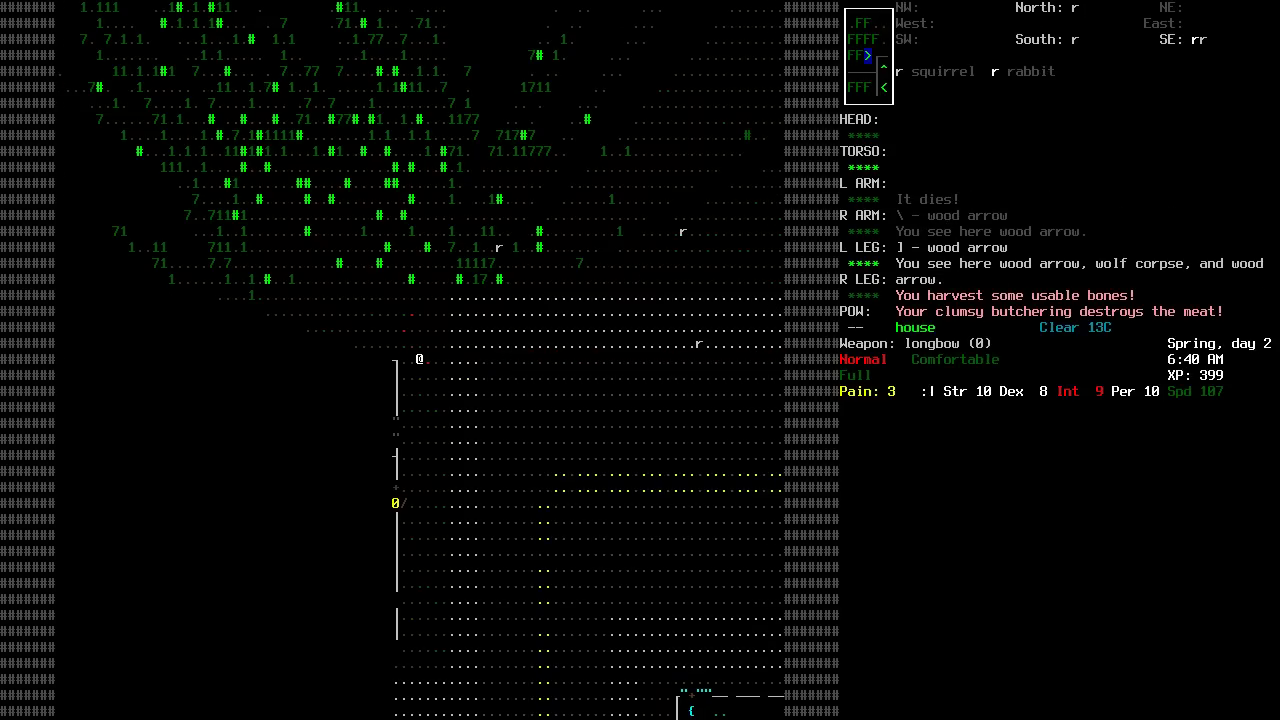
key("g")
key("Escape")
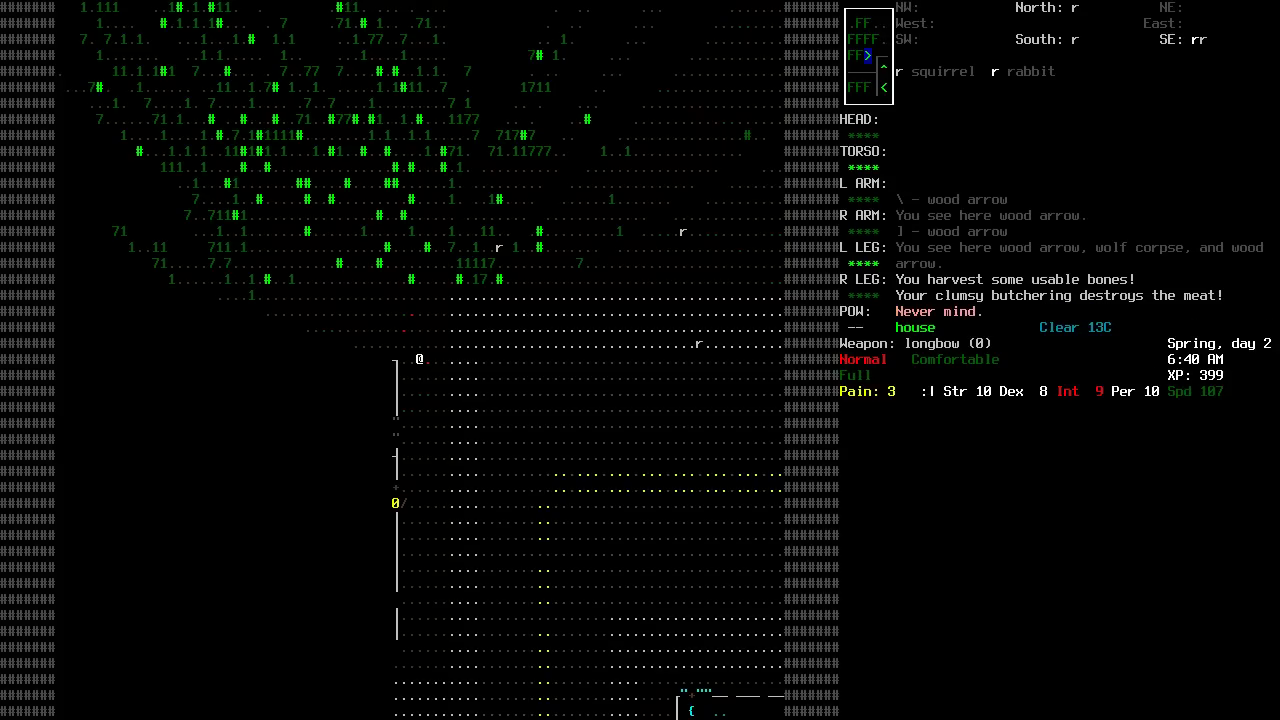
Walk southeast out onto the road.
key("3")
key("3")
key("6")
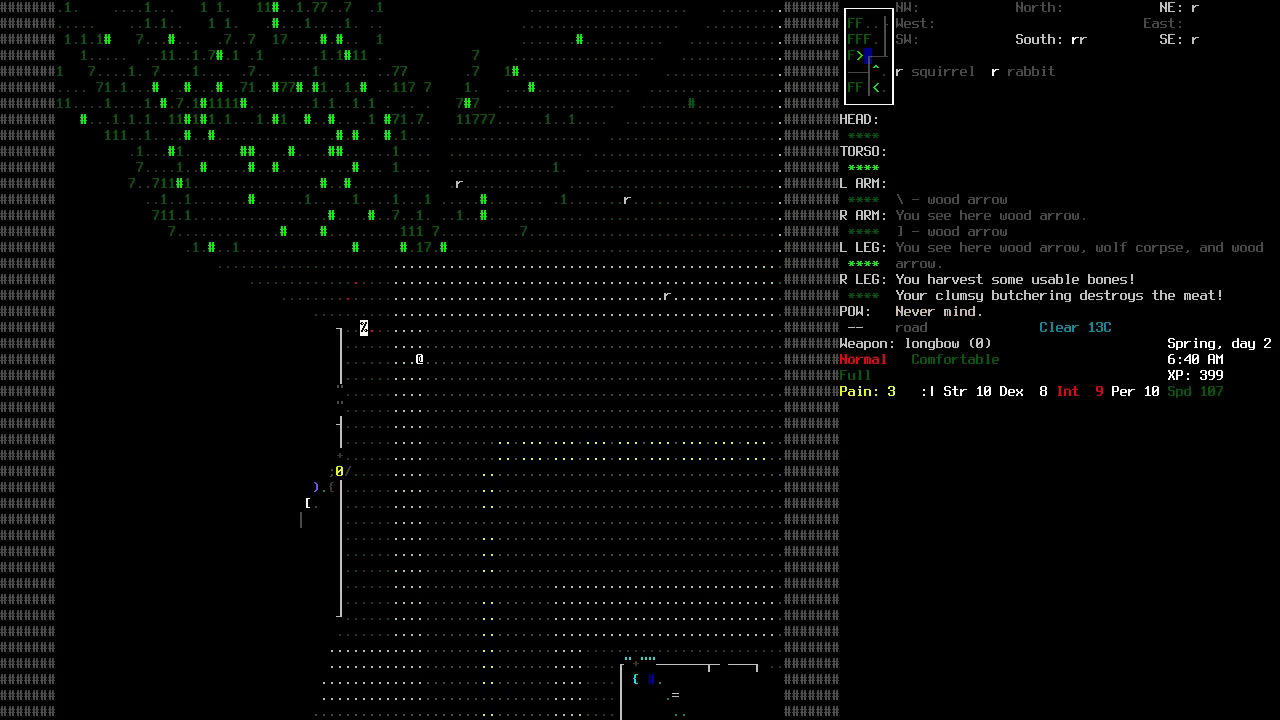
key("6")
key("i")
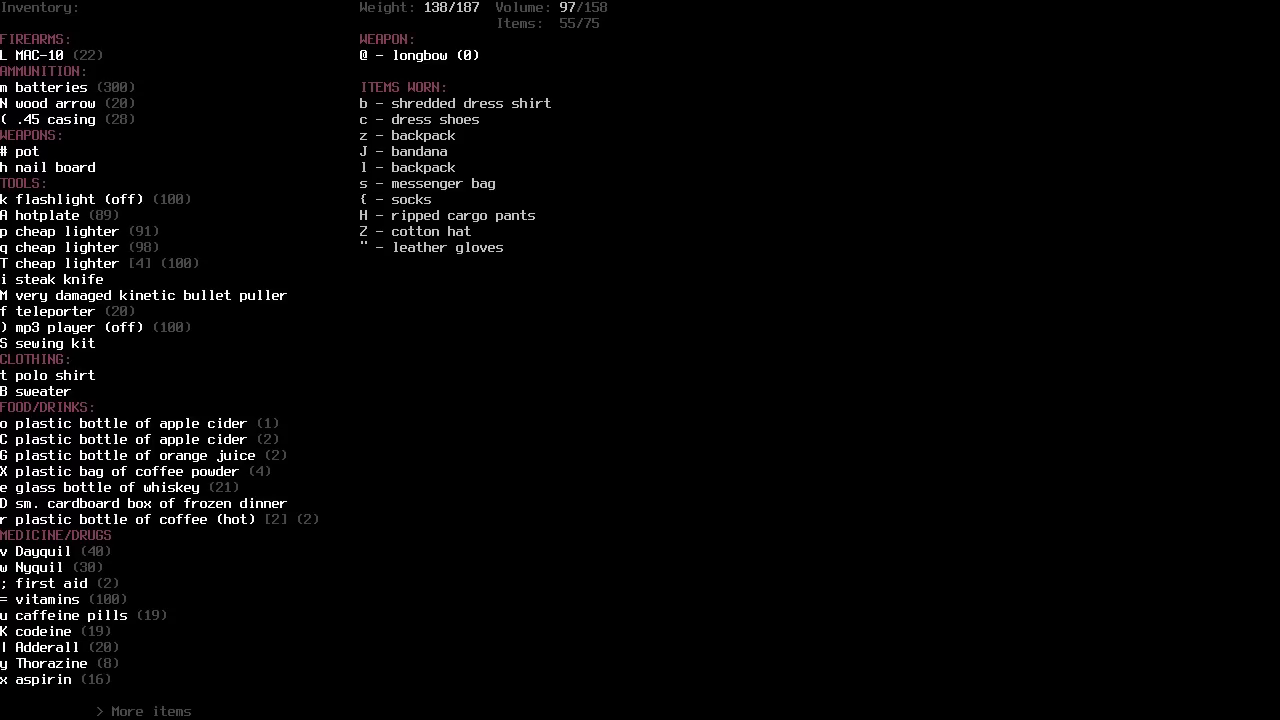
Close the inventory and drop the nail board using Multidrop.
key("Escape")
key("D")
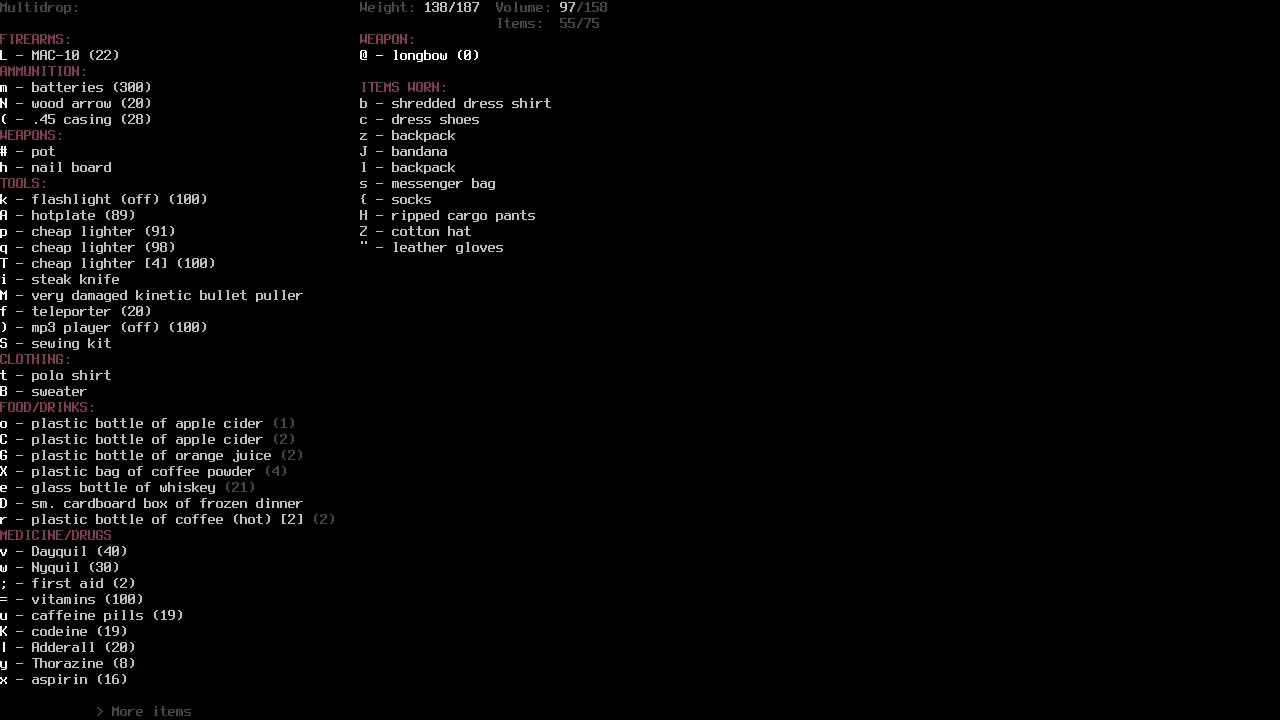
key("h")
key("Return")
Walk south and southeast across the field toward the squirrel.
key("1")
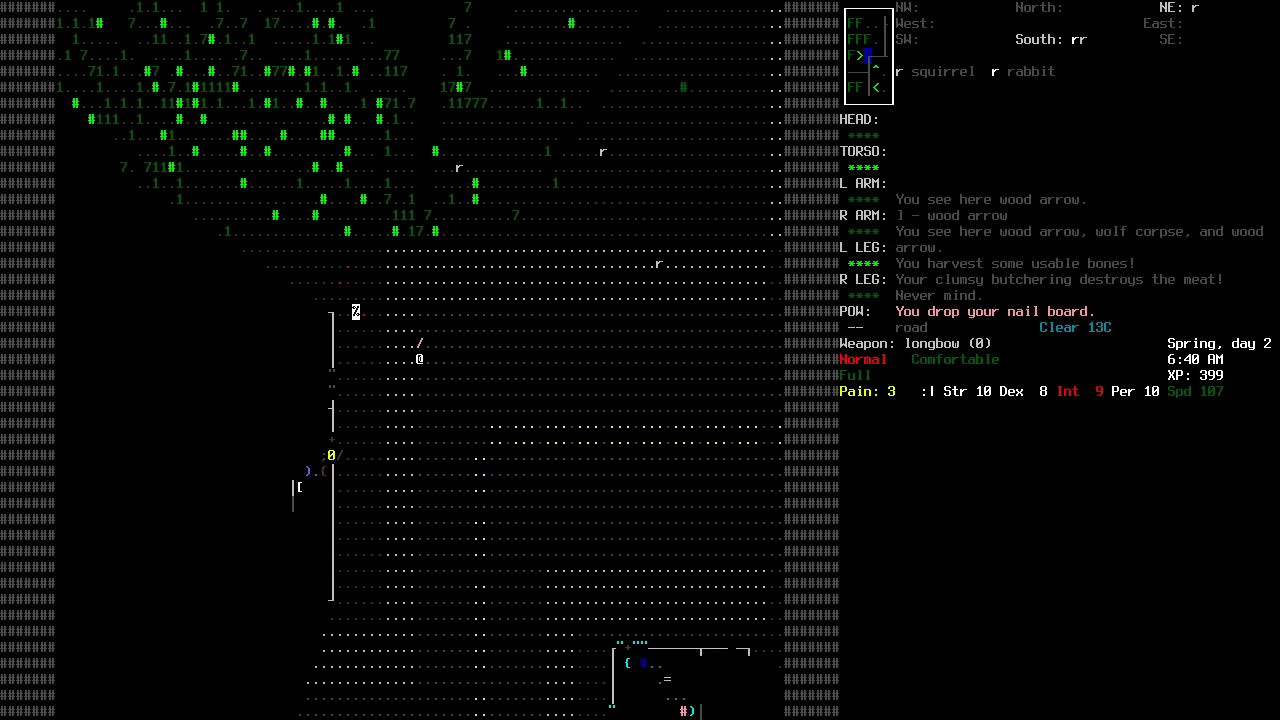
key("2")
key("1")
key("2")
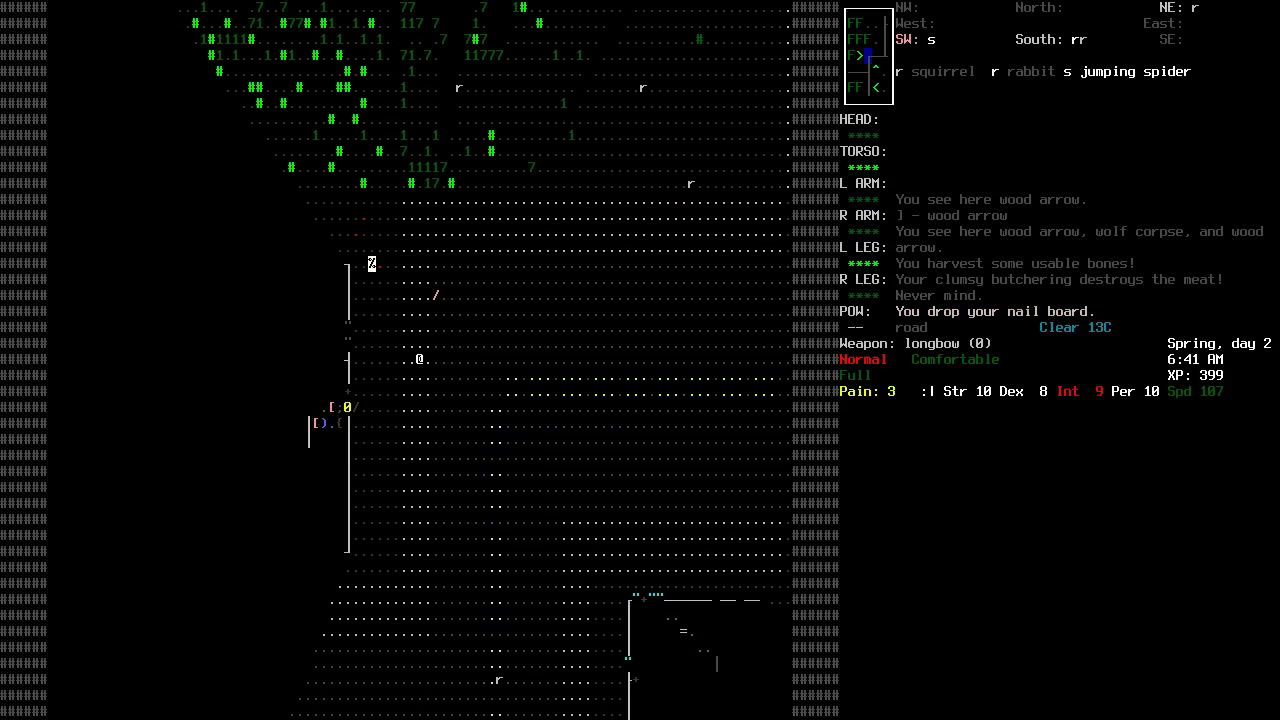
key("3")
key("3")
key("3")
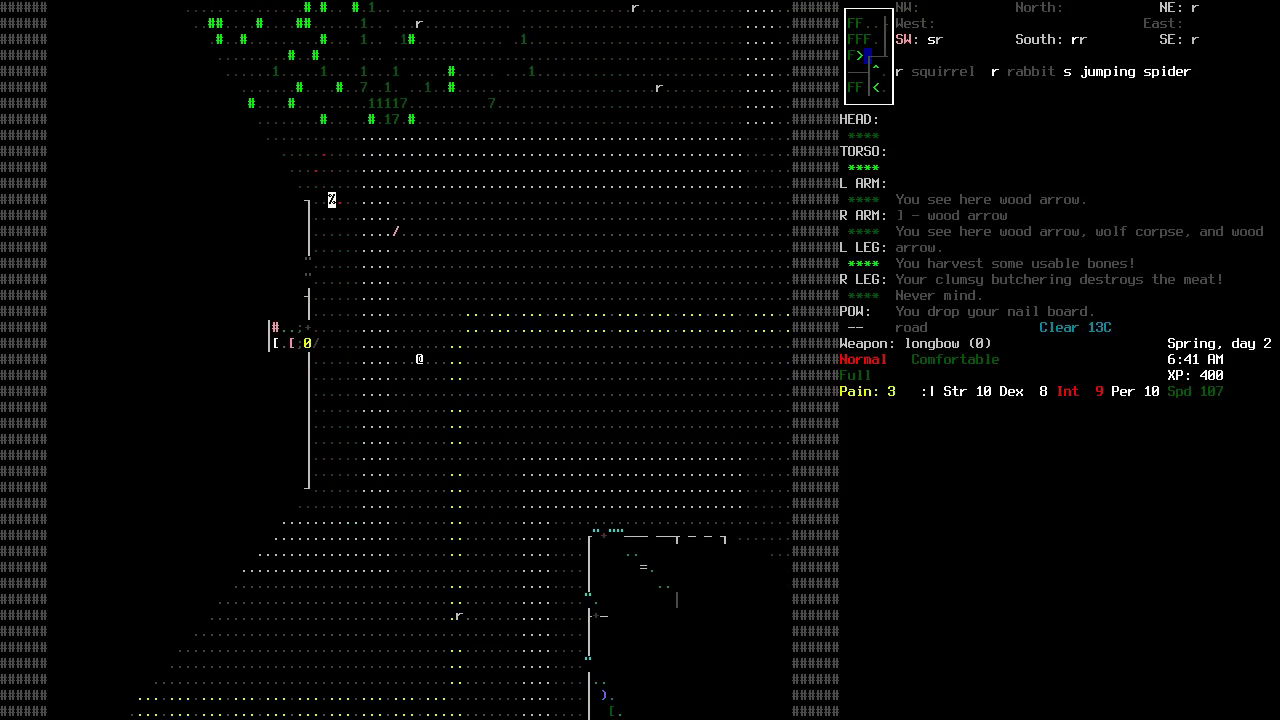
key("3")
key("3")
key("3")
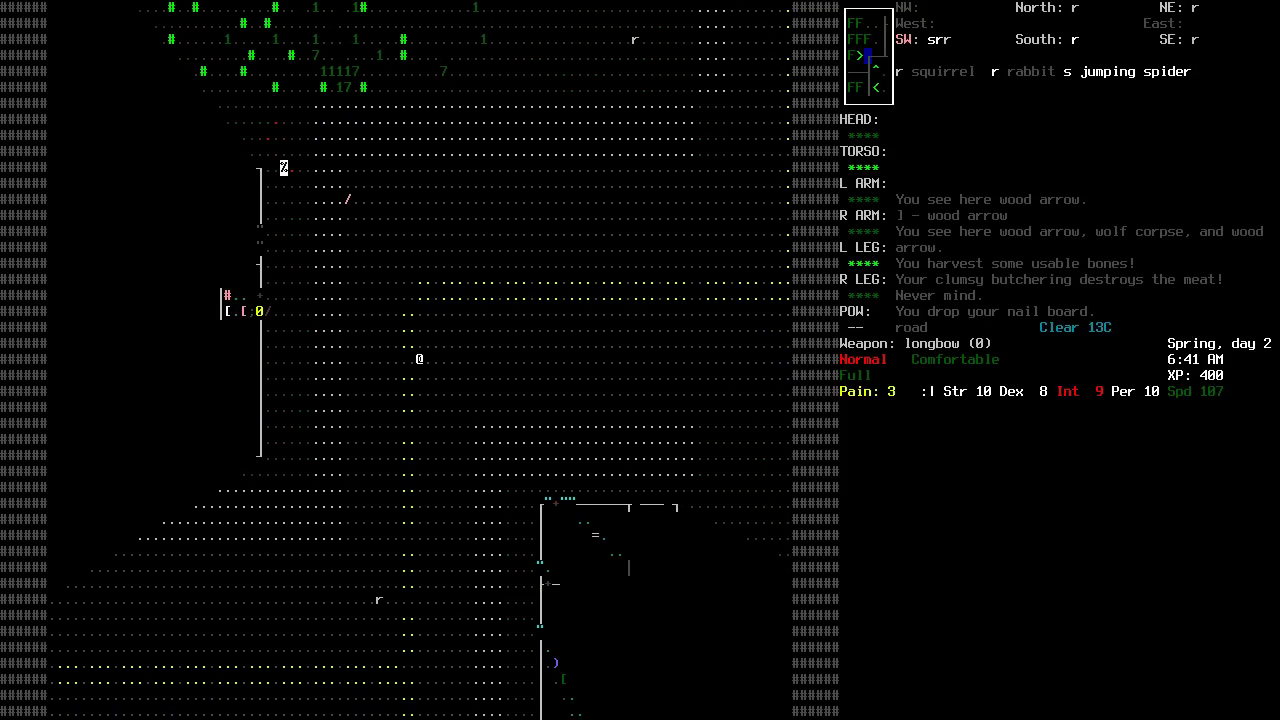
key("3")
key("3")
key("2")
key("2")
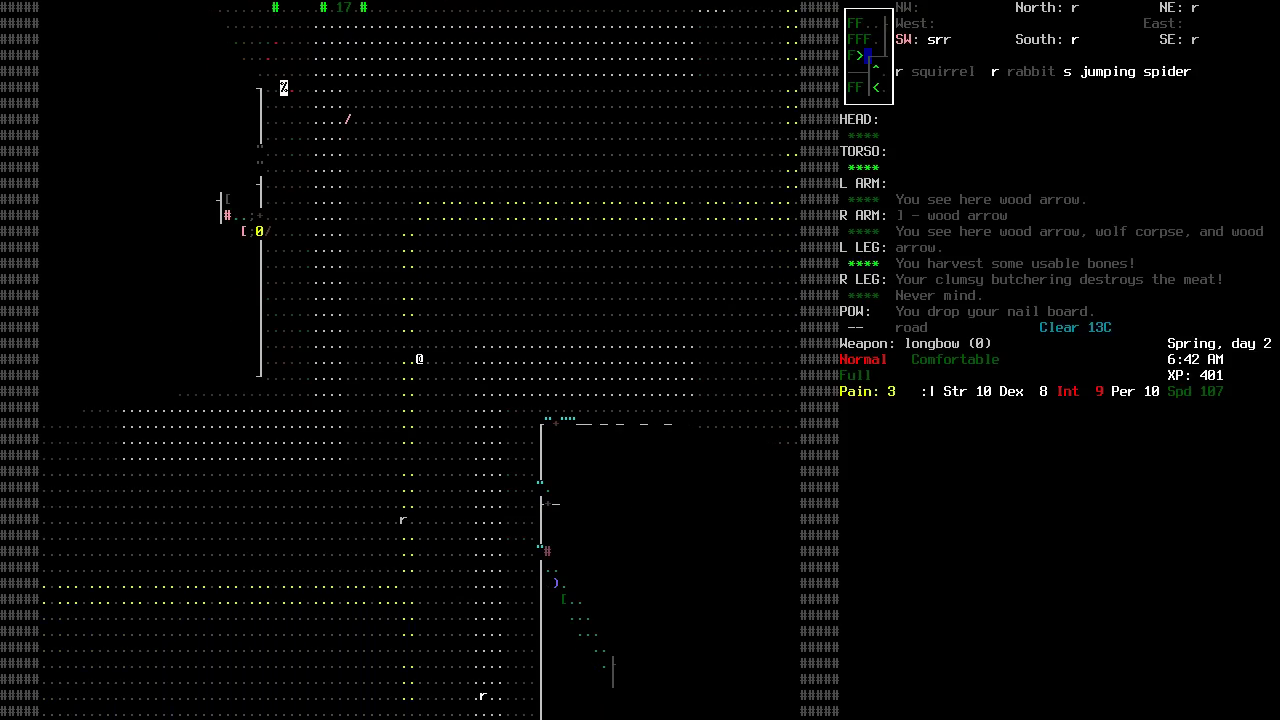
key("3")
key("2")
key("2")
key("2")
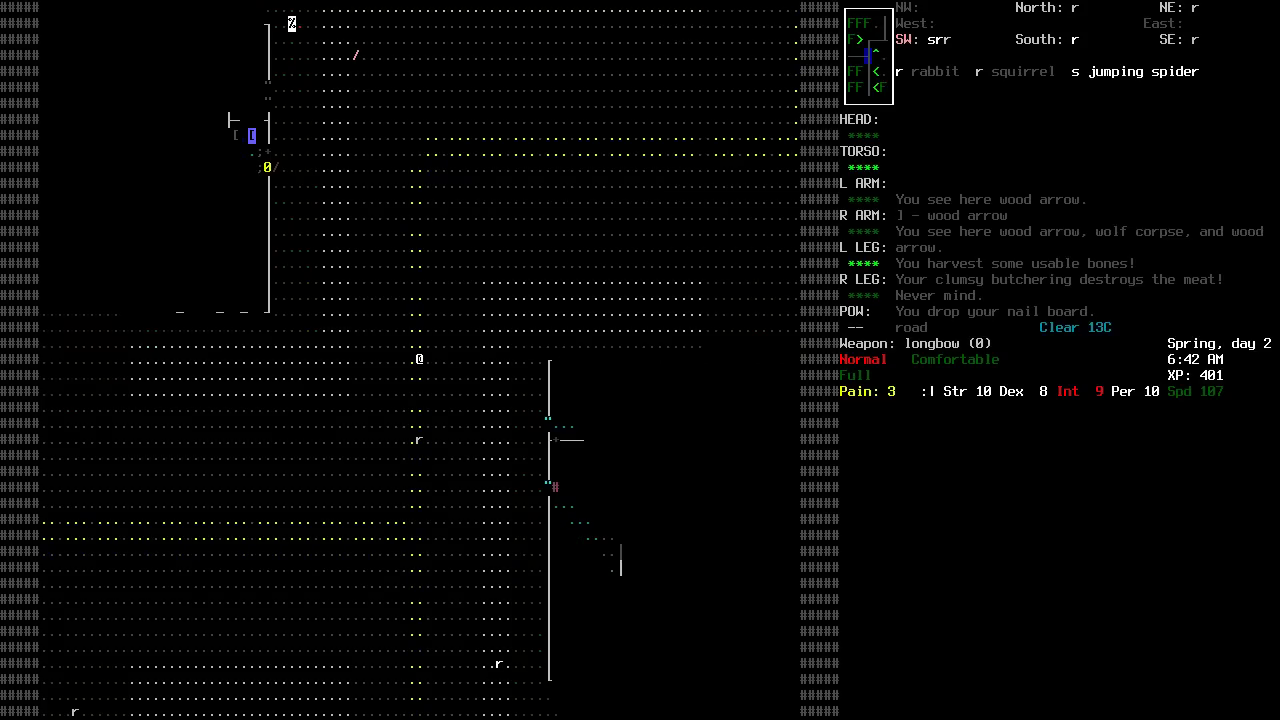
Kill the squirrel with the longbow, recover the missed arrow, and butcher it.
key("2")
key("f")
key("Return")
key("2")
key("2")
key("2")
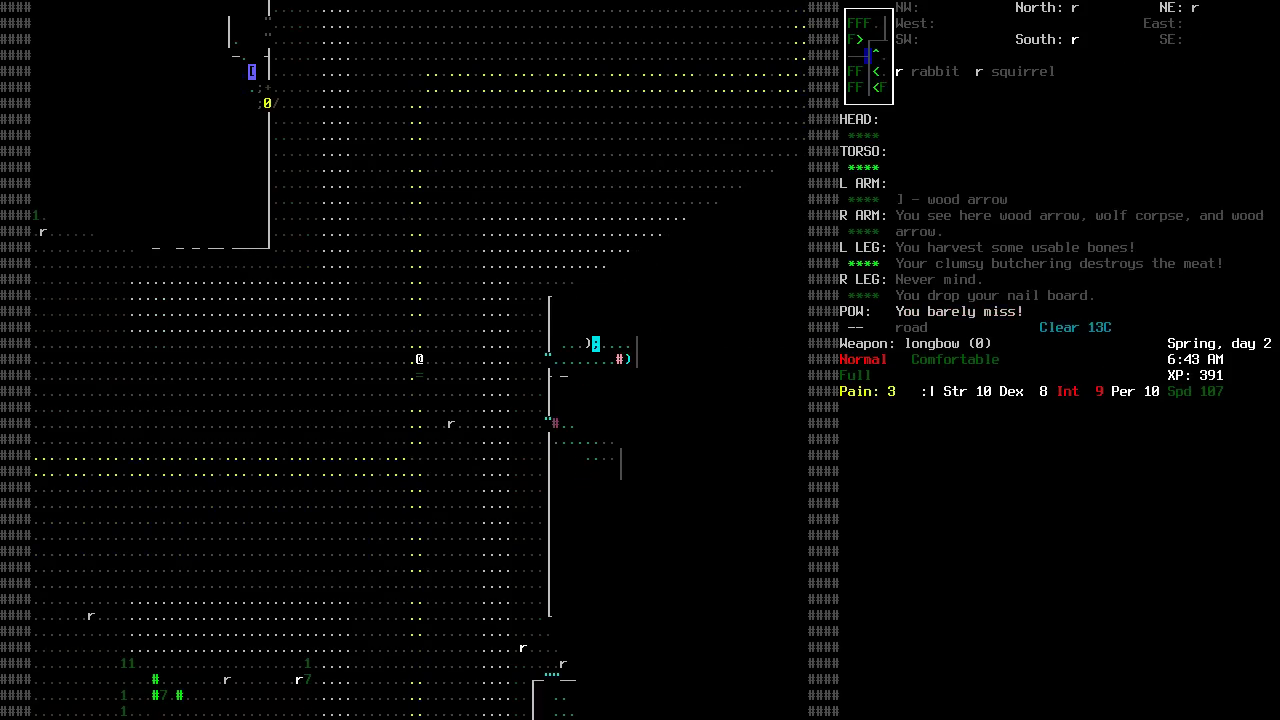
key("2")
key("g")
key("3")
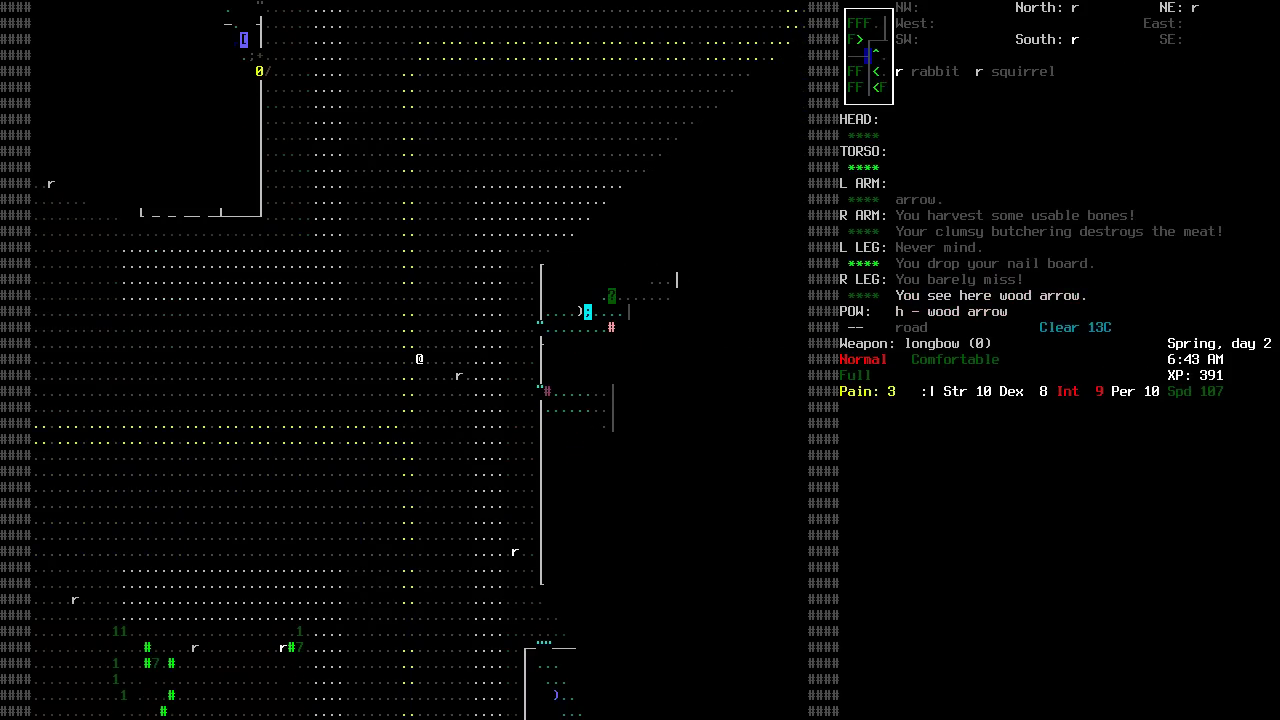
key("3")
key("f")
key("f")
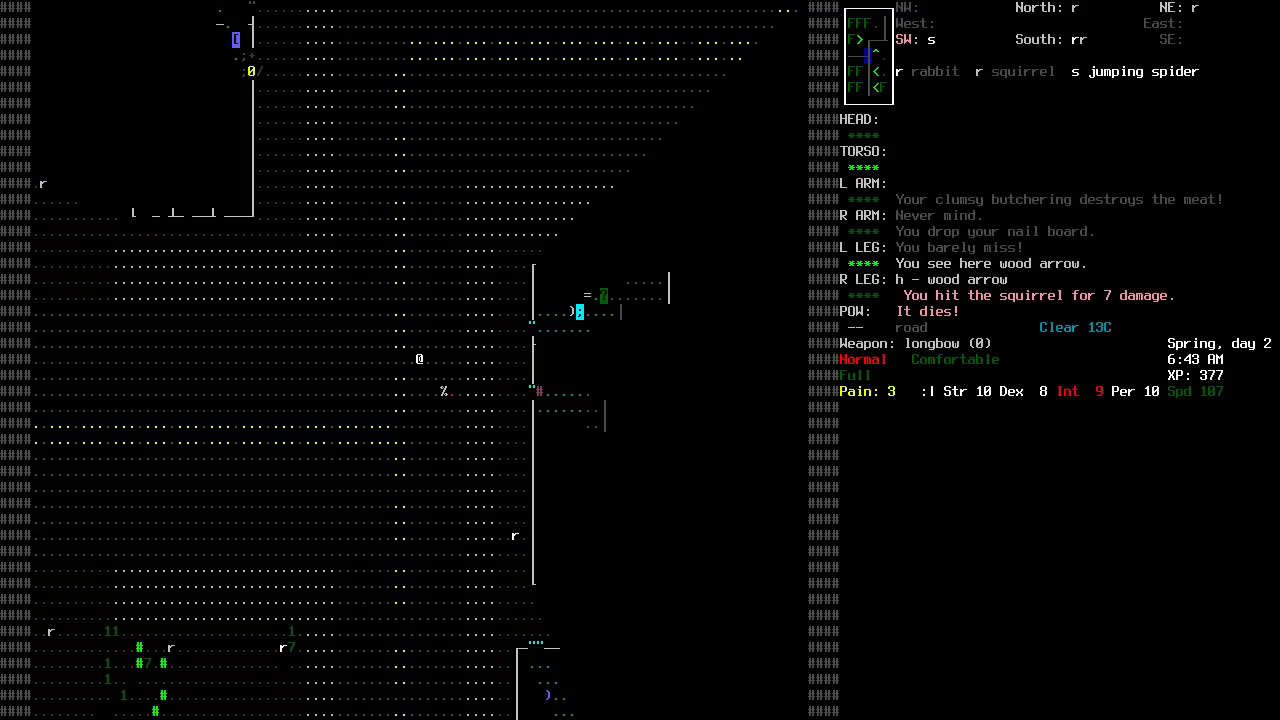
key("3")
key("3")
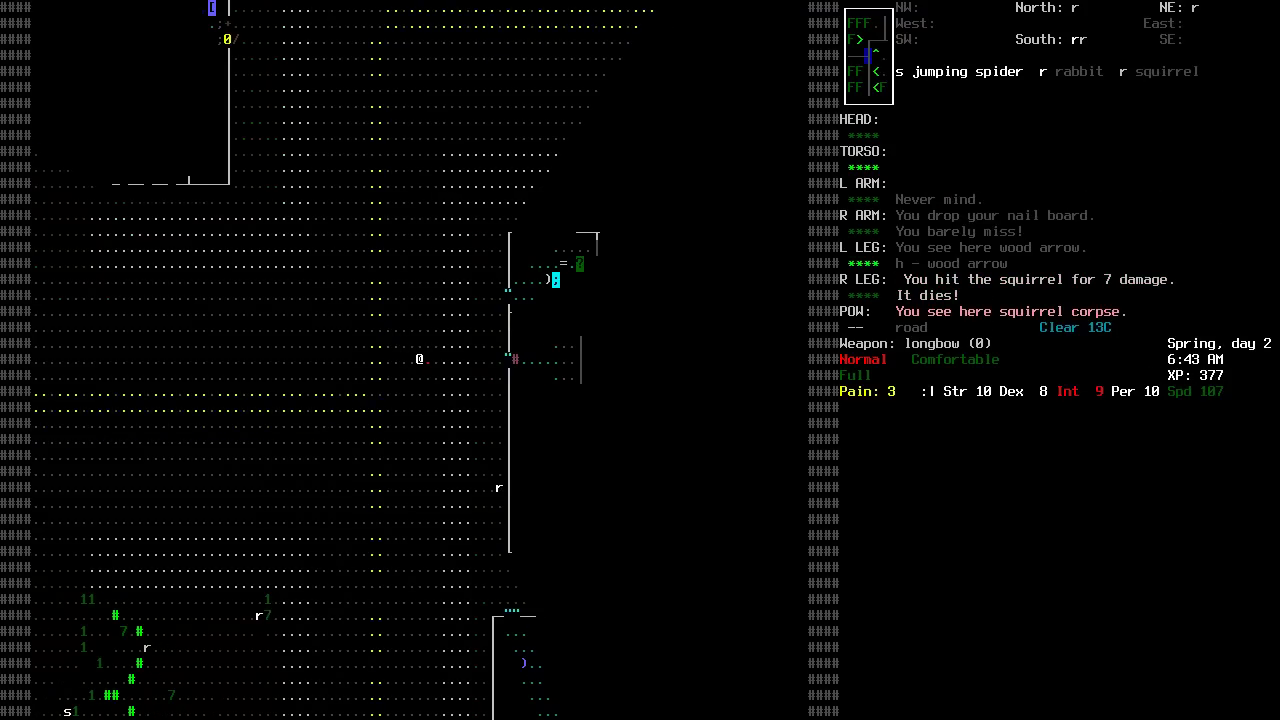
key("B")
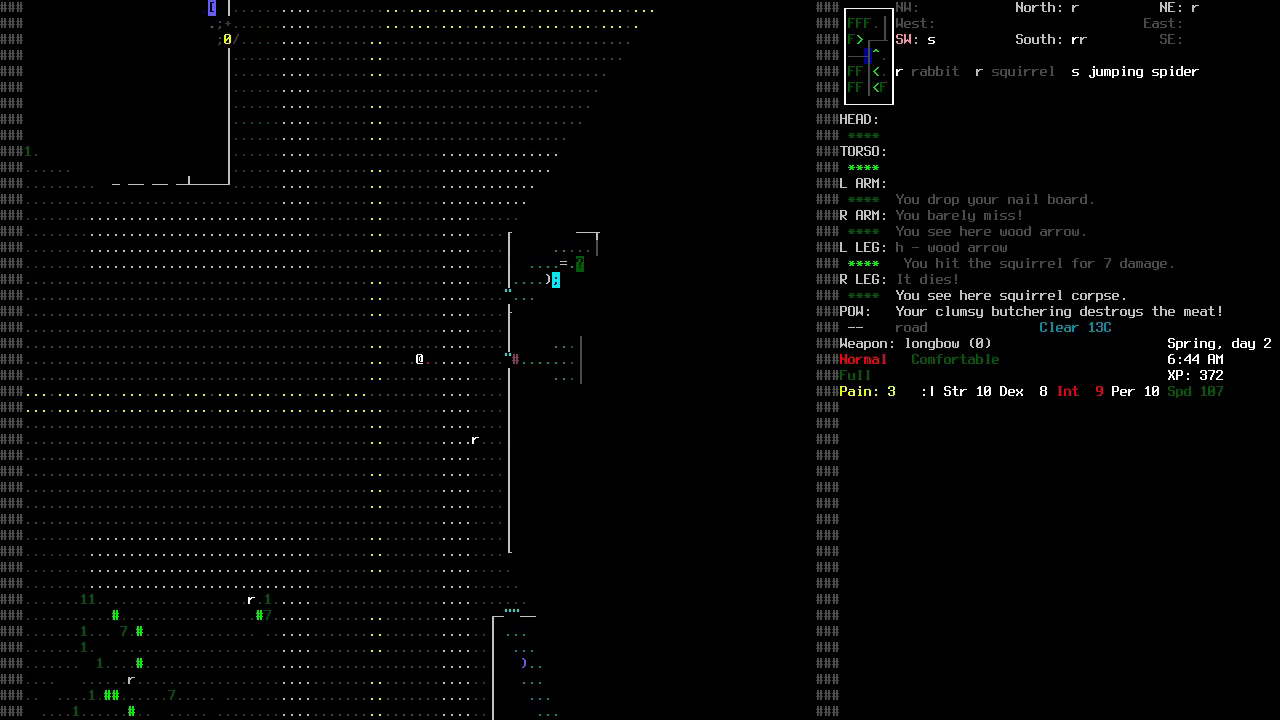
Shoot the rabbit dead with the longbow and butcher its corpse.
key("3")
key("6")
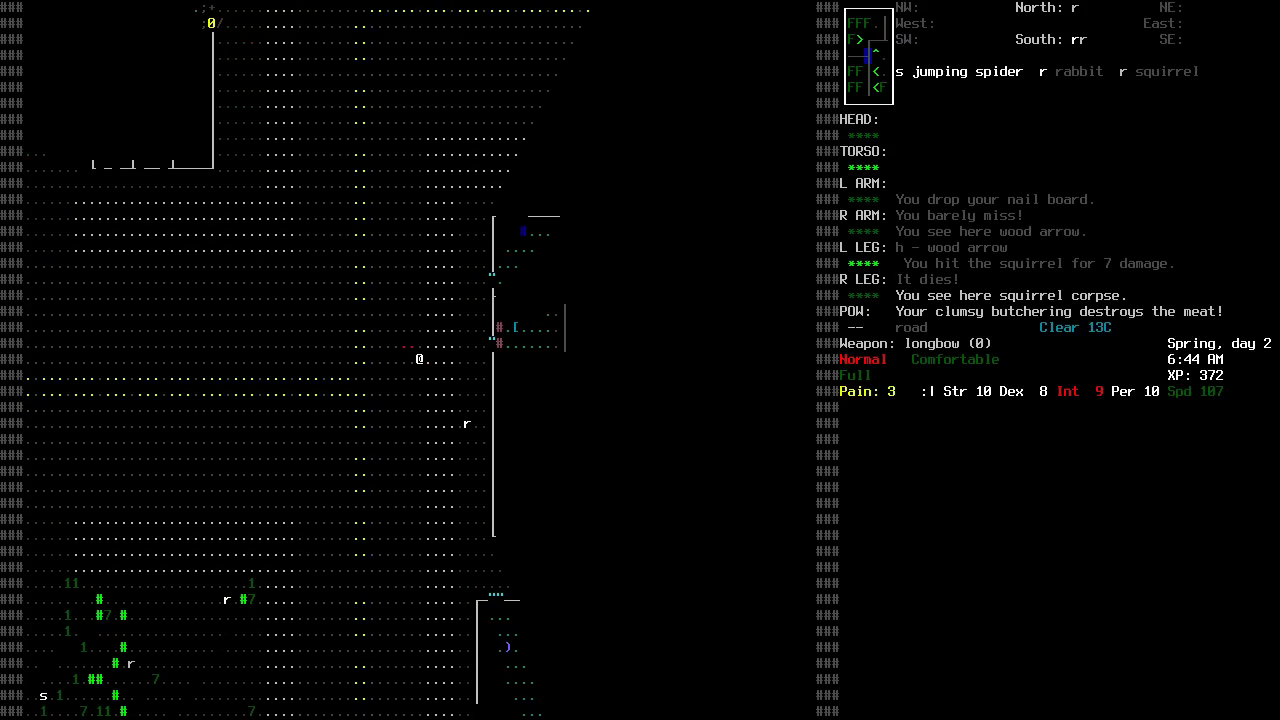
key("3")
key("3")
key("f")
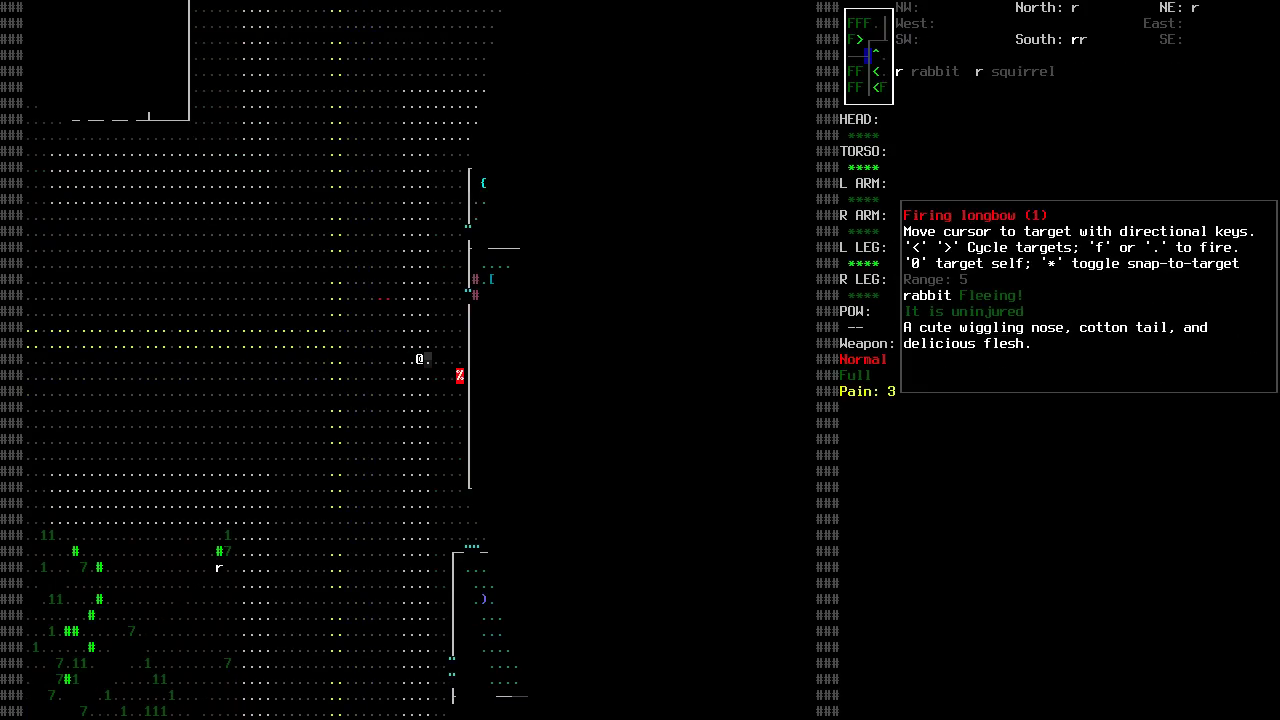
key("f")
key("6")
key("6")
key("6")
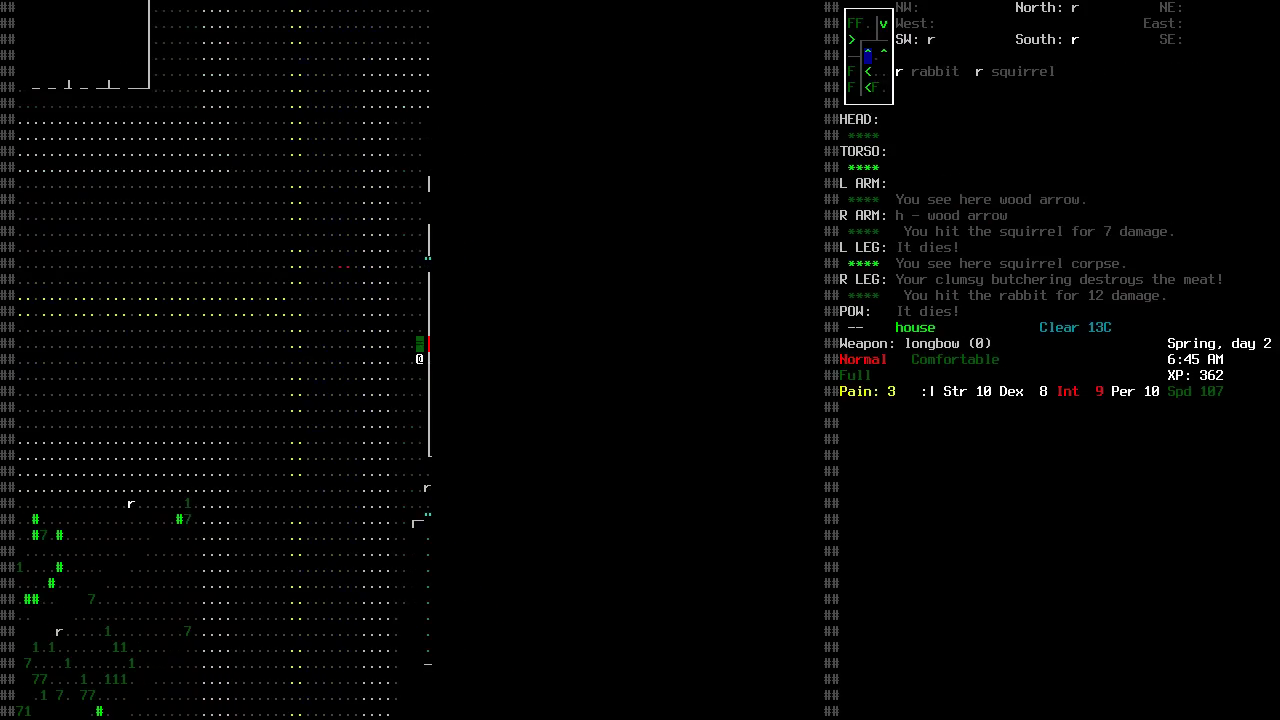
key("6")
key("g")
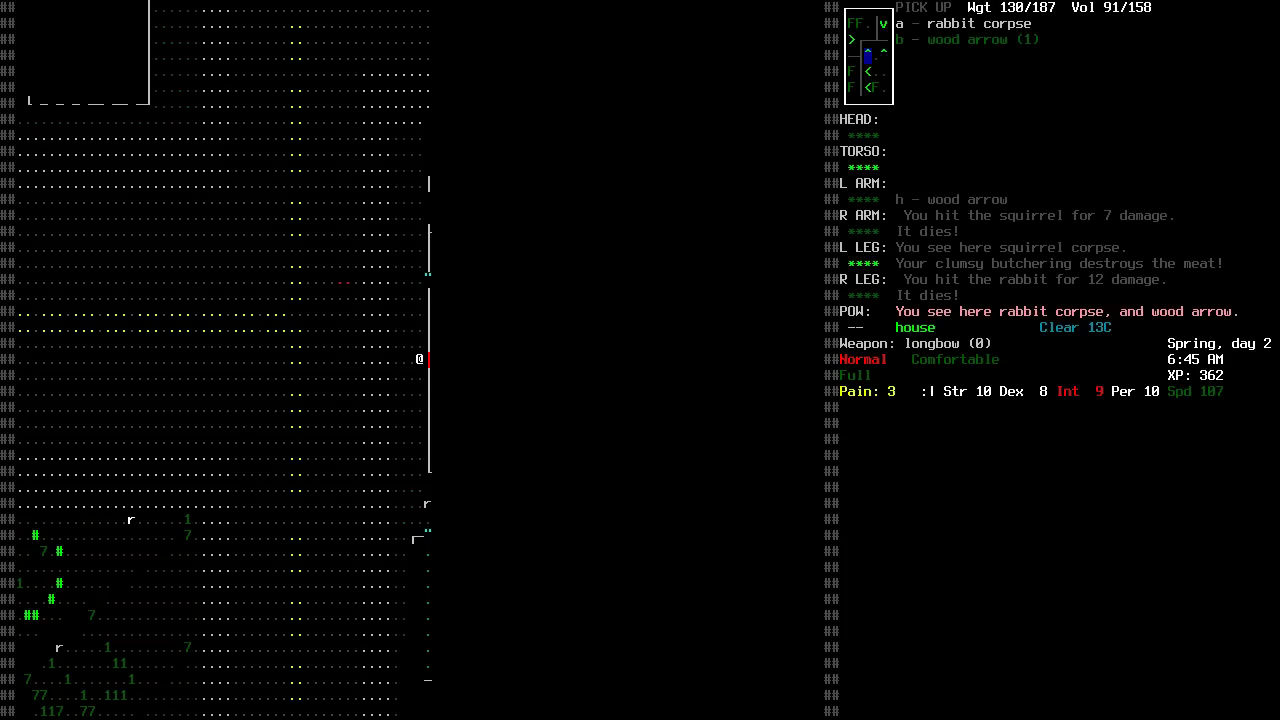
key("a")
key("Return")
key("B")
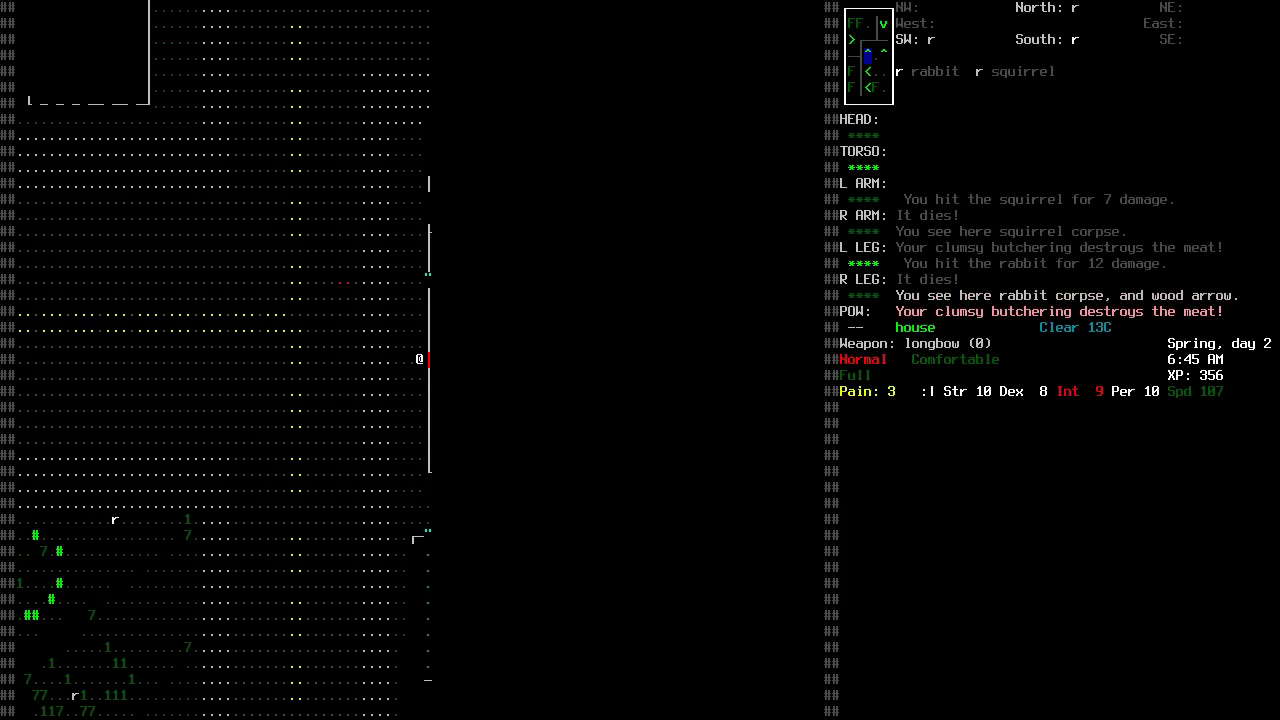
Walk north back toward the house onto the road.
key("7")
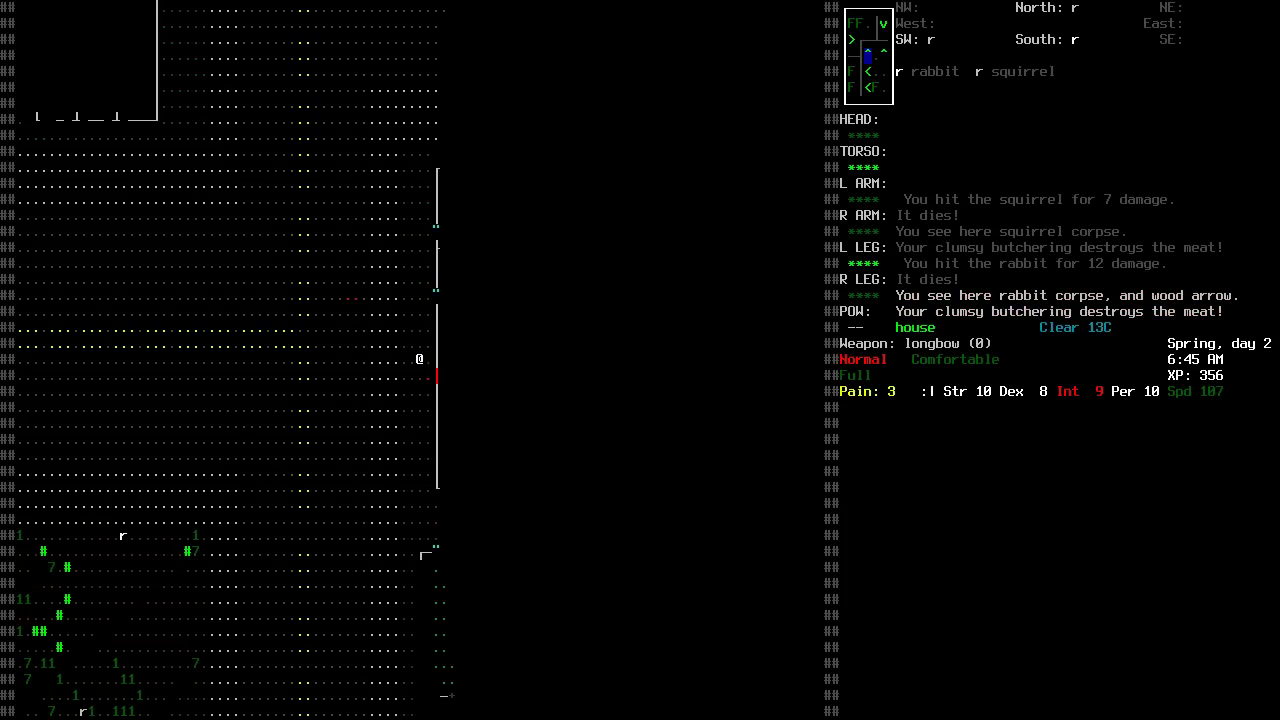
key("7")
key("8")
key("8")
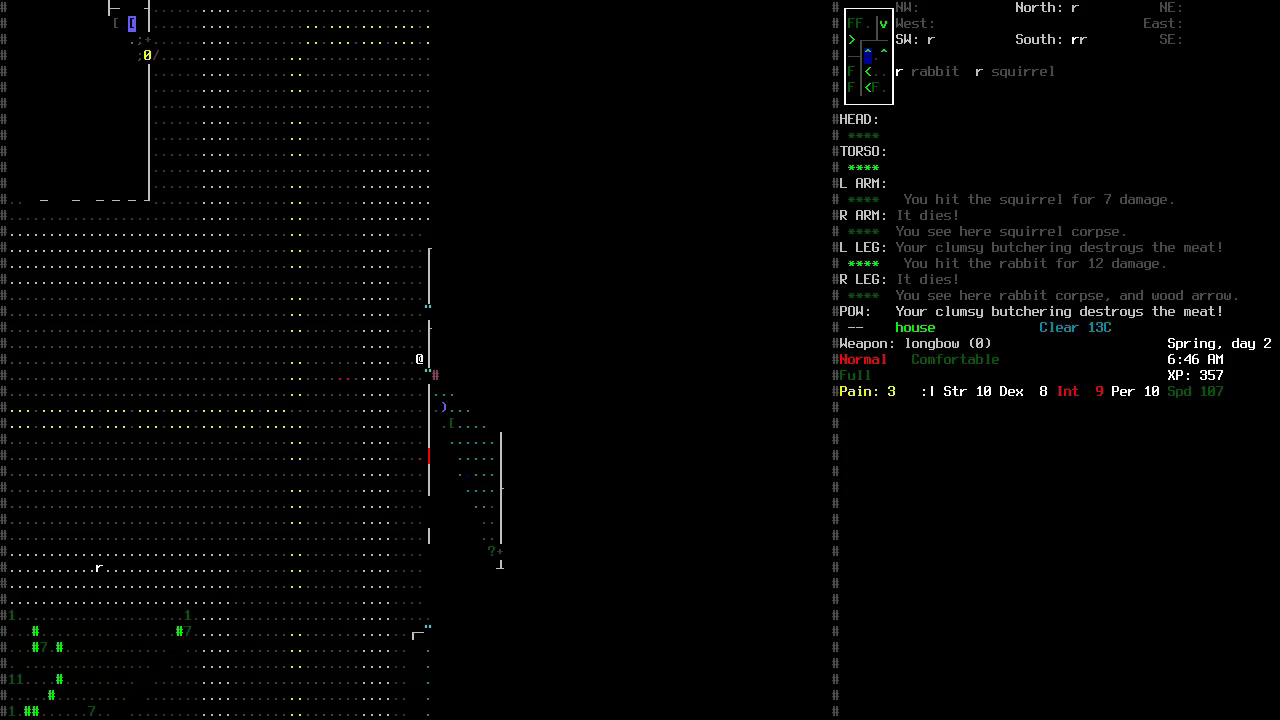
key("8")
key("8")
key("8")
key("8")
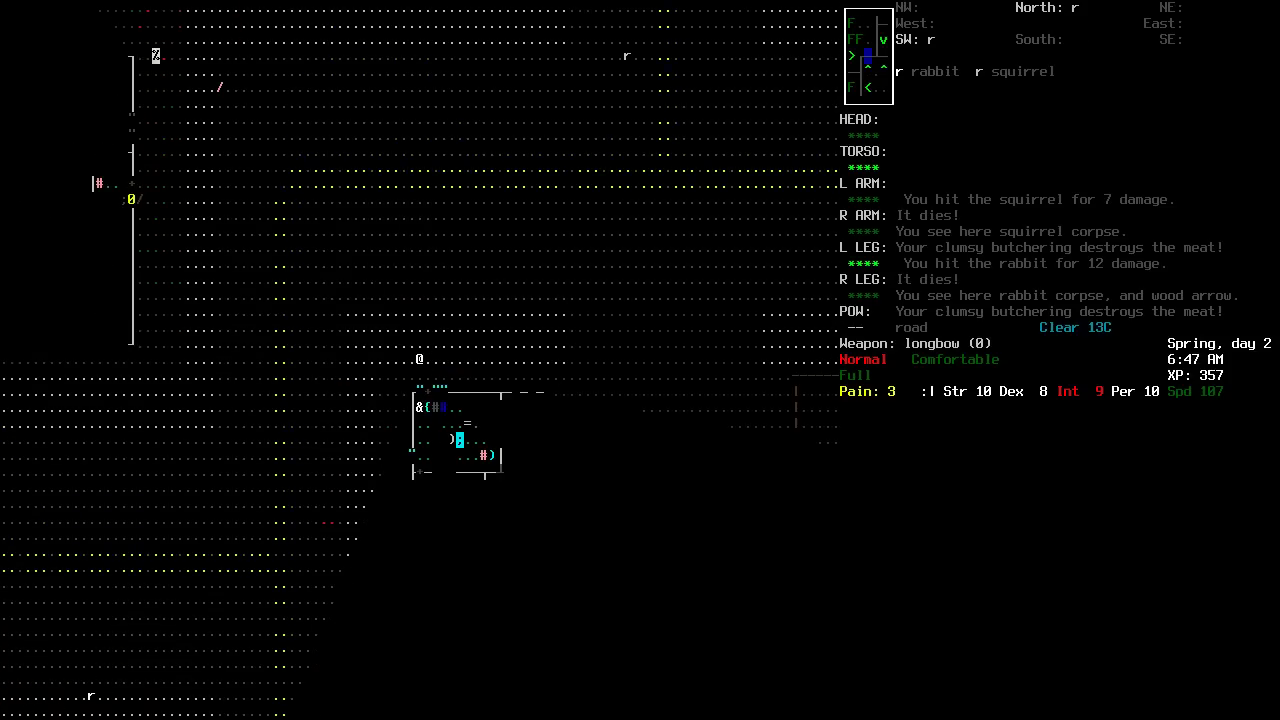
key("8")
key("8")
Walk along the road to the small house and try its locked door.
key("7")
key("7")
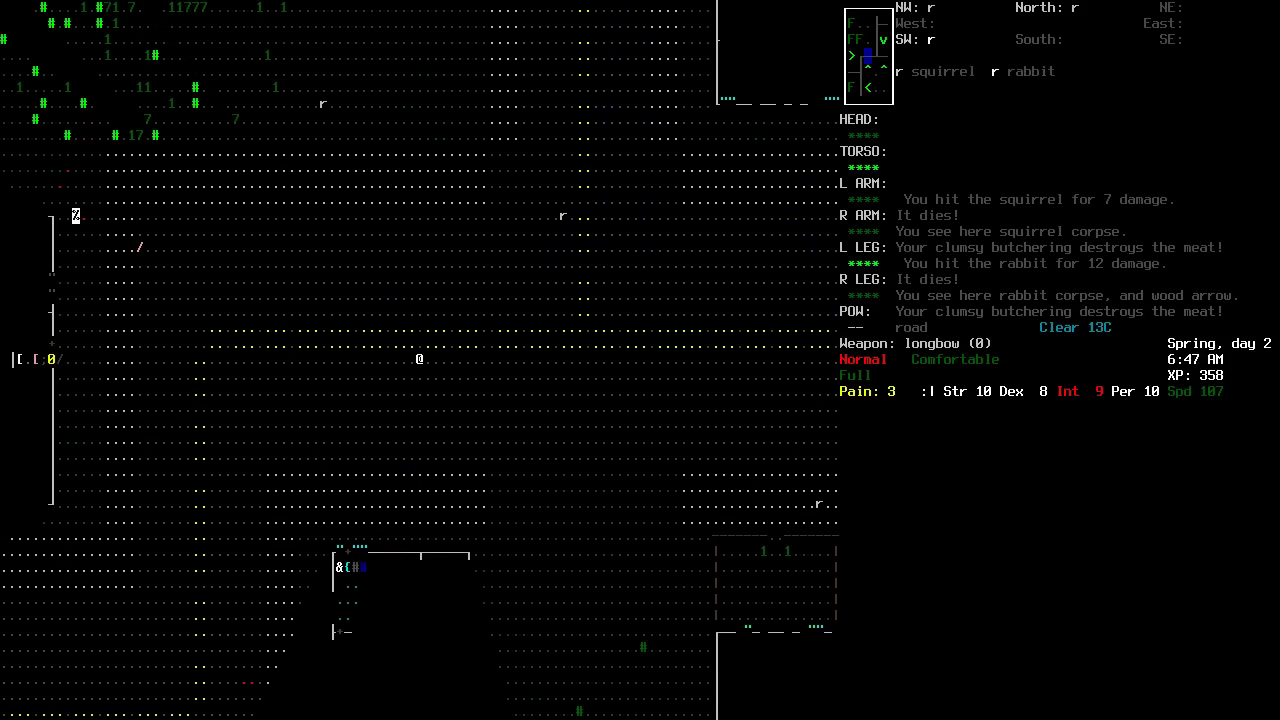
key("3")
key("3")
key("6")
key("6")
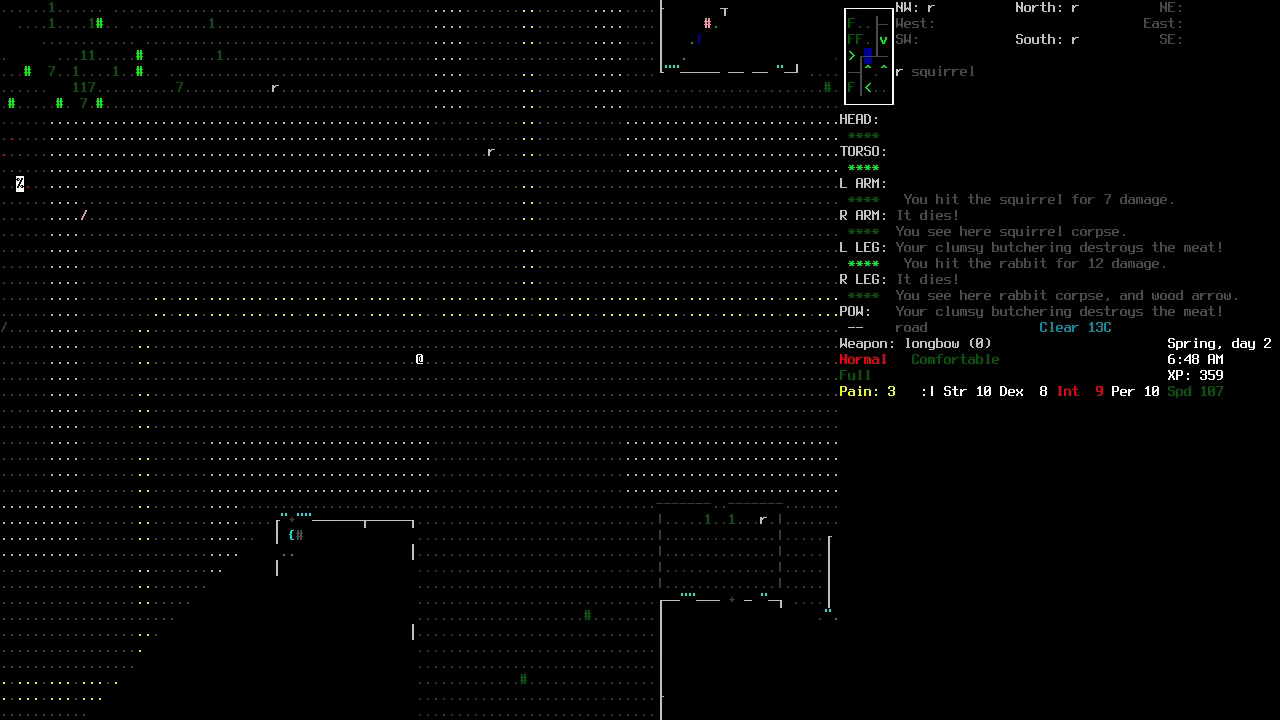
key("1")
key("1")
key("1")
key("1")
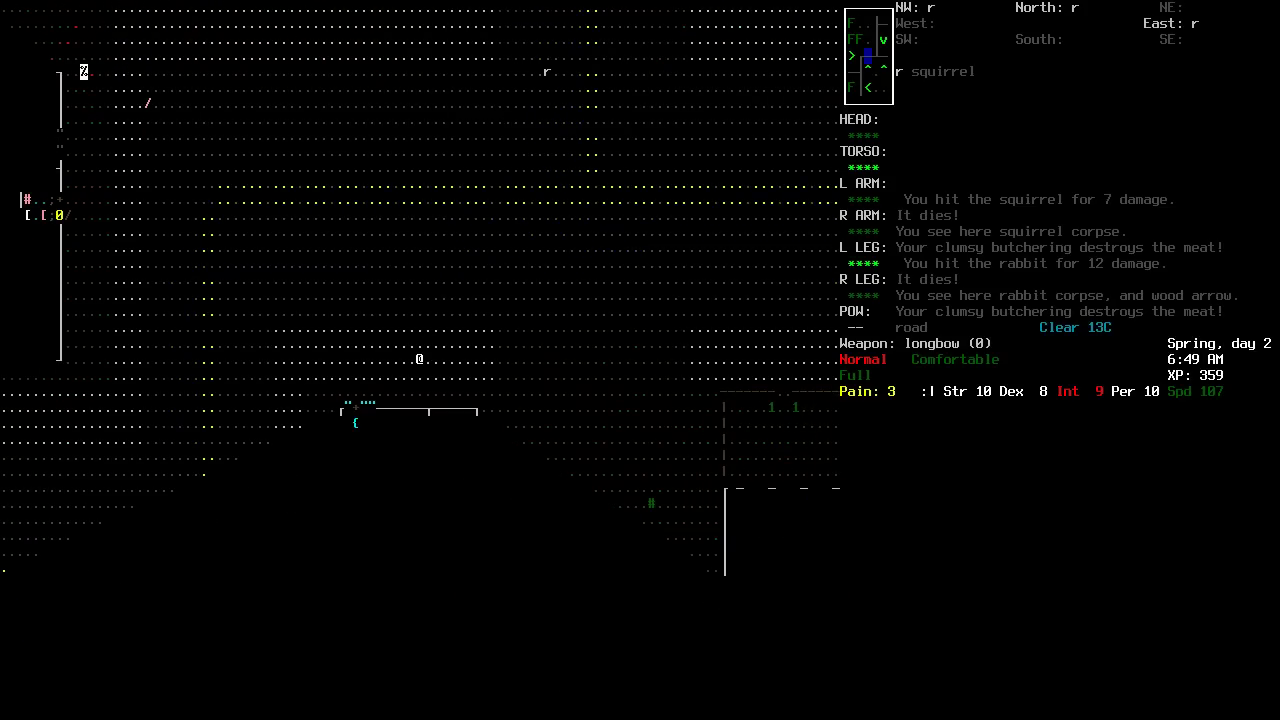
key("h")
key("h")
key("b")
key("b")
key("b")
key("b")
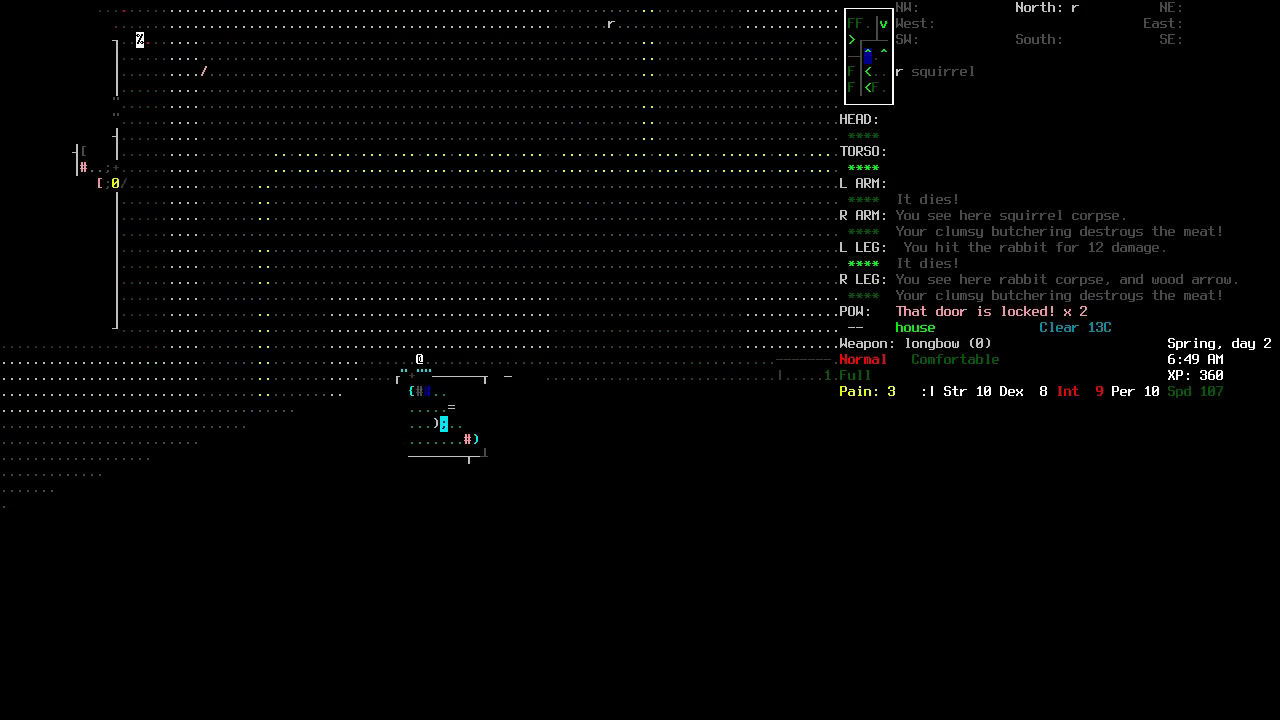
Smash the house window and climb through into the kitchen.
key("s")
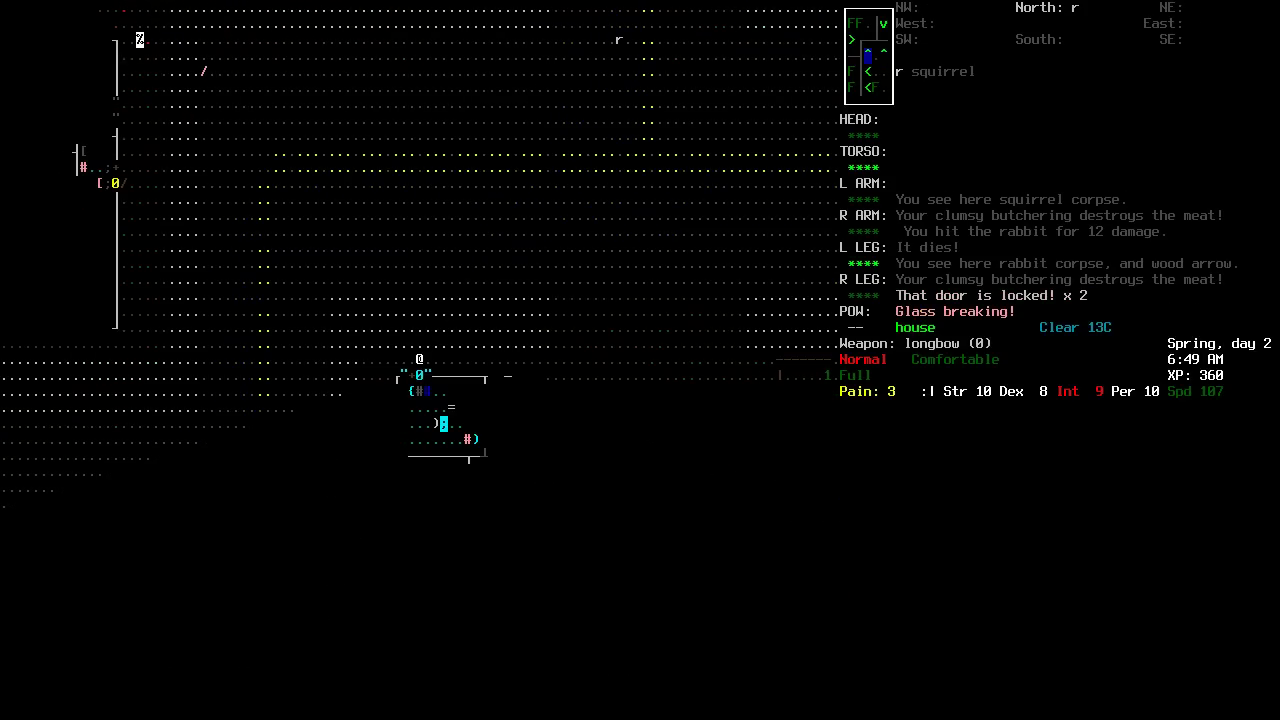
key("asterisk")
key("Return")
key("k")
key("k")
key("k")
Examine the refrigerator and leave the orange juice inside.
key("e")
key("k")
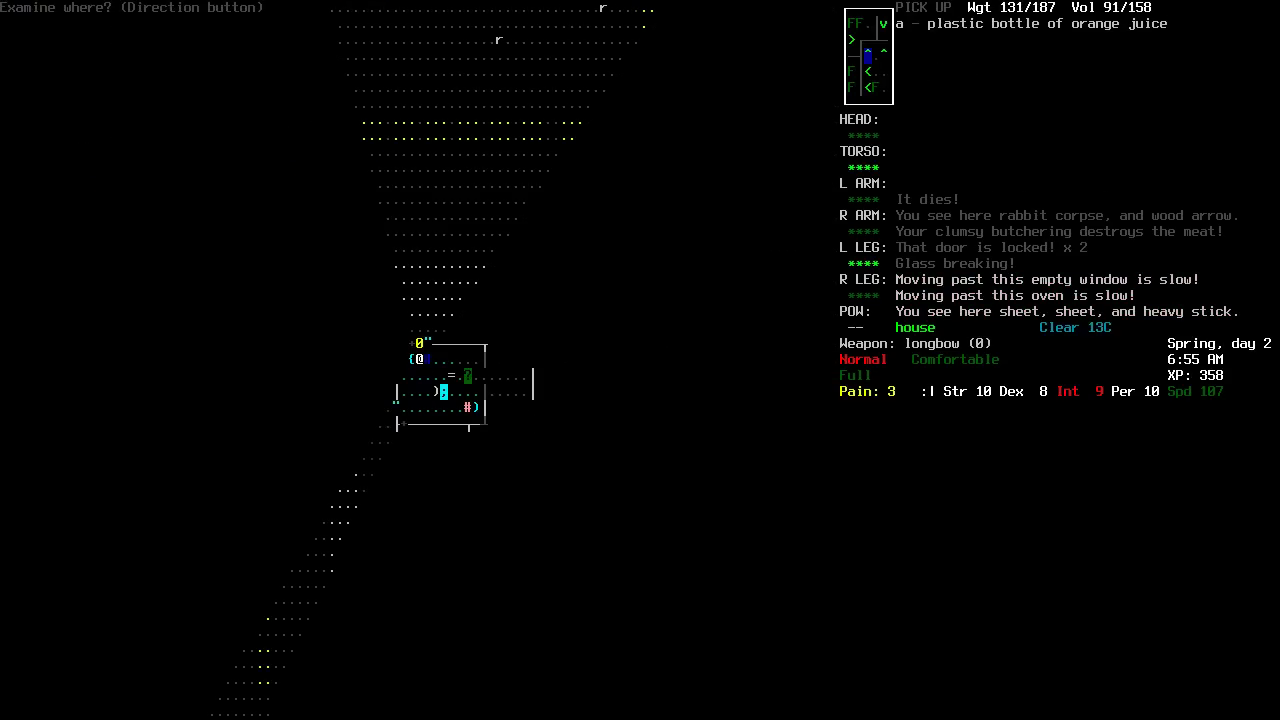
key("Escape")
key("e")
key("l")
key("k")
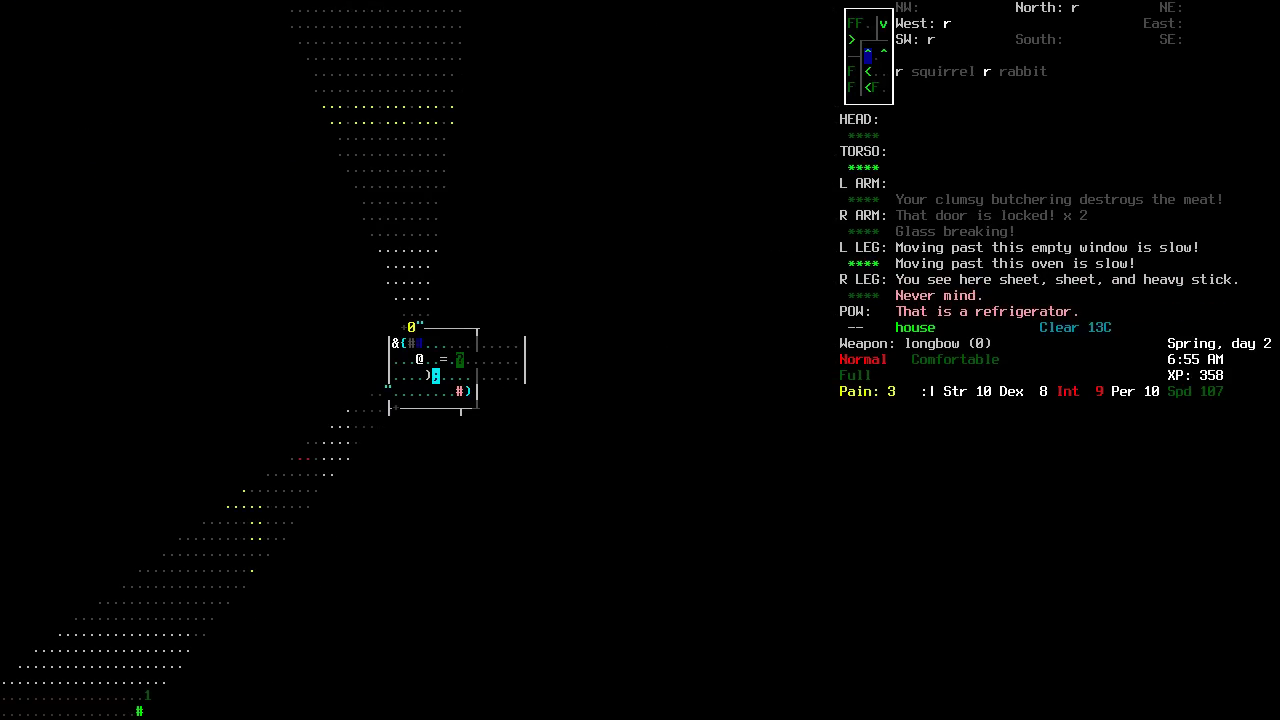
Check the inventory, then walk past the steak knives, bleach and duct tape.
key("i")
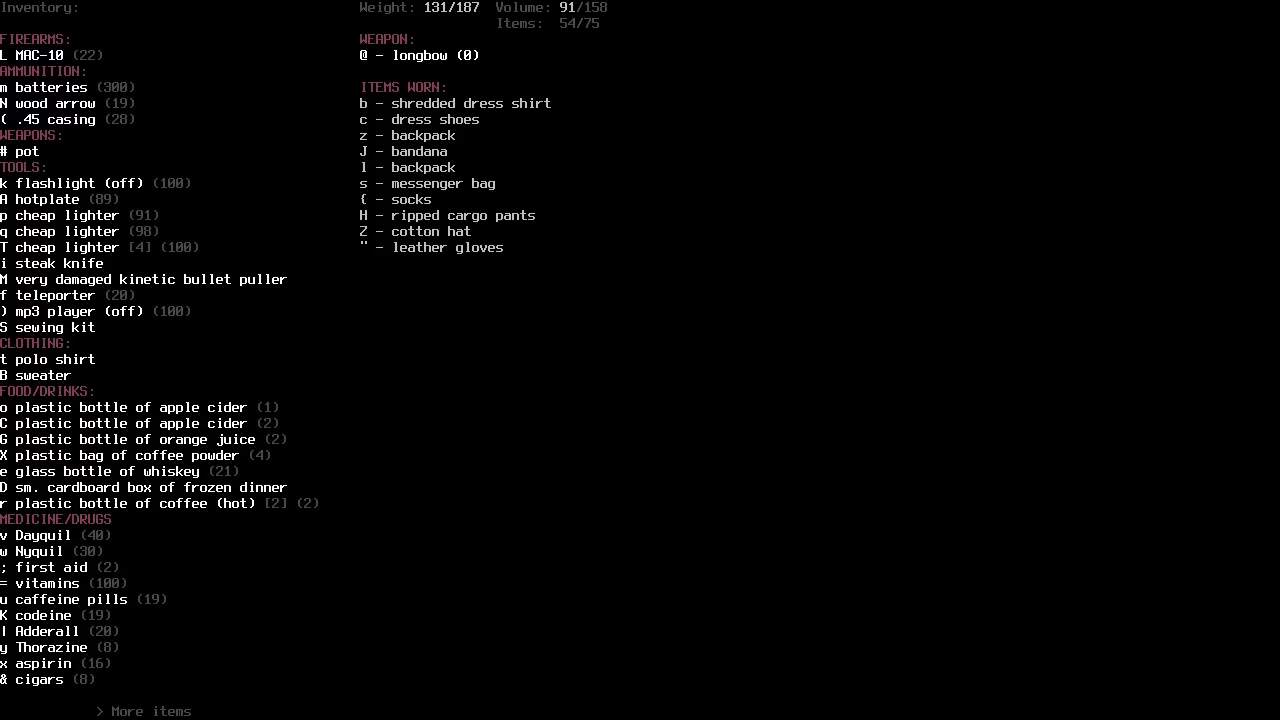
key("Escape")
key("l")
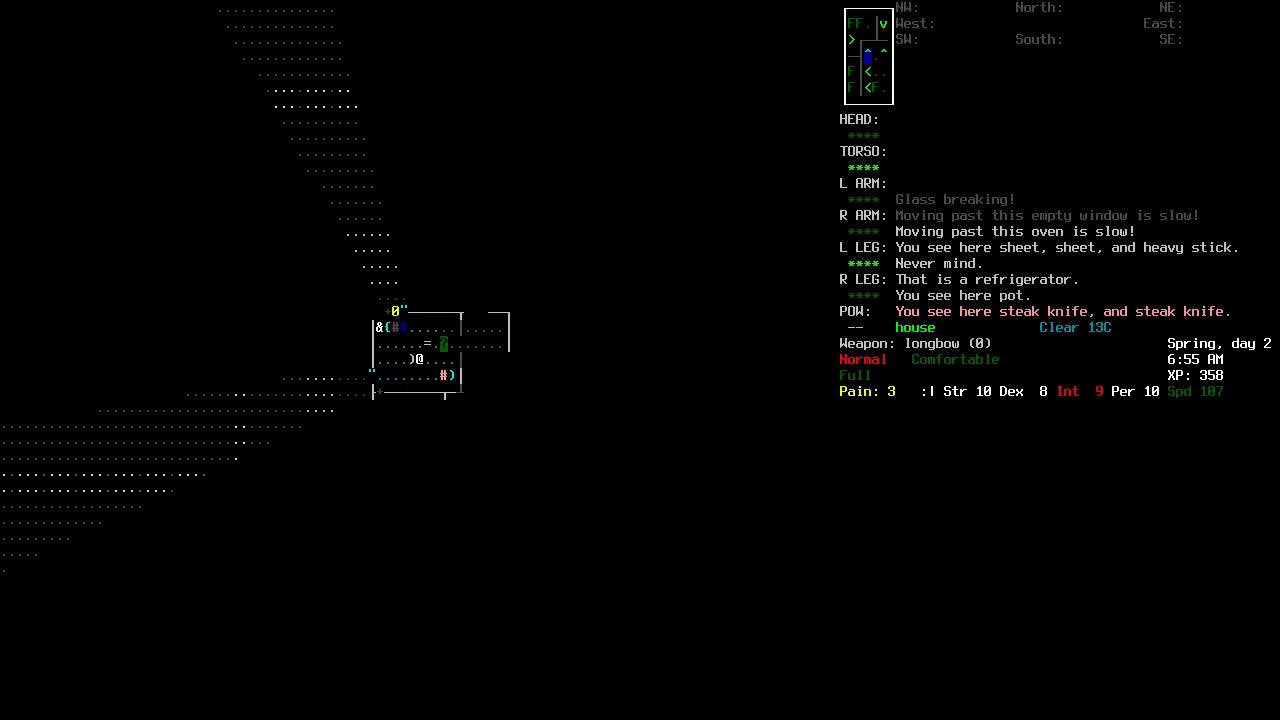
key("n")
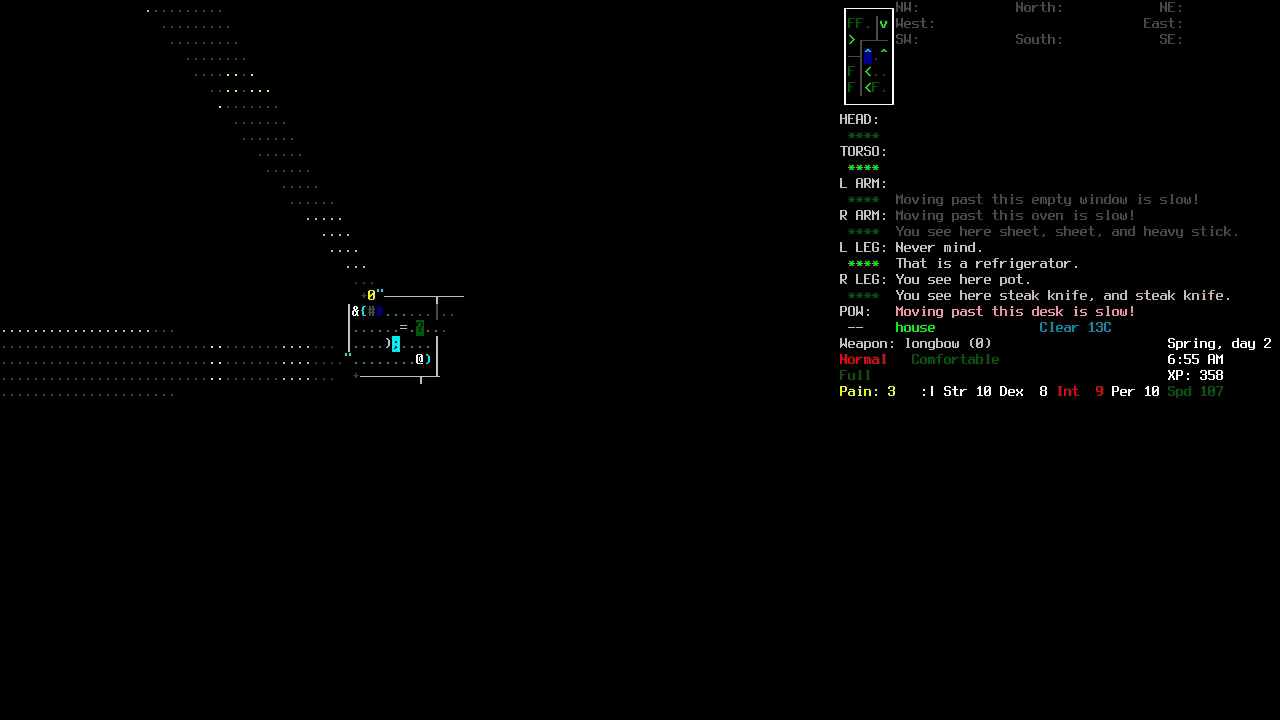
key("n")
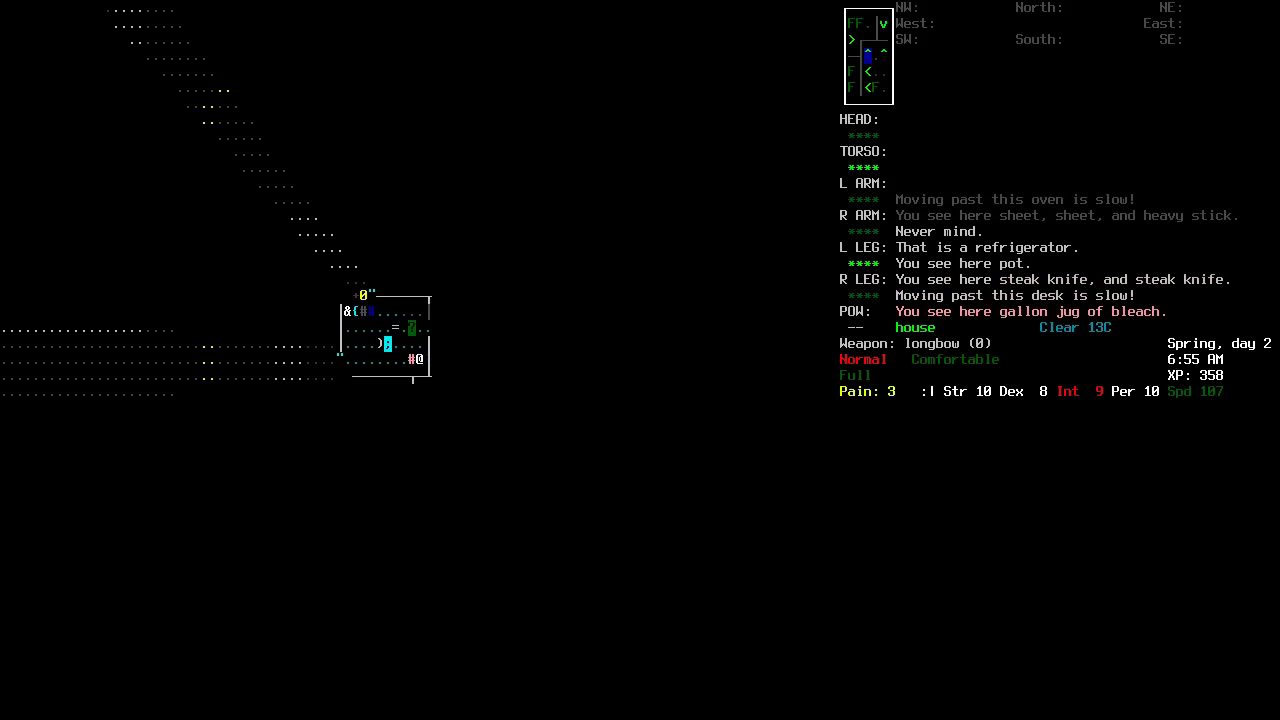
key("n")
key("n")
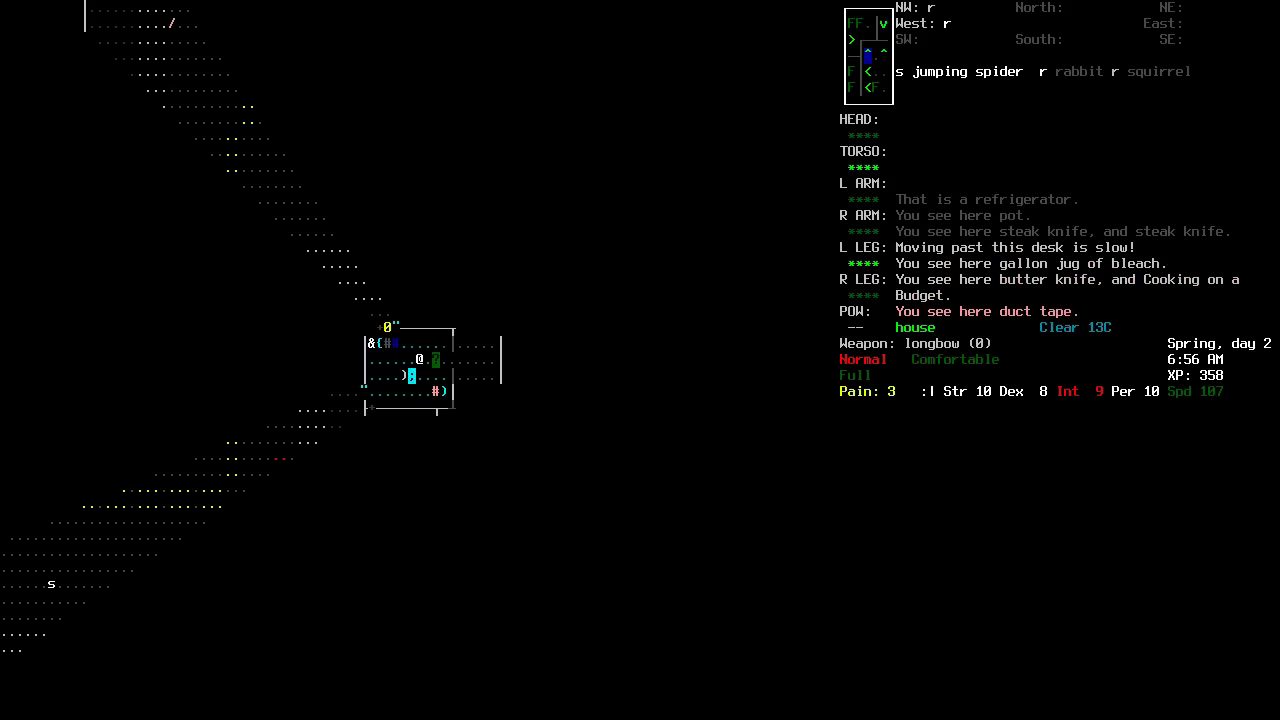
key("y")
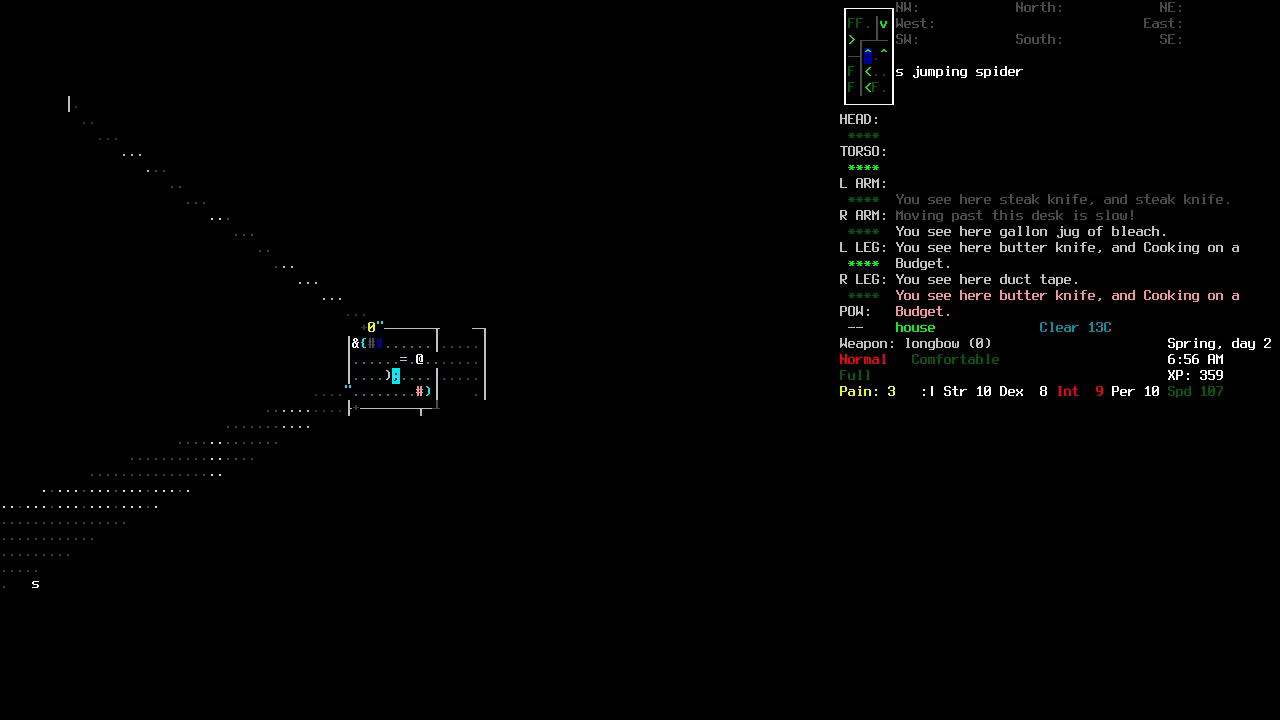
Page through both pages of carried items in the inventory.
key("i")
key("Page_Down")
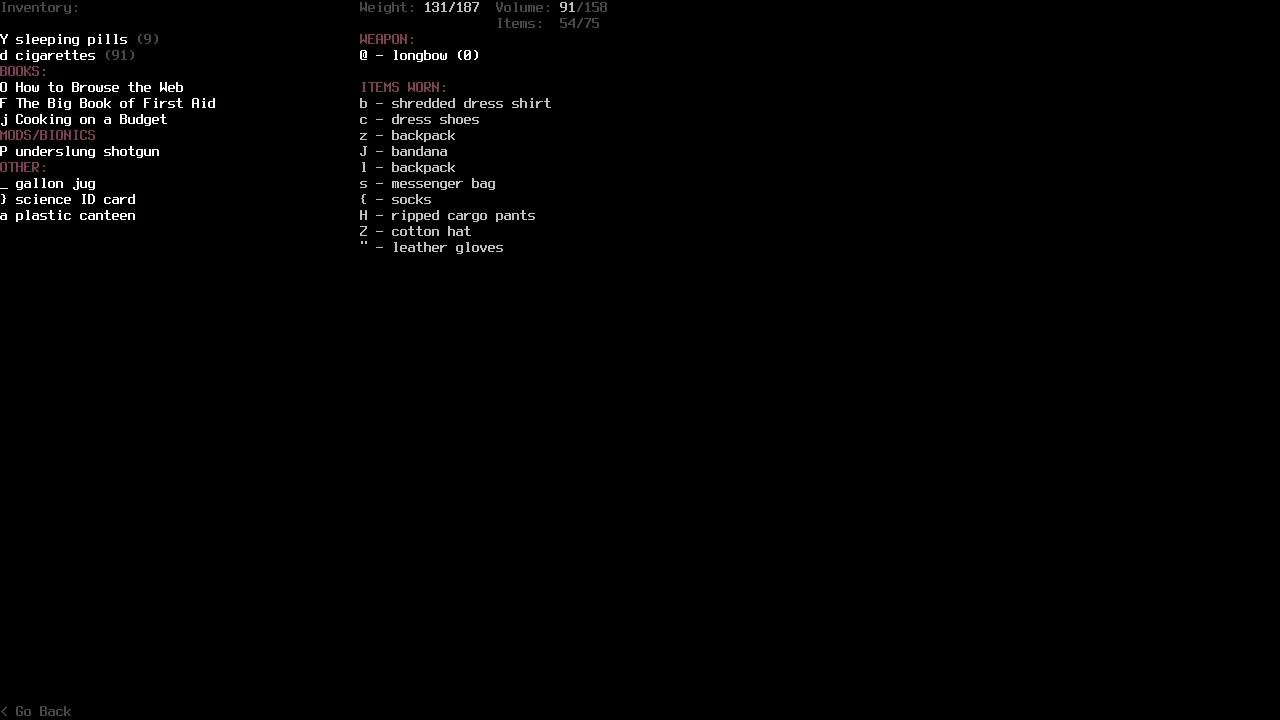
key("Page_Up")
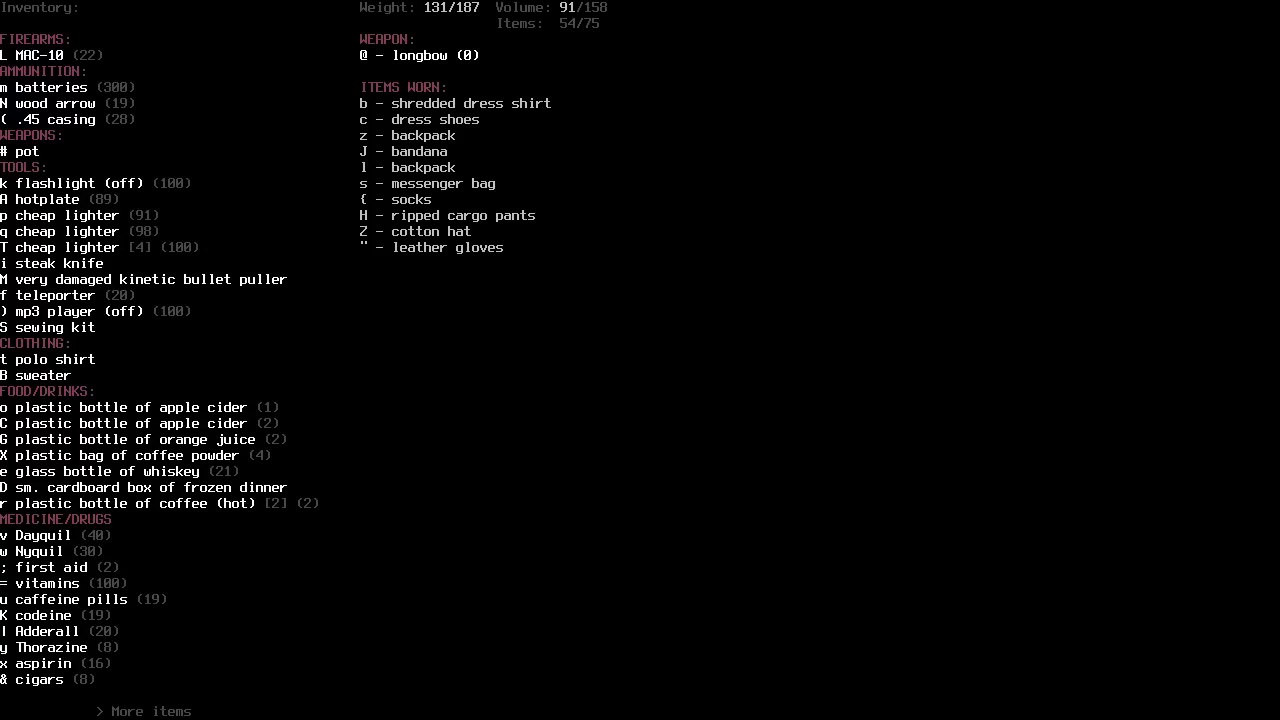
key("Page_Down")
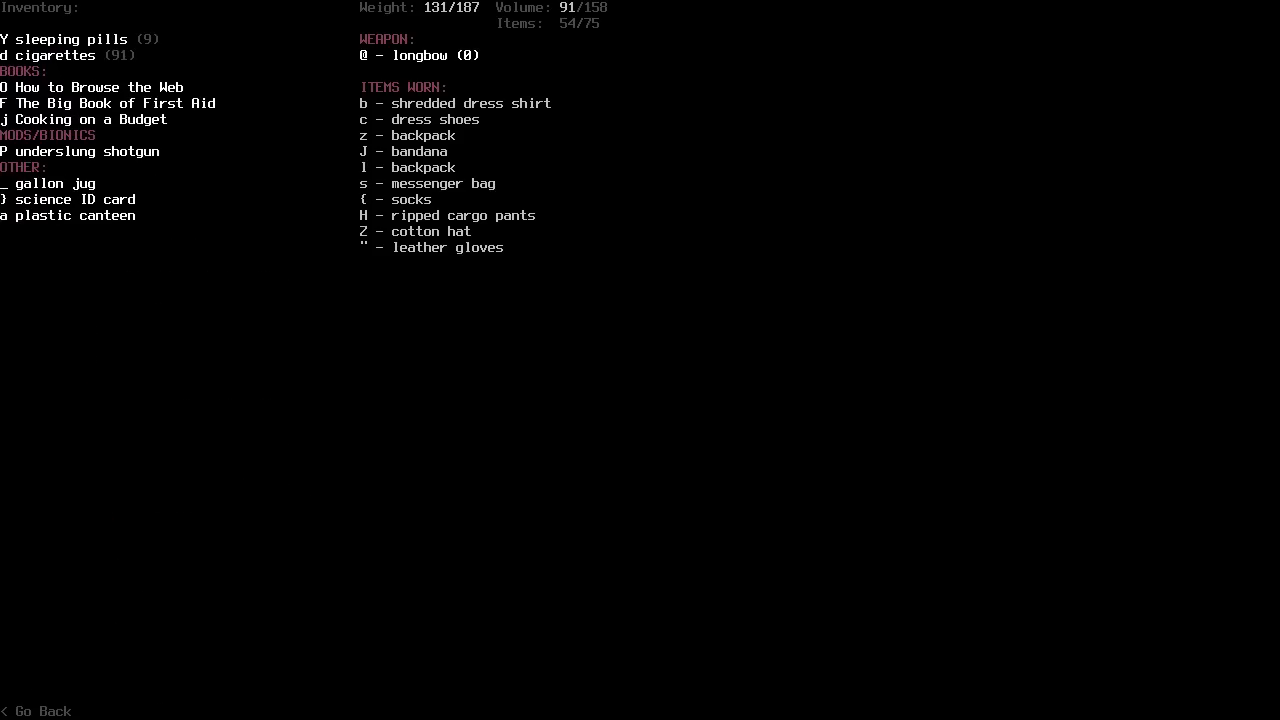
key("Escape")
Walk into the next room toward the inhaler and examine the dresser.
key("KP_2")
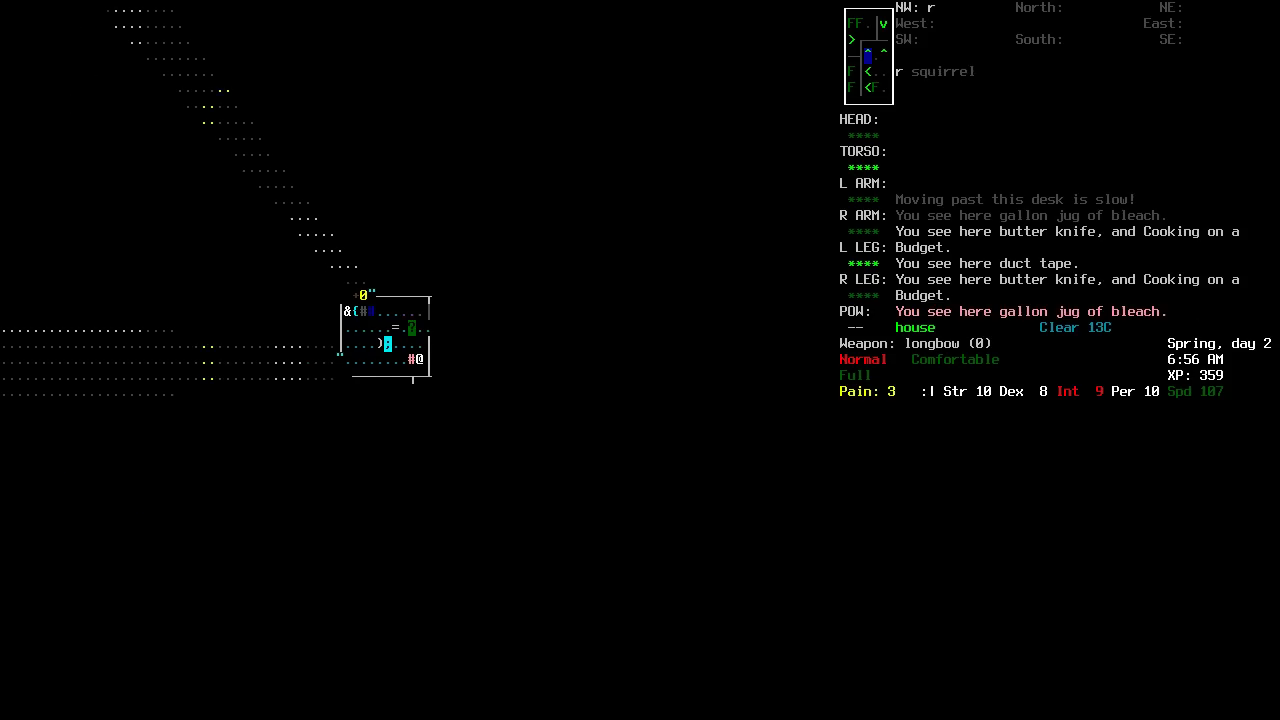
key("KP_2")
key("KP_2")
key("KP_6")
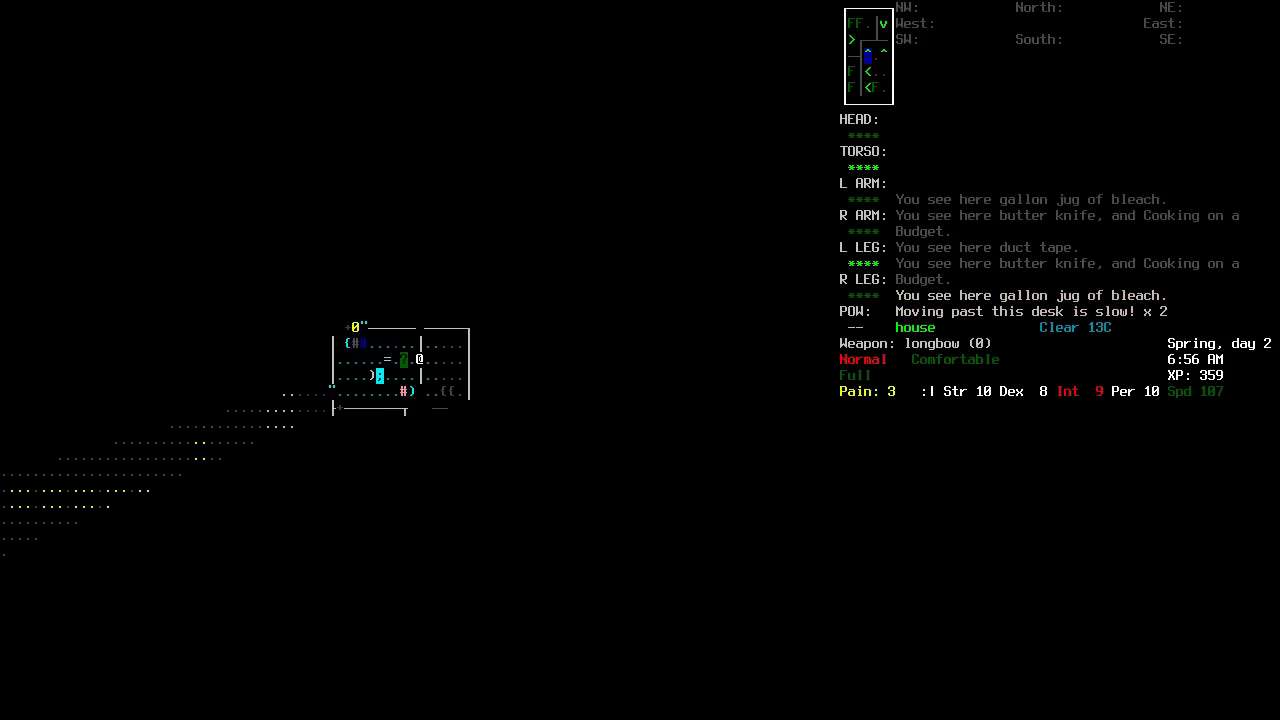
key("KP_6")
key("KP_6")
key("KP_6")
key("KP_2")
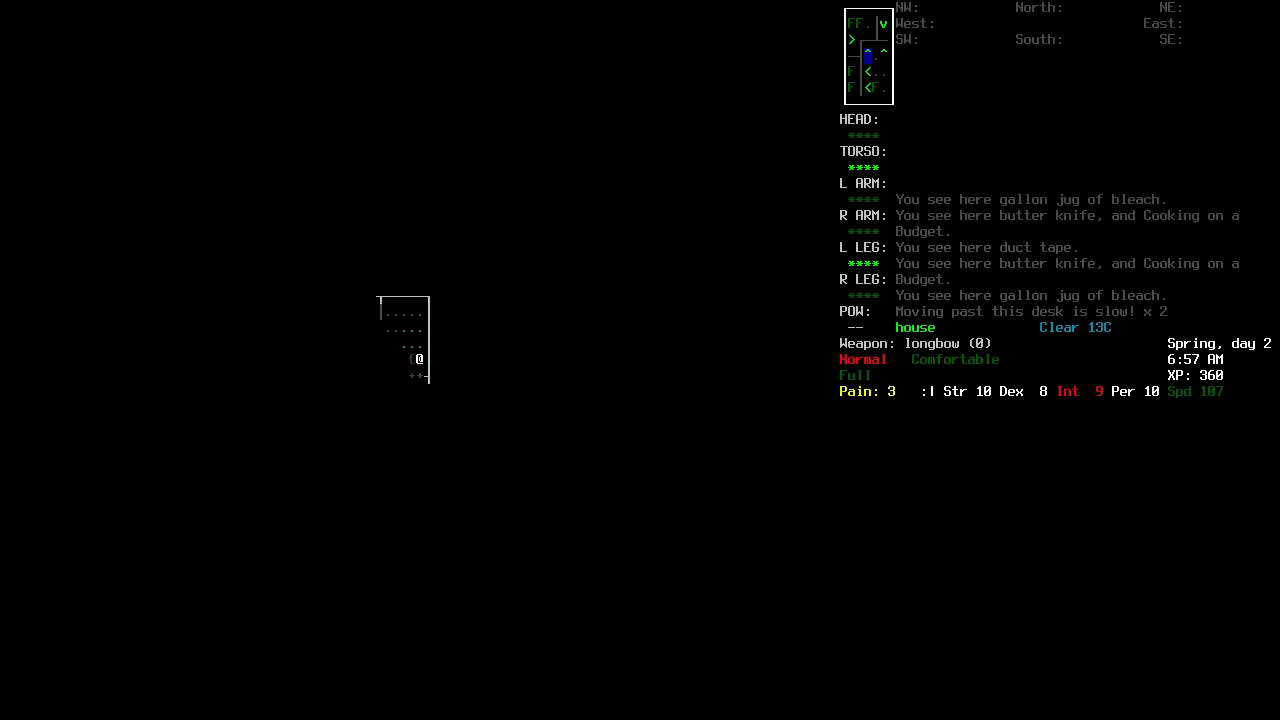
key("KP_2")
key("KP_2")
key("KP_2")
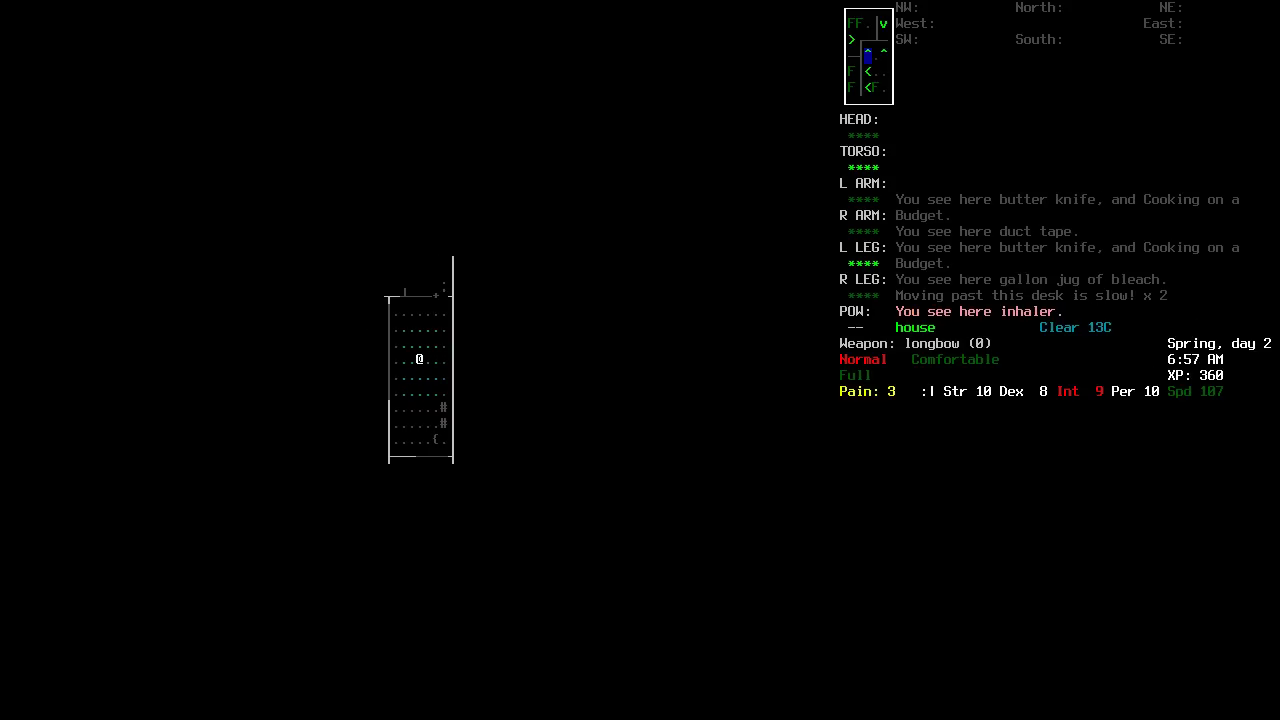
key("KP_2")
key("KP_2")
key("e")
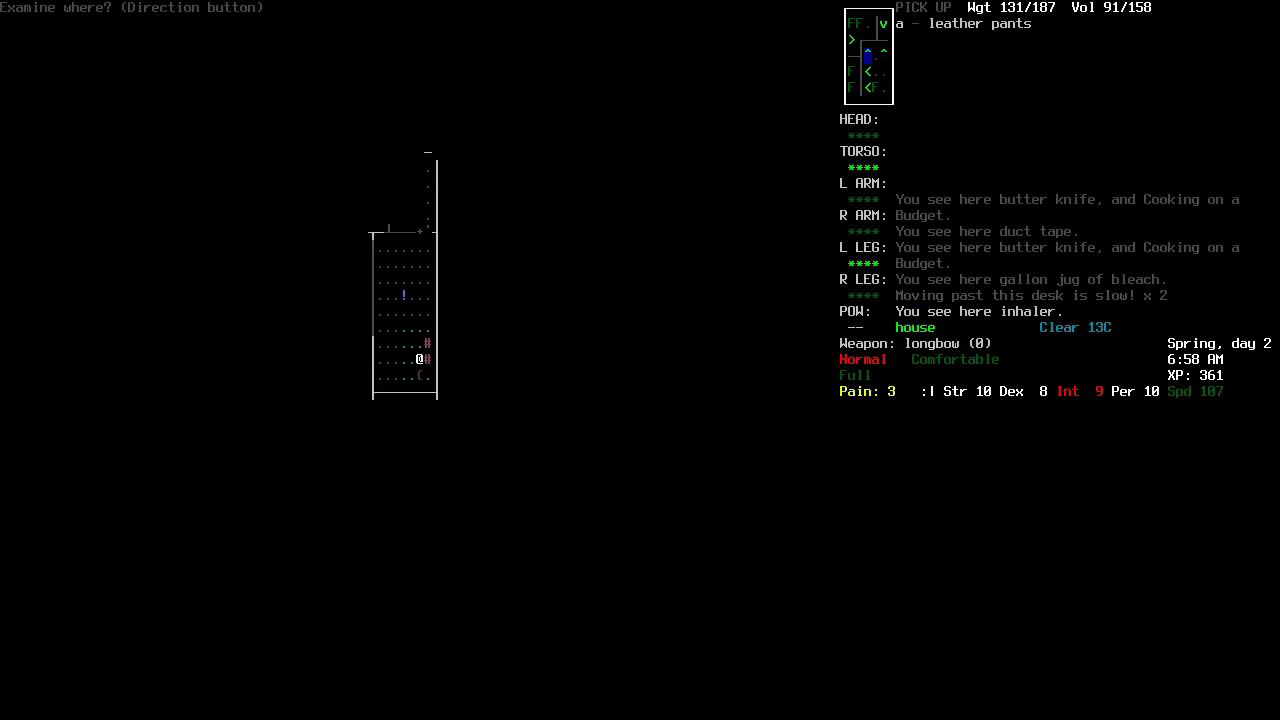
key("Escape")
key("e")
key("KP_6")
key("KP_2")
Walk north out of the room back to the butter knife and cookbook.
key("KP_8")
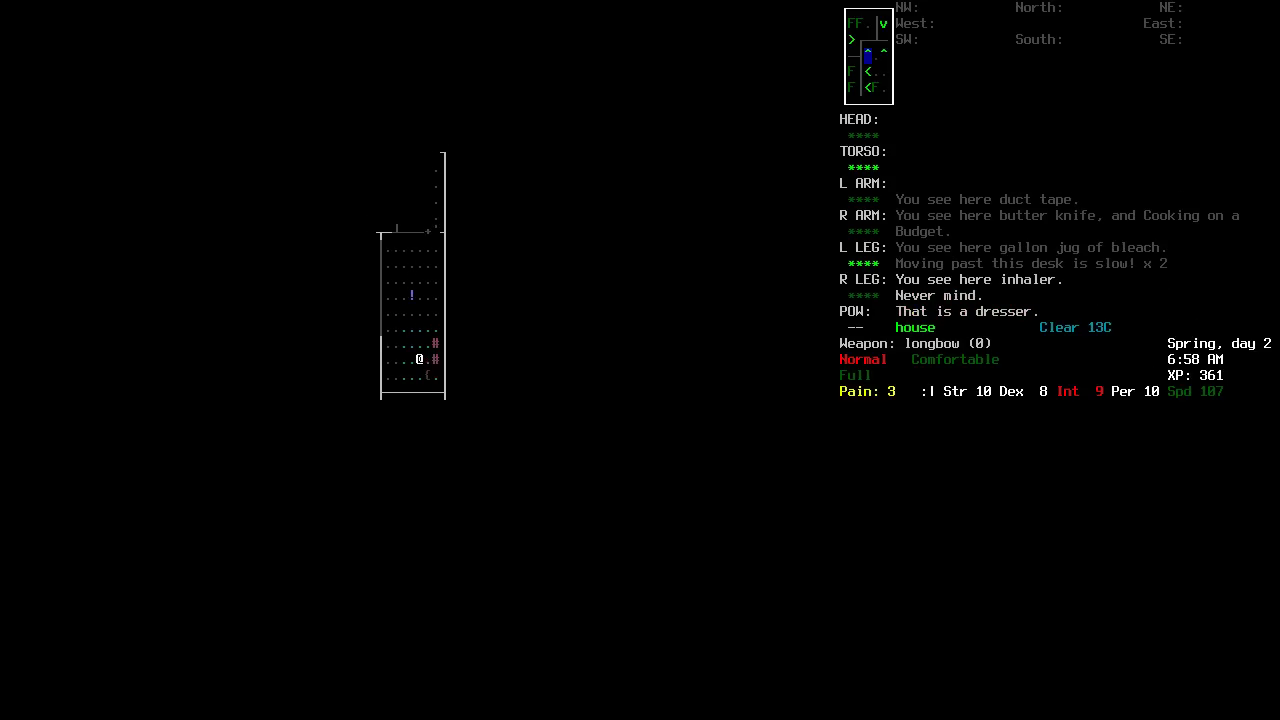
key("KP_8")
key("KP_8")
key("KP_8")
key("KP_8")
key("KP_8")
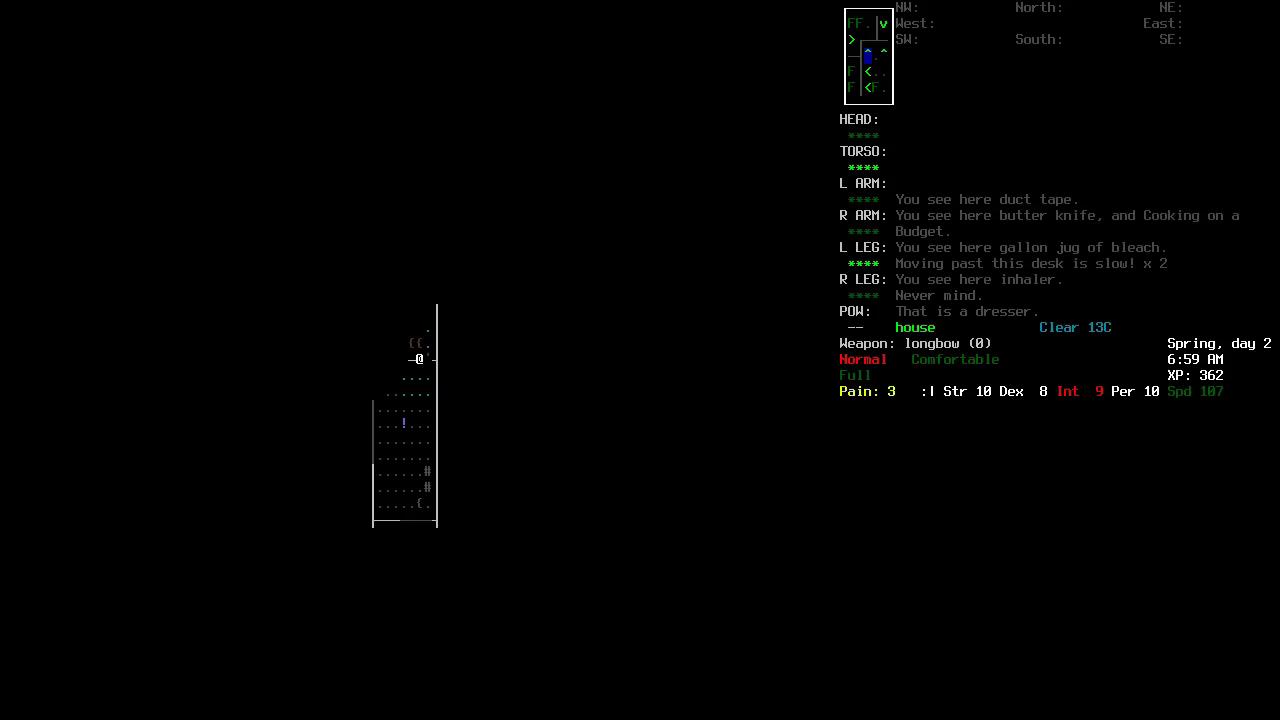
key("KP_8")
key("KP_8")
key("KP_8")
key("KP_4")
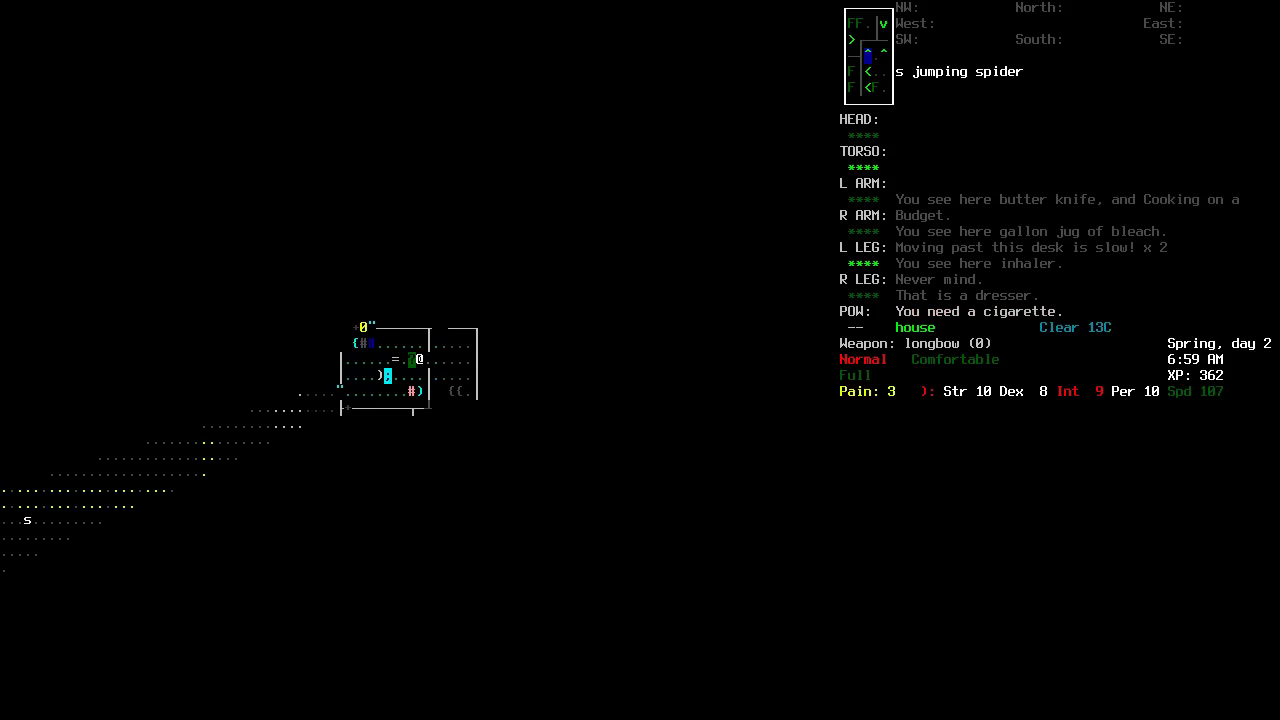
key("KP_1")
key("KP_1")
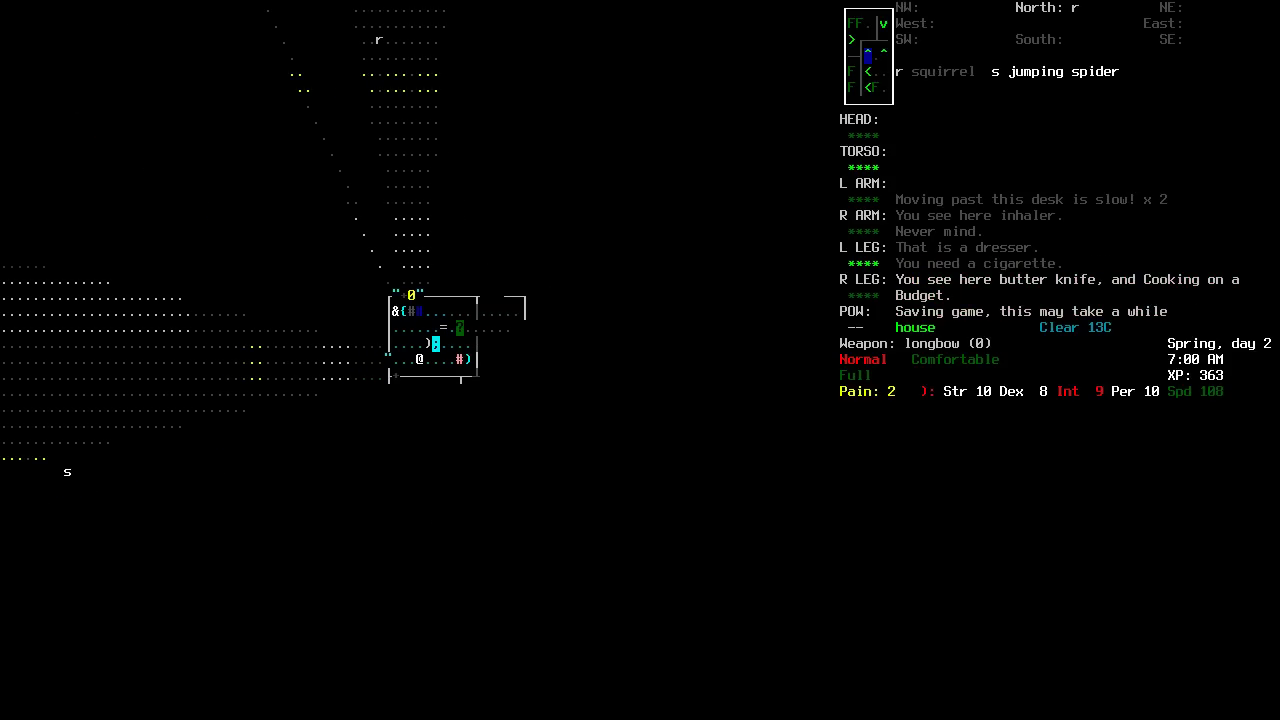
key("KP_4")
Enter the next building, list nearby items, and inspect the bloodied wall.
key("KP_2")
key("KP_2")
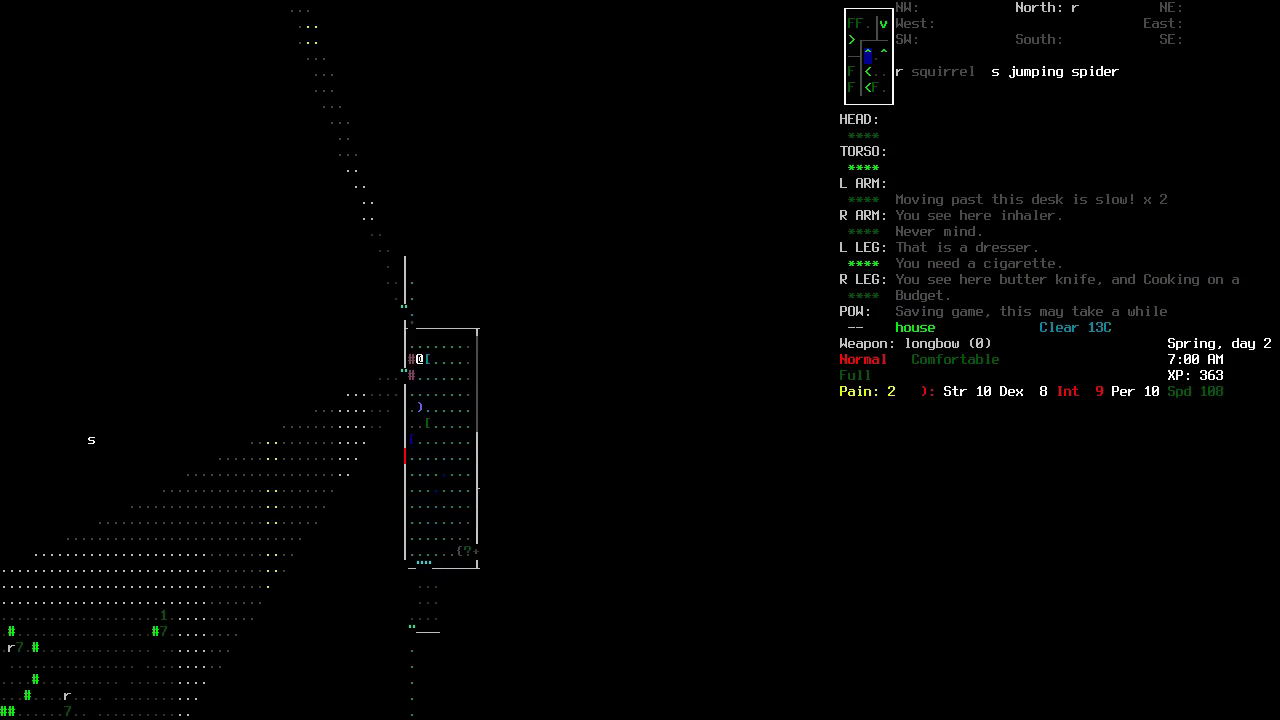
key("KP_2")
key("V")
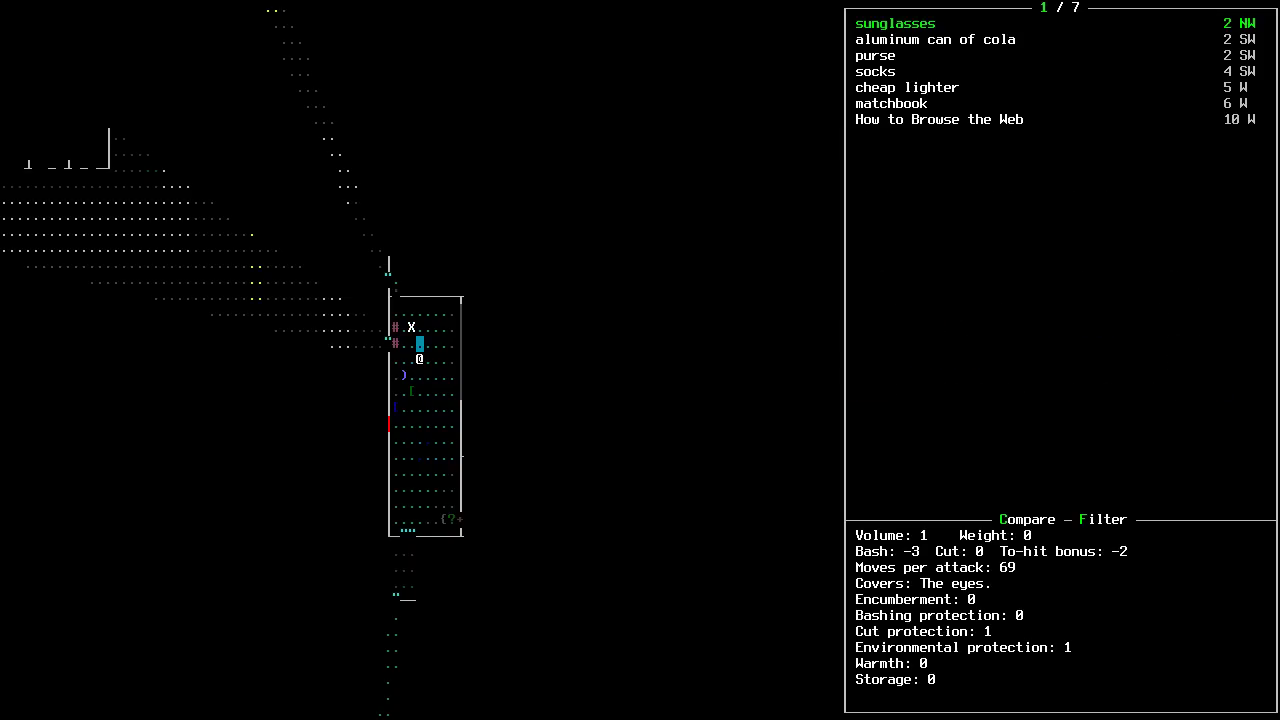
key("Escape")
key("KP_2")
key("KP_2")
key("KP_2")
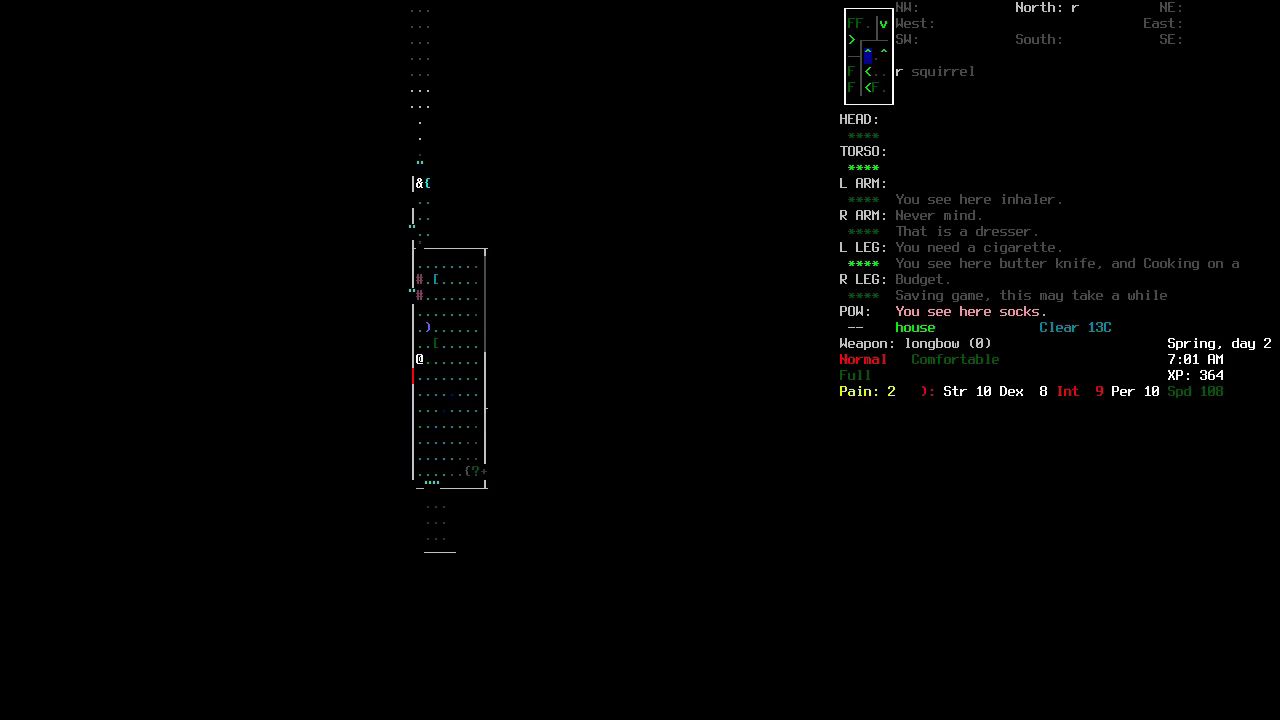
key("KP_2")
key("x")
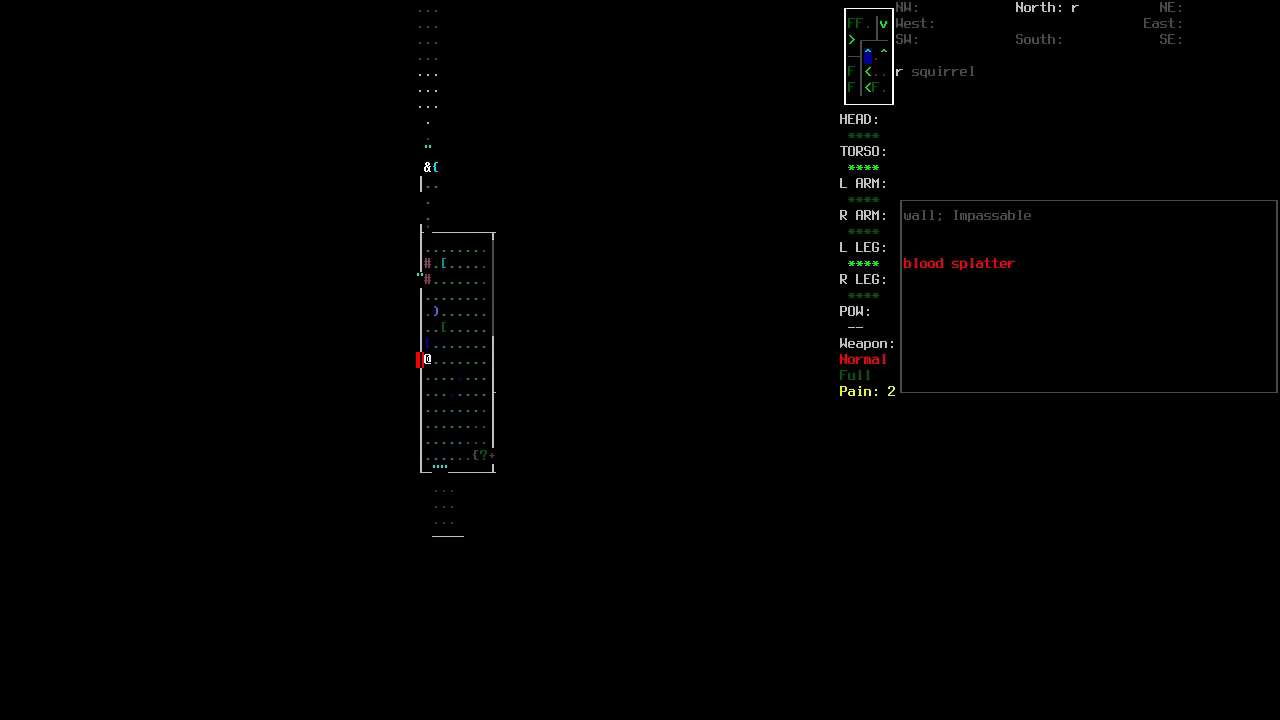
key("Escape")
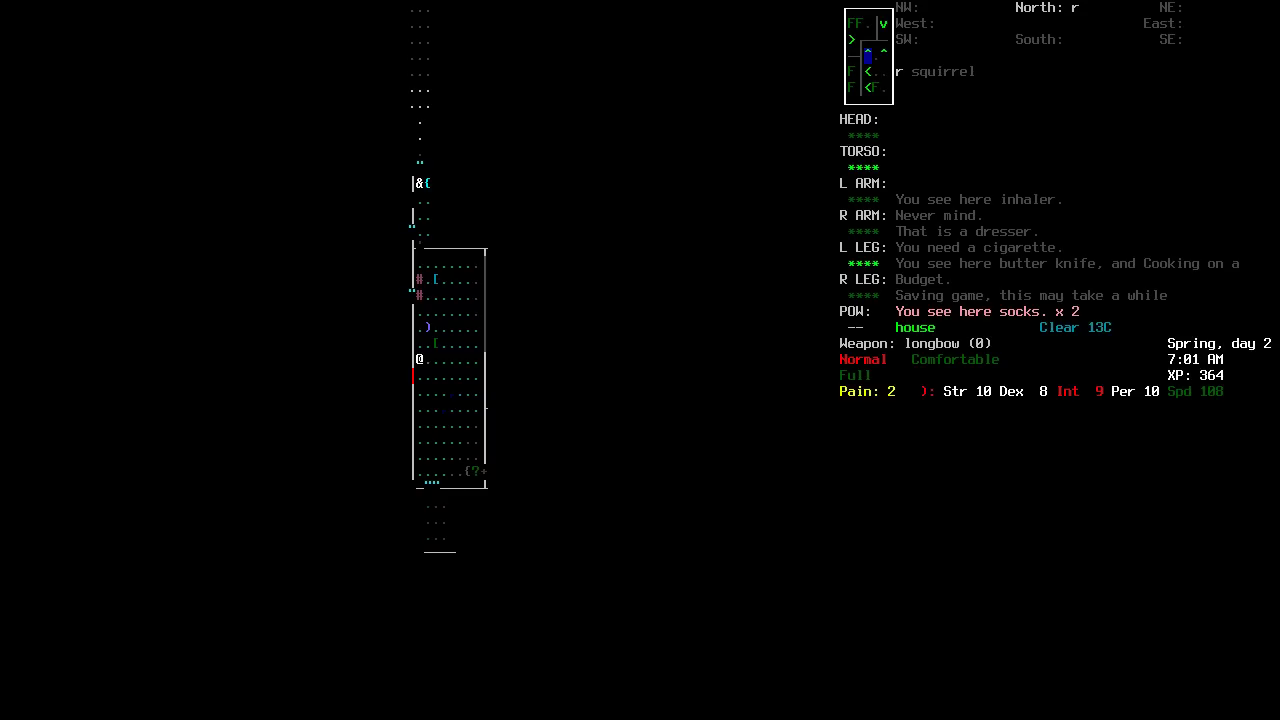
Walk past the purse, cola and sunglasses to the far dresser.
key("KP_9")
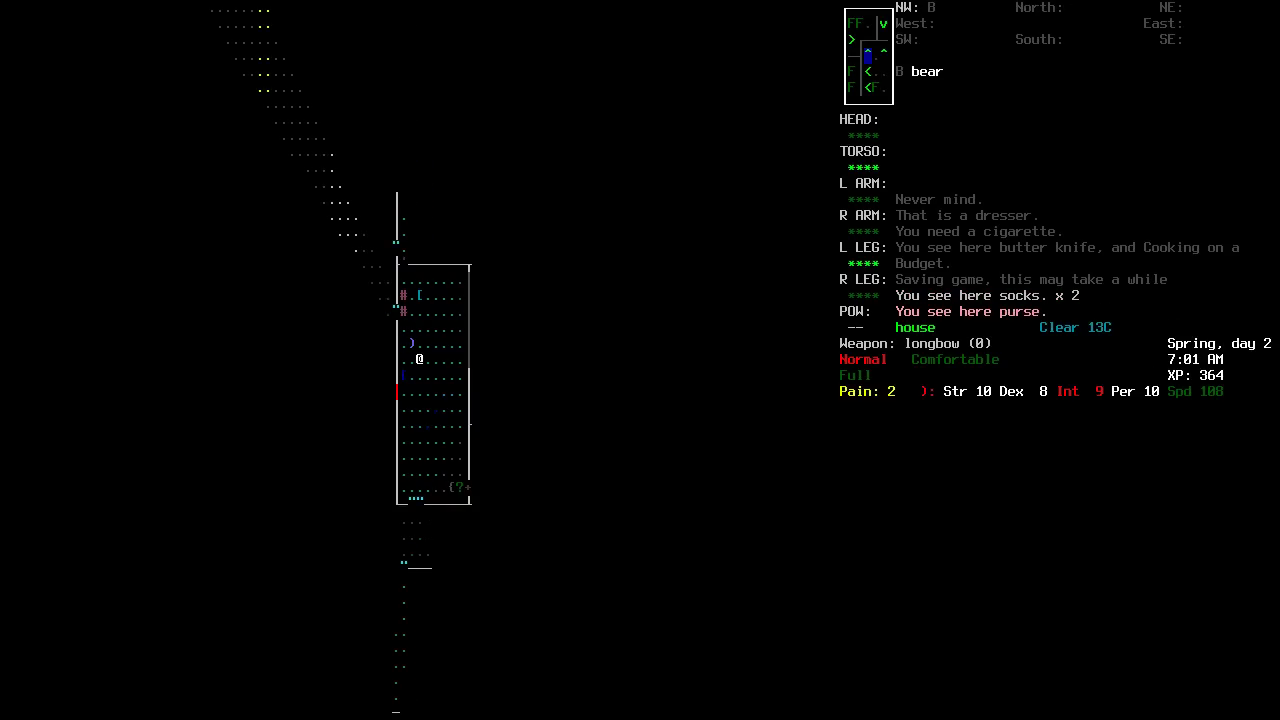
key("KP_7")
key("KP_8")
key("KP_8")
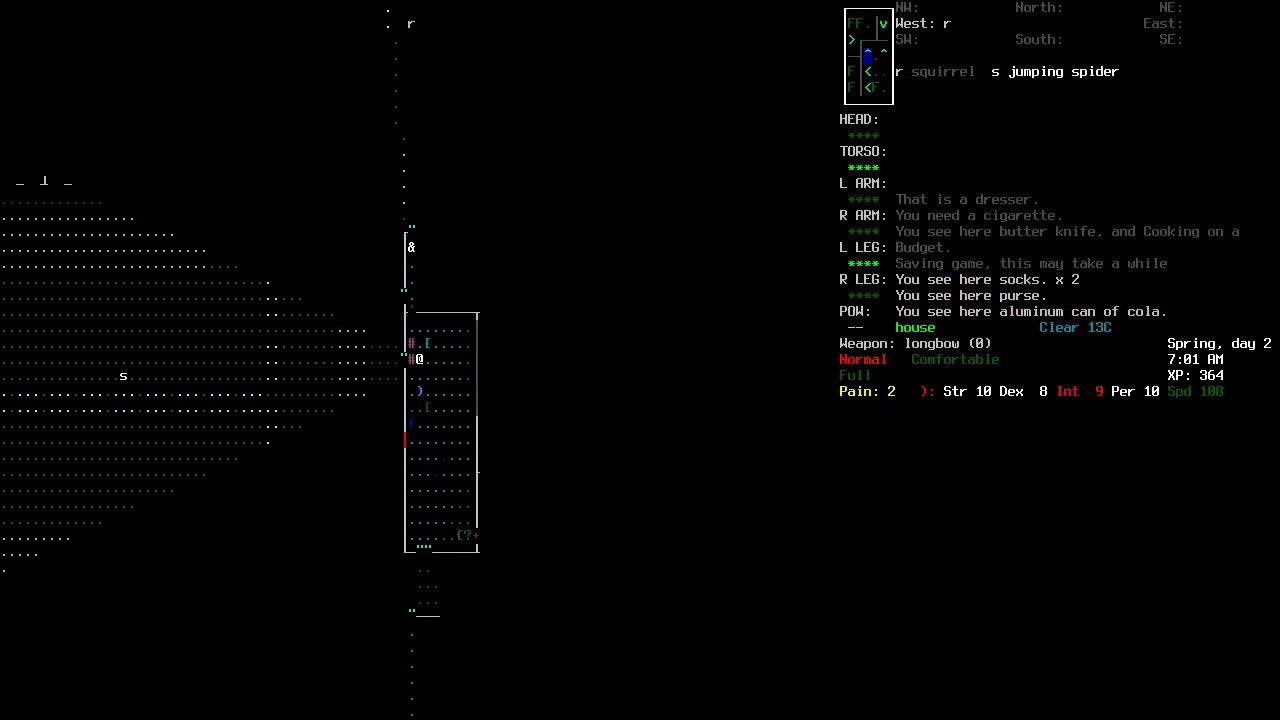
key("KP_3")
key("KP_3")
key("KP_3")
key("KP_2")
key("KP_2")
key("KP_2")
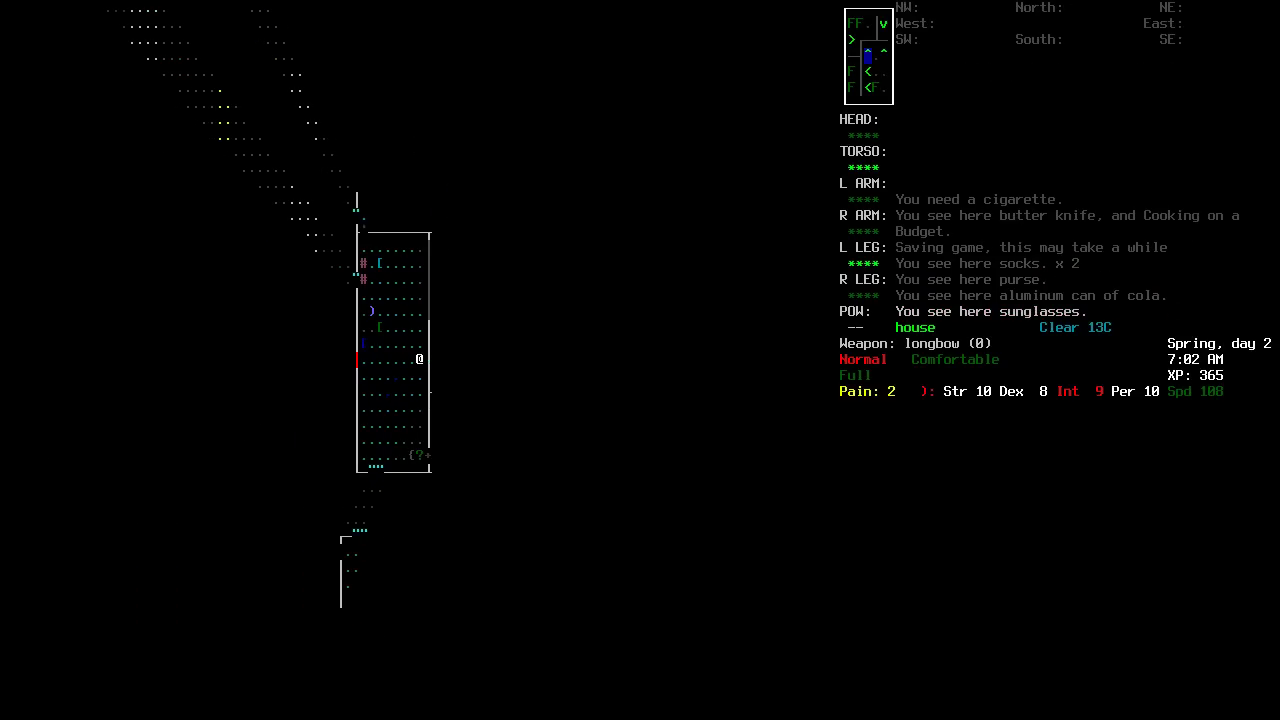
key("KP_2")
key("KP_2")
key("KP_2")
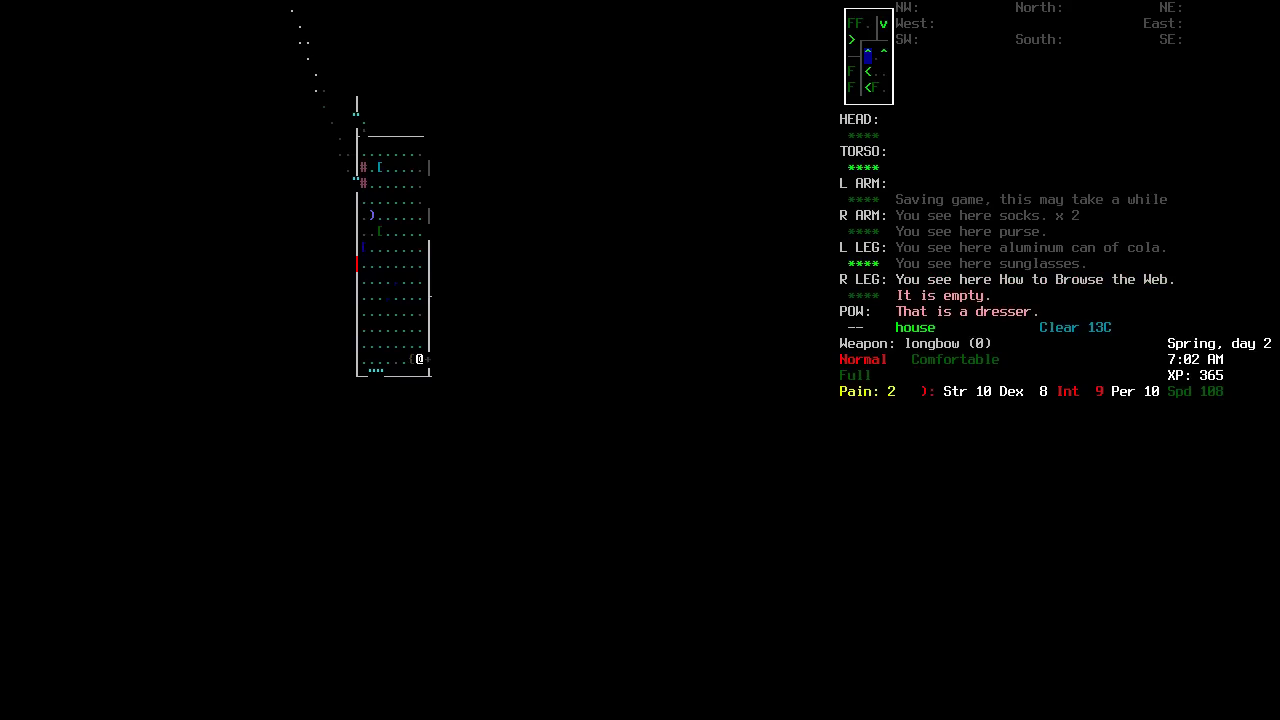
key("KP_2")
key("KP_2")
key("KP_2")
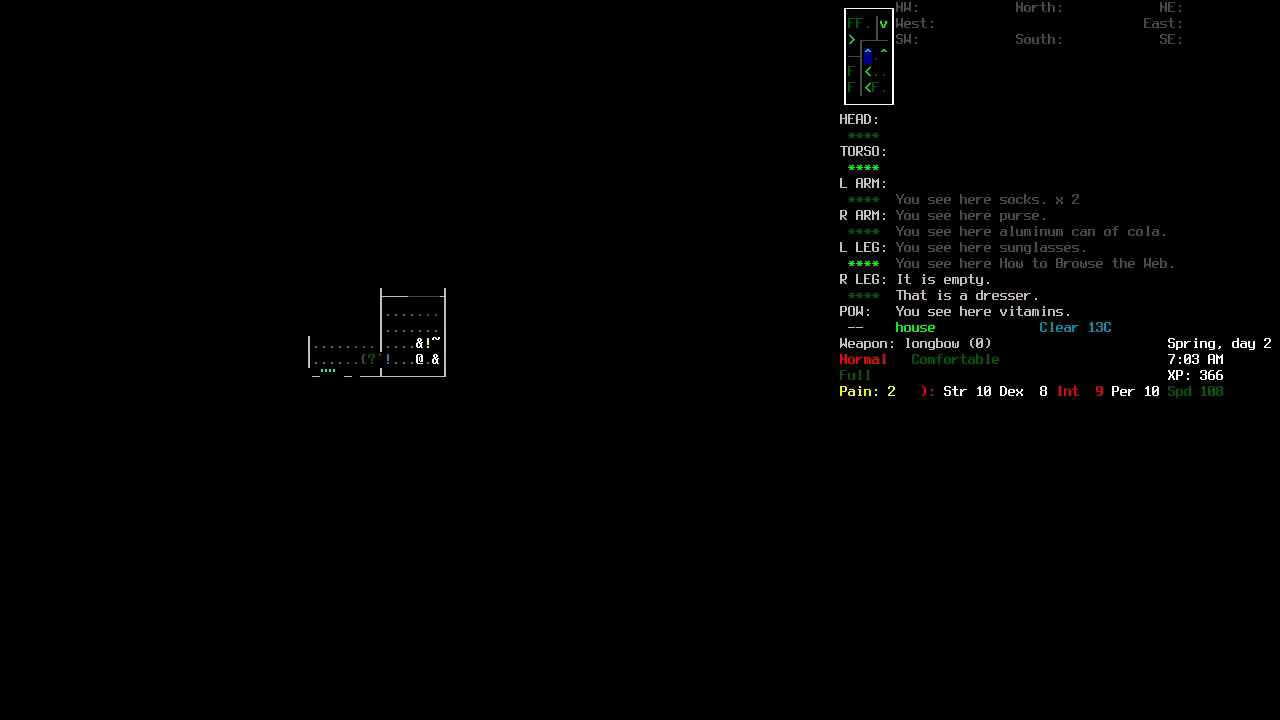
Grab the Dayquil, then step over and grab the vitamins.
key("KP_1")
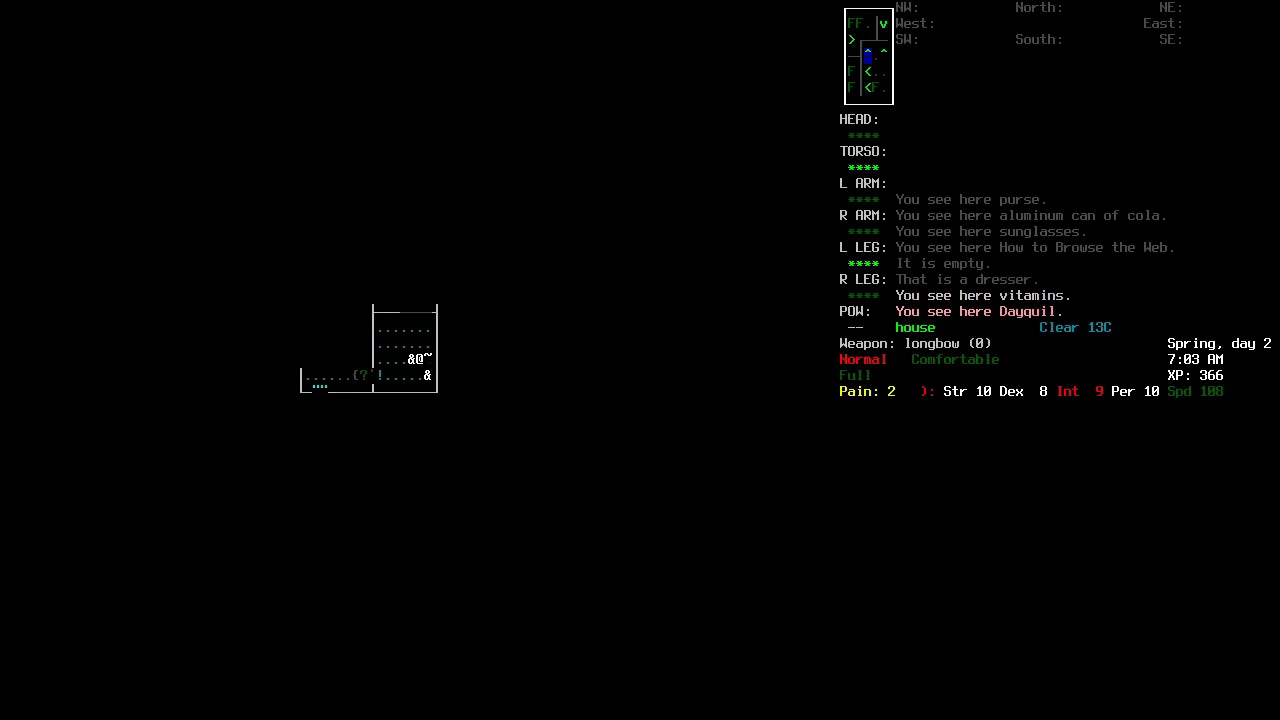
key("e")
key("KP_4")
key("KP_4")
key("KP_4")
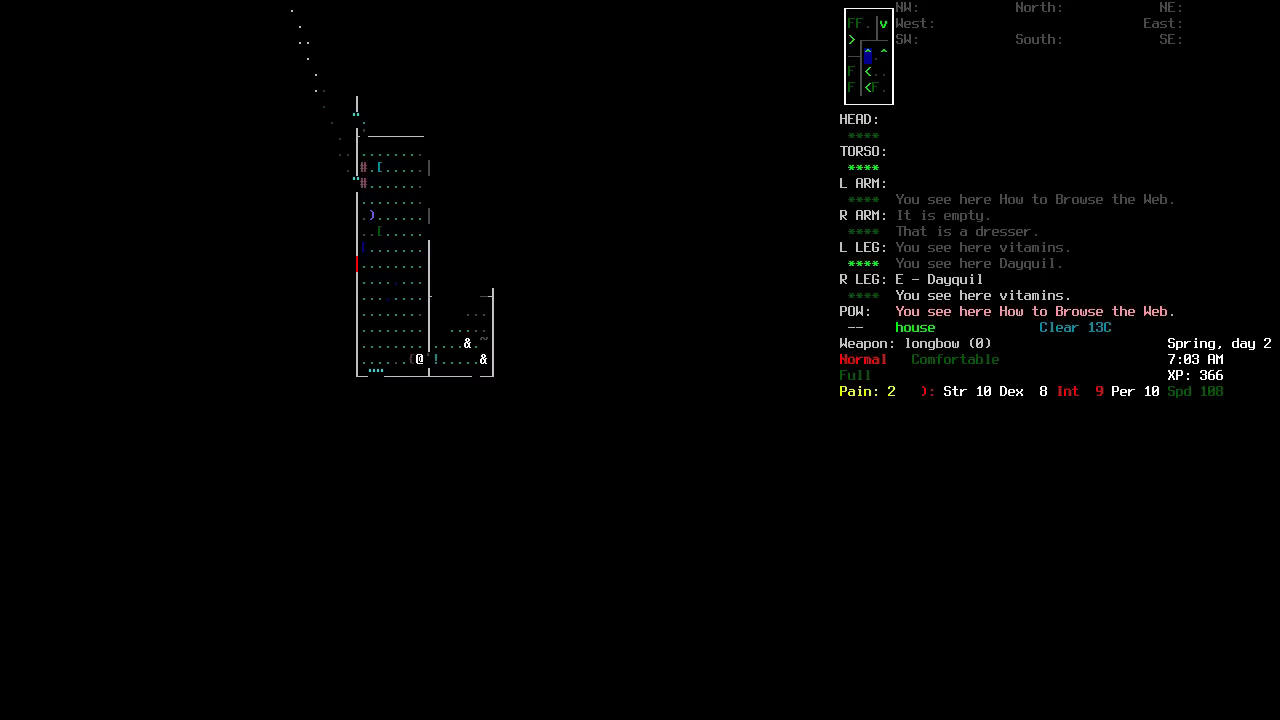
key("KP_6")
key("e")
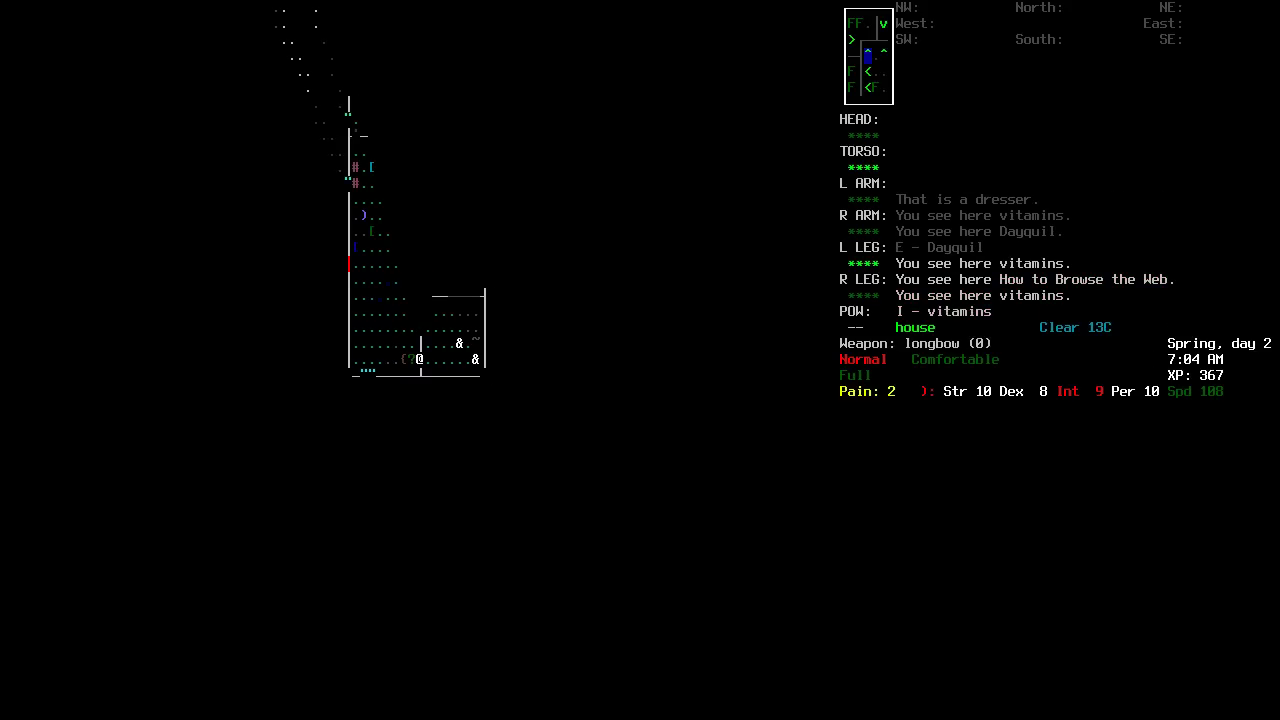
key("KP_4")
key("KP_2")
Review the consumables list and the vitamins' details in the inventory.
key("E")
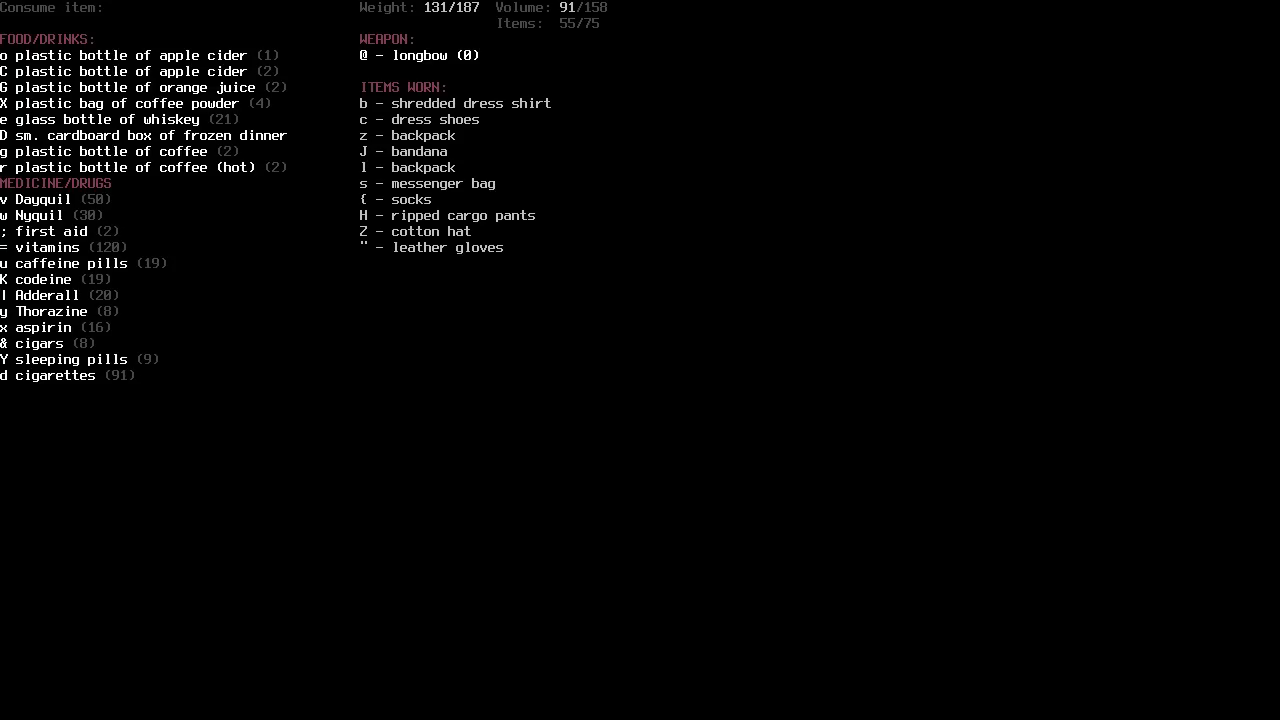
key("Escape")
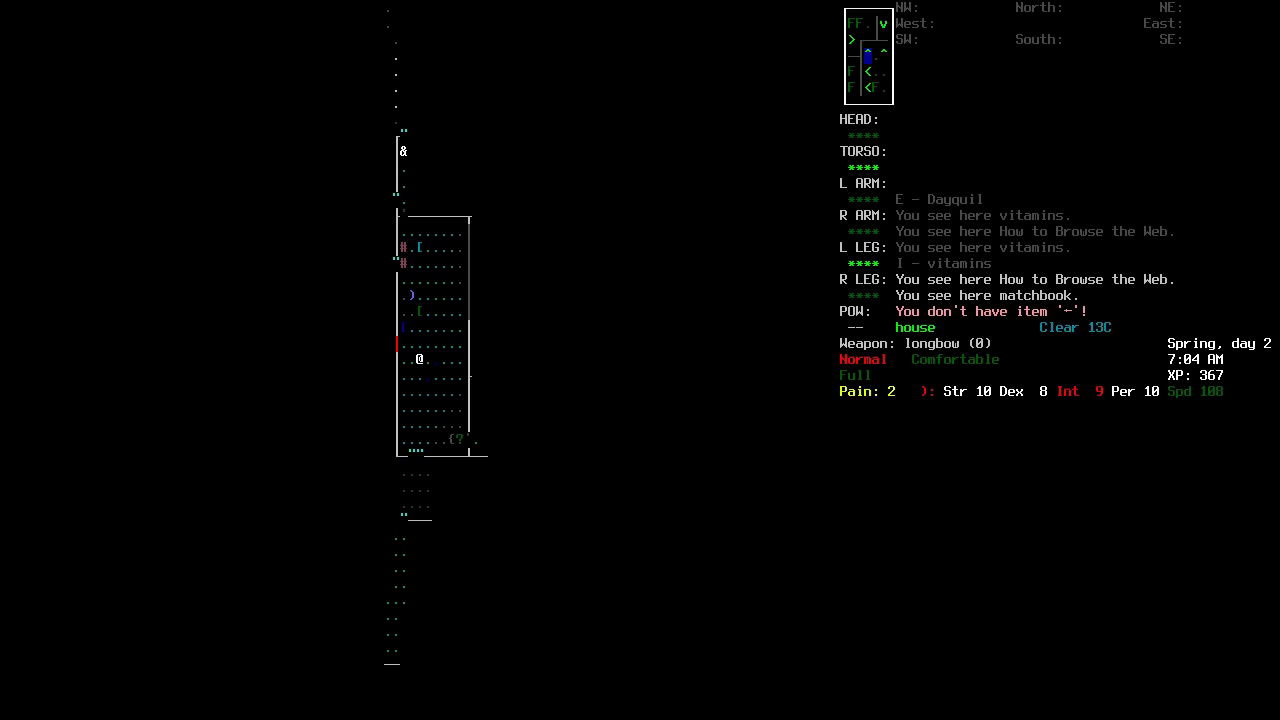
key("i")
key("equal")
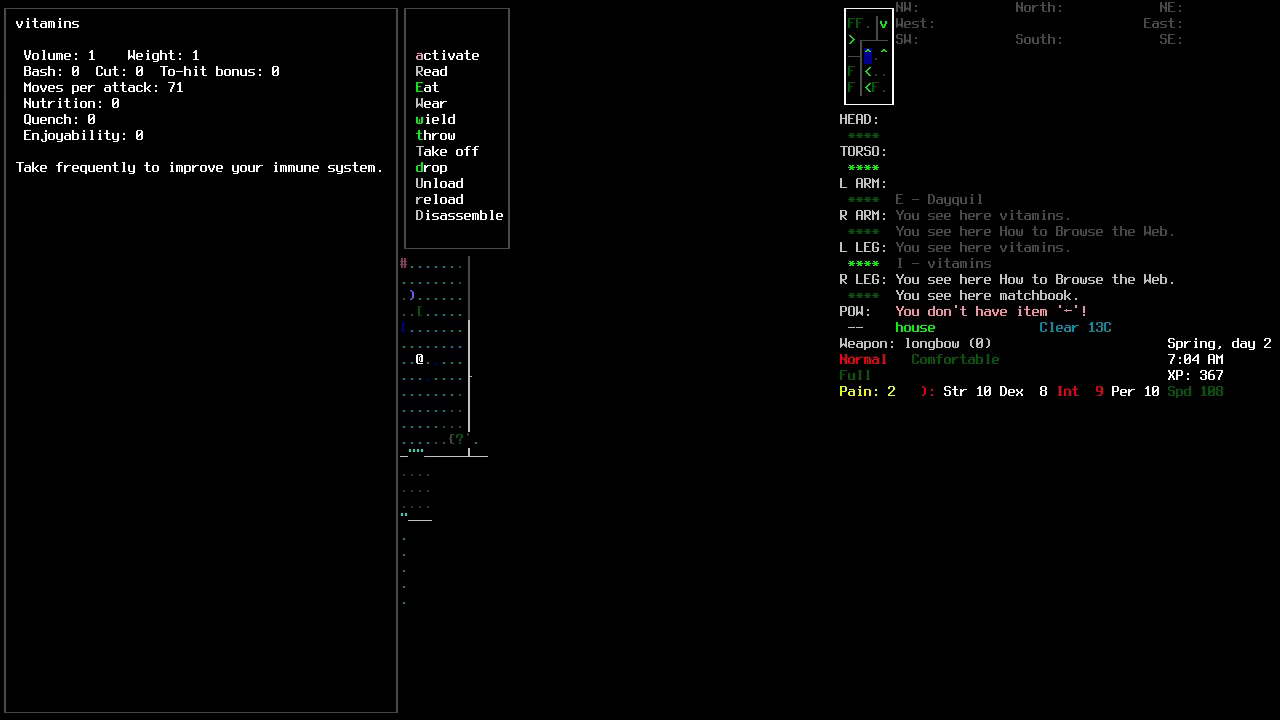
key("Escape")
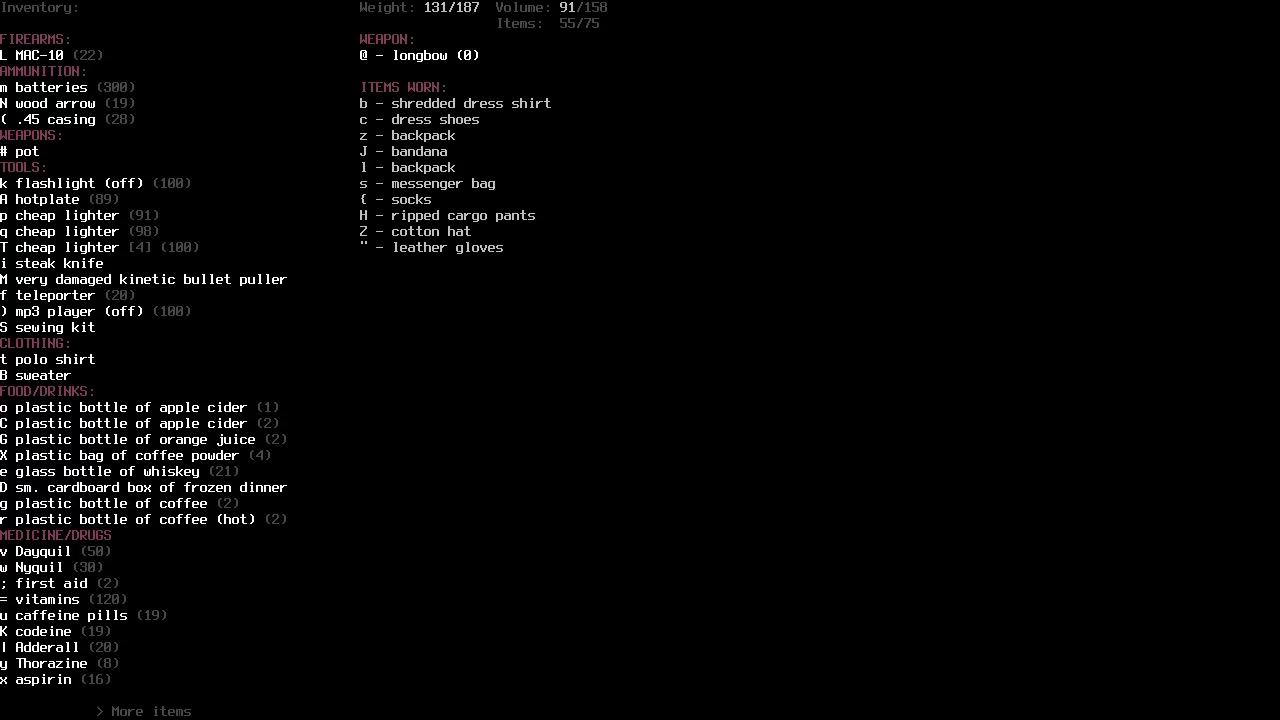
key("Escape")
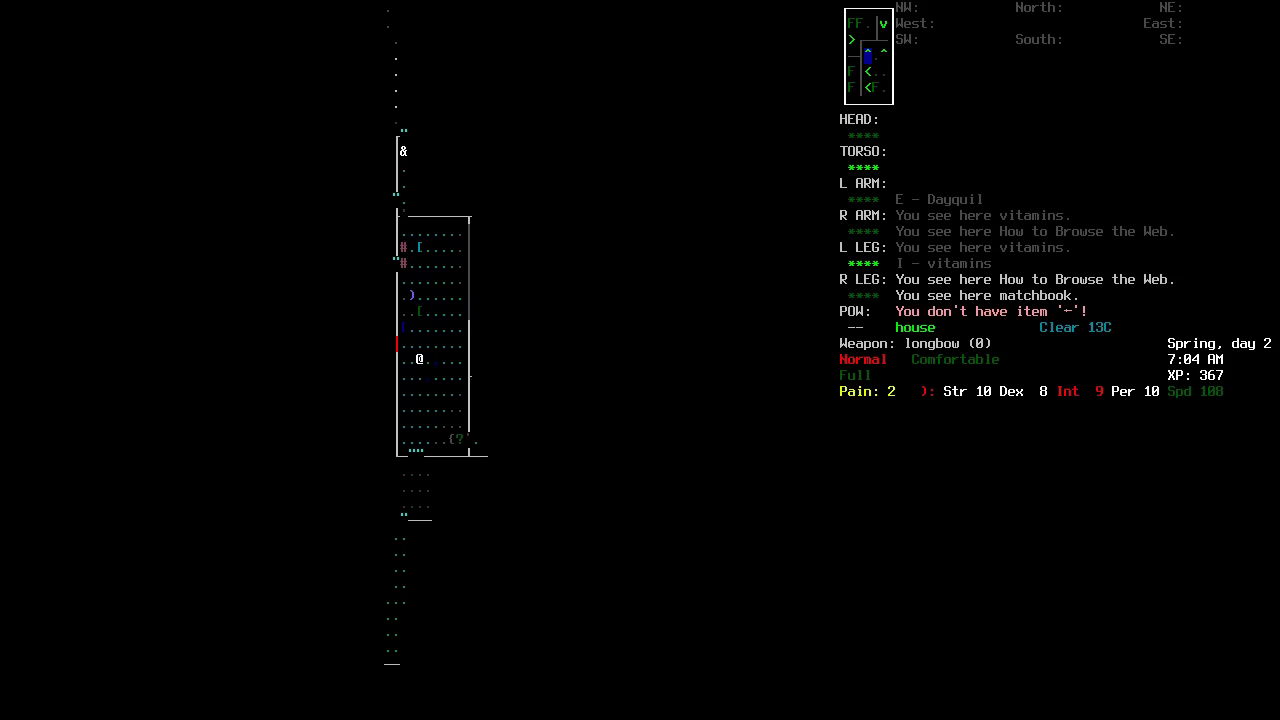
Glance over the use-item list and wait one turn.
key("a")
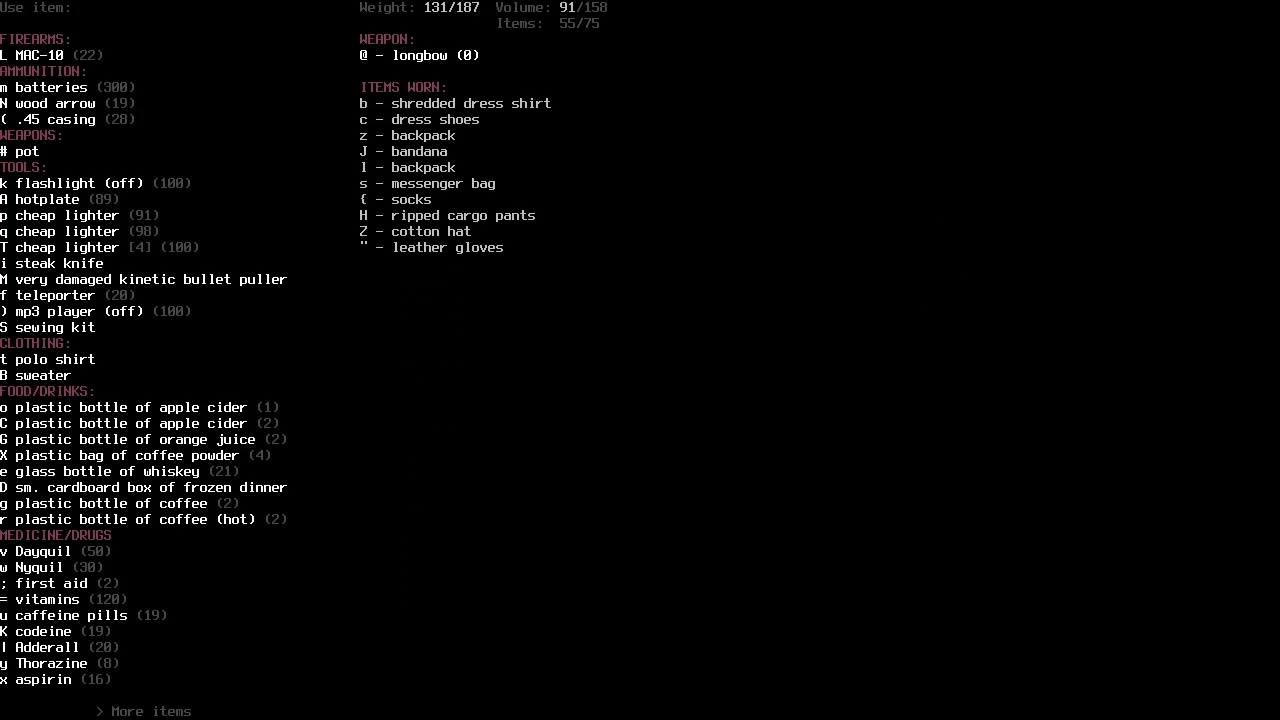
key("Escape")
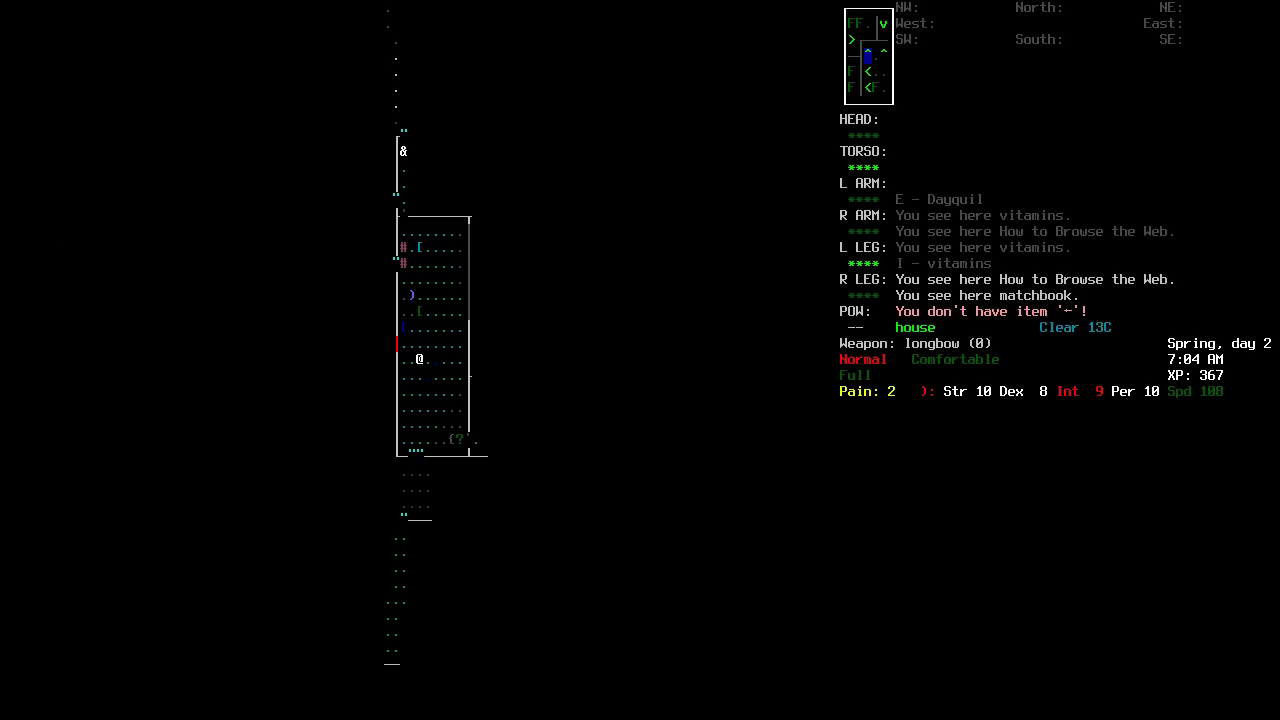
key("period")
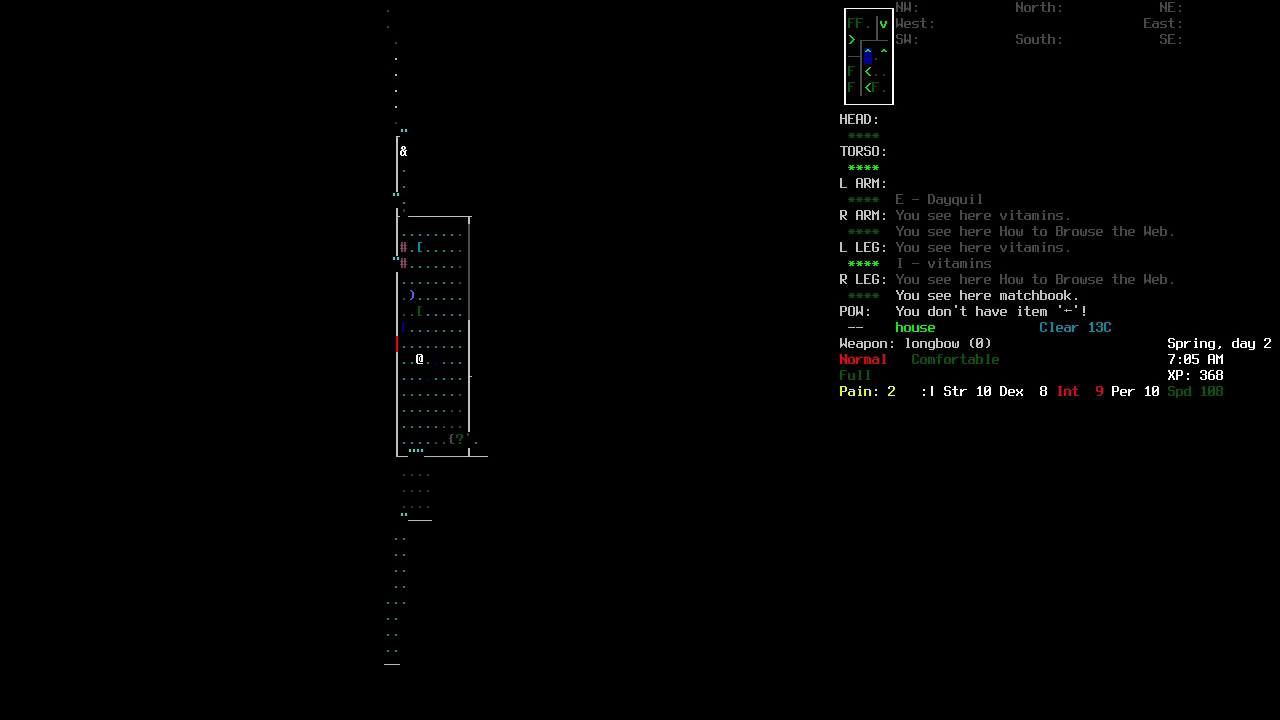
Walk north out of the room, check the refrigerator, and exit onto the road.
key("7")
key("7")
key("8")
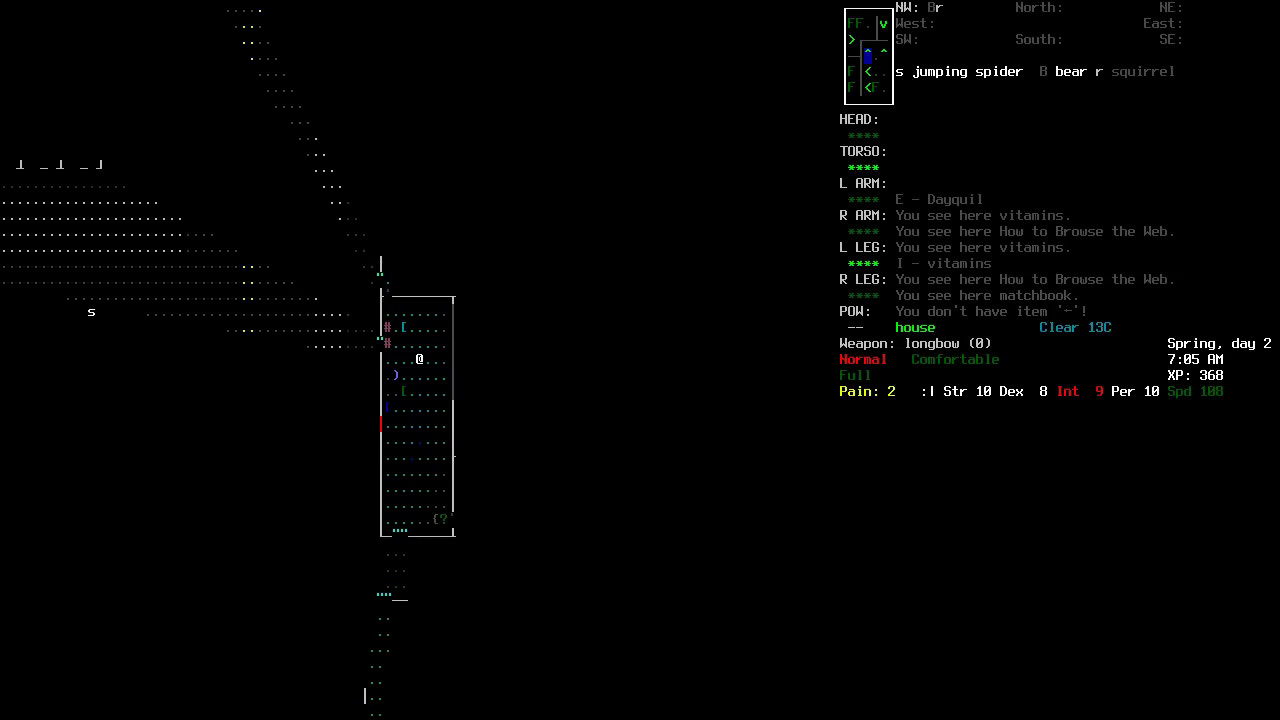
key("8")
key("8")
key("8")
key("6")
key("6")
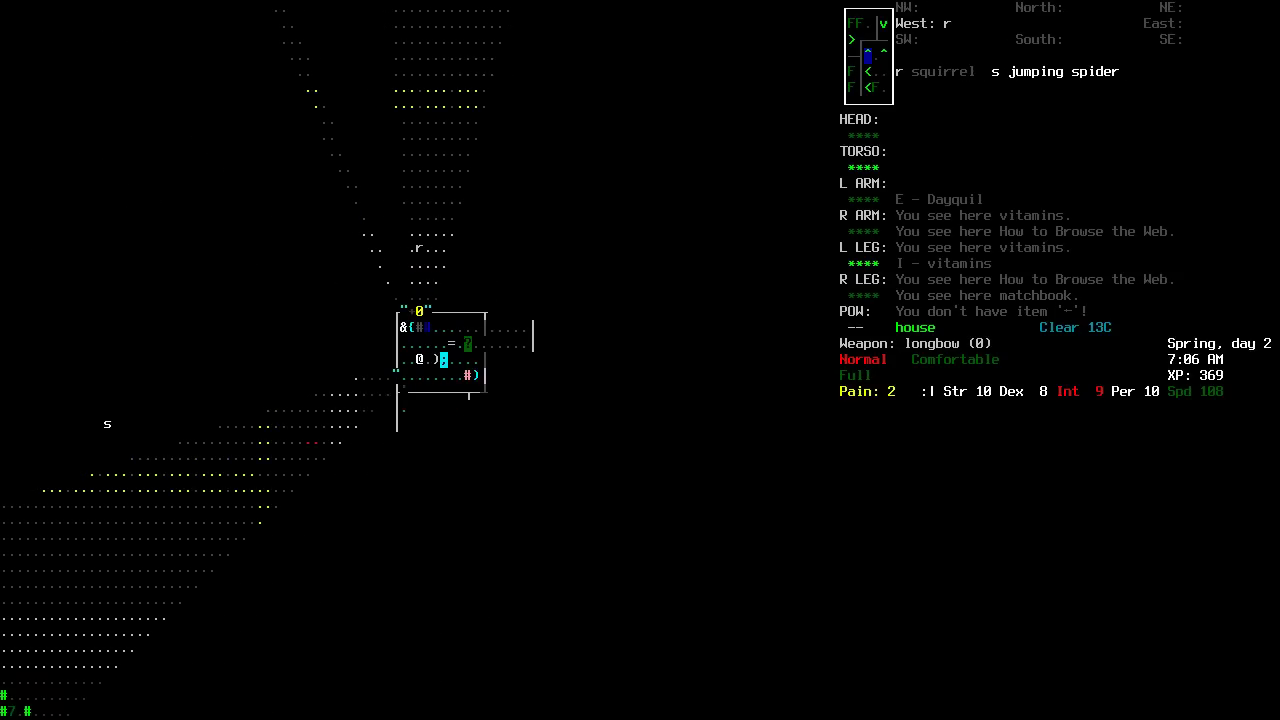
key("1")
key("e")
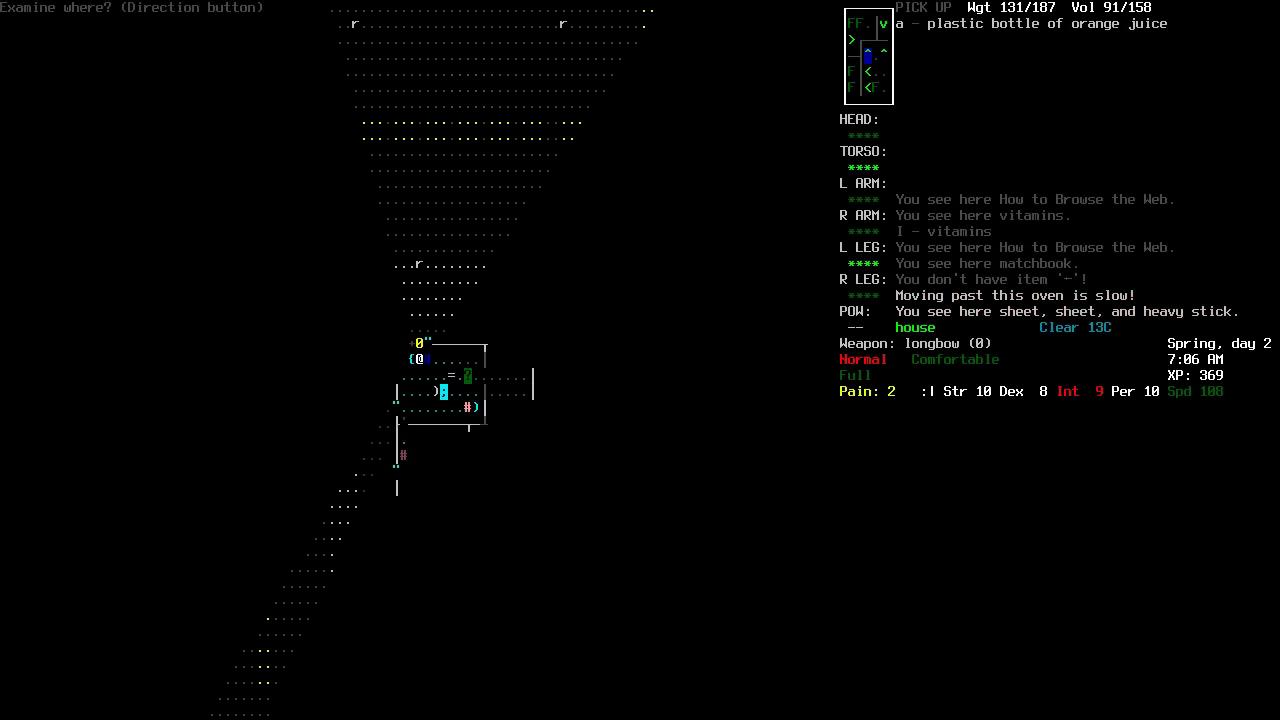
key("Escape")
key("6")
key("2")
key("2")
key("2")
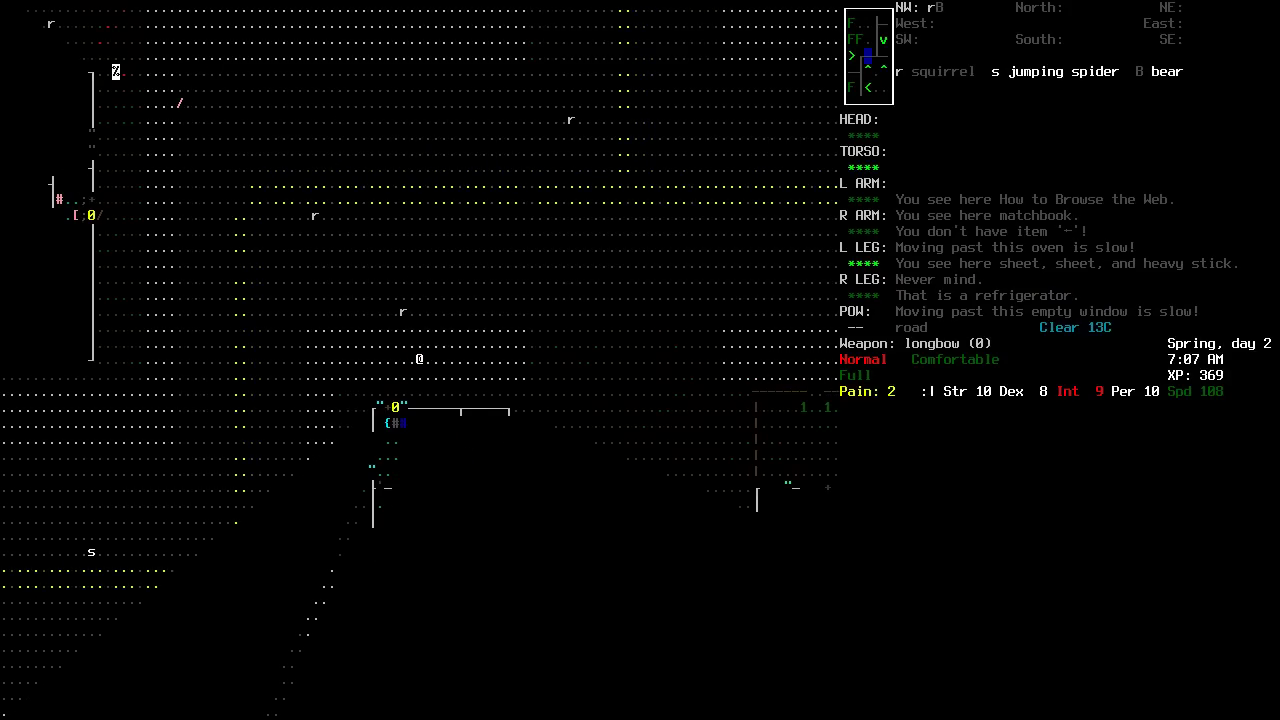
Follow the road east into the next house's yard and try its locked door.
key("6")
key("6")
key("6")
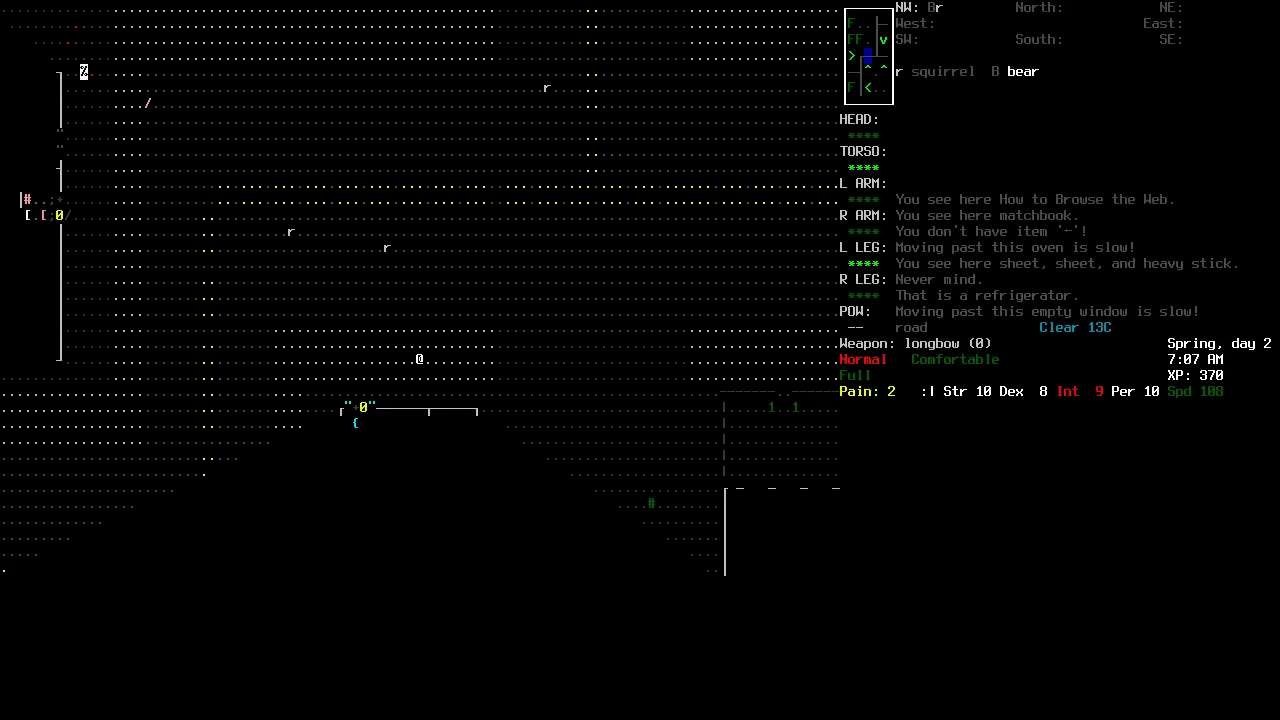
key("6")
key("6")
key("6")
key("6")
key("6")
key("6")
key("6")
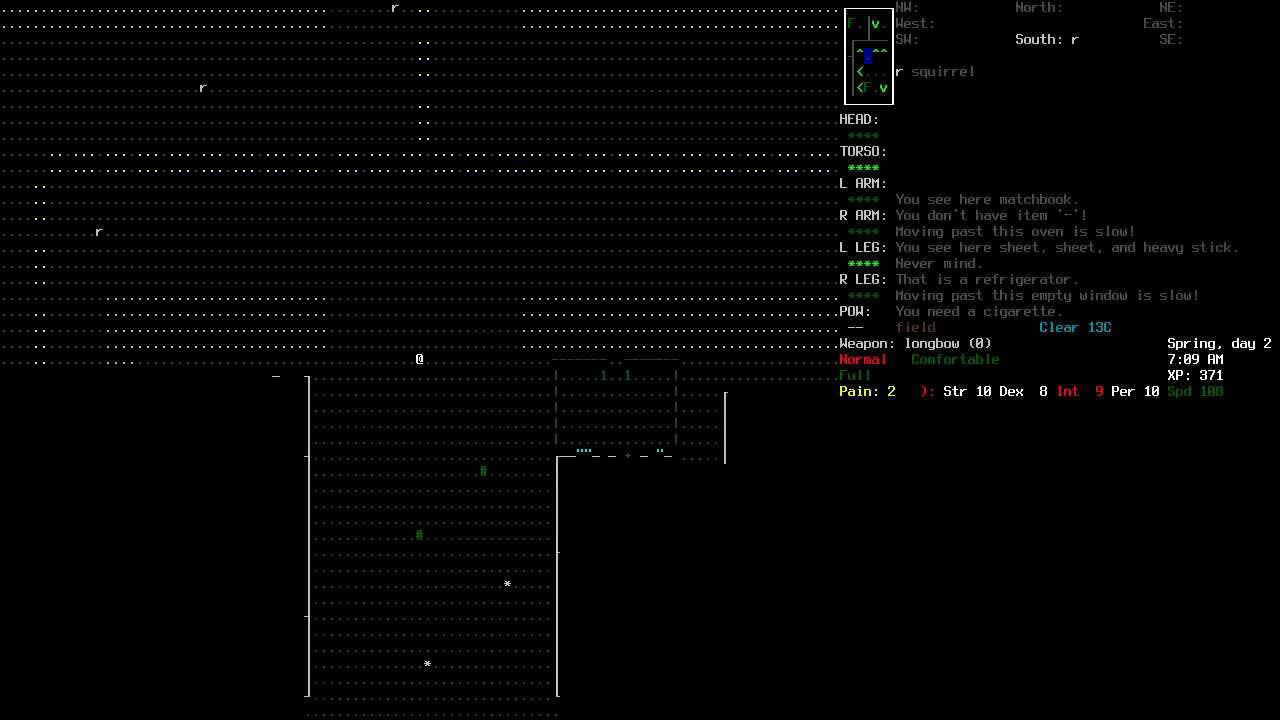
key("6")
key("6")
key("6")
key("6")
key("6")
key("6")
key("6")
key("6")
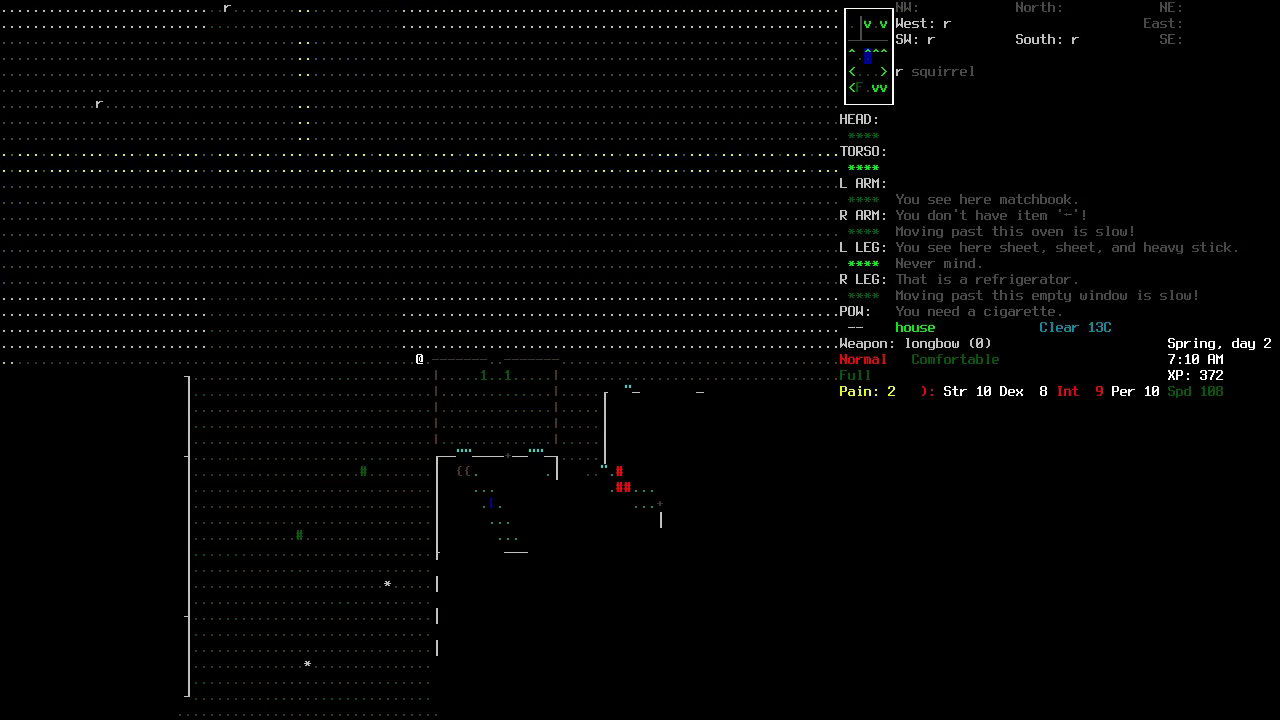
key("3")
key("3")
key("3")
key("3")
key("6")
key("6")
key("6")
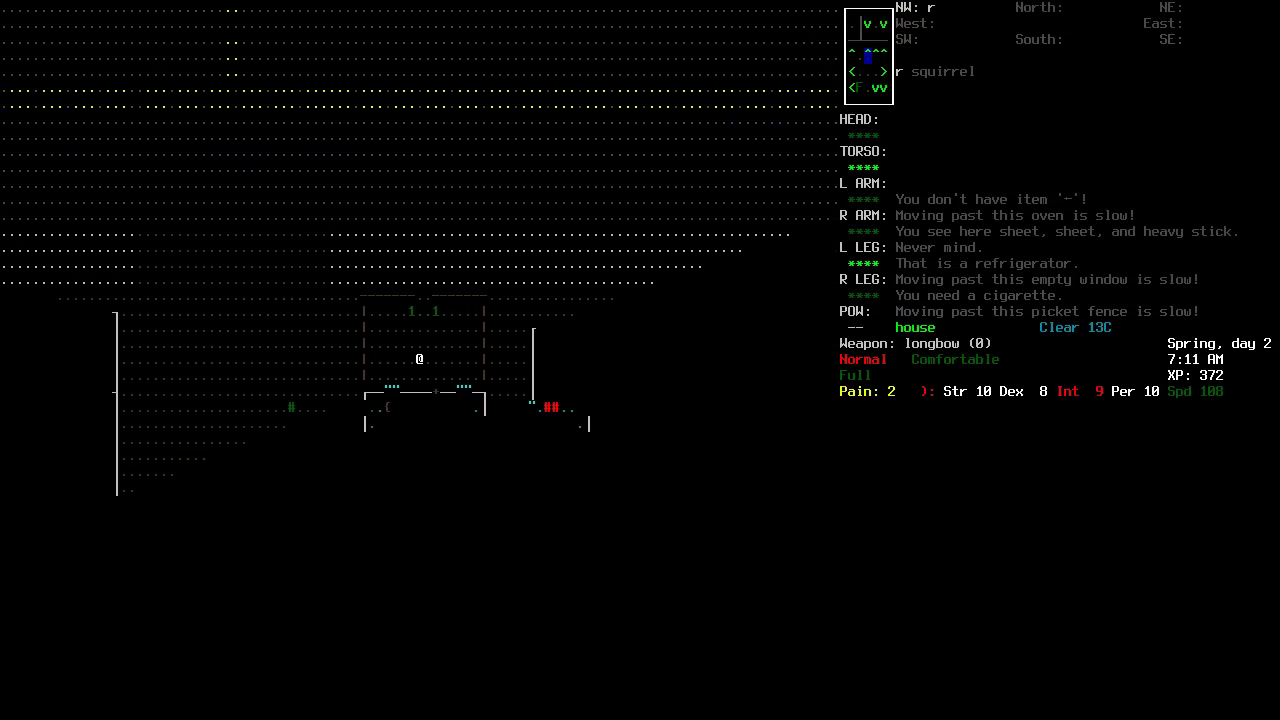
key("2")
key("2")
key("2")
key("6")
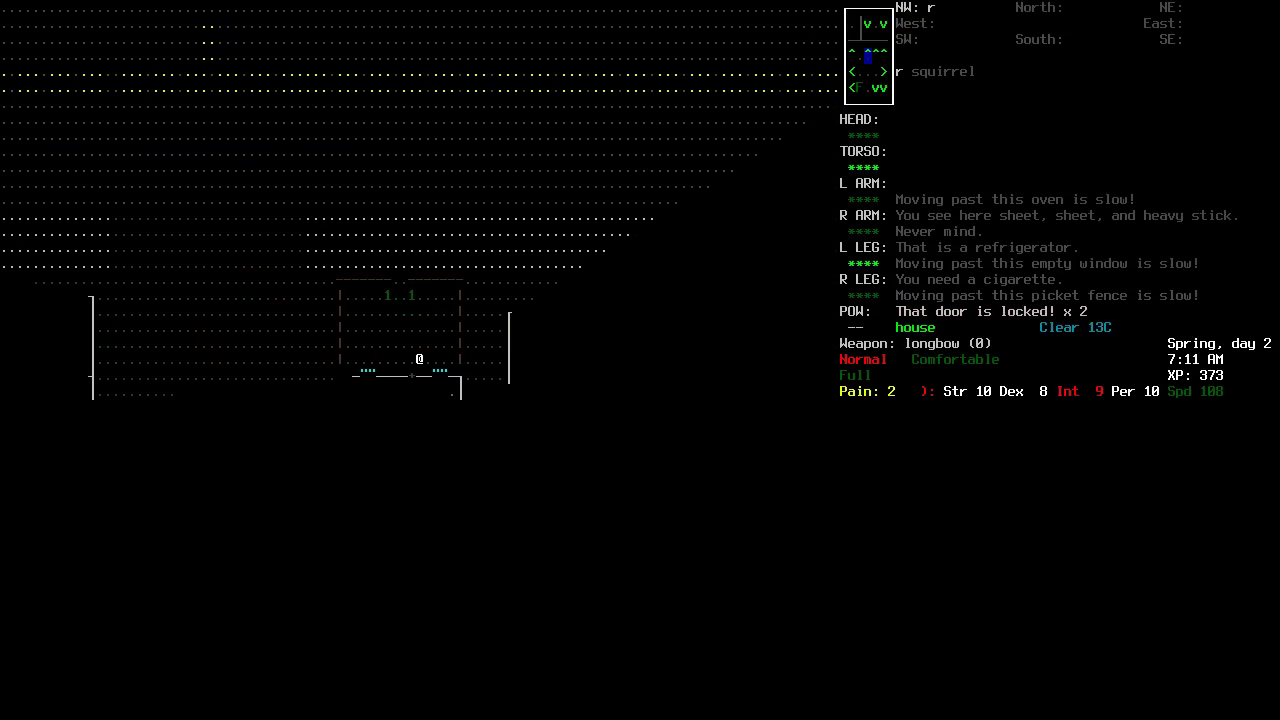
Survey the surrounding area on the overmap, then move east along the house wall.
key("m")
key("8")
key("8")
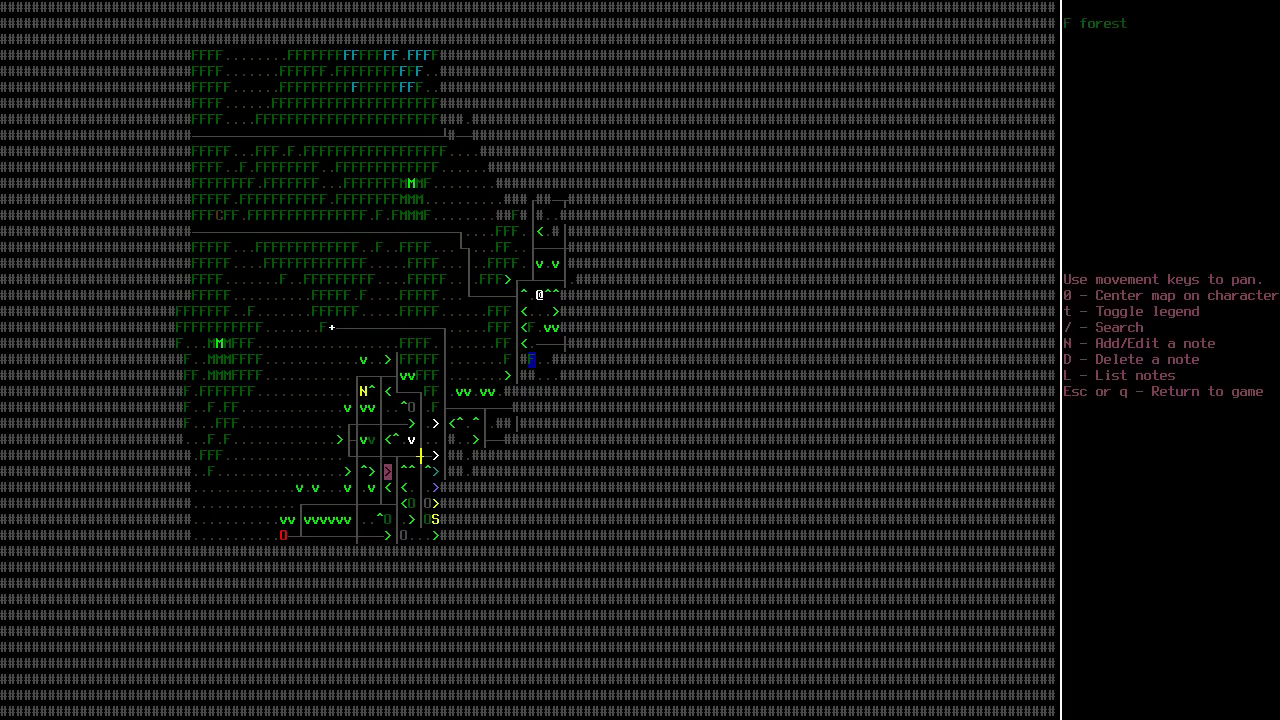
key("7")
key("7")
key("7")
key("7")
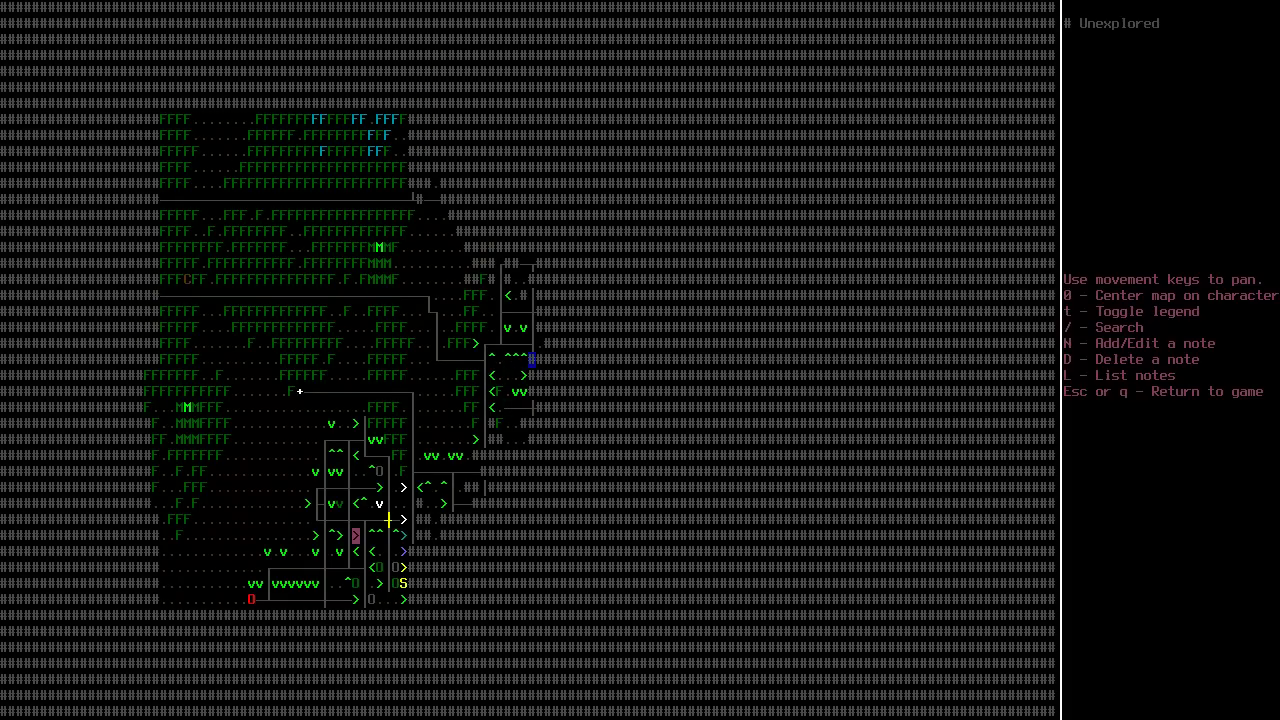
key("Escape")
key("6")
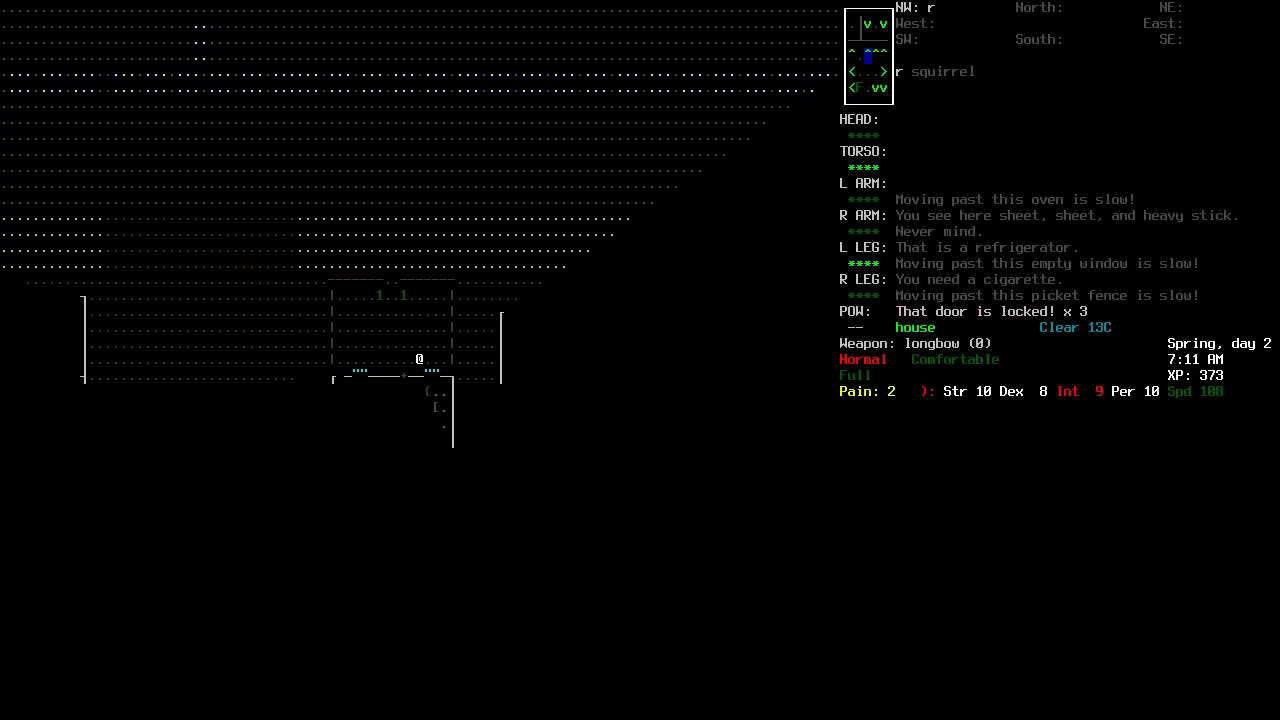
key("6")
Smash the window beside the survivor and start a construction job there.
key("s")
key("2")
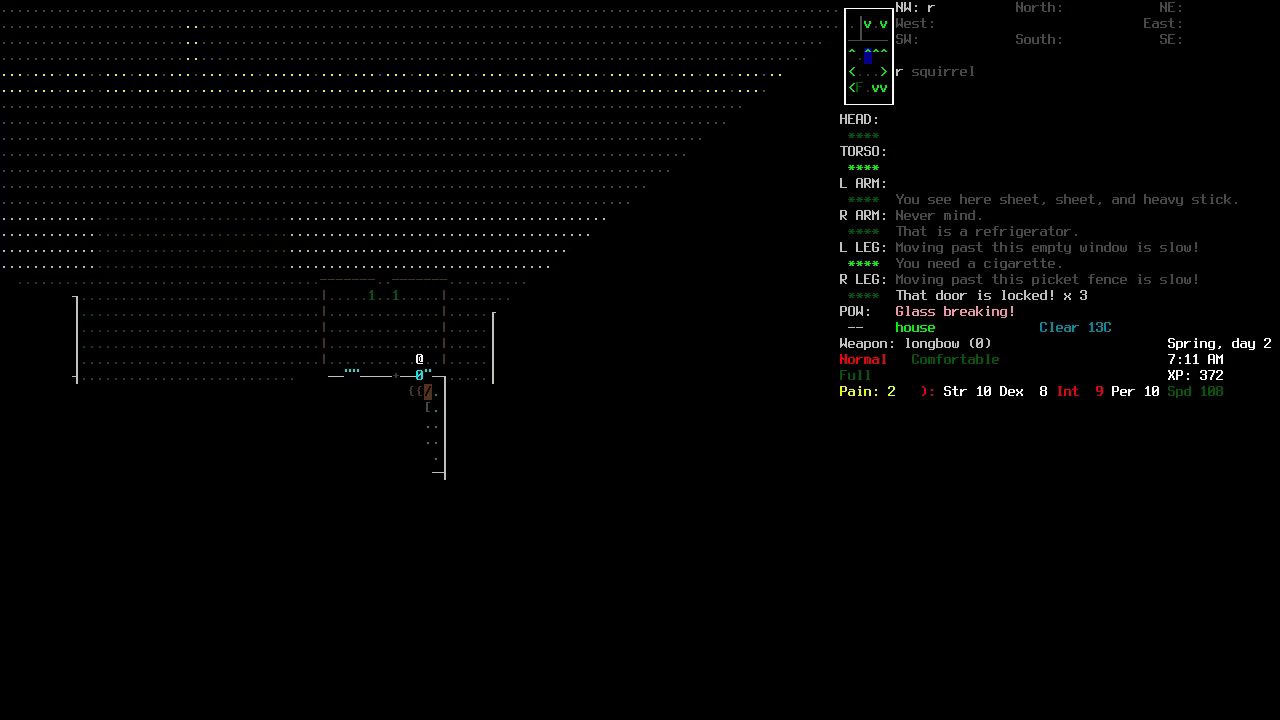
key("*")
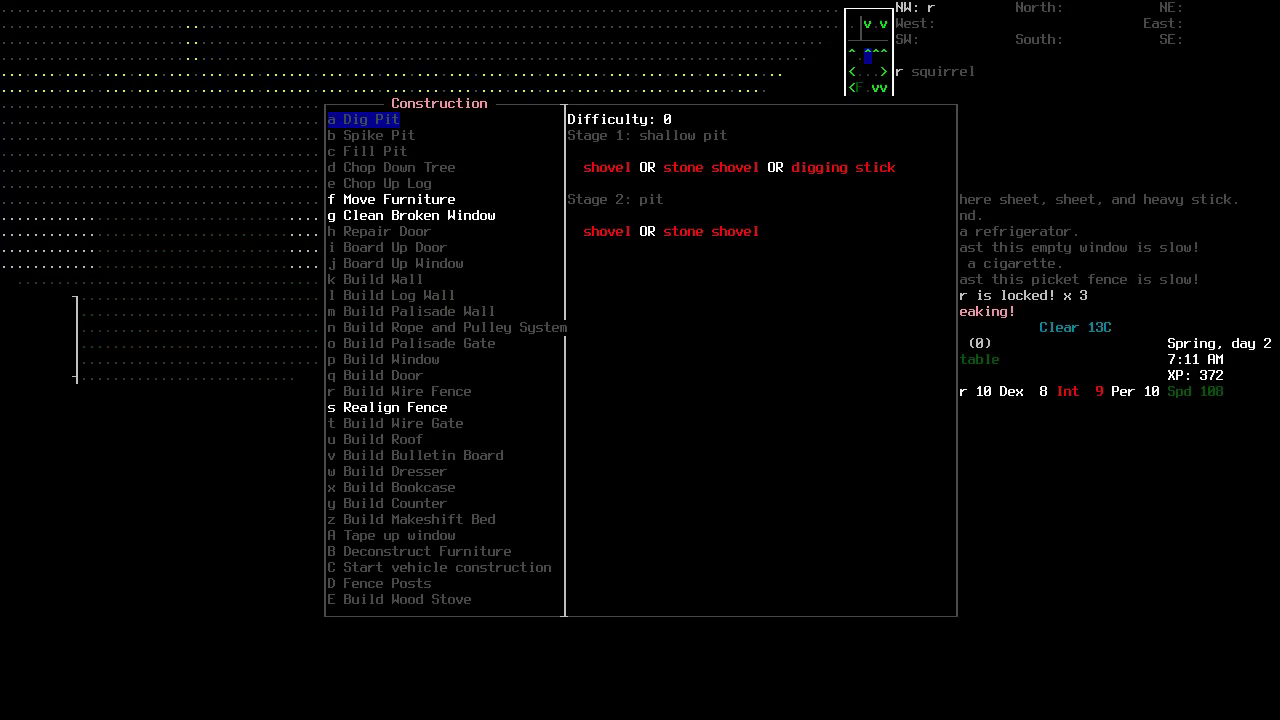
key("g")
key("2")
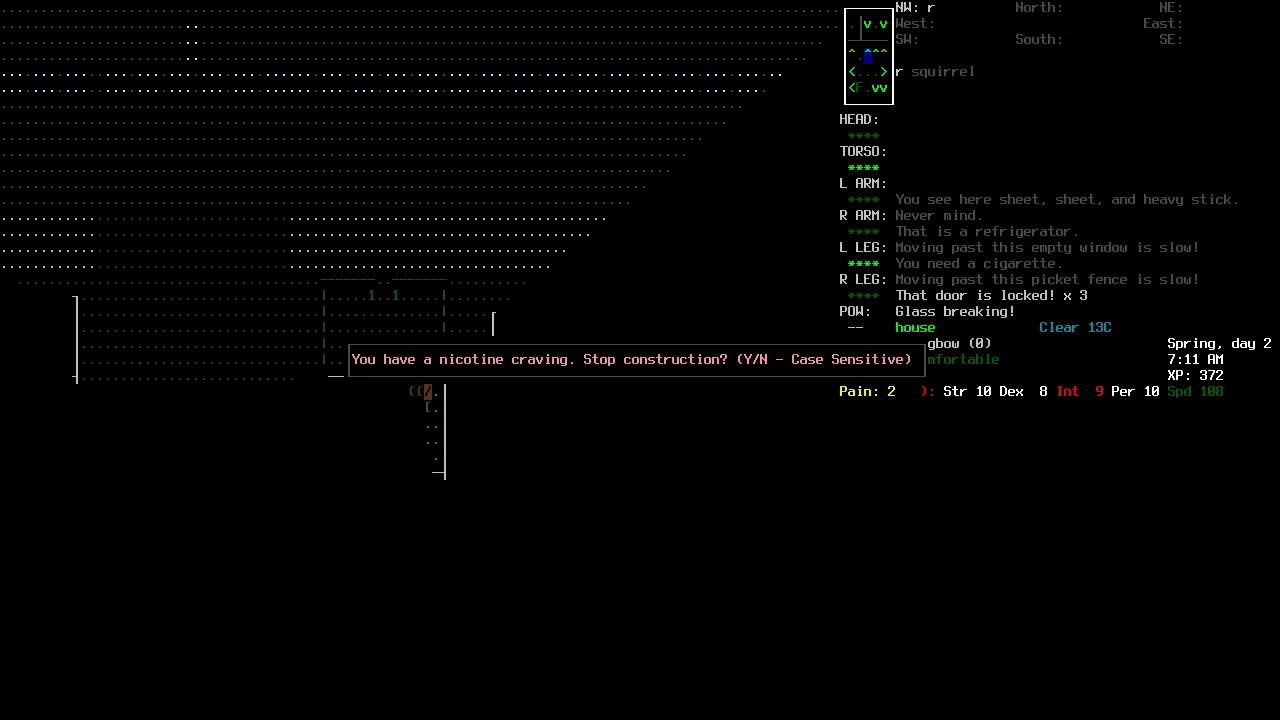
Halt construction over the nicotine craving and smoke a cigarette.
key("N")
key("a")
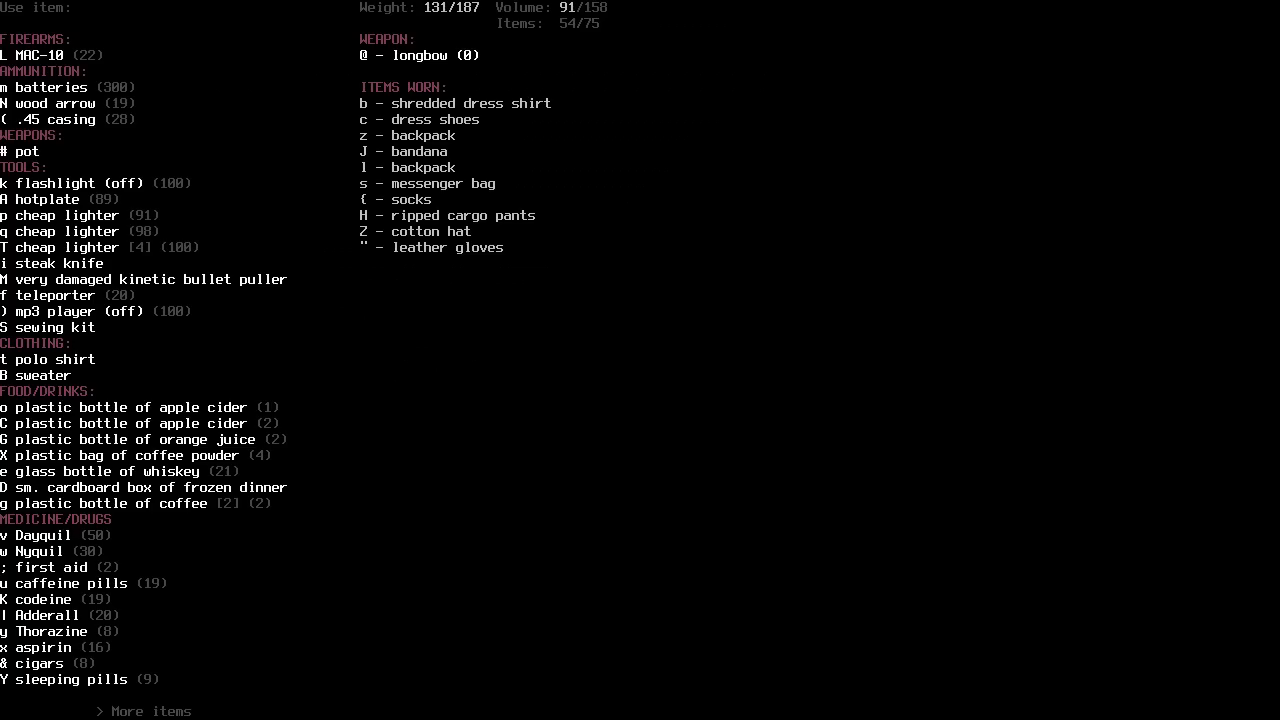
key("Page_Down")
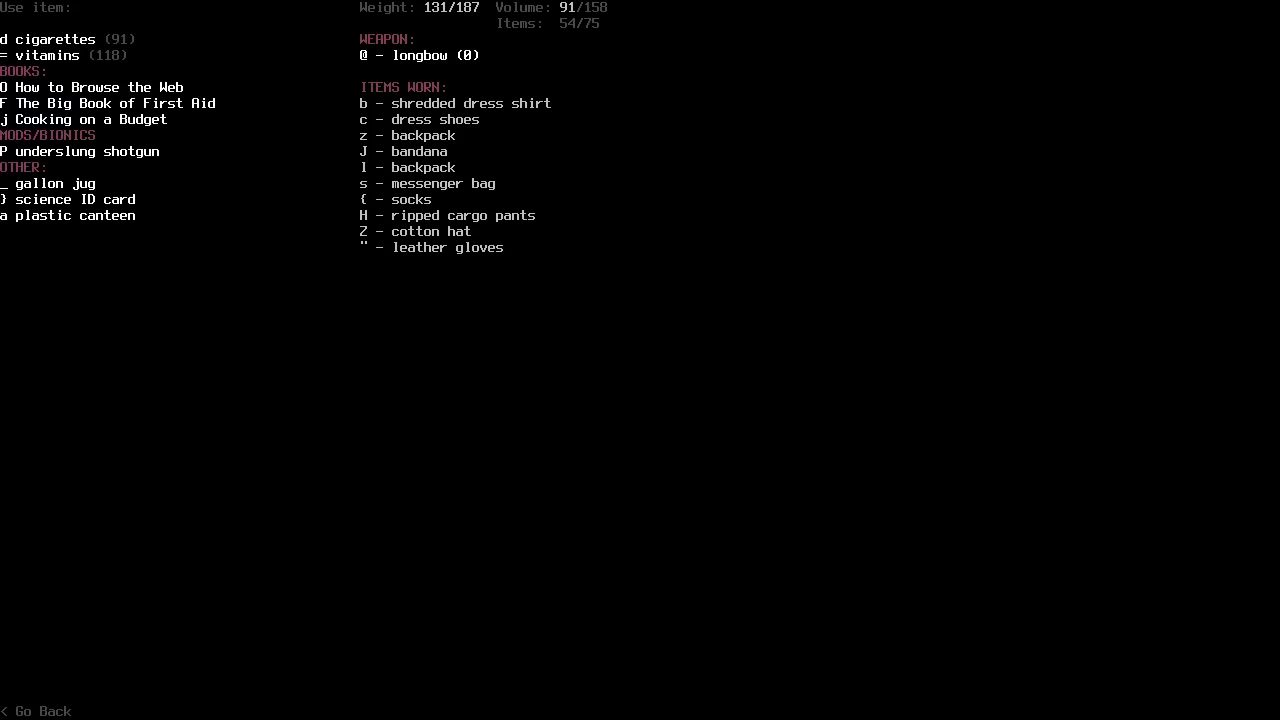
key("d")
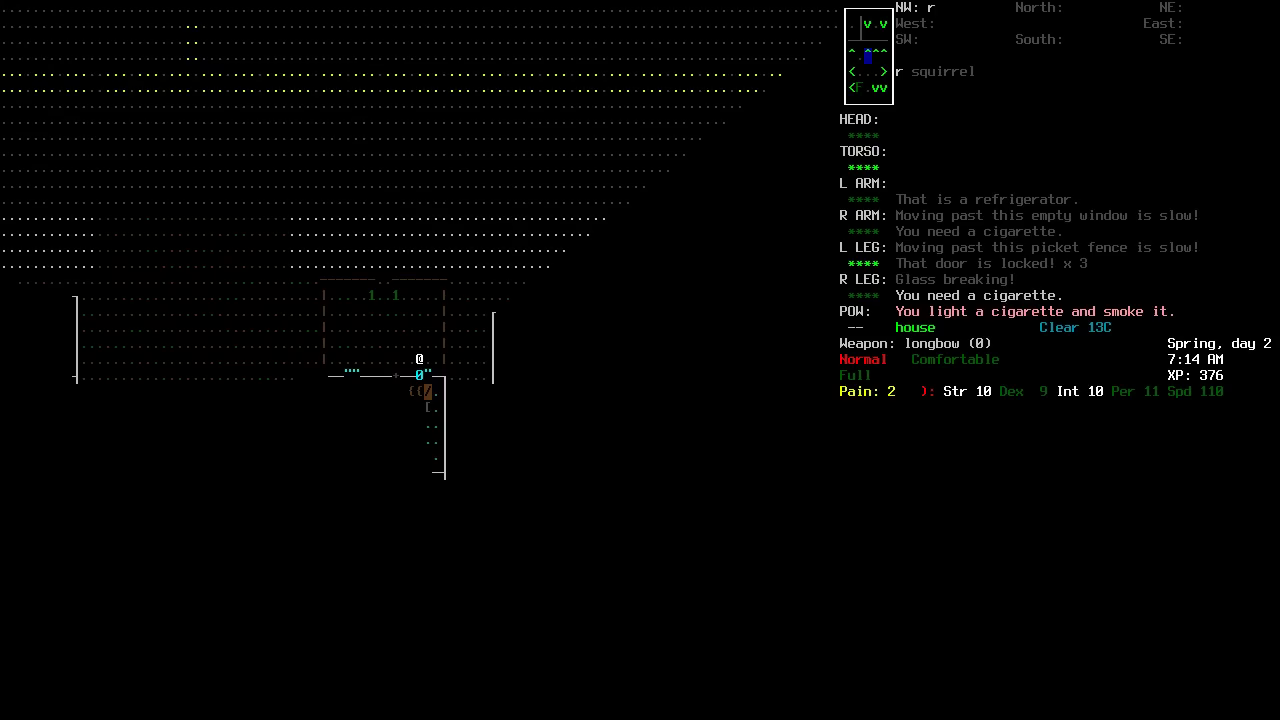
Resume the window construction job and climb through the empty window into the house.
key("asterisk")
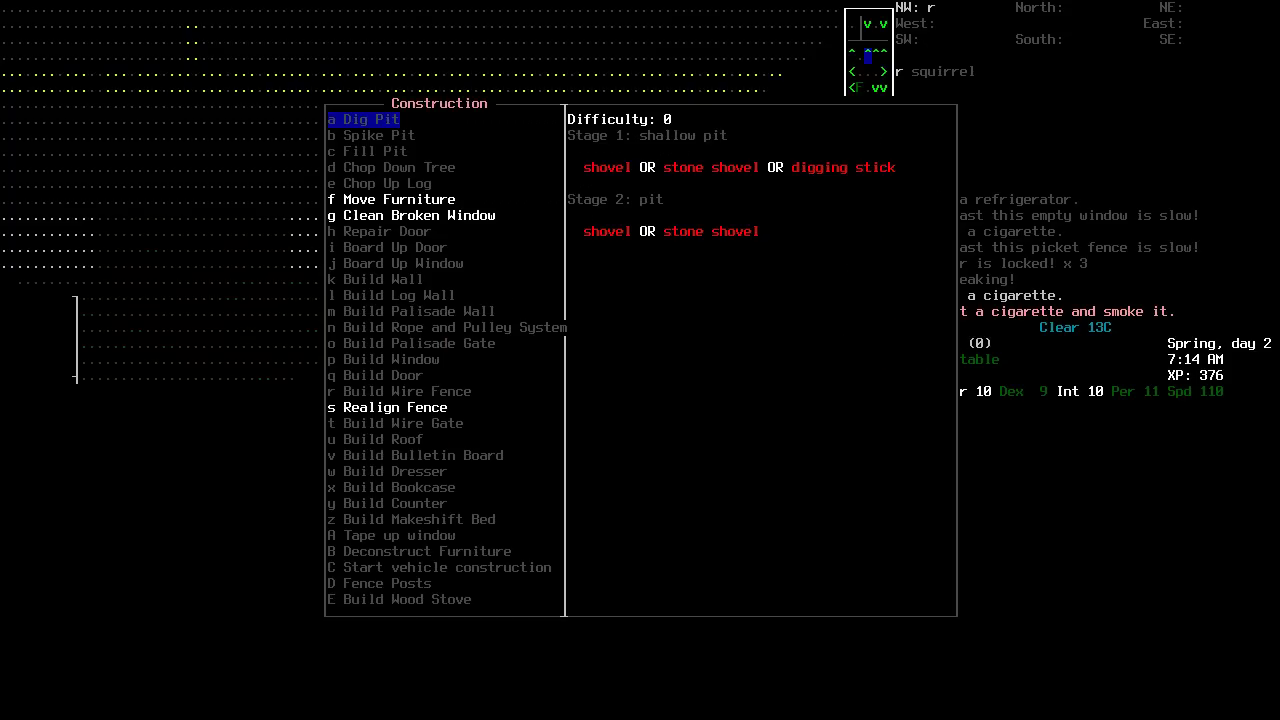
key("g")
key("Left")
key("Y")
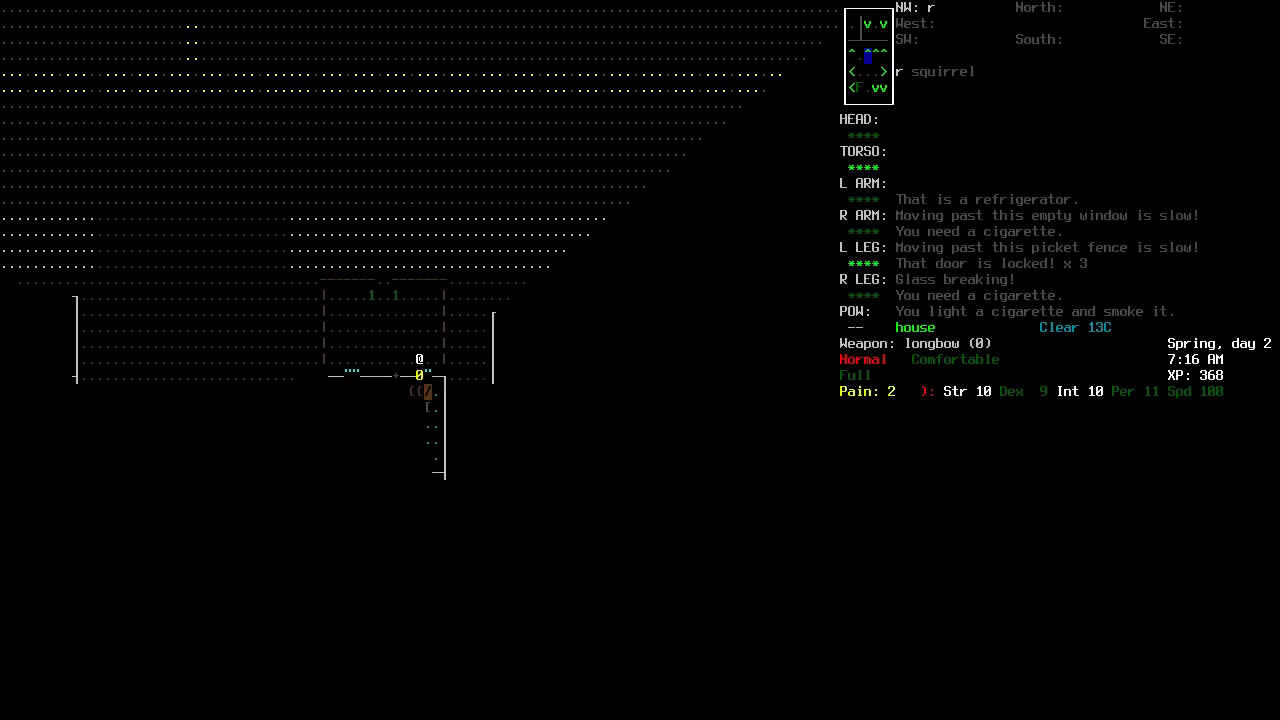
key("Down")
key("Down")
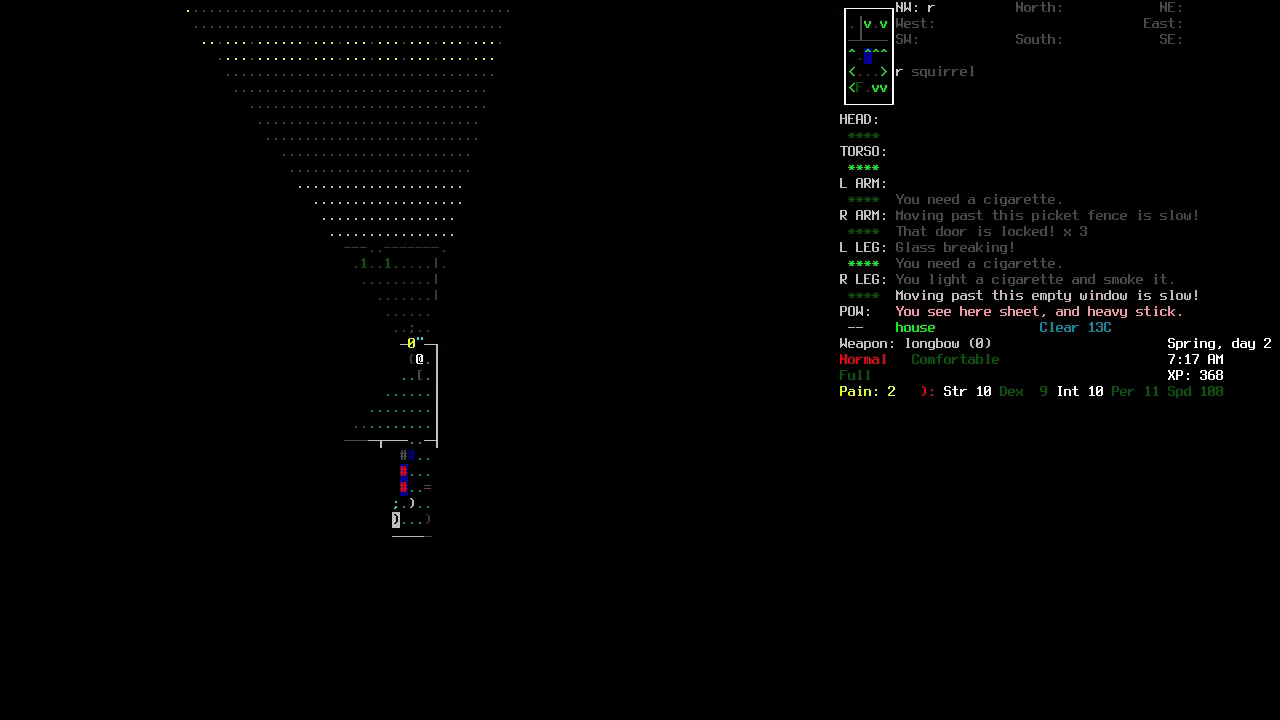
key("Down")
key("Down")
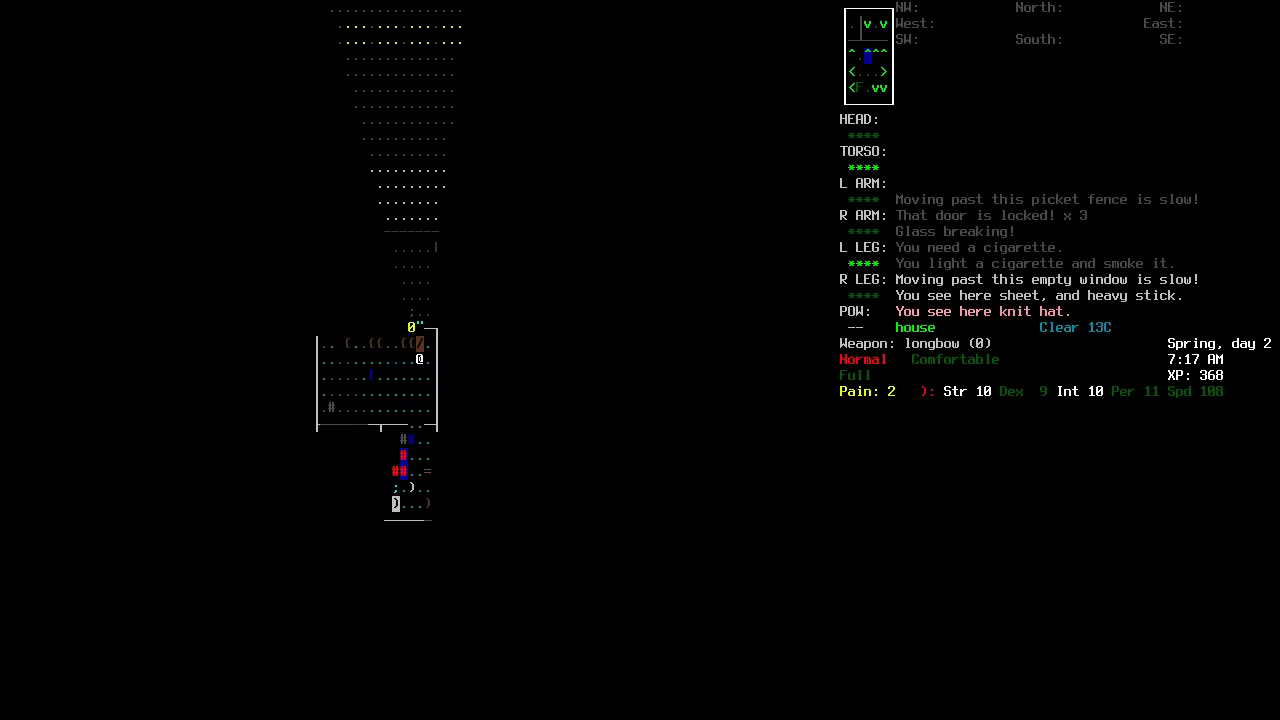
Review carried items, then craft a wood arrow from the weapon recipes.
key("i")
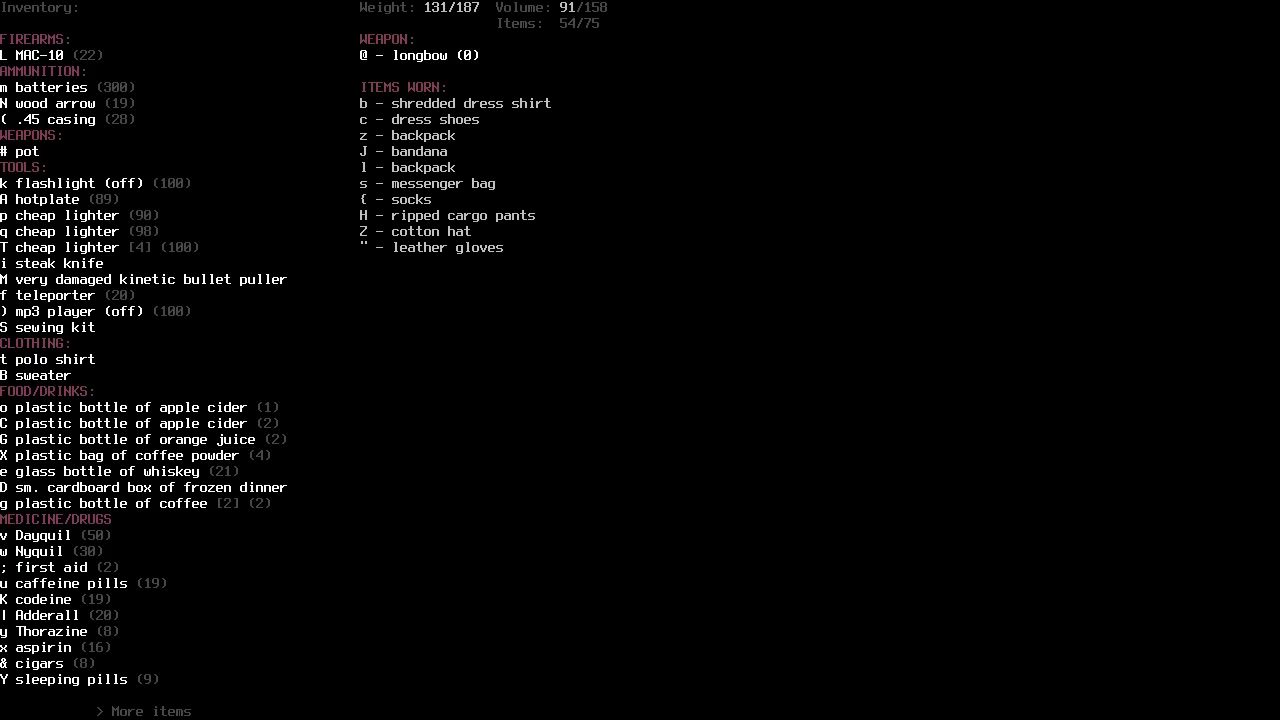
key("Escape")
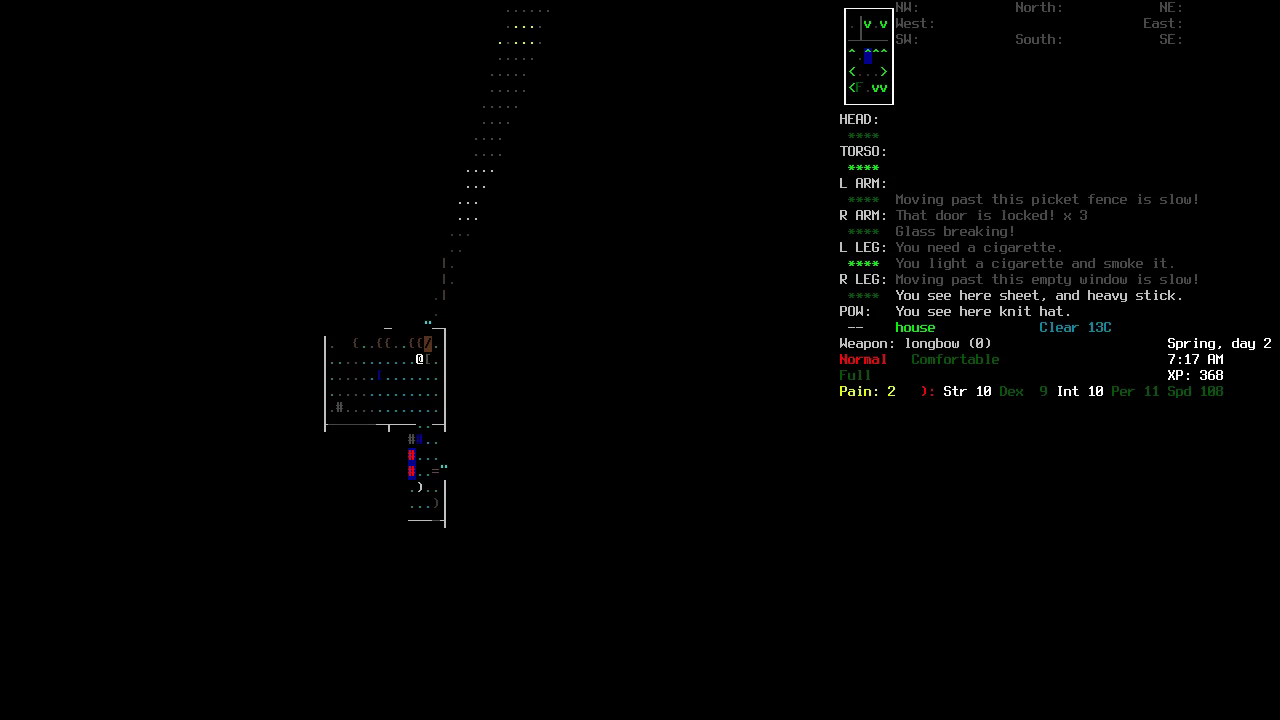
key("&")
key("Left")
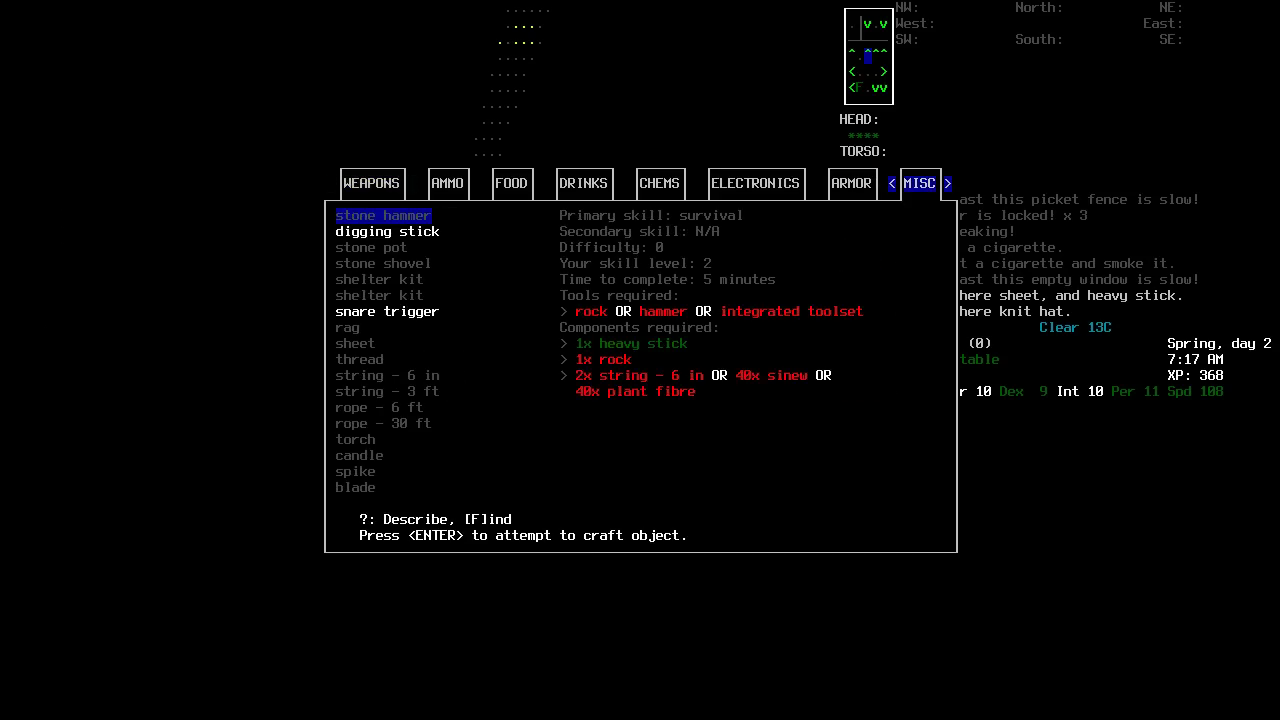
key("Left")
key("Right")
key("Right")
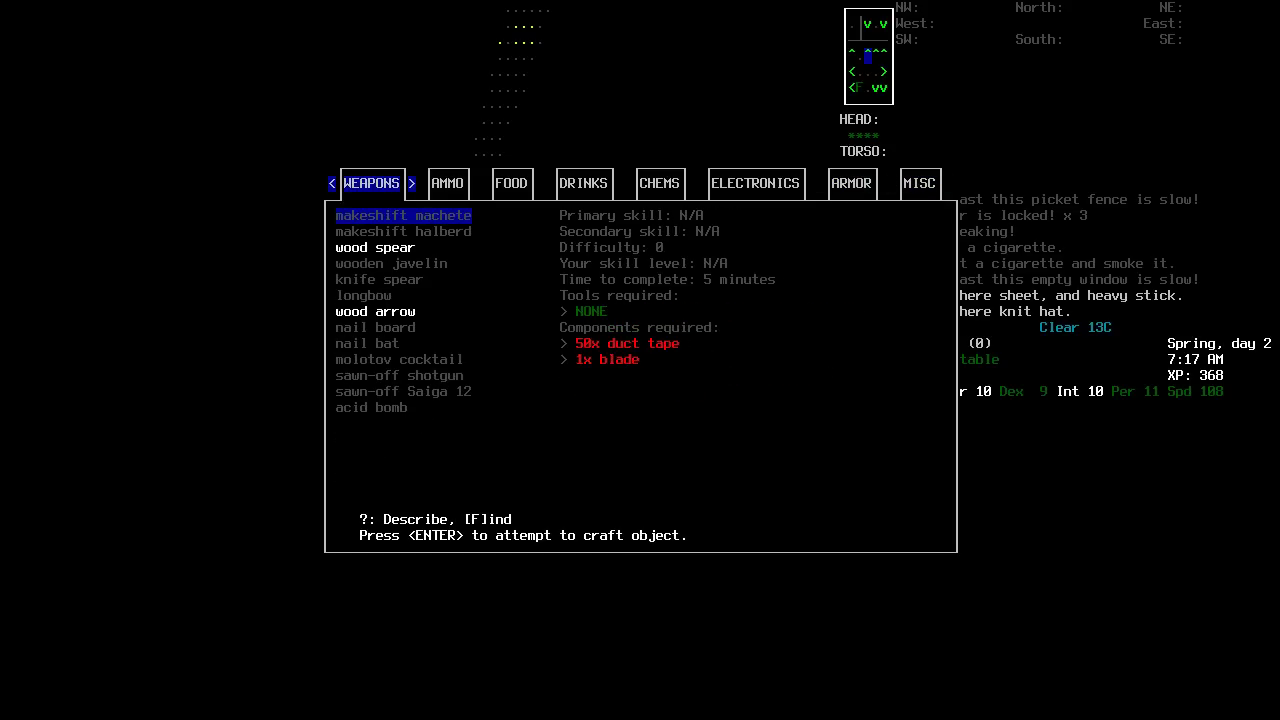
key("Down")
key("Down")
key("Down")
key("Down")
key("Down")
key("Down")
key("Up")
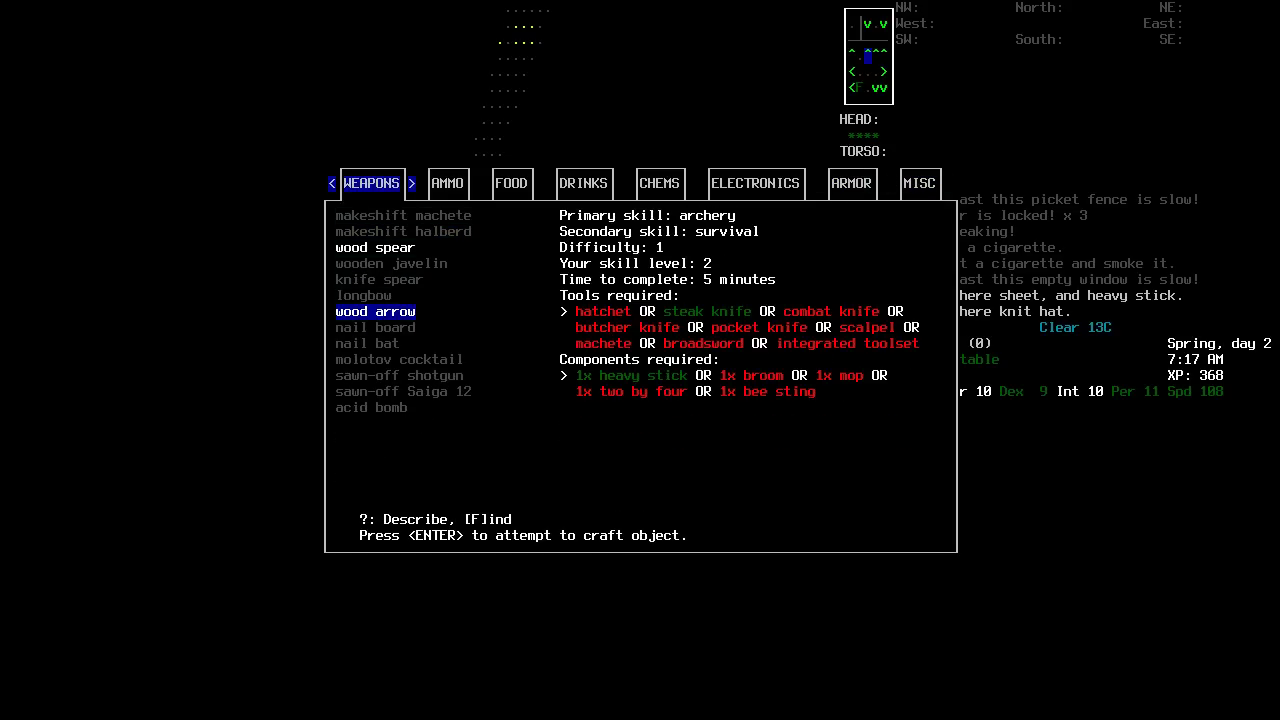
key("Return")
Cross the room southwest and locate the hotplate and batteries in the nearby-items list.
key("Down")
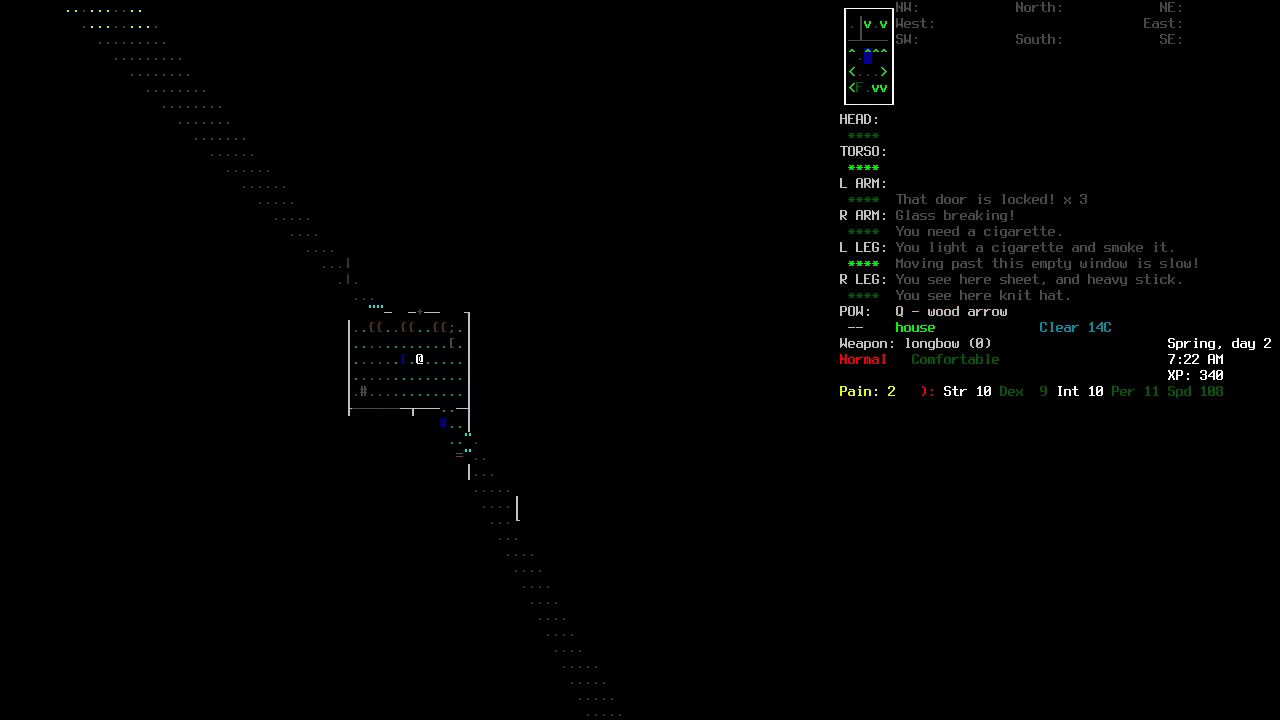
key("Down")
key("Left")
key("Left")
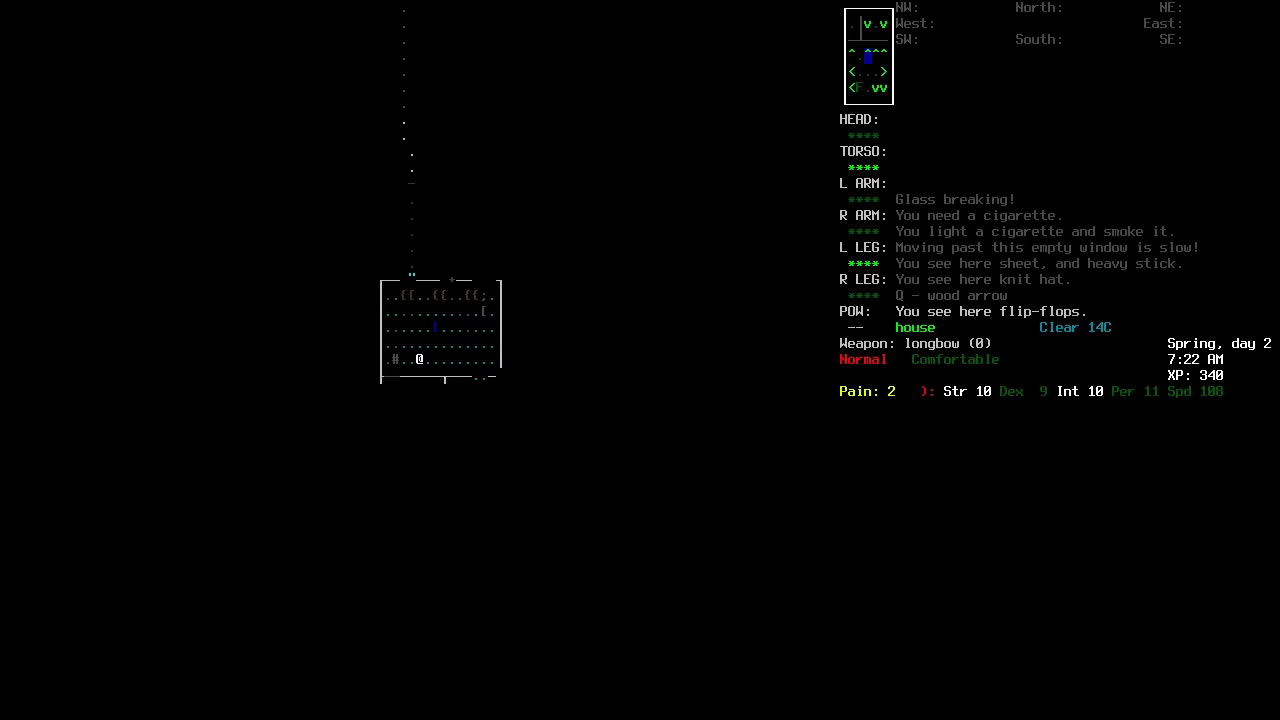
key("Left")
key("Left")
key("Left")
key("Left")
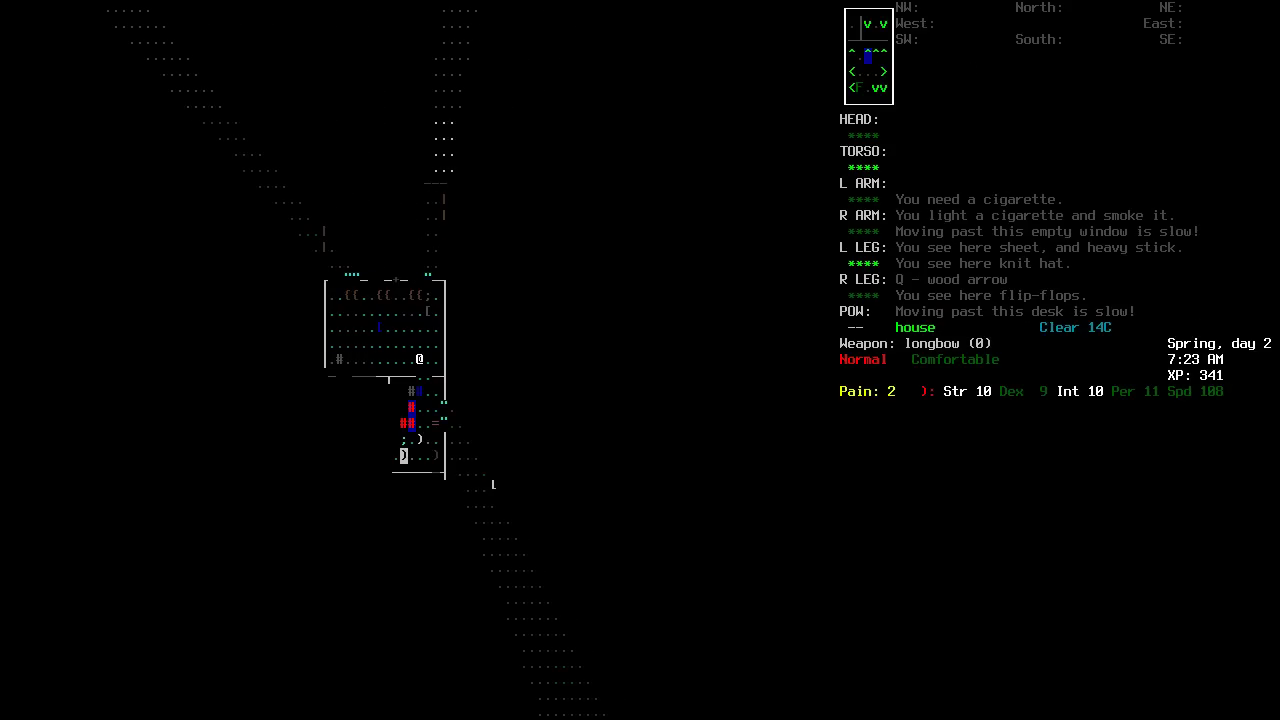
key("Left")
key("V")
key("Down")
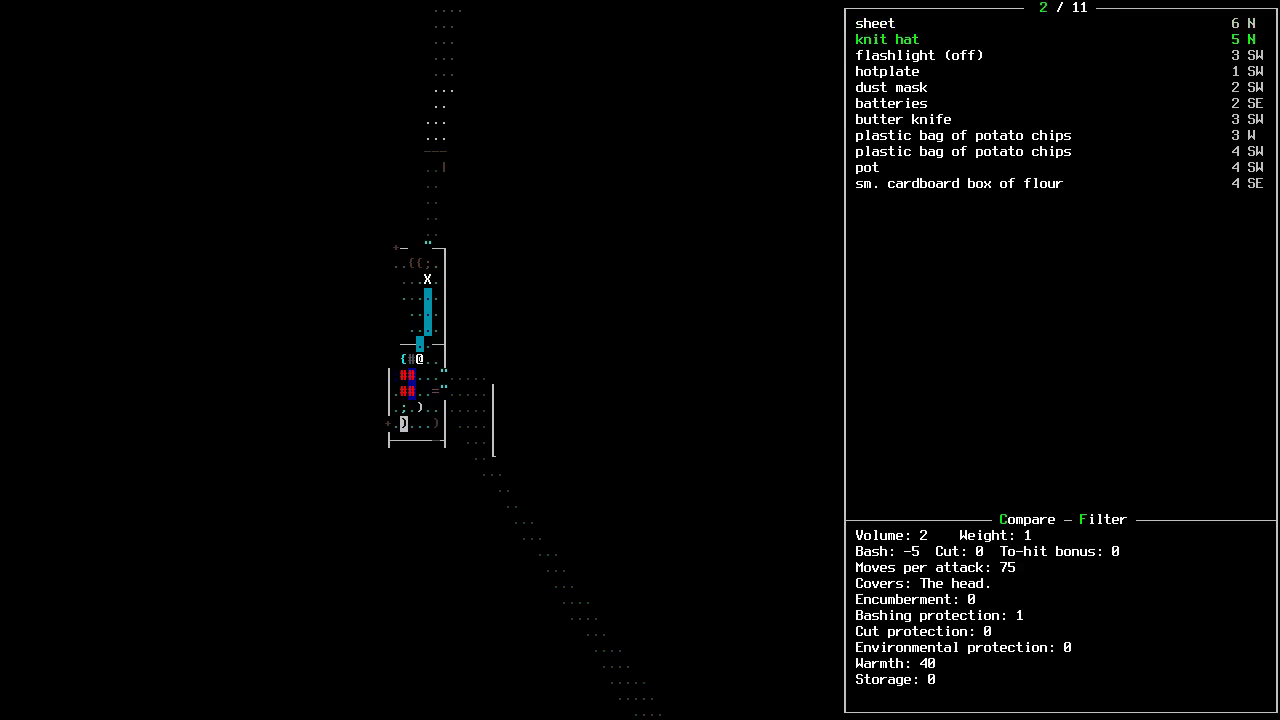
key("Down")
key("Down")
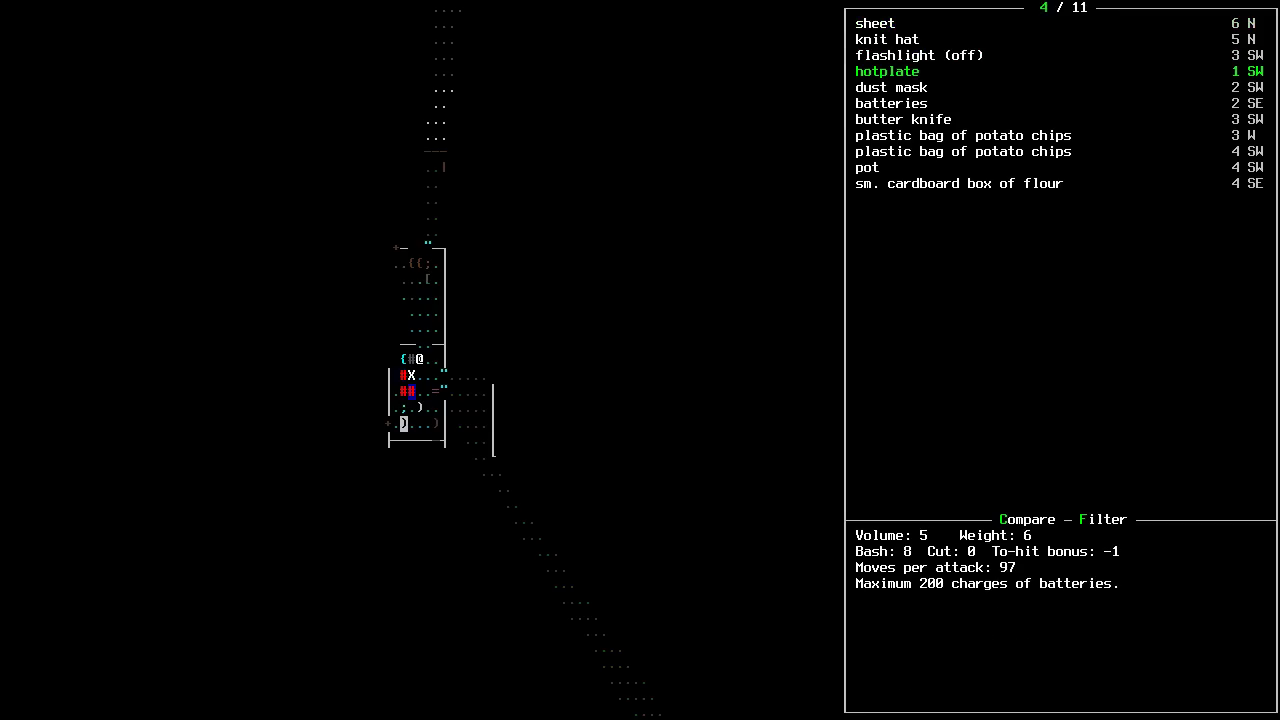
key("Down")
key("Down")
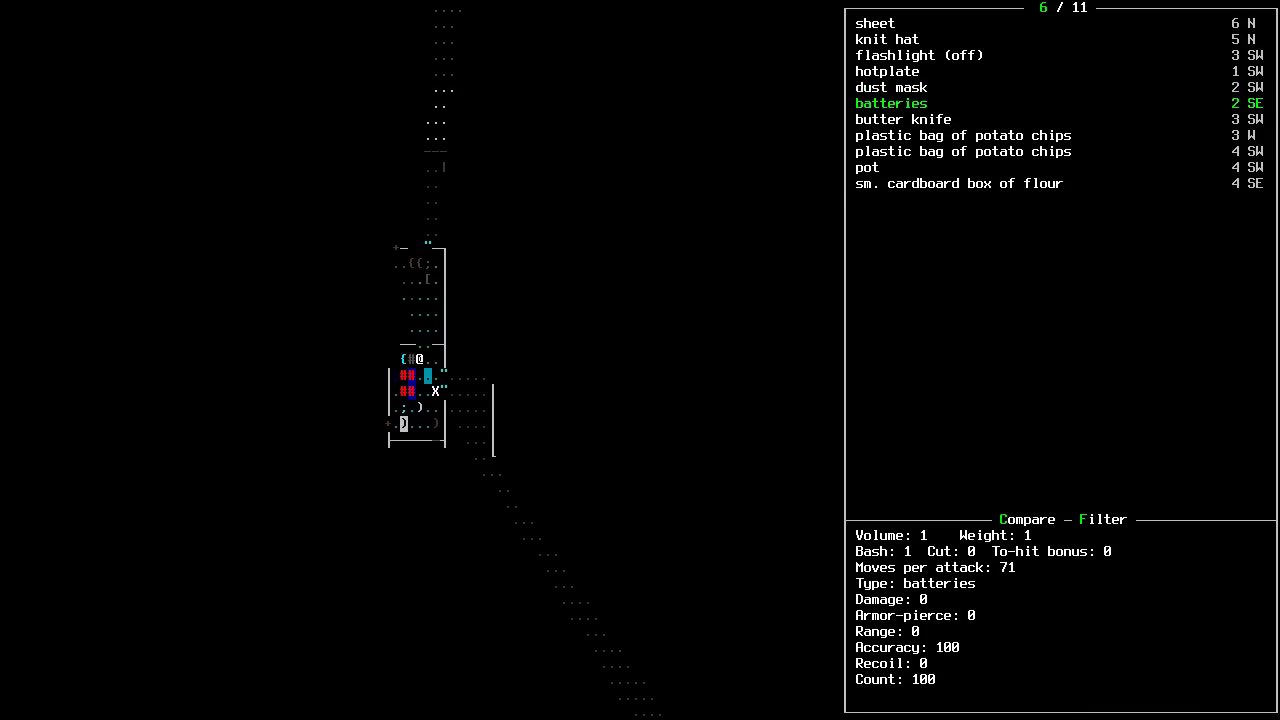
key("Escape")
Pick up the batteries and reload the hotplate with them.
key("n")
key("n")
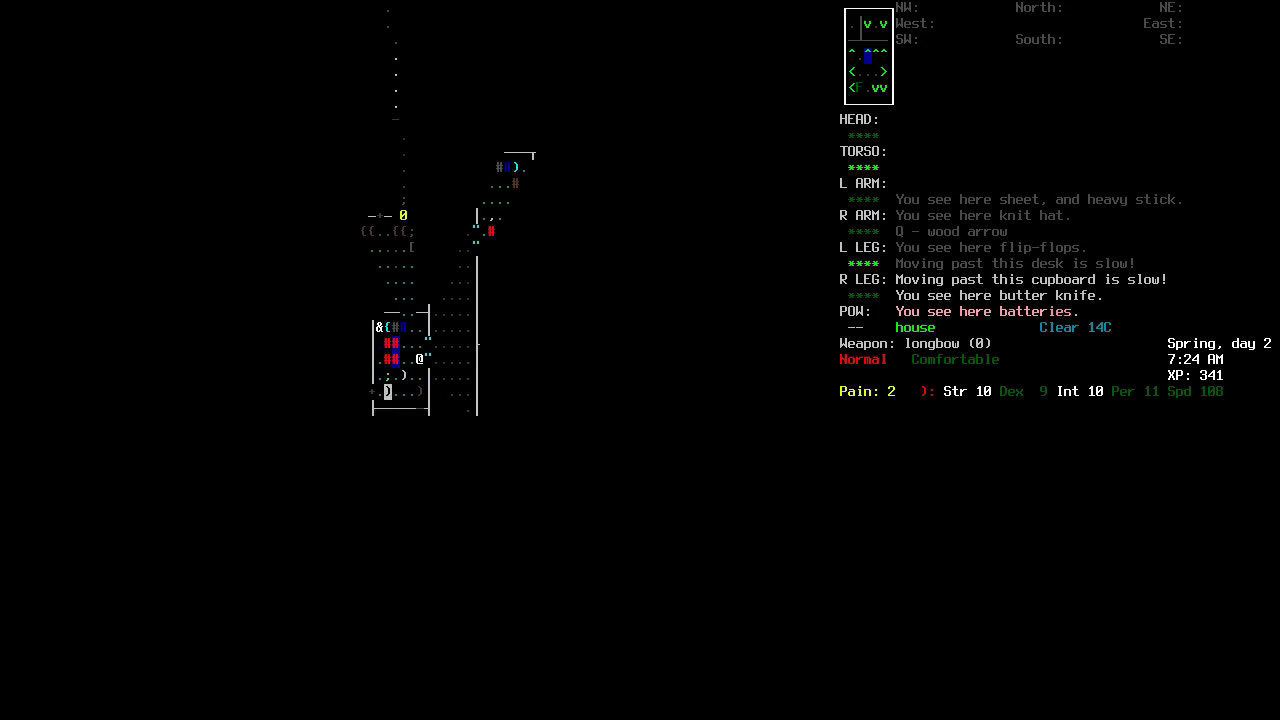
key("n")
key("i")
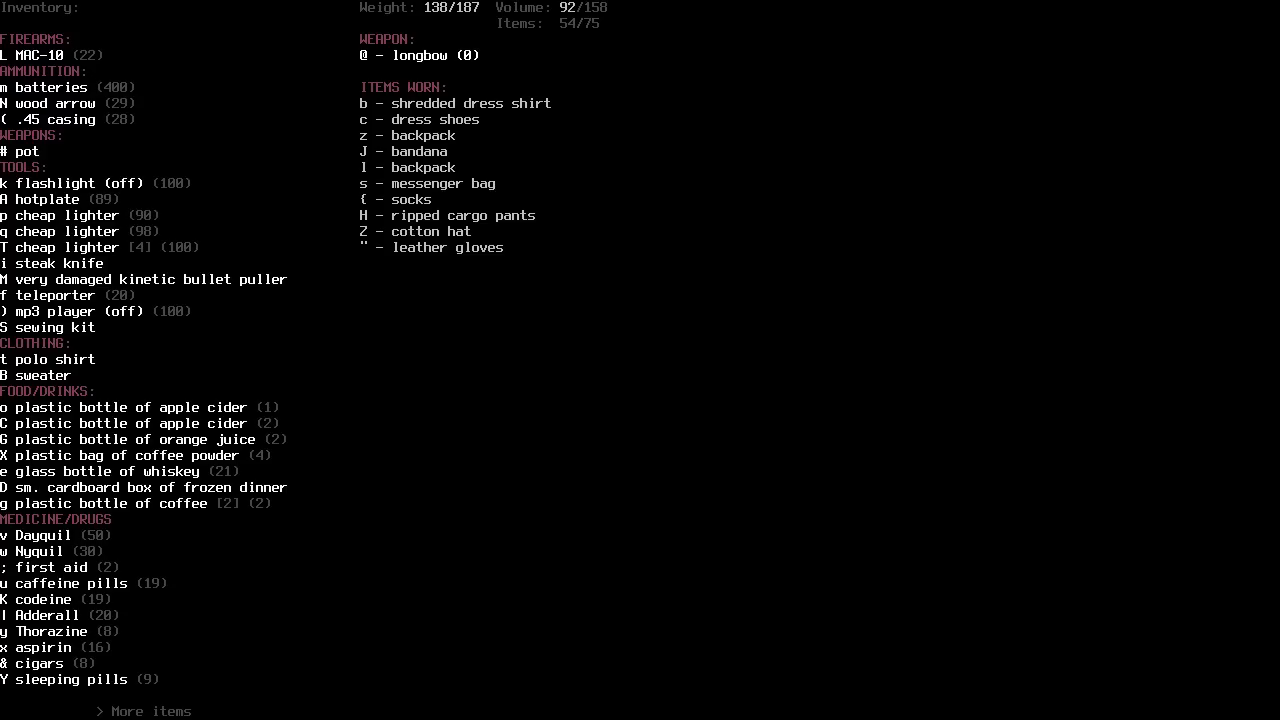
key("A")
key("r")
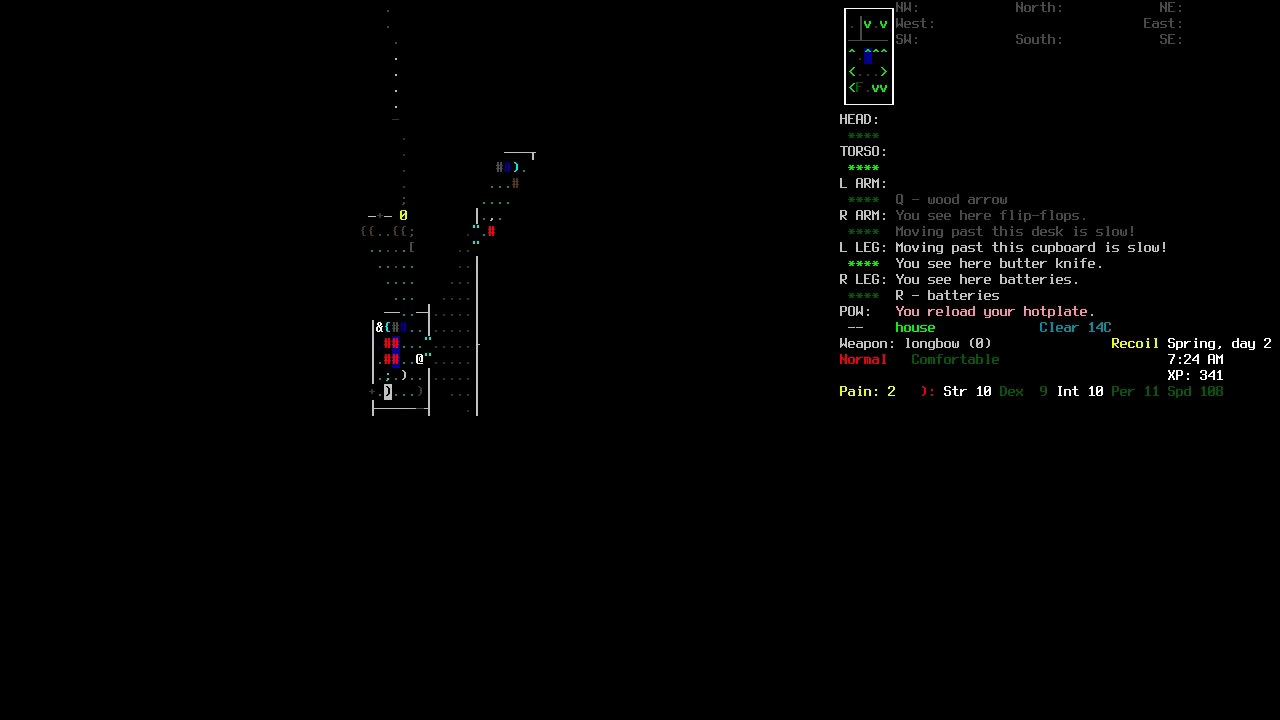
Walk west into the next room toward the dresser.
key("h")
key("h")
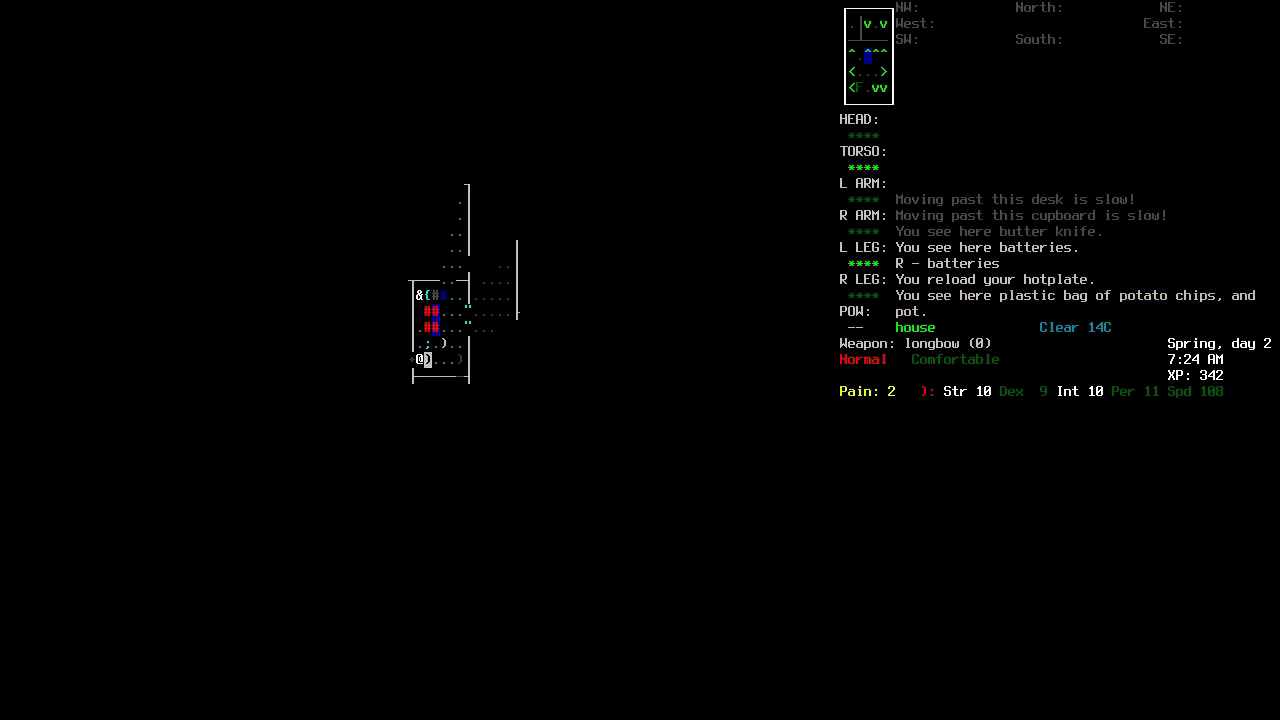
key("h")
key("h")
key("y")
Compare the dresser's cargo pants with the worn ripped cargo pants, taking nothing.
key("y")
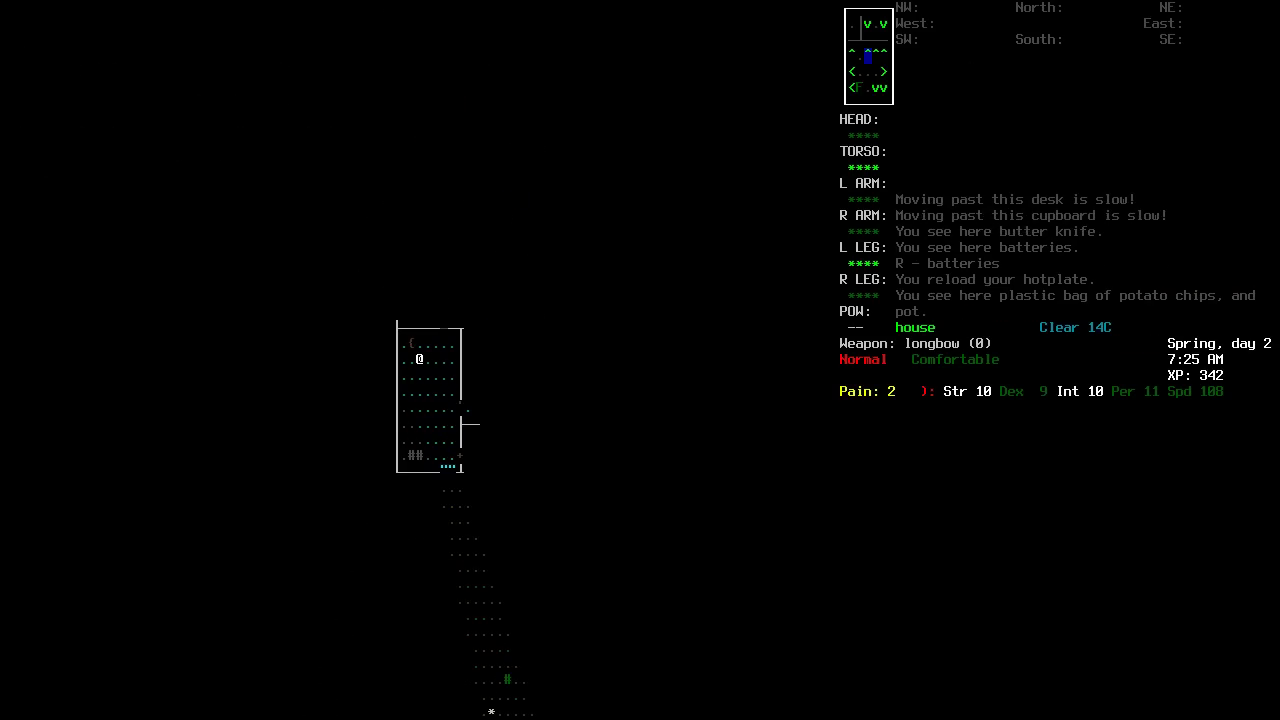
key("y")
key("e")
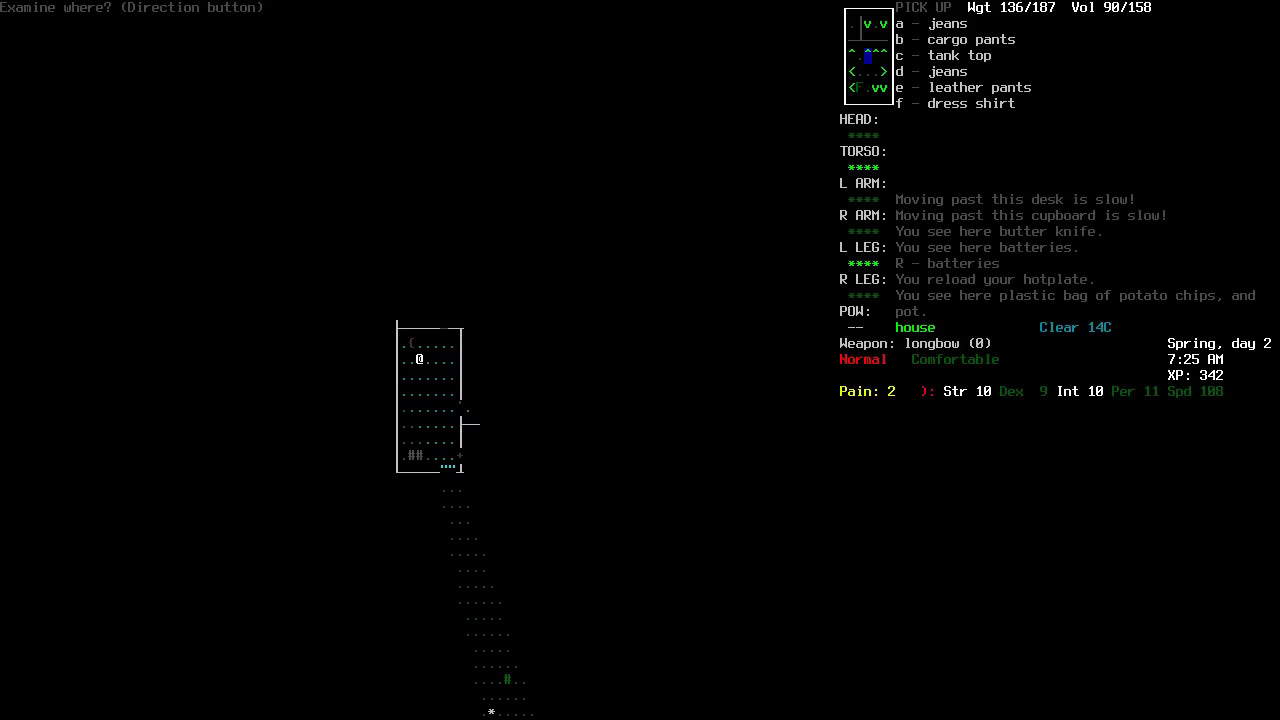
key("b")
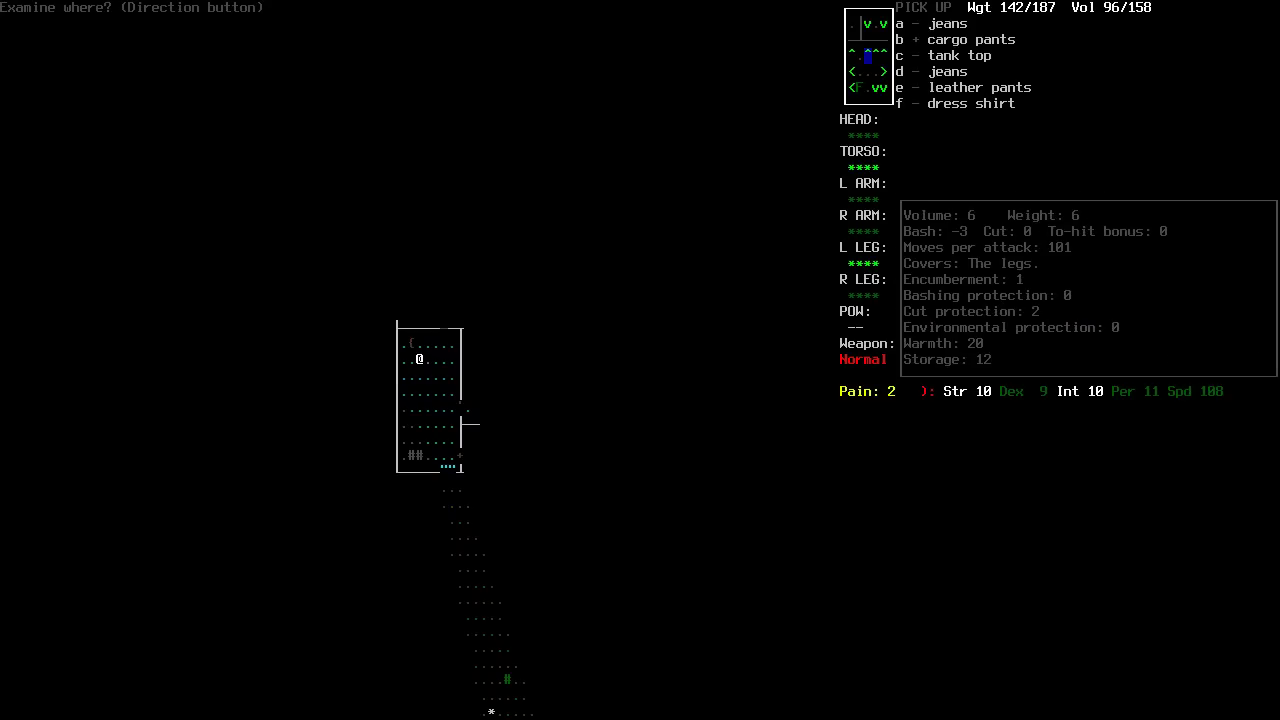
key("b")
key("Escape")
key("i")
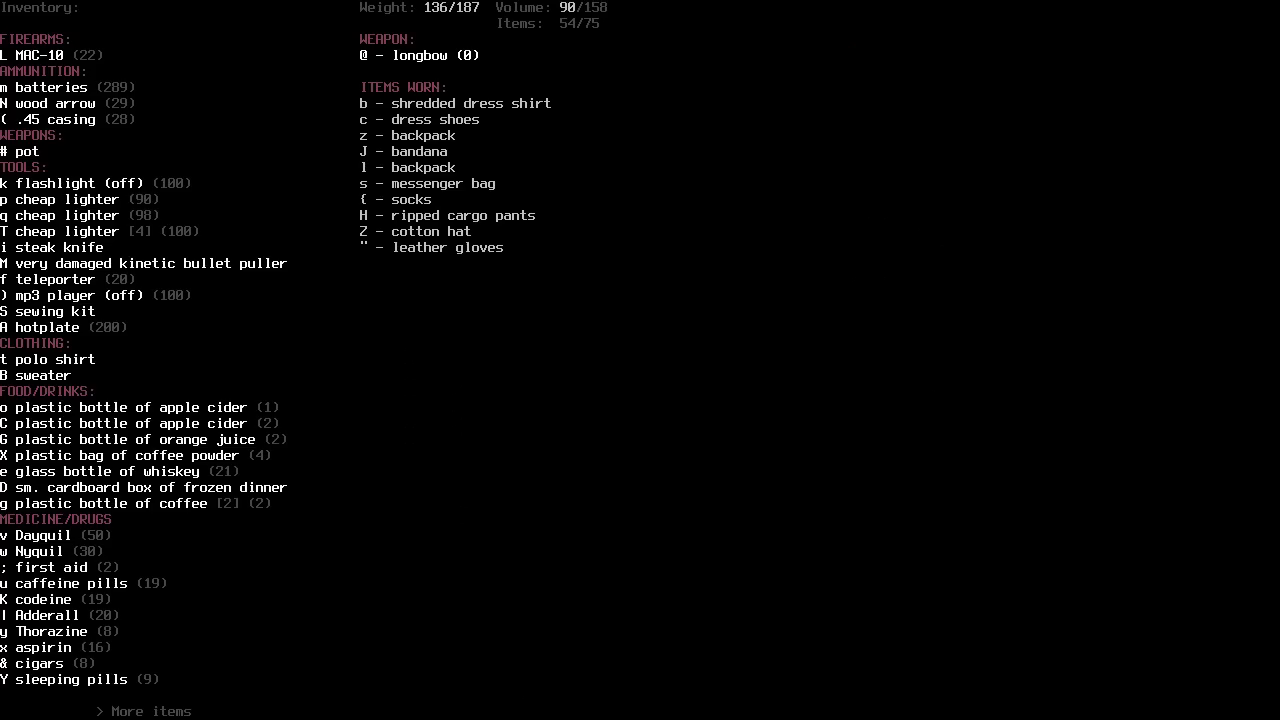
key("H")
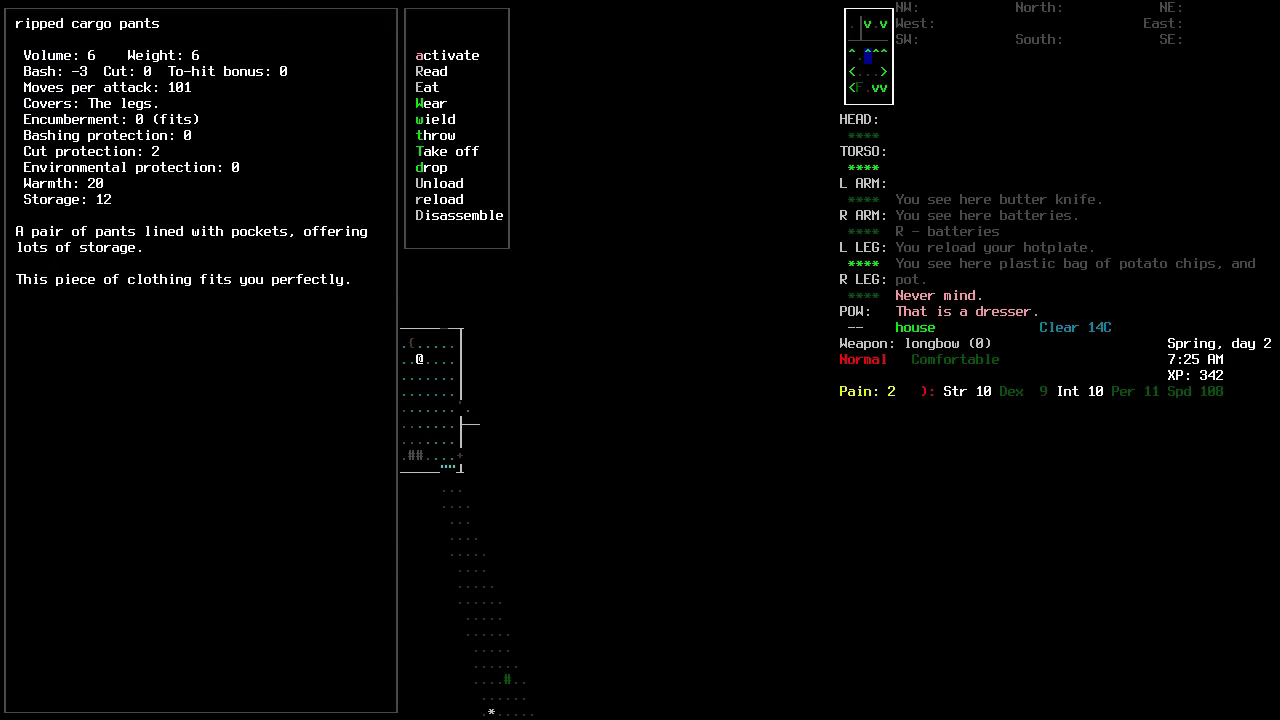
key("Escape")
Walk back west through the house and into the bathroom.
key("k")
key("k")
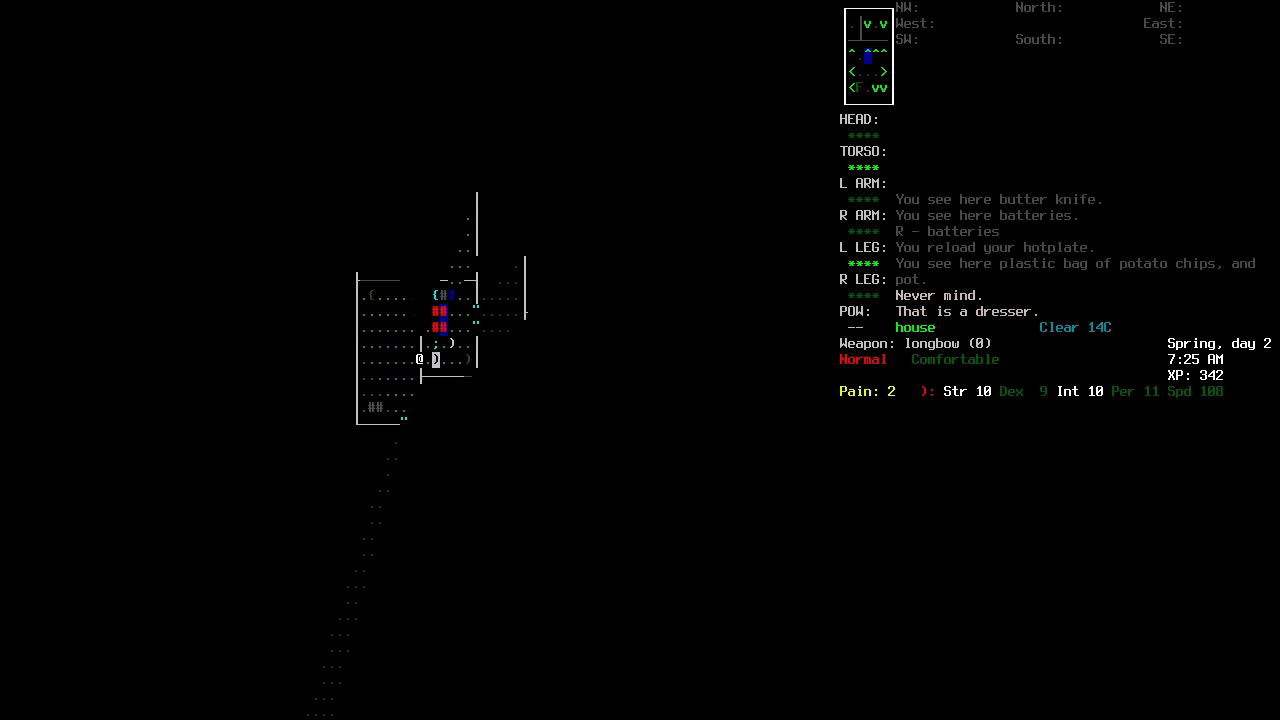
key("k")
key("k")
key("h")
key("h")
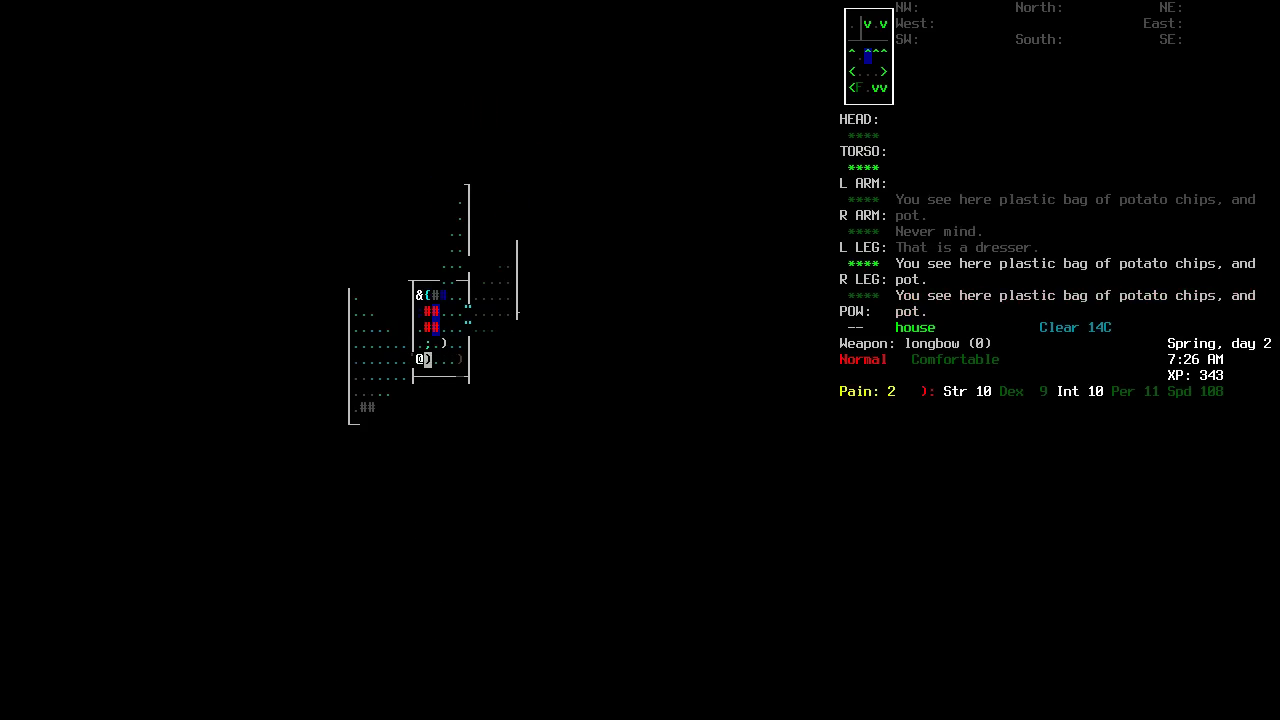
key("h")
key("h")
key("j")
key("l")
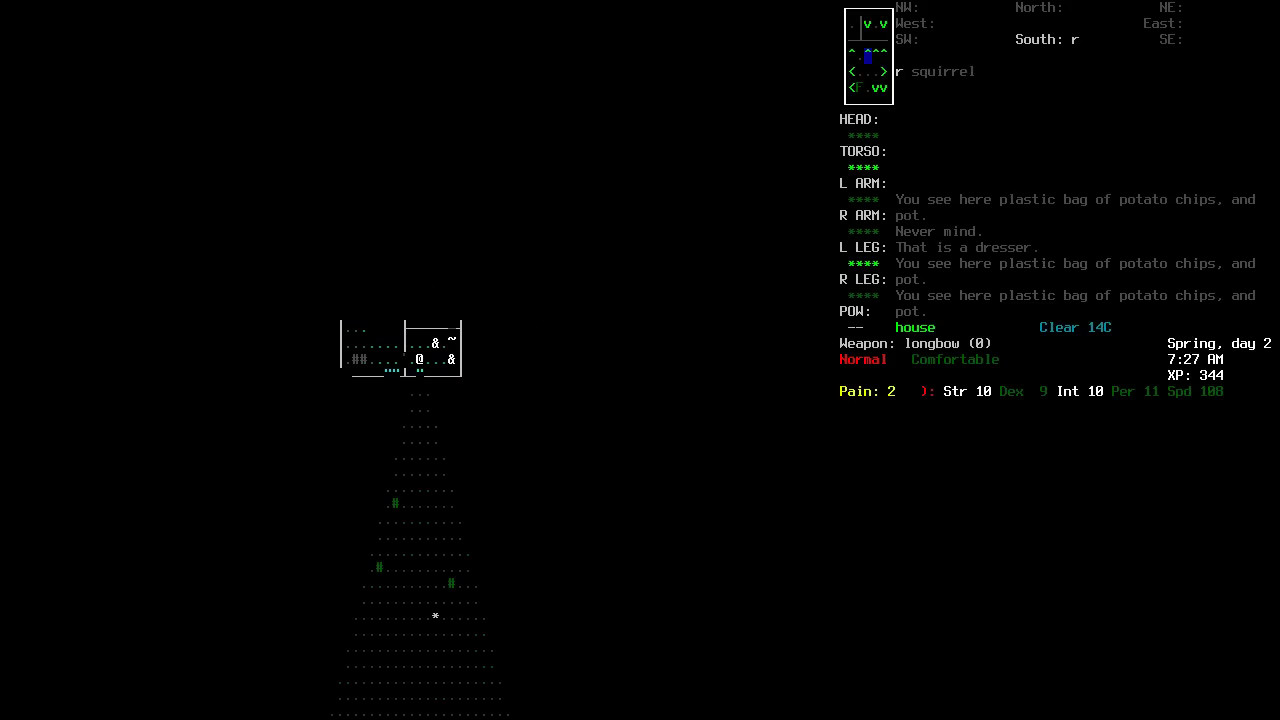
key("l")
key("l")
key("l")
key("l")
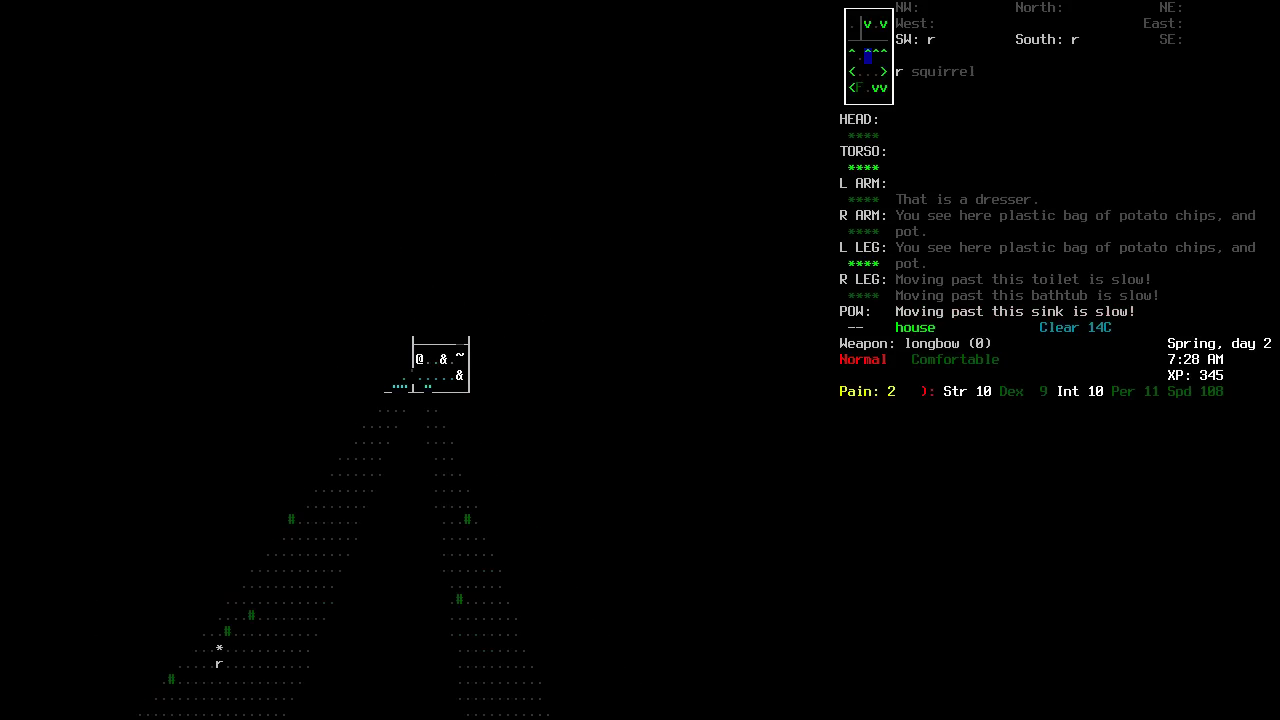
Leave the bathroom, pass through the kitchen, and head north out of the house.
key("k")
key("k")
key("k")
key("k")
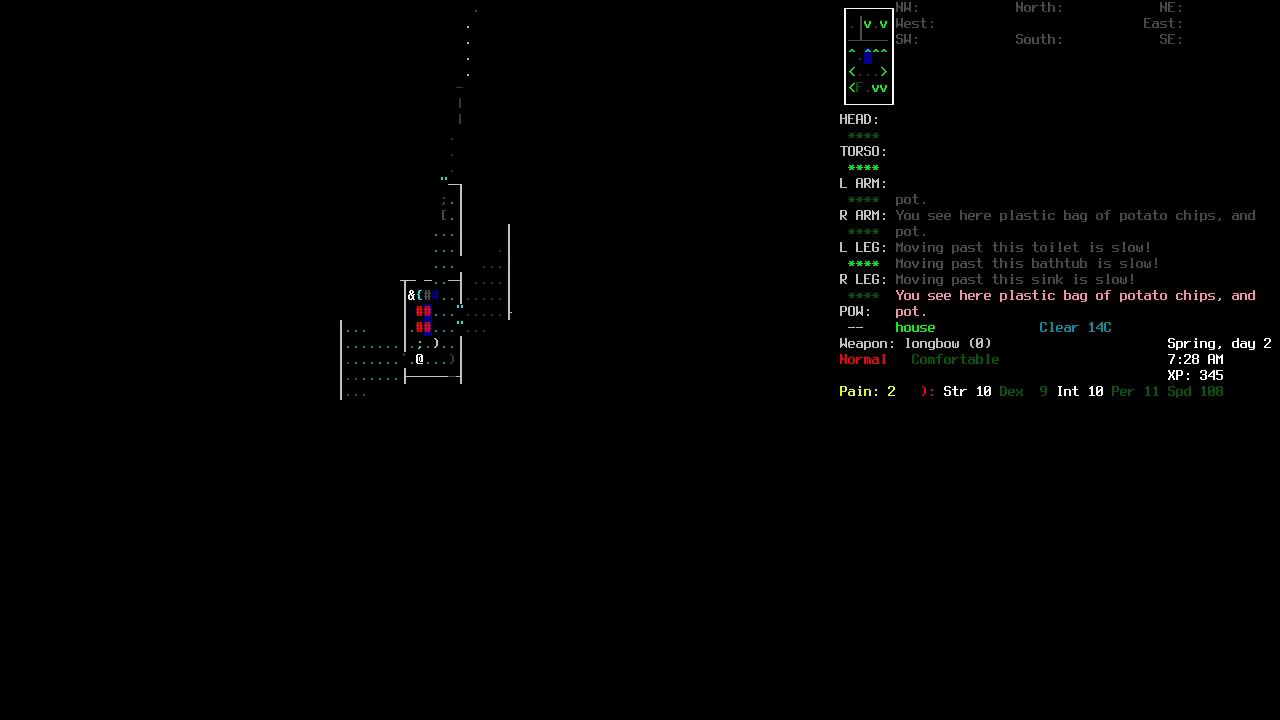
key("k")
key("k")
key("k")
key("k")
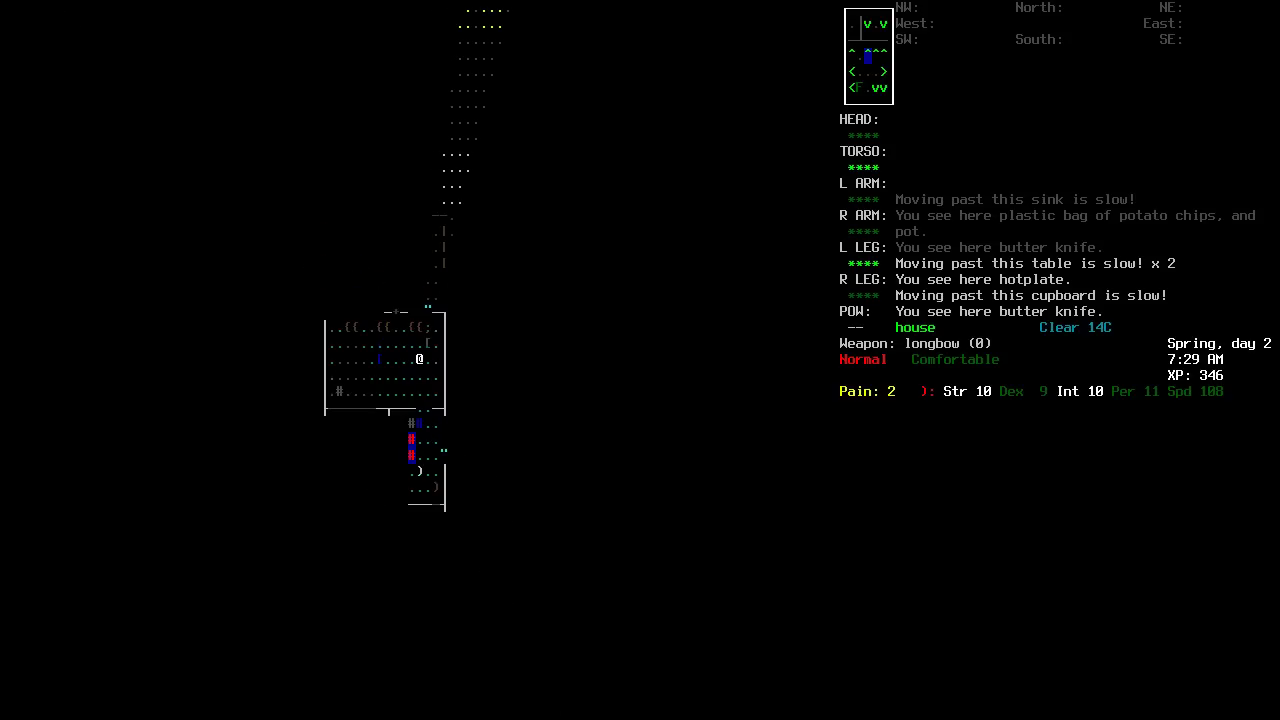
key("k")
key("k")
key("k")
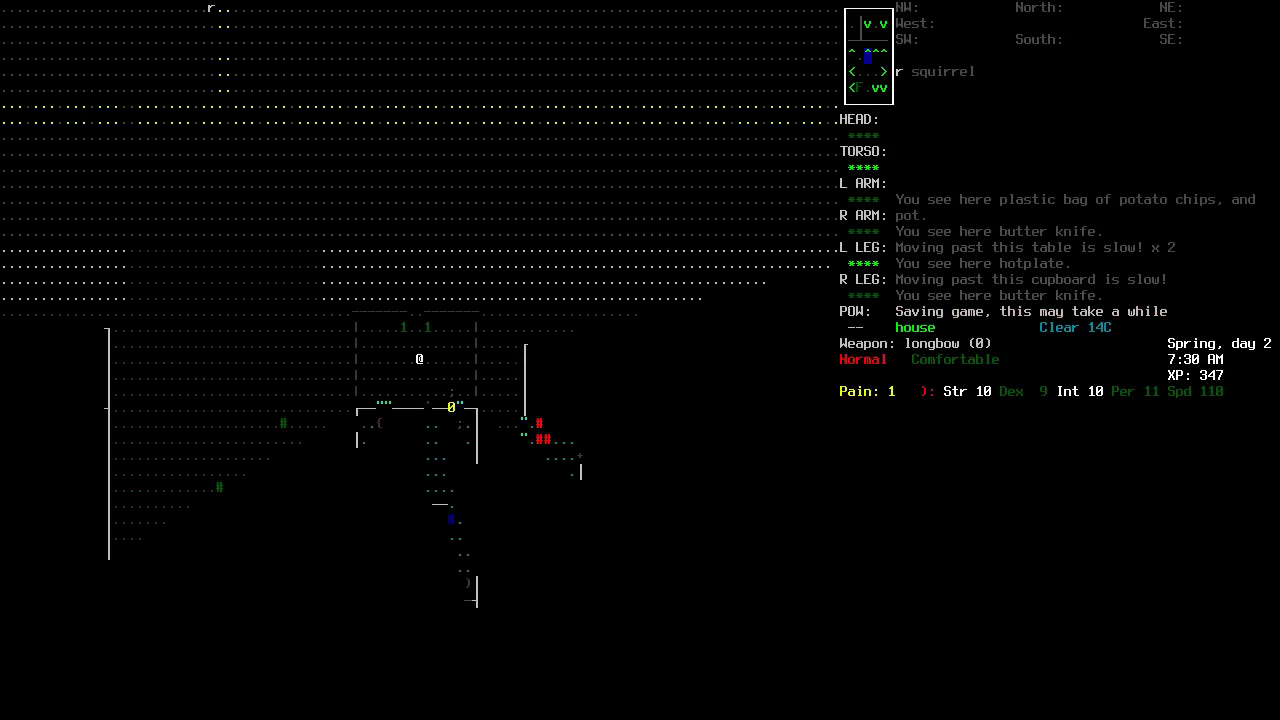
Past the picket fence, smash the window, clear the glass, and climb inside.
key("k")
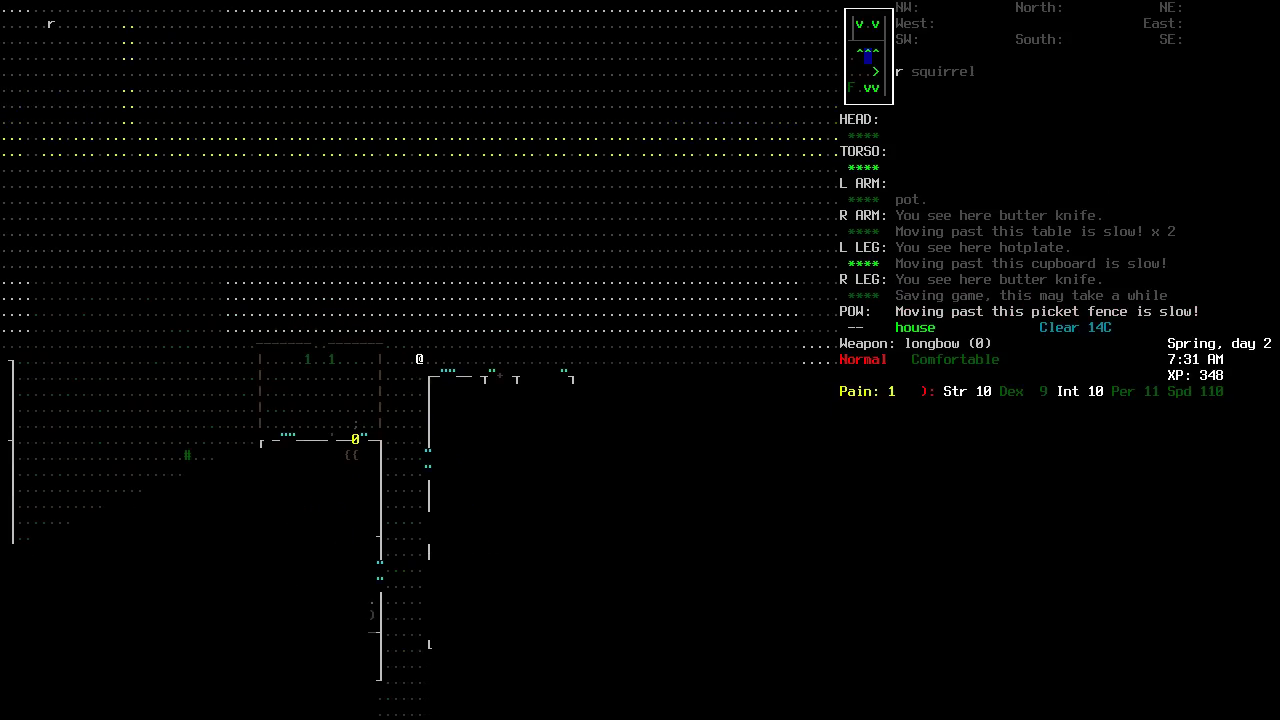
key("k")
key("k")
key("k")
key("k")
key("k")
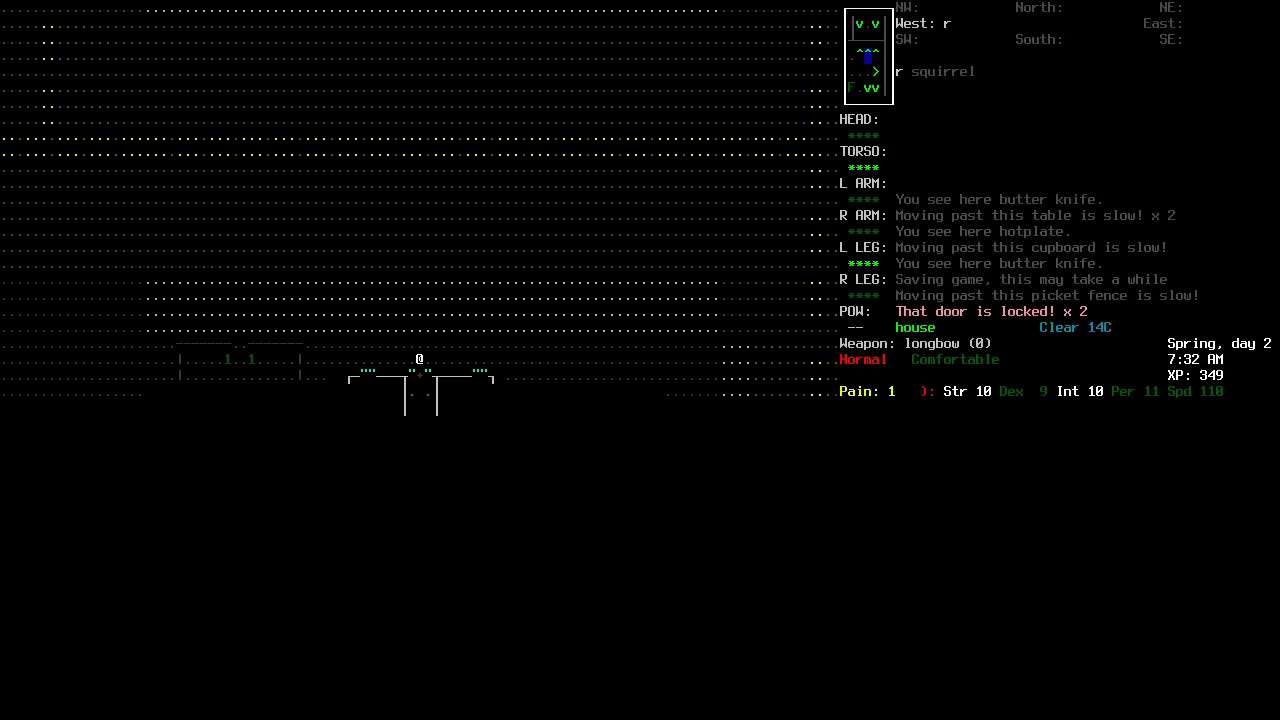
key("X")
key("s")
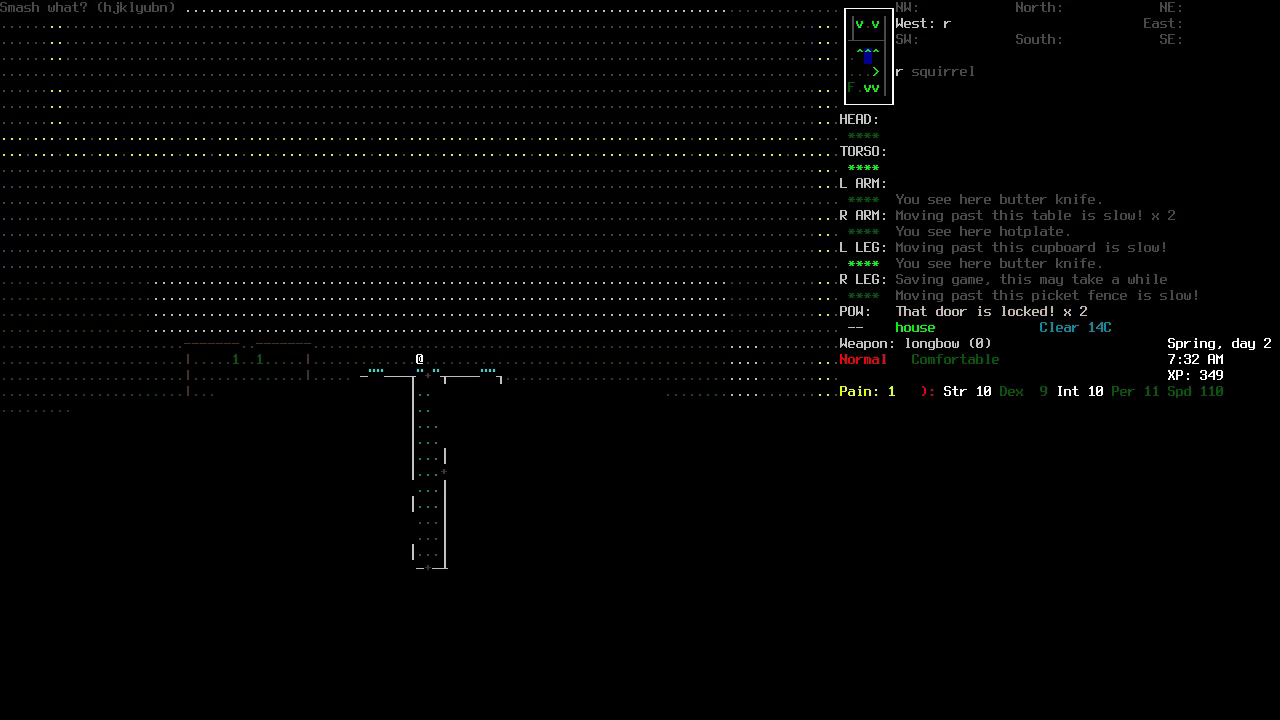
key("j")
key("asterisk")
key("Return")
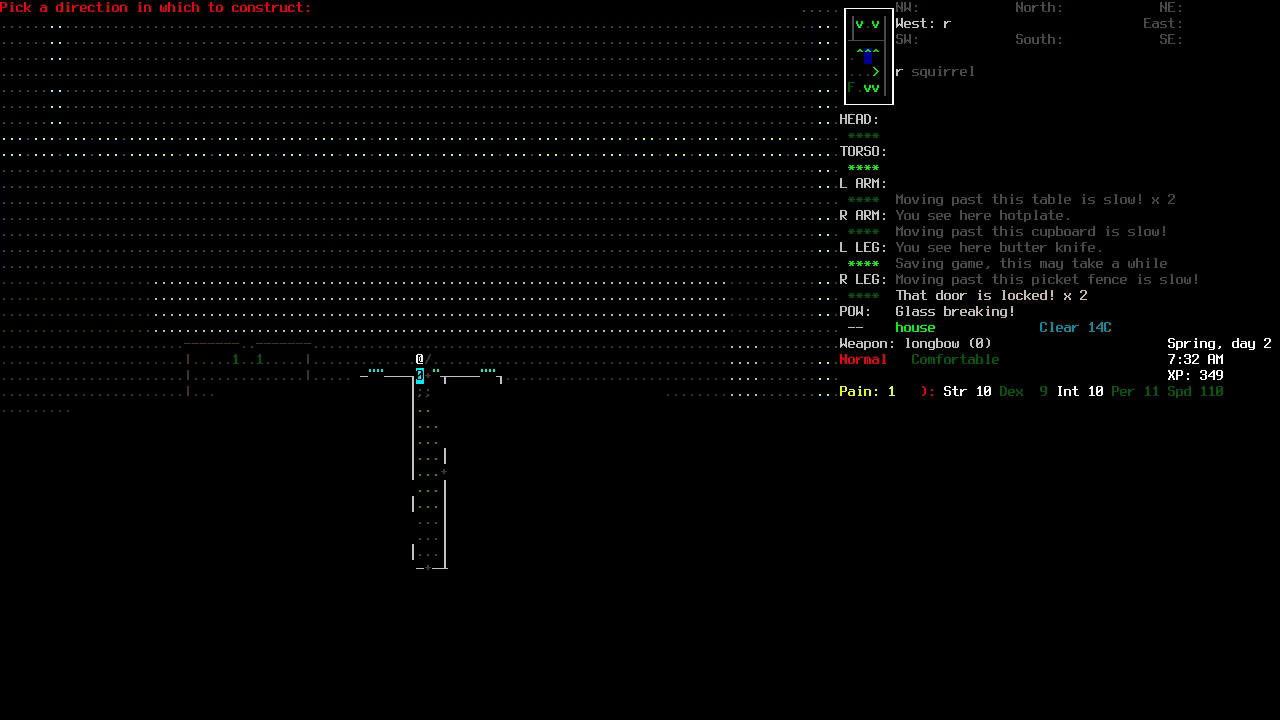
key("j")
key("j")
key("j")
key("j")
key("j")
key("j")
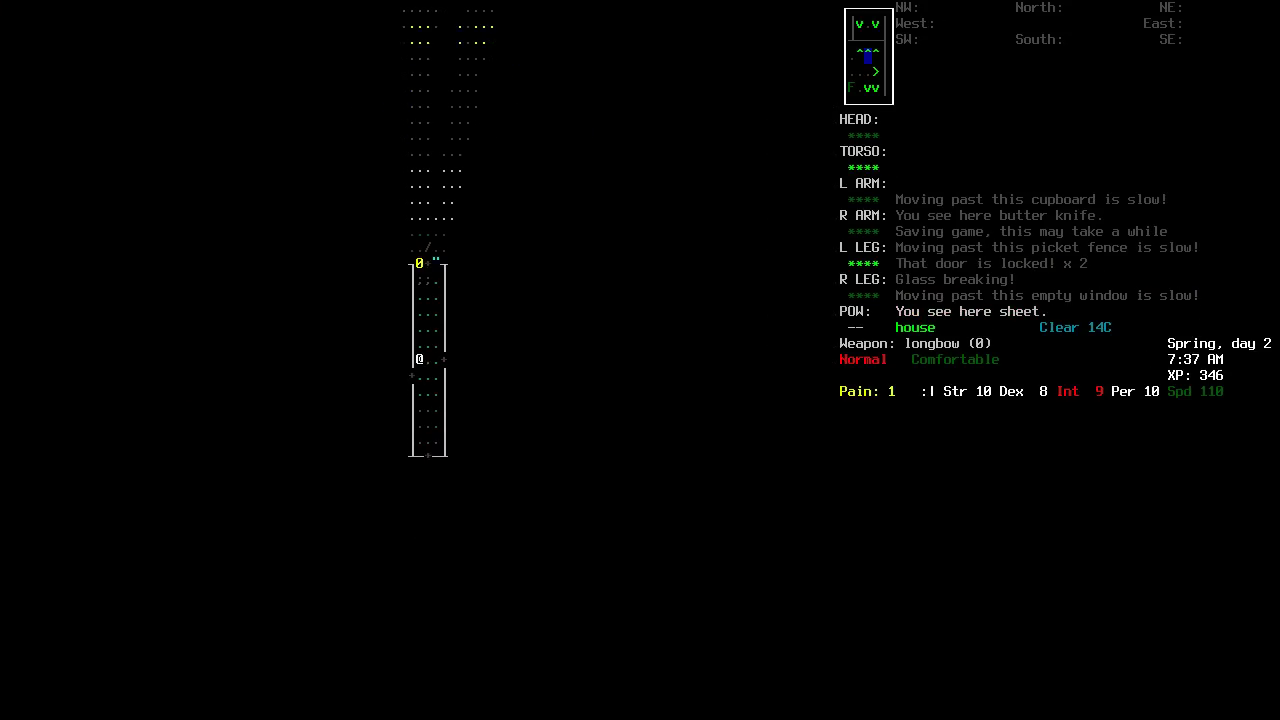
key("j")
key("j")
key("j")
key("j")
key("j")
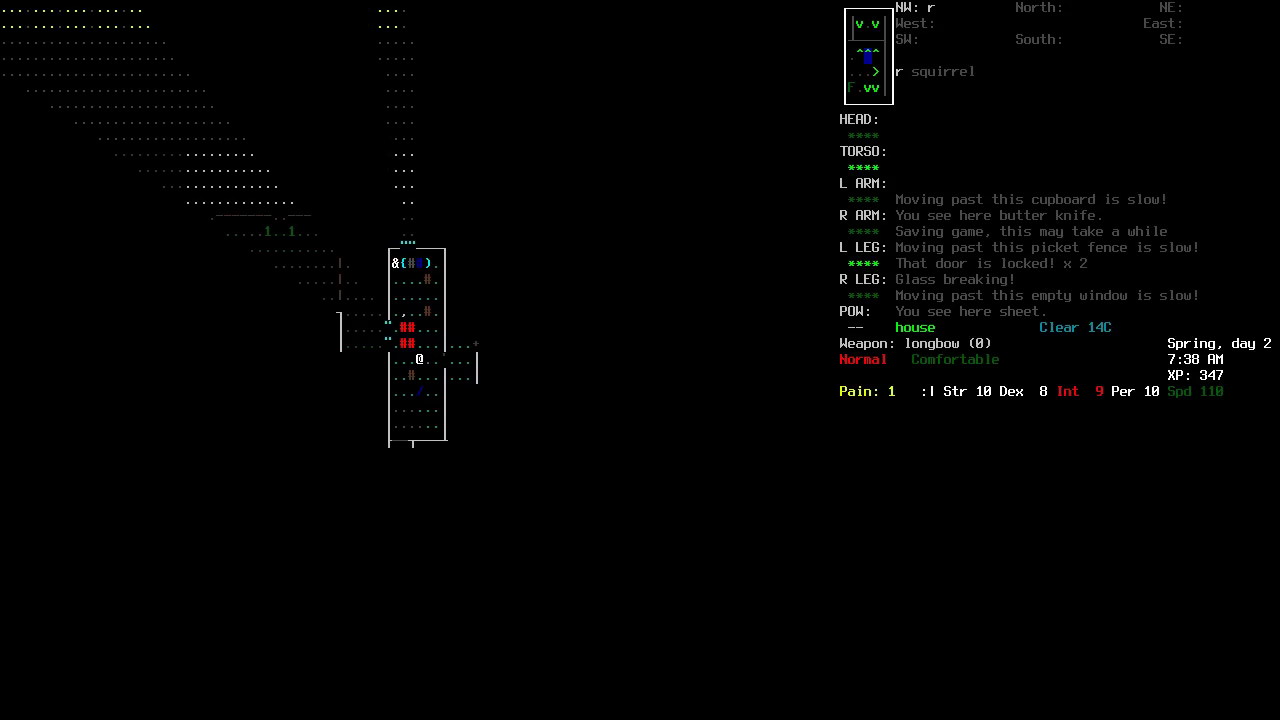
Find the 3 ft string past the table and pick it up.
key("V")
key("Down")
key("Escape")
key("k")
key("k")
key("g")
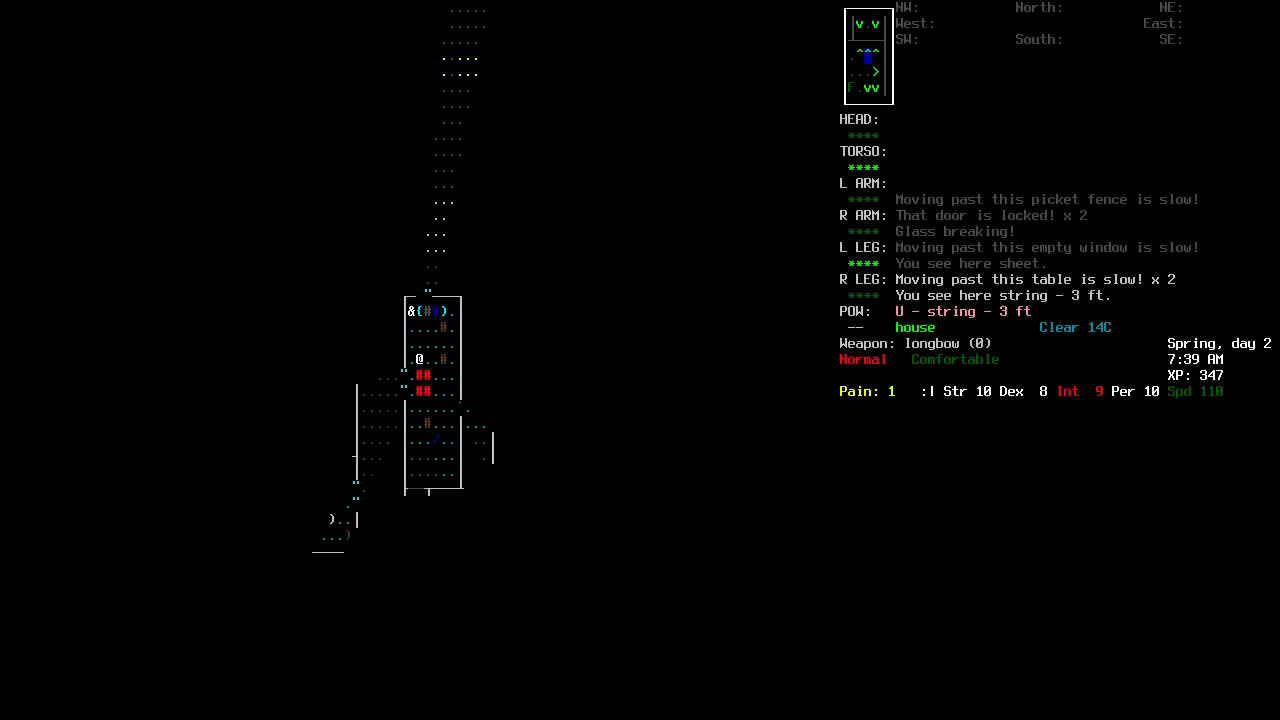
key("a")
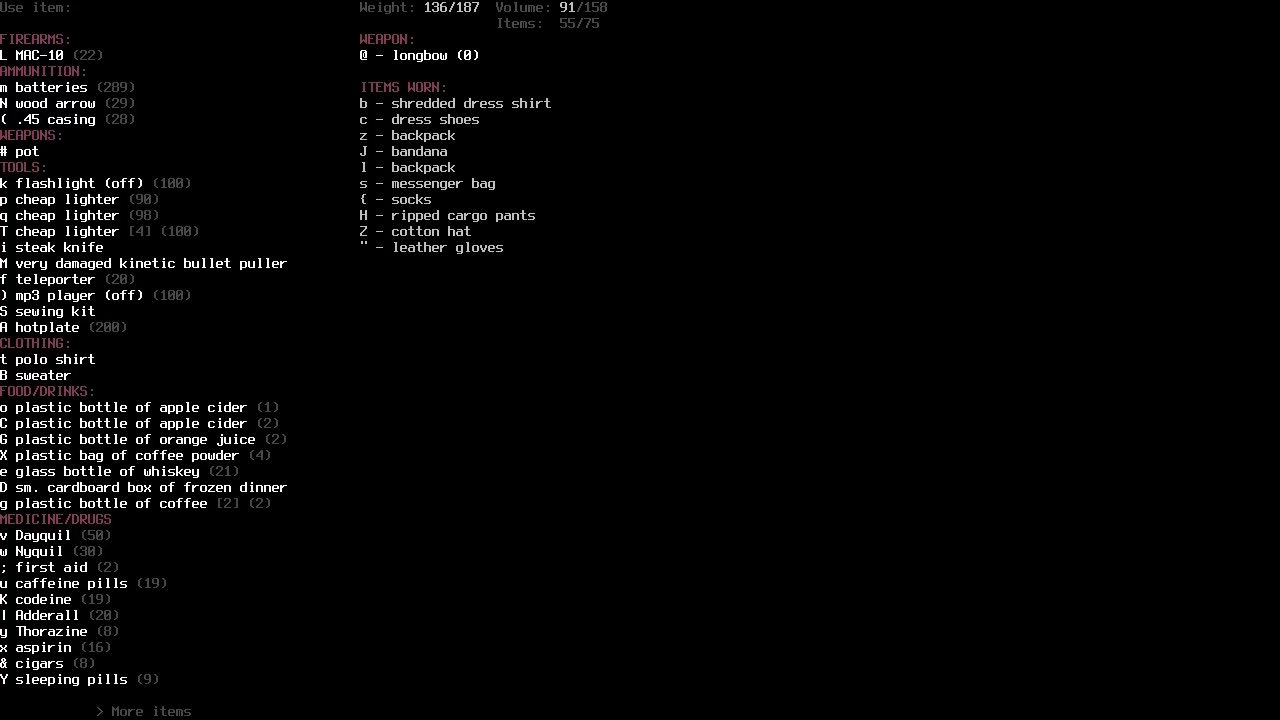
Try cutting up the 3 ft string with the steak knife, which fails.
key("i")
key("2")
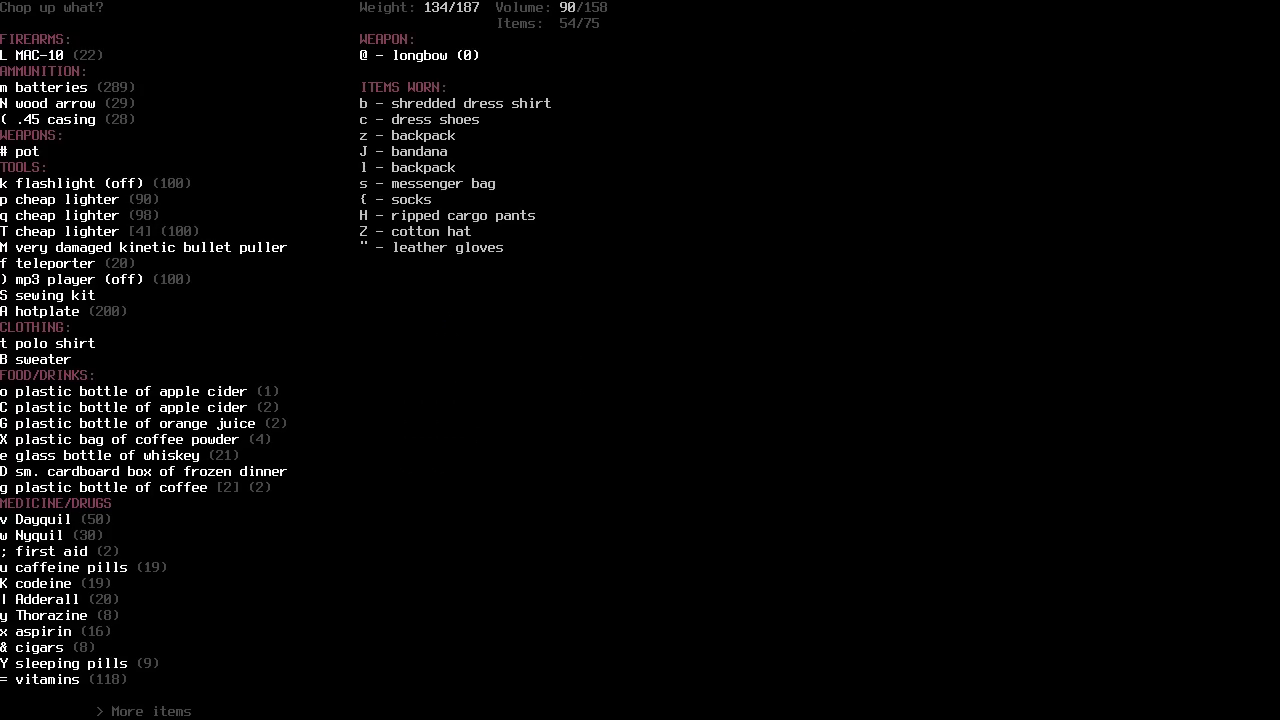
key("Page_Down")
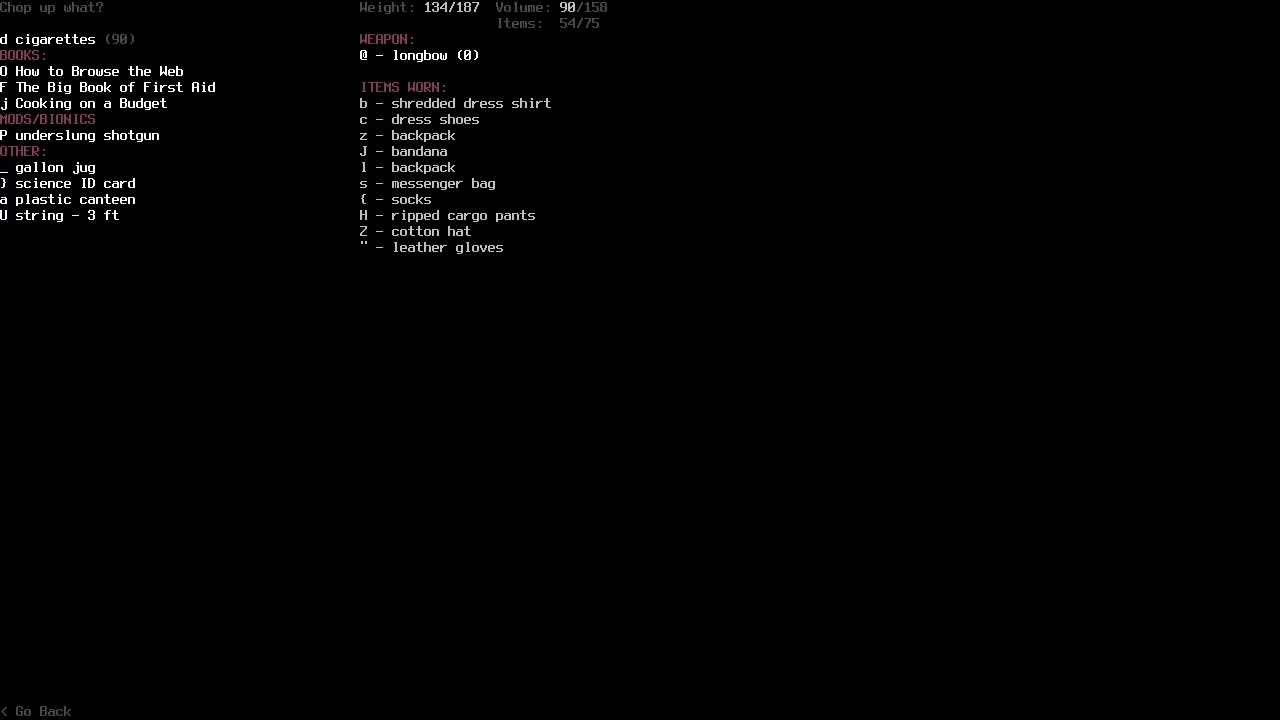
key("U")
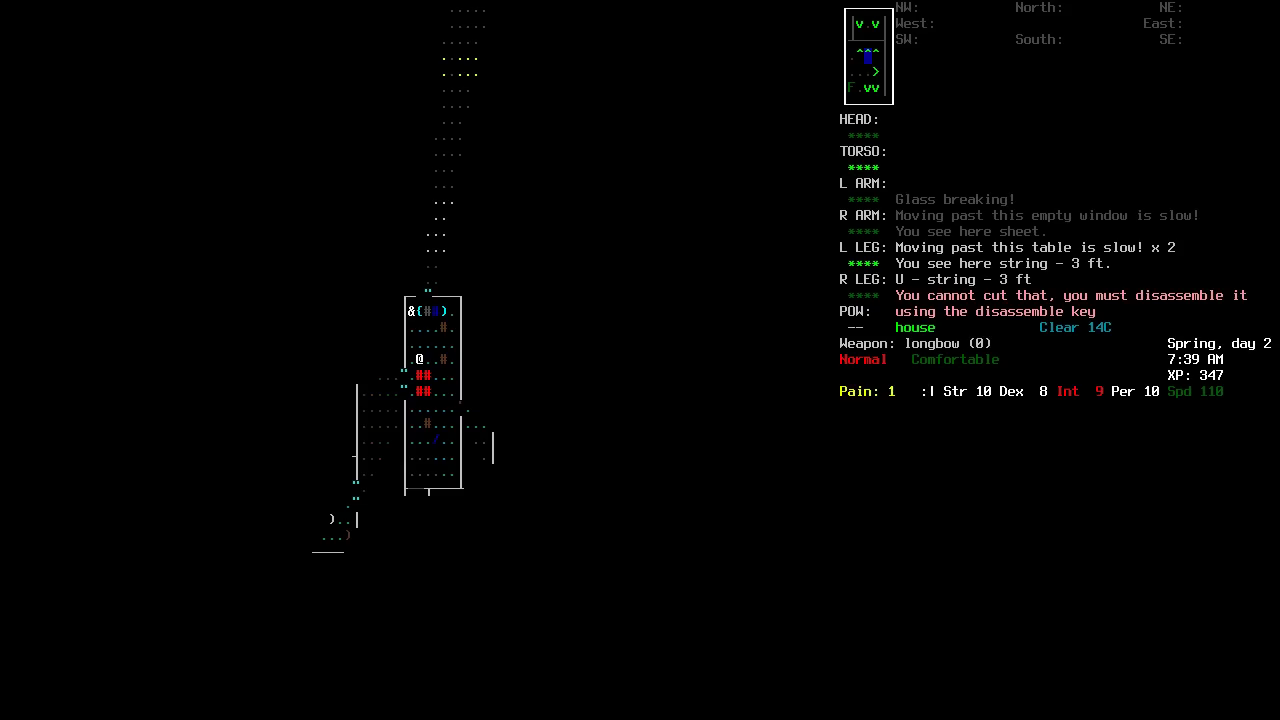
Disassemble the 3 ft string into 6 in pieces.
key("(")
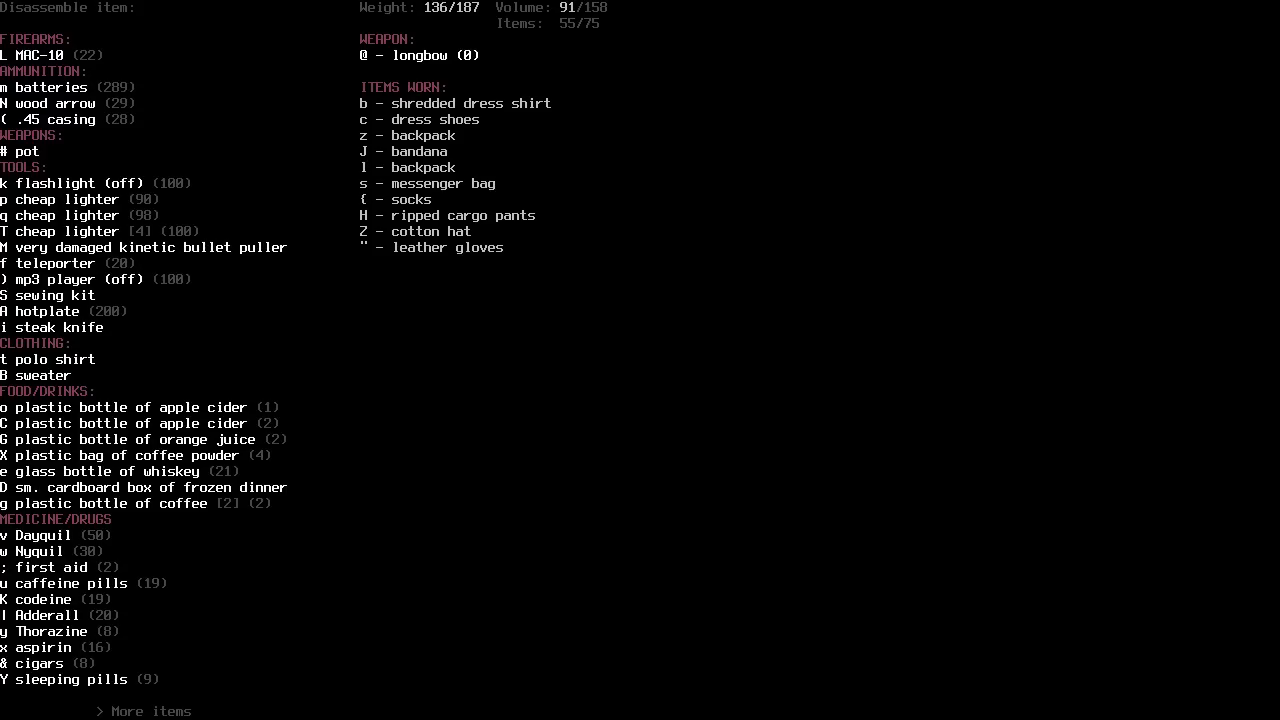
key("greater")
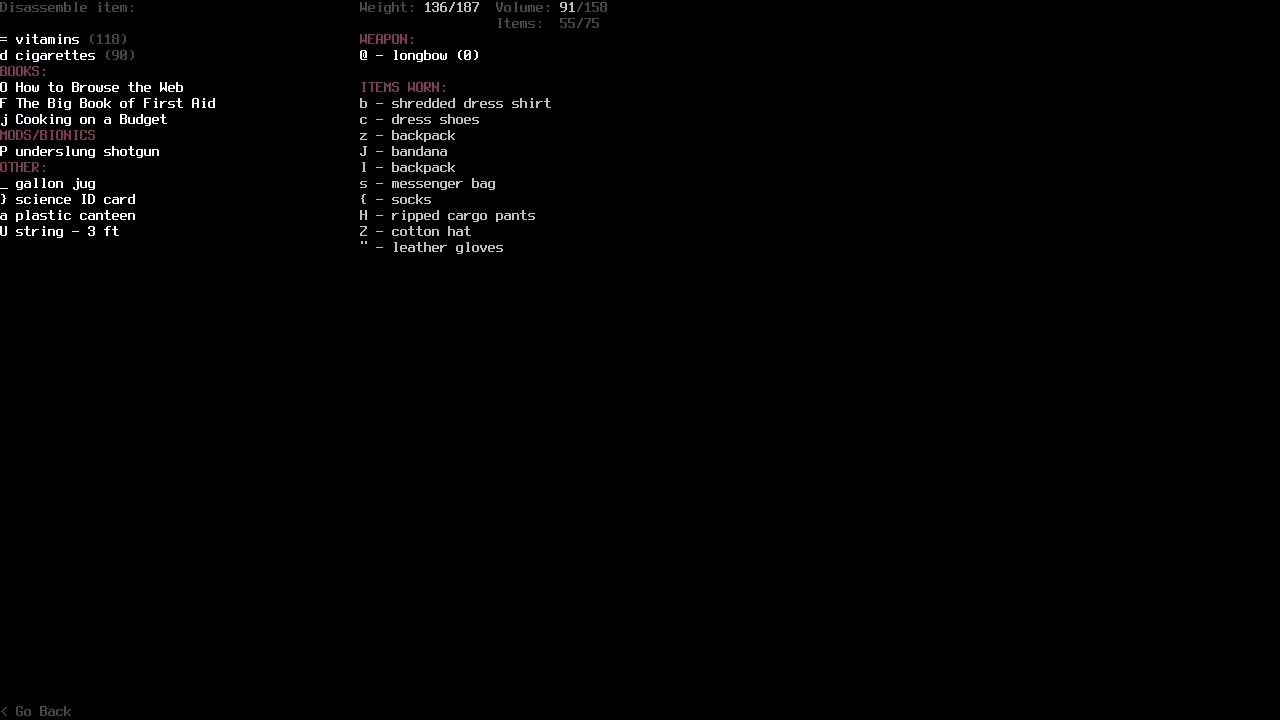
key("U")
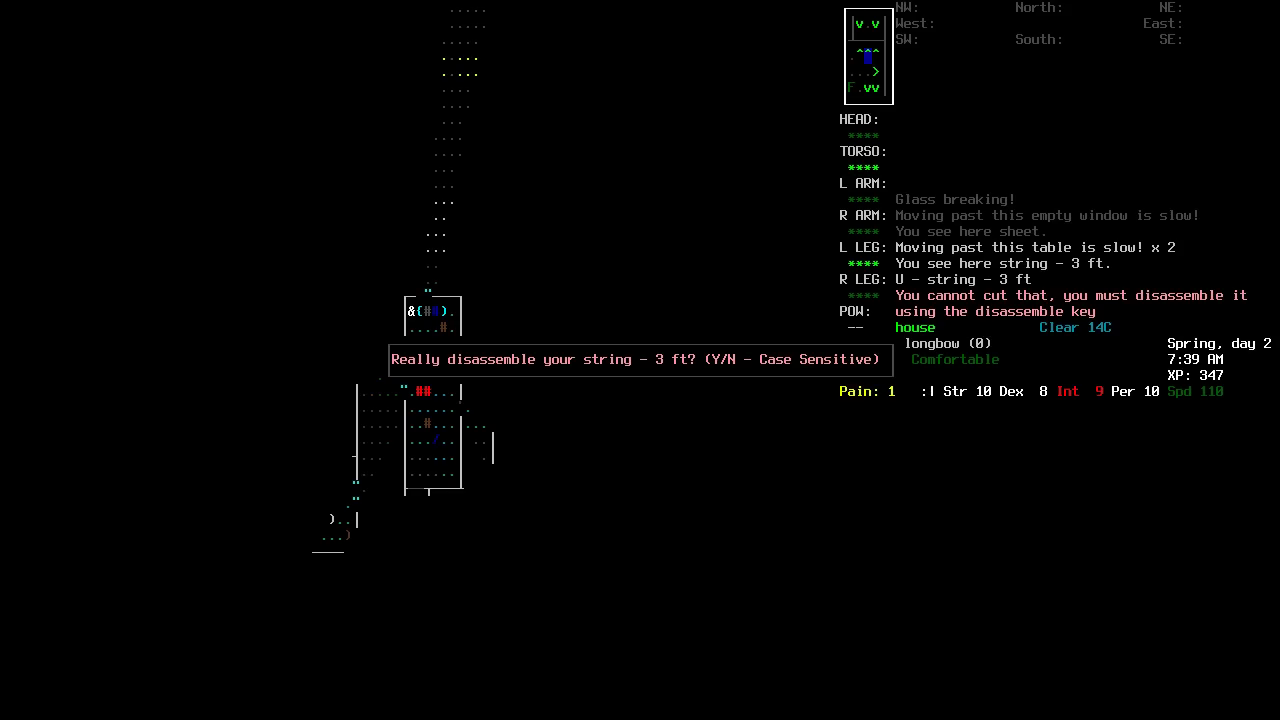
key("Y")
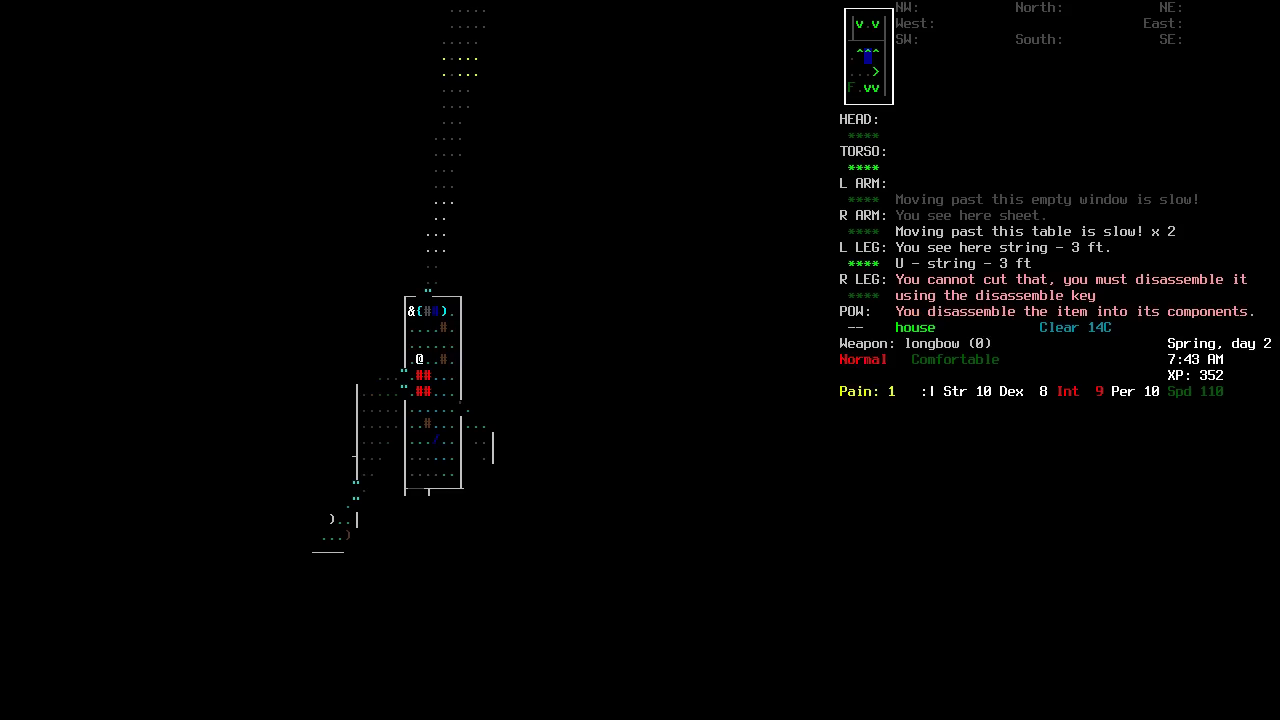
Check the inventory and look over the string pieces on the ground without taking any.
key("i")
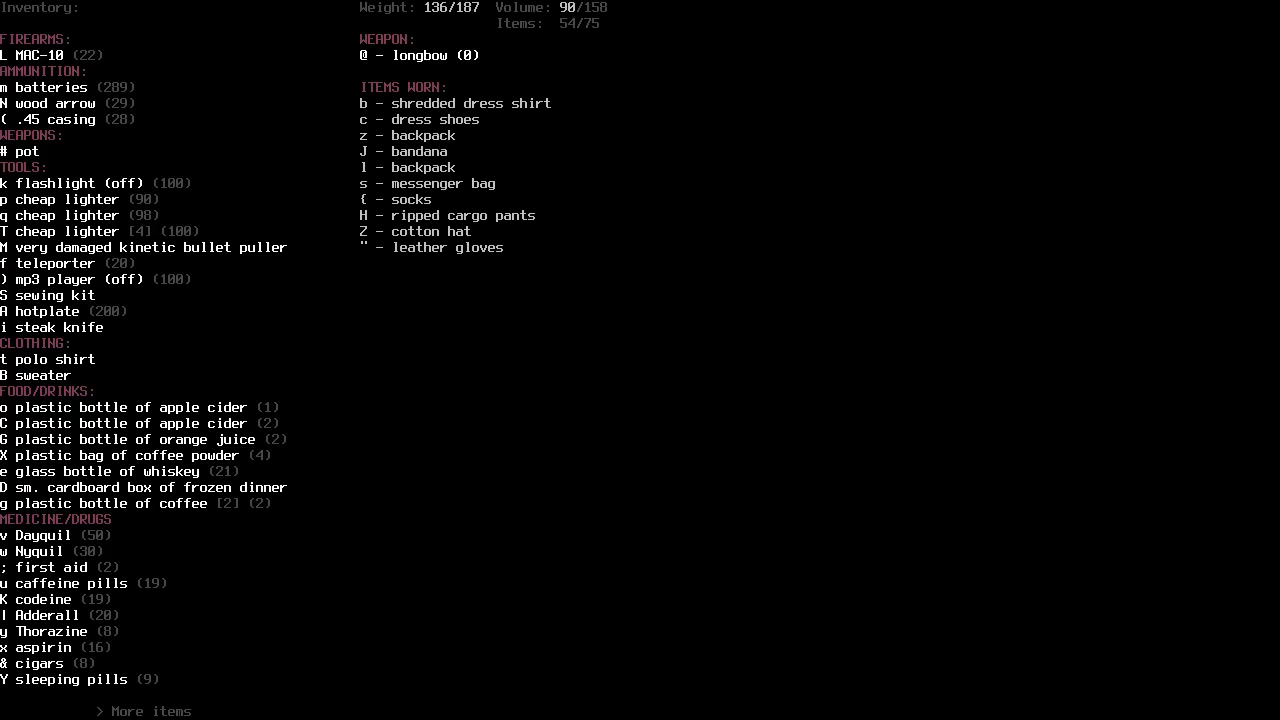
key("Tab")
key("Escape")
key("l")
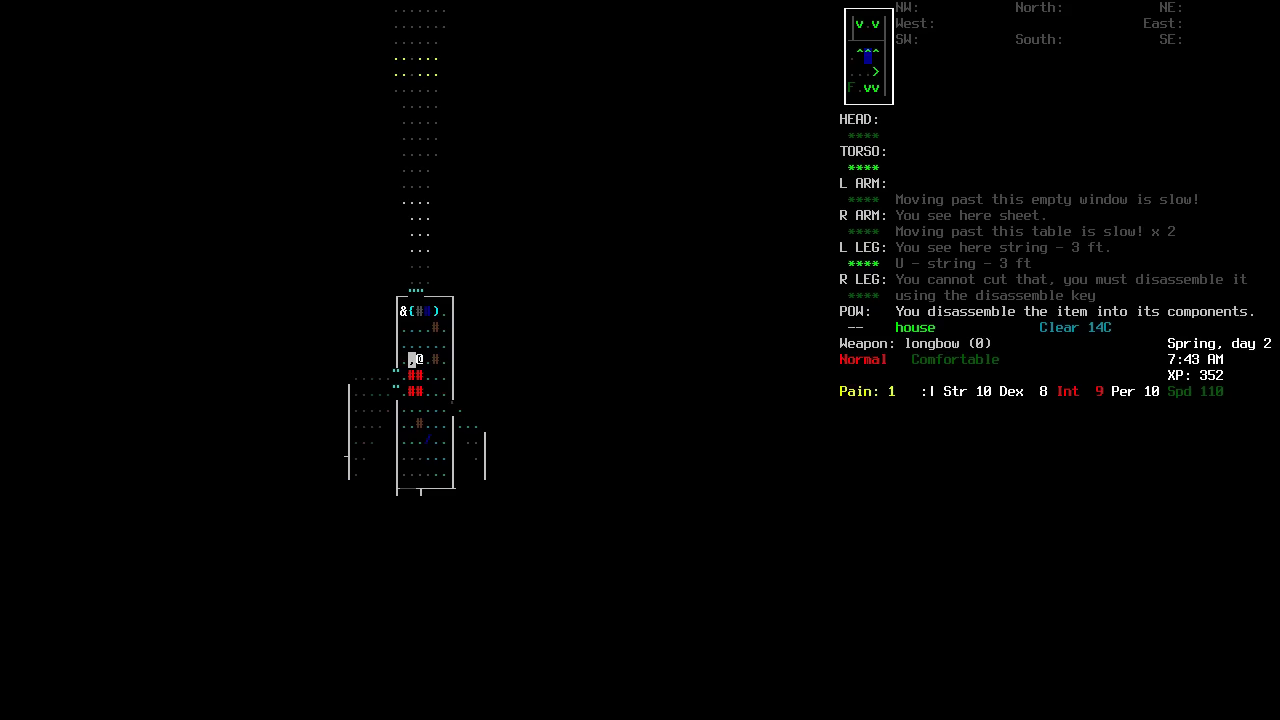
key("l")
key("g")
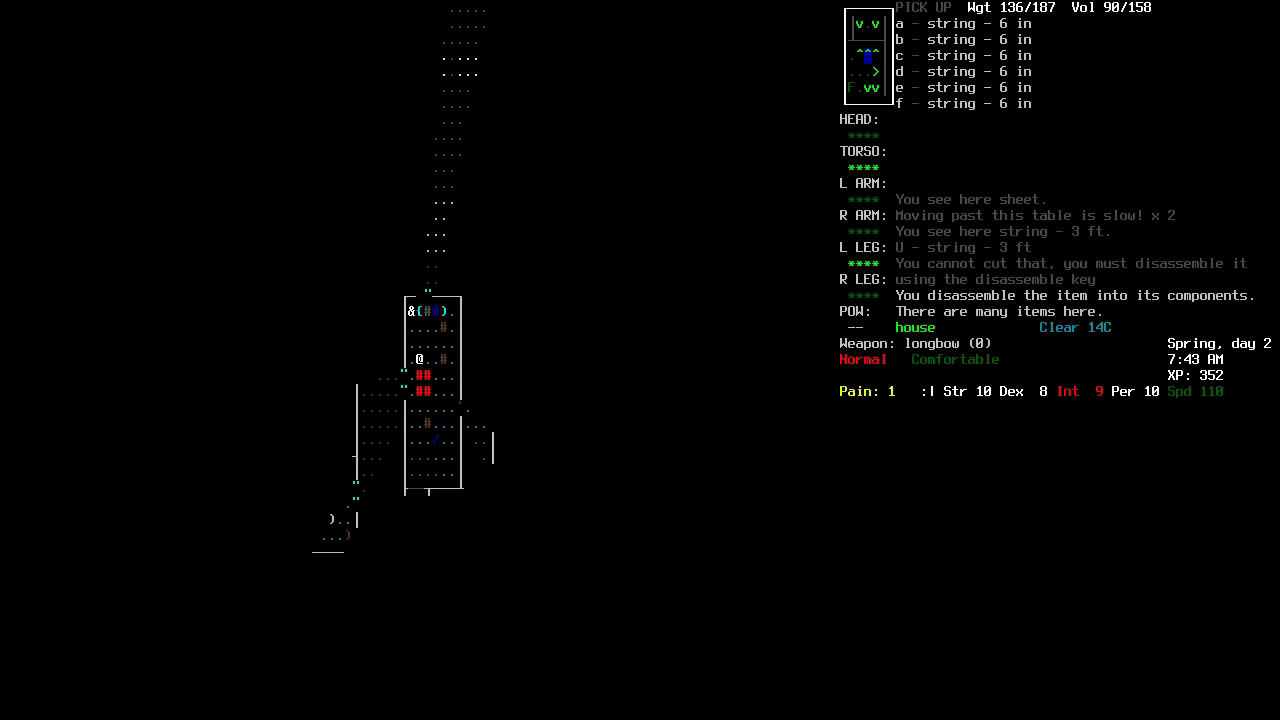
key("a")
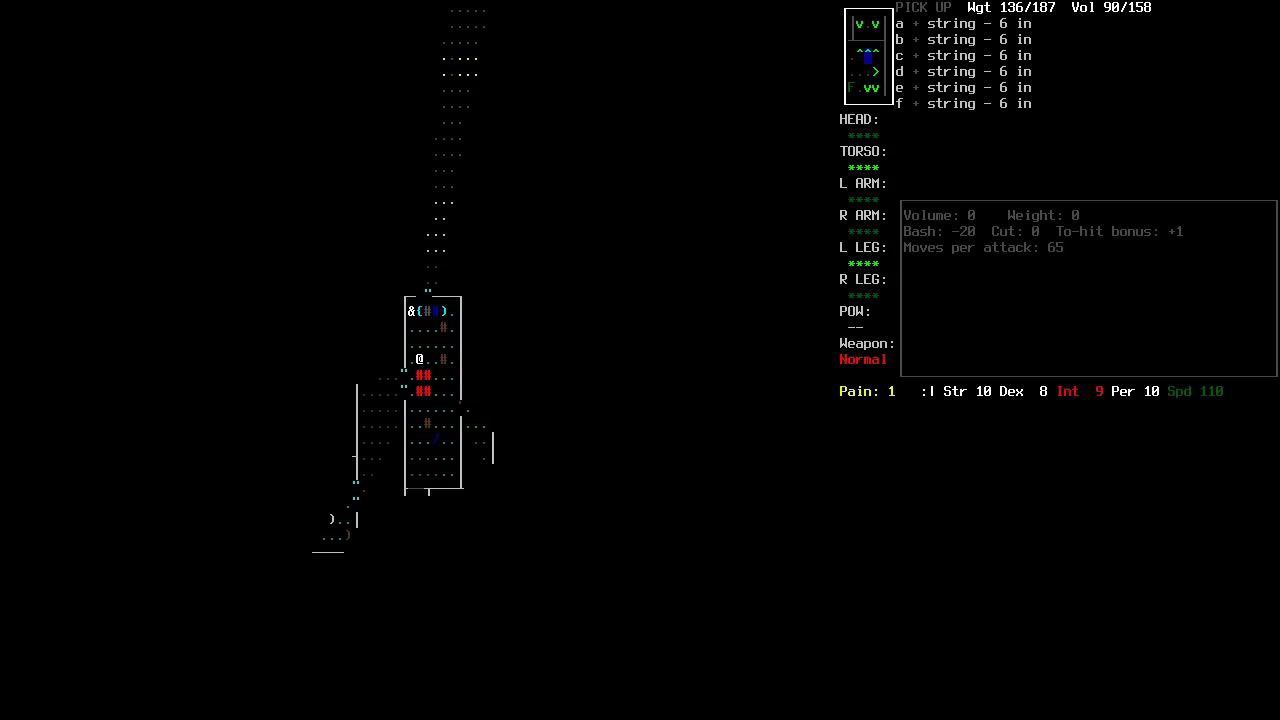
key("Escape")
Disassemble one 6 in string into thread and pick up the thread.
key("(")
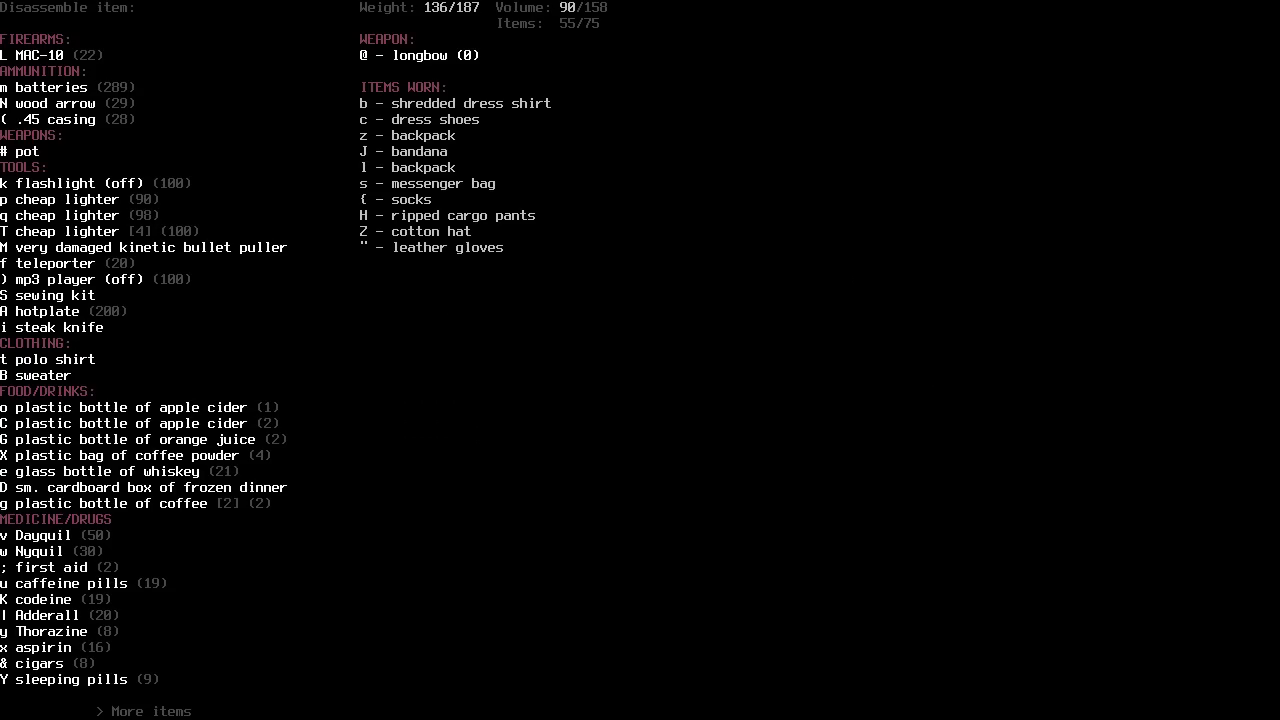
key("Page_Down")
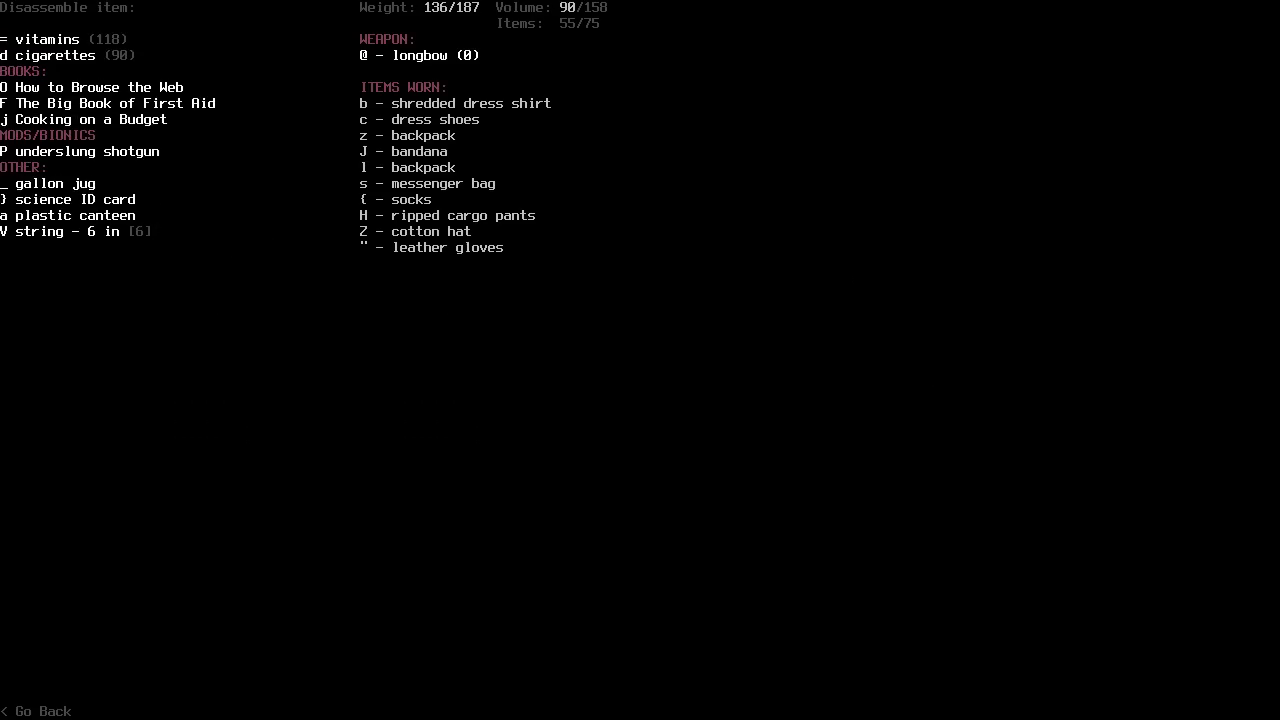
key("V")
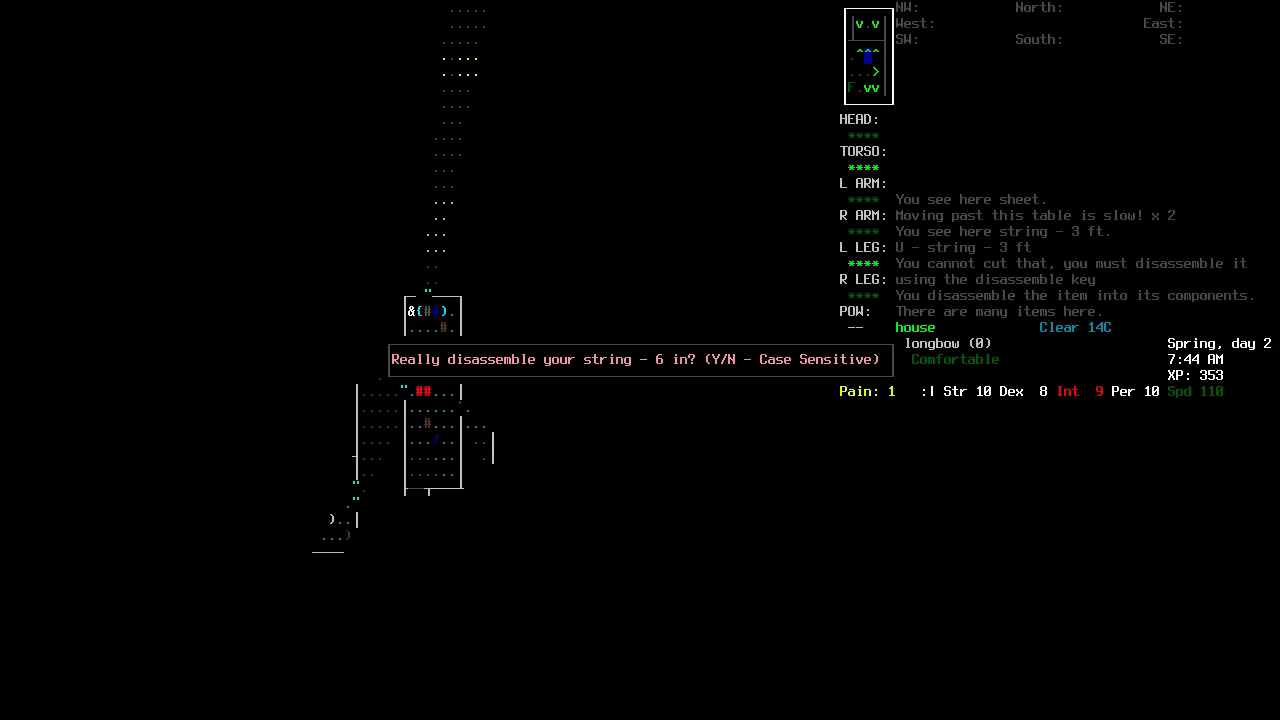
key("Y")
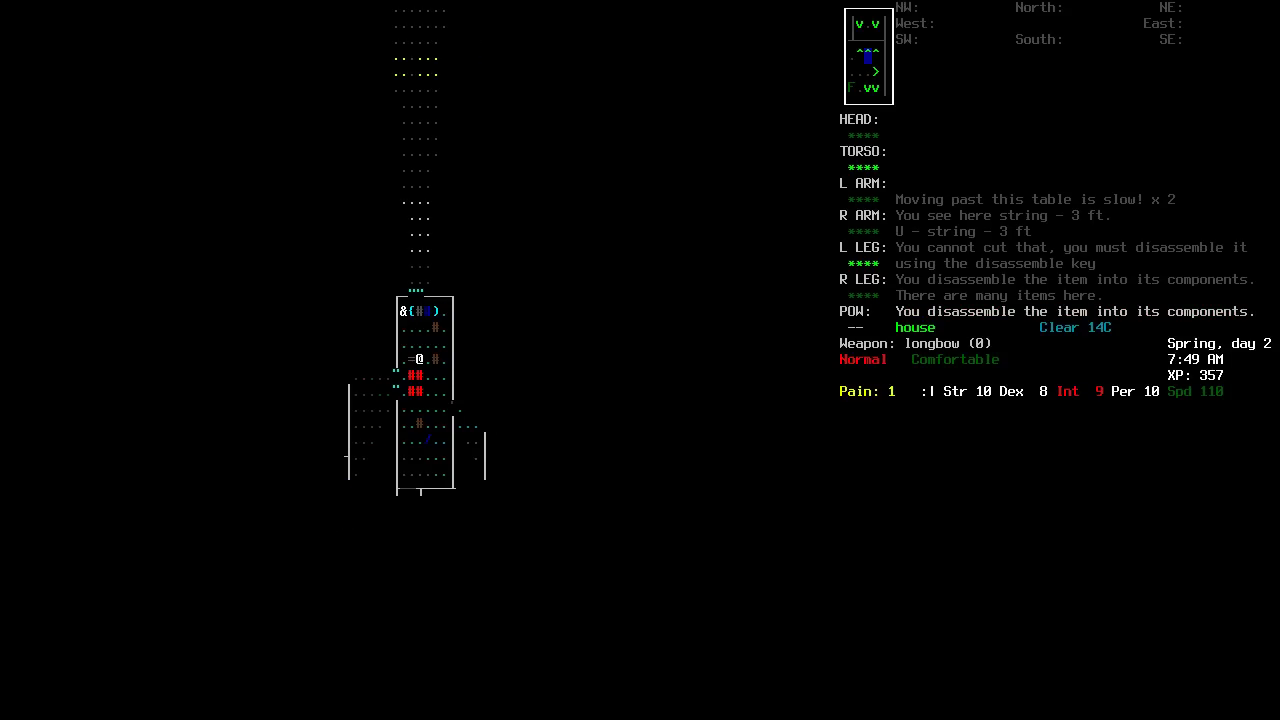
key("5")
key("g")
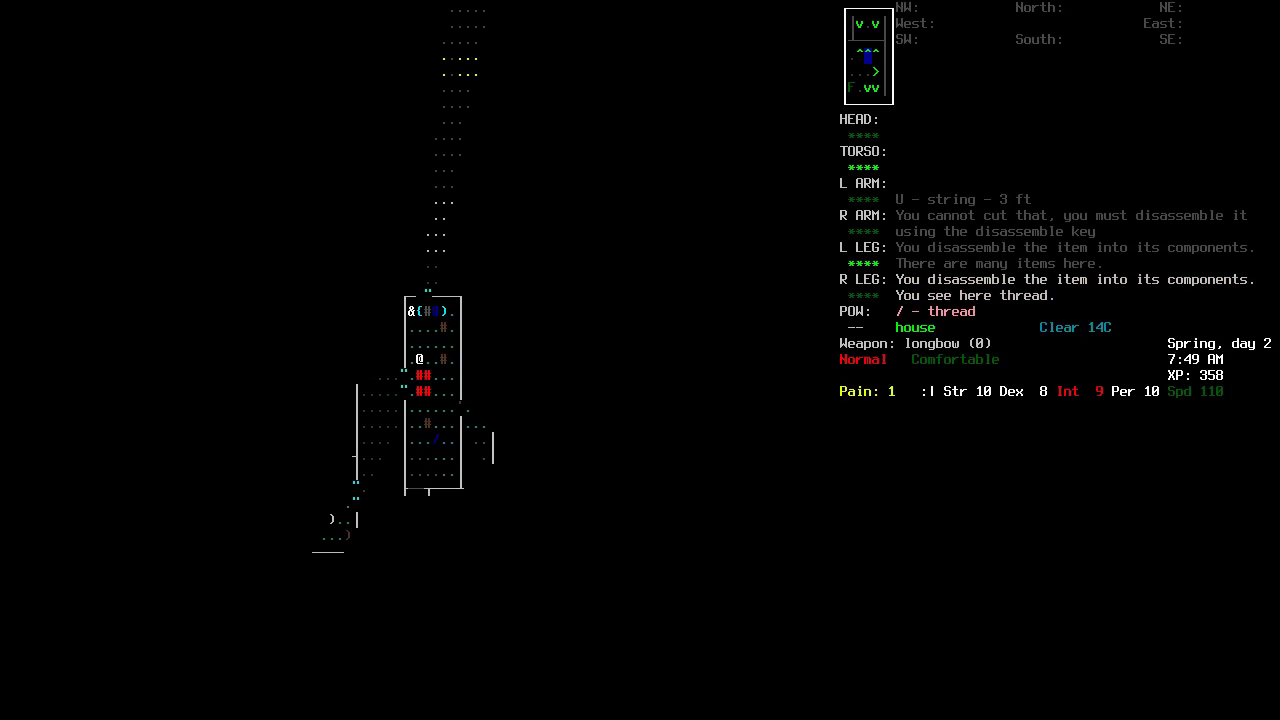
Confirm the thread in the inventory and inspect a 6 in string.
key("i")
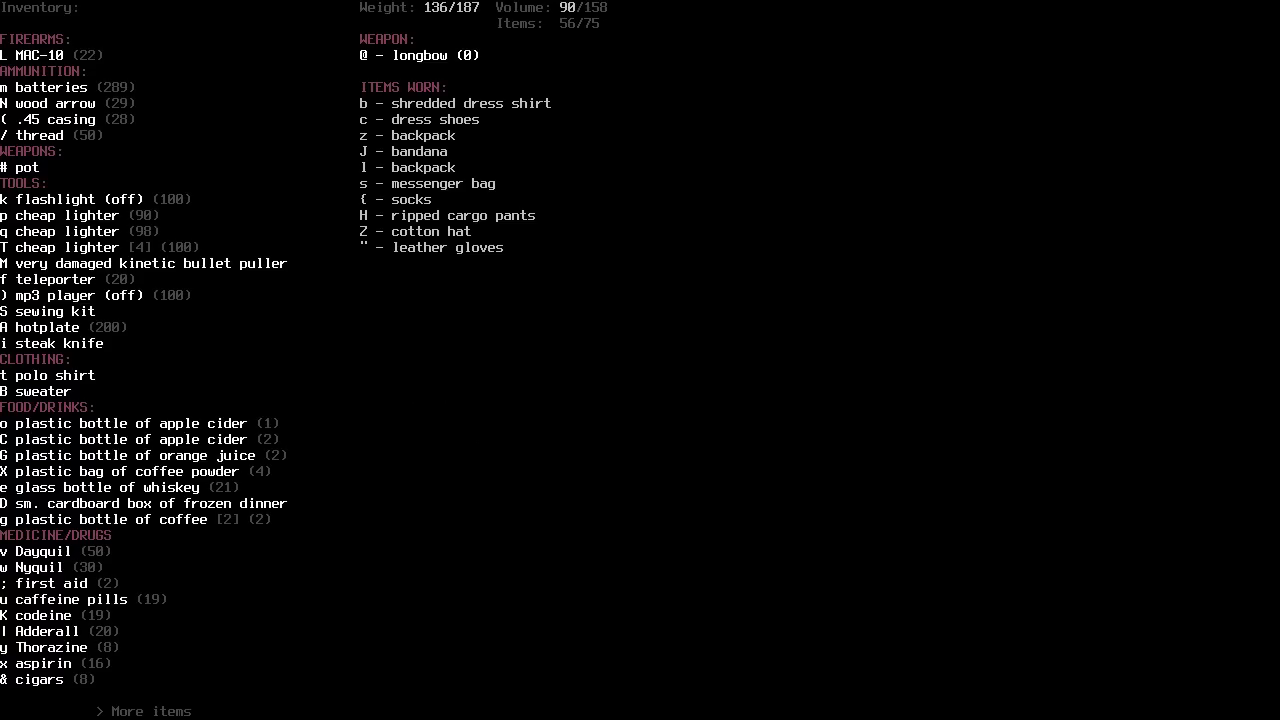
key("Escape")
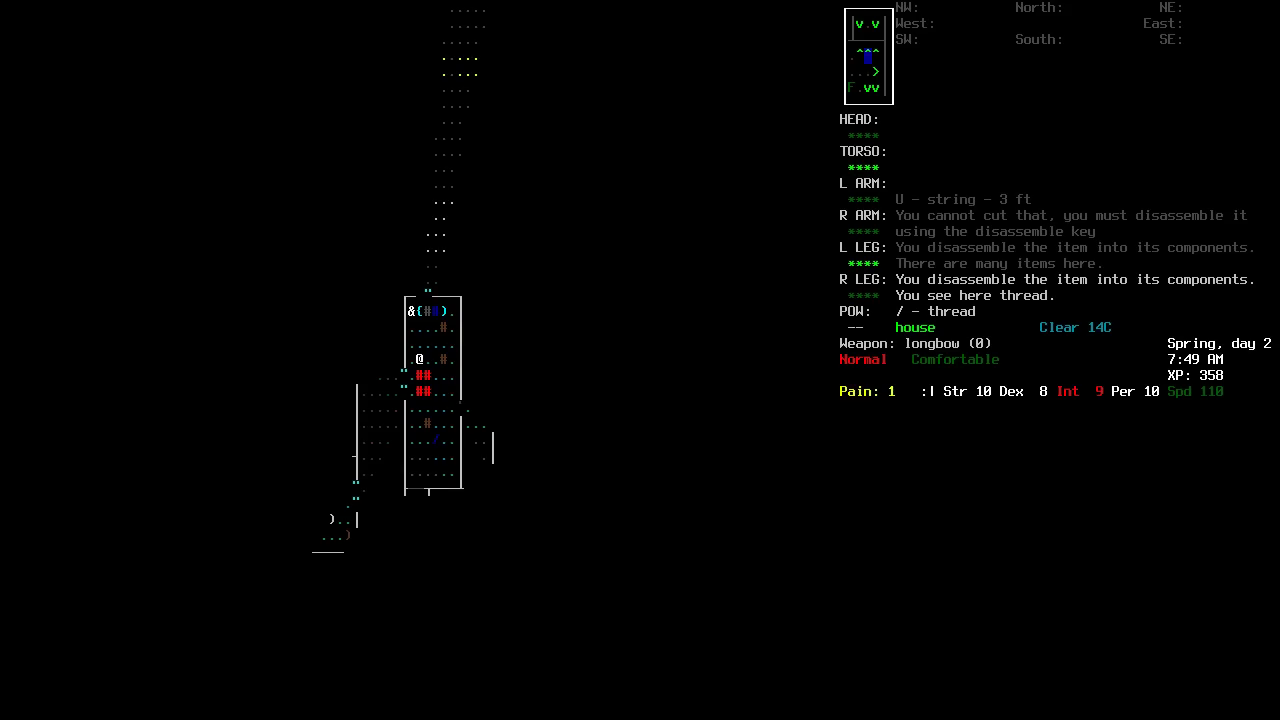
key("i")
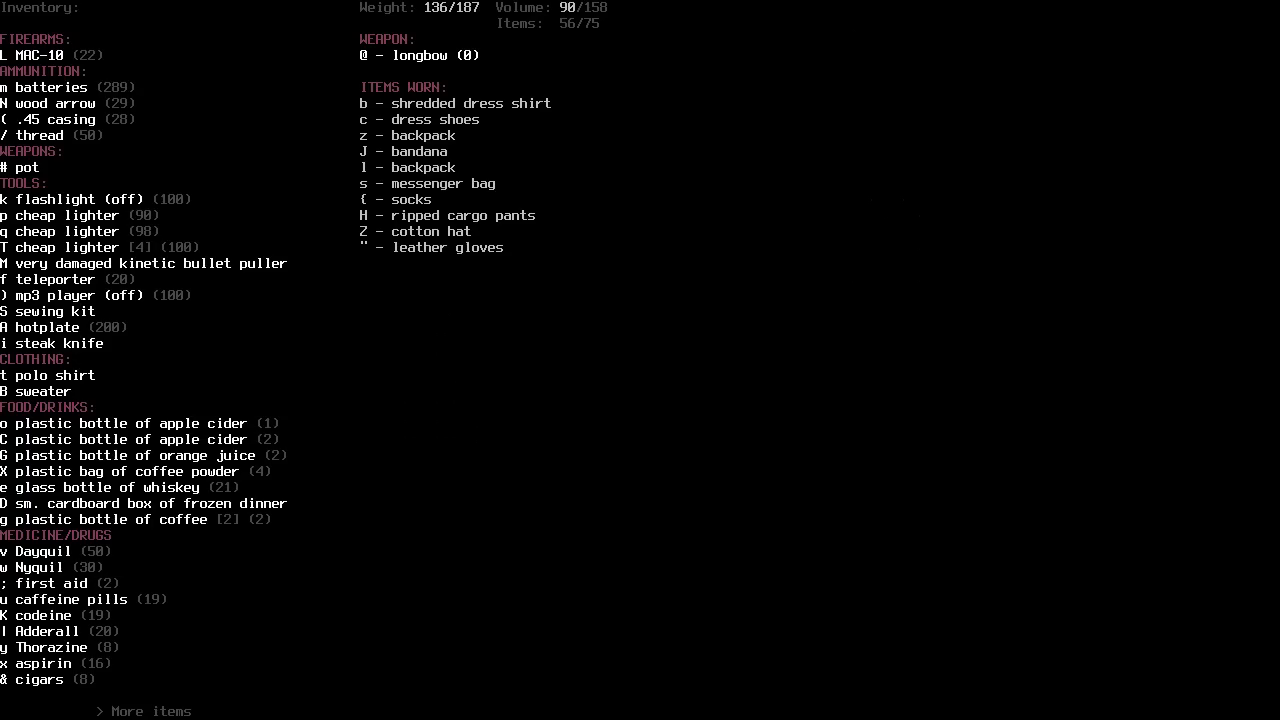
key("Page_Down")
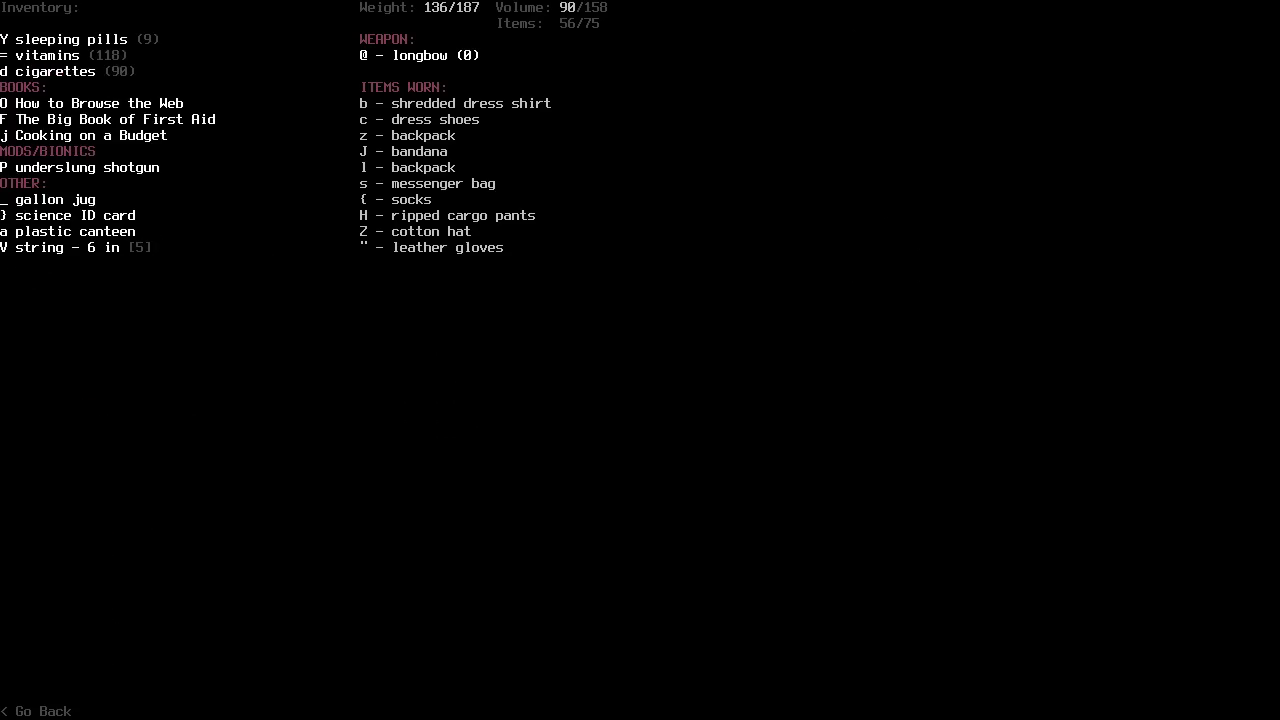
key("V")
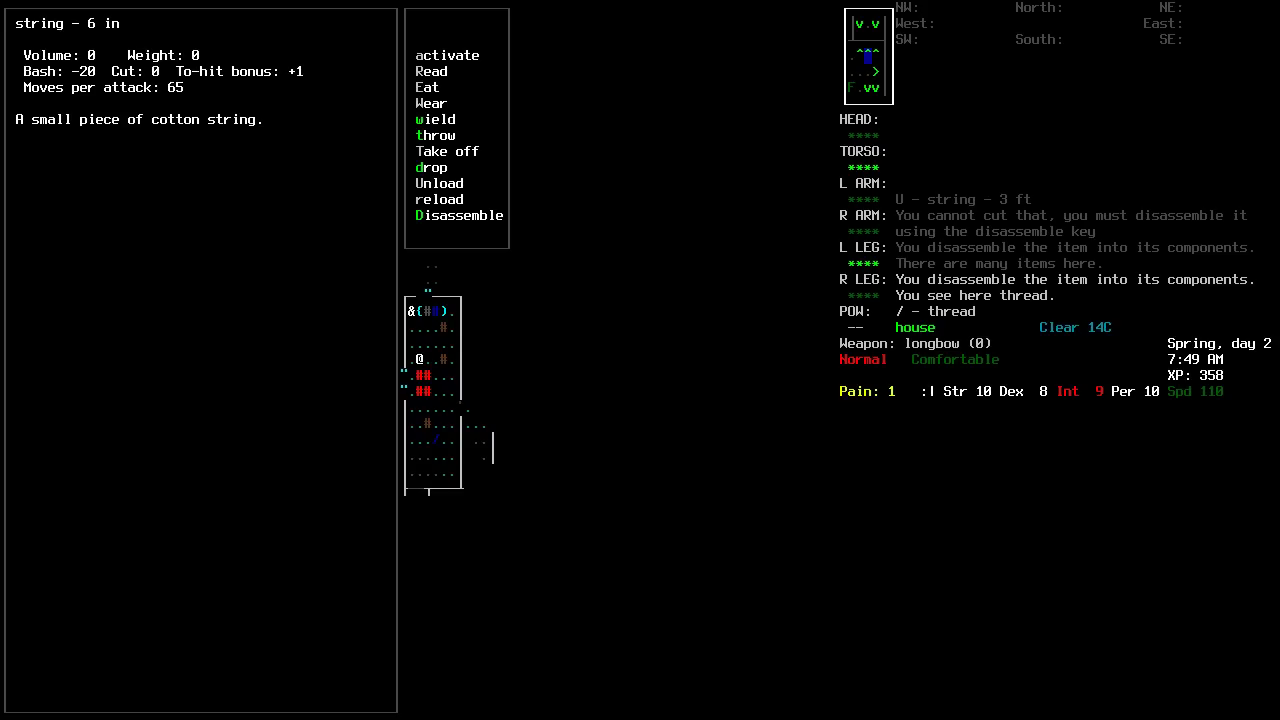
Unravel three more 6-inch string pieces into thread.
key("D")
key("Y")
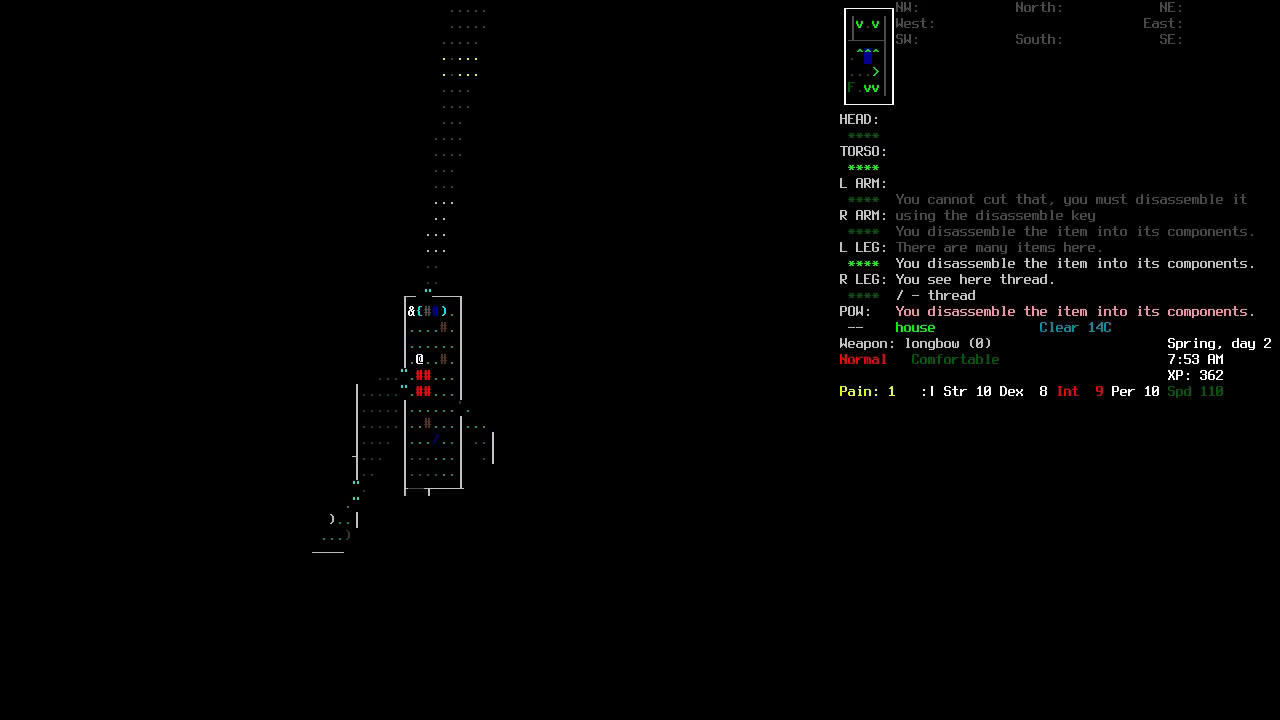
key("i")
key("V")
key("D")
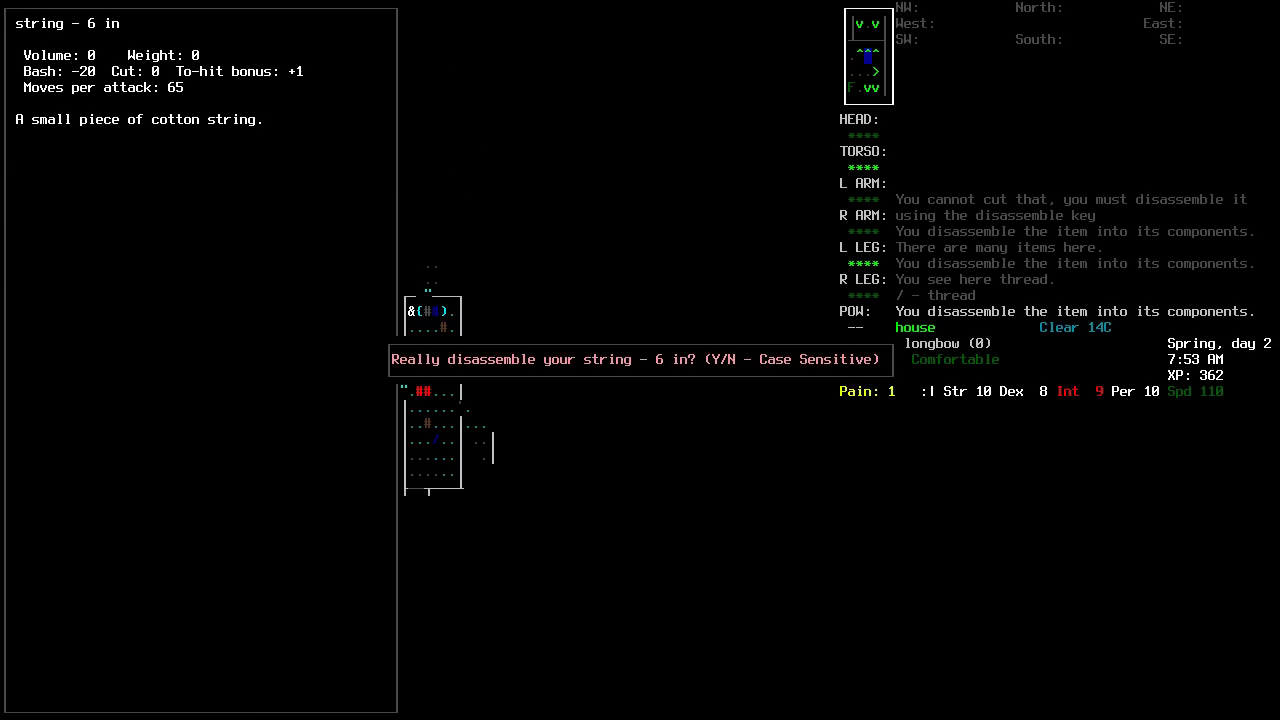
key("Y")
key("i")
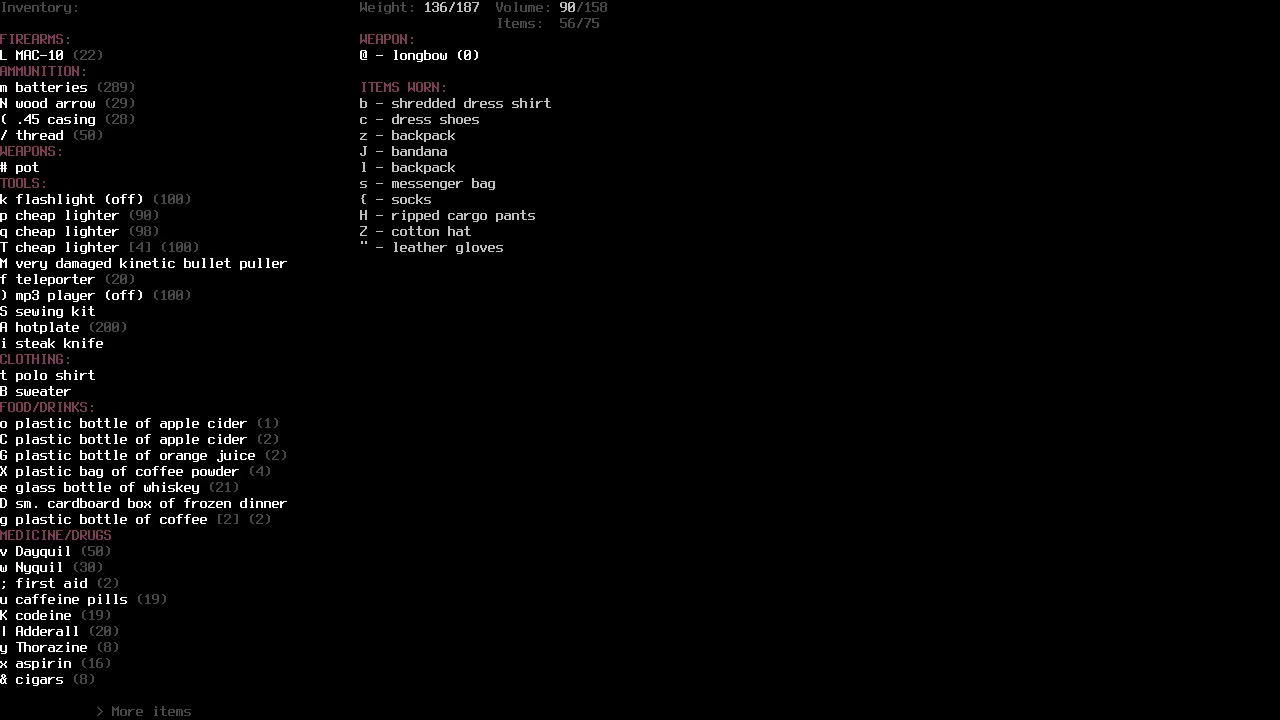
key("V")
key("D")
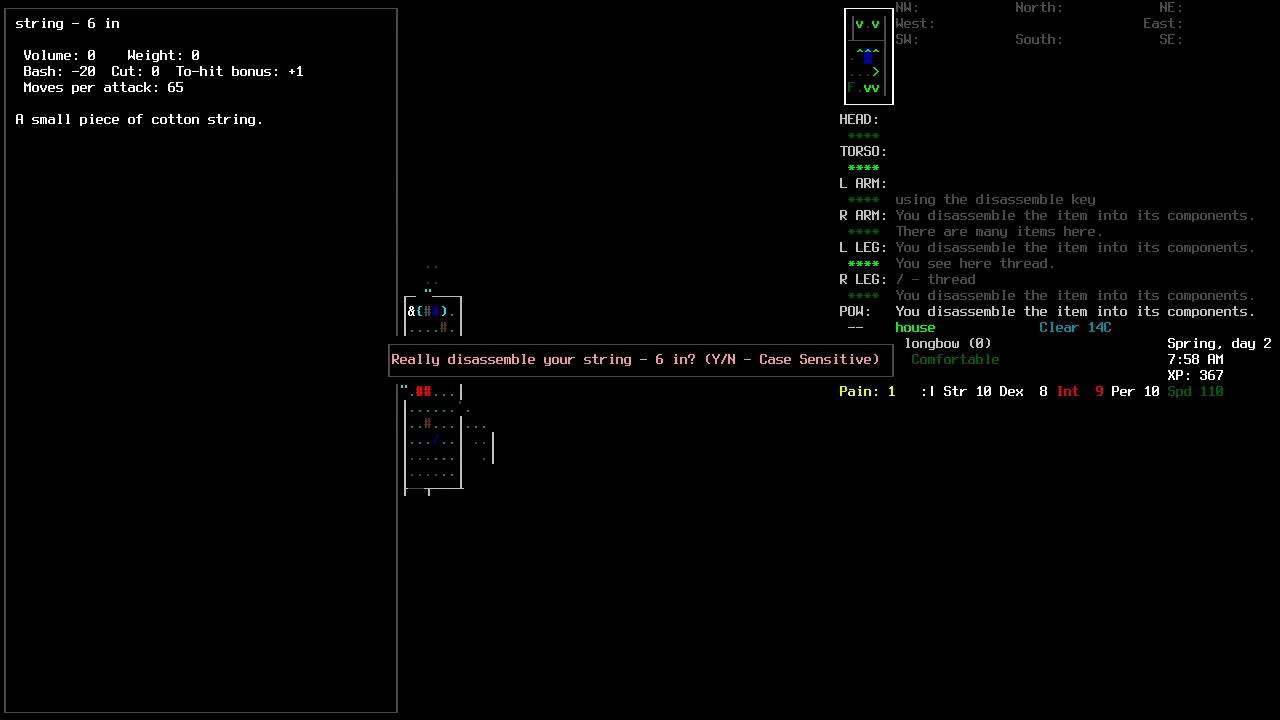
key("Y")
Disassemble two further pieces of string into thread.
key("i")
key("V")
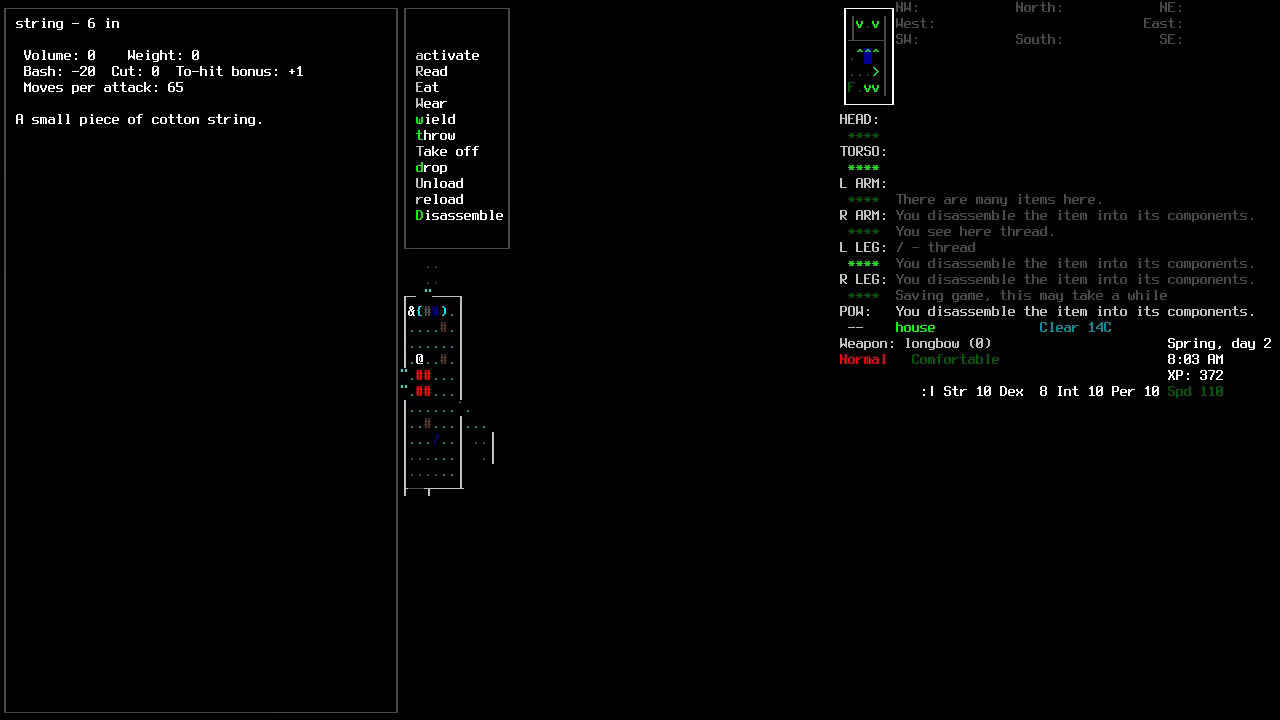
key("D")
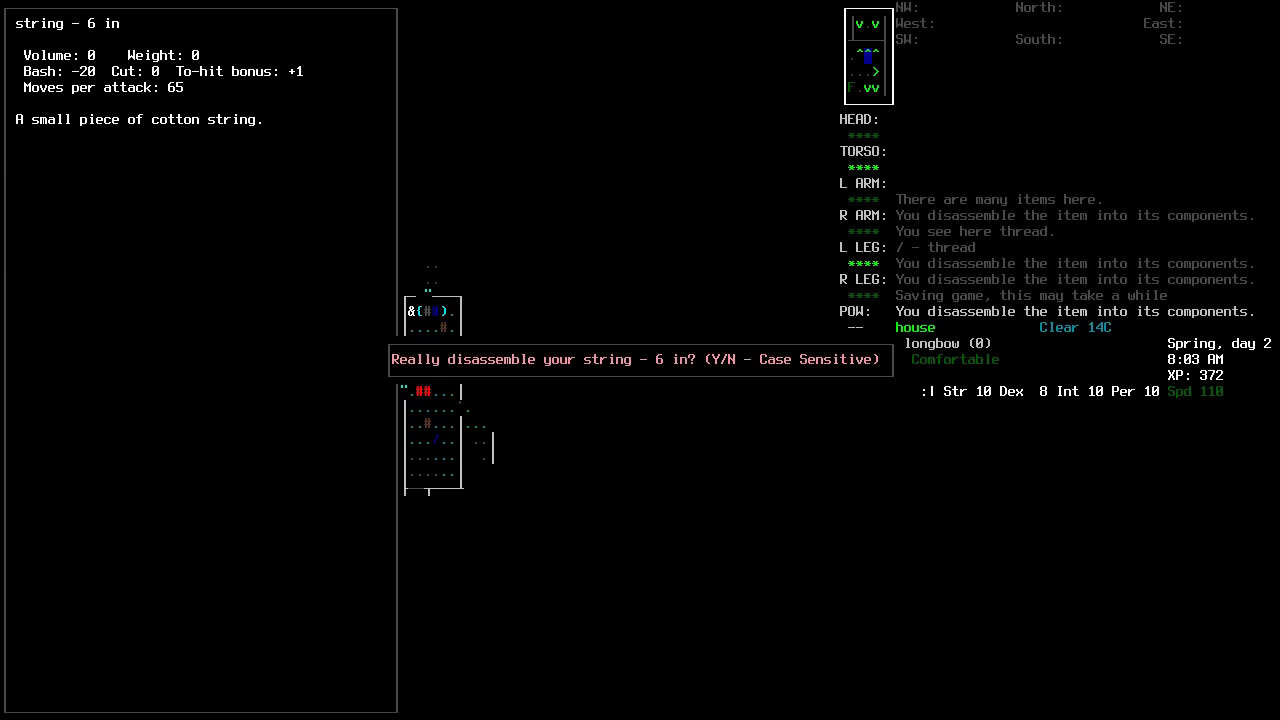
key("Y")
key("i")
key("/")
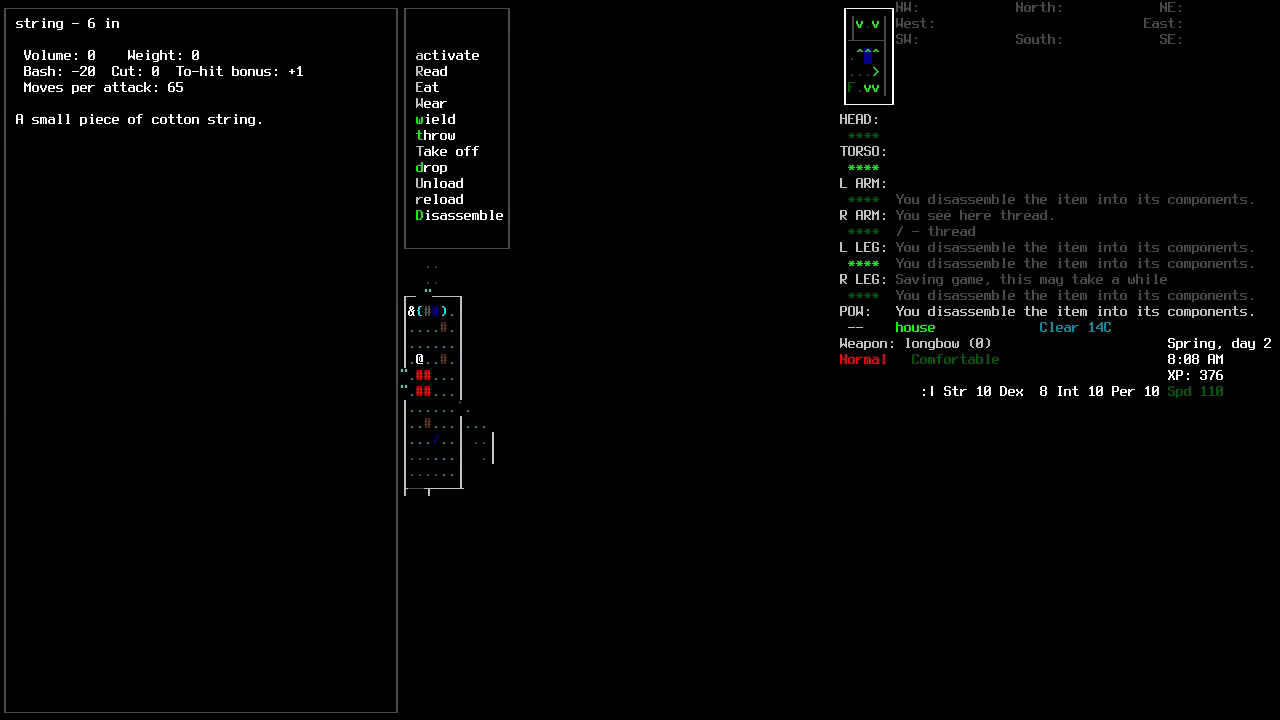
key("D")
key("Y")
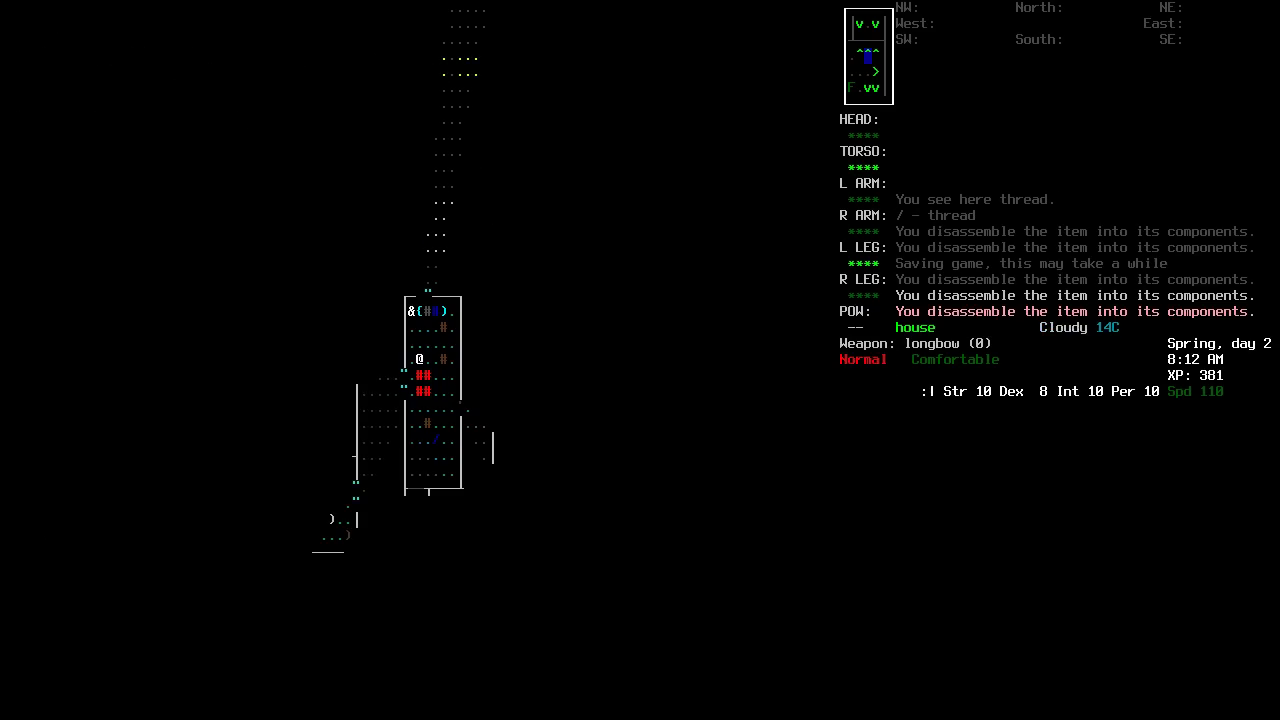
Review both pages of carried items, then list the thread piles underfoot for pickup.
key("i")
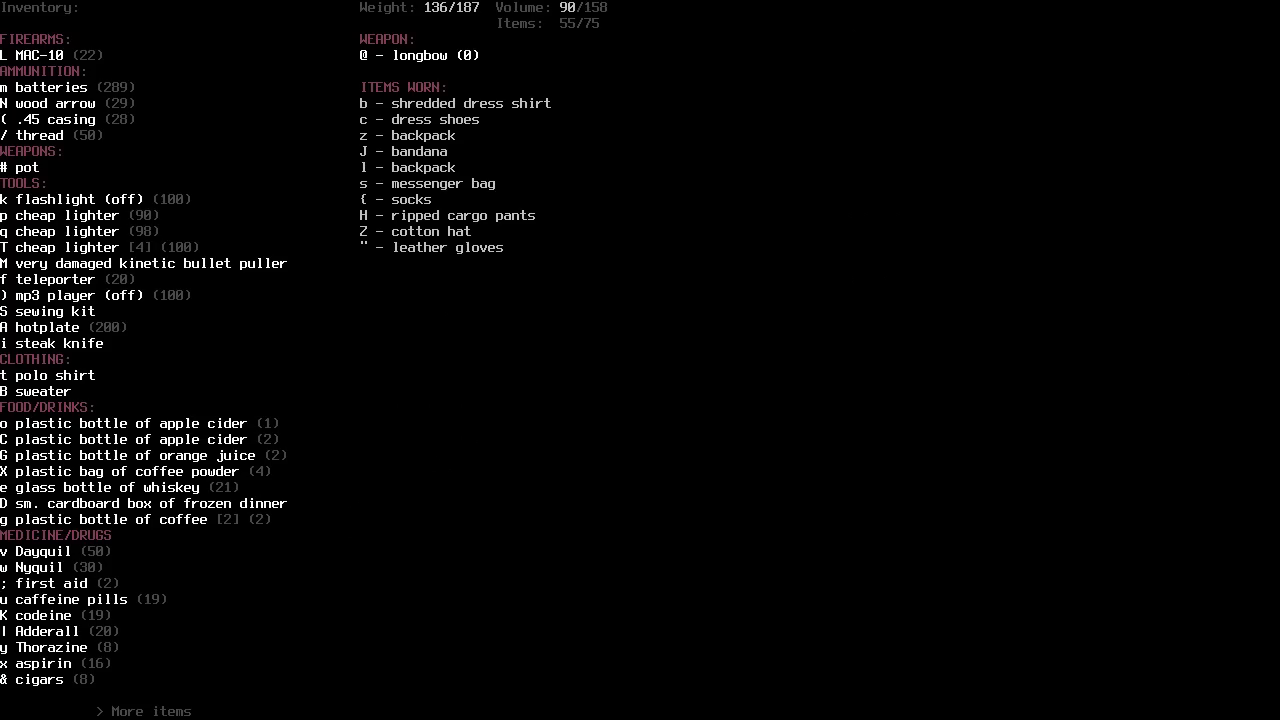
key("Page_Down")
key("Escape")
key("Down")
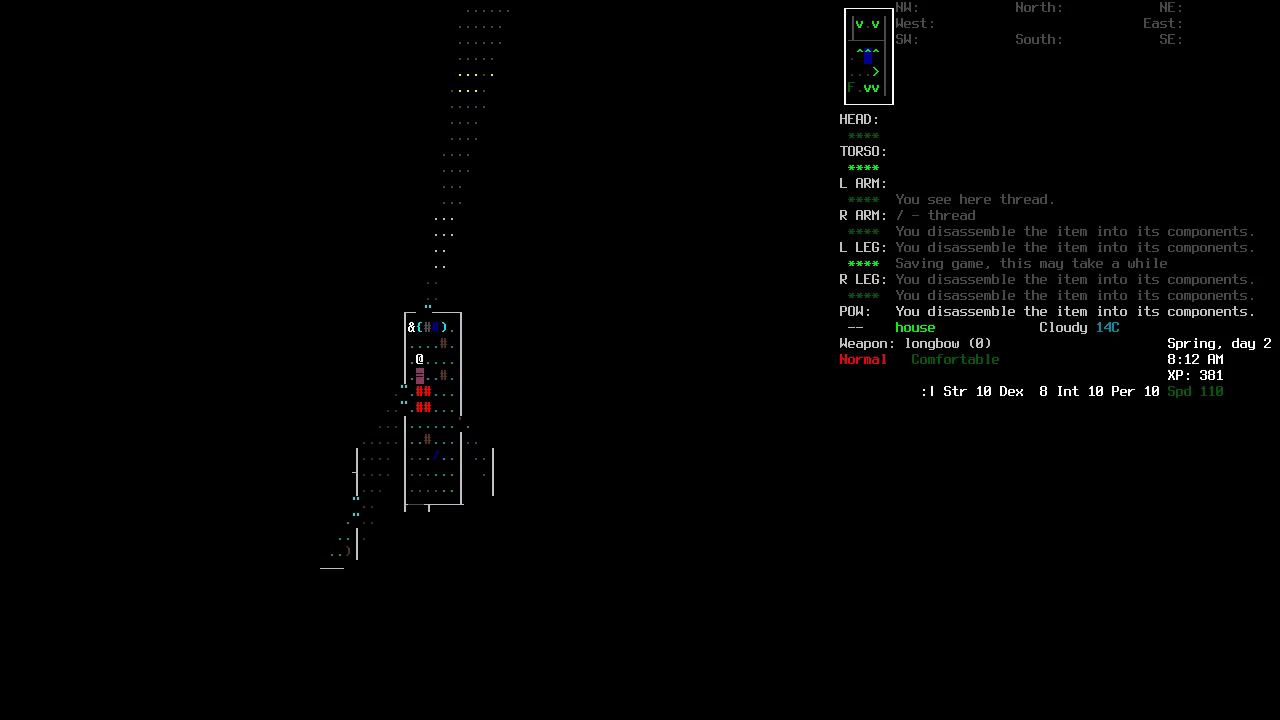
key("Up")
key("g")
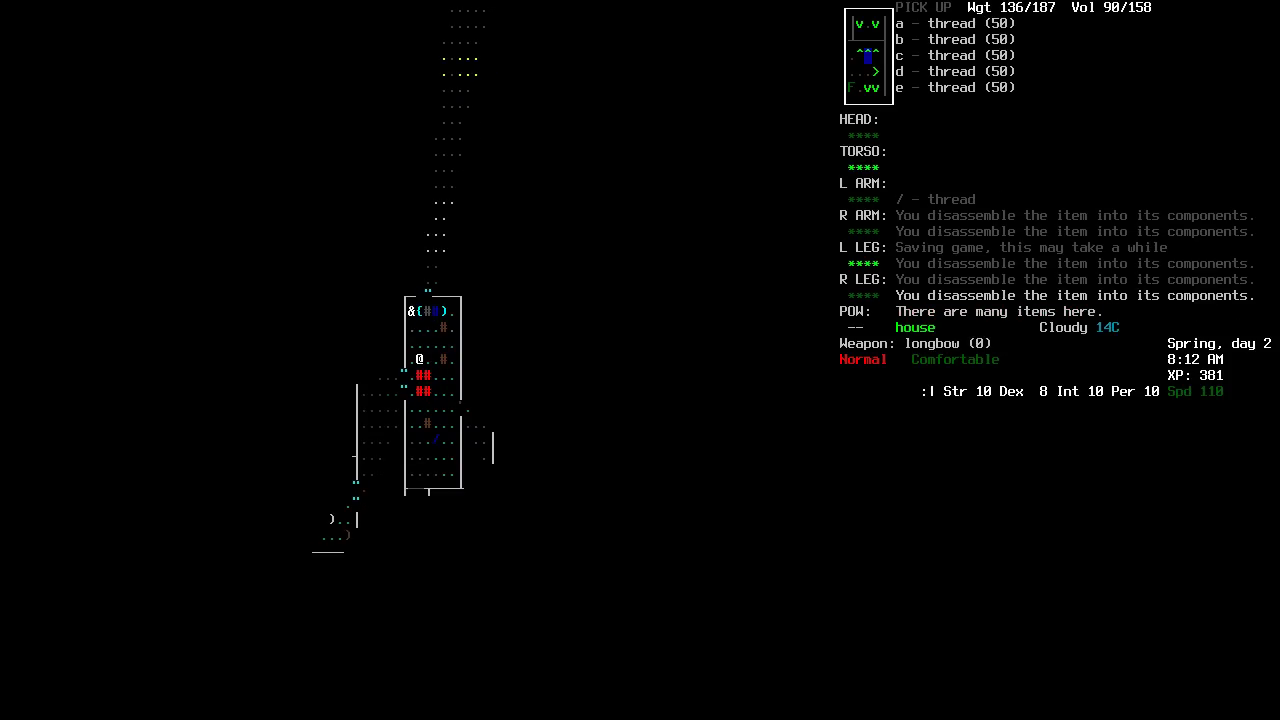
Pick up all the thread piles and attempt to use the sewing kit.
key("a")
key("Return")
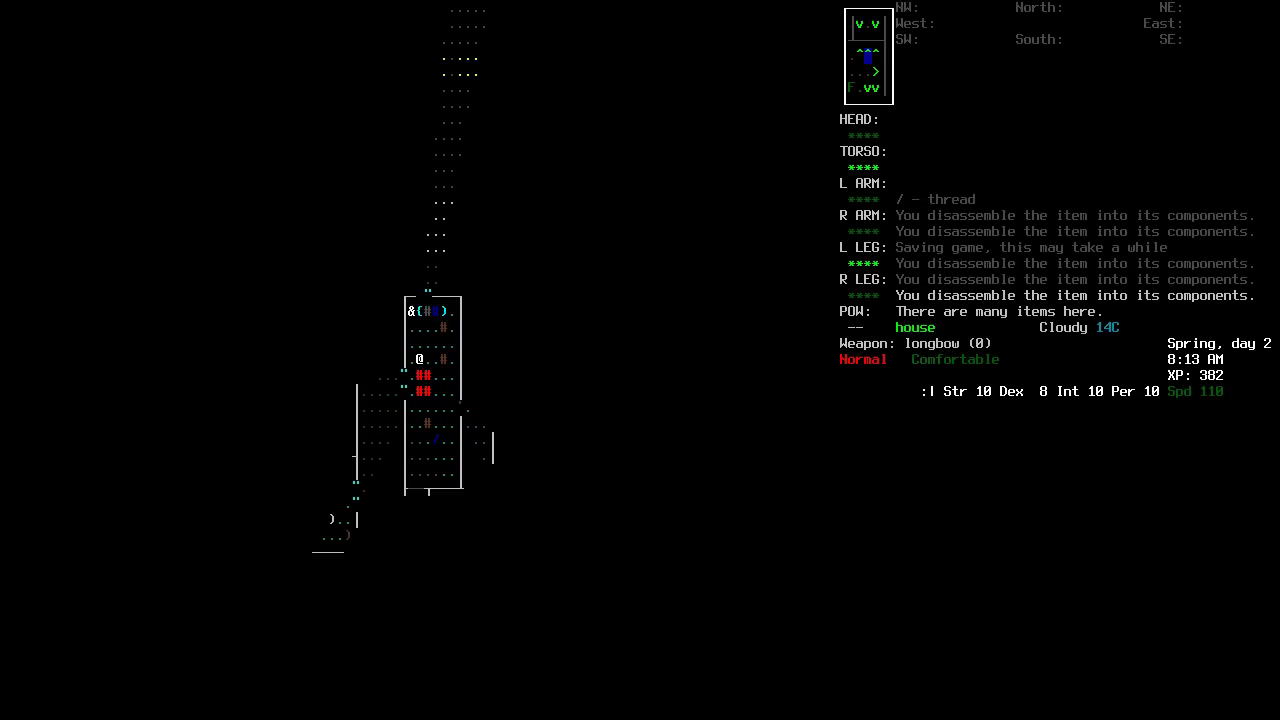
key("a")
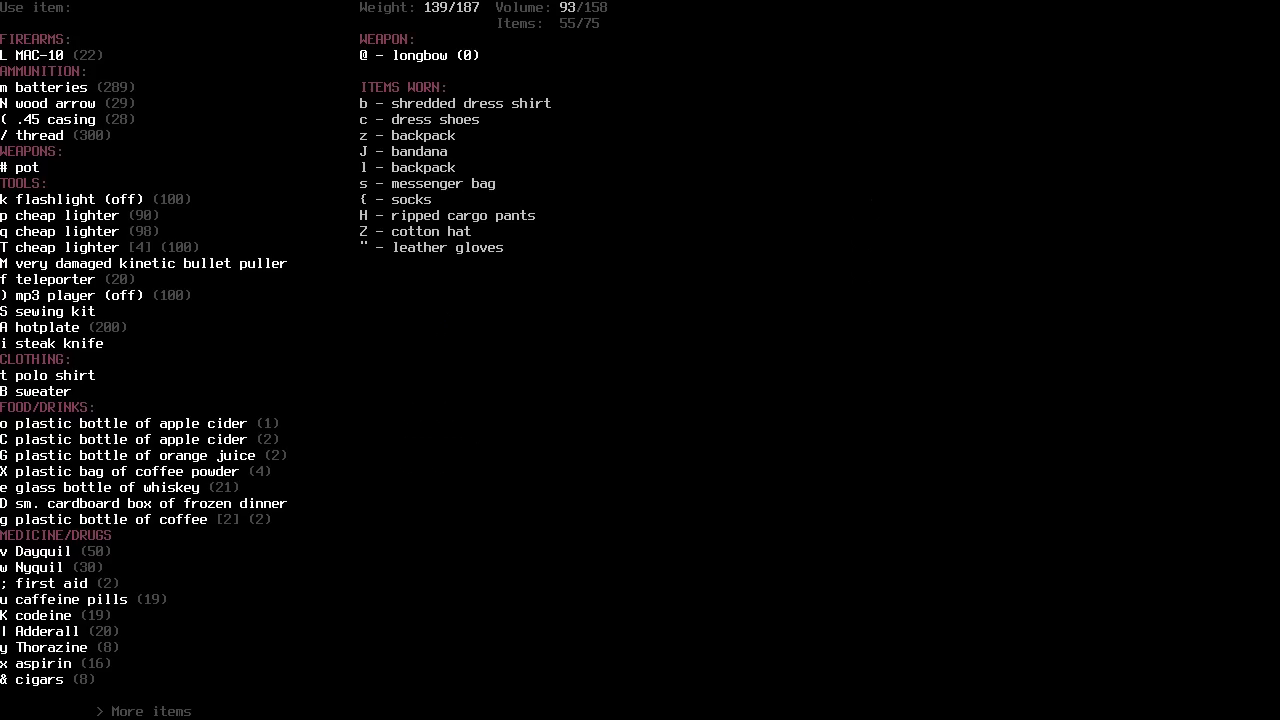
key("S")
key("r")
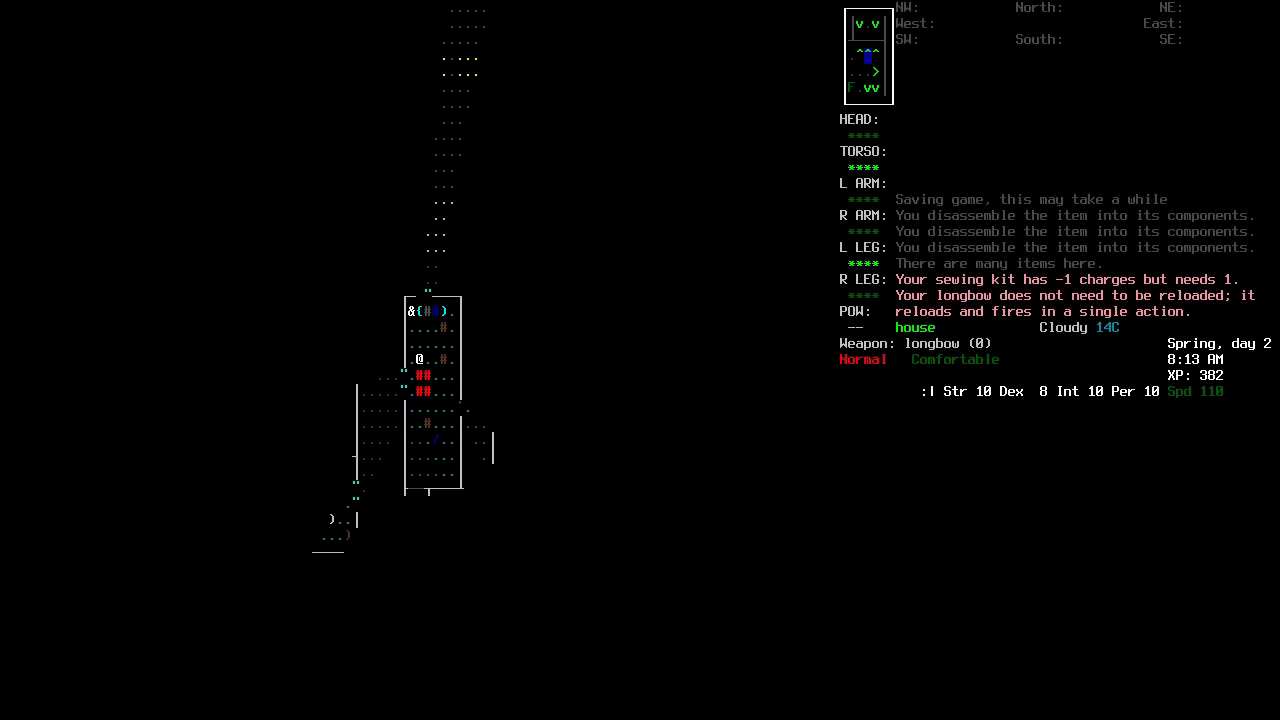
Reload the sewing kit with thread from its item menu, then walk past the table.
key("i")
key("S")
key("r")
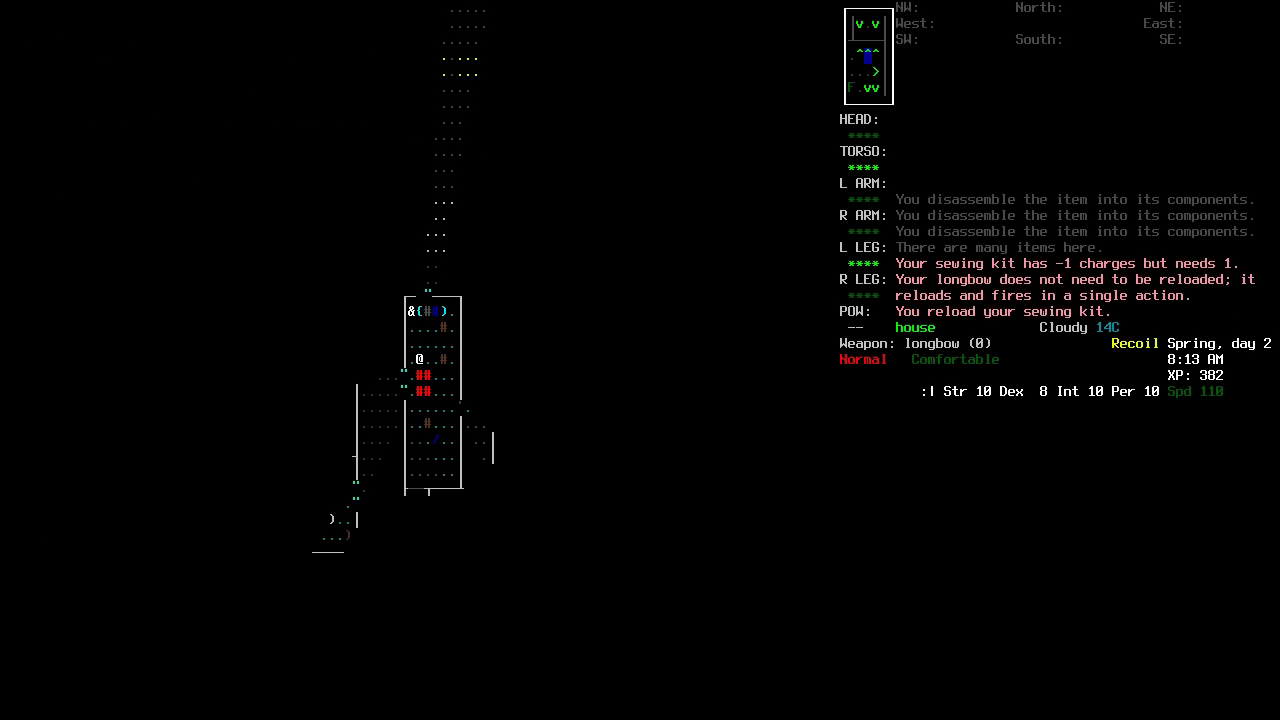
key("Up")
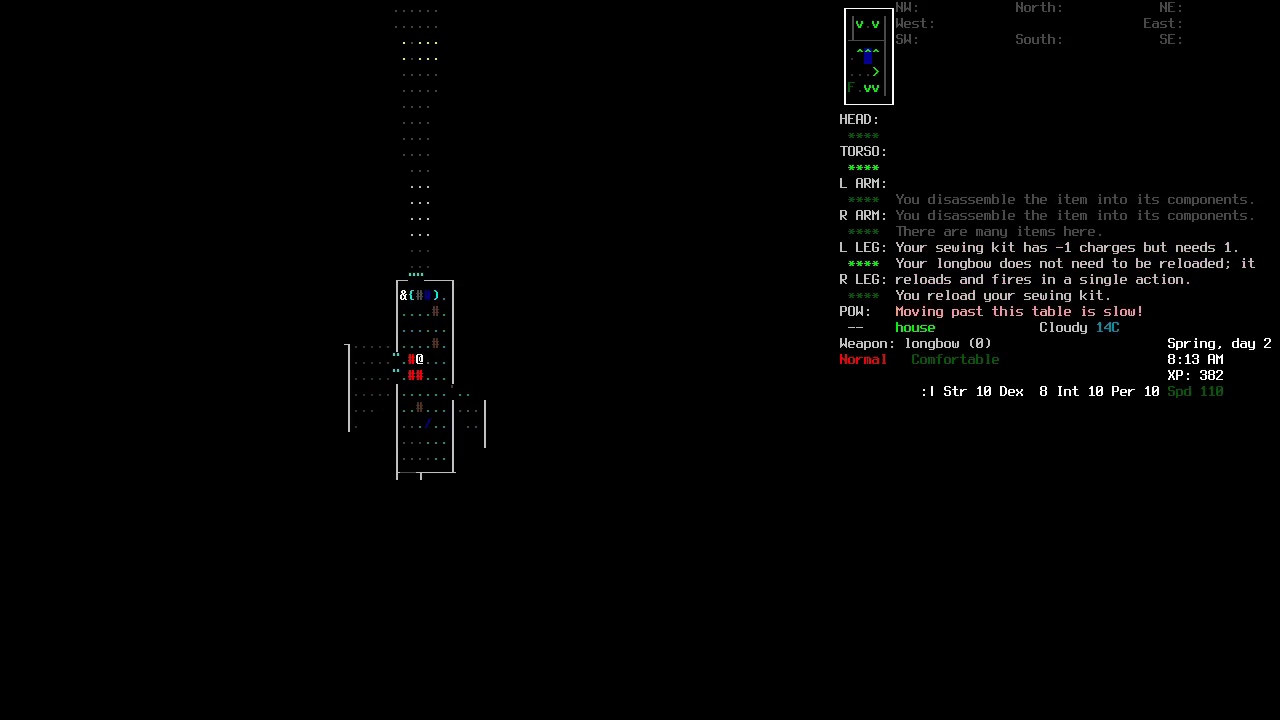
key("Up")
key("Up")
key("Up")
Scan the nearby items list and walk over to pick up the cigarettes.
key("Right")
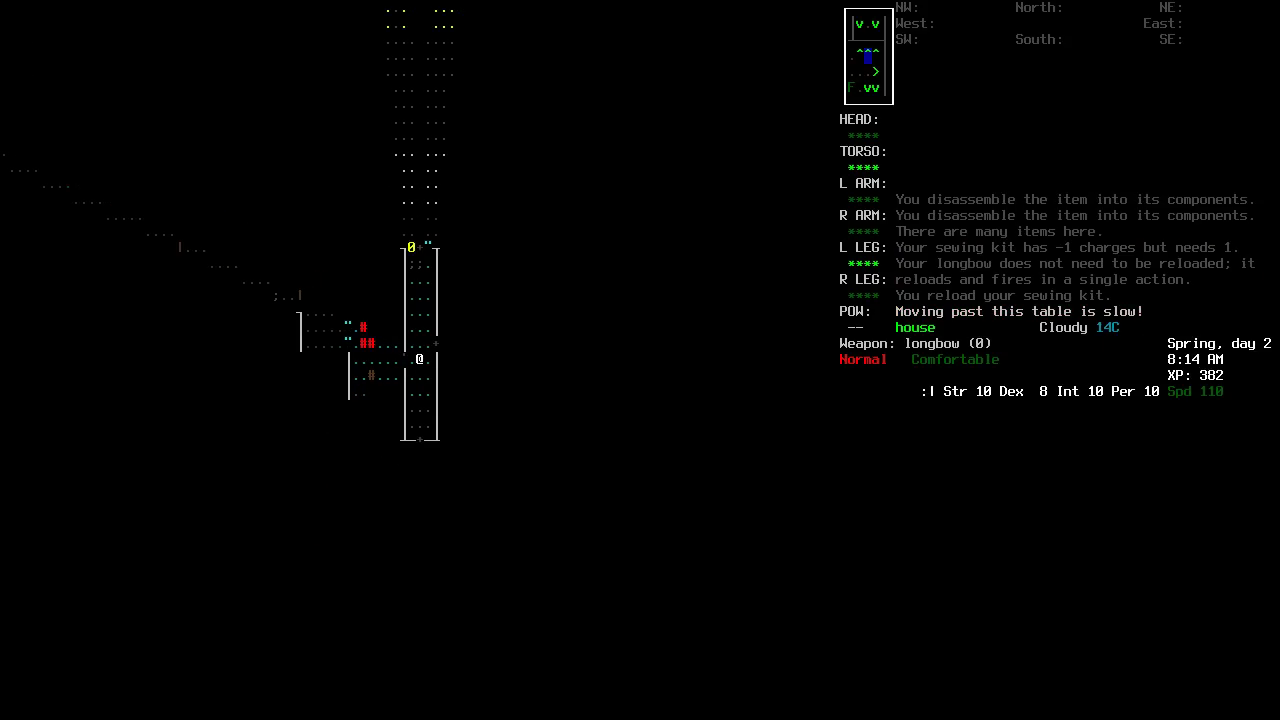
key("Right")
key("Right")
key("Right")
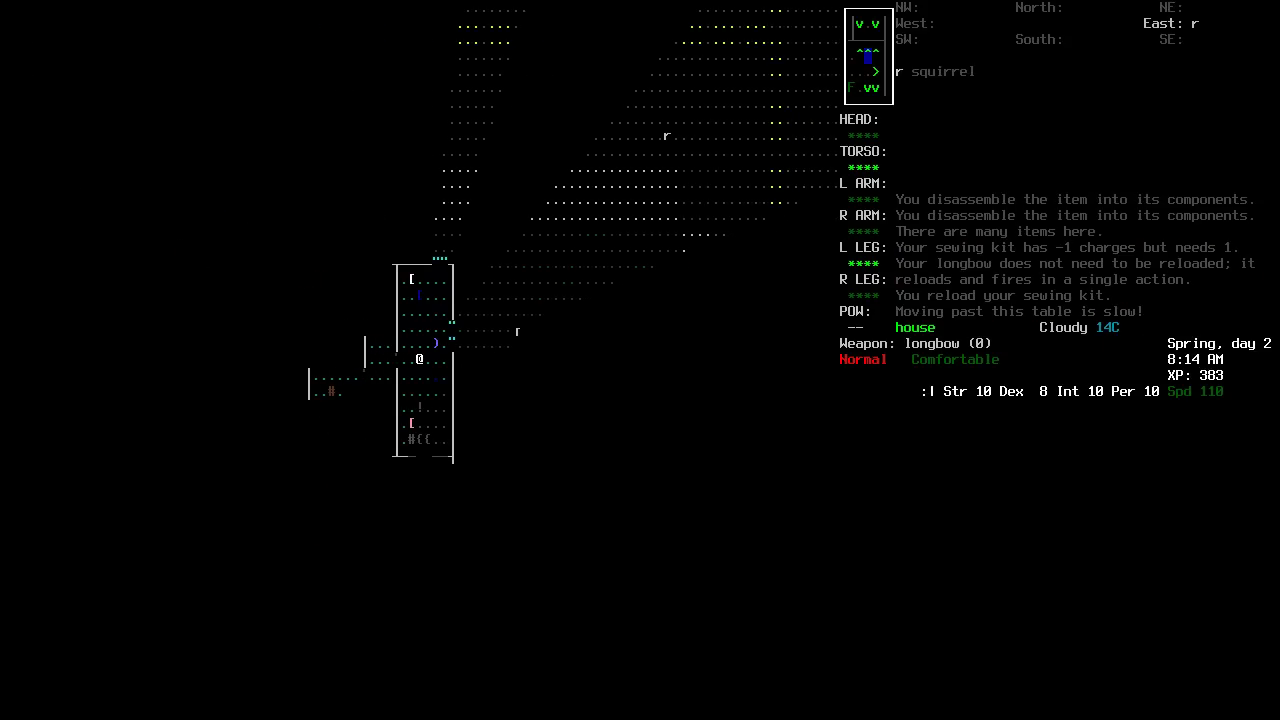
key("V")
key("Down")
key("Down")
key("Down")
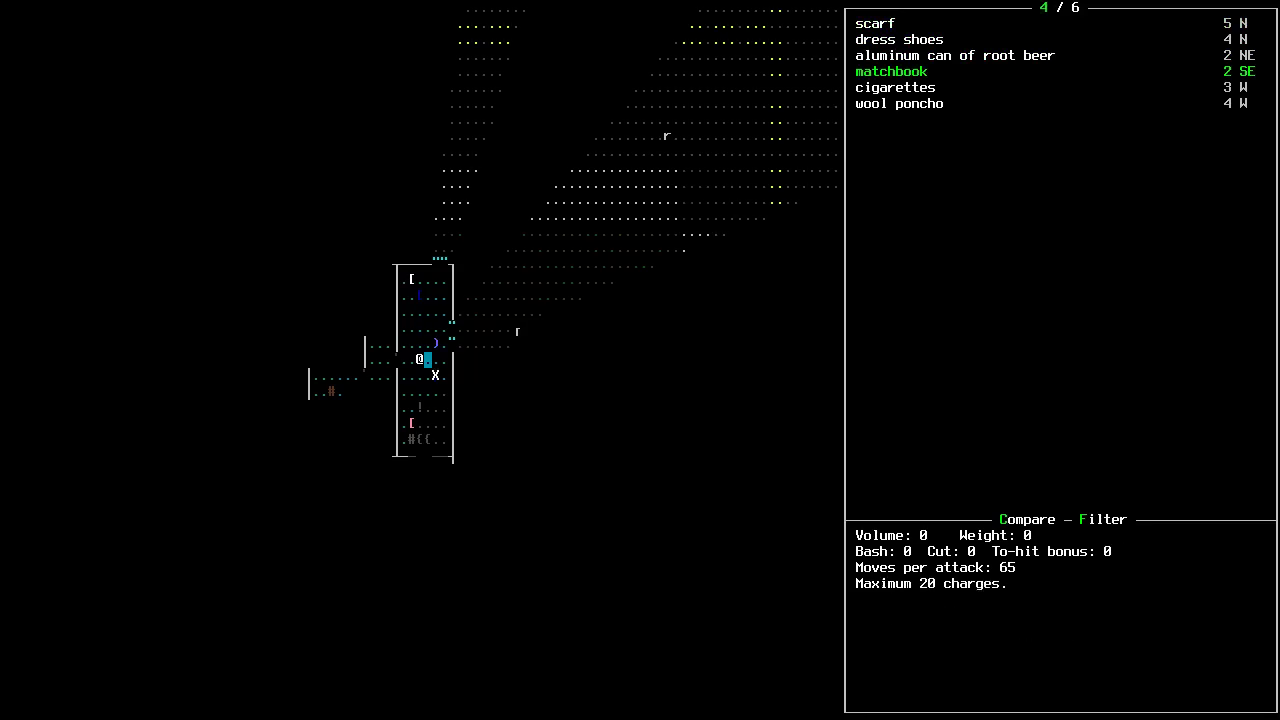
key("Down")
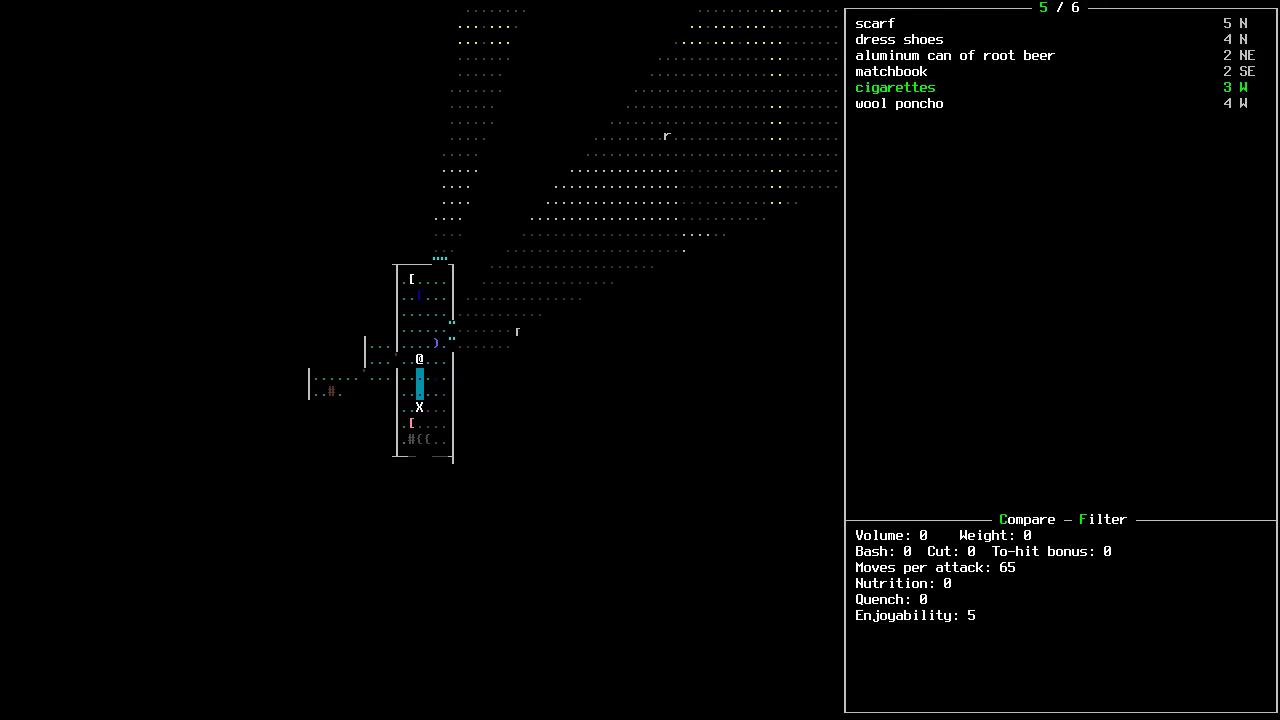
key("Escape")
key("Down")
key("Down")
key("Down")
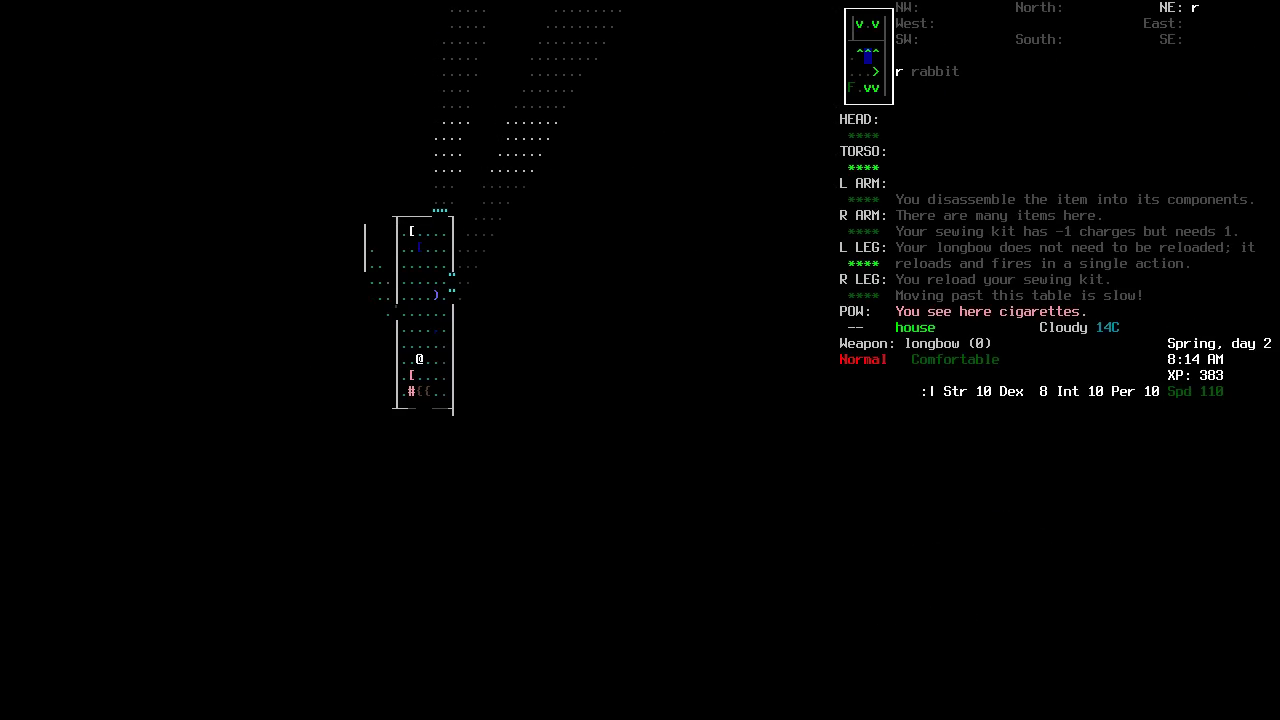
key("g")
Move into the next room, reach the picklock kit and inspect its details.
key("Down")
key("Down")
key("Down")
key("Down")
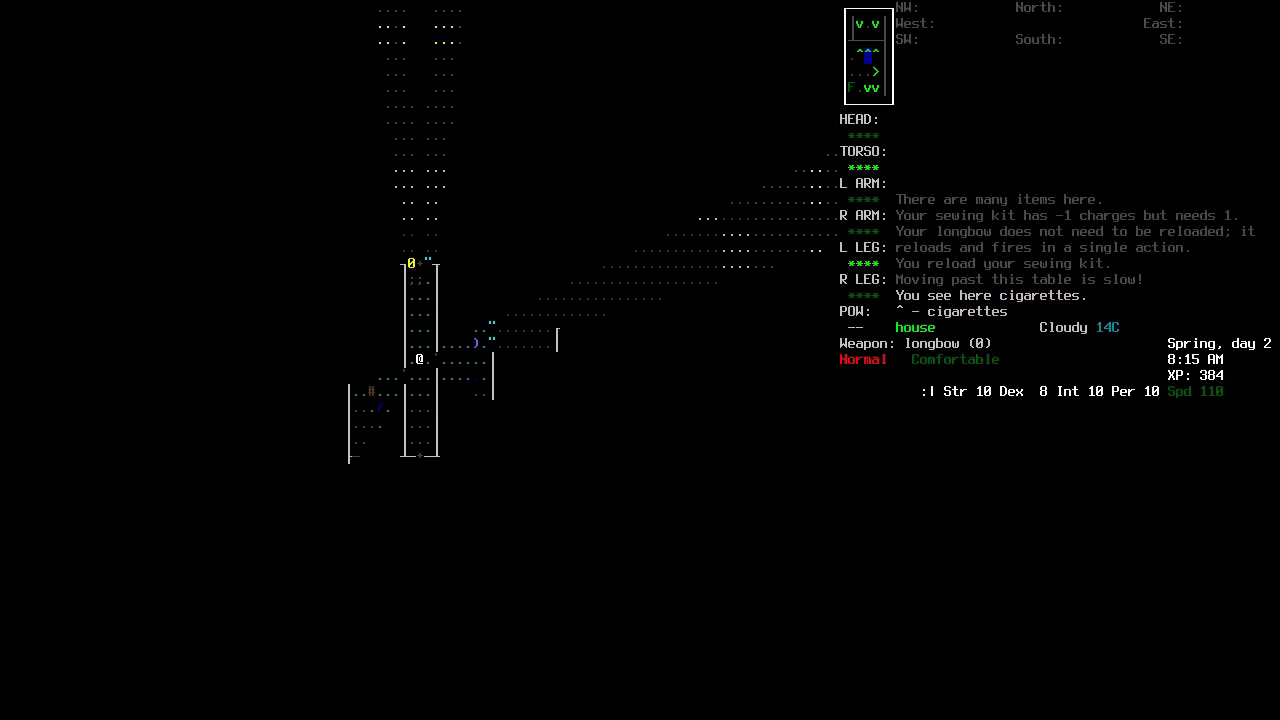
key("Down")
key("Down")
key("Down")
key("Down")
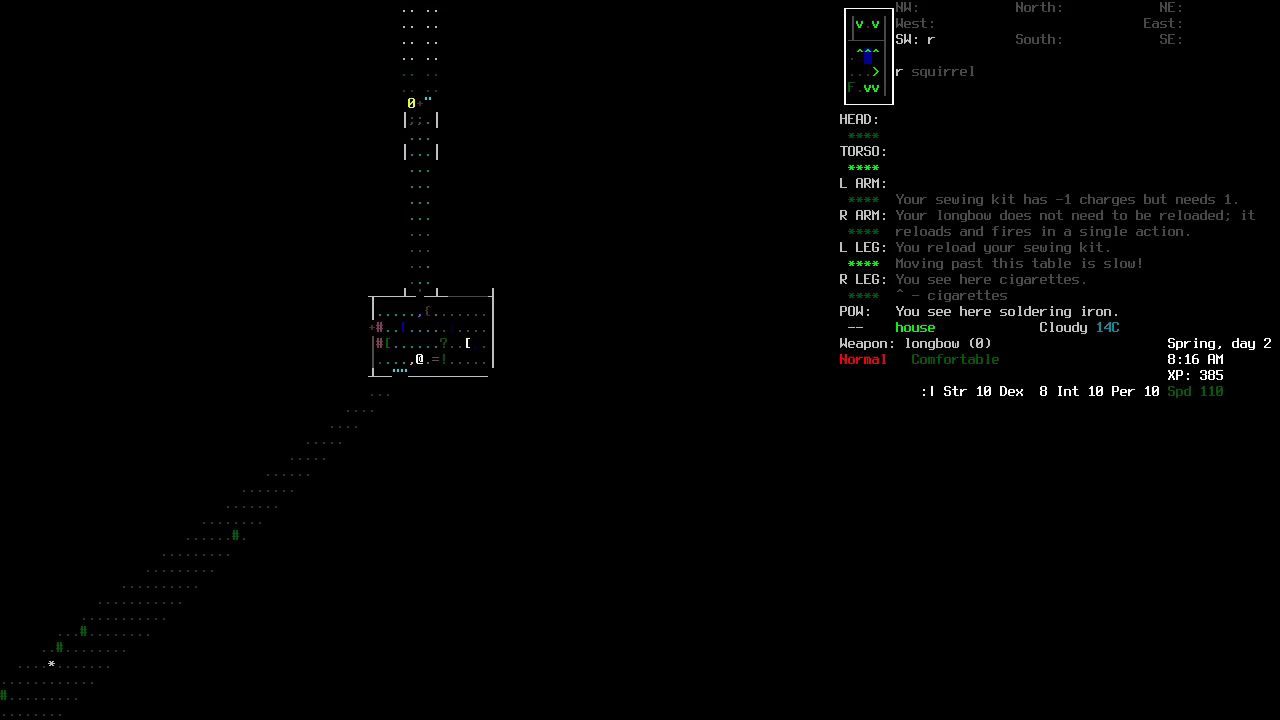
key("V")
key("Down")
key("Down")
key("Down")
key("Down")
key("Down")
key("Up")
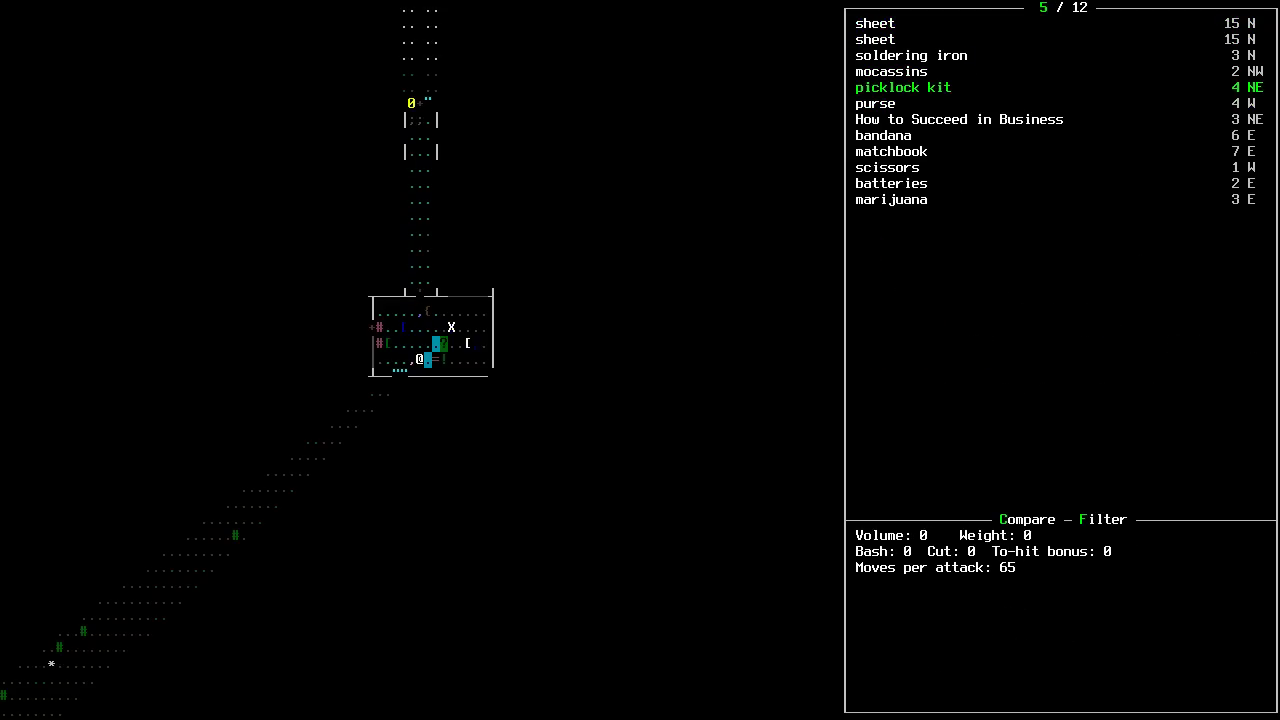
key("Escape")
key("Right")
key("Right")
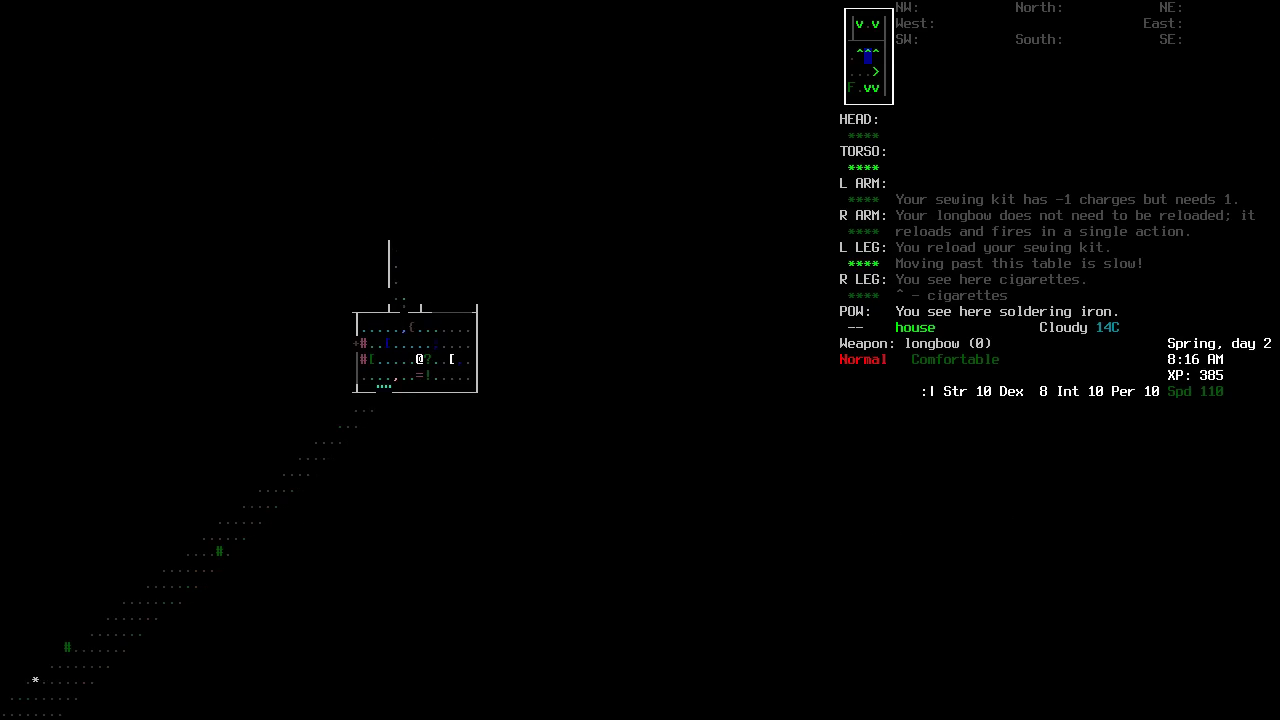
key("Right")
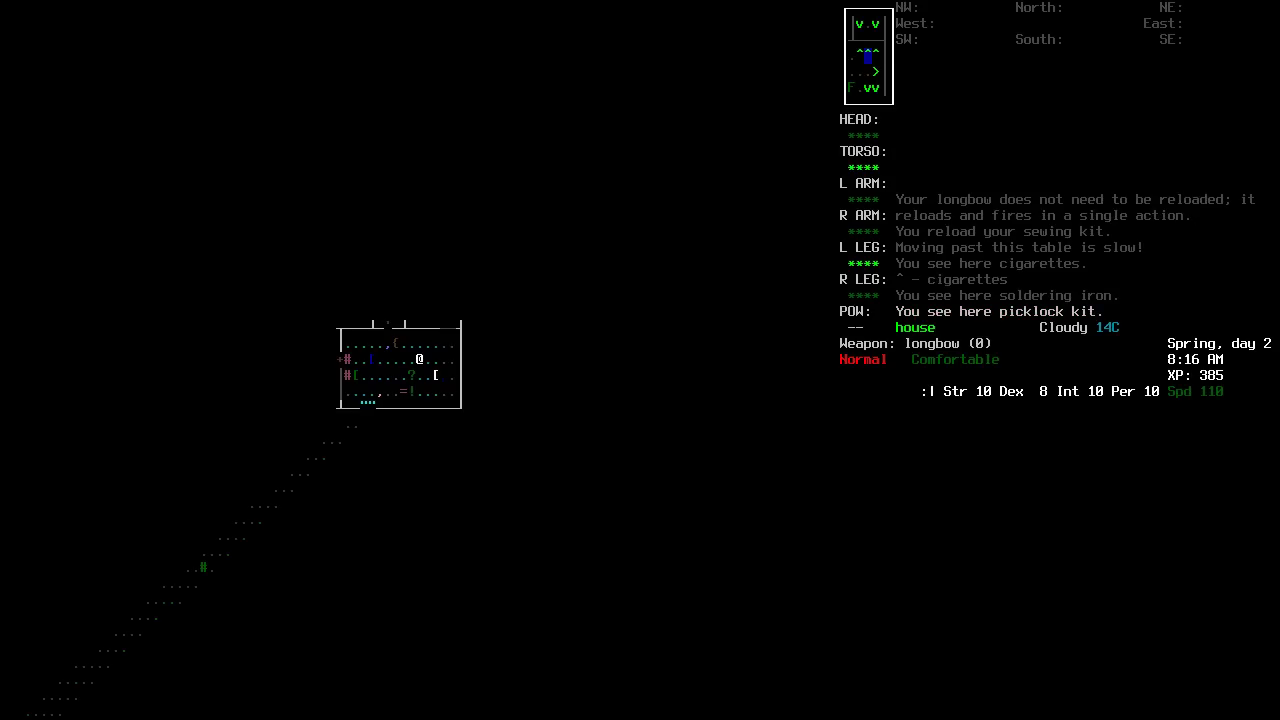
key("i")
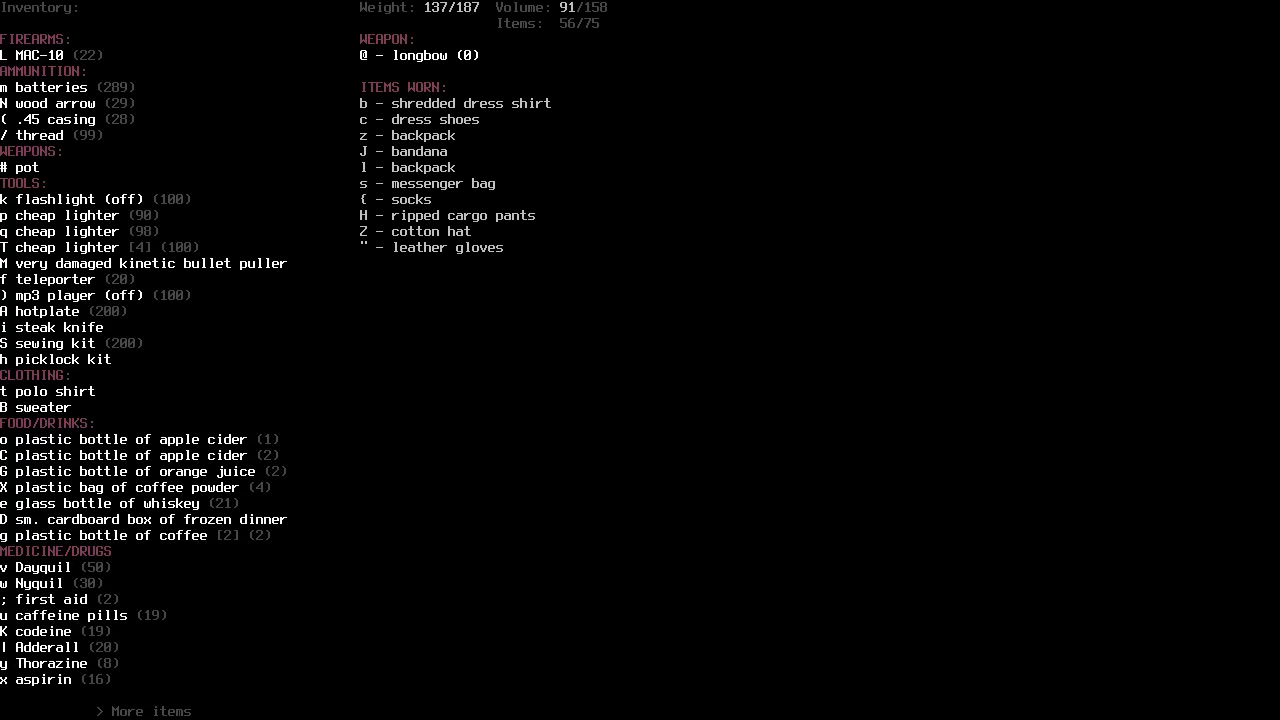
key("Page_Down")
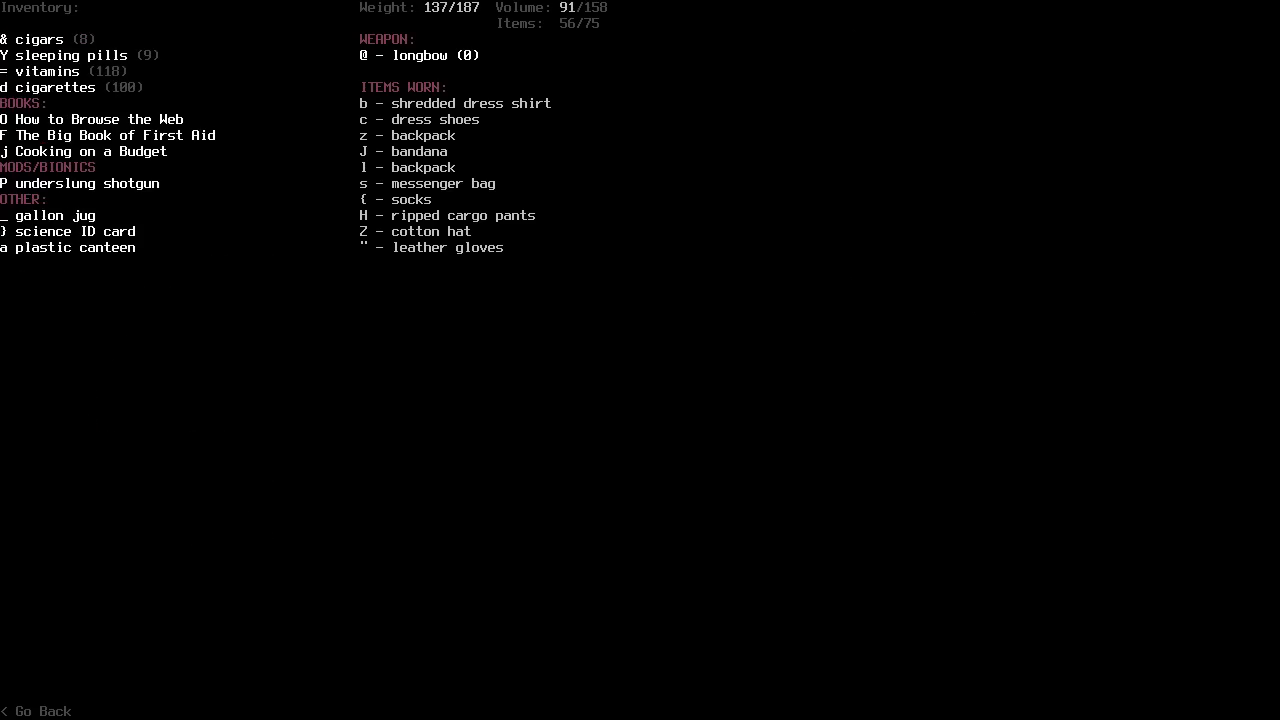
key("Page_Up")
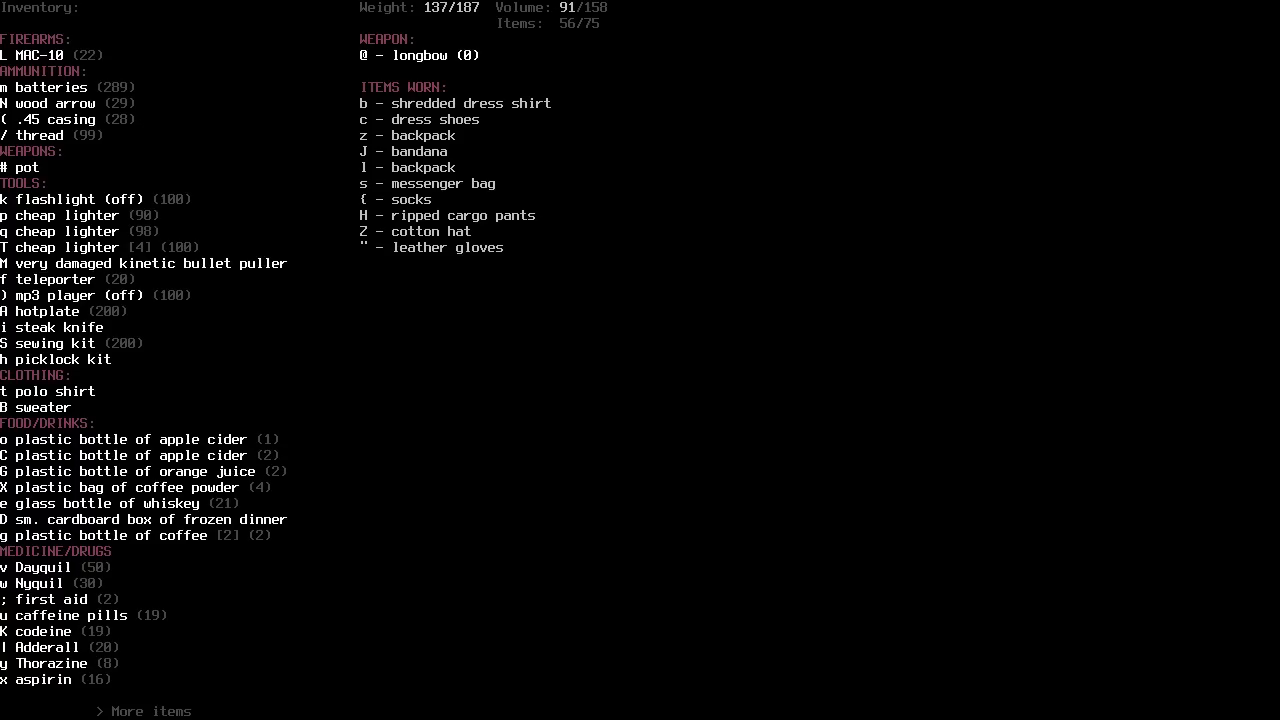
key("h")
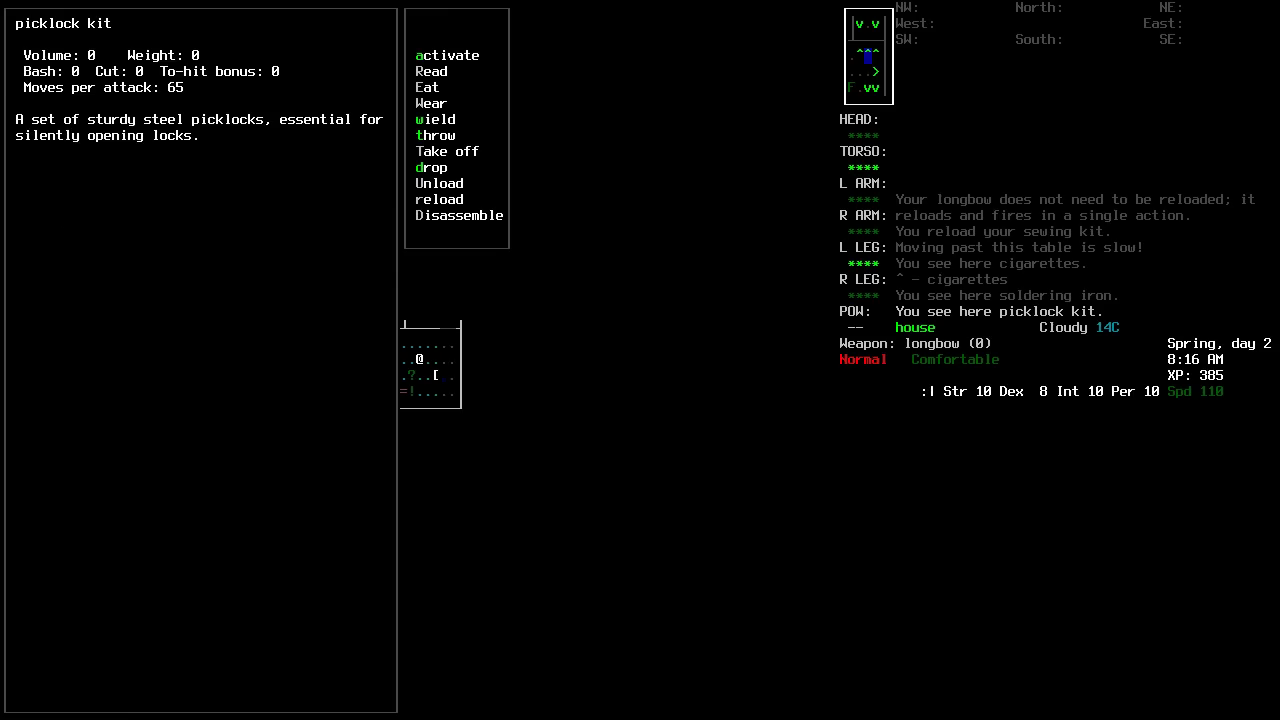
key("Escape")
Search the room, picking up batteries and checking the empty dresser, then reach the purse.
key("Down")
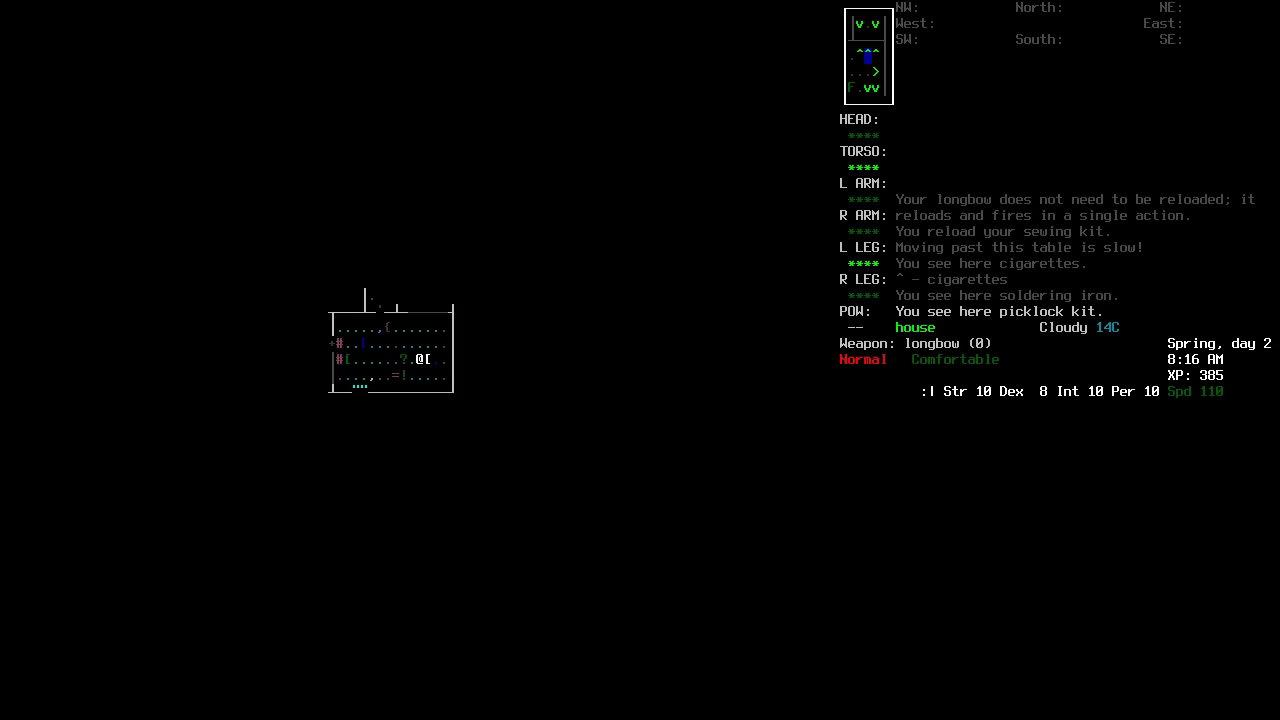
key("Left")
key("Down")
key("Down")
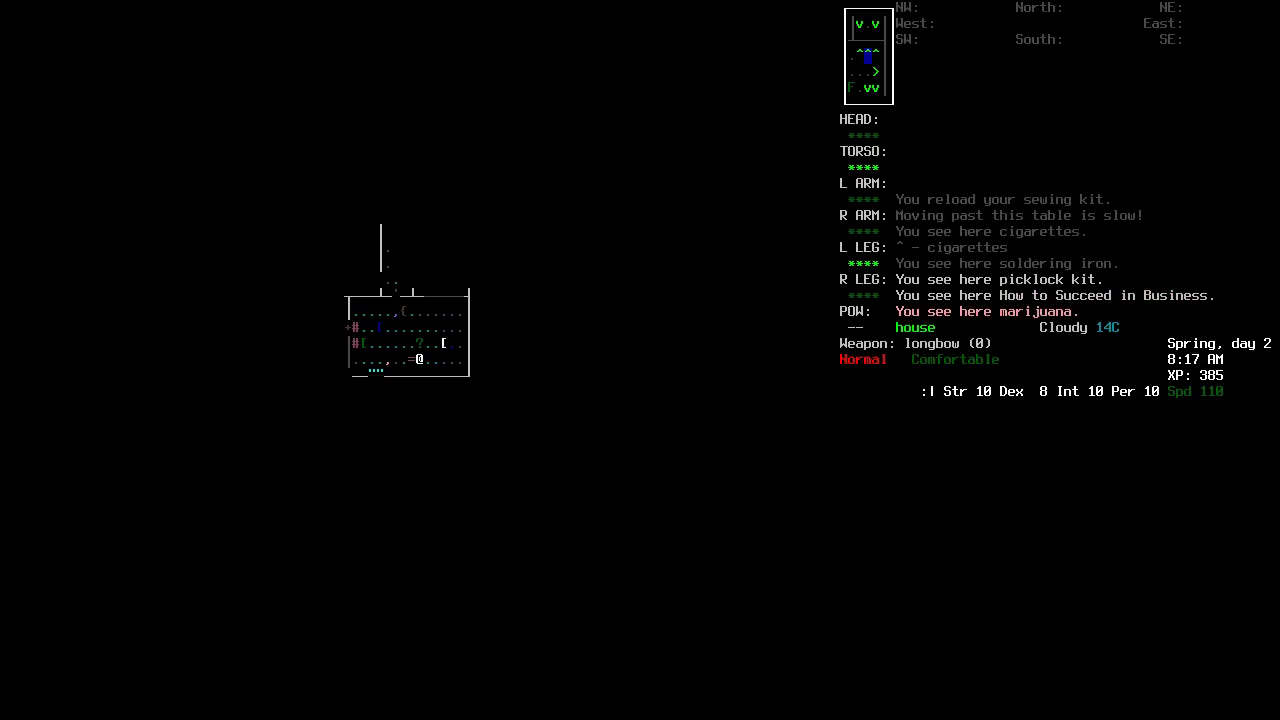
key("Left")
key("n")
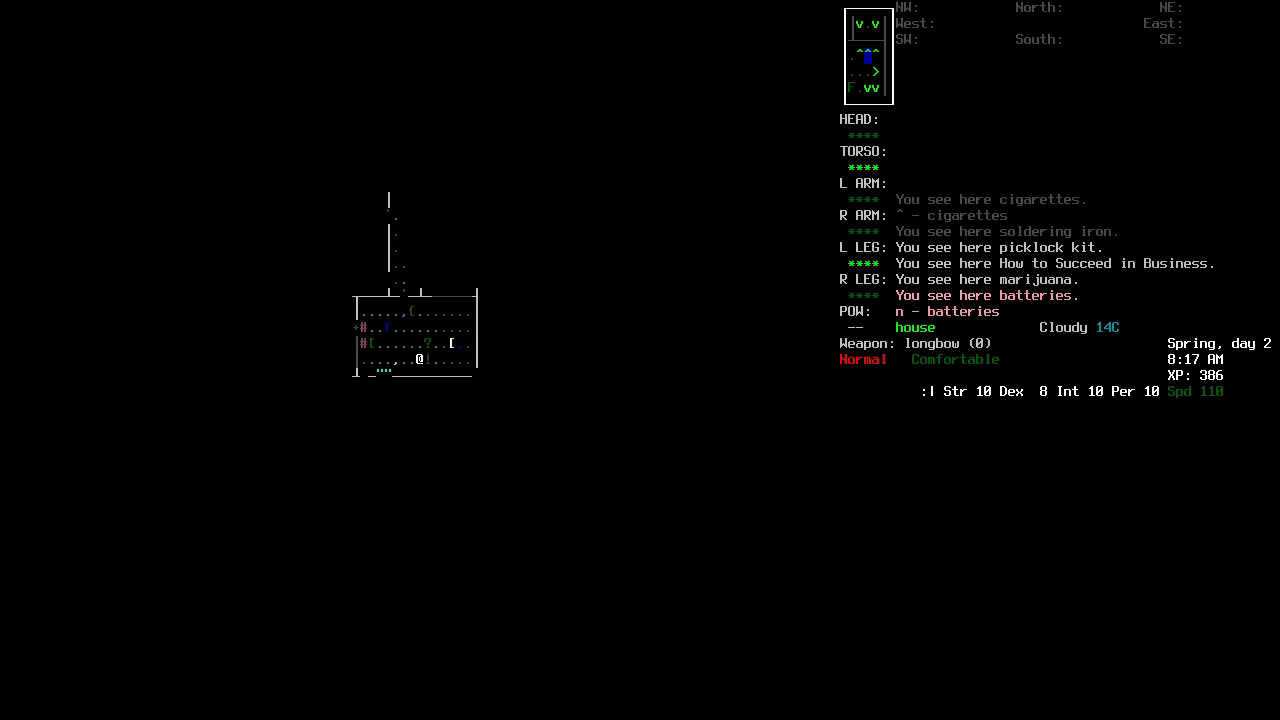
key("Up")
key("Right")
key("Left")
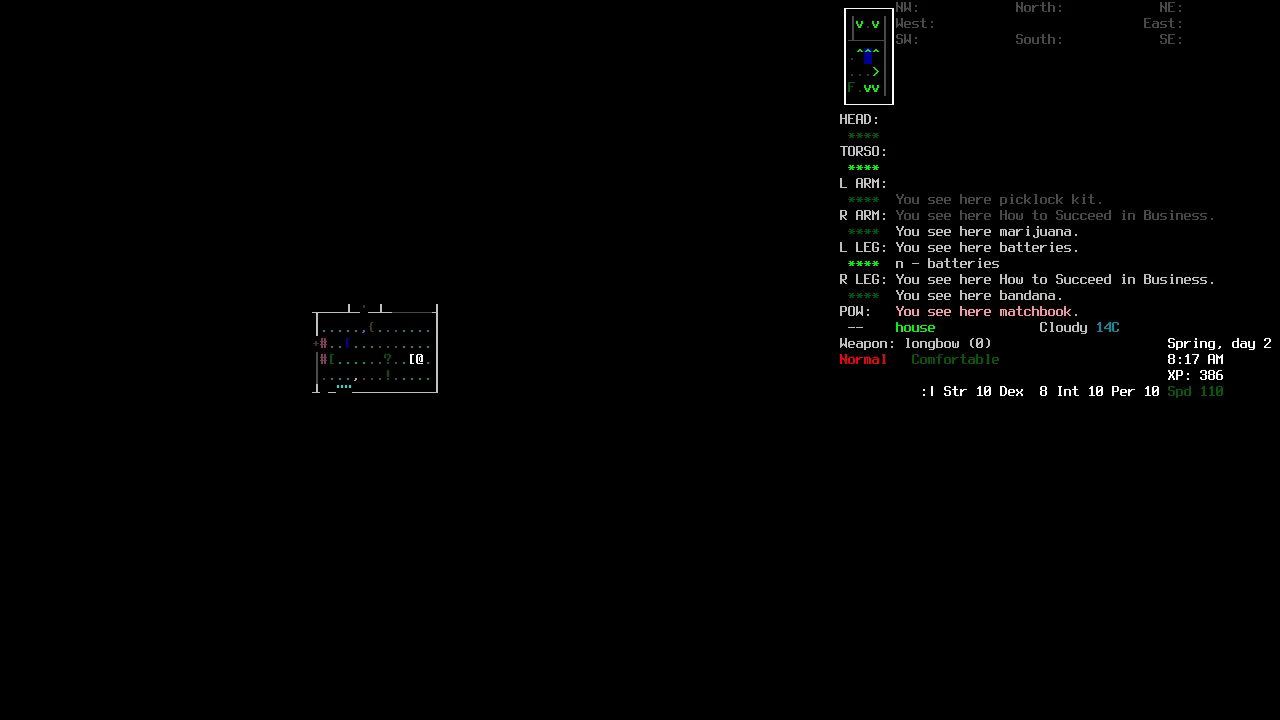
key("Up")
key("Left")
key("Left")
key("Left")
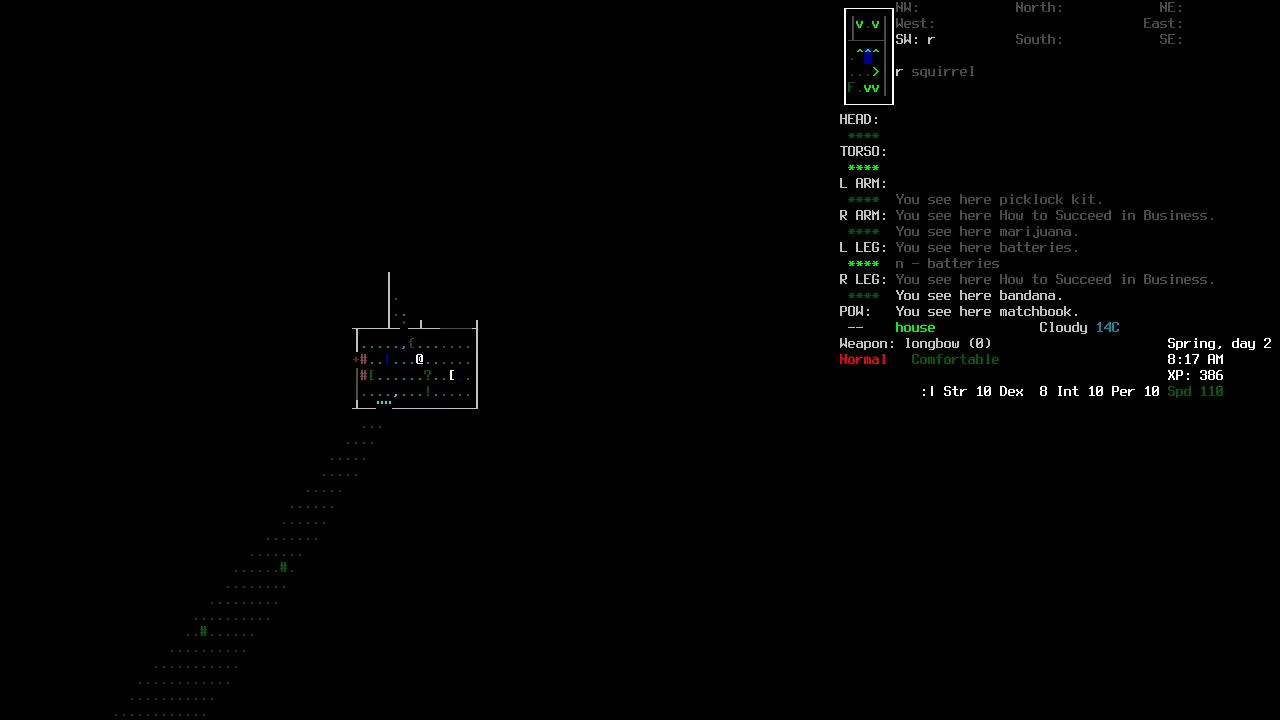
key("e")
key("Left")
key("Down")
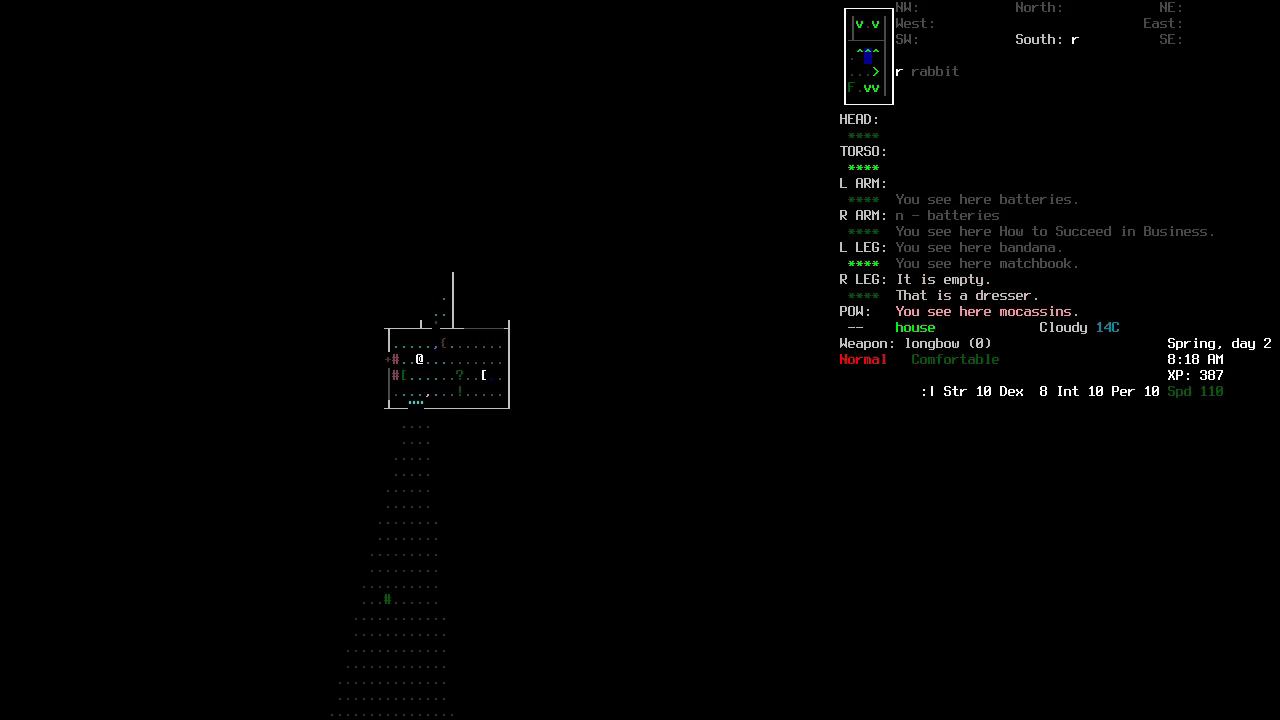
key("Left")
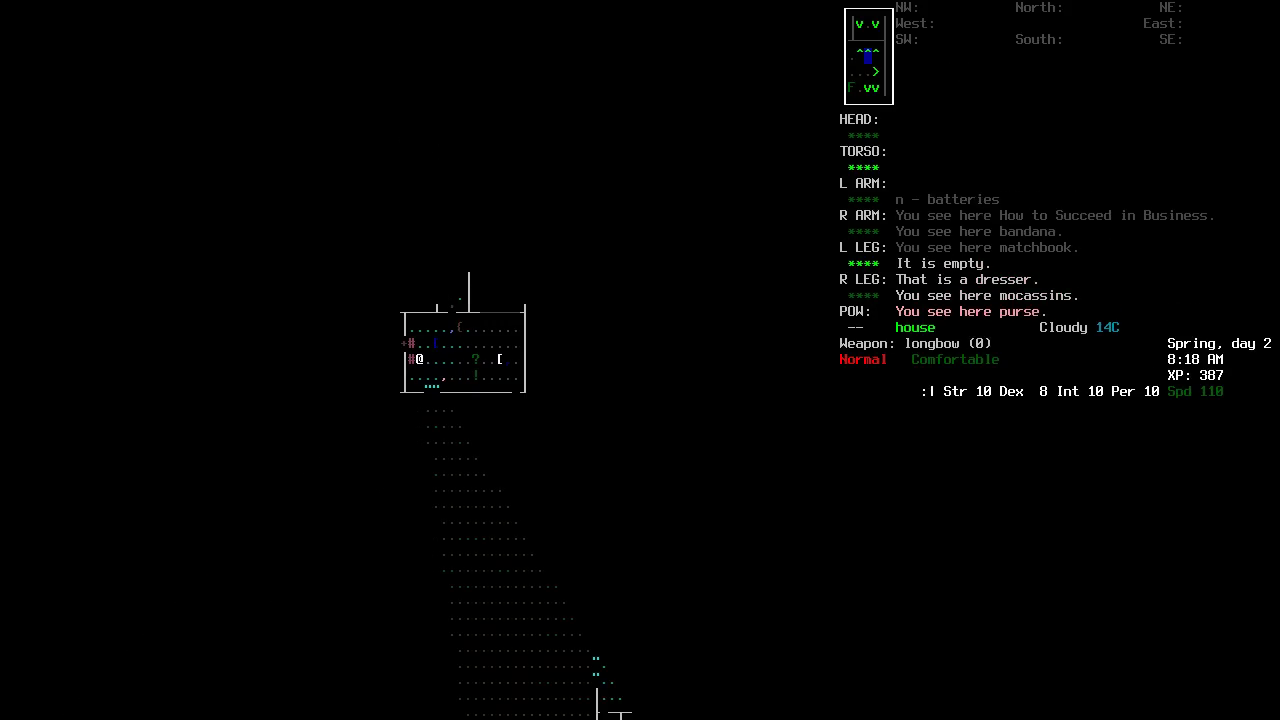
key("Left")
key("Left")
key("Left")
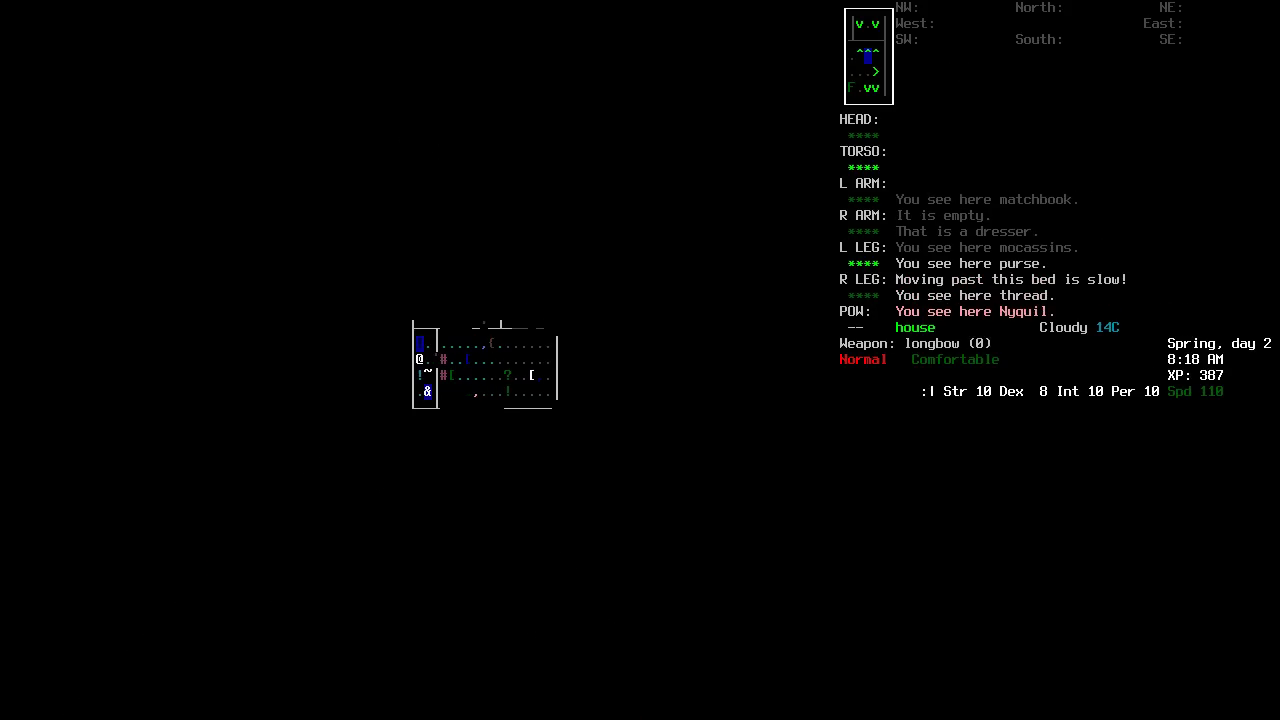
Take the Nyquil and the aspirin from adjacent tiles.
key("Down")
key("g")
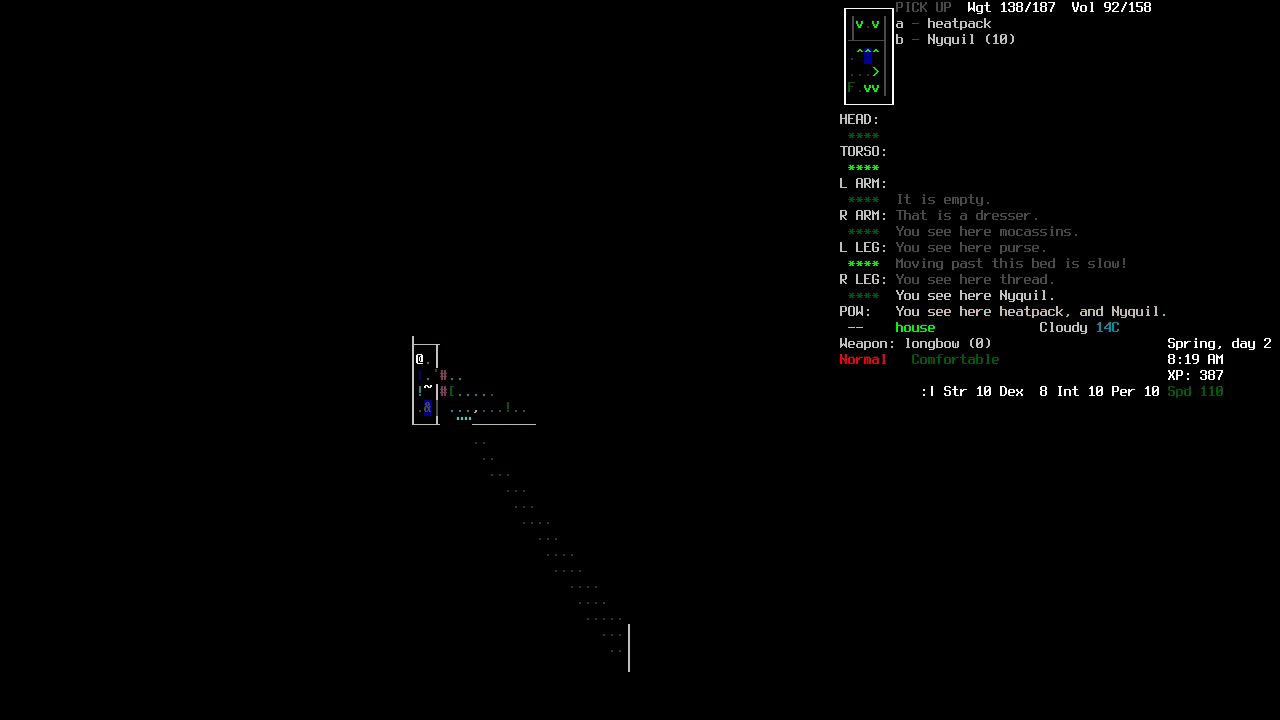
key("b")
key("Return")
key("Down")
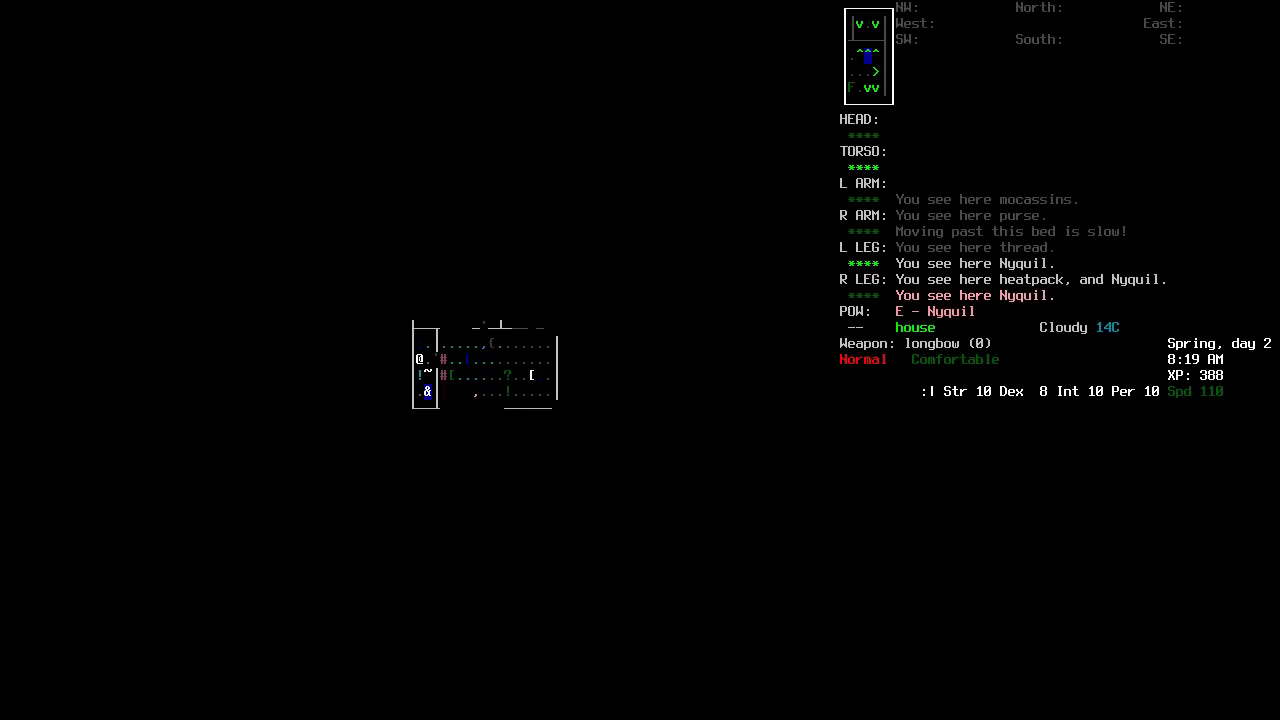
key("g")
key("Return")
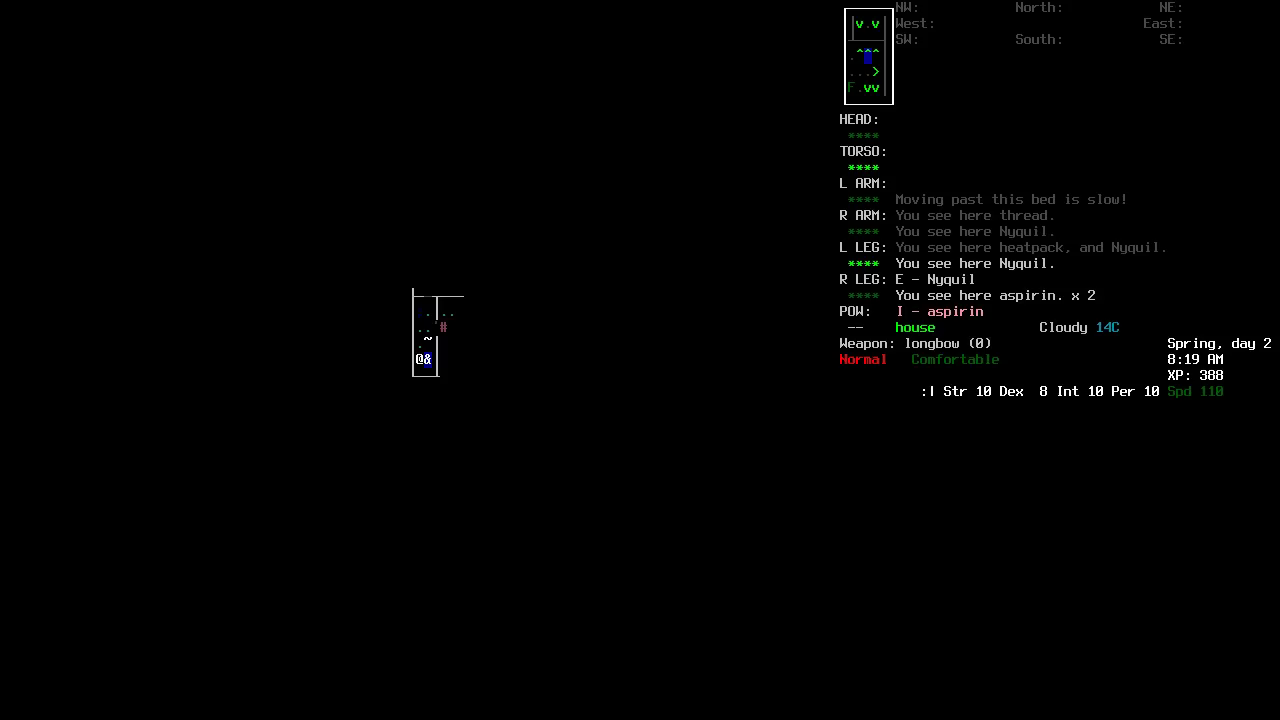
Walk back through the house and north up the corridor.
key("Left")
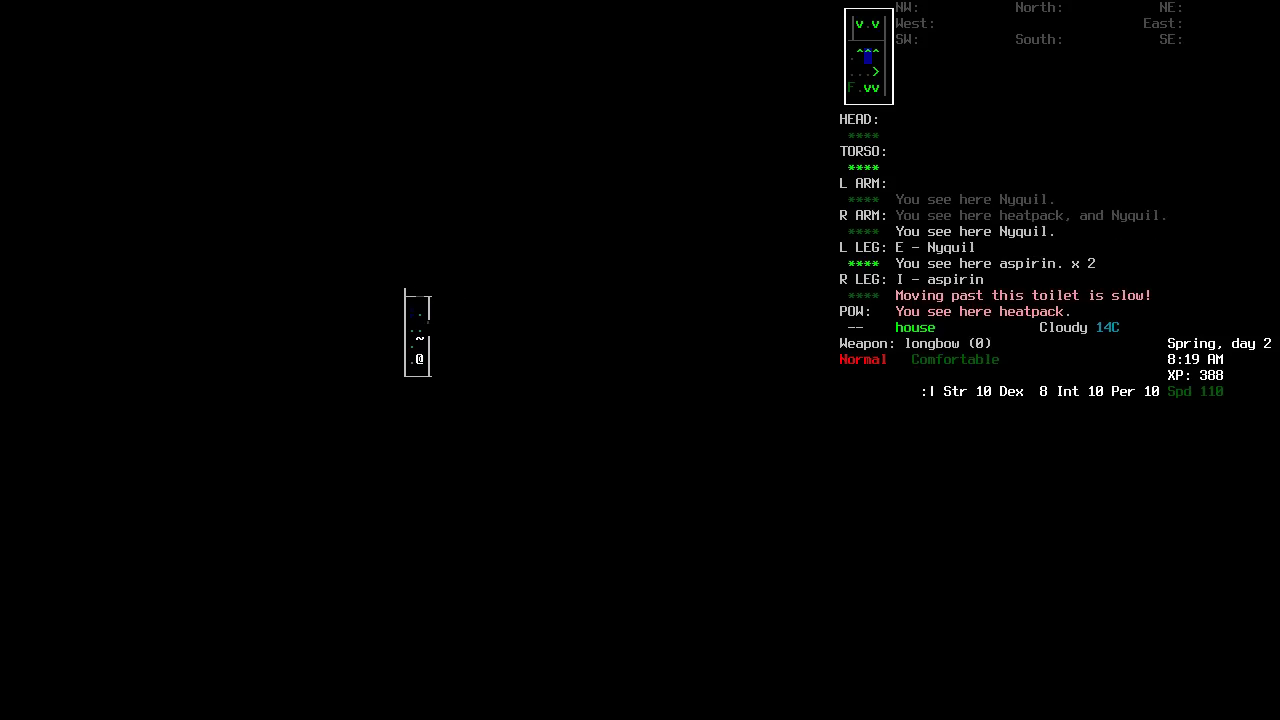
key("Left")
key("Left")
key("Left")
key("Left")
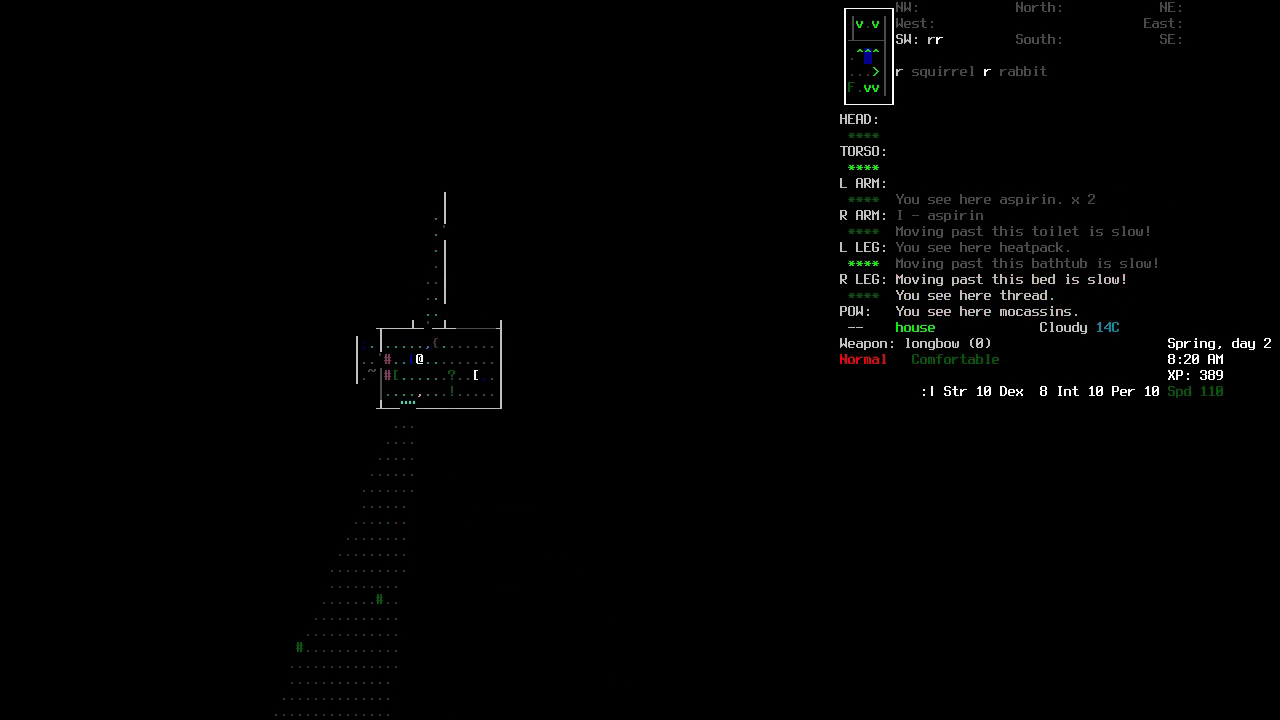
key("Right")
key("Right")
key("Up")
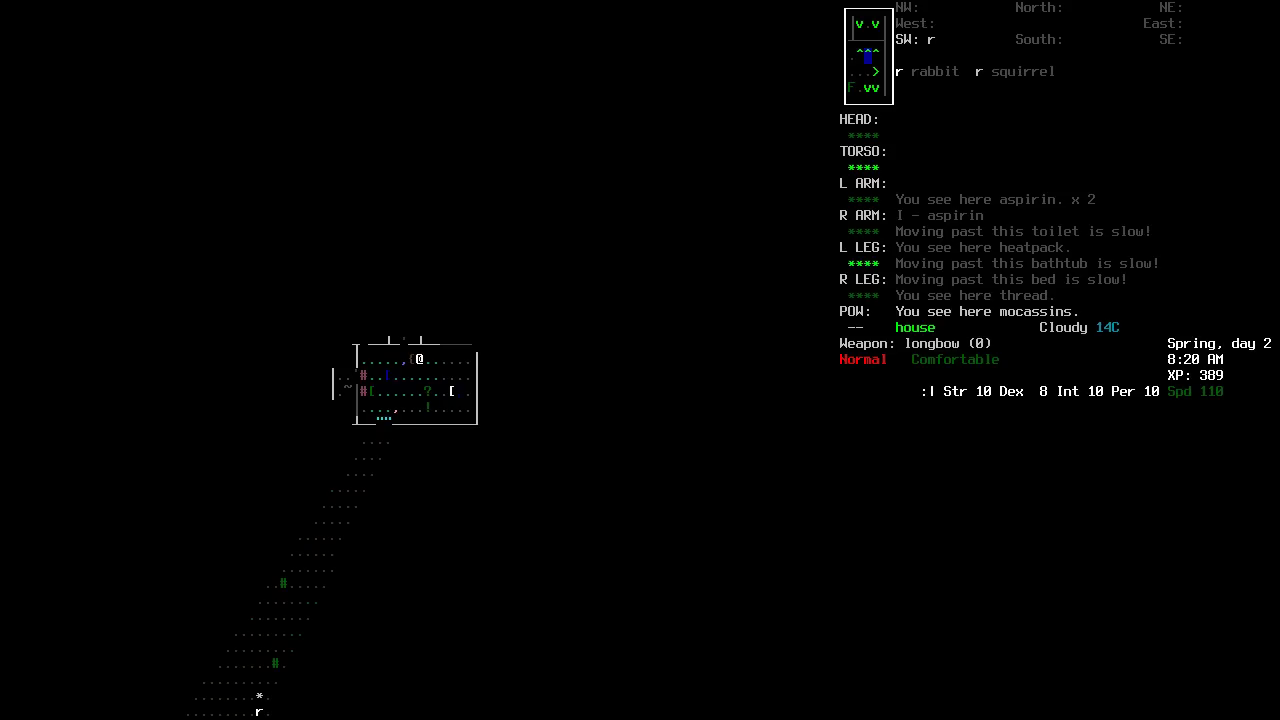
key("Up")
key("Up")
key("Up")
key("Up")
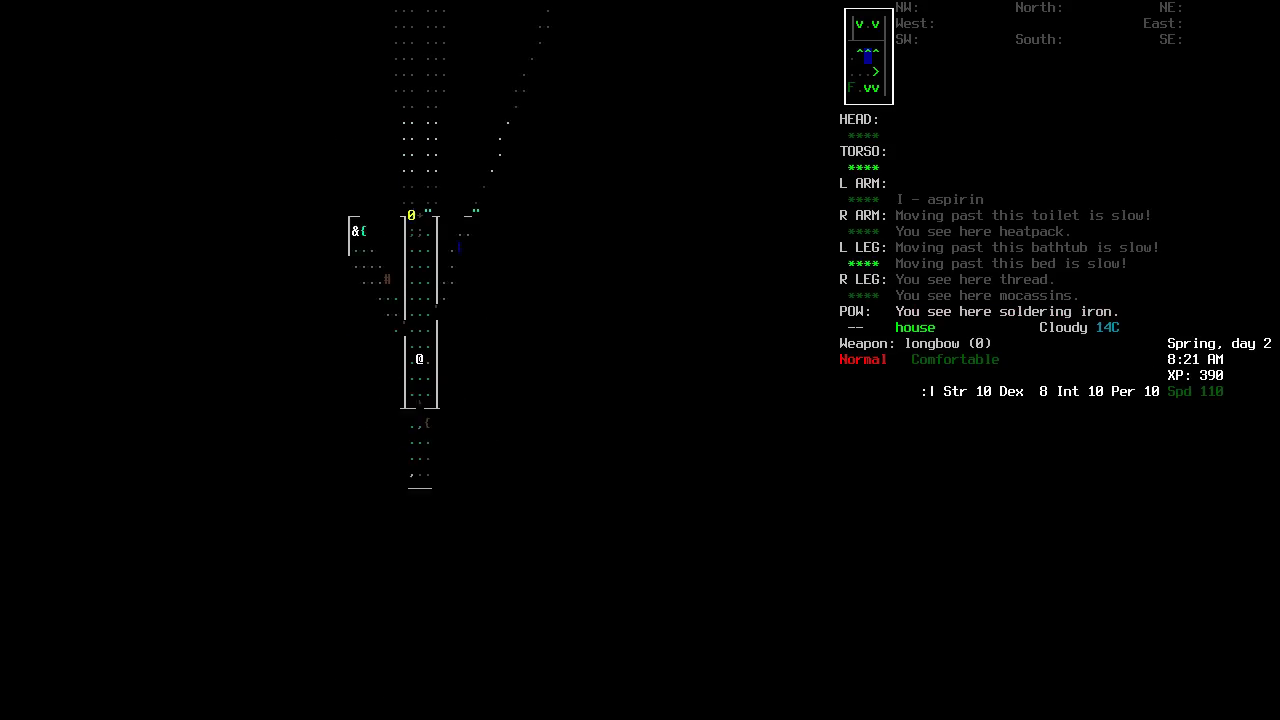
key("Up")
key("Up")
key("Up")
Check the overmap, then walk northwest across the road.
key("m")
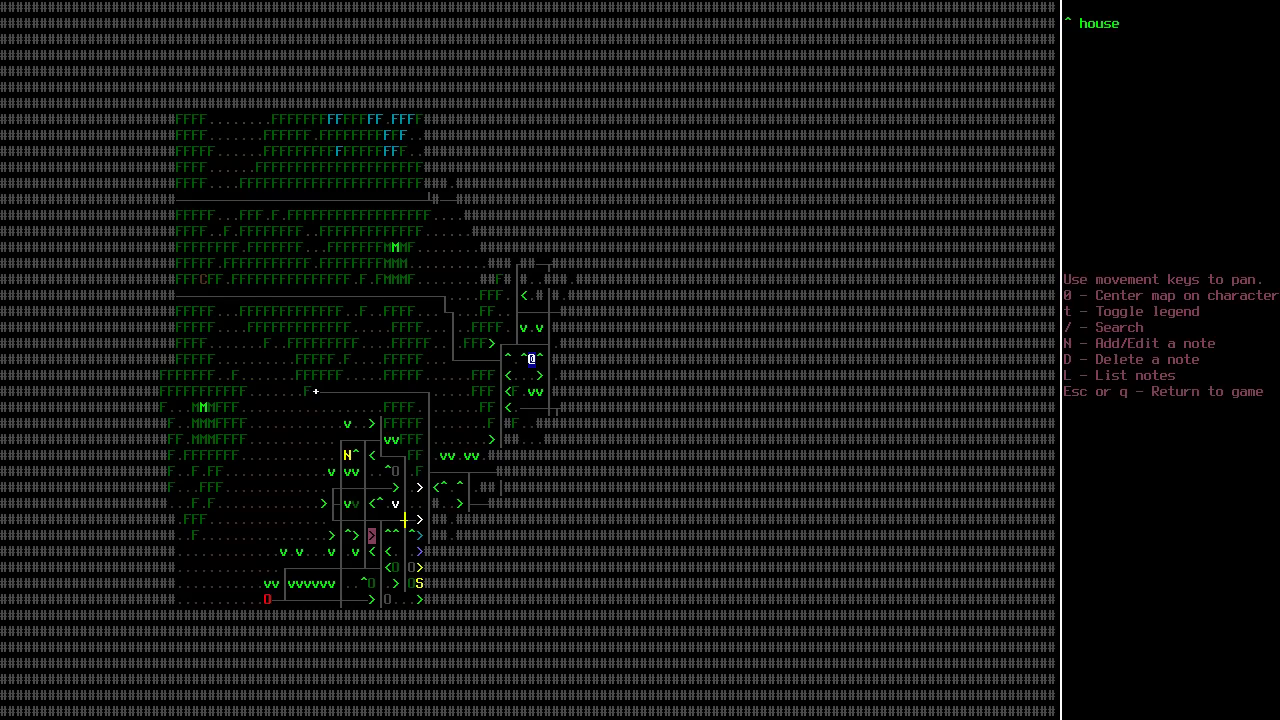
key("Escape")
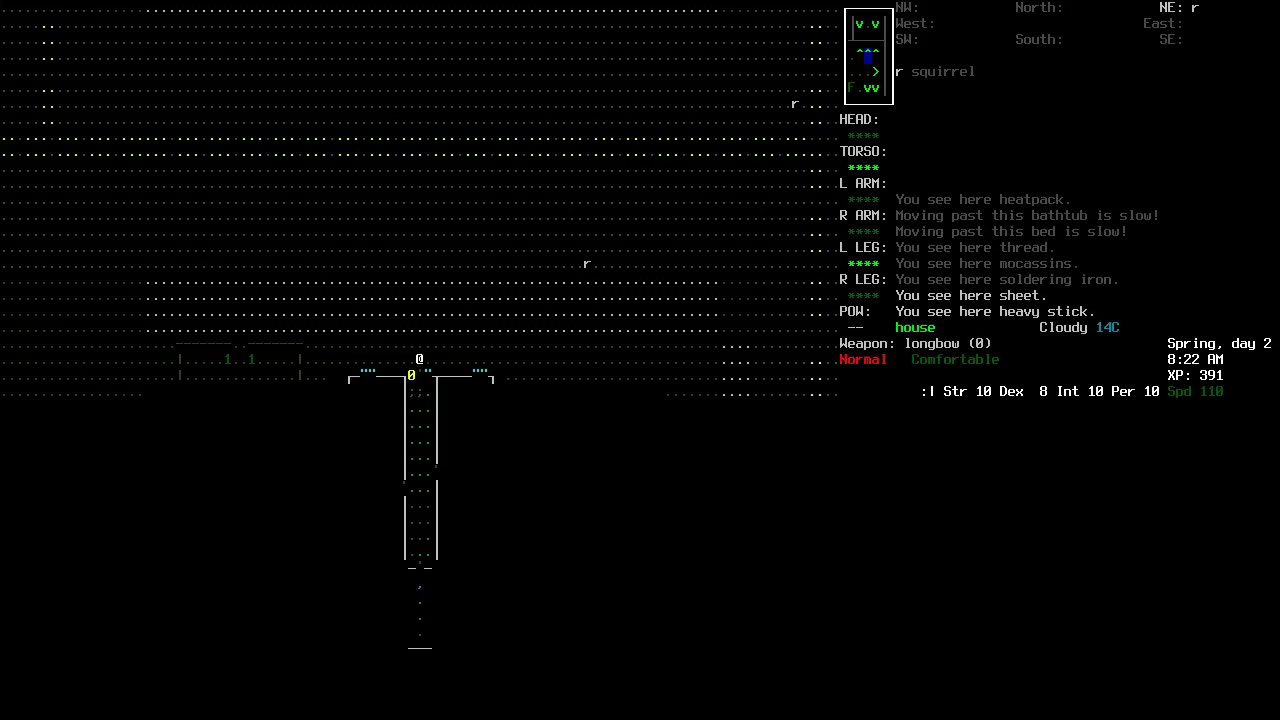
key("Up")
key("Up")
key("Up")
key("Up")
key("Up")
key("Up")
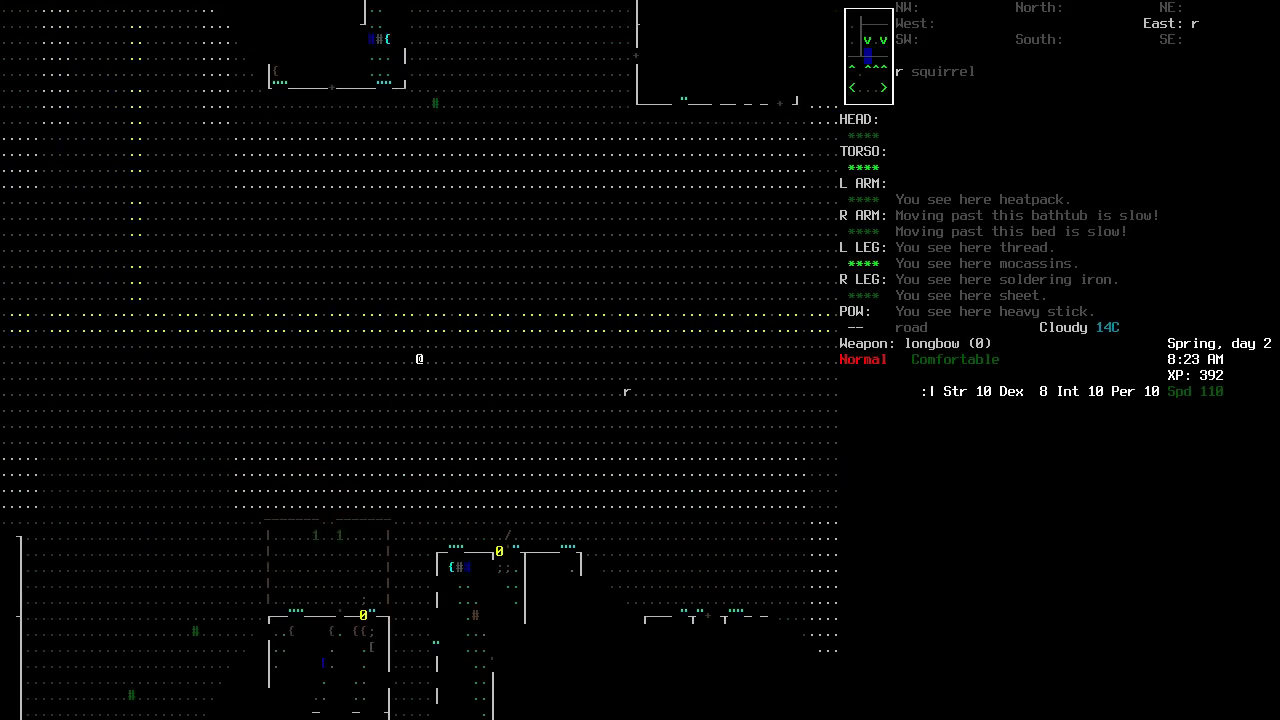
key("Up")
key("Up")
key("Up")
Reach the north house, find its door locked, and smash a window.
key("Up")
key("Up")
key("Up")
key("Up")
key("Up")
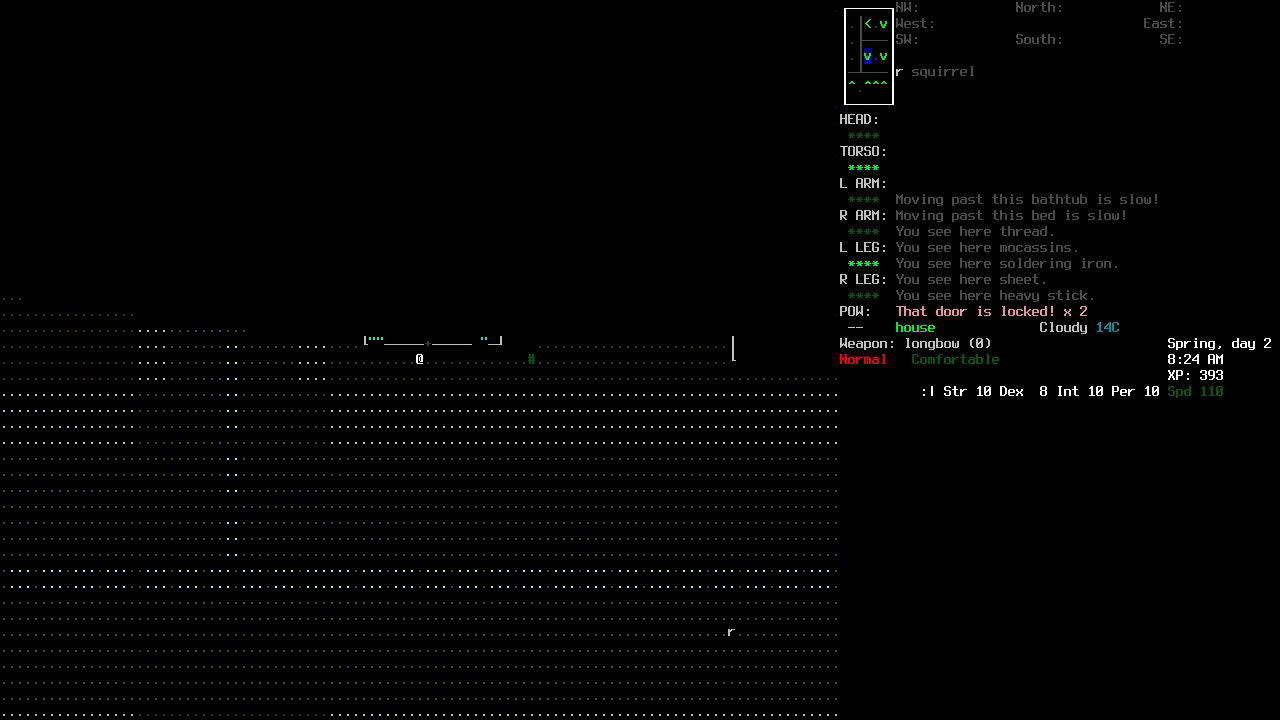
key("Up")
key("Left")
key("Left")
key("Left")
key("Left")
key("Left")
key("s")
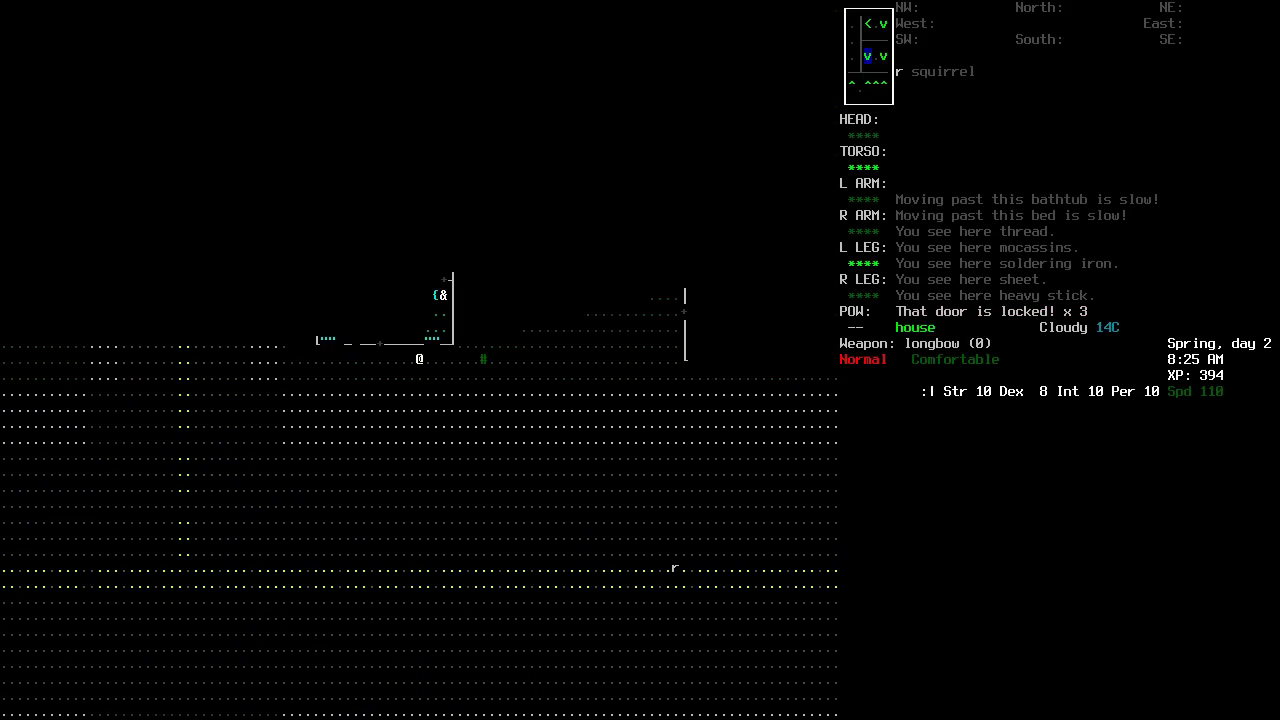
key("Up")
Clear the broken window glass, climb inside and check the refrigerator.
key("*")
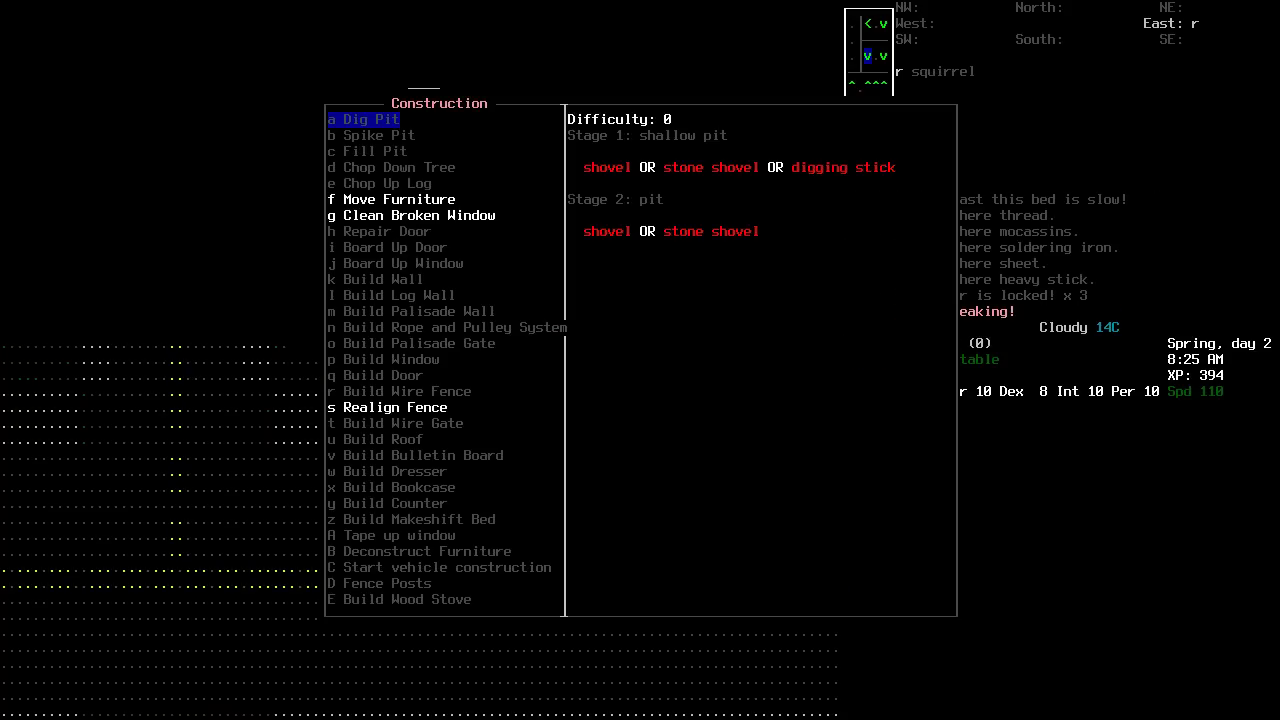
key("g")
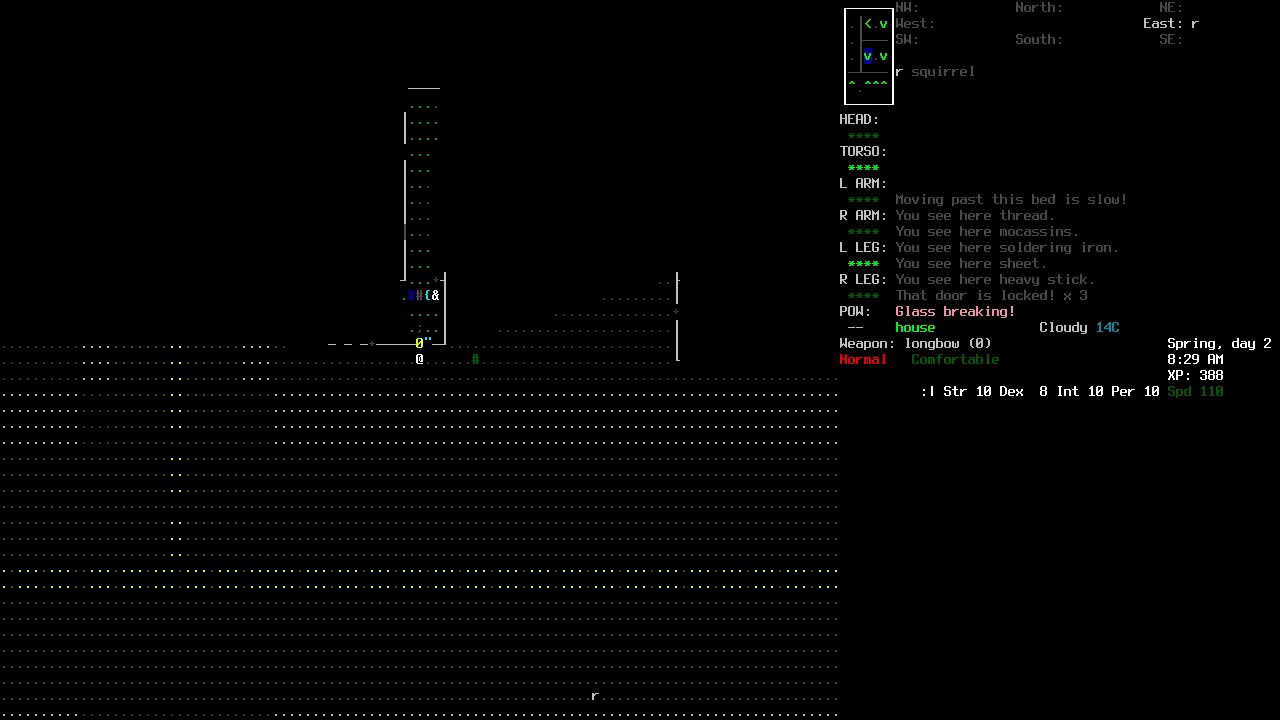
key("Up")
key("Up")
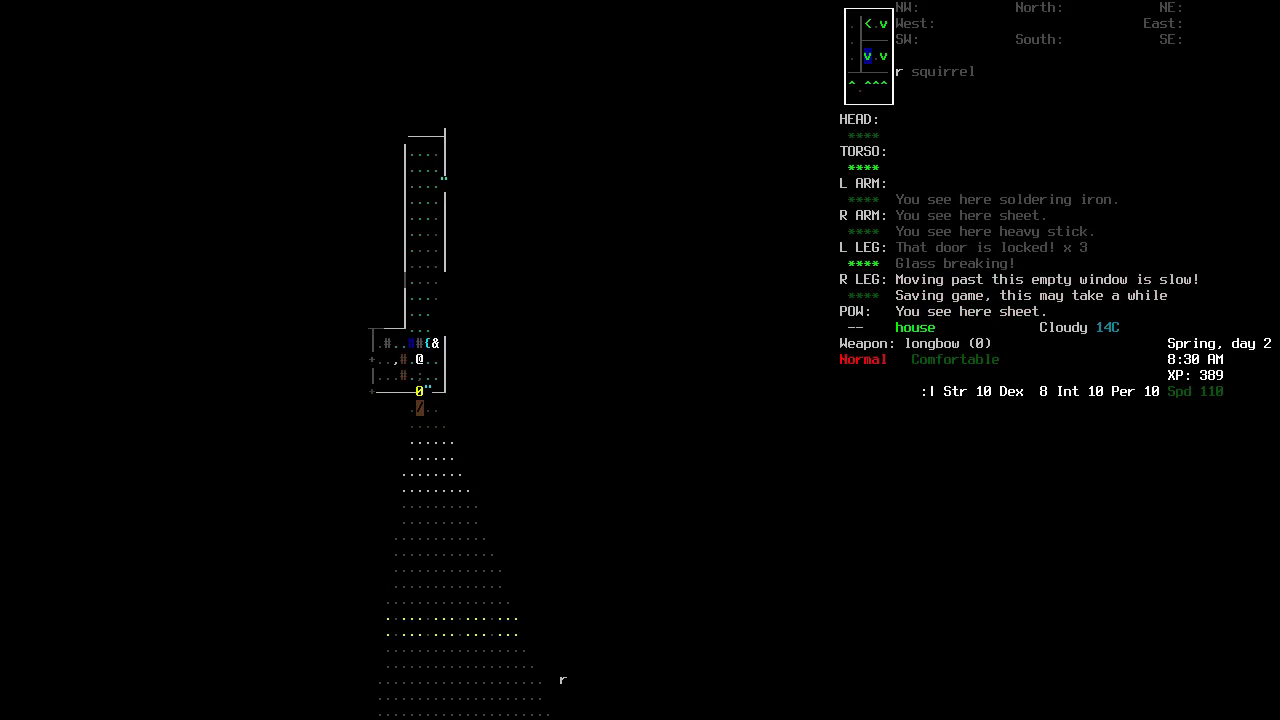
key("e")
key("Up")
key("Escape")
Pick up the 3 ft string from the floor.
key("e")
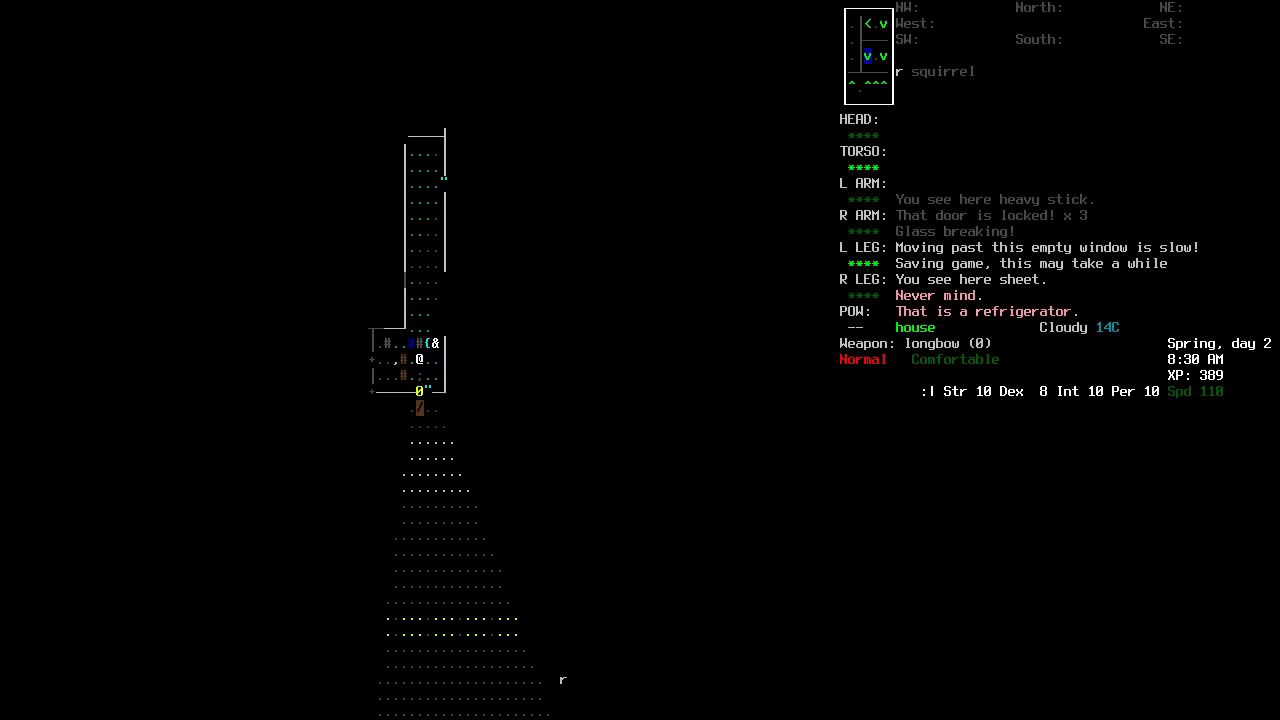
key("Left")
key("Left")
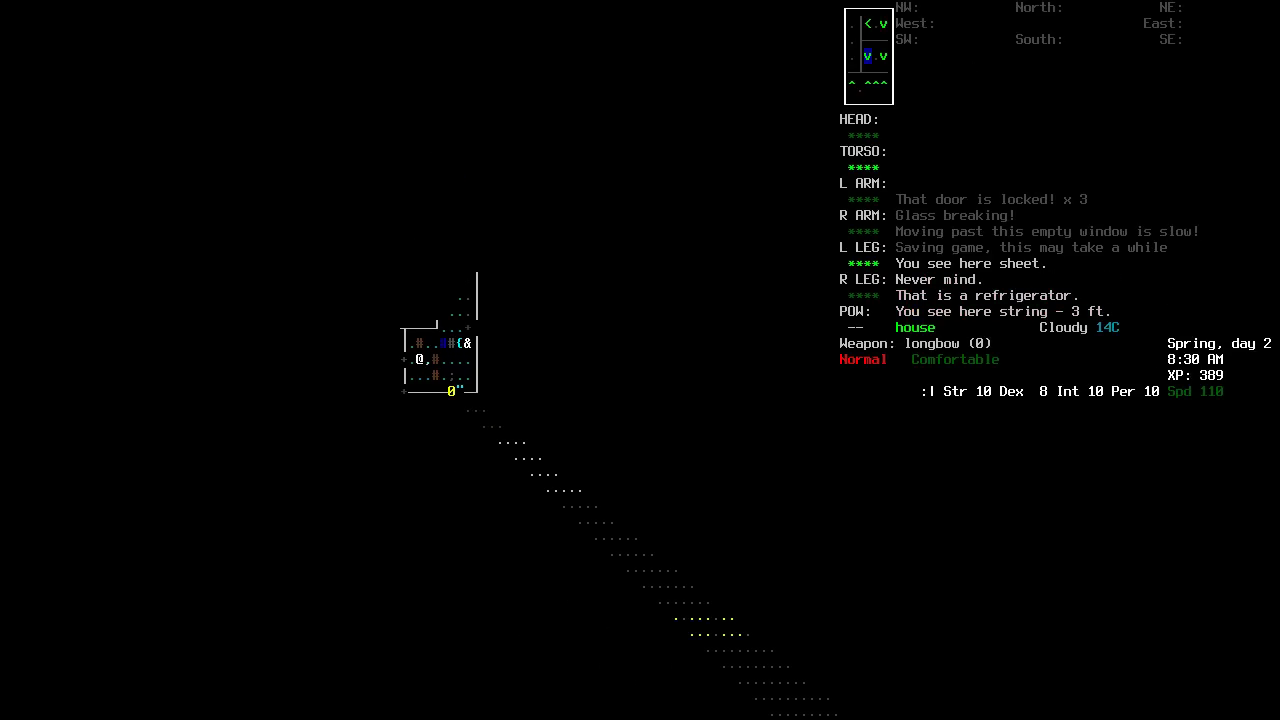
key("Right")
key("g")
key("Return")
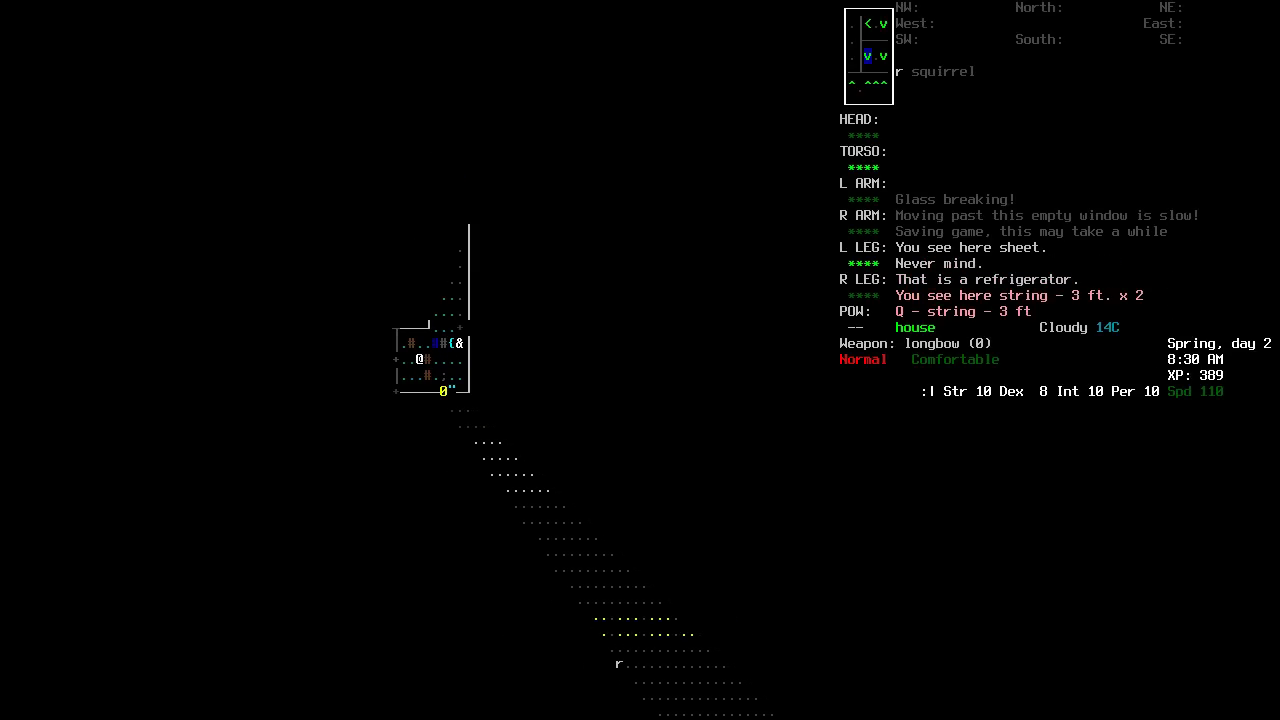
Explore the house's rooms and its narrow corridor.
key("Left")
key("Left")
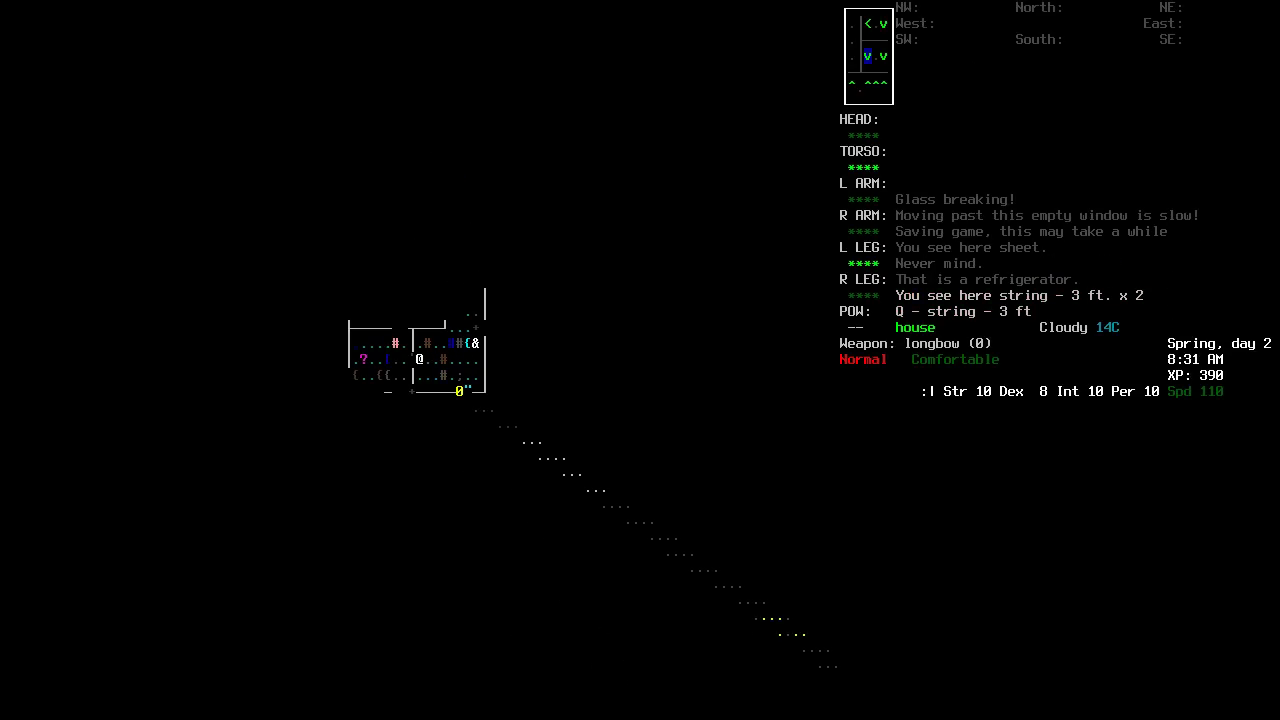
key("Left")
key("Left")
key("Left")
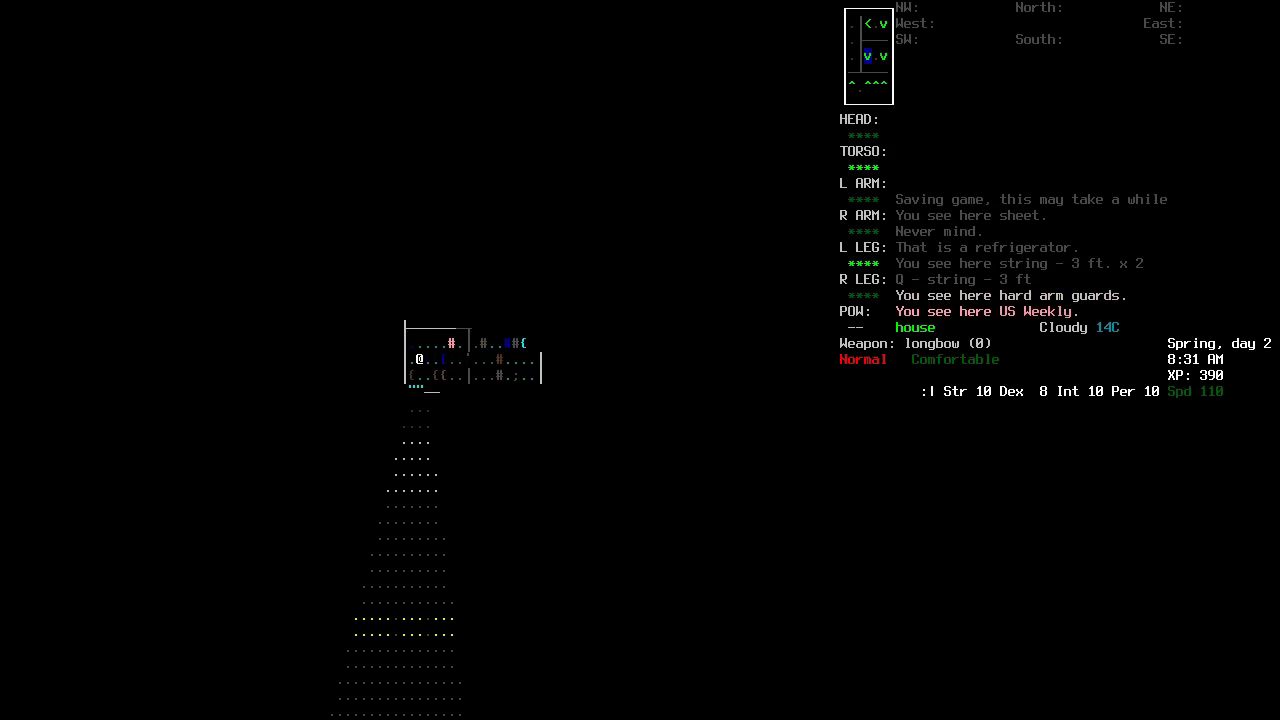
key("Right")
key("Down")
key("Down")
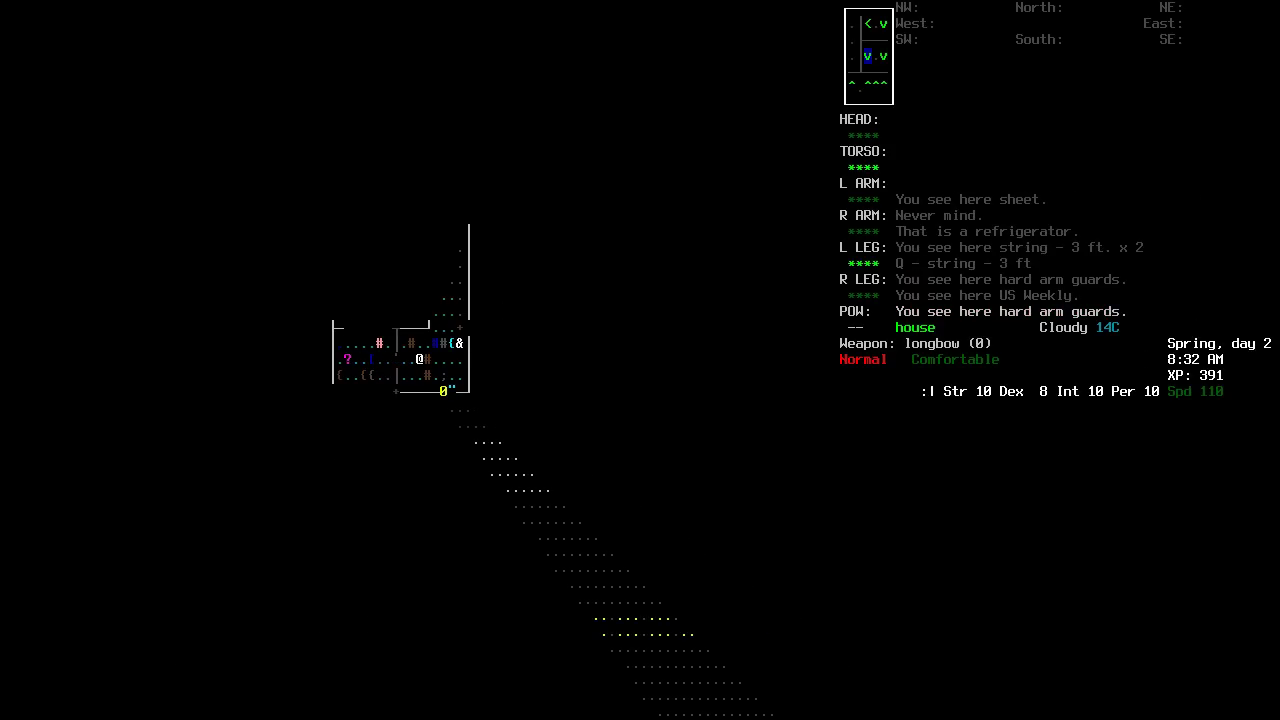
key("Down")
key("Up")
key("Up")
key("Up")
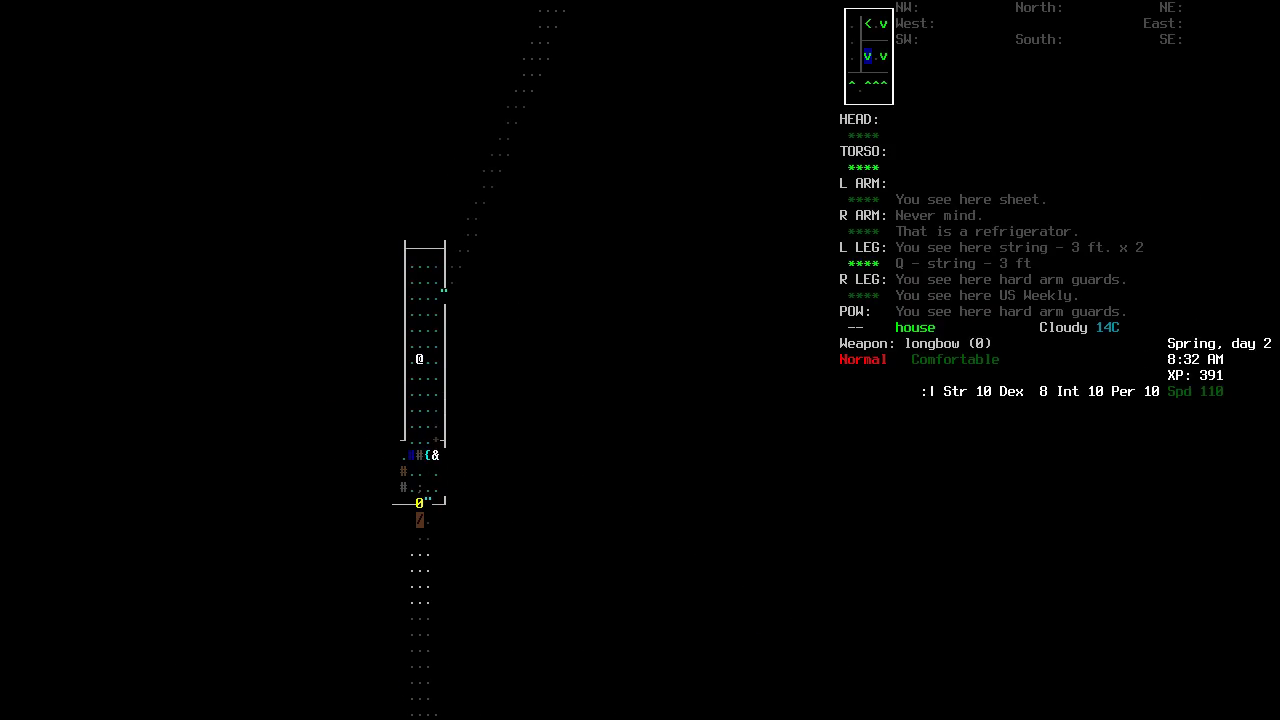
key("Up")
key("Down")
key("Left")
key("Down")
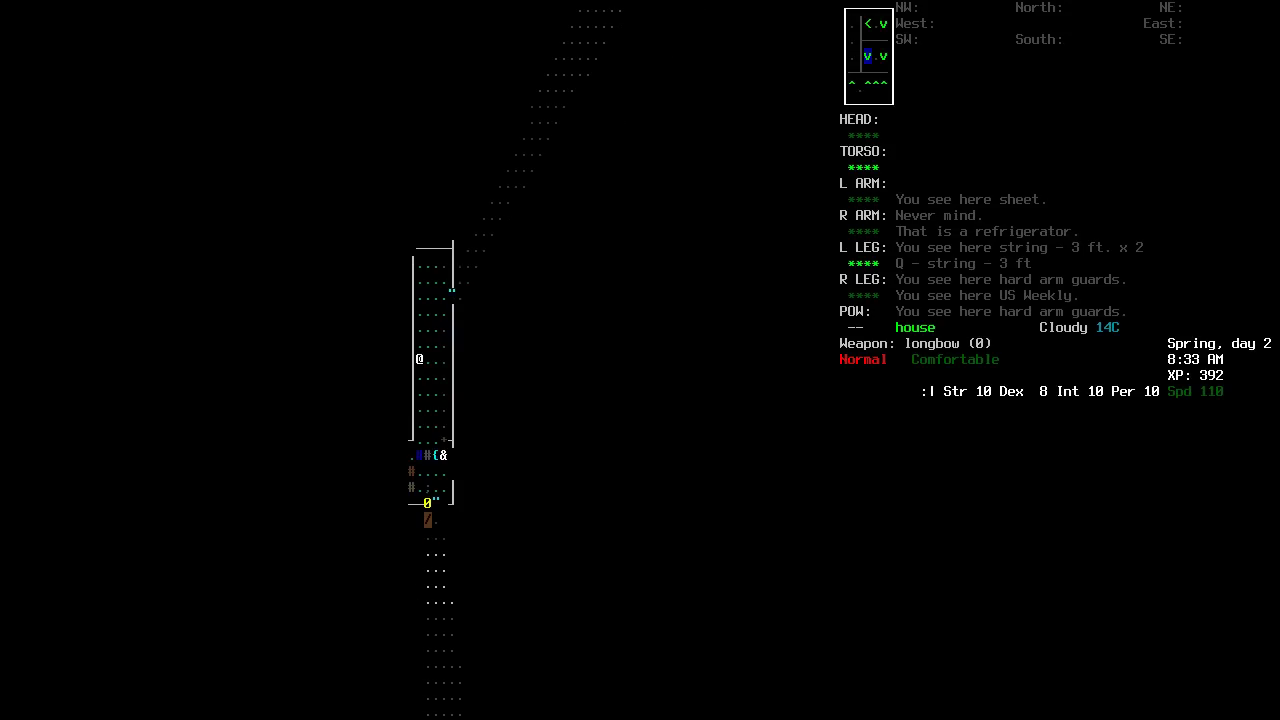
key("Down")
Visit the cupboard room, then head north and climb out the window.
key("Left")
key("Left")
key("Left")
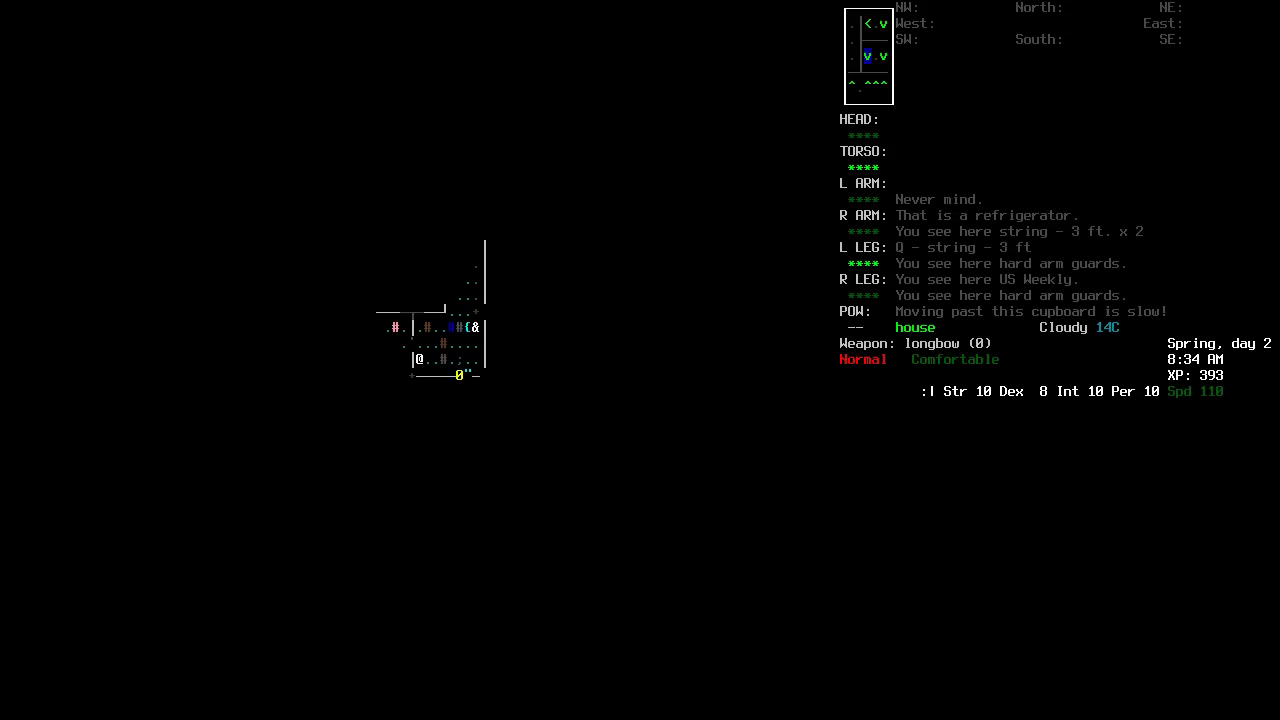
key("Left")
key("Right")
key("Right")
key("Right")
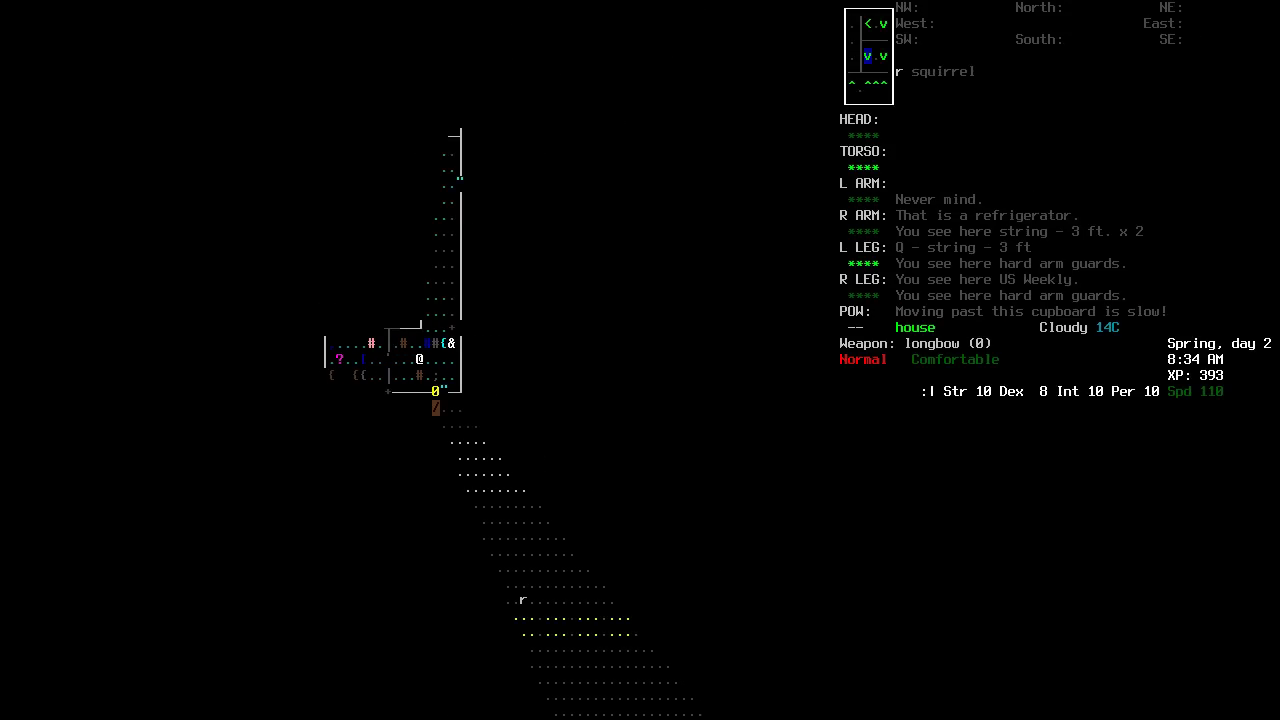
key("Right")
key("Up")
key("Up")
key("Up")
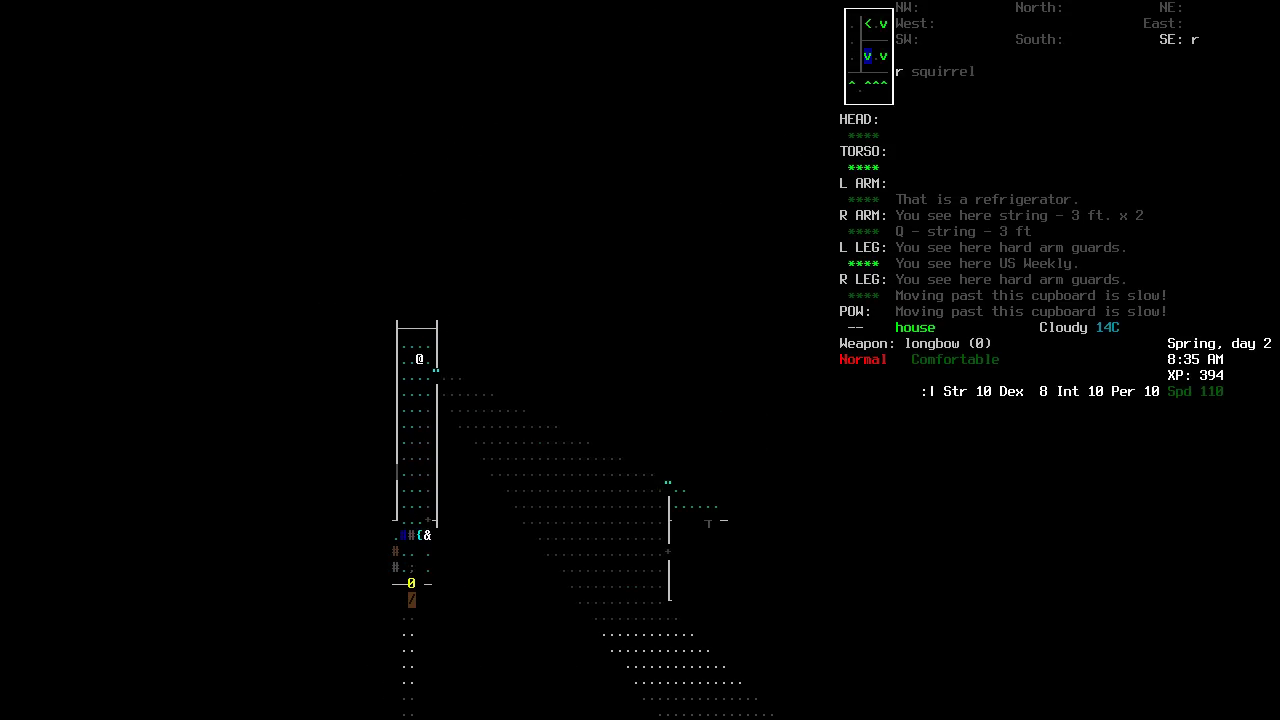
key("Up")
key("Up")
key("Up")
key("Up")
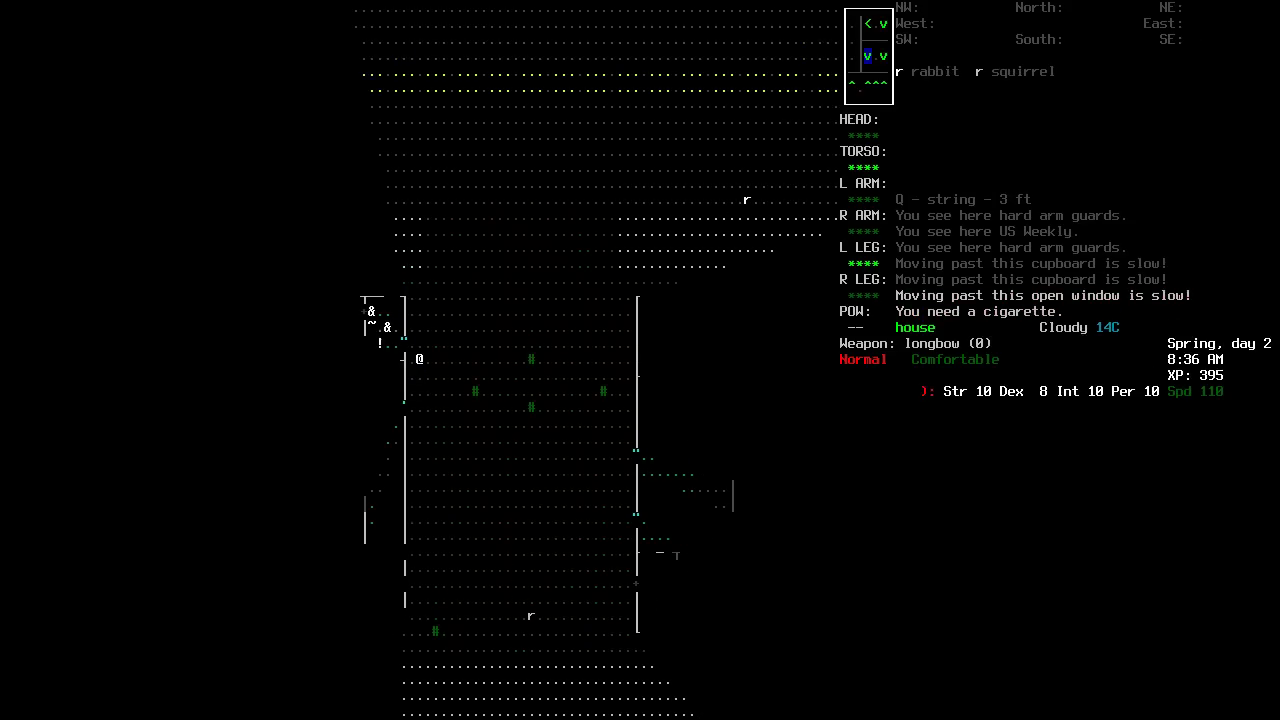
key("Up")
Step onto the road, then climb back in through the window.
key("Left")
key("Left")
key("Left")
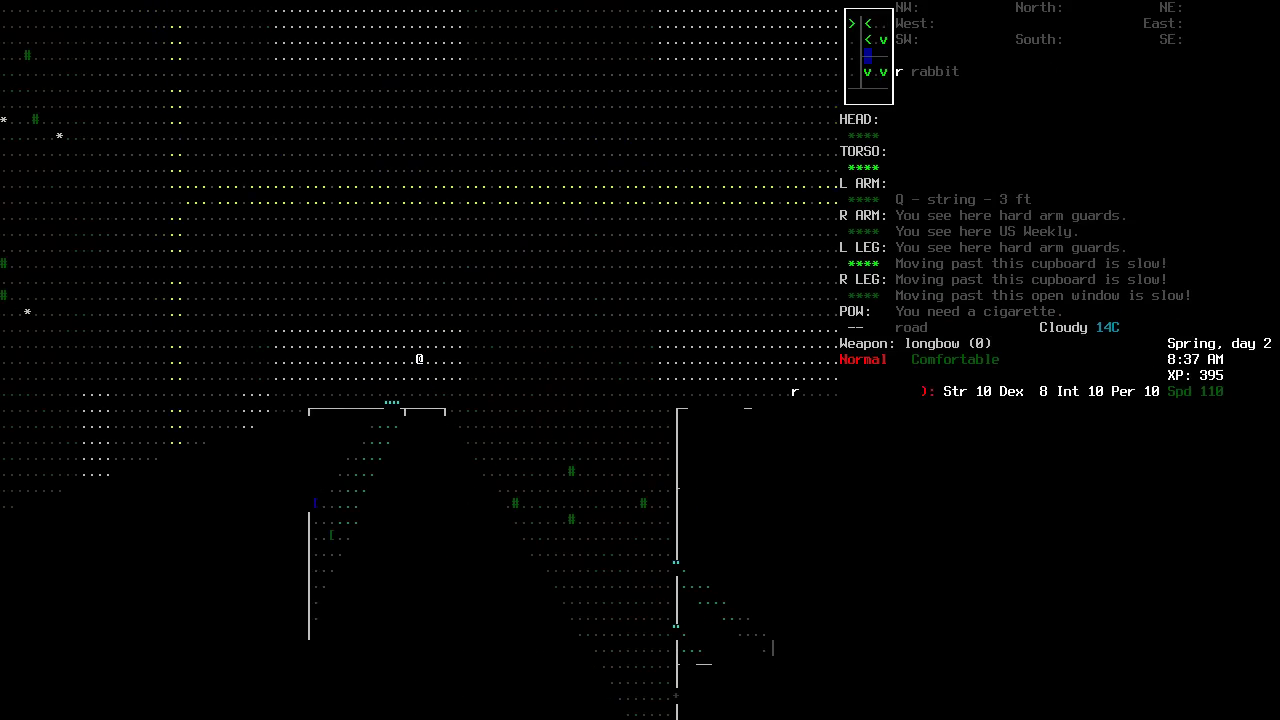
key("Left")
key("Down")
key("Down")
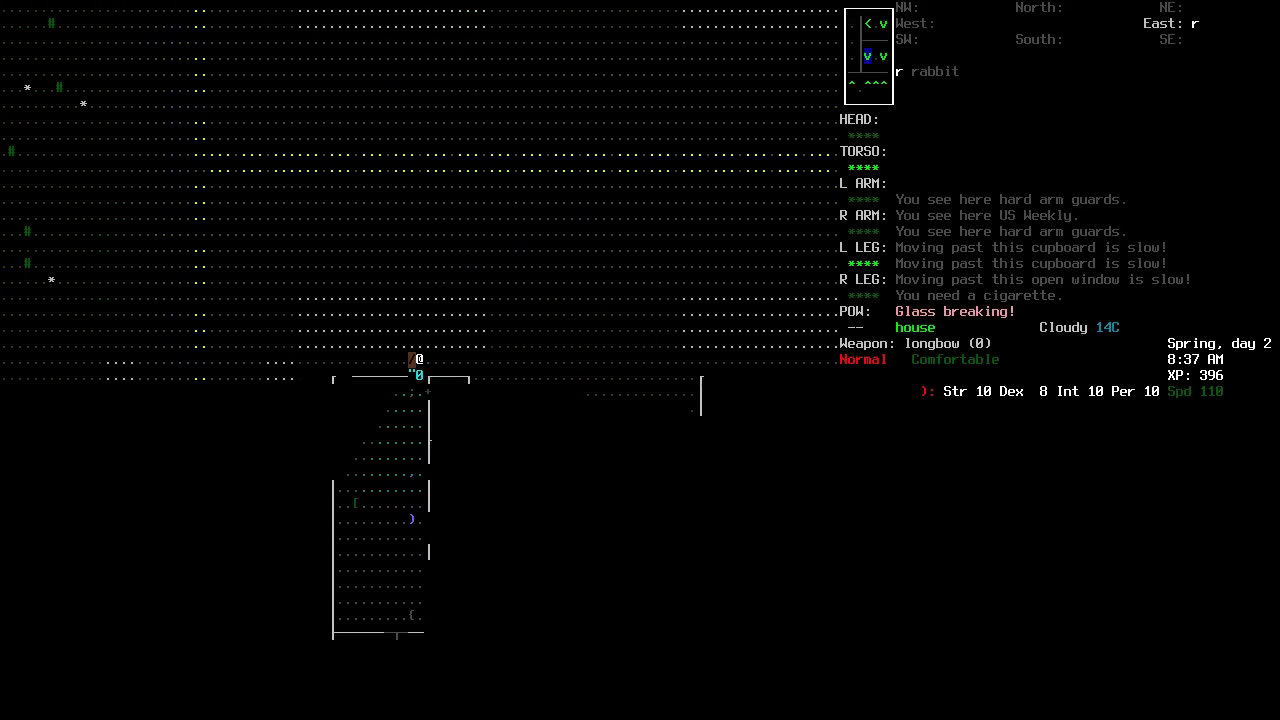
key("asterisk")
key("Escape")
key("Down")
key("Down")
key("Down")
Walk to the dresser and examine it for clothes and supplies.
key("Left")
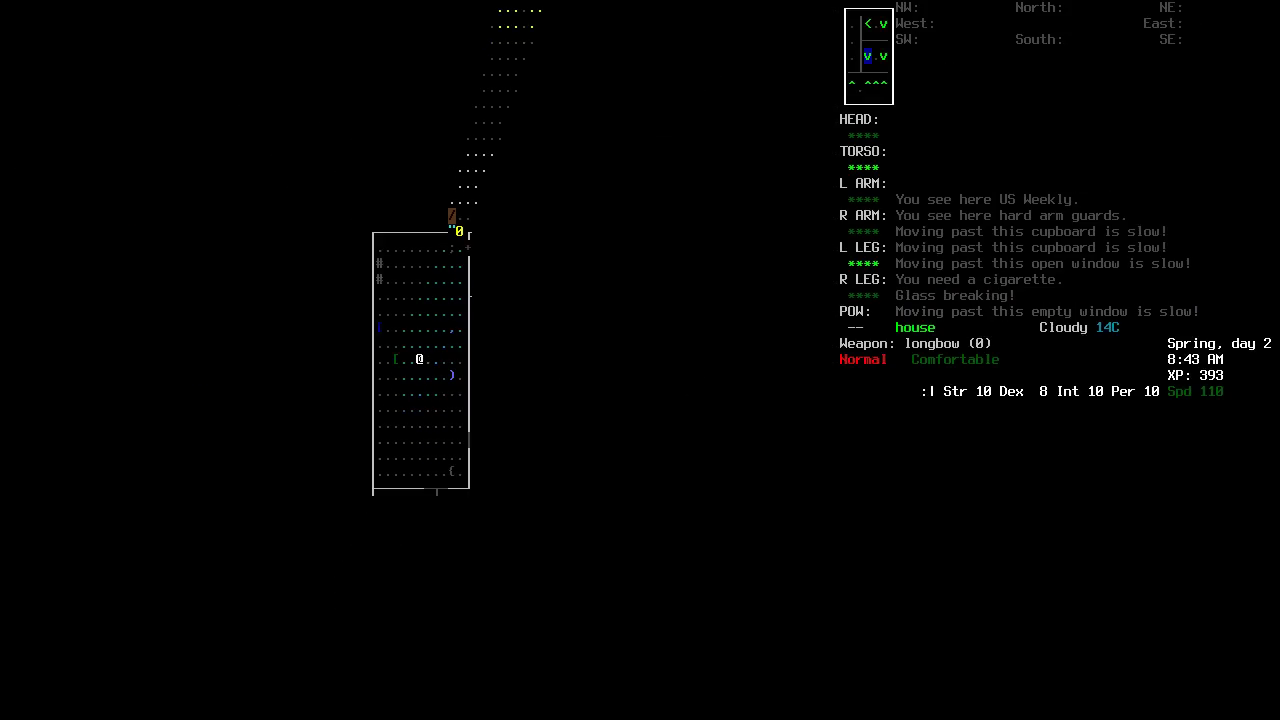
key("Left")
key("Left")
key("Home")
key("Home")
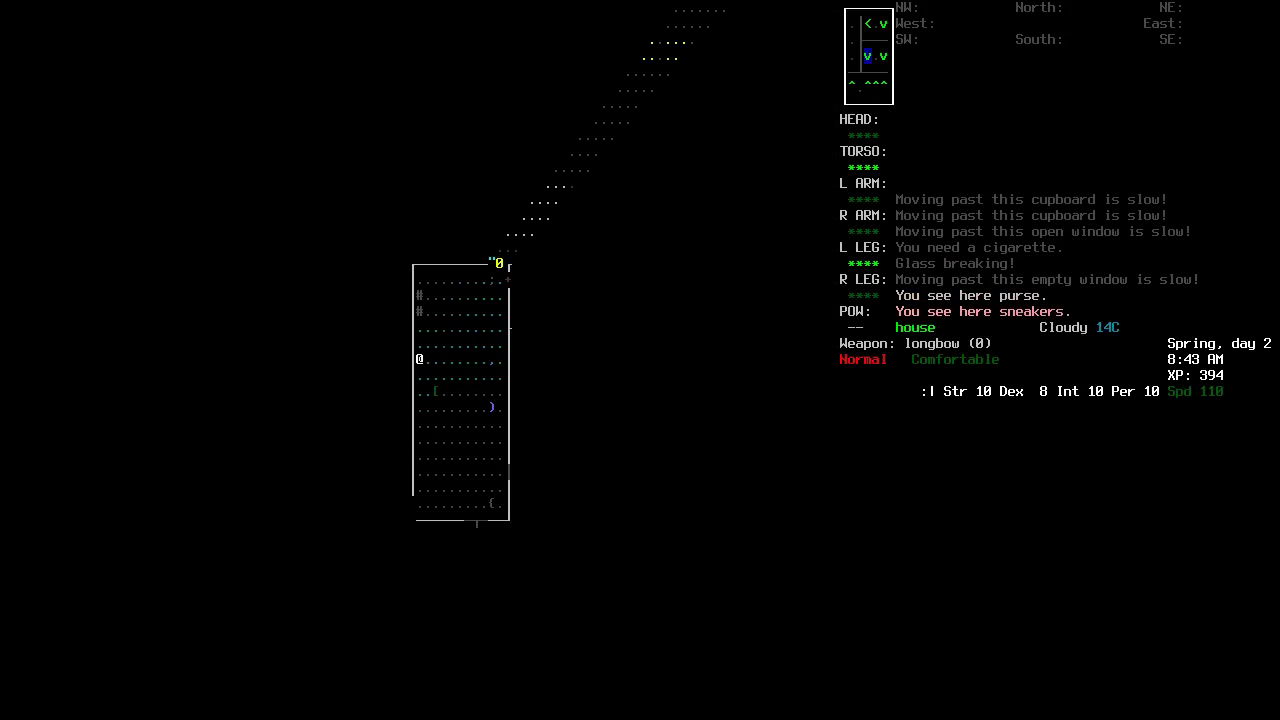
key("Right")
key("Right")
key("Right")
key("Right")
key("Right")
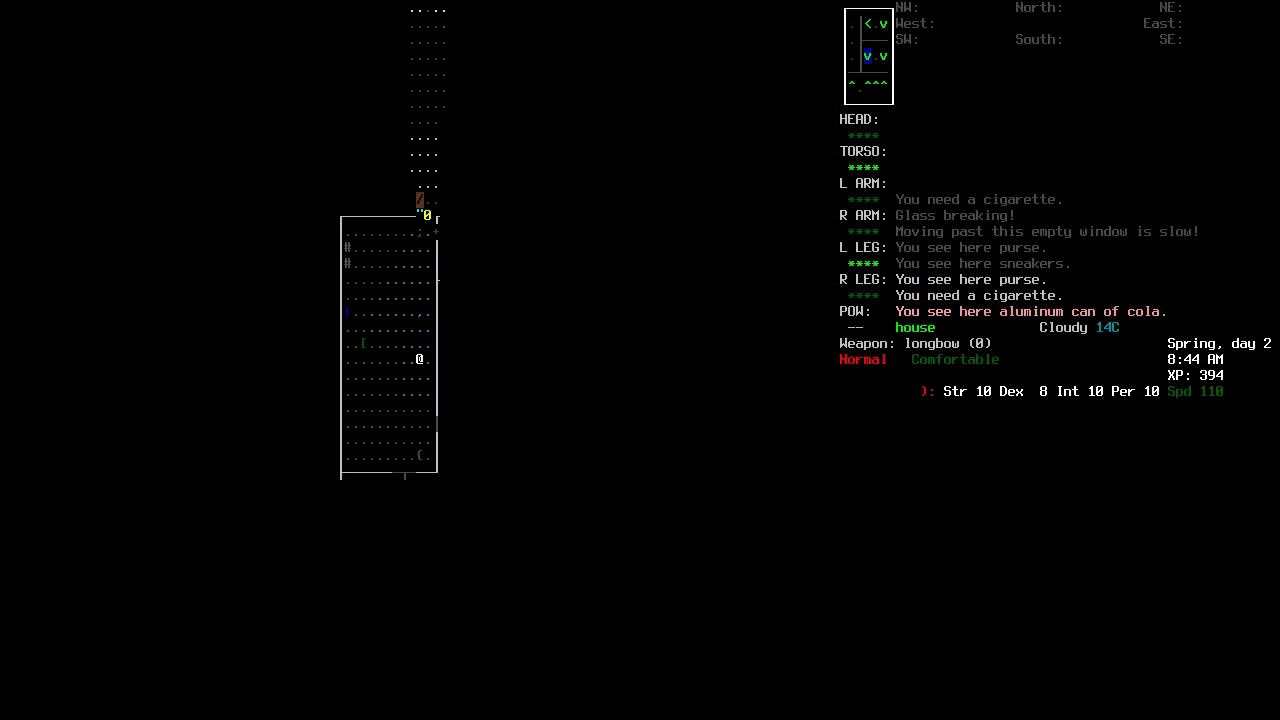
key("Down")
key("Down")
key("Down")
key("Down")
key("e")
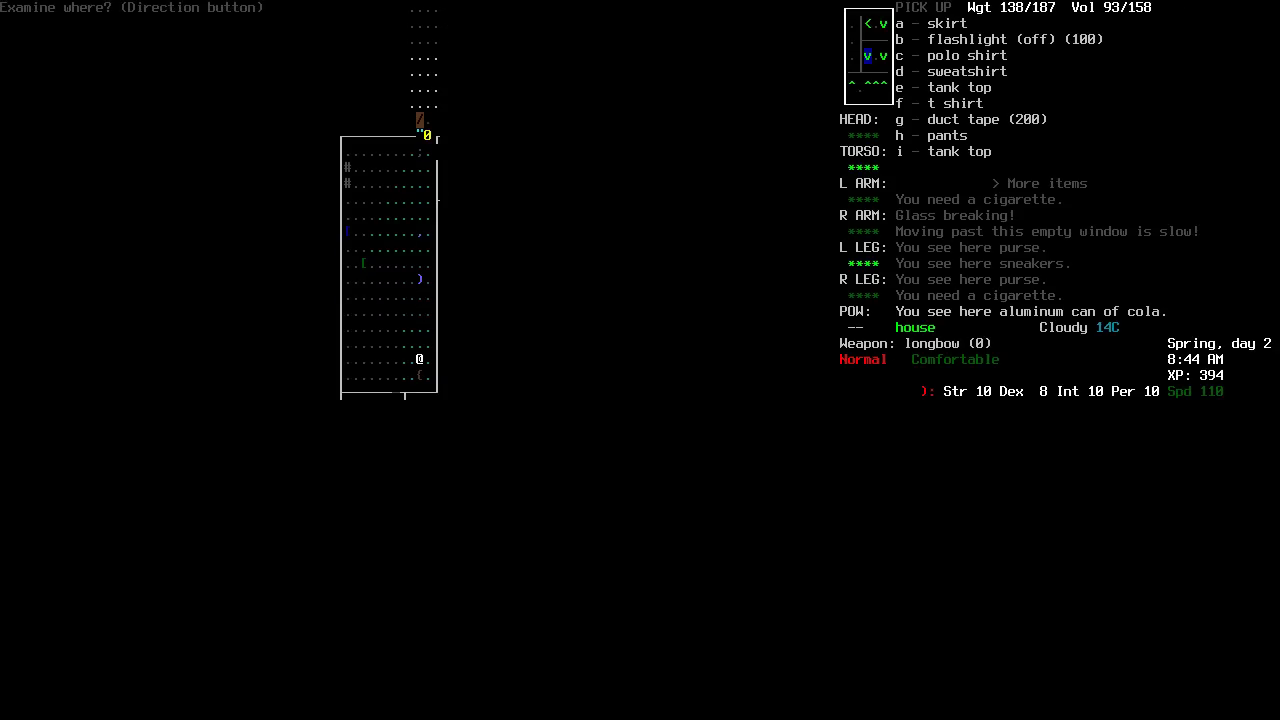
Take the thread and the utility vest from the dresser.
key(">")
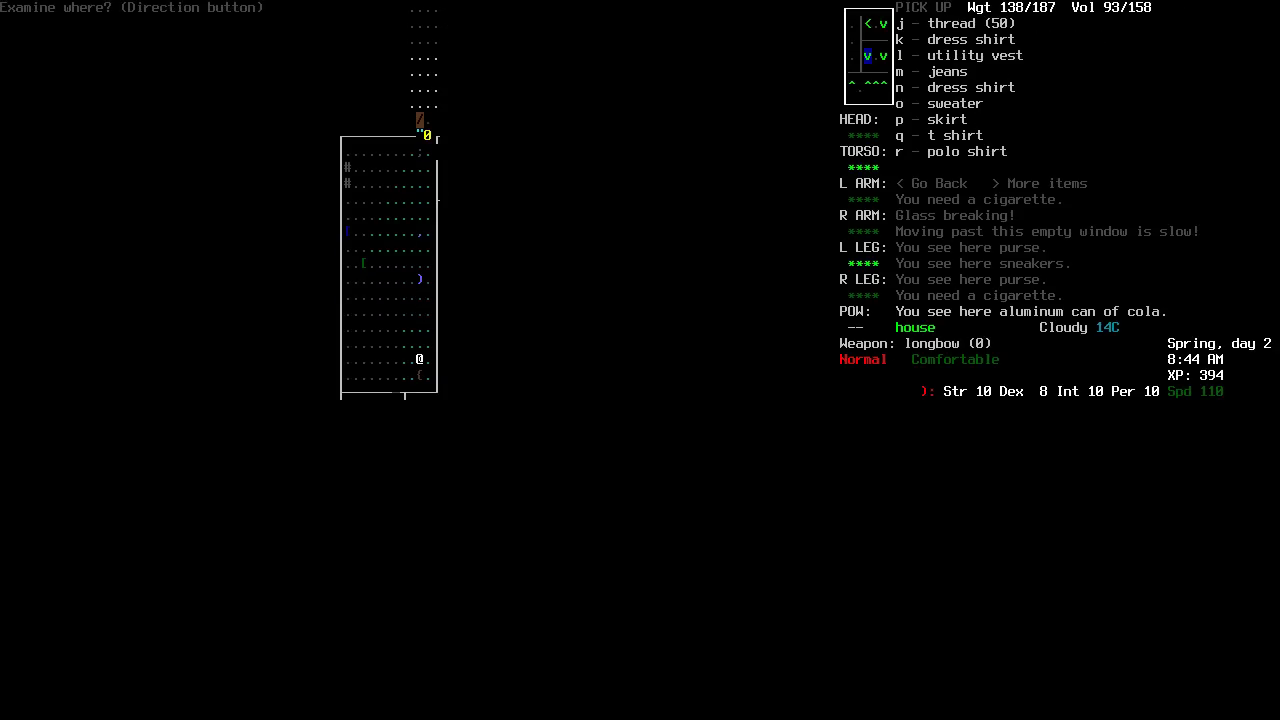
key("j")
key(">")
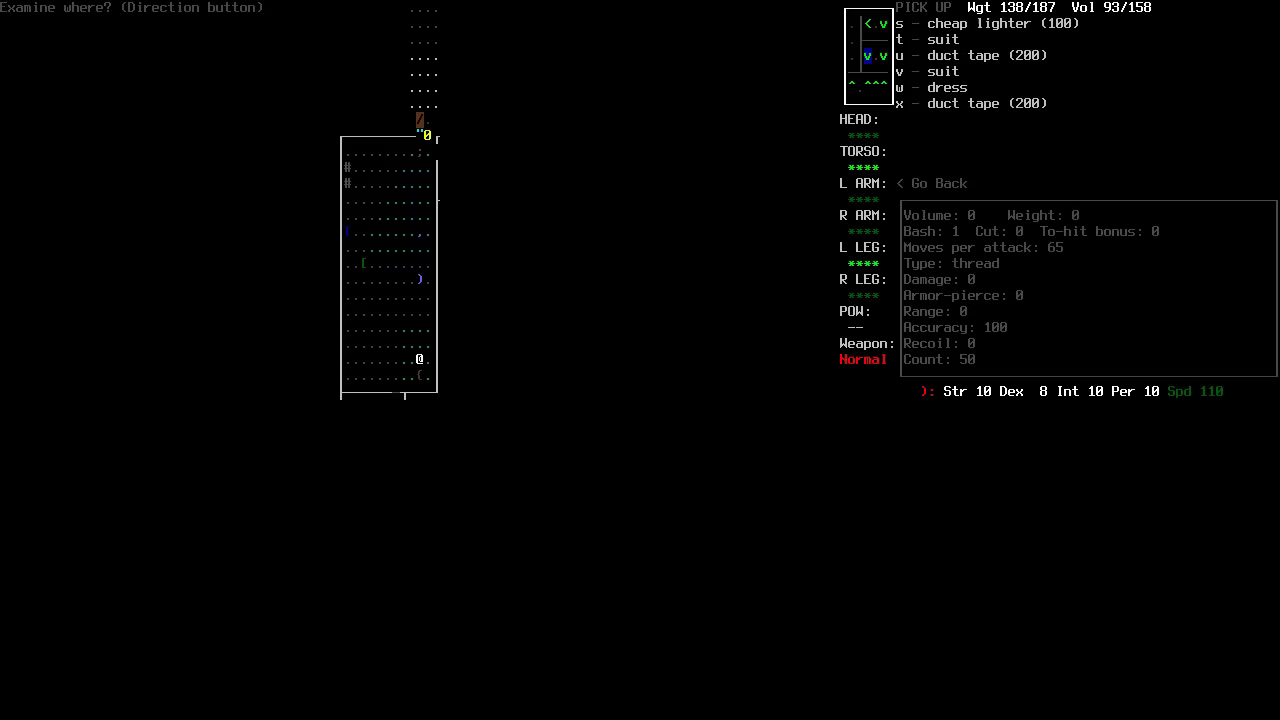
key("<")
key("l")
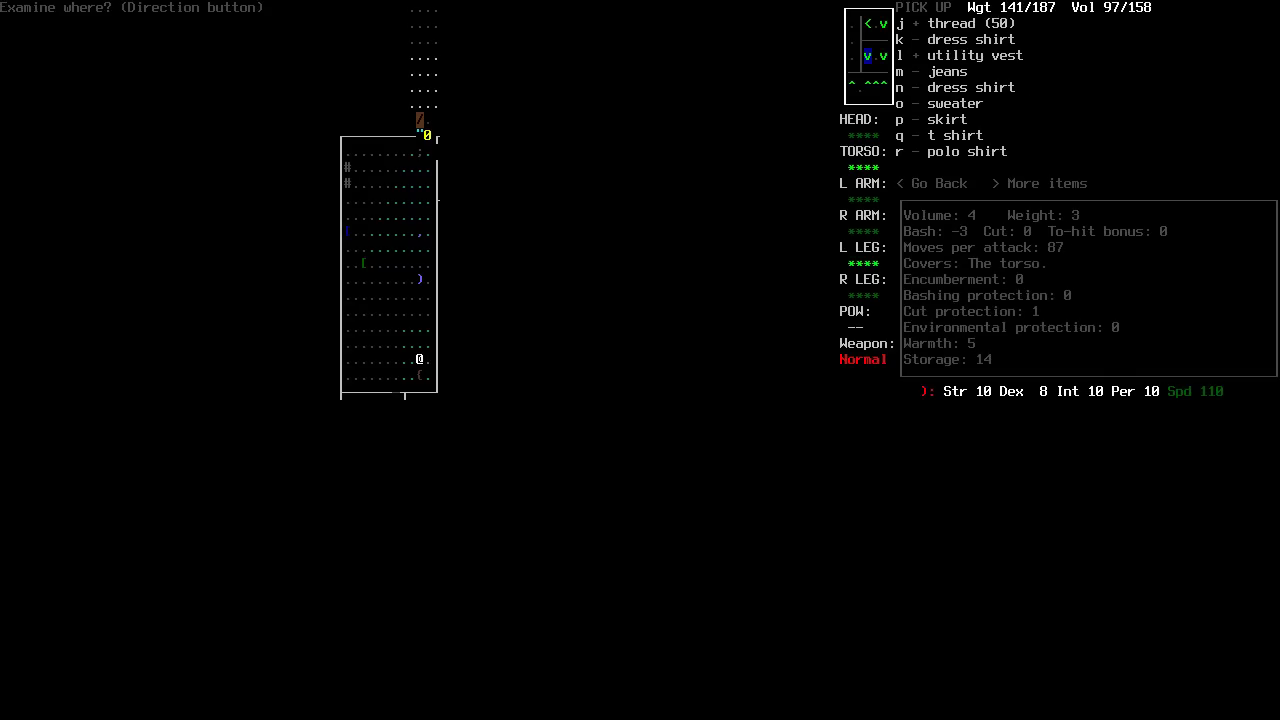
key(">")
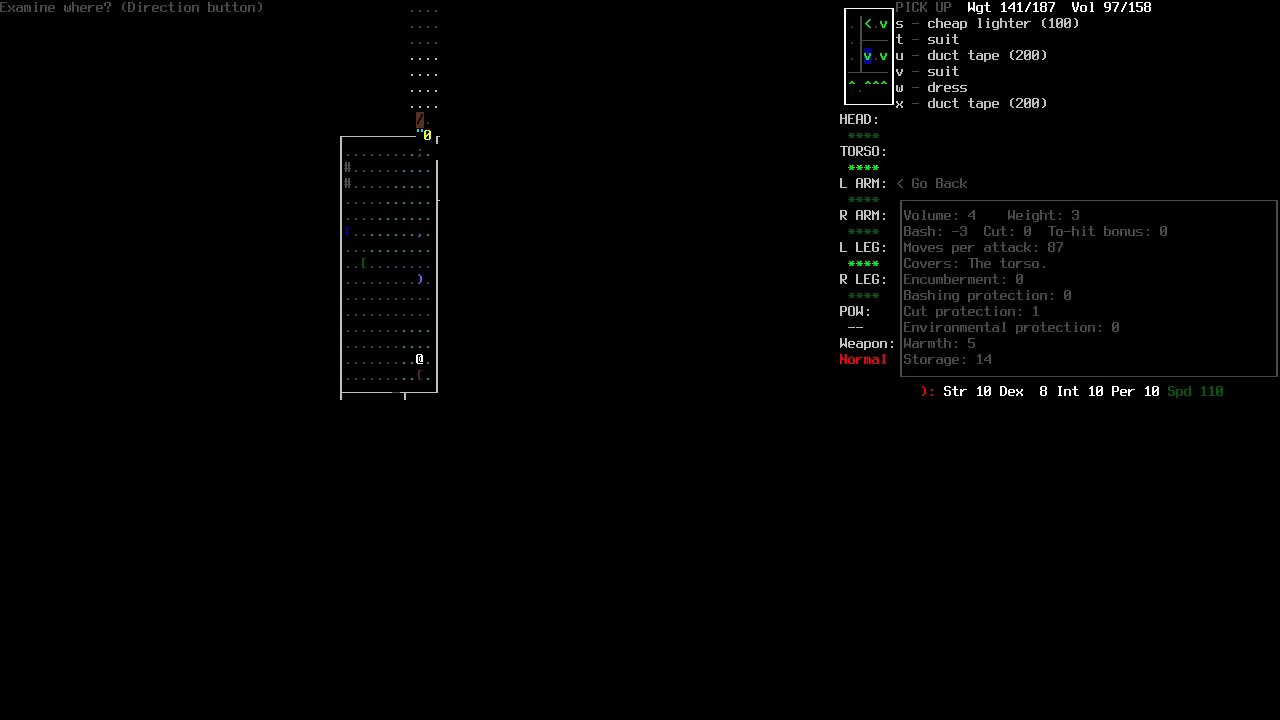
key("Return")
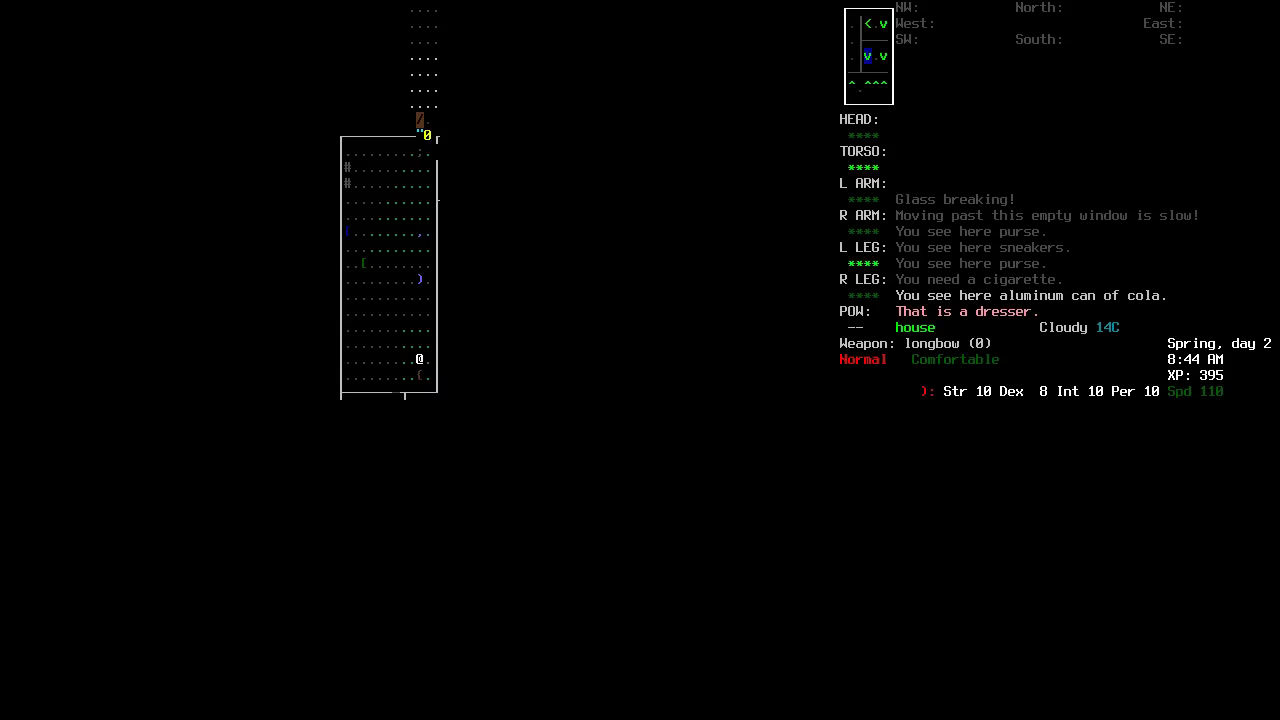
Put on the utility vest and step one tile north.
key("W")
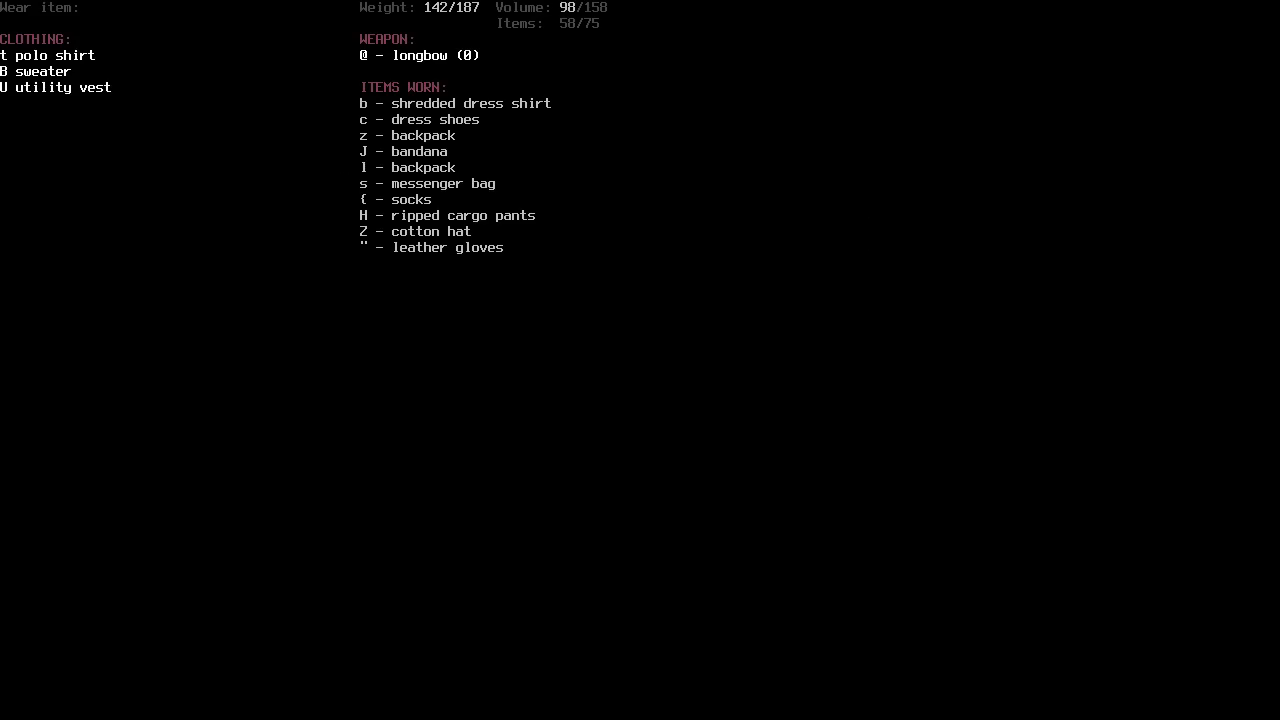
key("U")
key("Up")
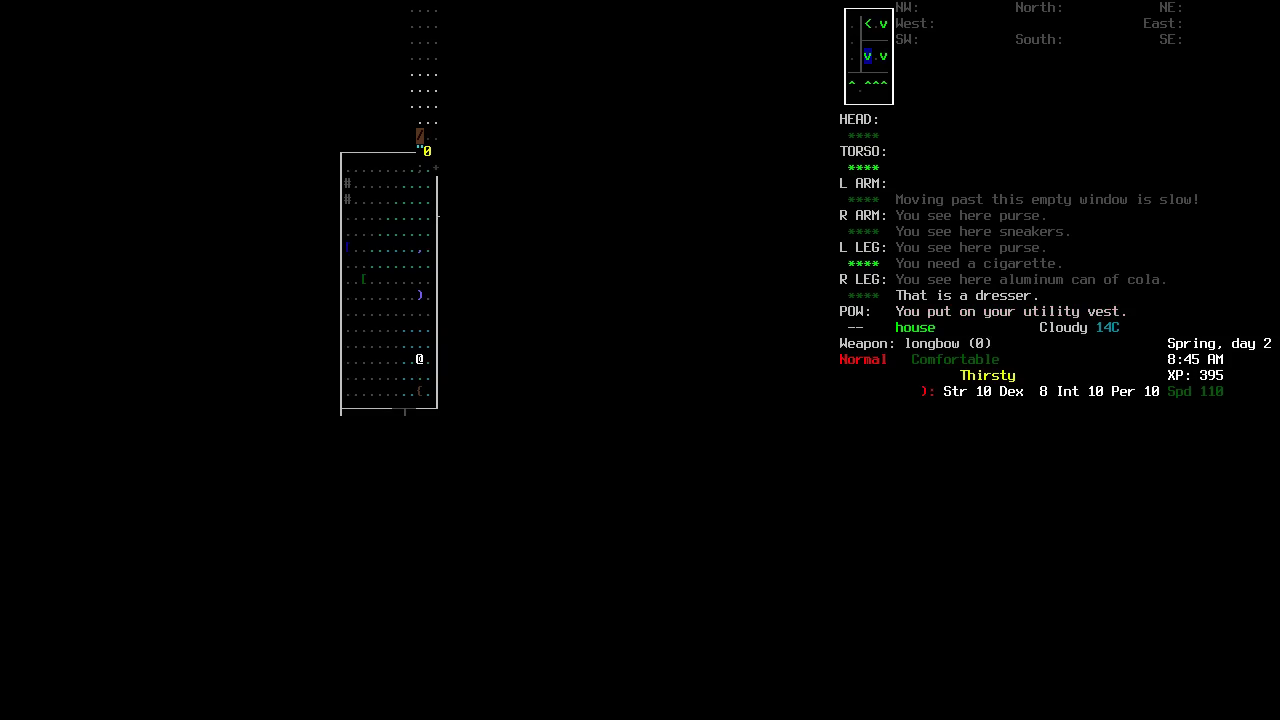
Check morale, then smoke a cigarette from the usable-items list.
key("v")
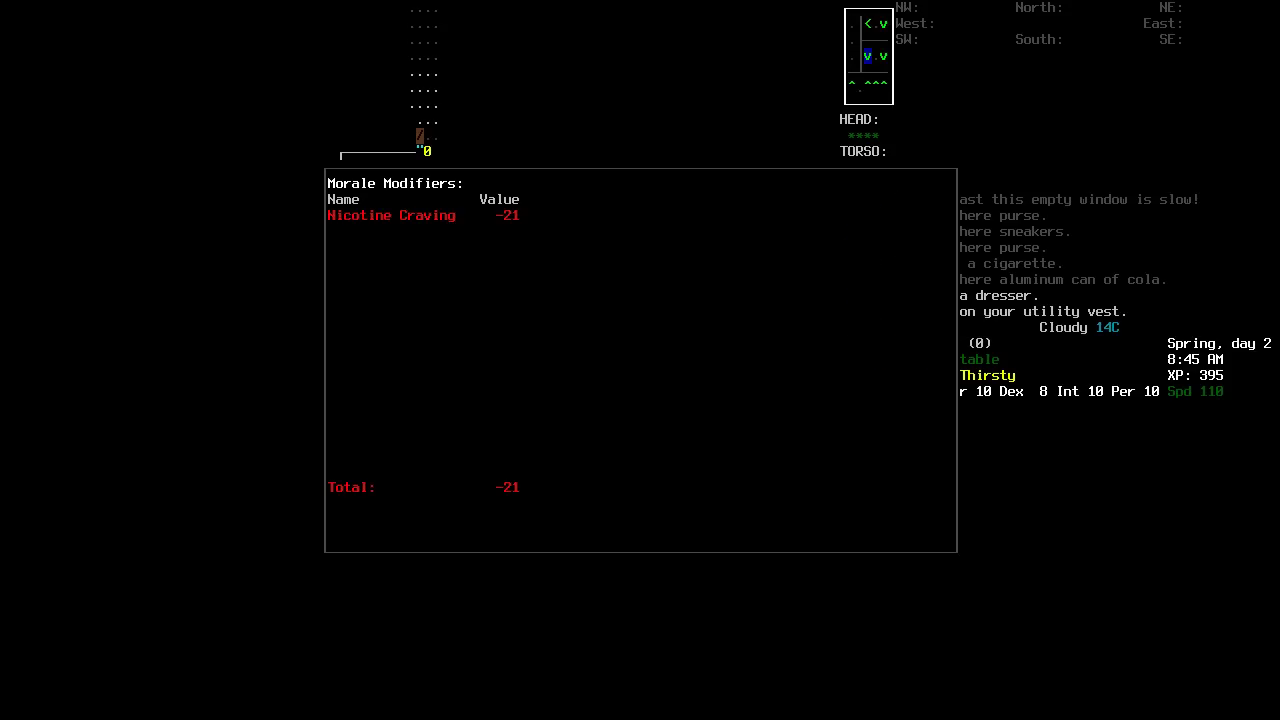
key("Escape")
key("a")
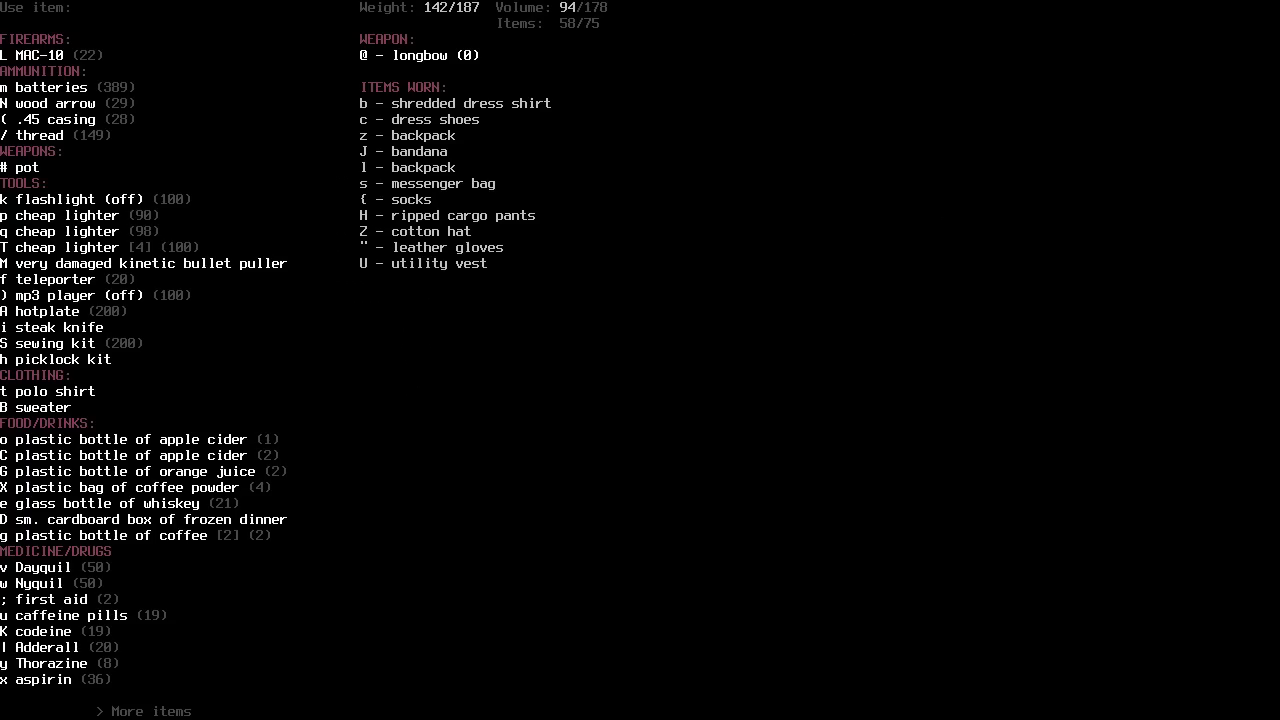
key("Page_Down")
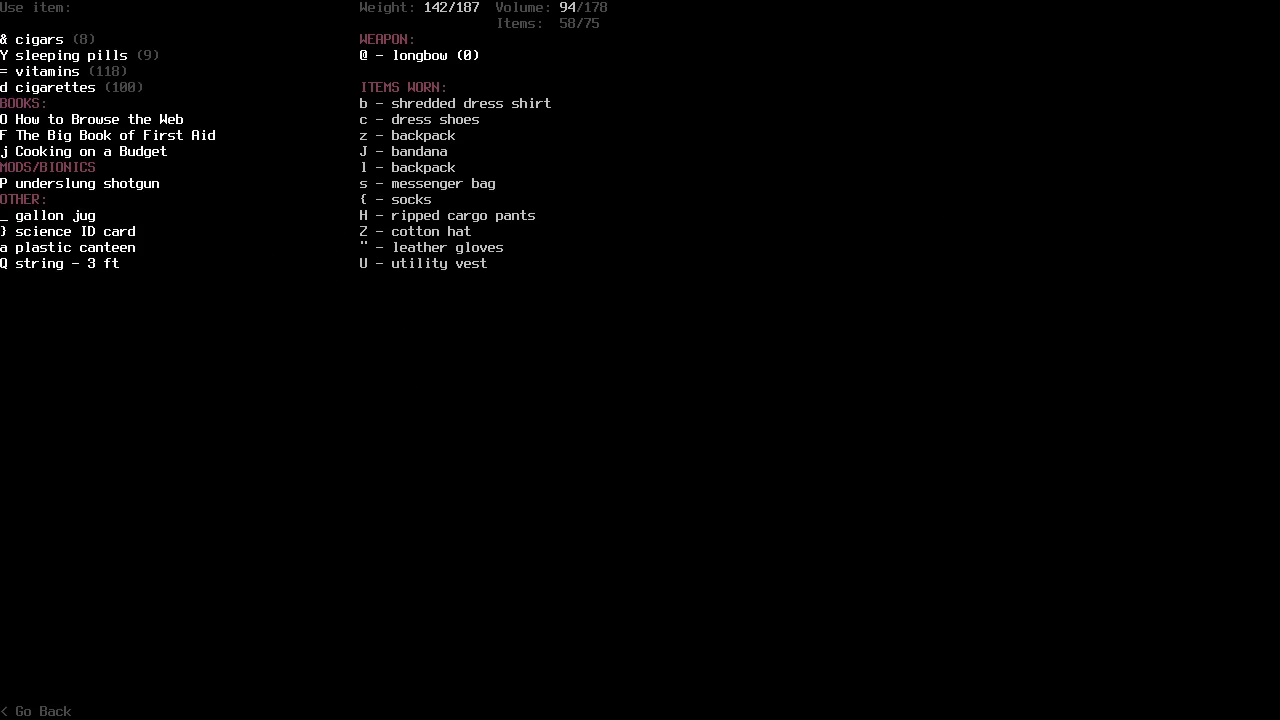
key("d")
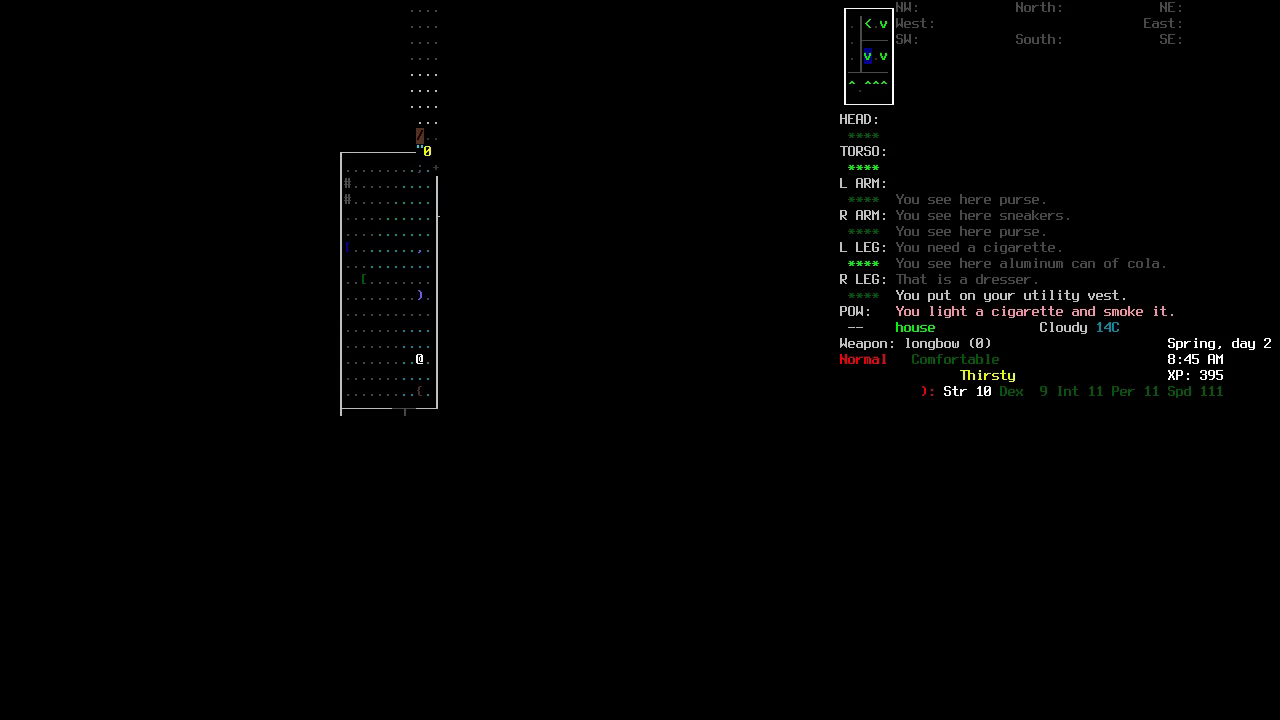
Drink the coffee and bring up the usable-items list again.
key("a")
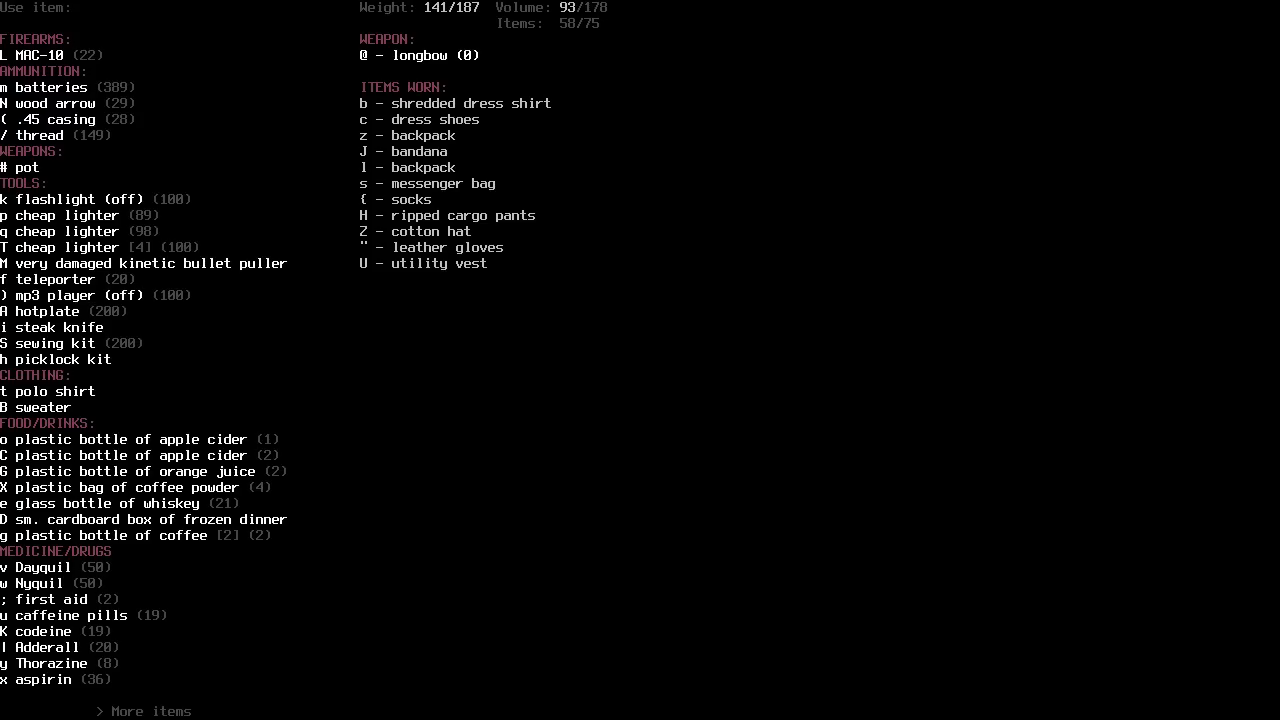
key("g")
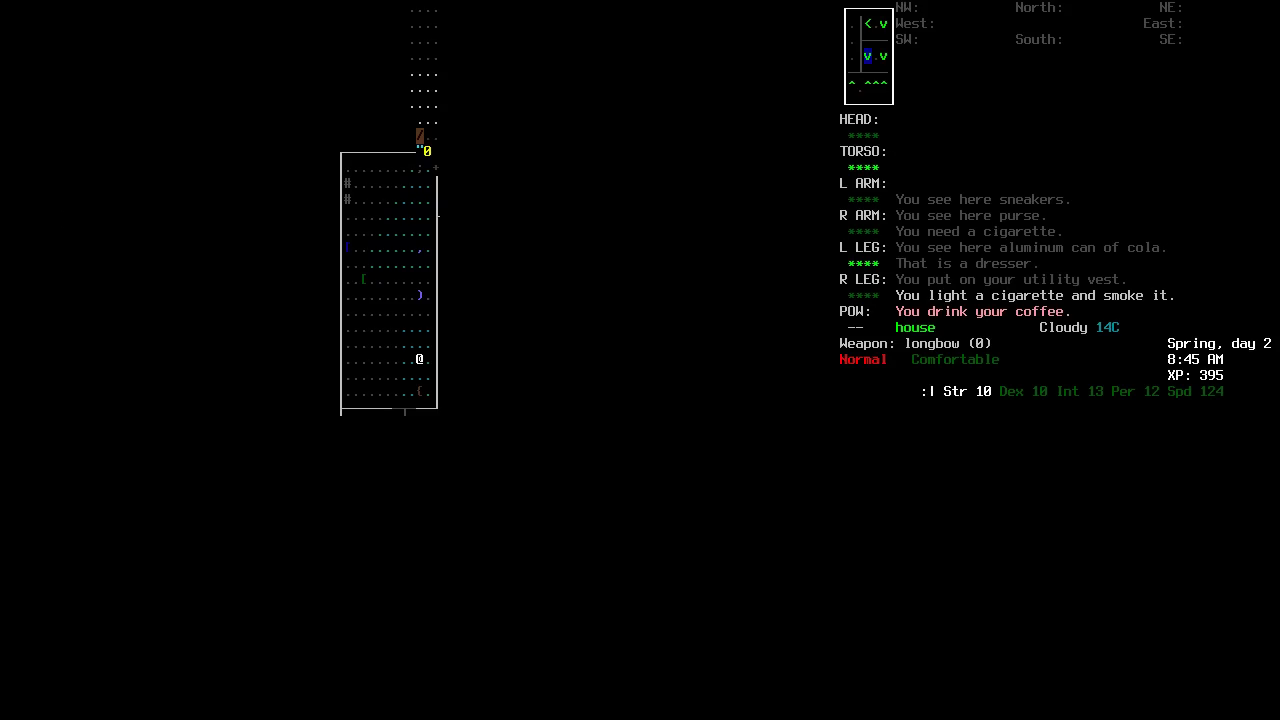
key("a")
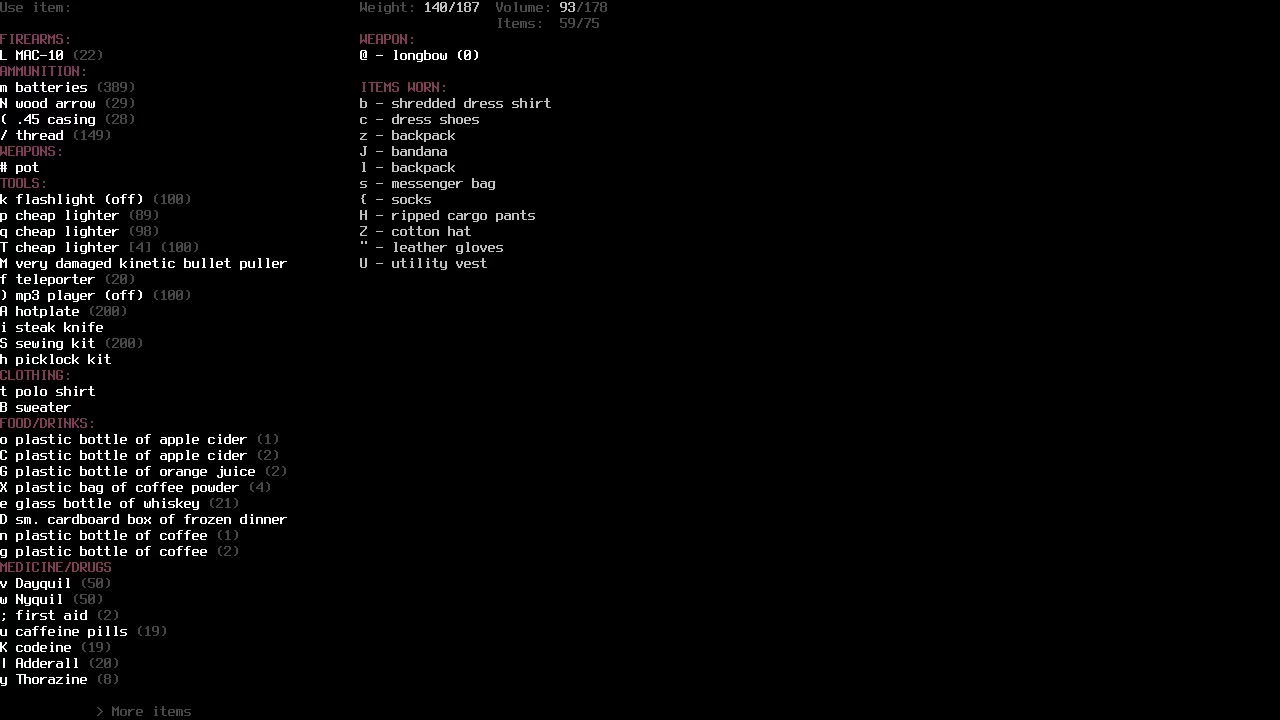
Mend and reinforce the worn clothing with the sewing kit, then review the inventory.
key("Escape")
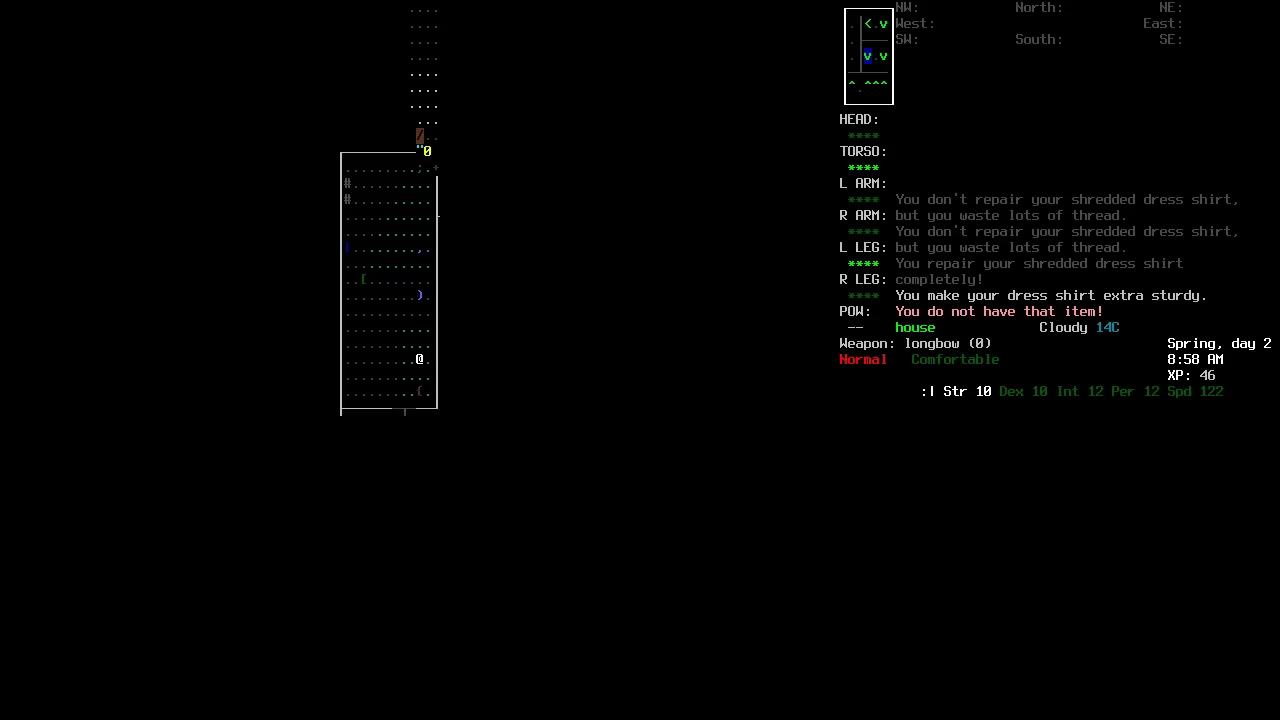
key("i")
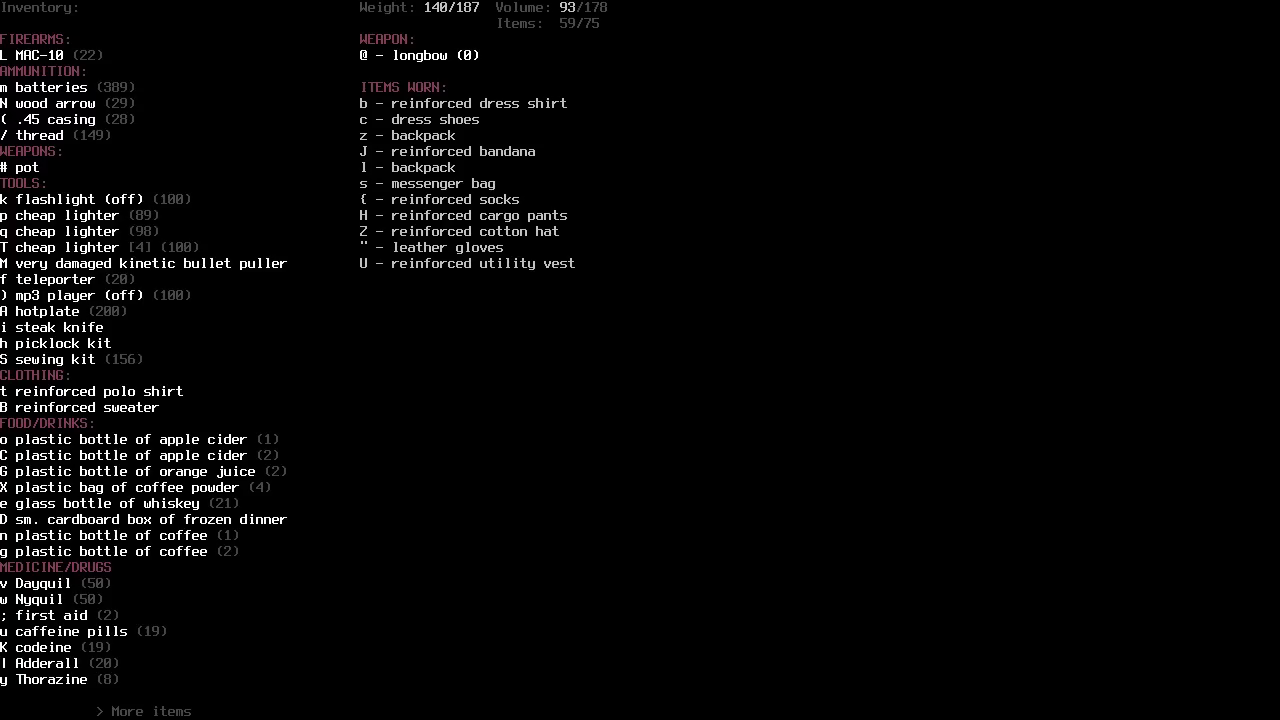
key("Escape")
Drop the reinforced polo shirt and sweater, then walk north through the house.
key("D")
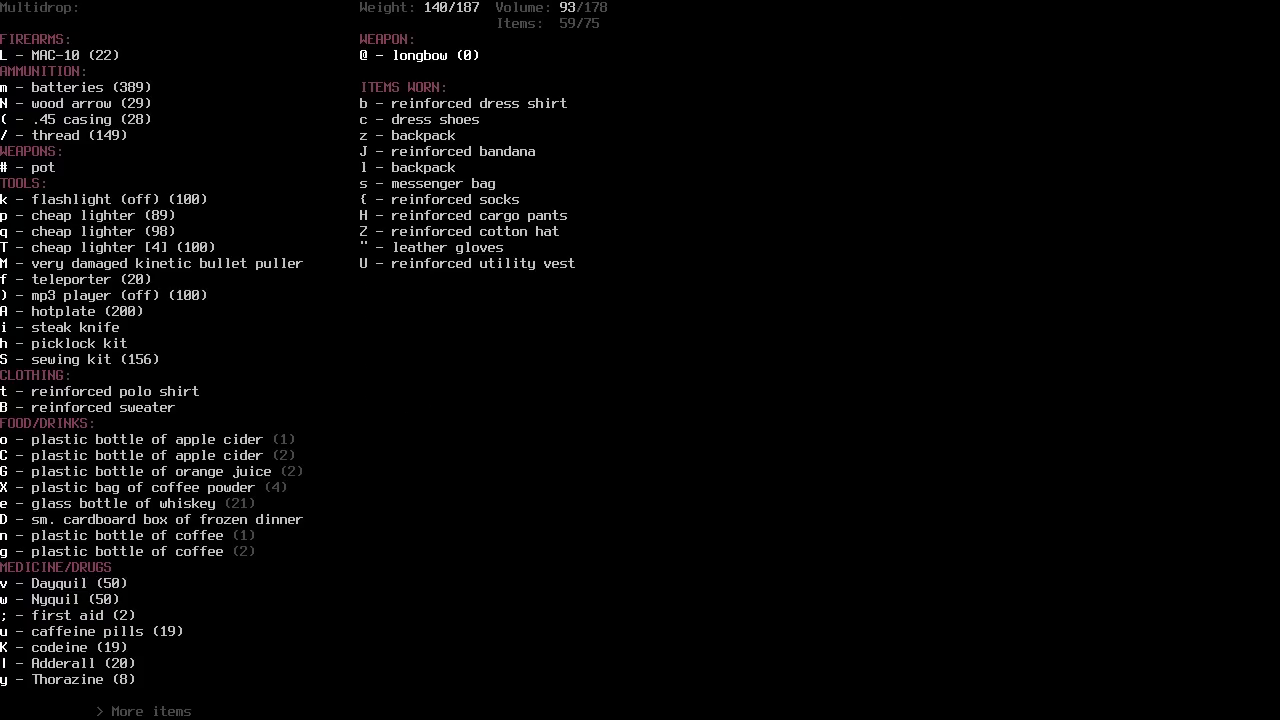
key("t")
key("B")
key("Return")
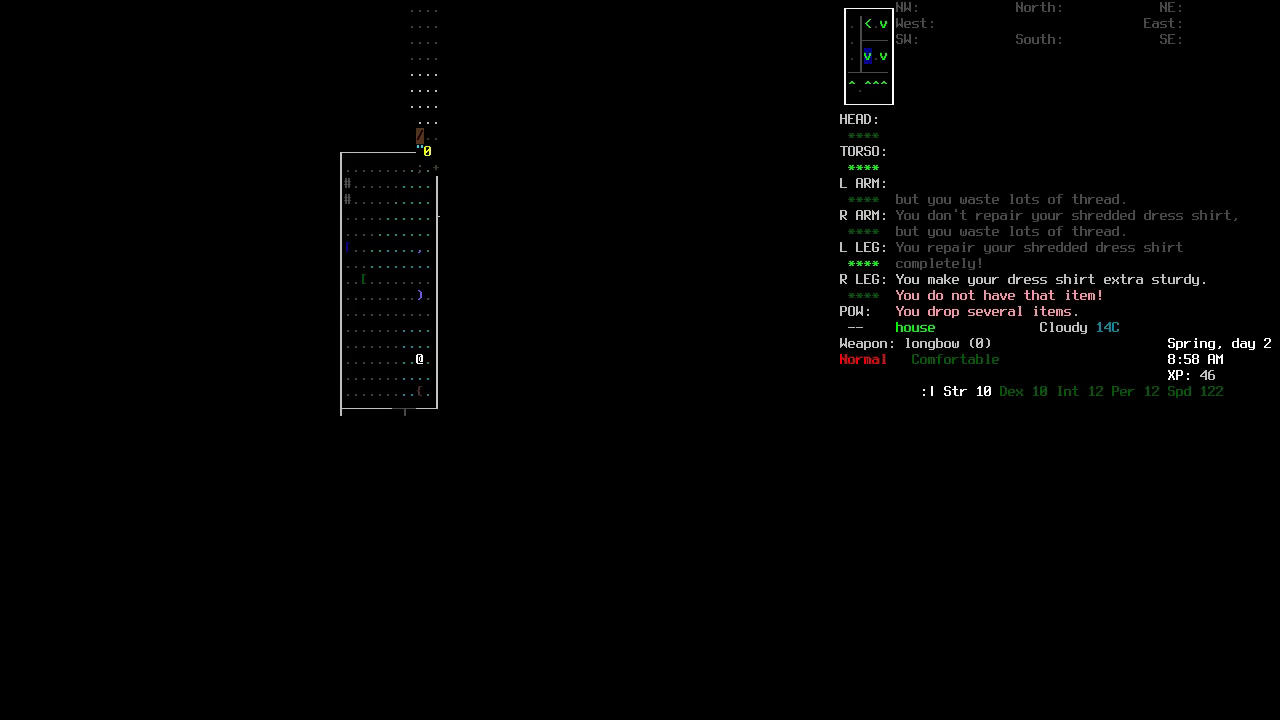
key("k")
key("k")
key("k")
key("k")
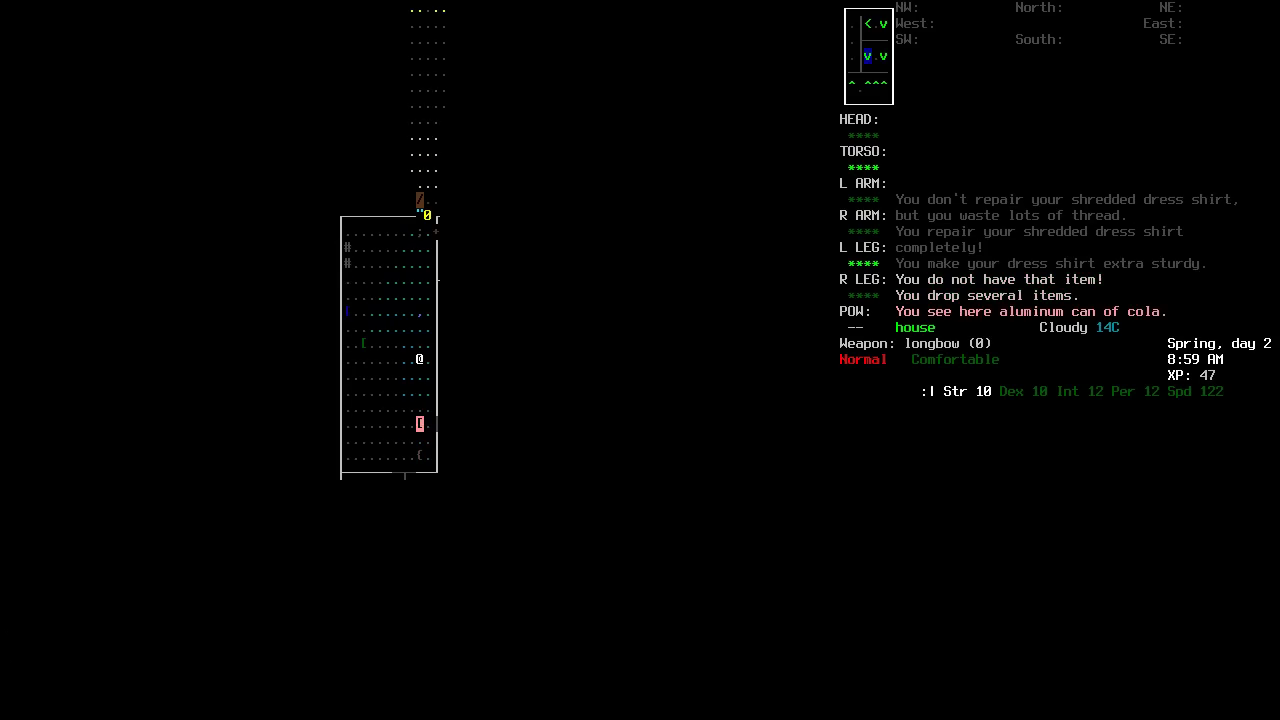
Walk north through the house into the bathroom.
key("h")
key("j")
key("j")
key("k")
key("k")
key("k")
key("k")
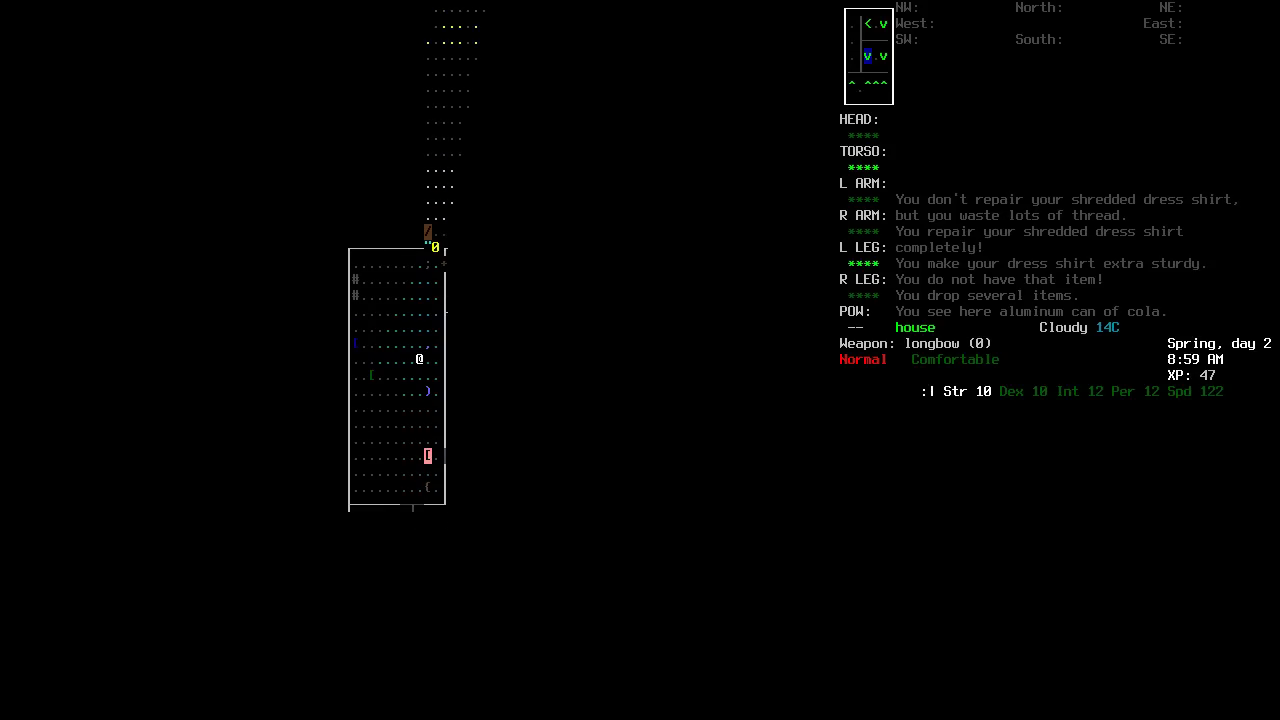
key("k")
key("k")
key("u")
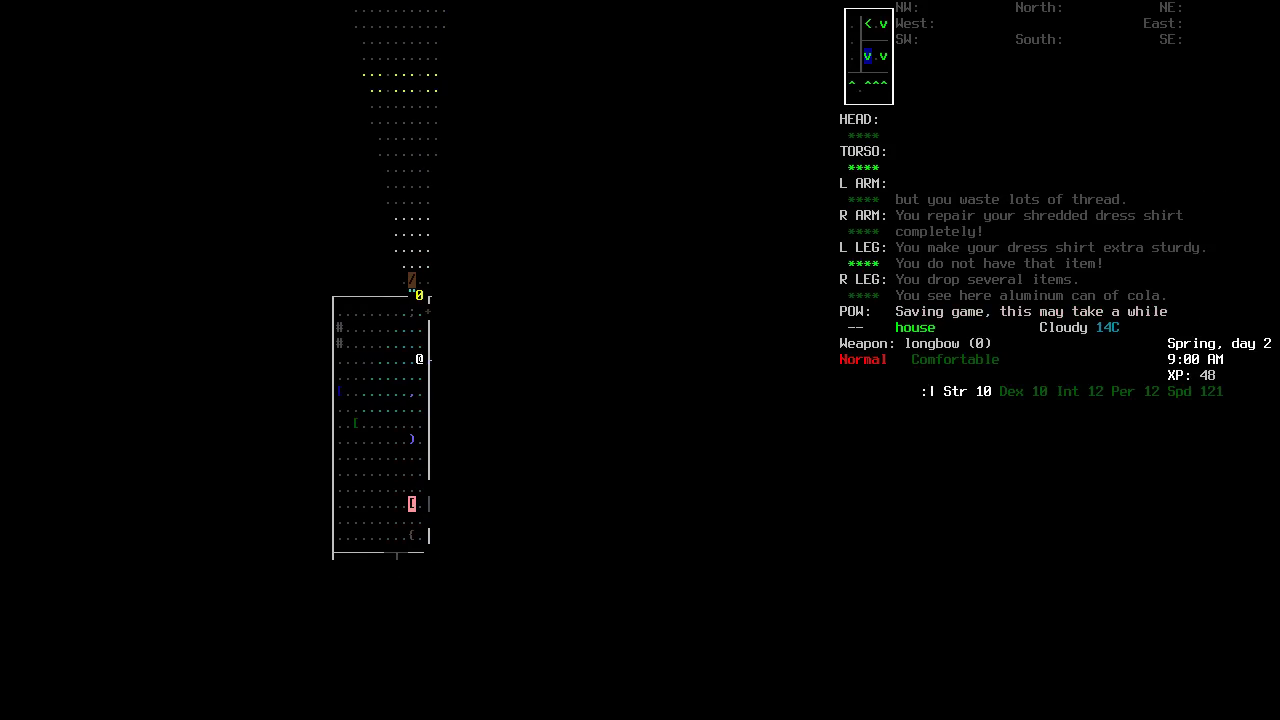
key("k")
key("k")
key("l")
key("l")
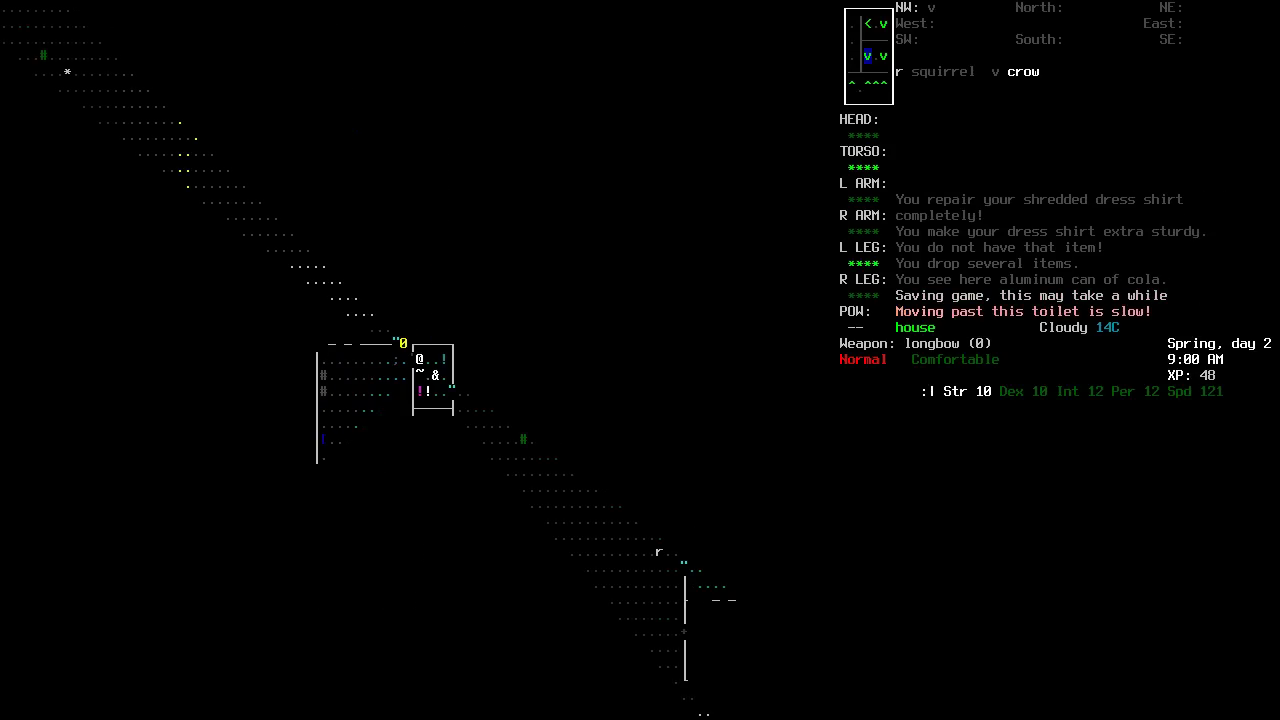
Pick up the bandages, aspirin and antibiotics from the bathroom floor.
key("j")
key("j")
key("j")
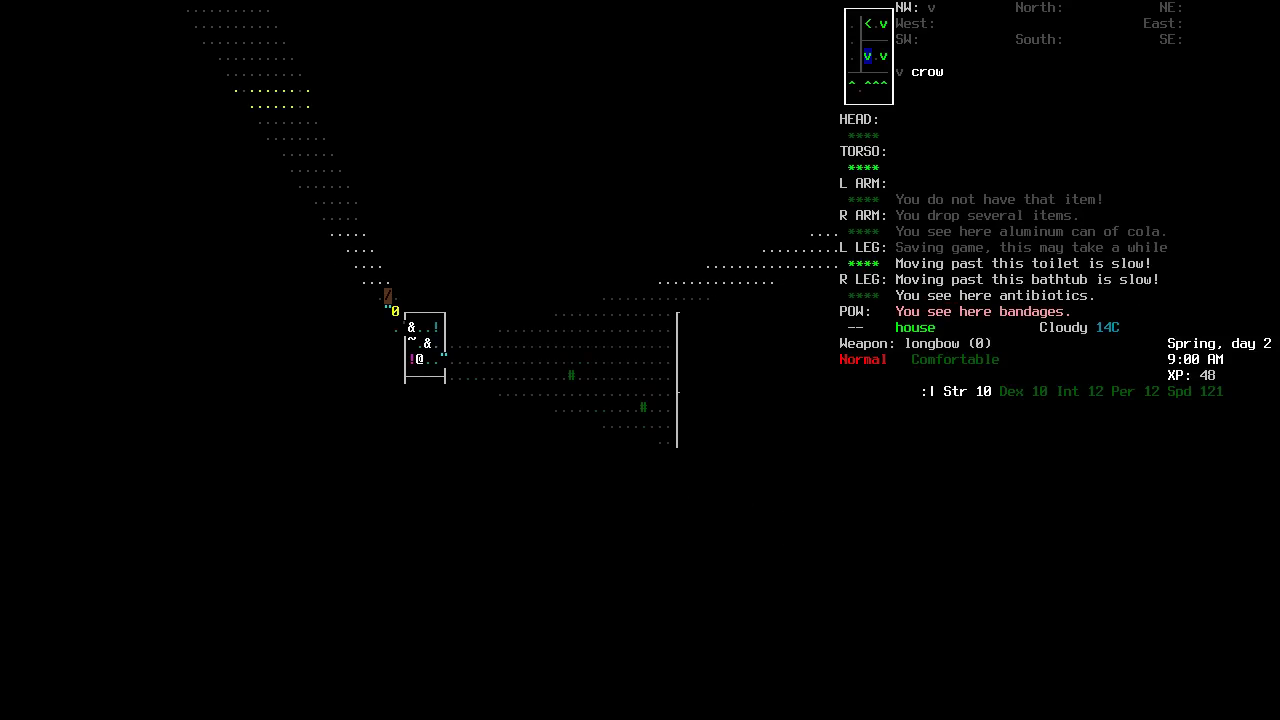
key("g")
key("j")
key("j")
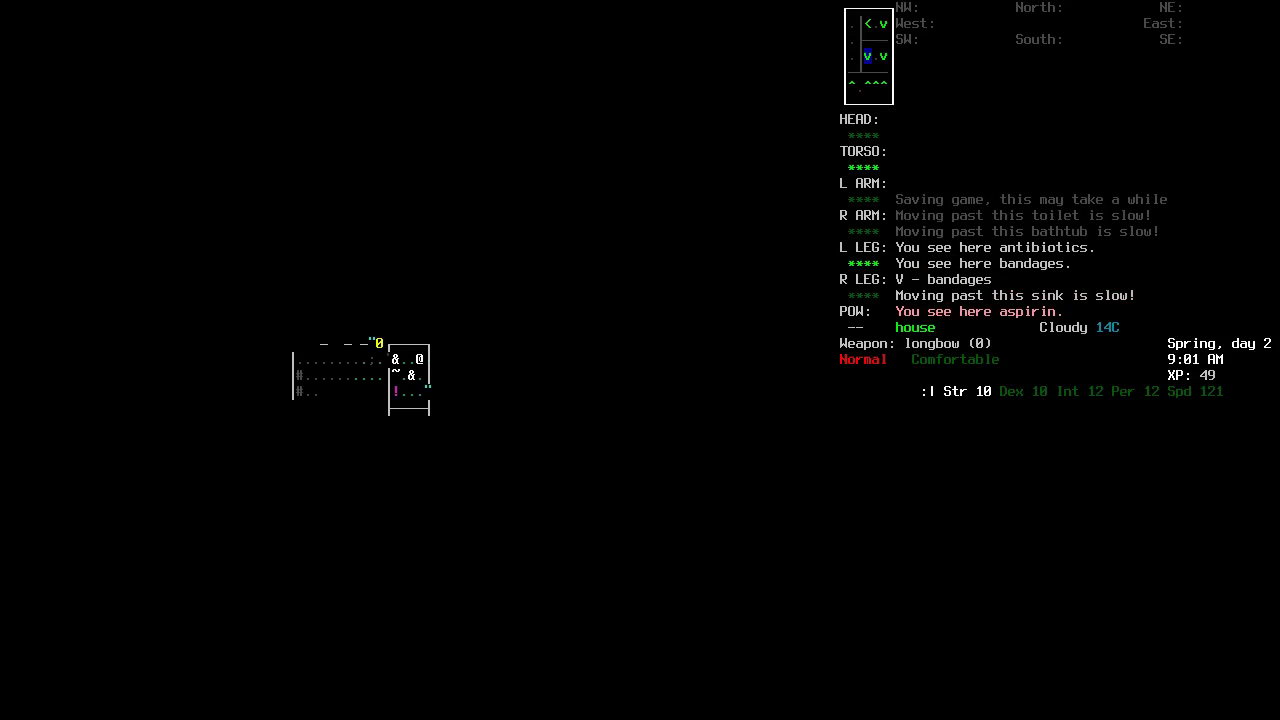
key("g")
key("j")
key("j")
key("g")
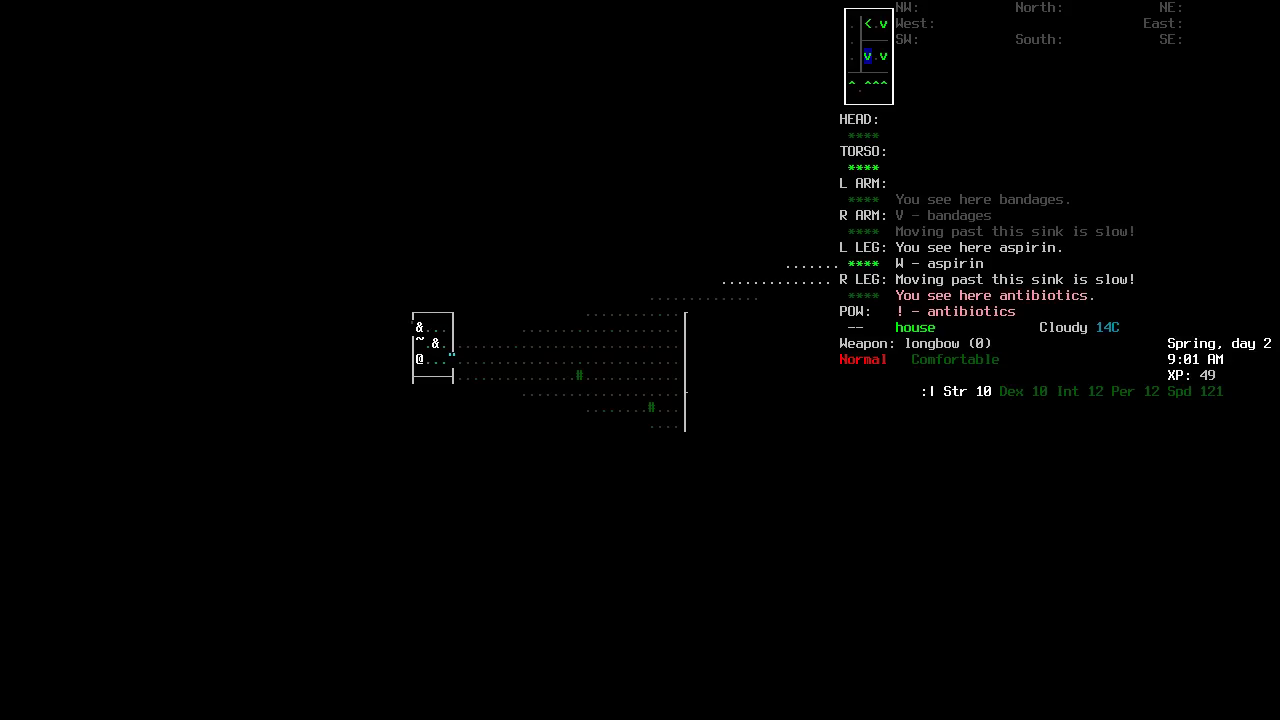
key("j")
Climb out the window onto the road, check the world map, and view inventory.
key("k")
key("k")
key("k")
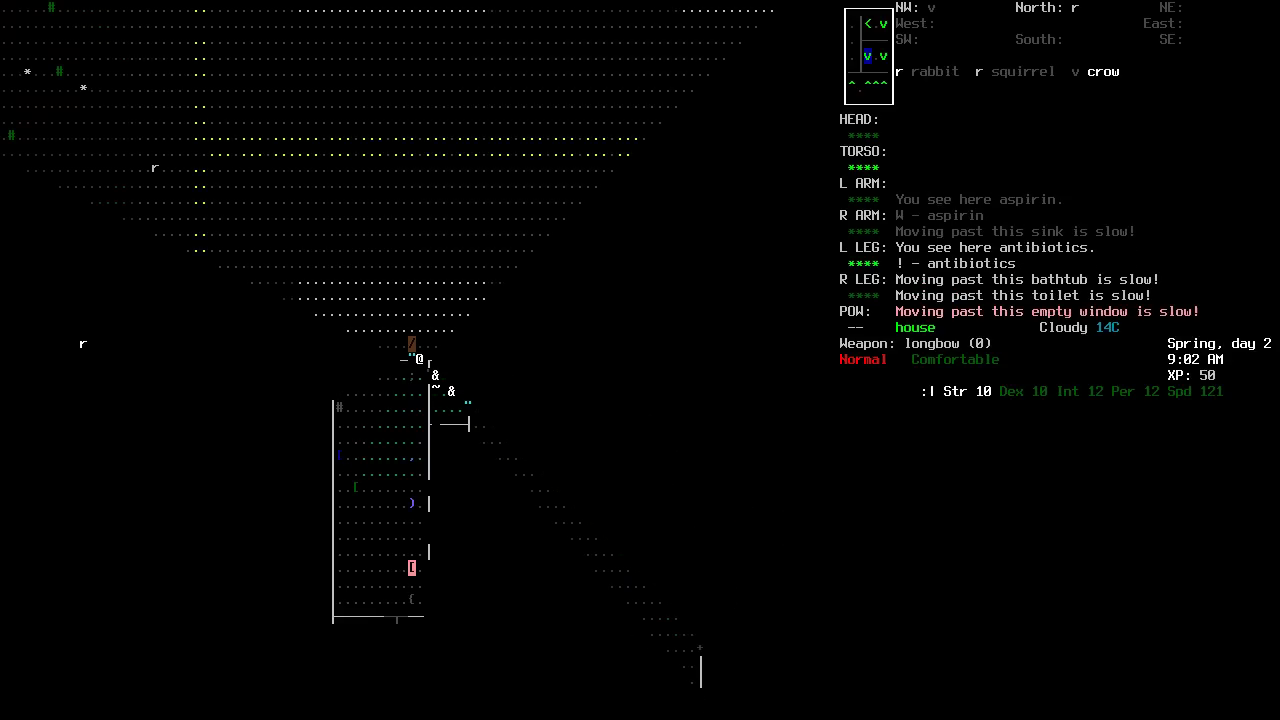
key("k")
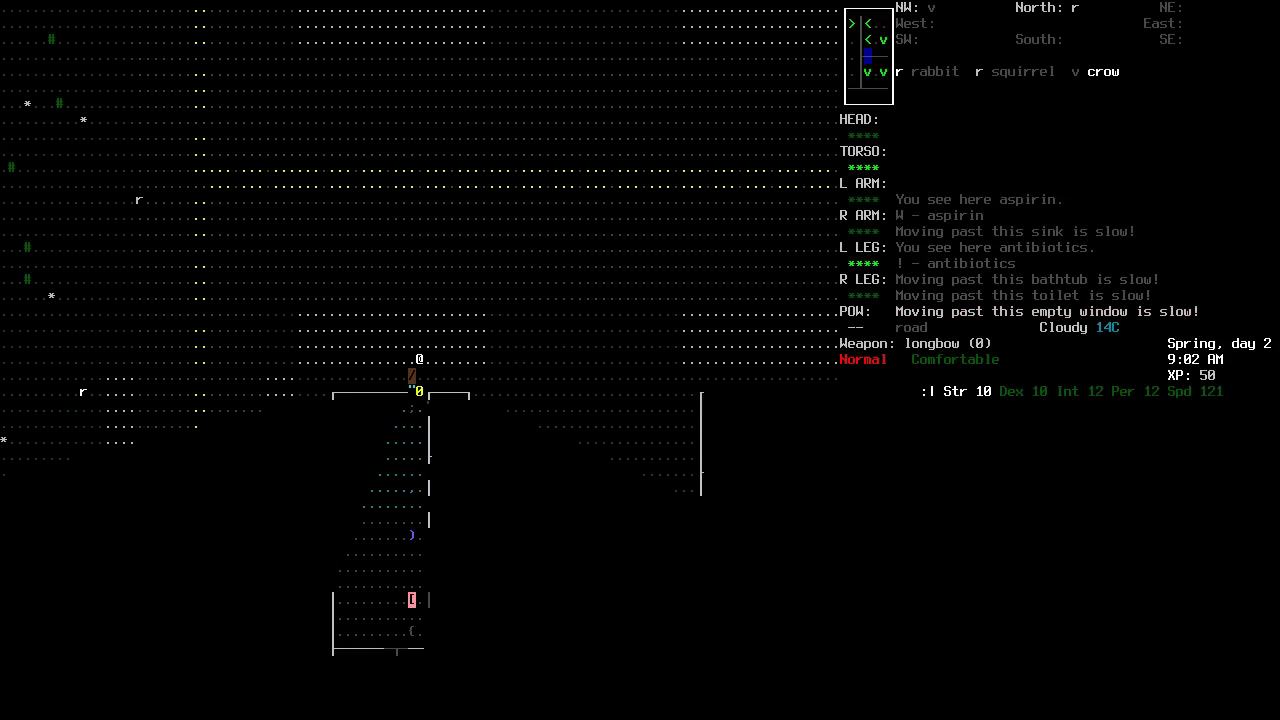
key("m")
key("Escape")
key("i")
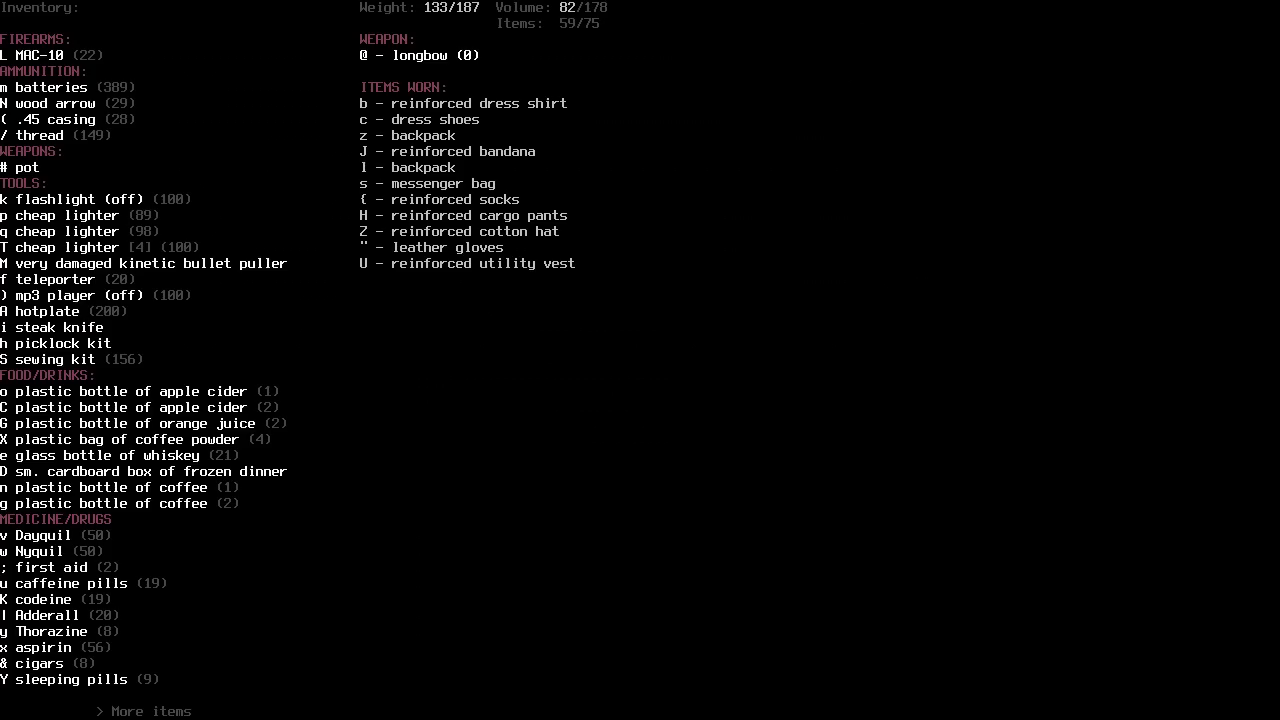
key("Escape")
key("m")
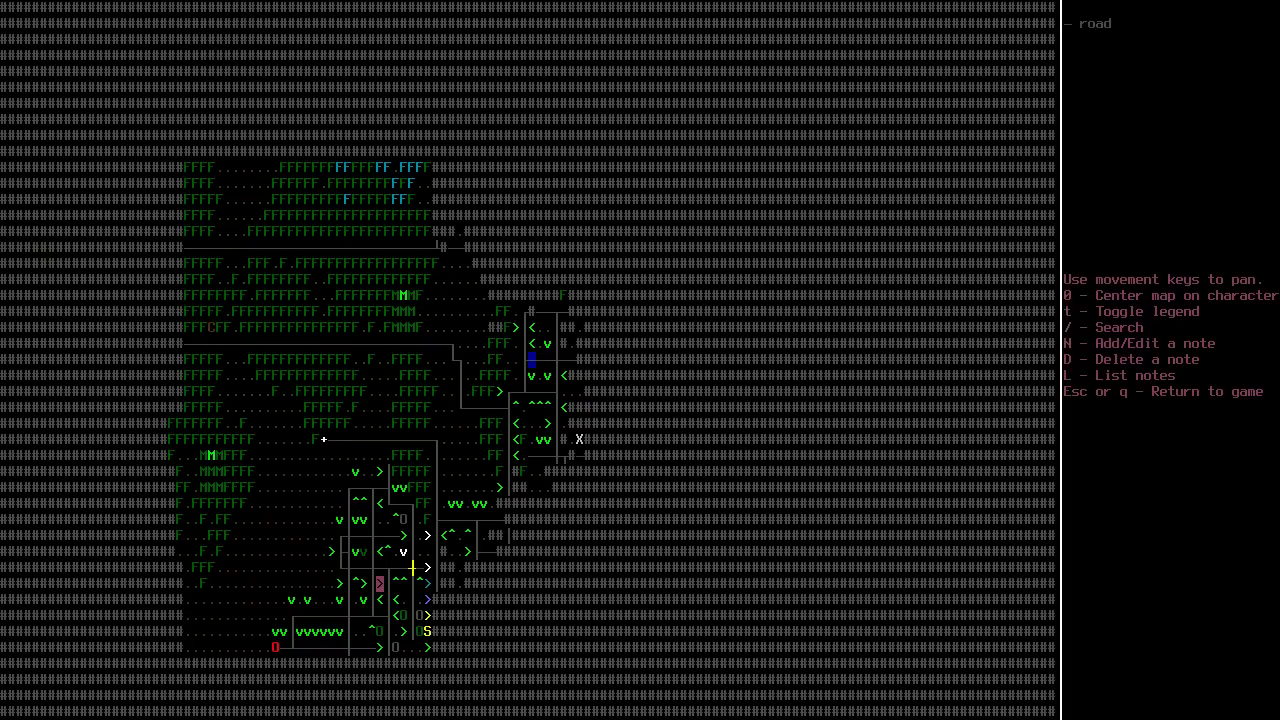
key("Escape")
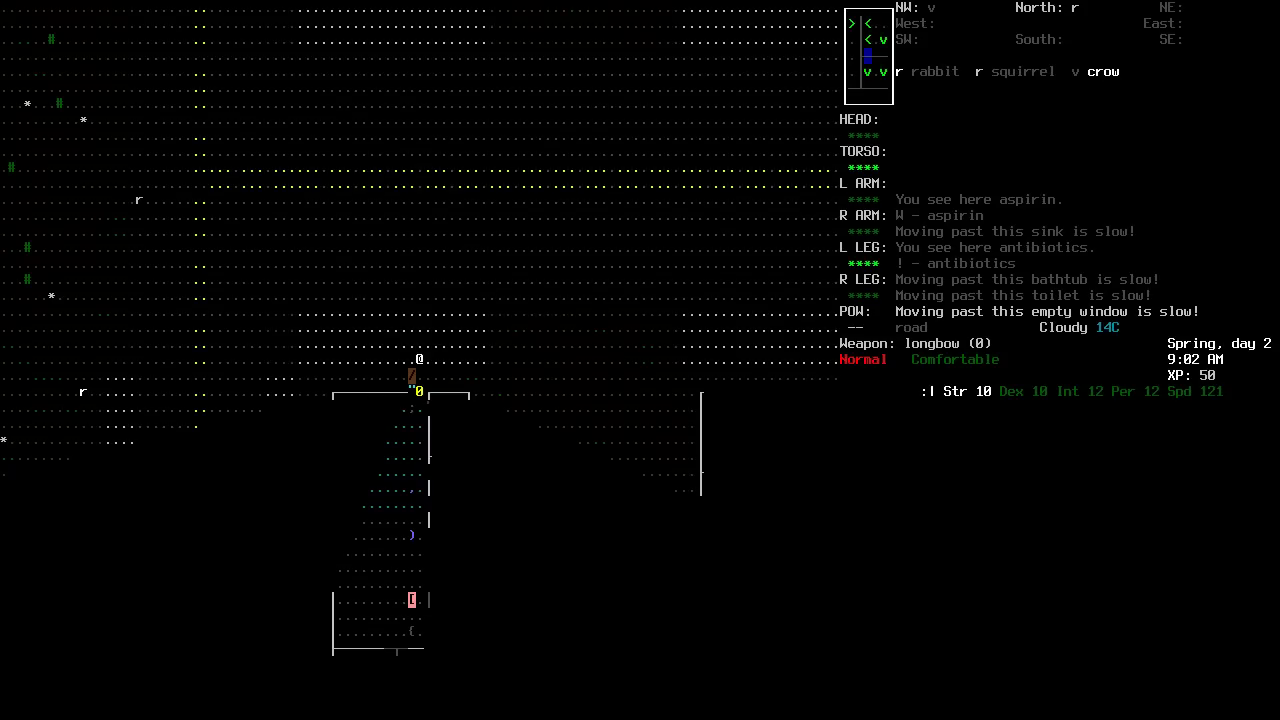
key("i")
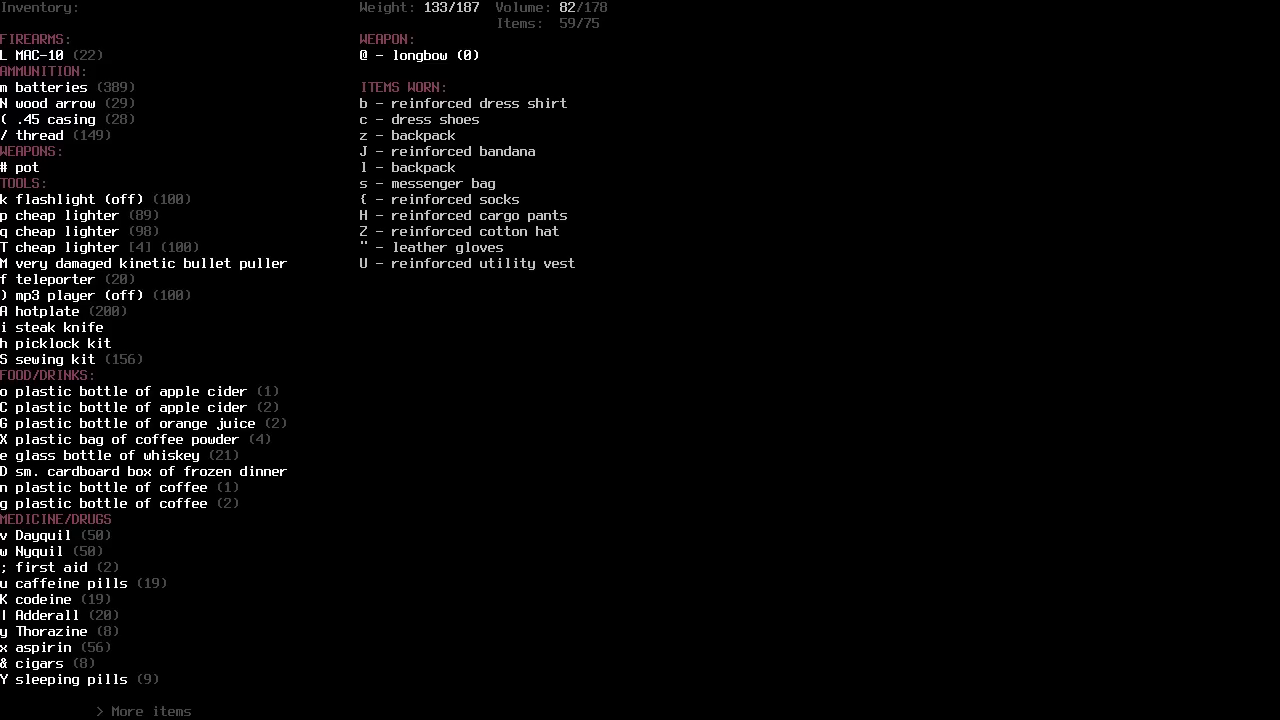
key("Escape")
key("@")
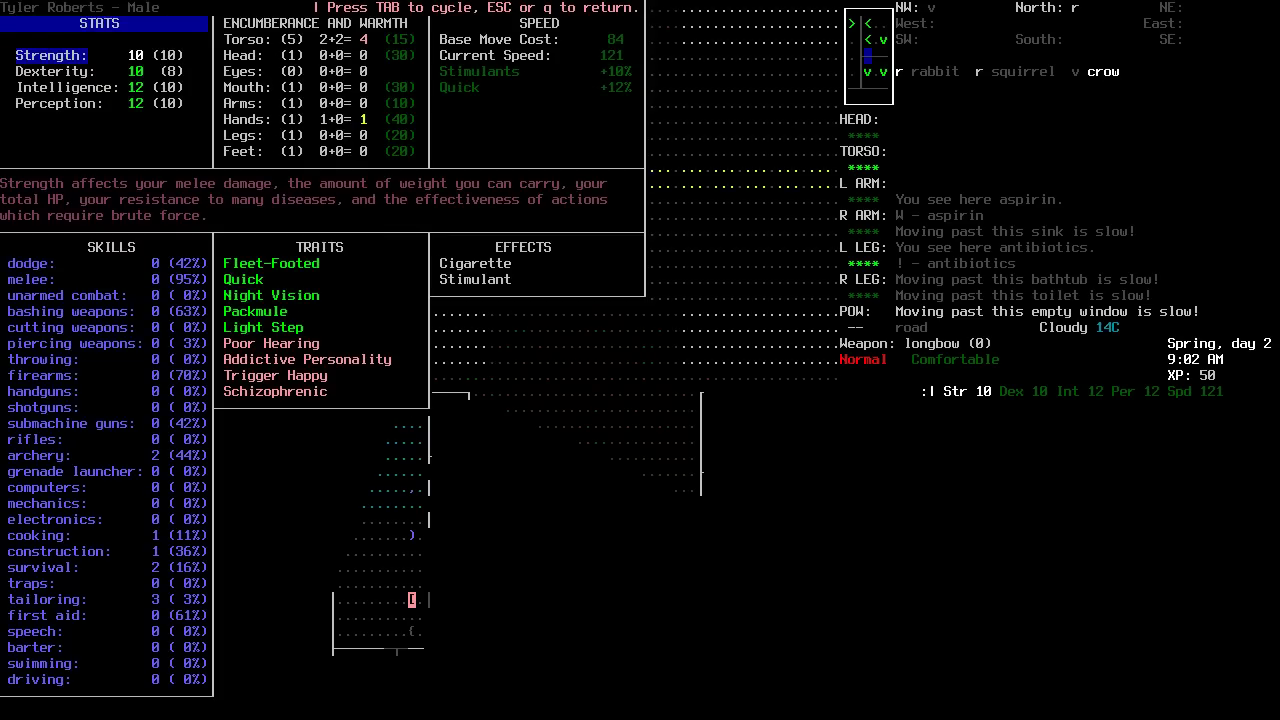
key("Escape")
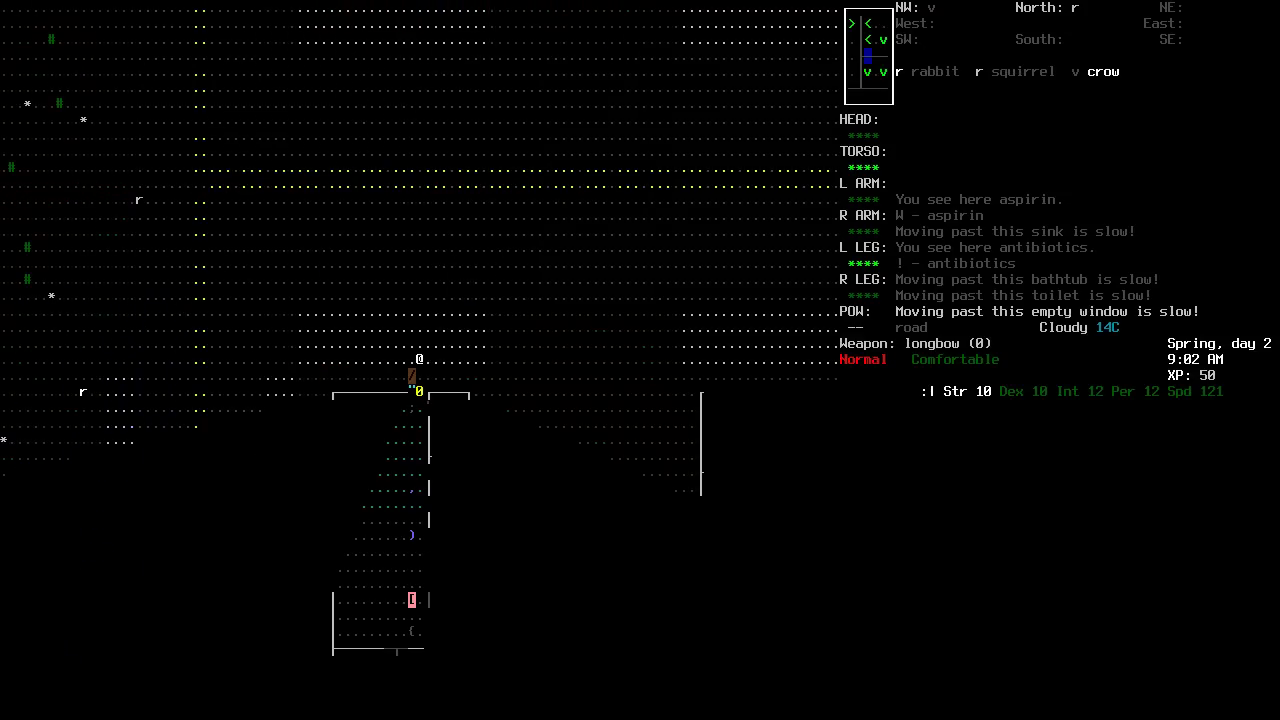
key("&")
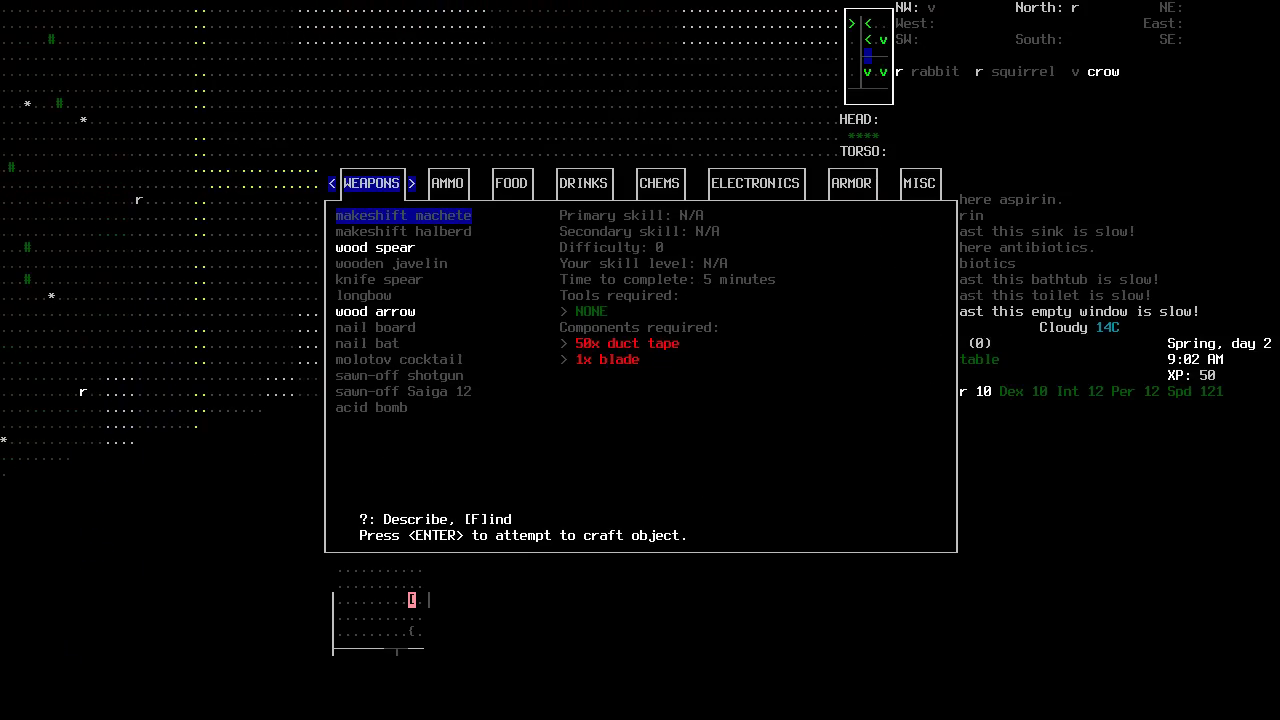
key("Left")
key("Down")
key("Down")
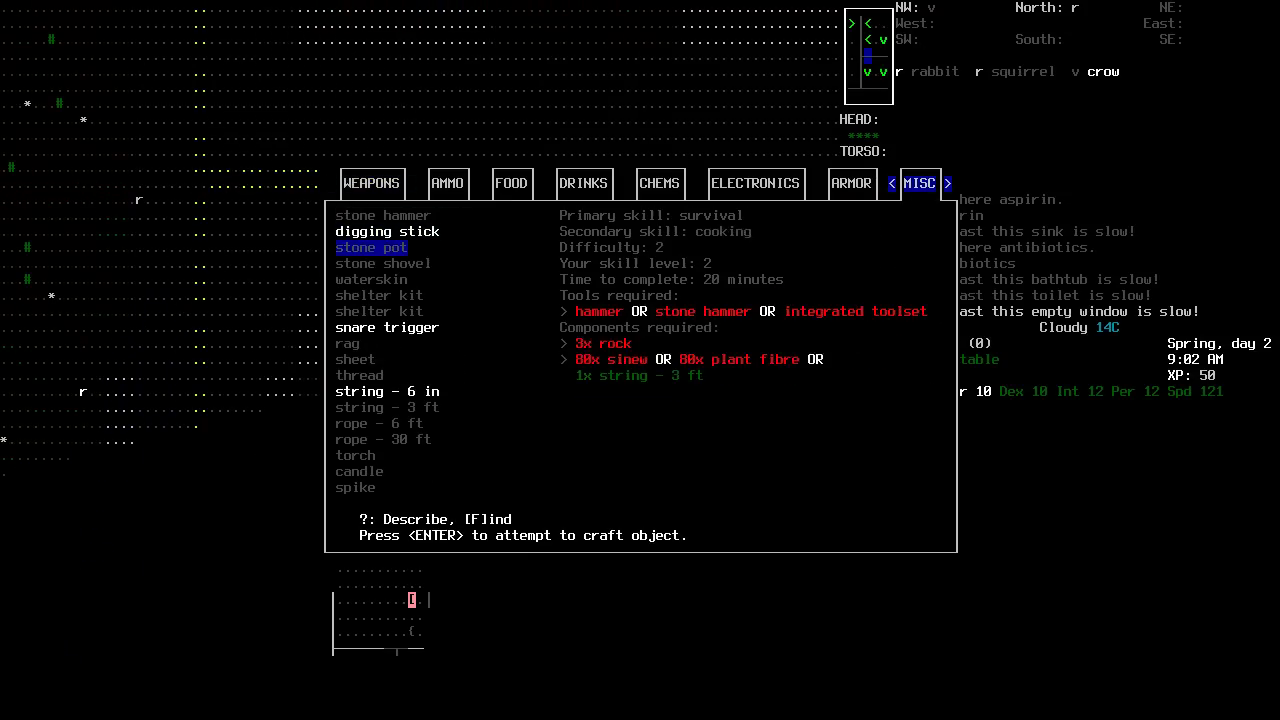
key("Down")
key("Down")
key("Down")
key("Up")
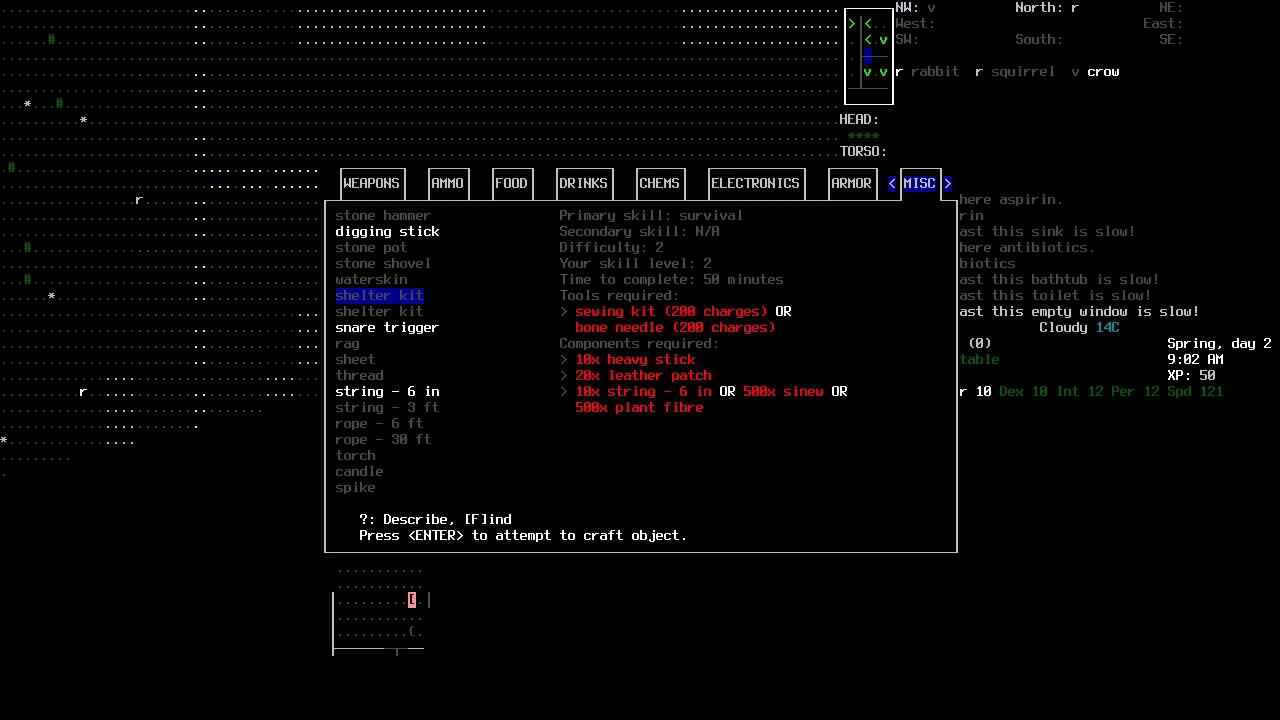
key("Down")
key("Down")
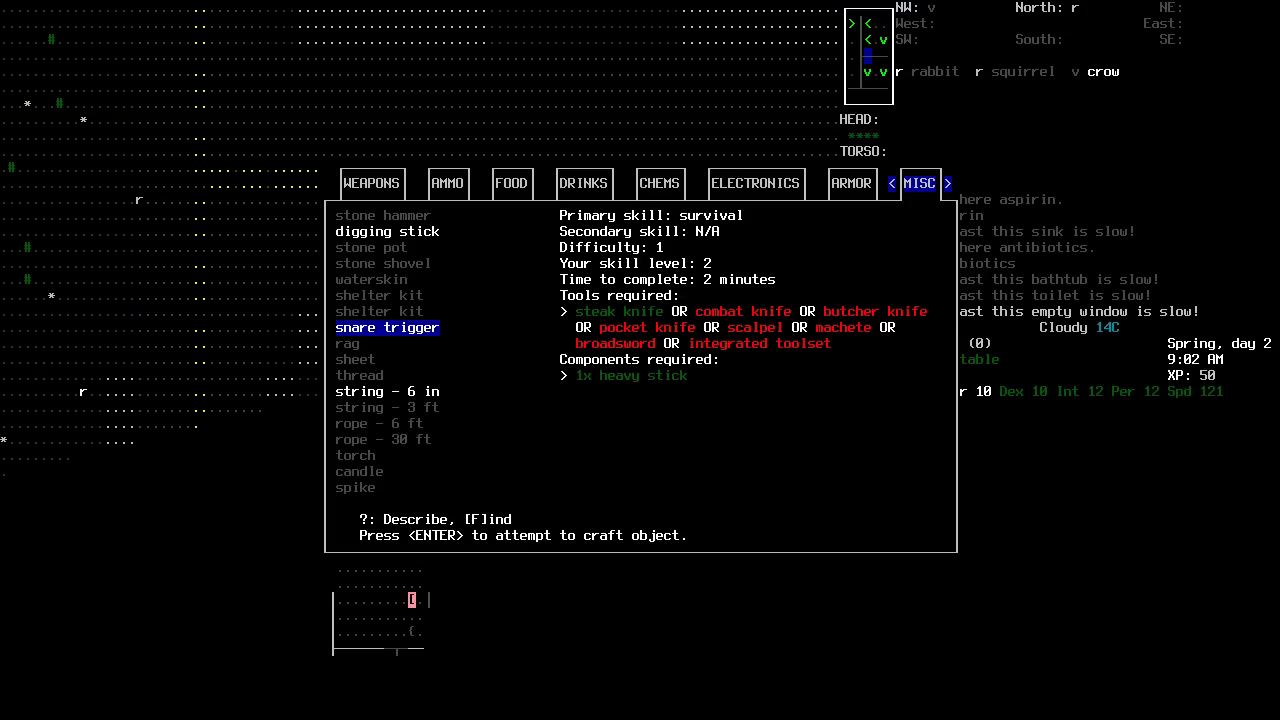
key("Up")
key("Up")
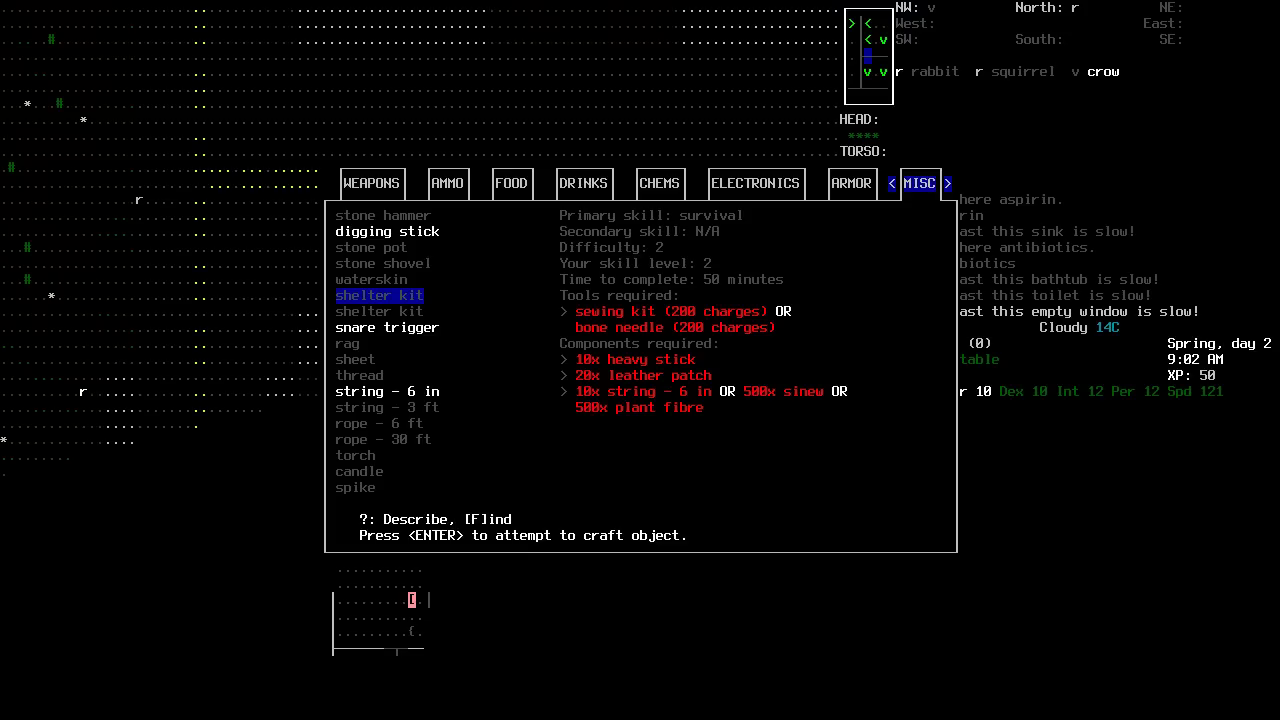
key("Escape")
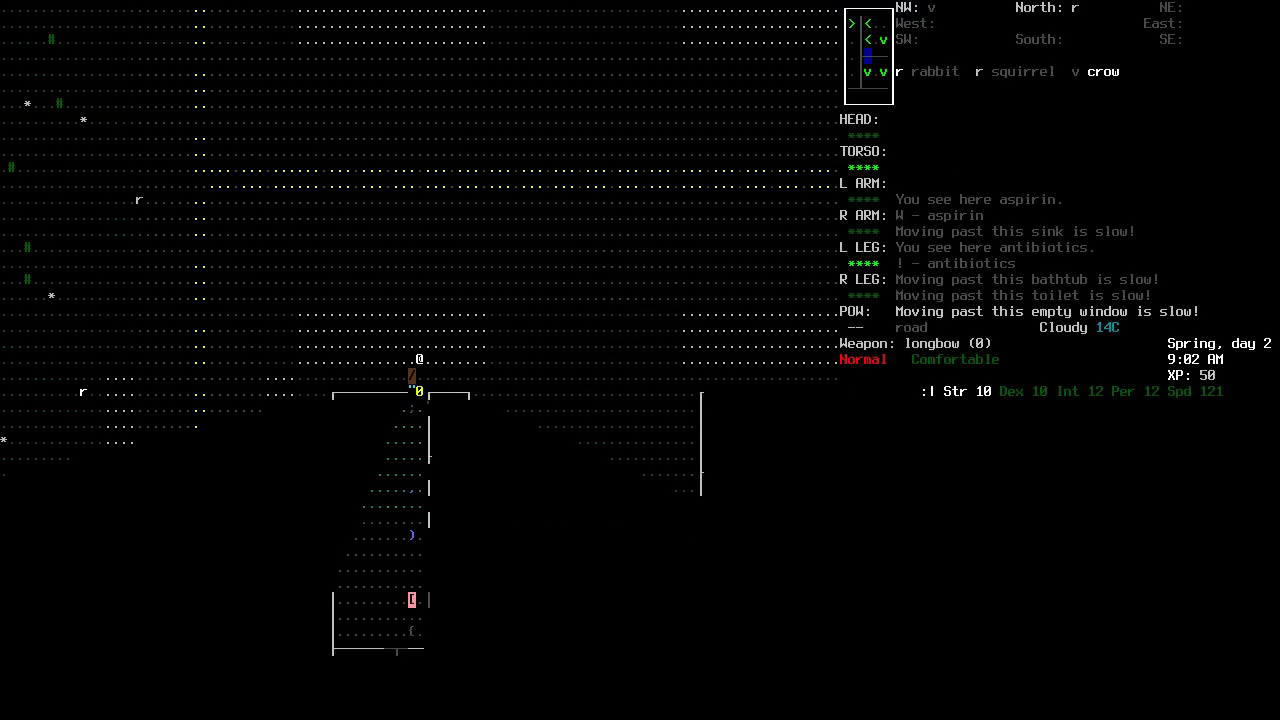
Climb in through the window and walk south to the dresser.
key("Down")
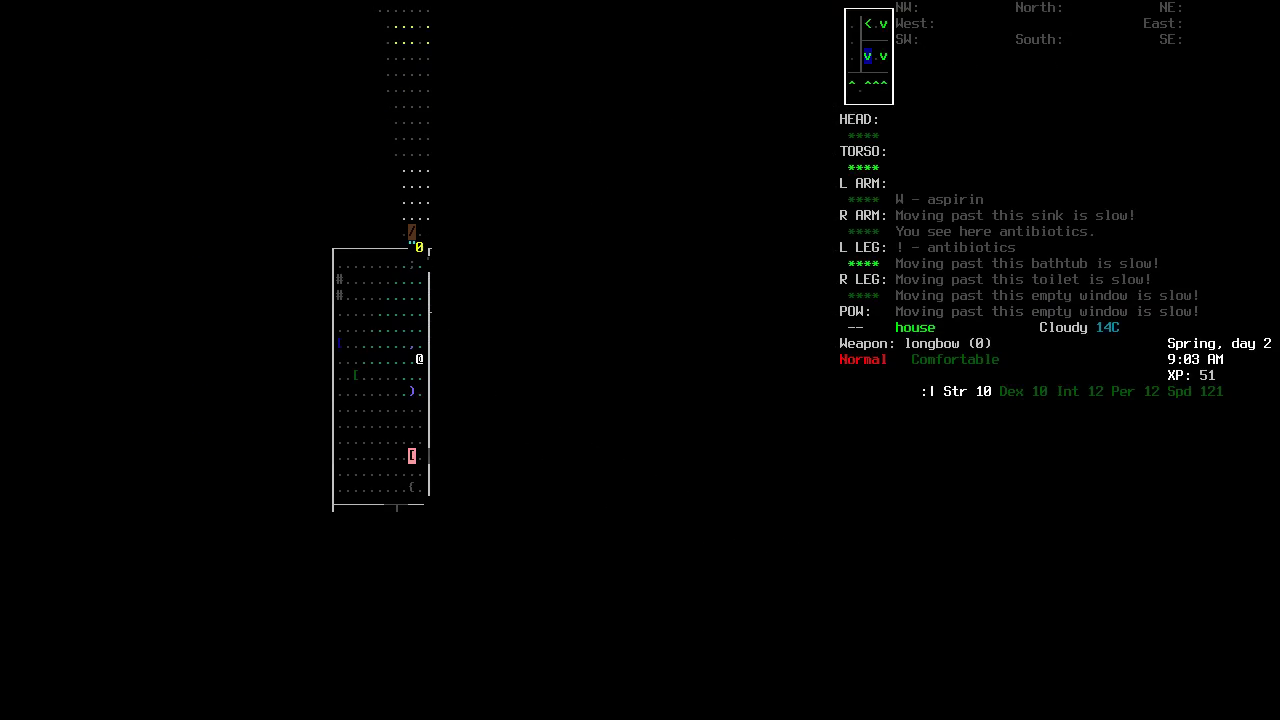
key("Down")
key("e")
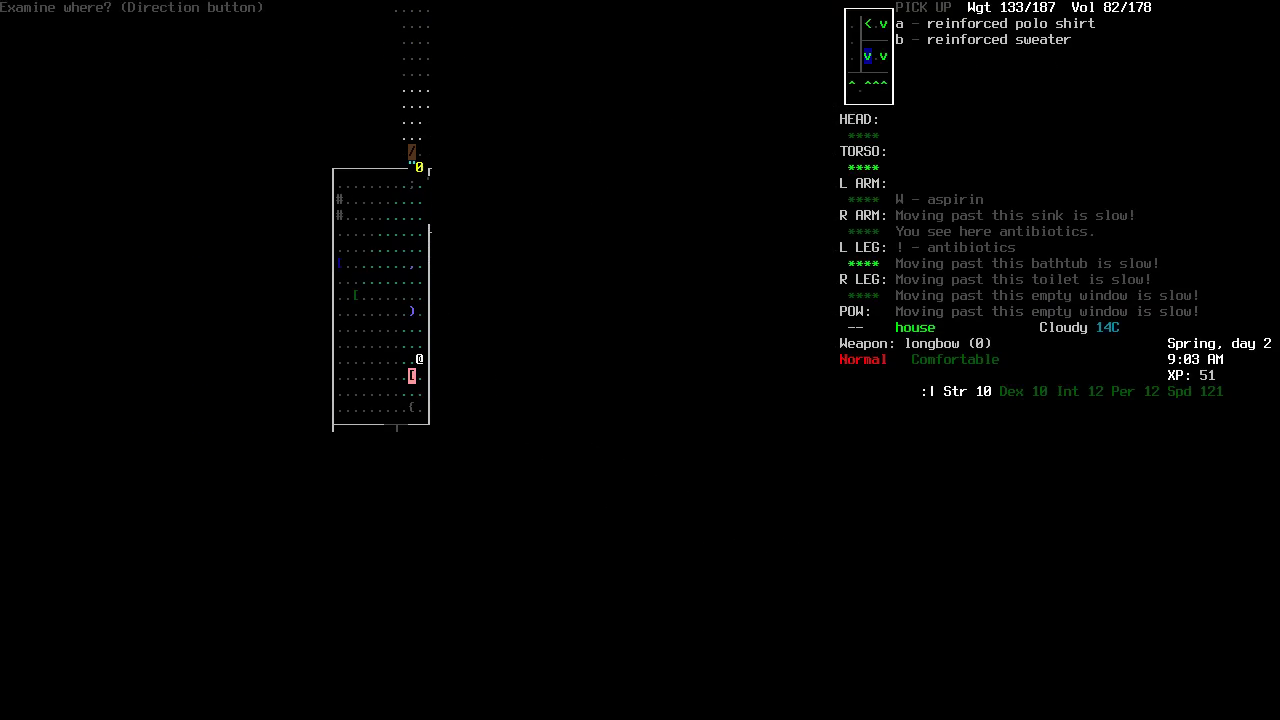
key("Escape")
key("e")
key("Down")
key("e")
key("Down")
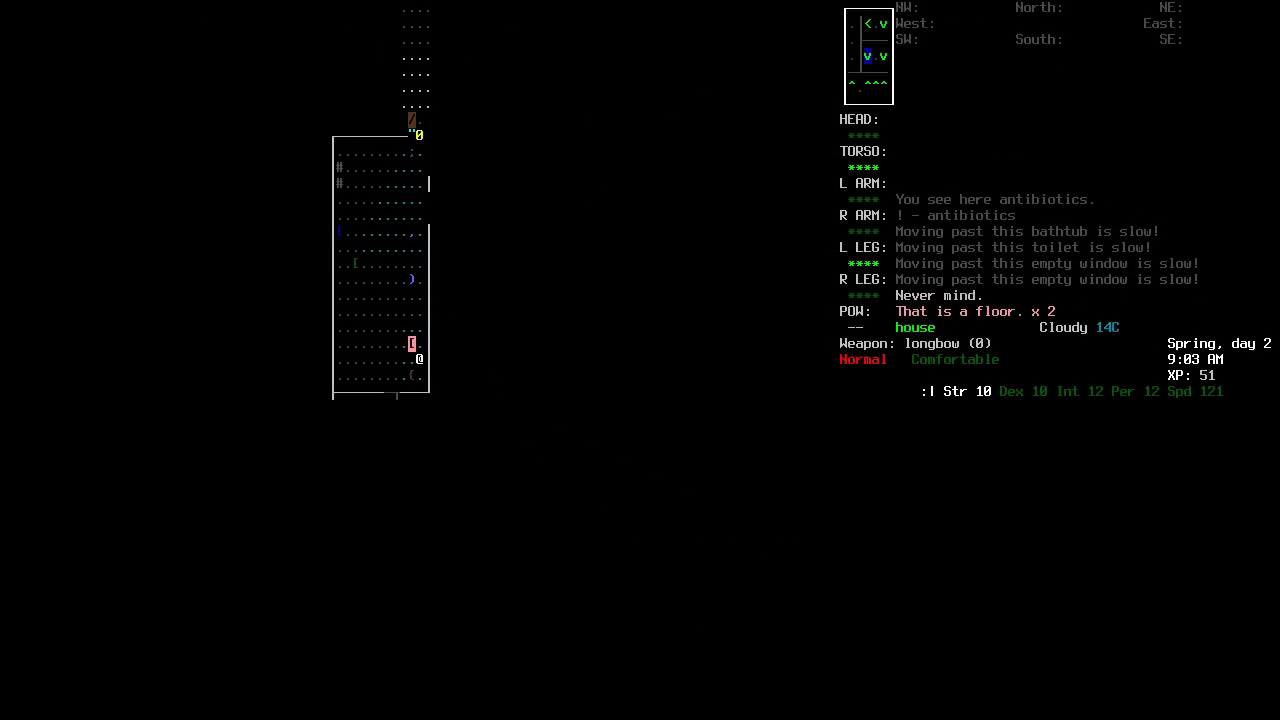
Browse all pages of the dresser's items, leaving without taking anything.
key("e")
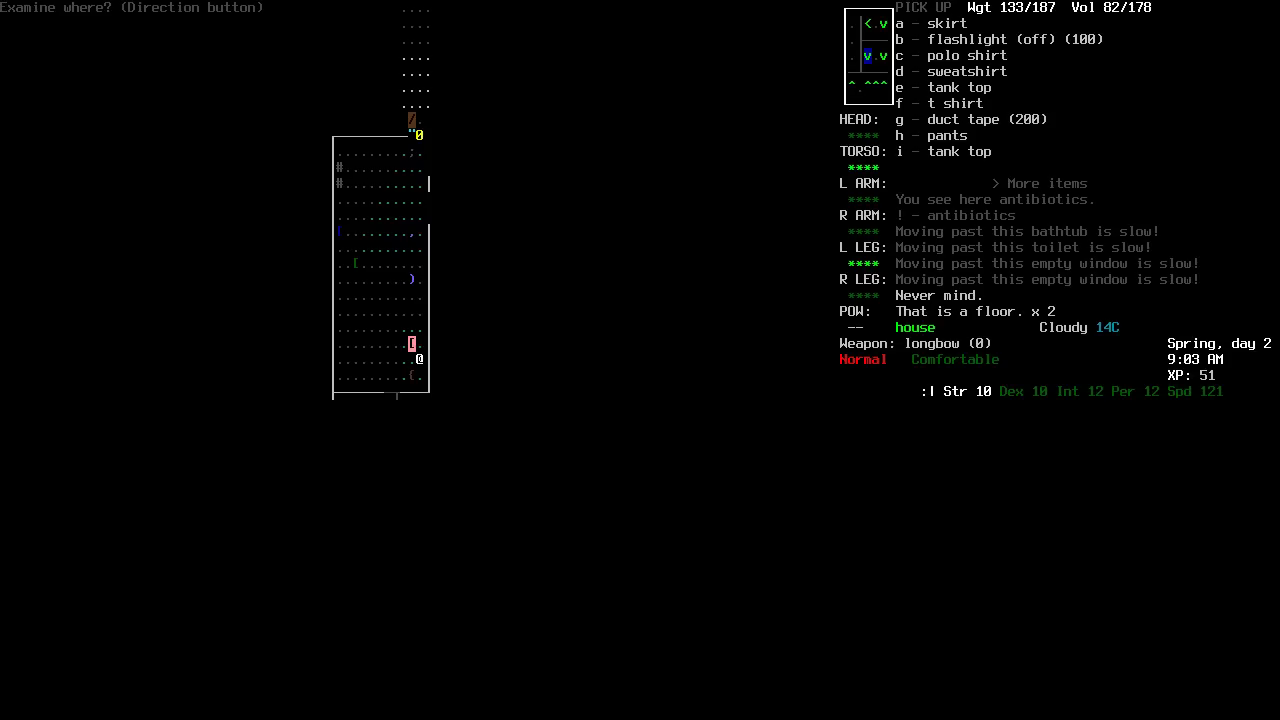
key("greater")
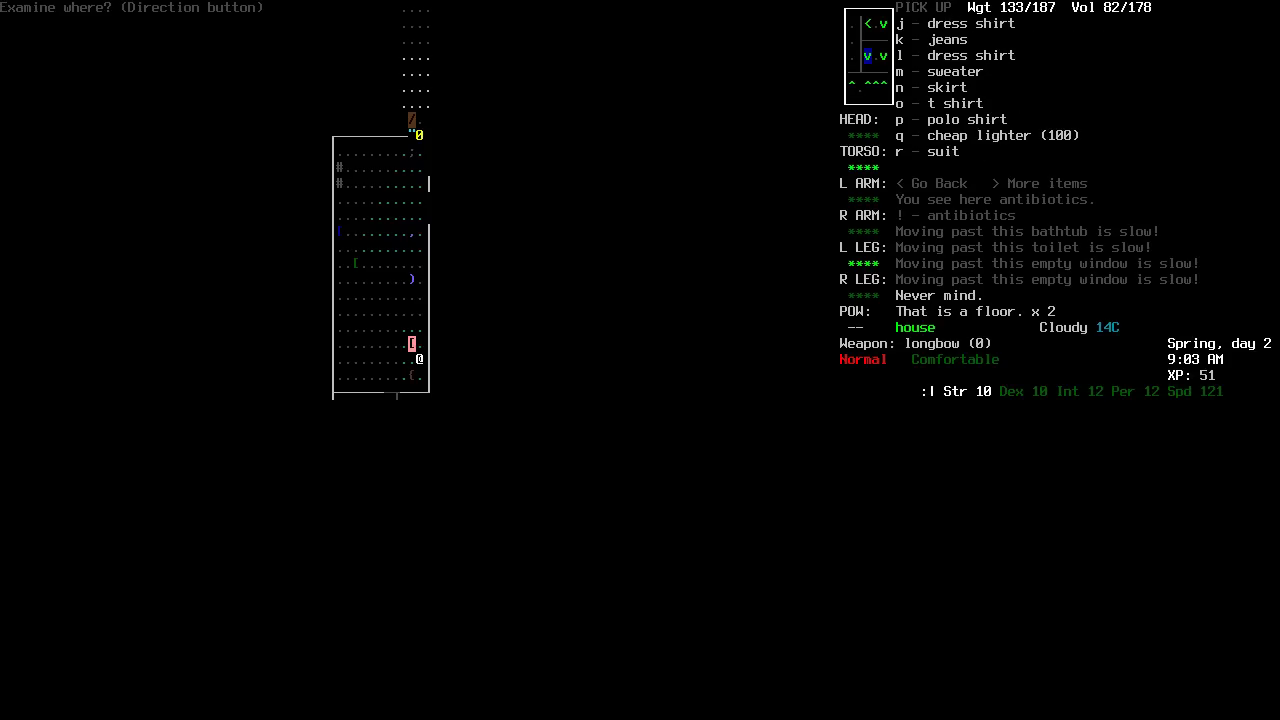
key("greater")
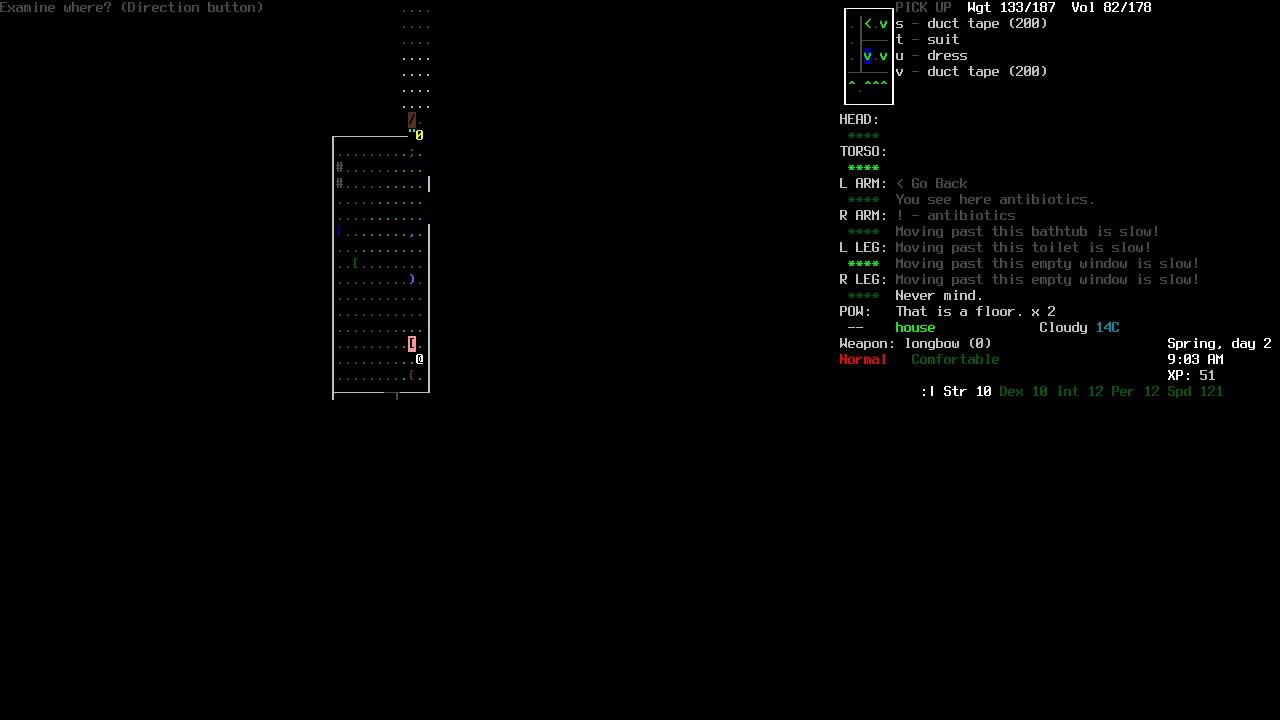
key("less")
key("less")
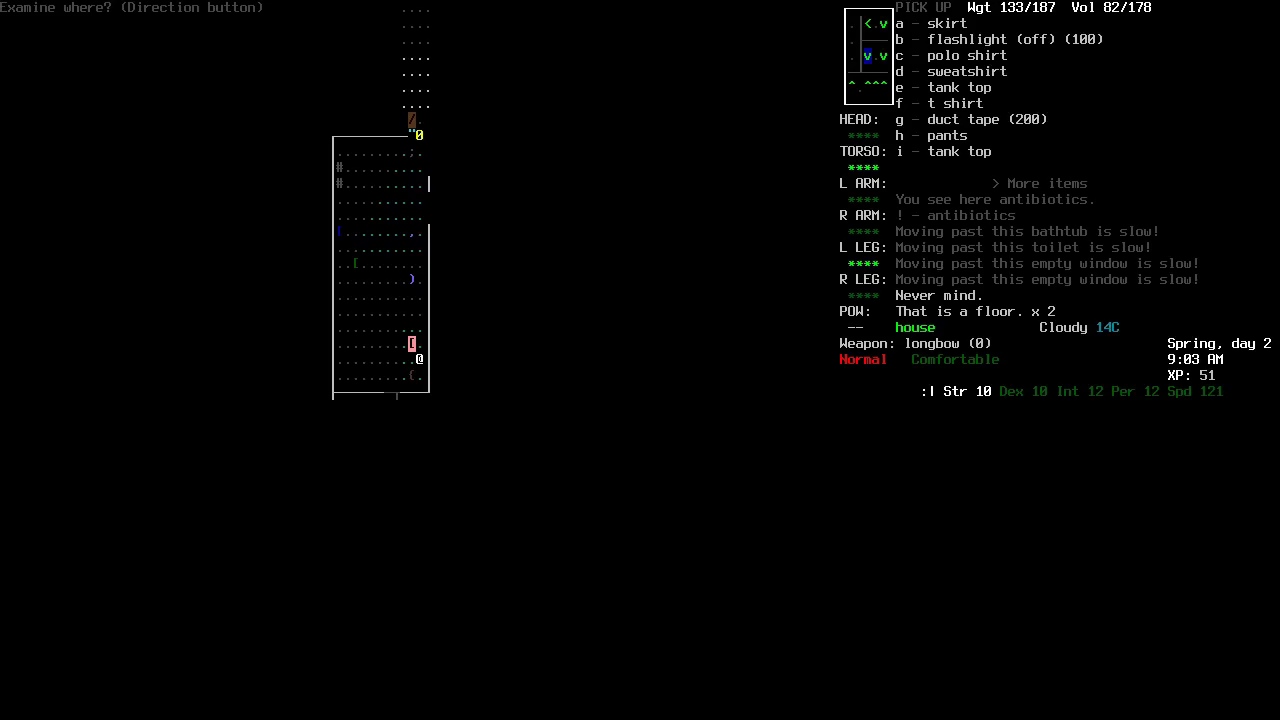
key("y")
key("h")
key("h")
Climb out the window, walk north along the road, then head southwest toward the field.
key("h")
key("h")
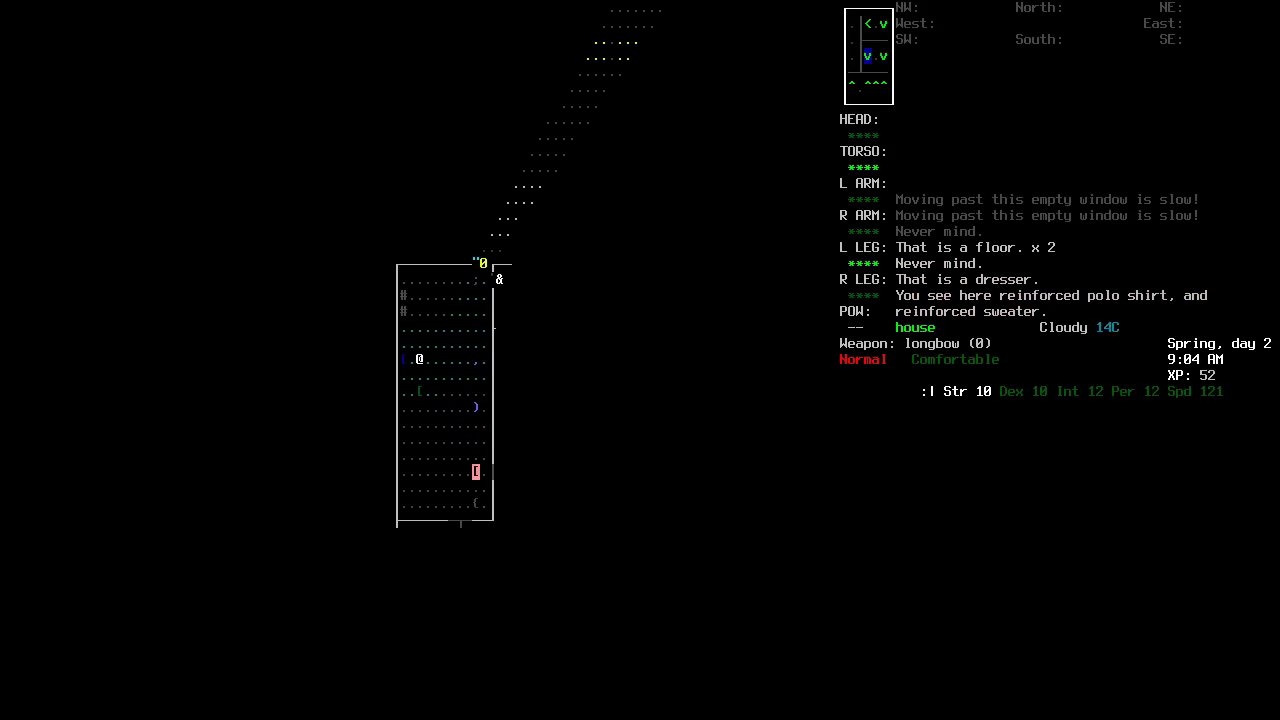
key("h")
key("h")
key("l")
key("l")
key("l")
key("l")
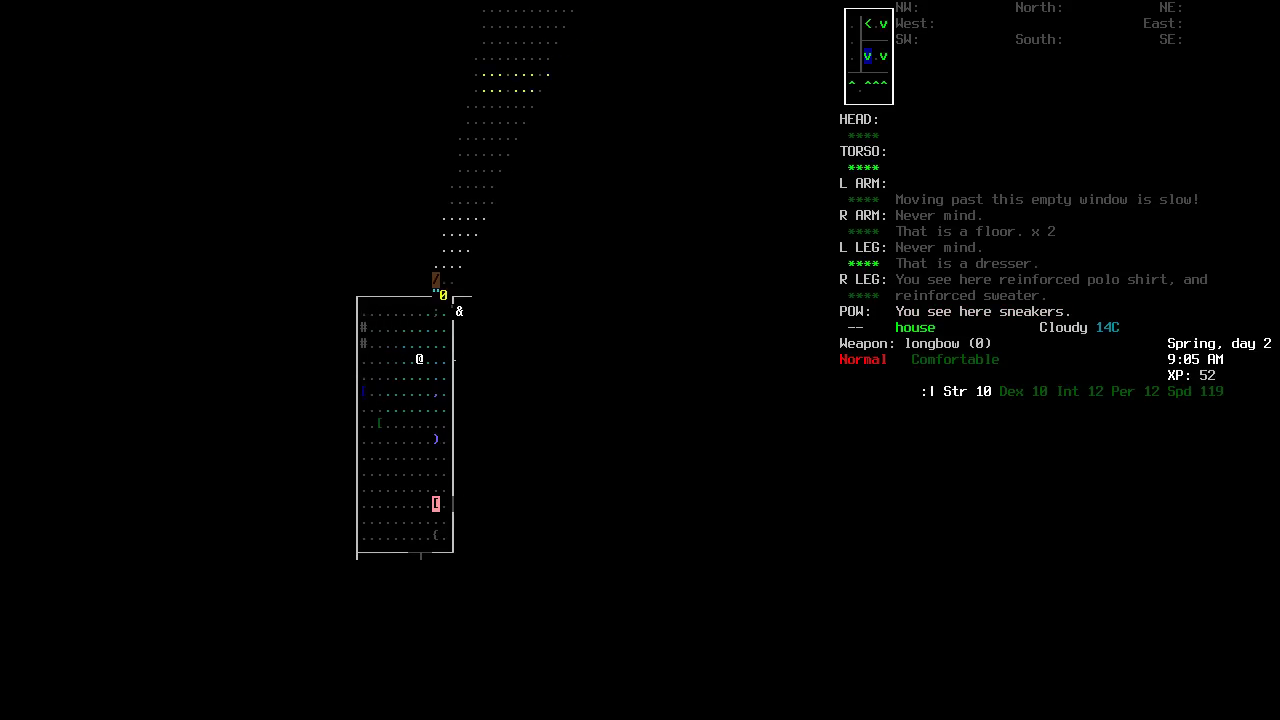
key("u")
key("k")
key("k")
key("k")
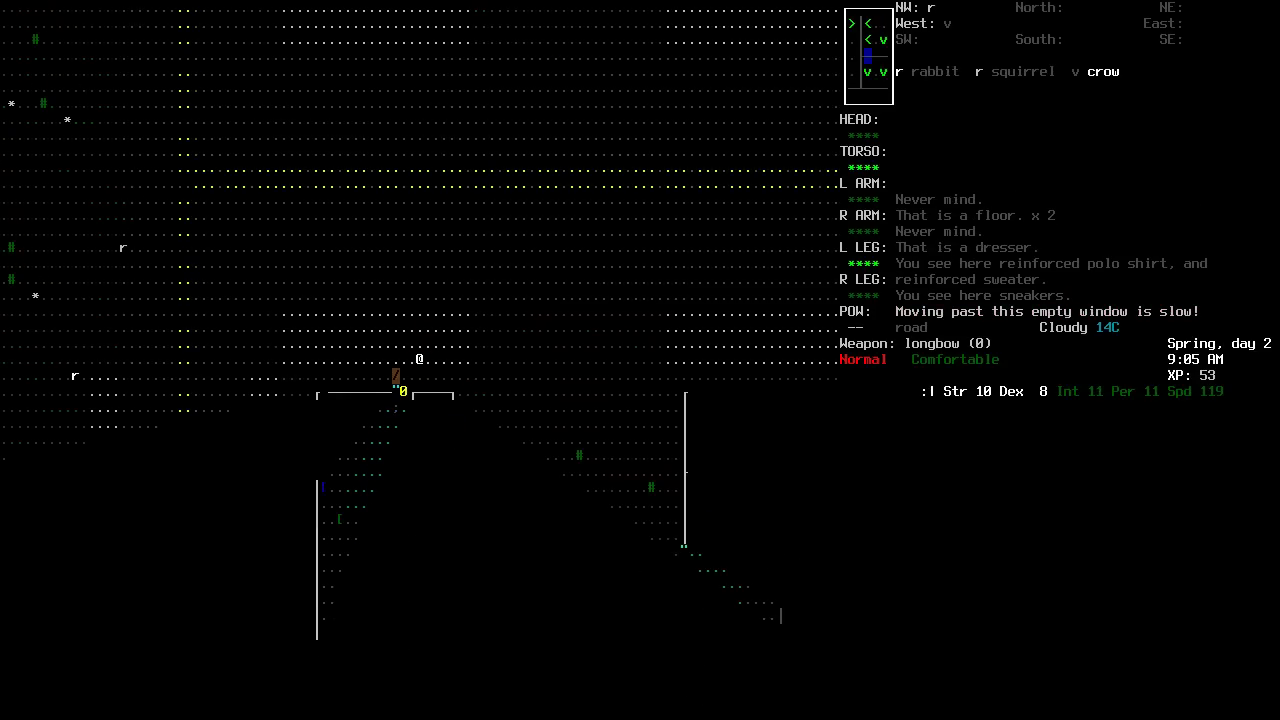
key("k")
key("k")
key("k")
key("k")
key("k")
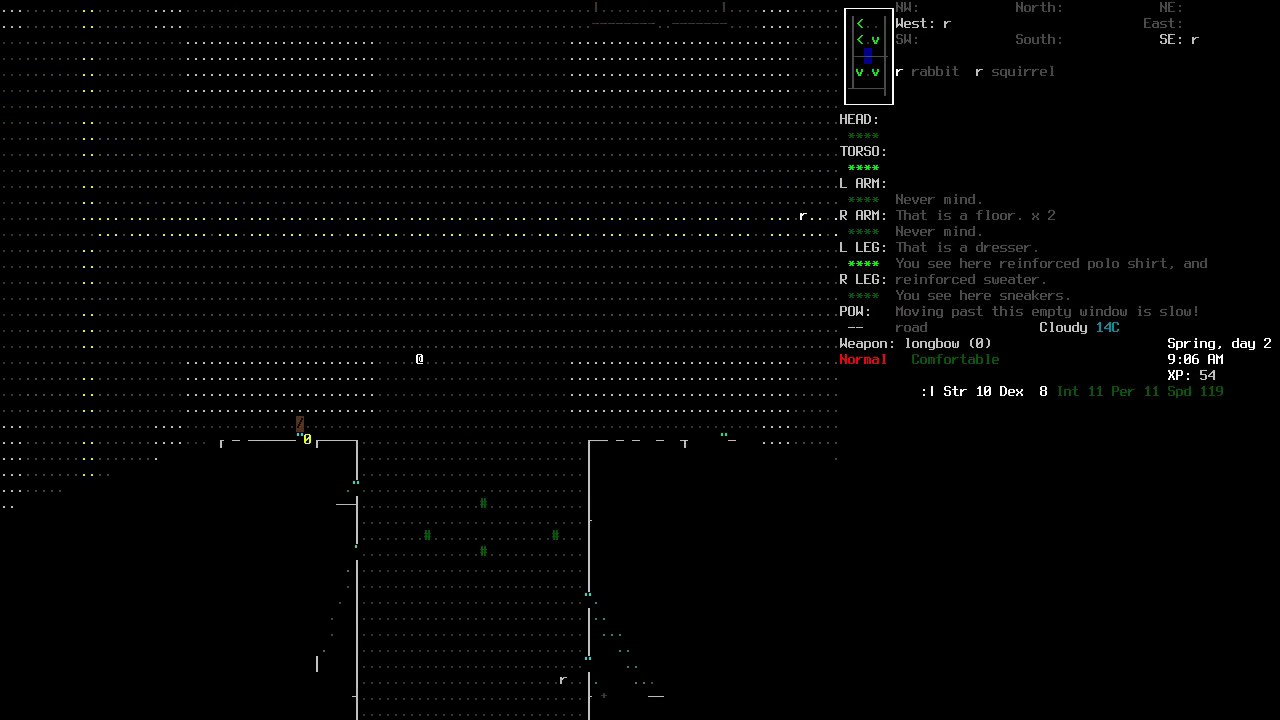
key("k")
key("k")
key("k")
key("k")
key("k")
key("k")
key("k")
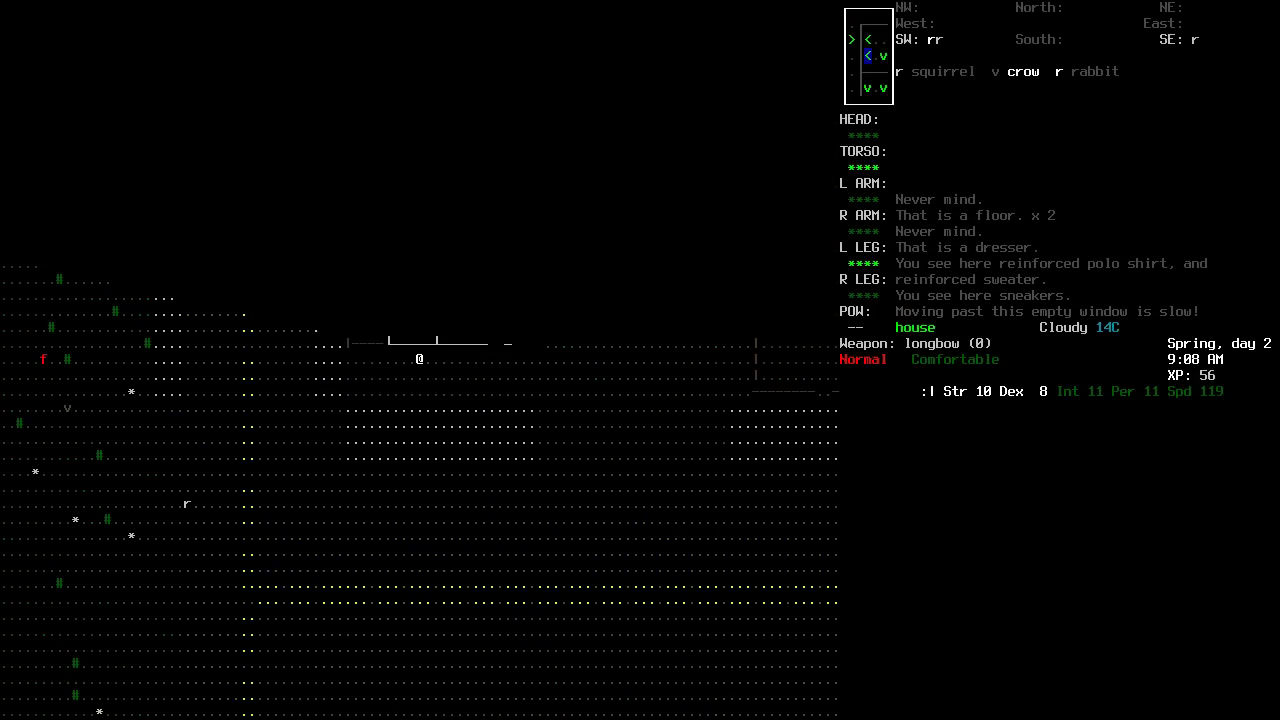
key("k")
key("k")
key("k")
key("k")
key("k")
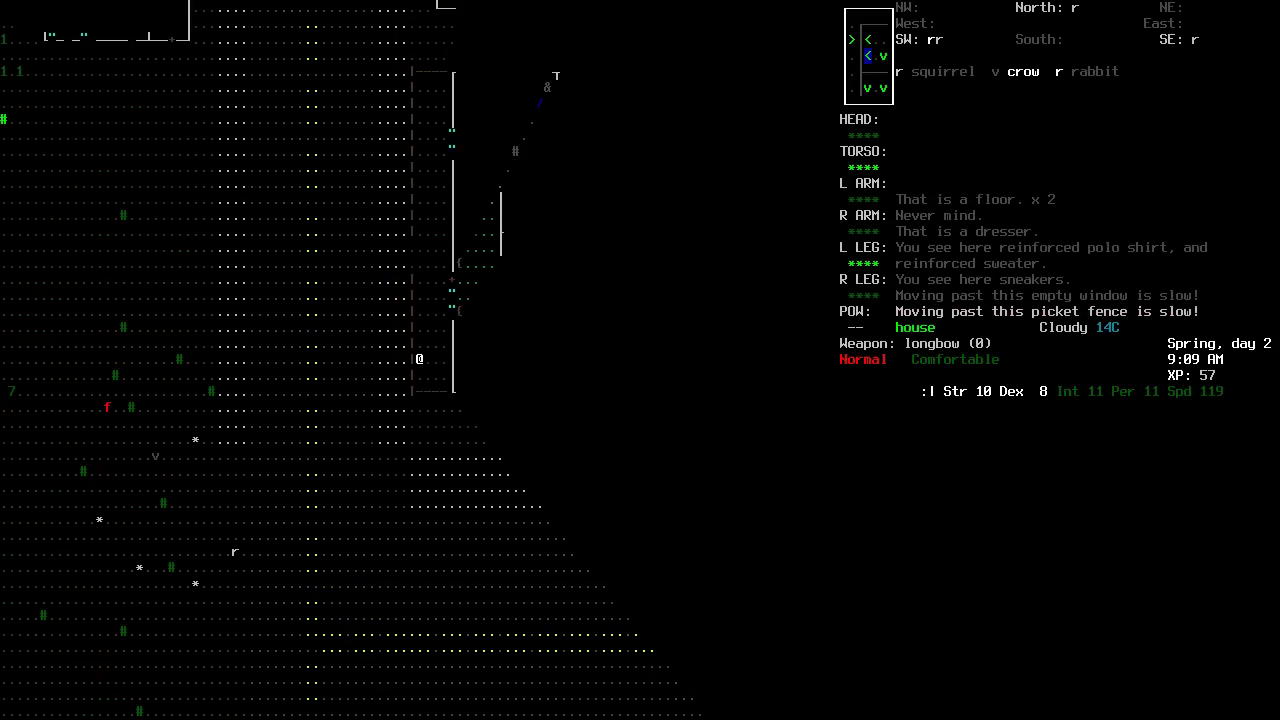
key("b")
key("b")
key("b")
key("b")
key("b")
key("b")
key("b")
key("b")
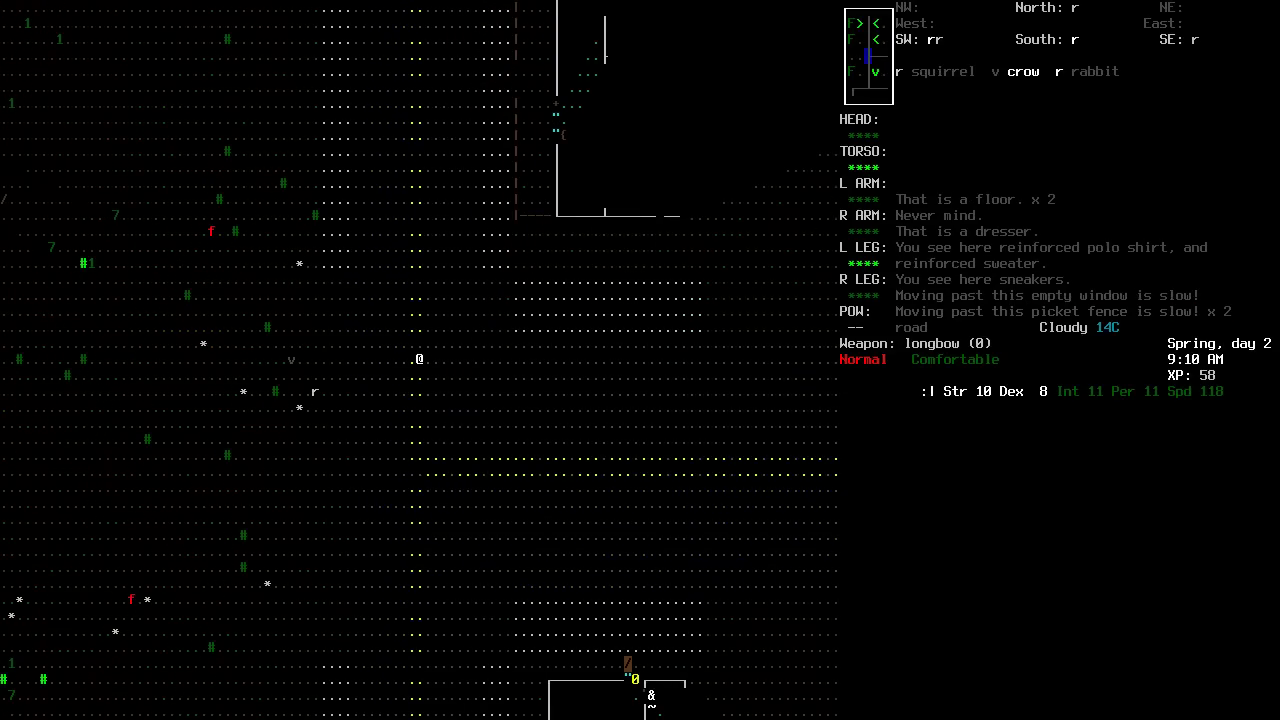
key("b")
key("b")
key("b")
key("b")
key("b")
key("b")
key("b")
key("b")
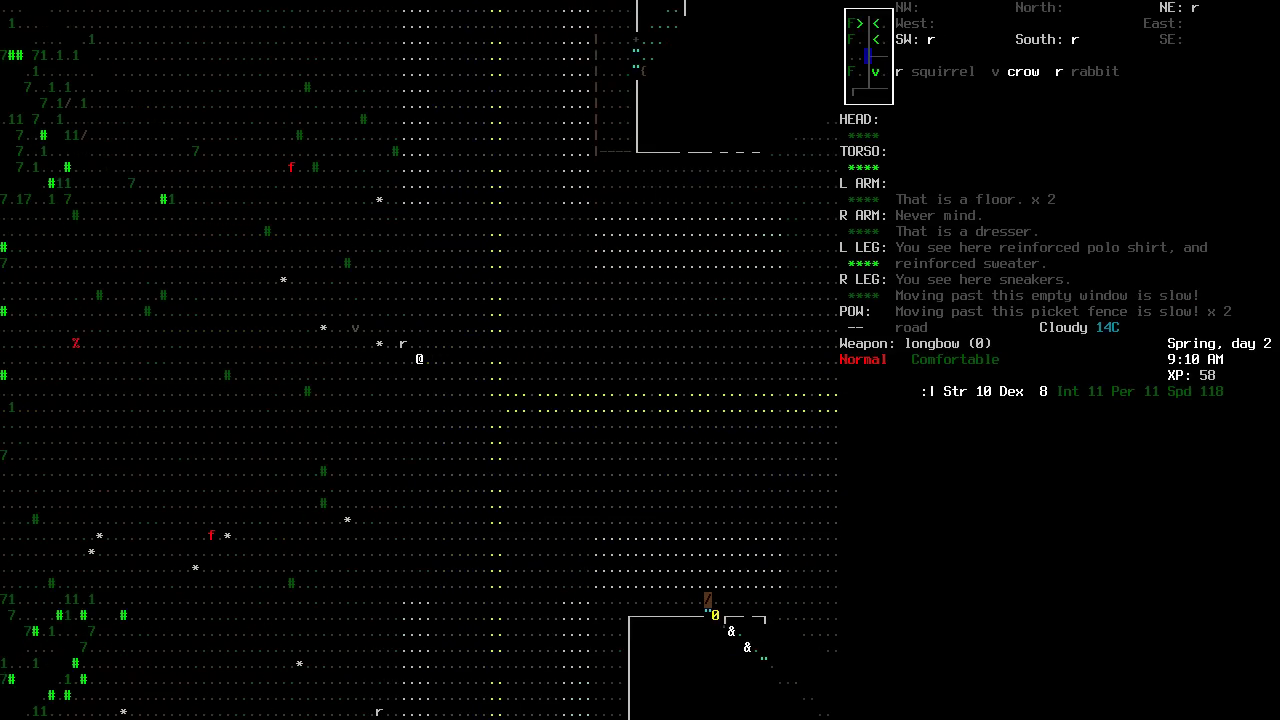
Shoot the squirrel and the crow with the longbow.
key("h")
key("f")
key("f")
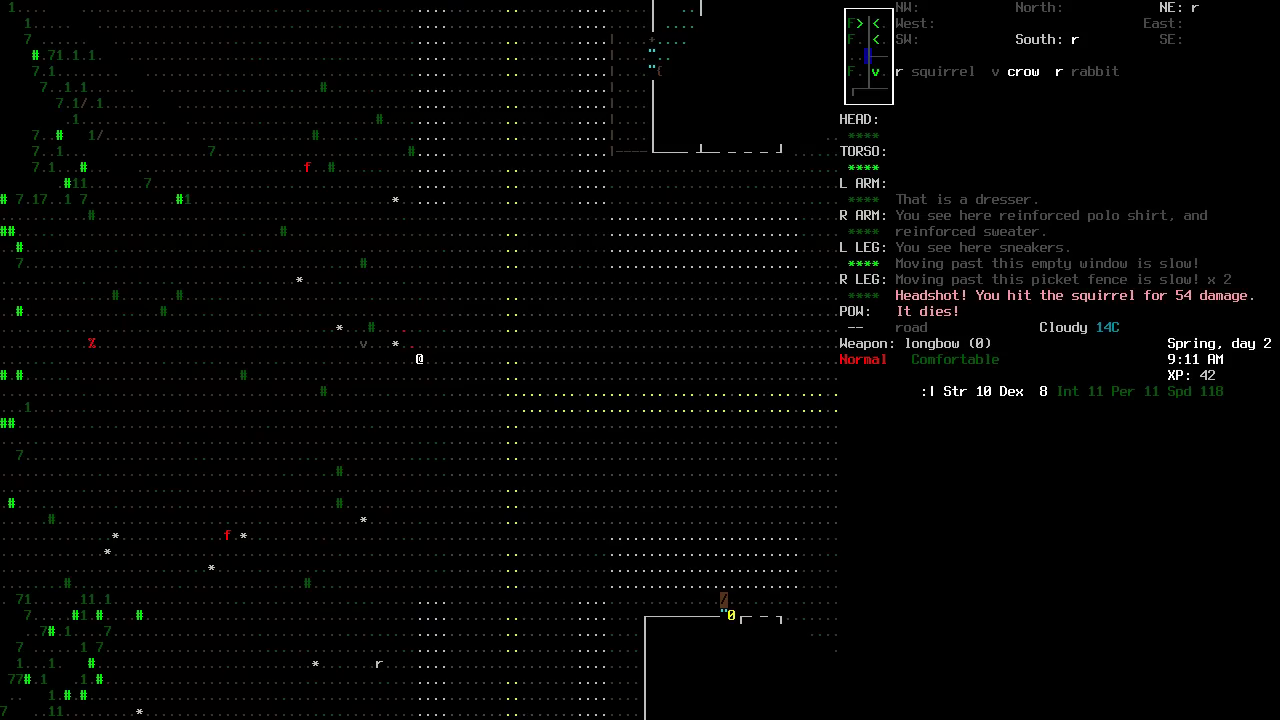
key("b")
key("f")
key("f")
key("b")
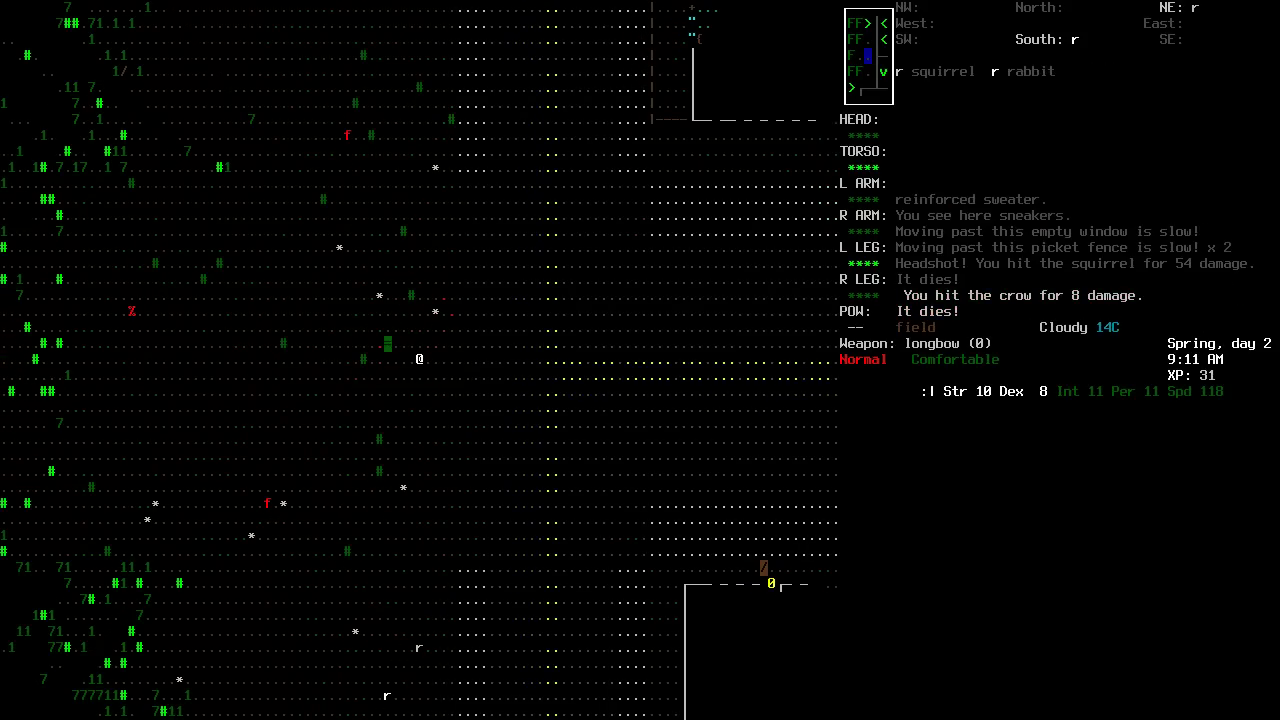
Walk onto the crow's corpse and butcher it.
key("y")
key("y")
key("g")
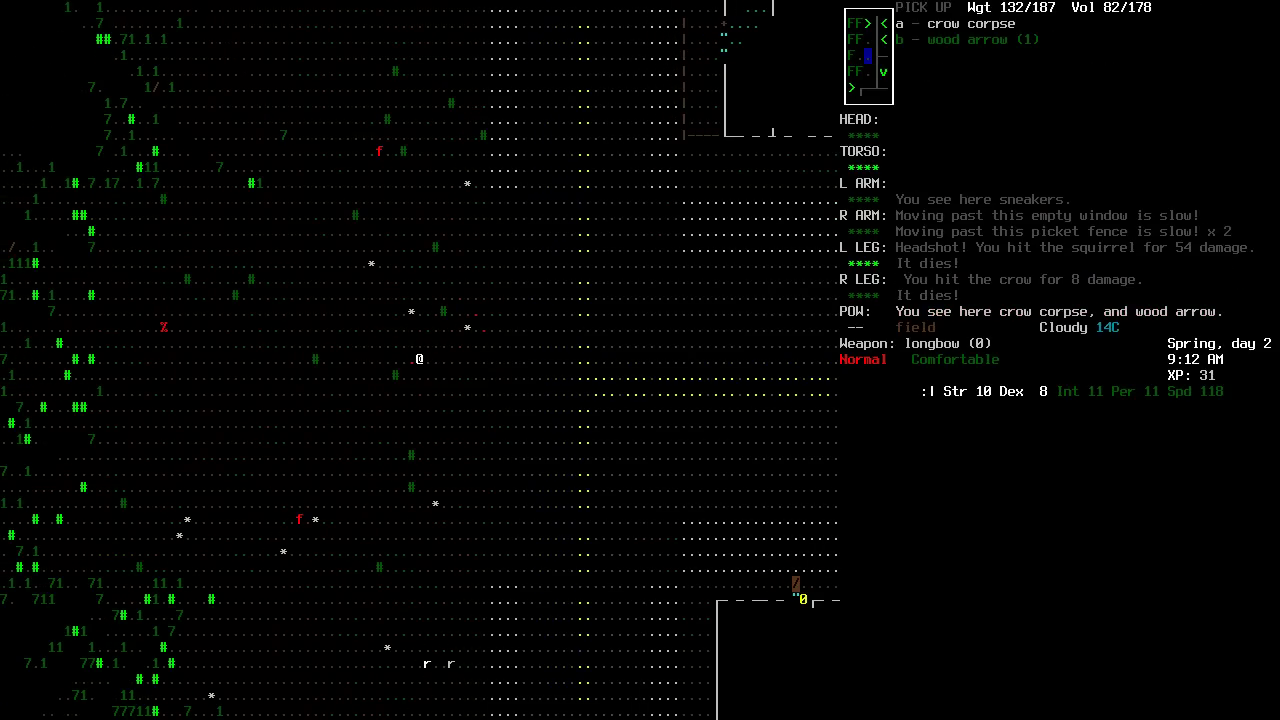
key("b")
key("Escape")
key("B")
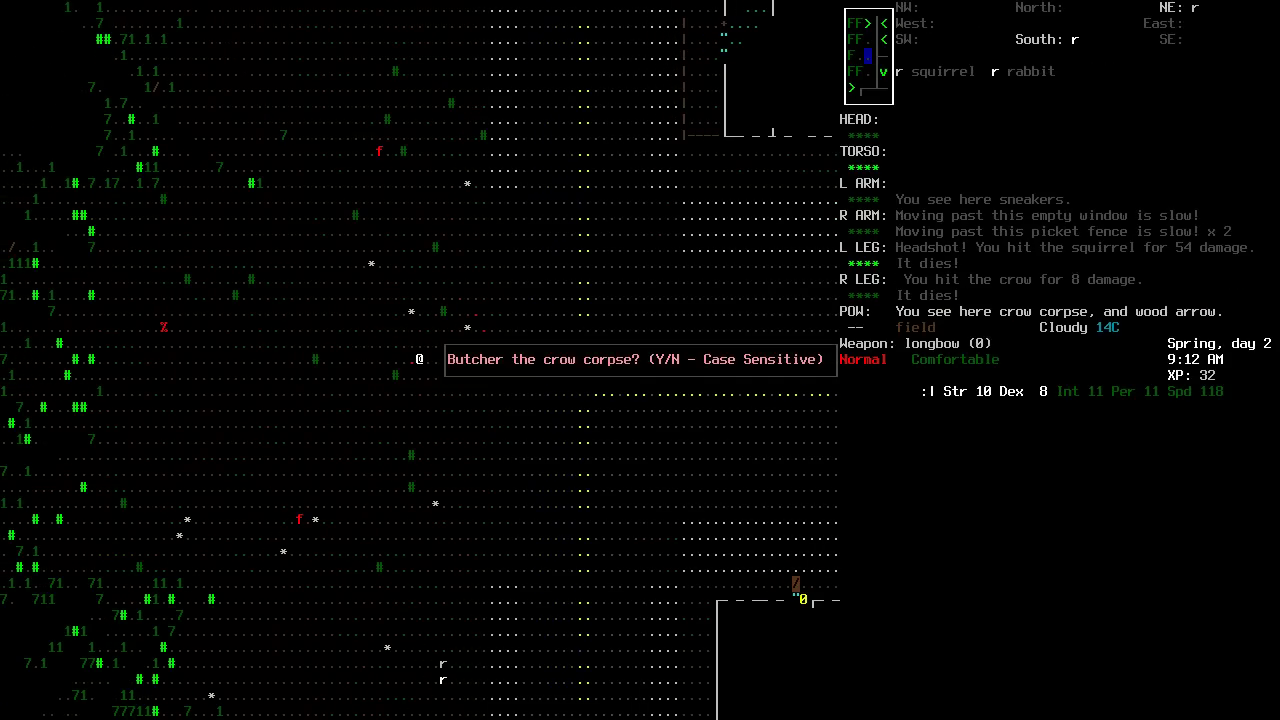
key("Y")
Shoot the rabbit, pick up the arrow, and butcher the rabbit corpse.
key("n")
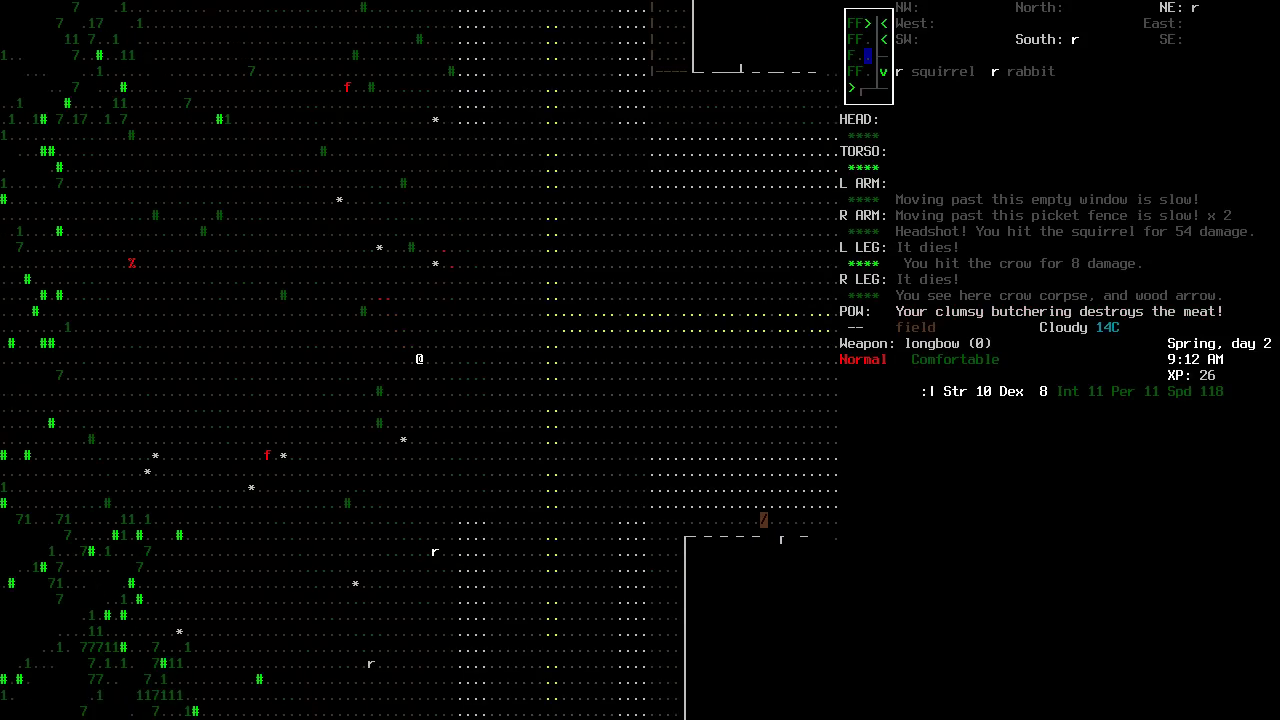
key("n")
key("n")
key("n")
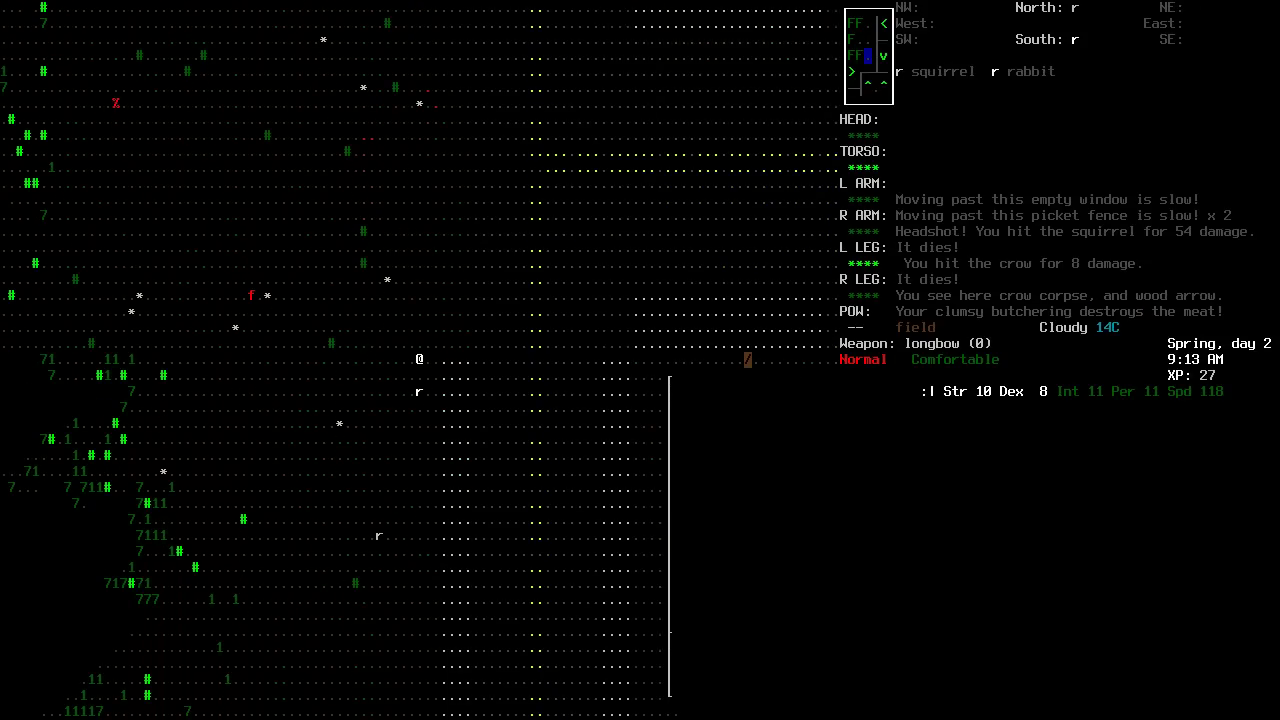
key("f")
key("f")
key("j")
key("j")
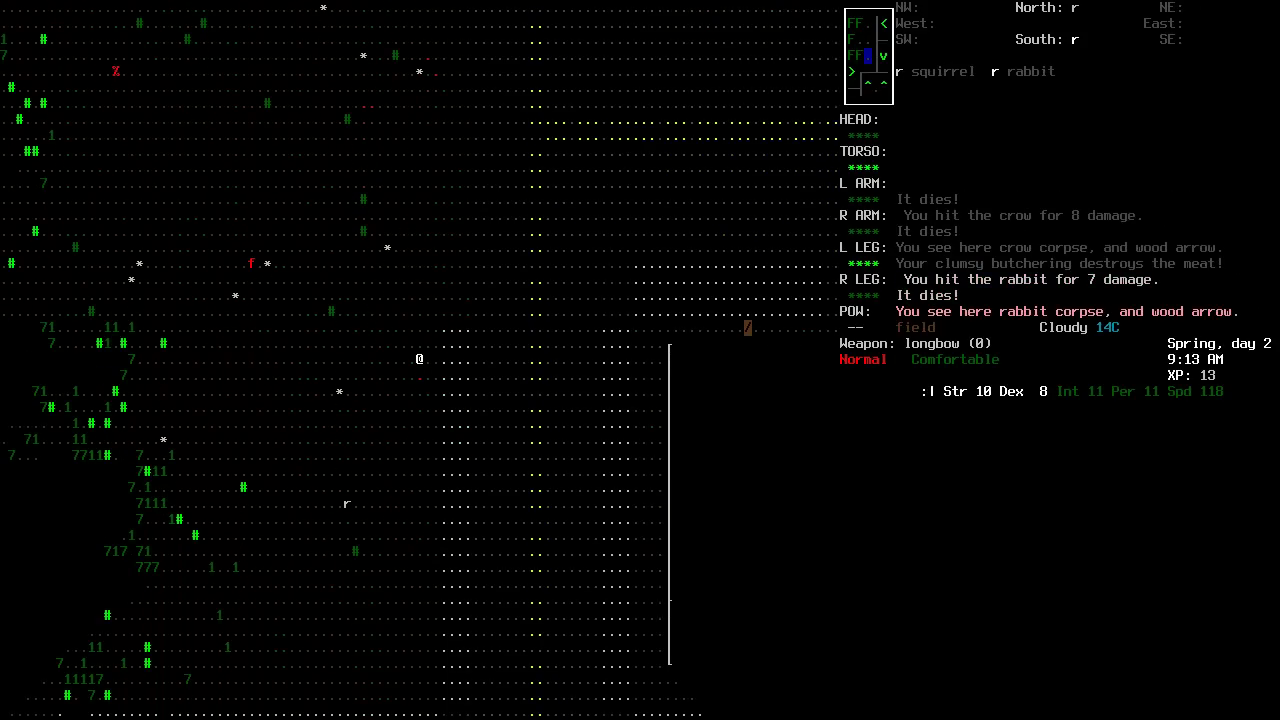
key("g")
key("b")
key("Return")
key("B")
key("Y")
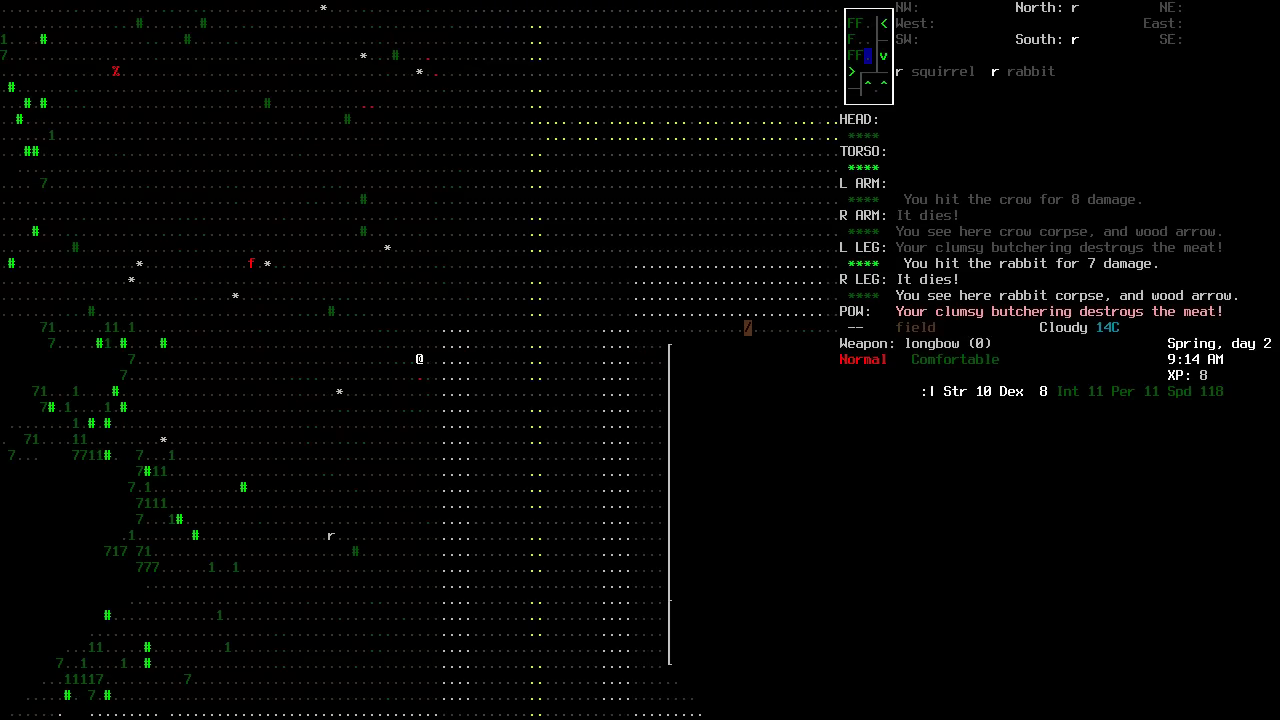
Walk southwest, kill the squirrel with the longbow, and butcher it.
key("1")
key("1")
key("1")
key("1")
key("1")
key("1")
key("1")
key("1")
key("1")
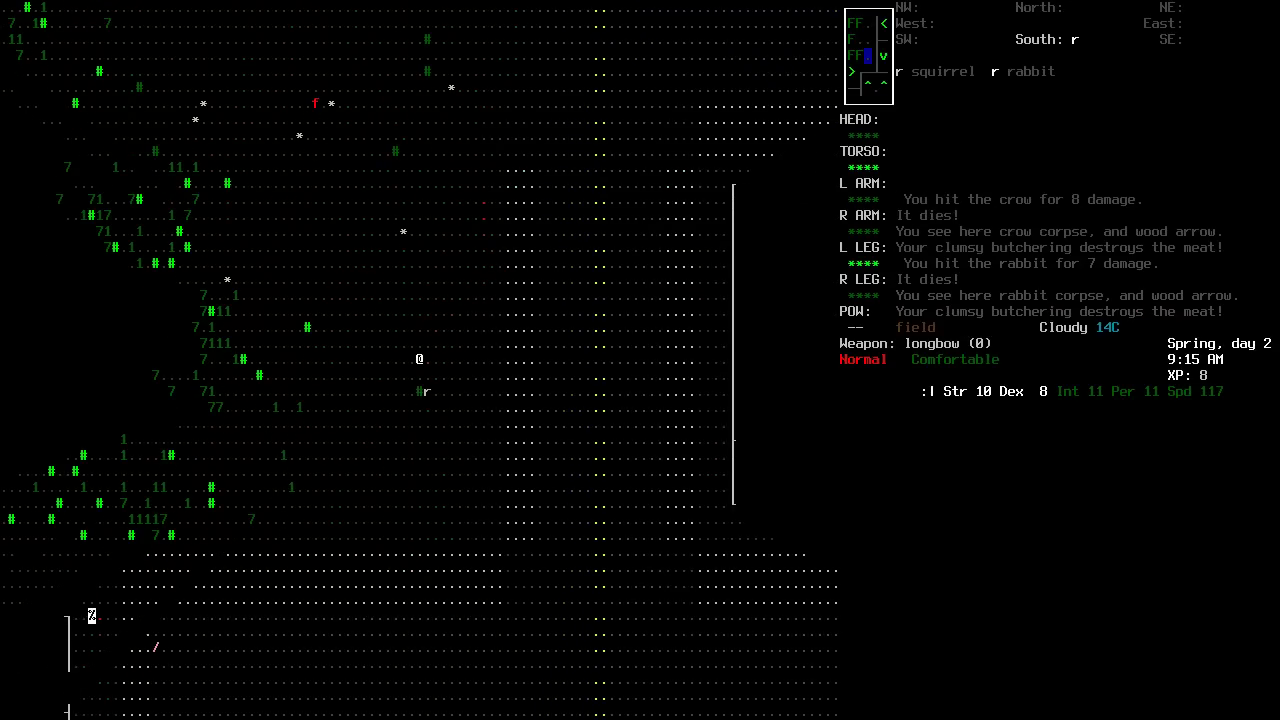
key("f")
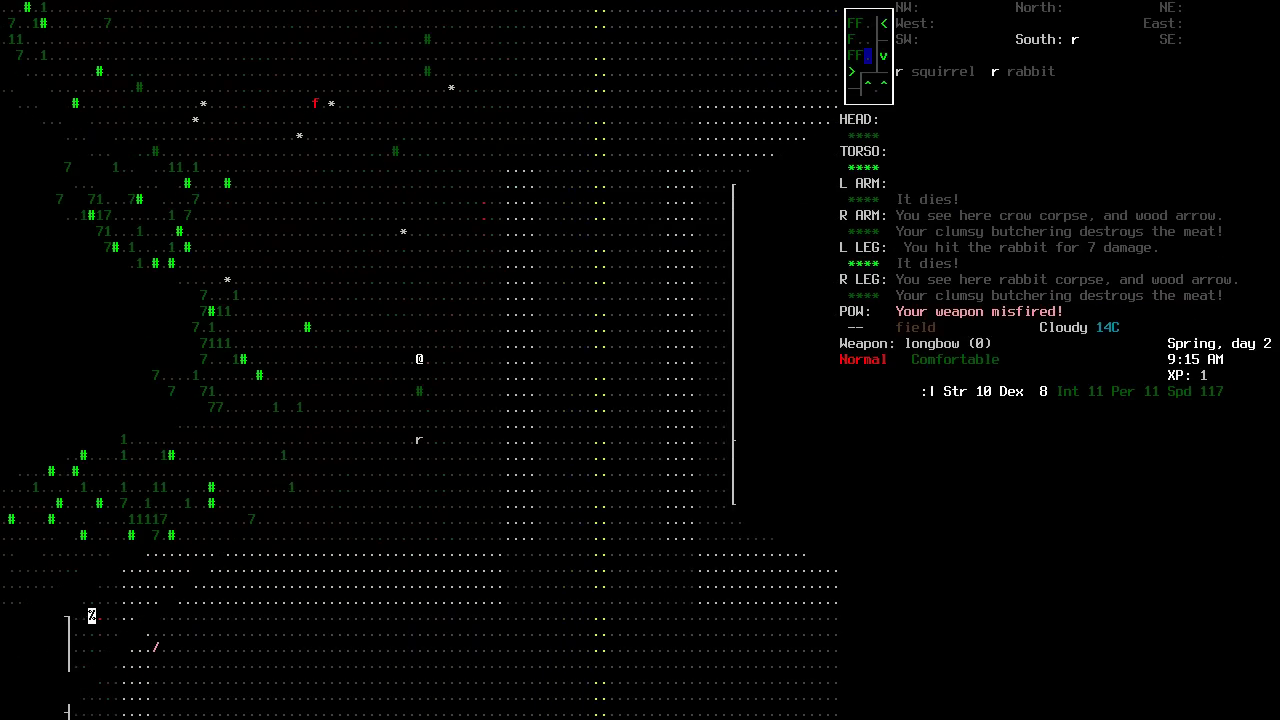
key("2")
key("2")
key("f")
key("f")
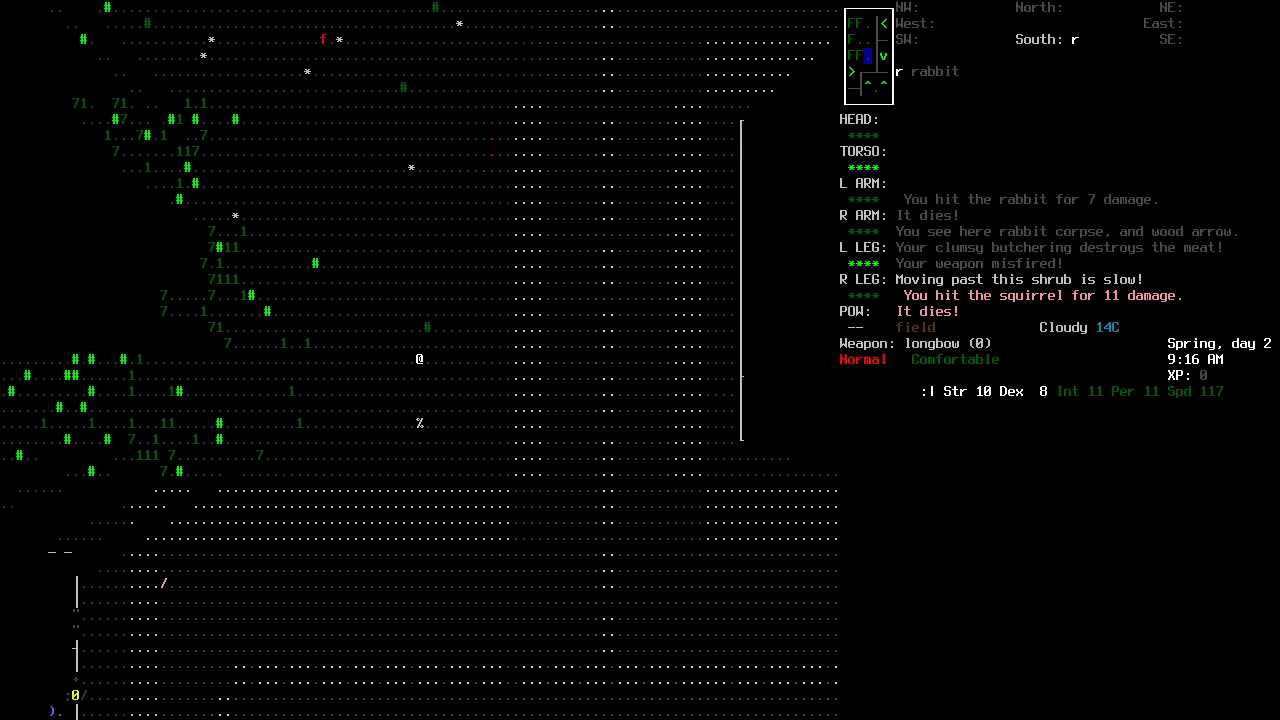
key("2")
key("B")
key("Y")
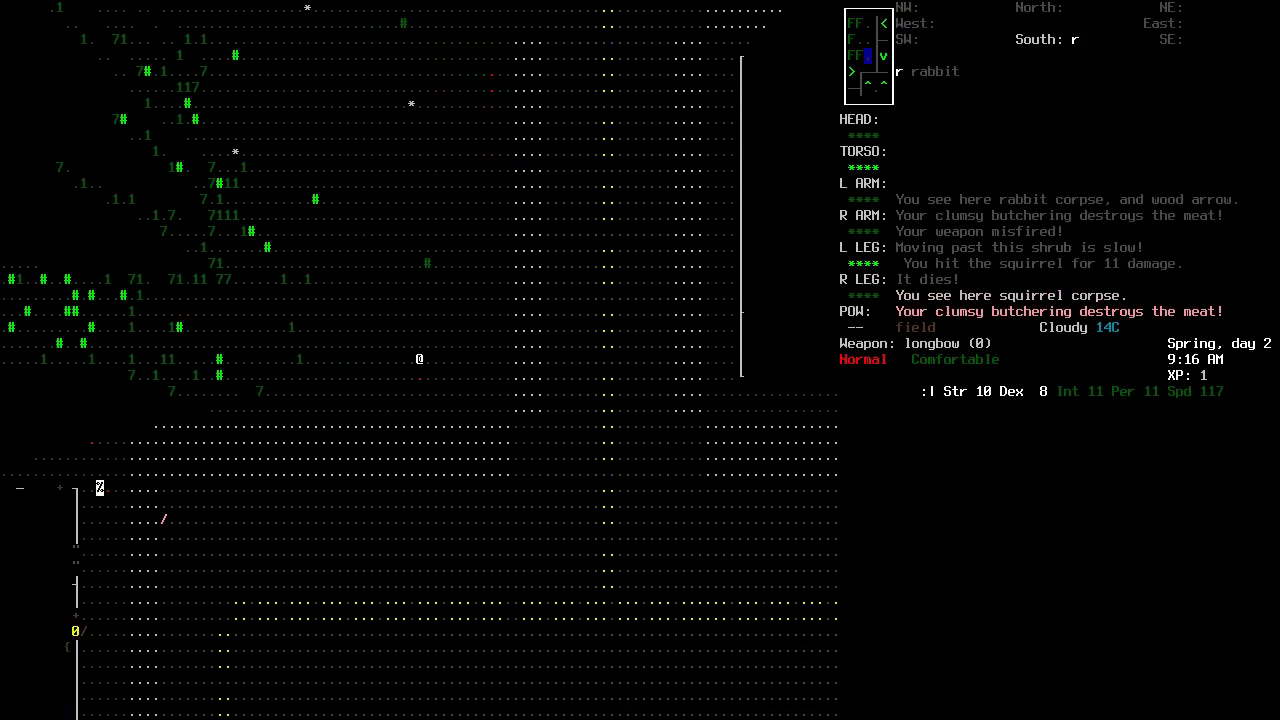
Walk northeast onto the road and head southeast along it.
key("9")
key("9")
key("9")
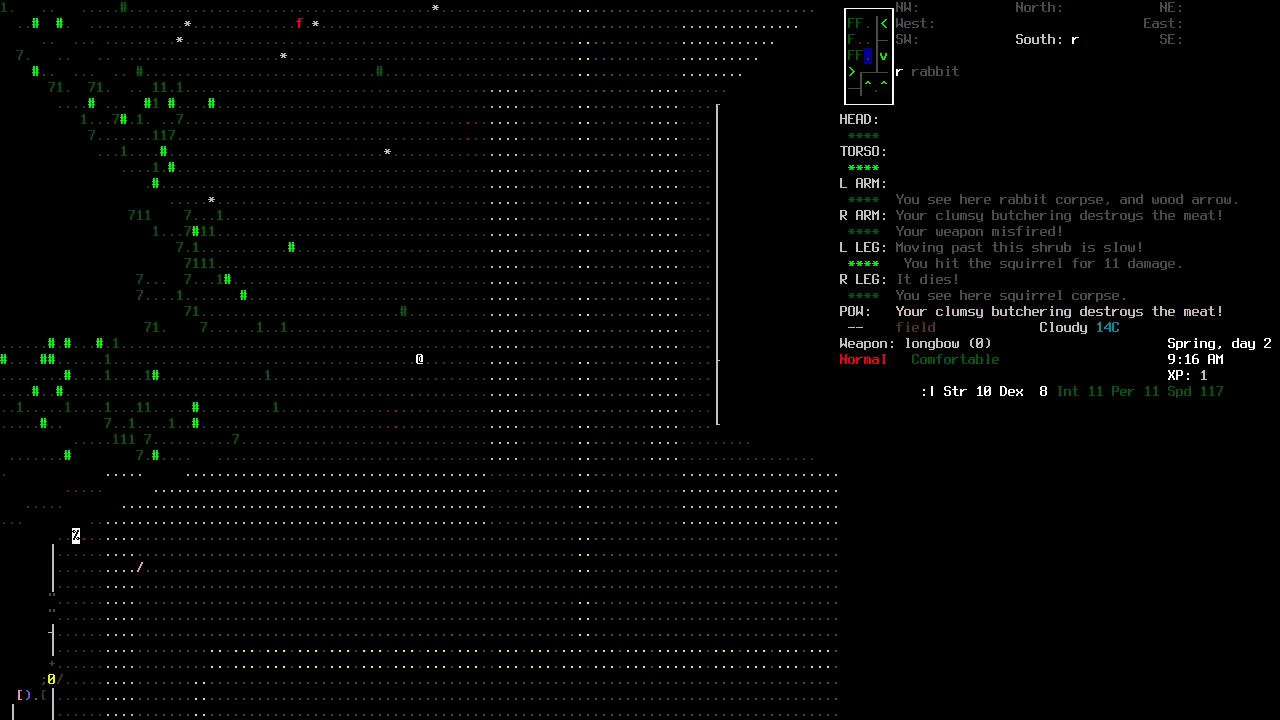
key("9")
key("9")
key("9")
key("9")
key("3")
key("3")
Walk east to the house and find its door locked.
key("3")
key("3")
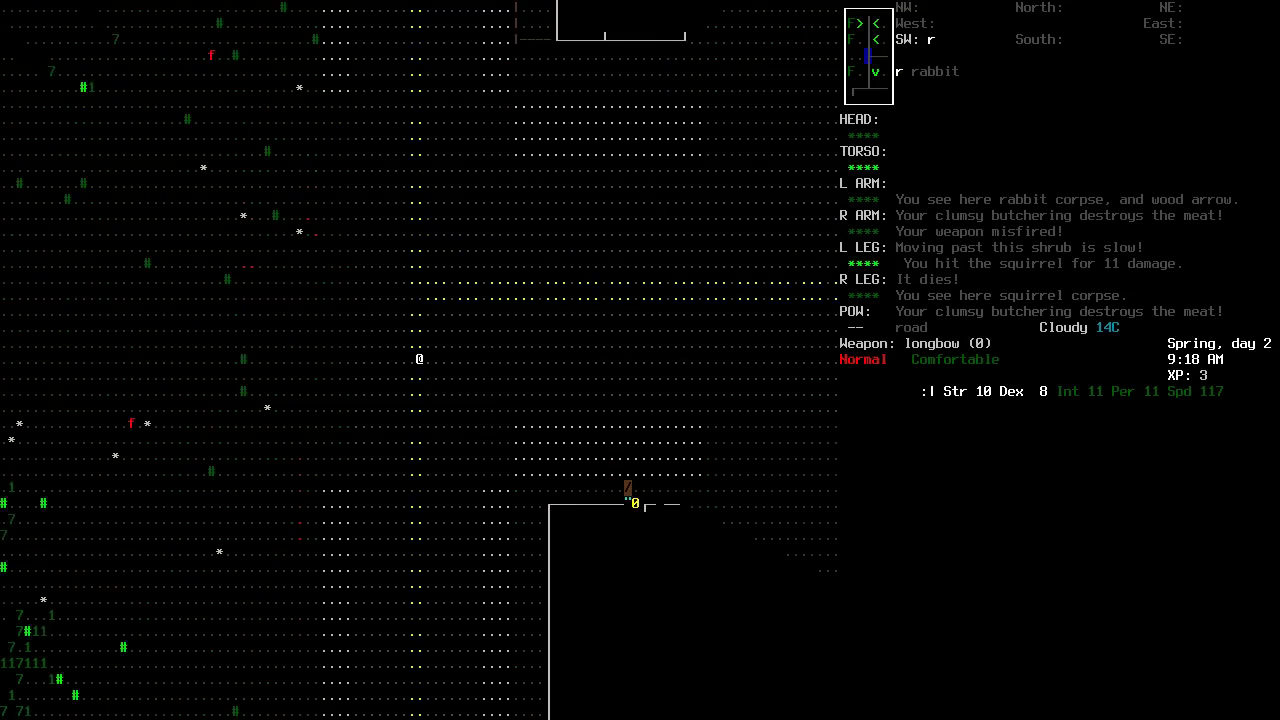
key("3")
key("3")
key("3")
key("3")
key("6")
key("6")
key("6")
key("6")
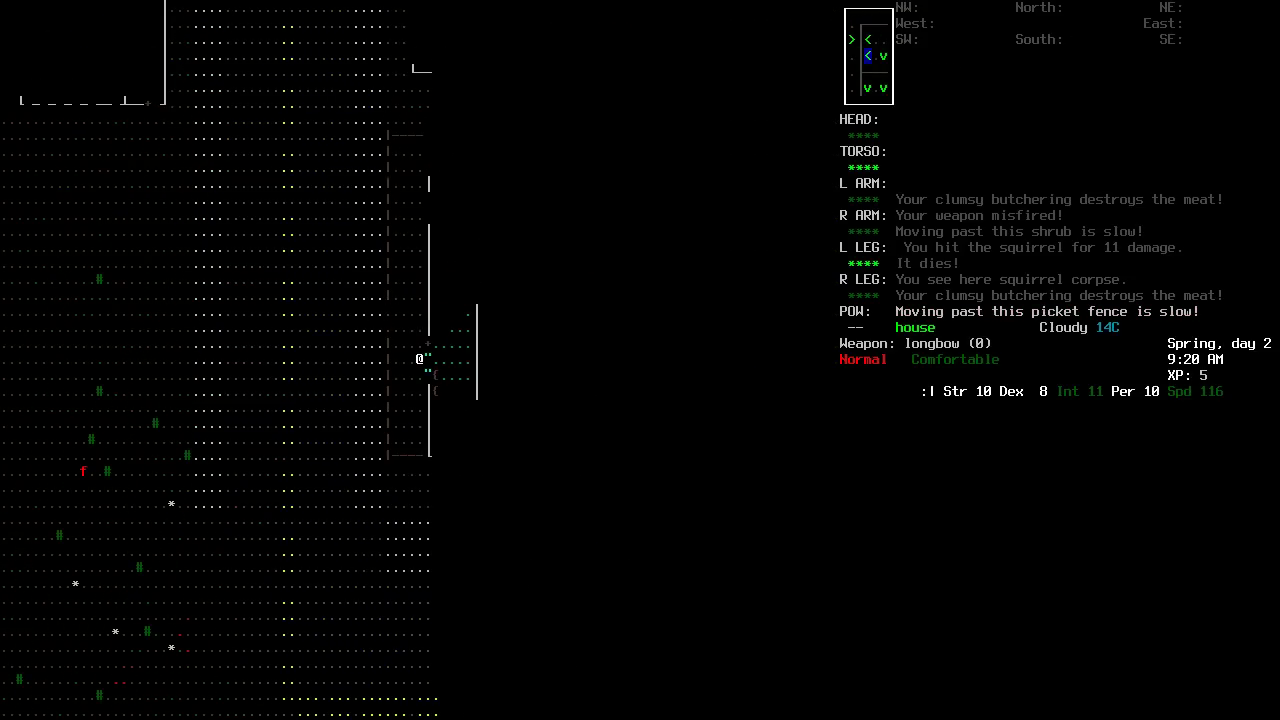
key("6")
key("6")
key("2")
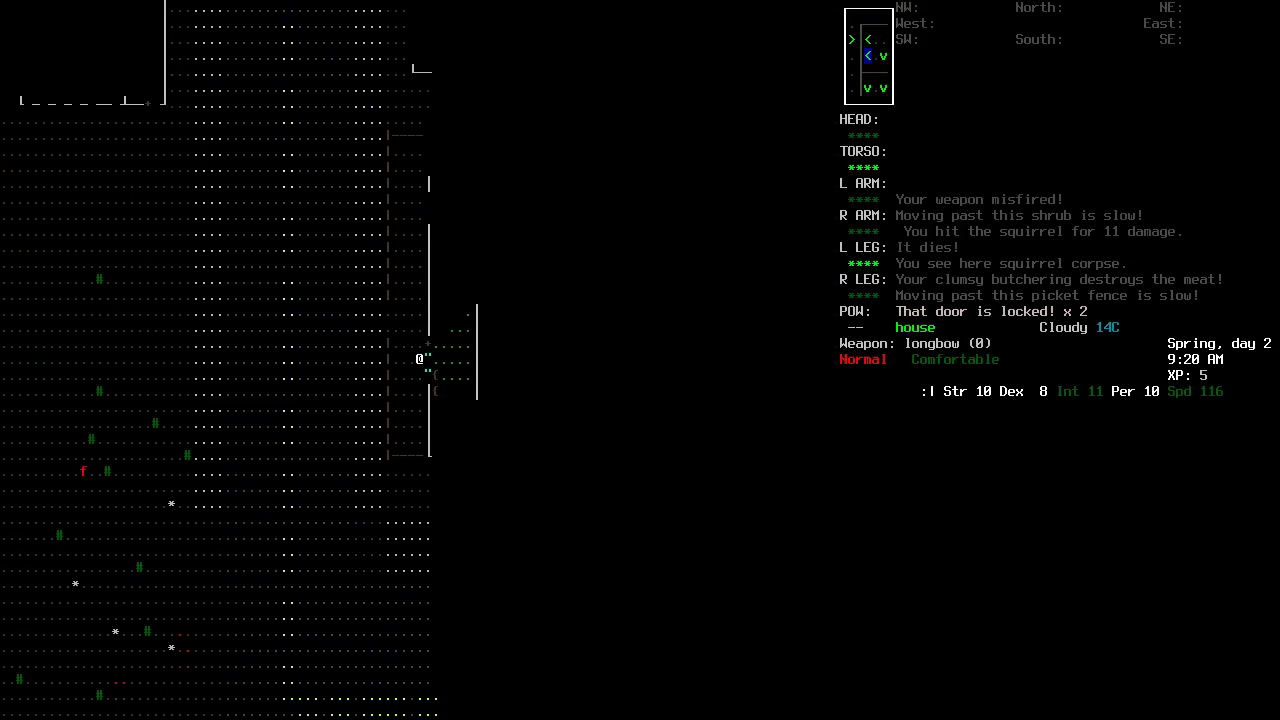
Smash the house's east window and climb through into the house.
key("s")
key("l")
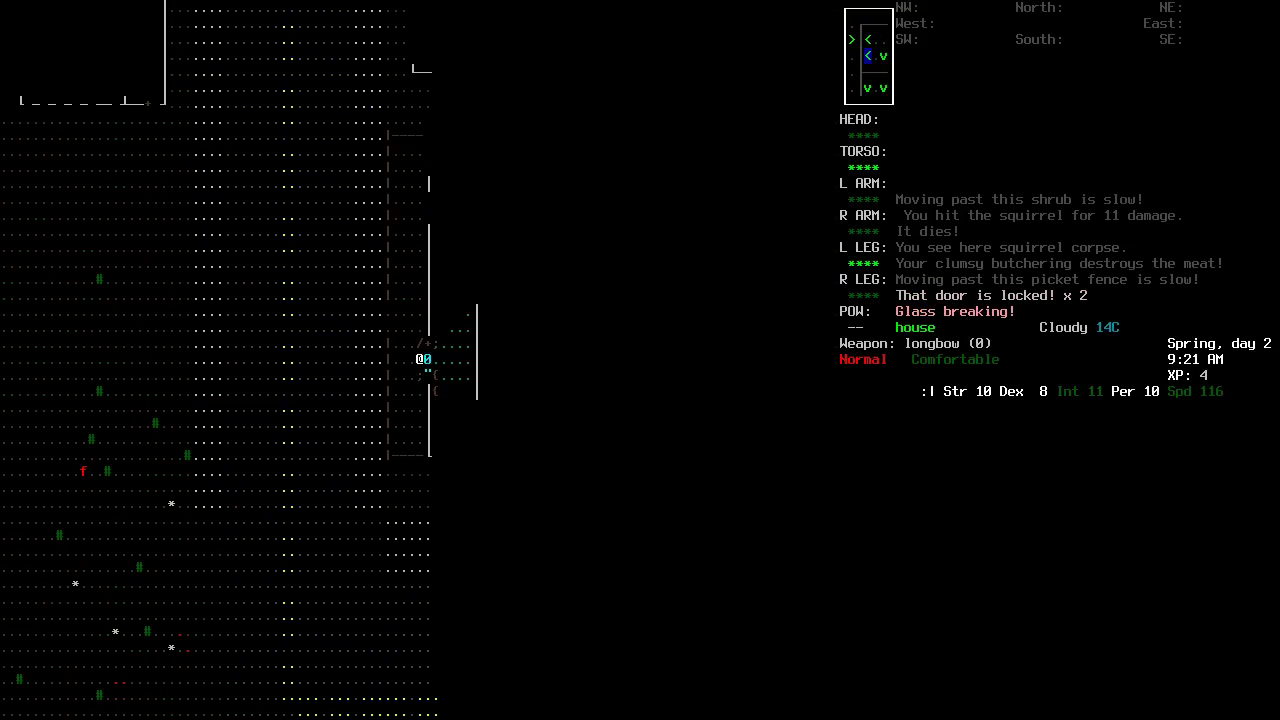
key("asterisk")
key("Escape")
key("6")
key("6")
key("6")
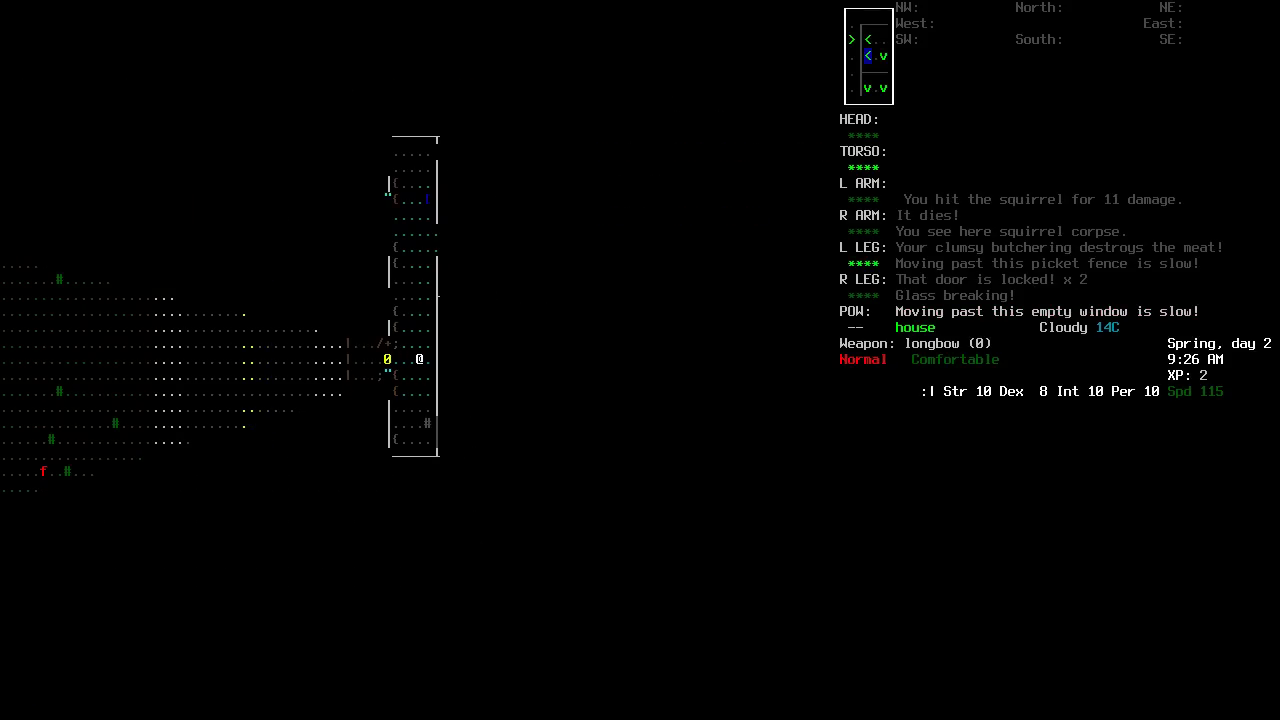
List the nearby items, then walk north through the house.
key("V")
key("Down")
key("Escape")
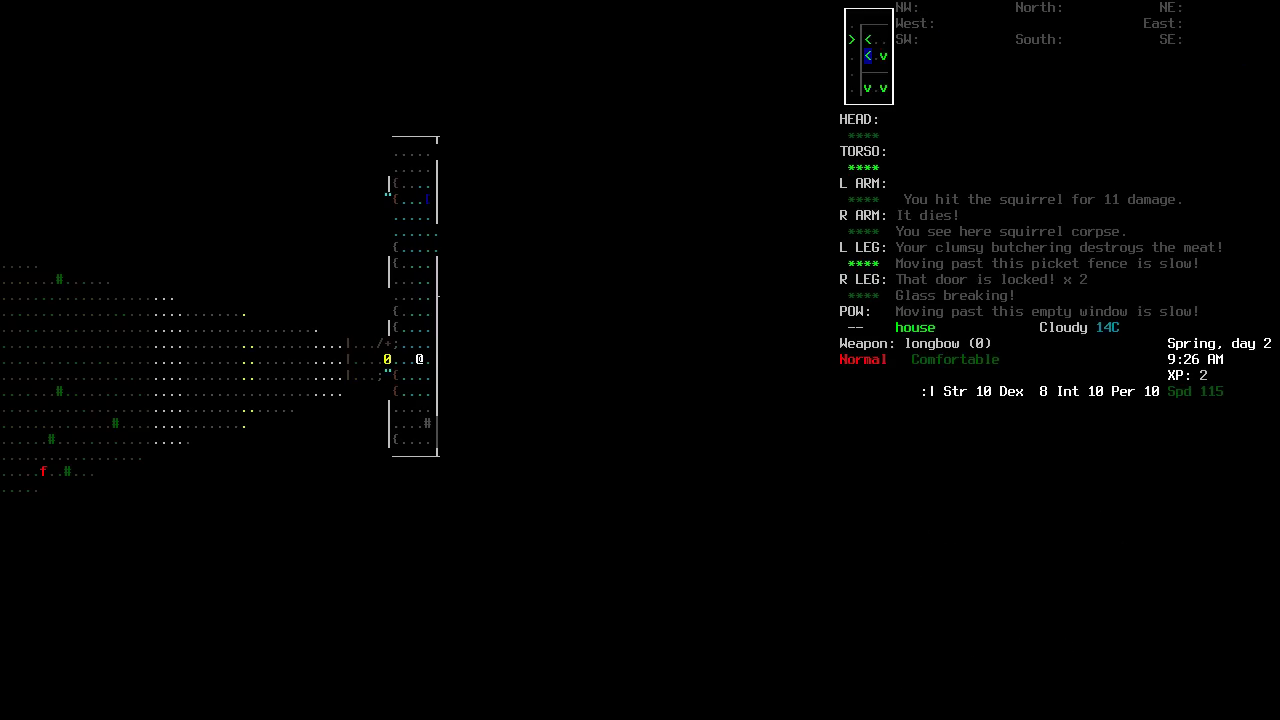
key("8")
key("8")
key("8")
Walk to the 3 ft string from the nearby-items list and inspect it.
key("7")
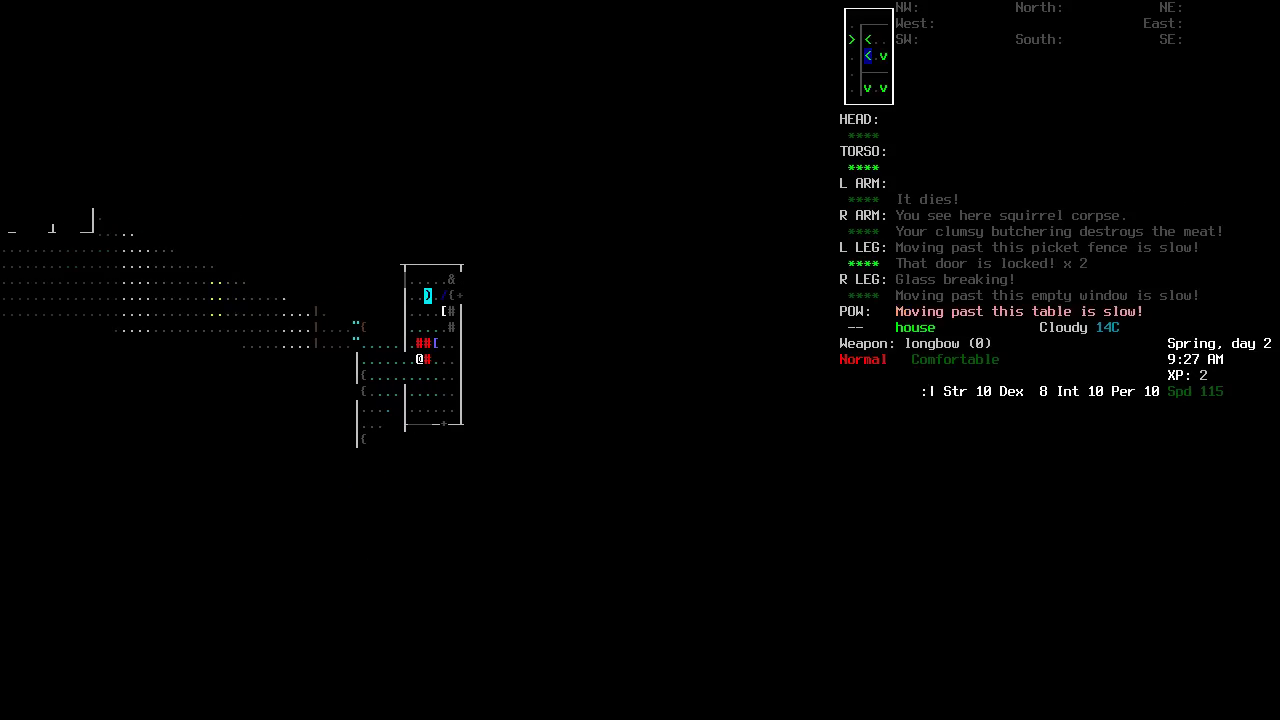
key("V")
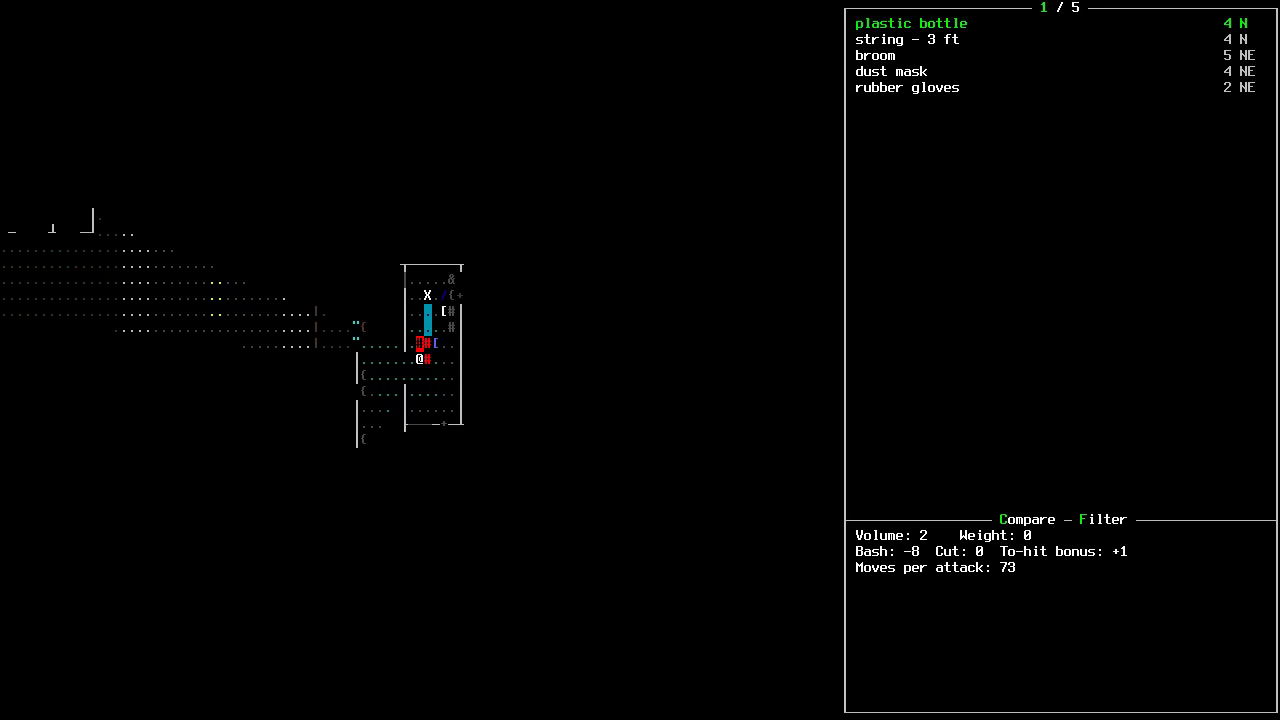
key("Down")
key("Return")
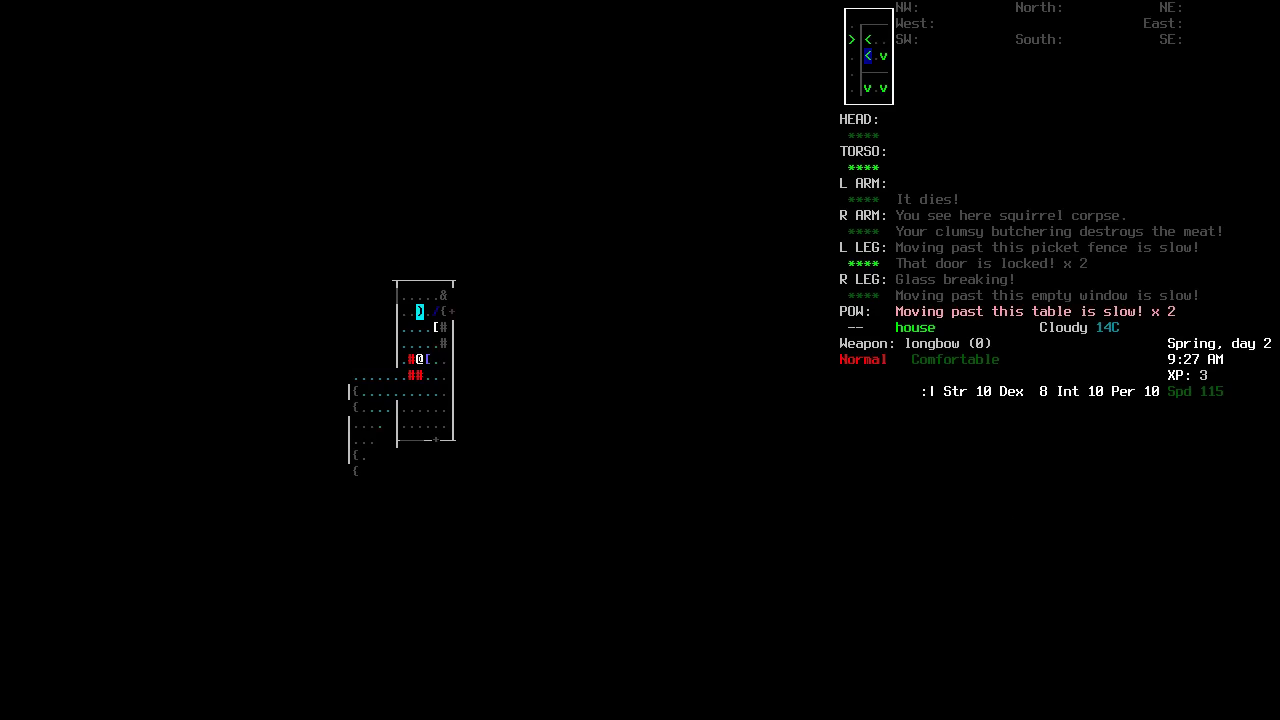
key("g")
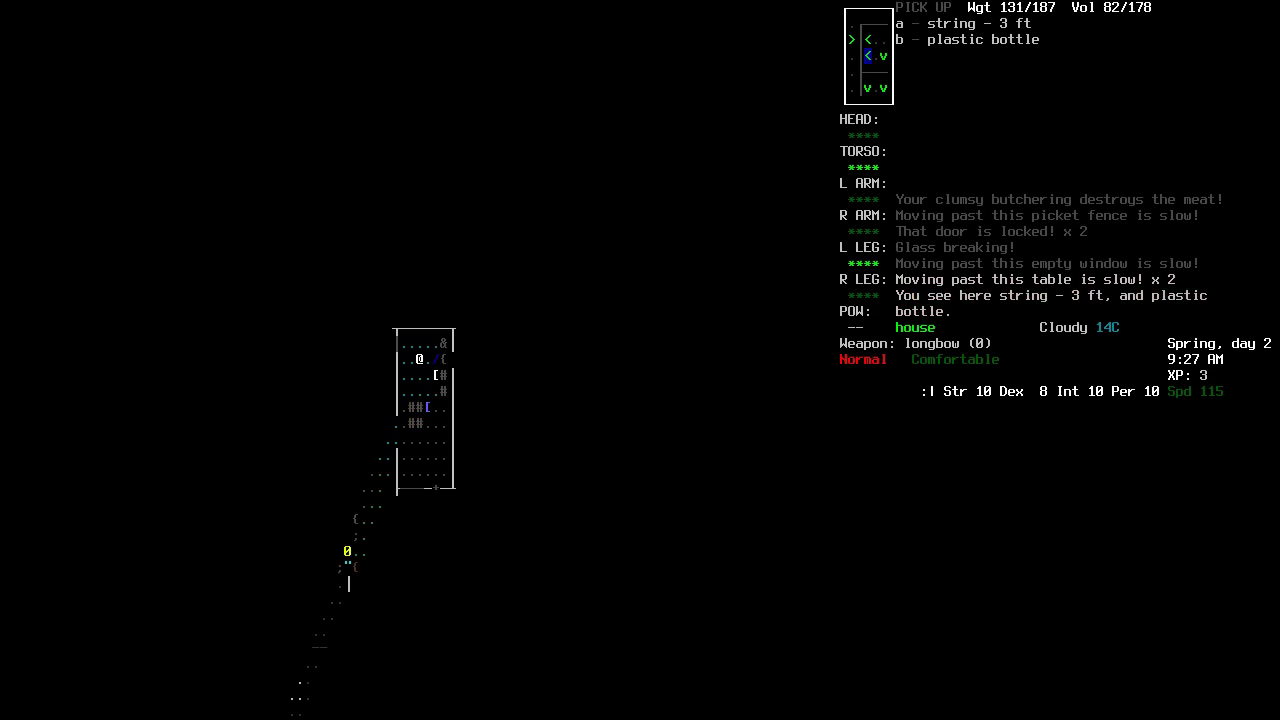
key("a")
key("Return")
Walk past the dust mask to the refrigerator and take the apple.
key("l")
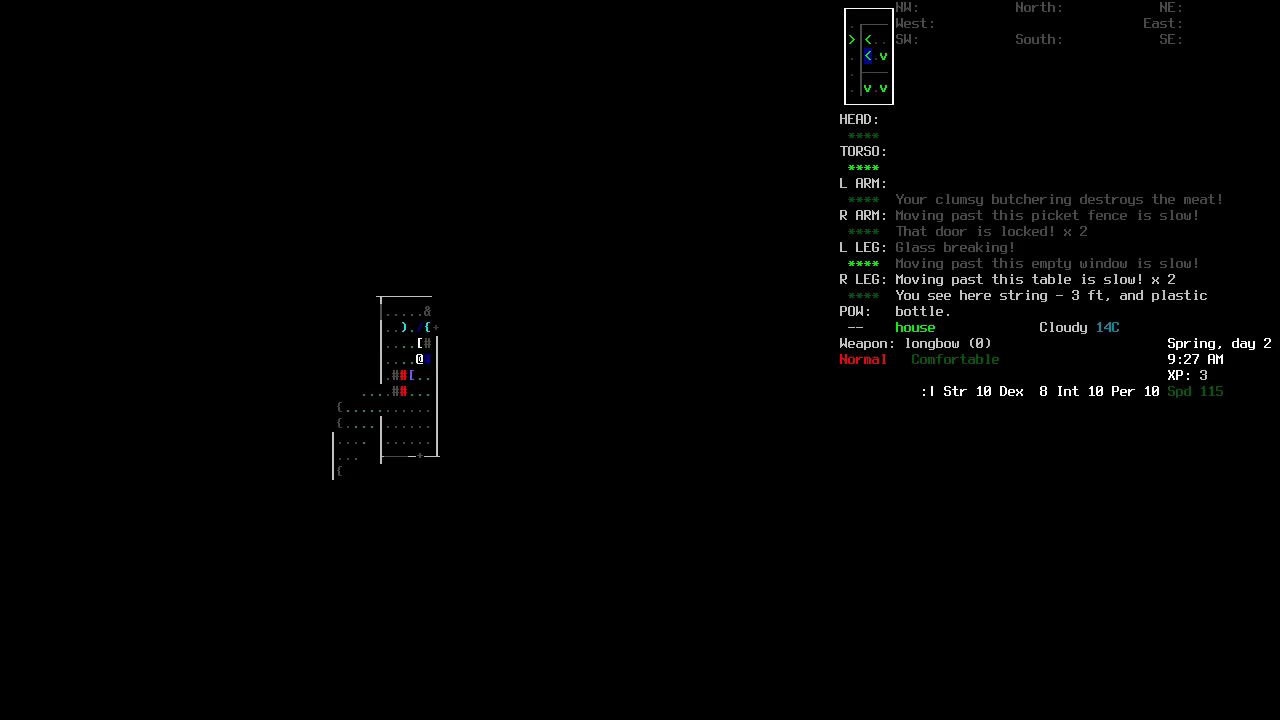
key("l")
key("l")
key("e")
key("l")
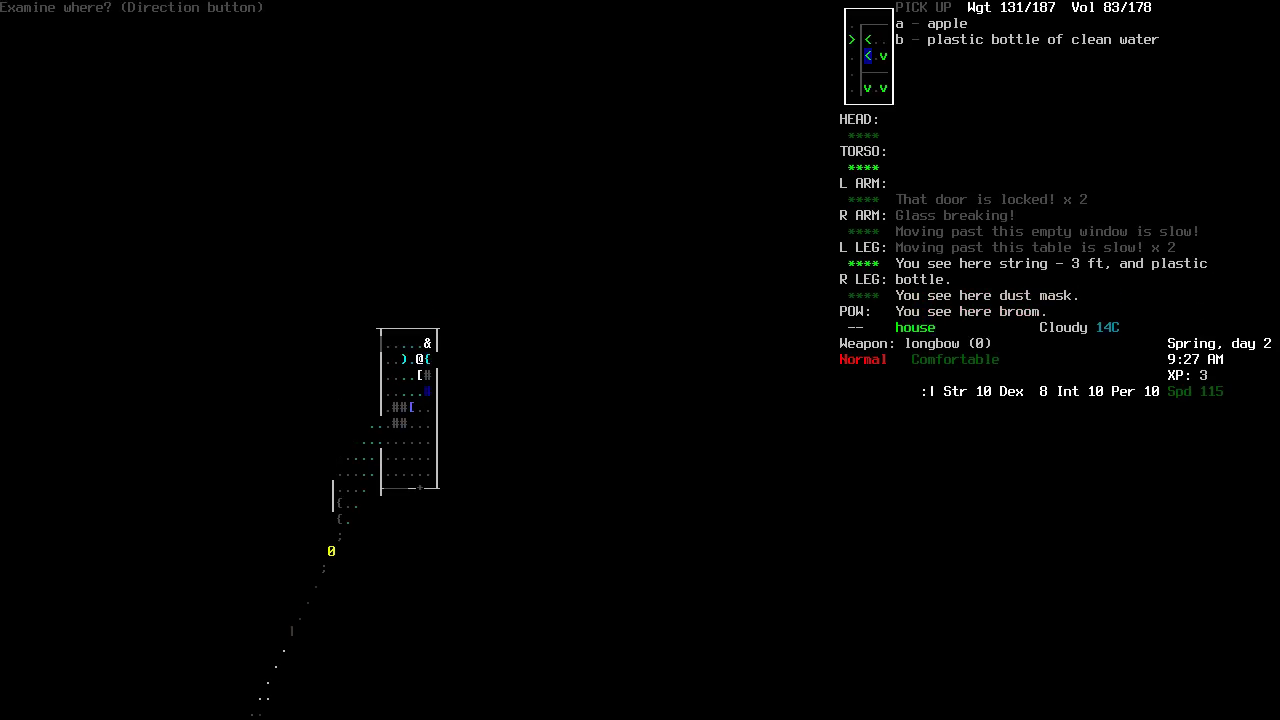
key("a")
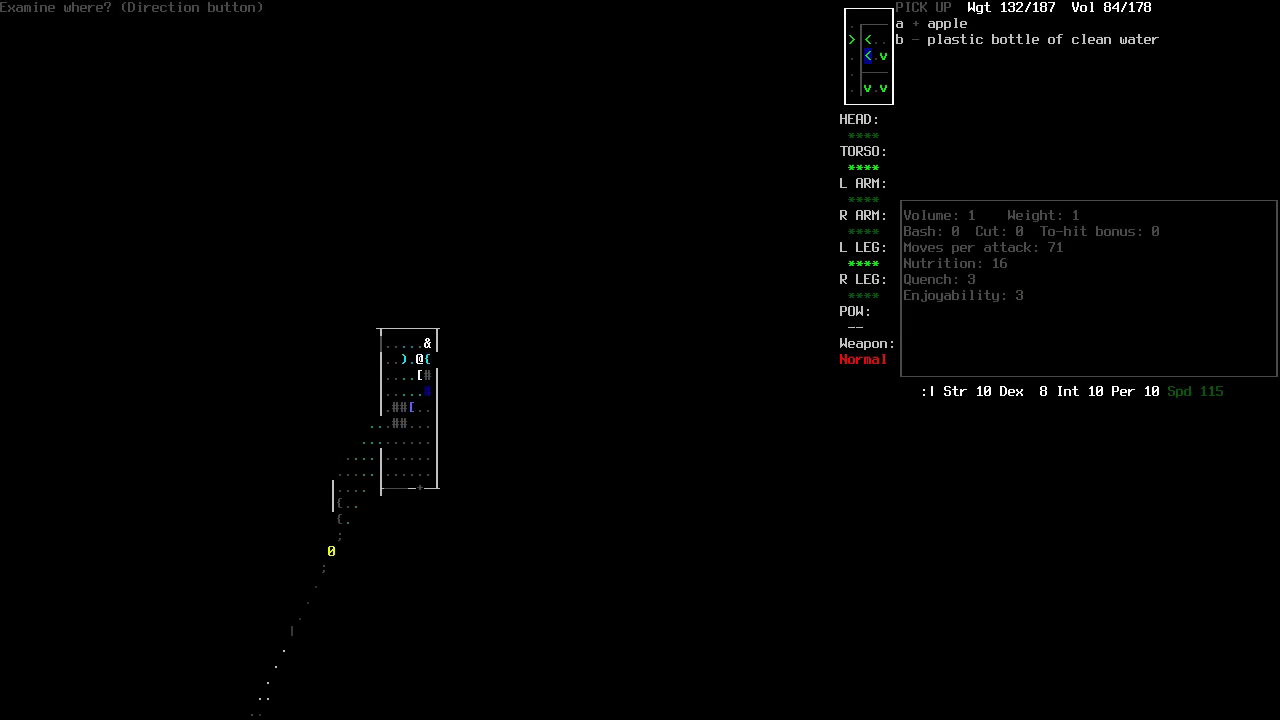
key("Return")
Walk back through the house into the next room.
key("j")
key("j")
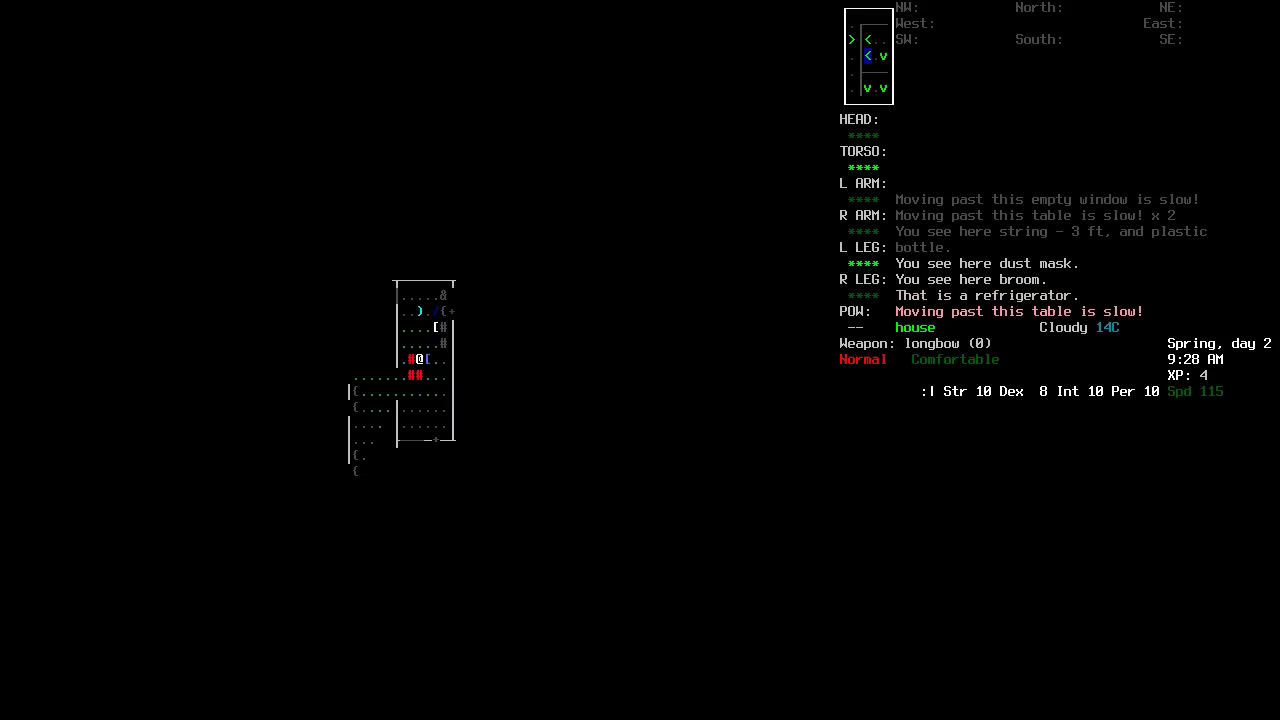
key("j")
key("j")
key("j")
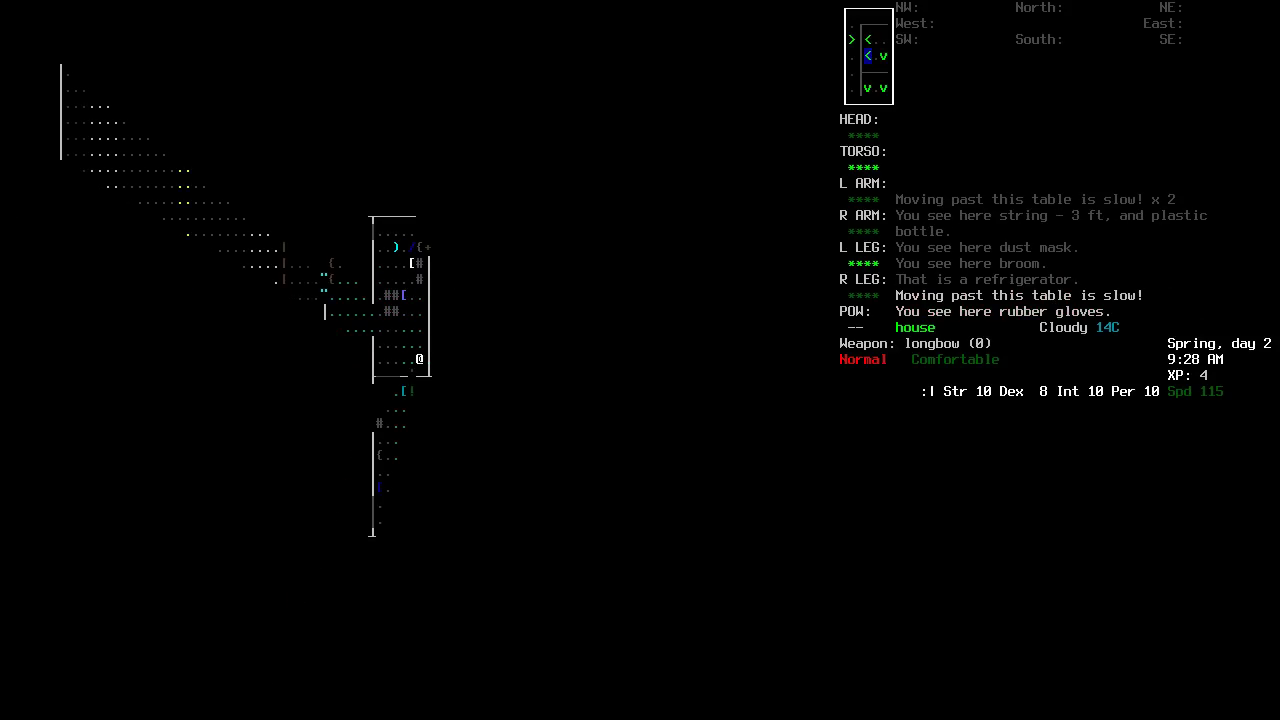
key("j")
key("j")
key("j")
key("j")
key("j")
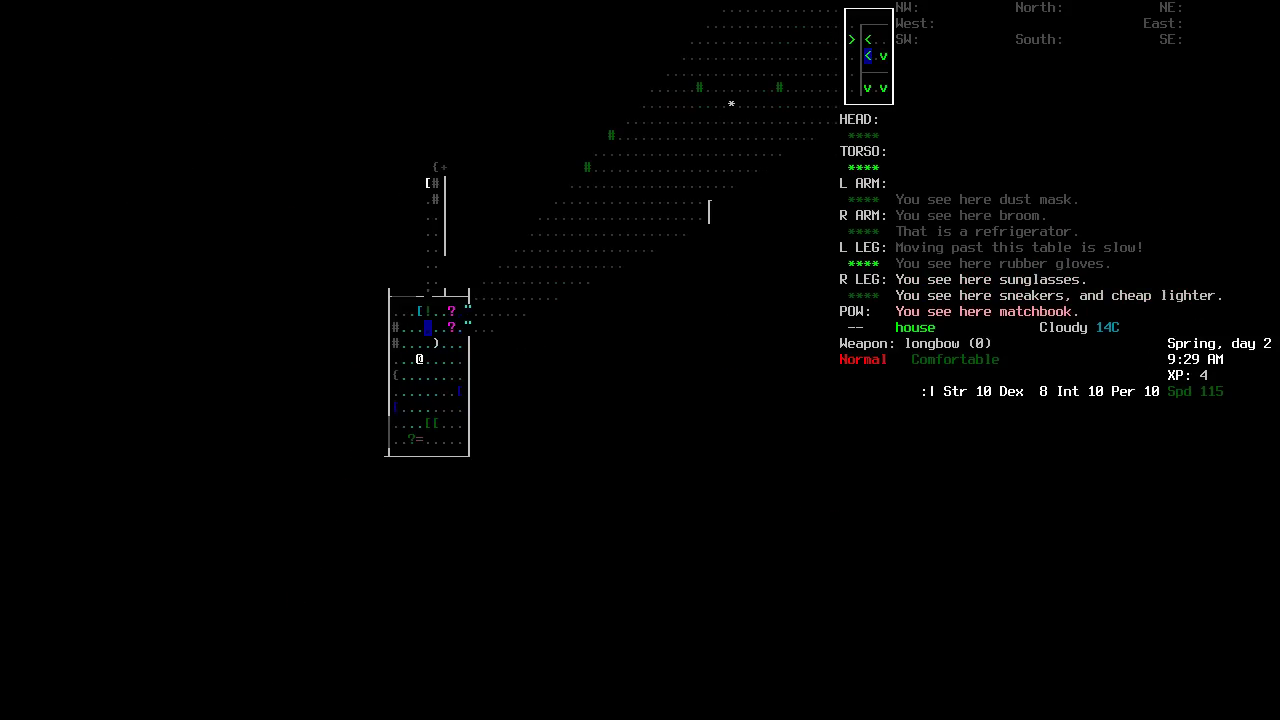
Glance at nearby items and the inventory, then walk two tiles south in the room.
key("V")
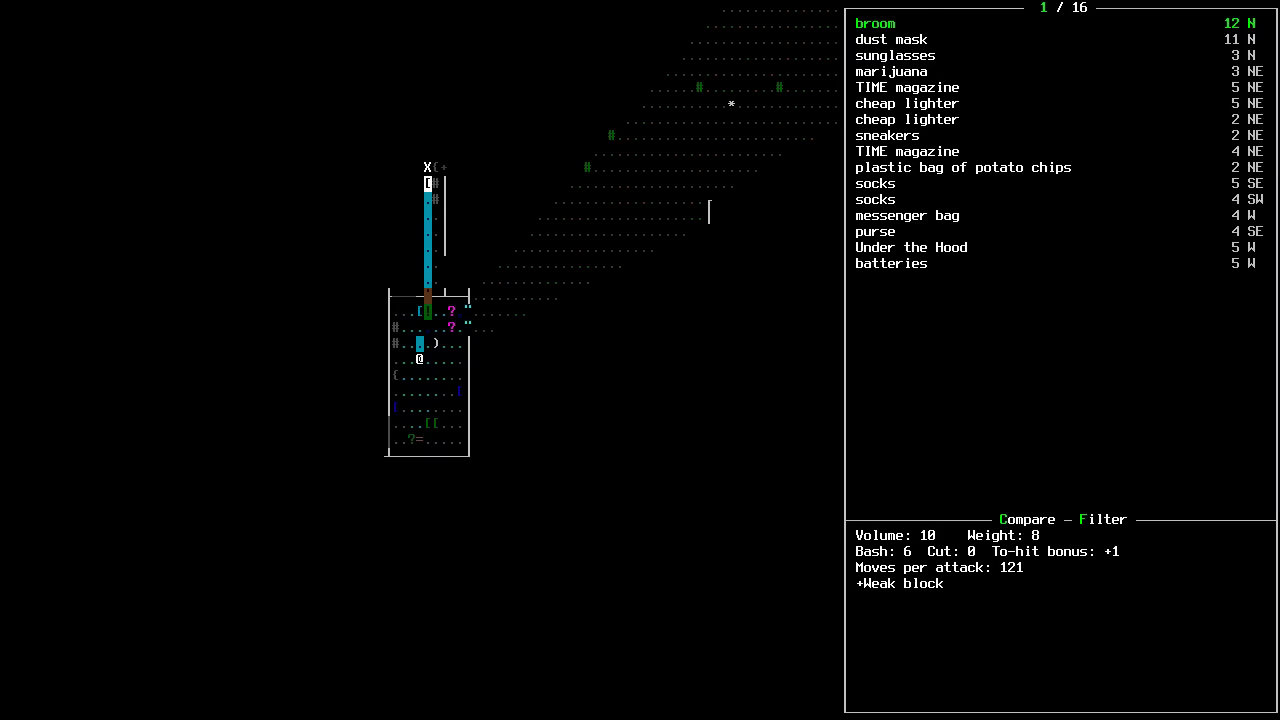
key("Escape")
key("i")
key("Escape")
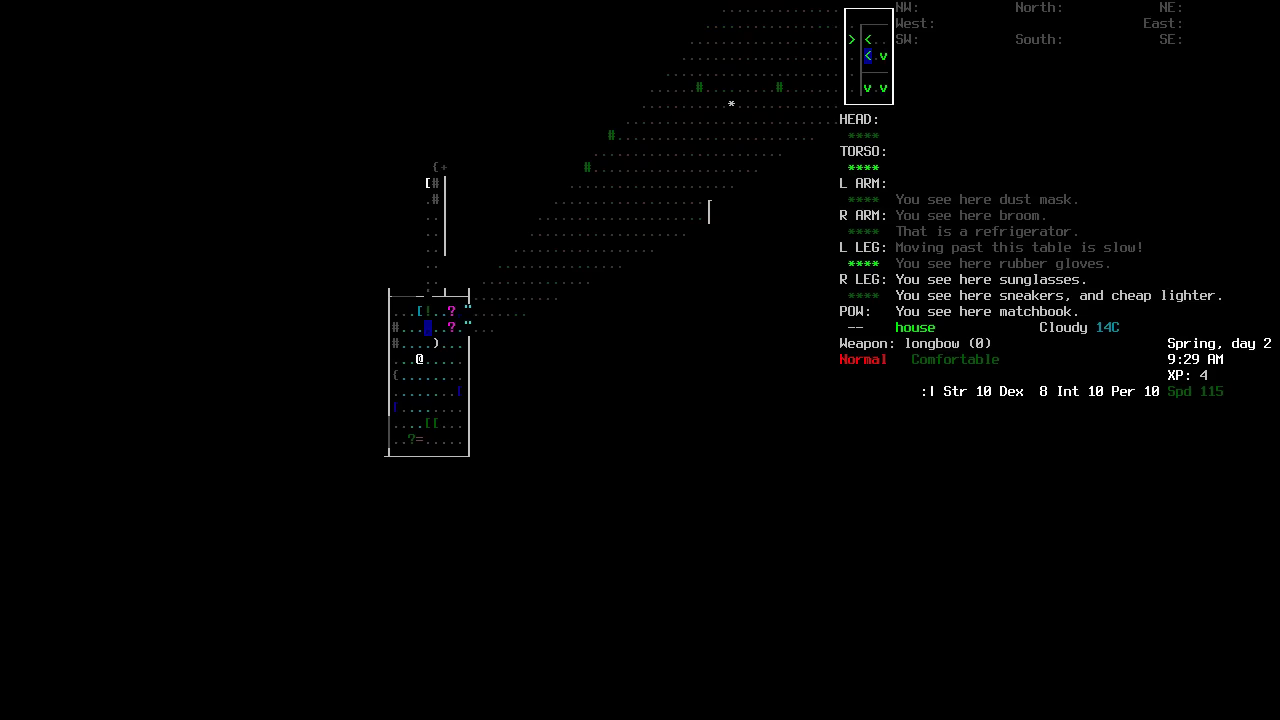
key("j")
key("j")
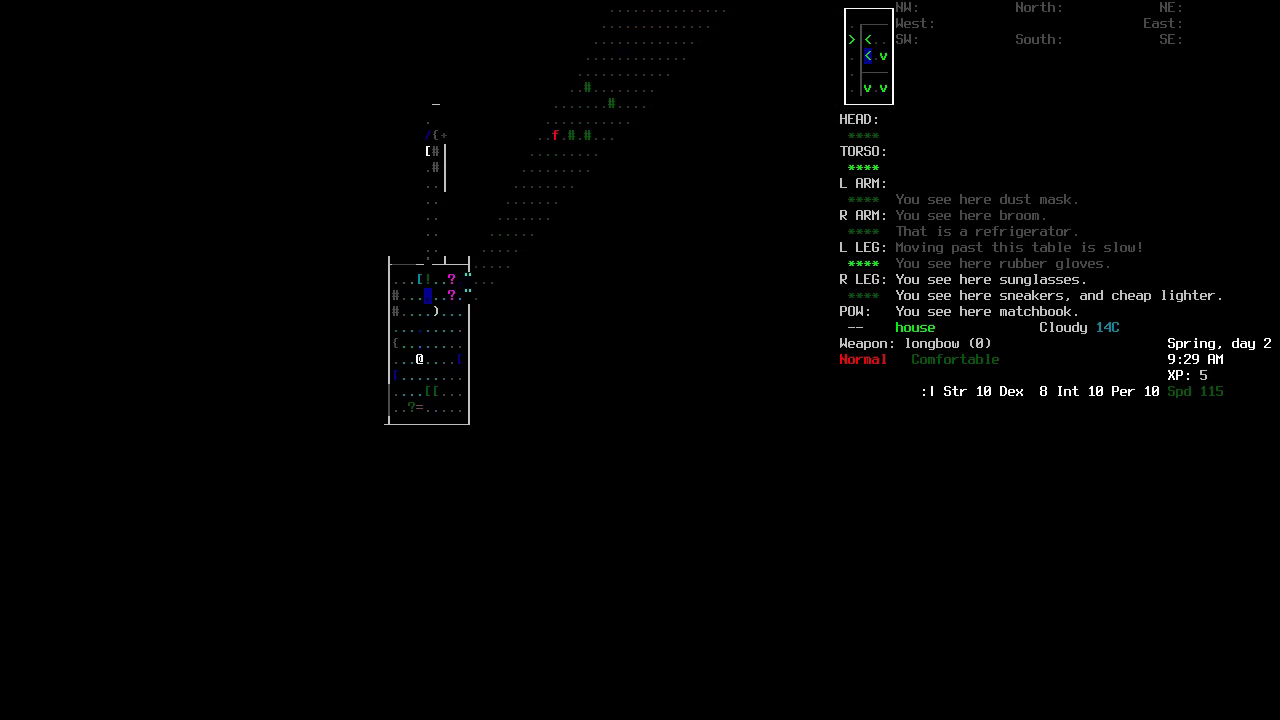
key("j")
Browse the nearby items past the sneakers and socks, comparing the purse with the messenger bag.
key("V")
key("Down")
key("Down")
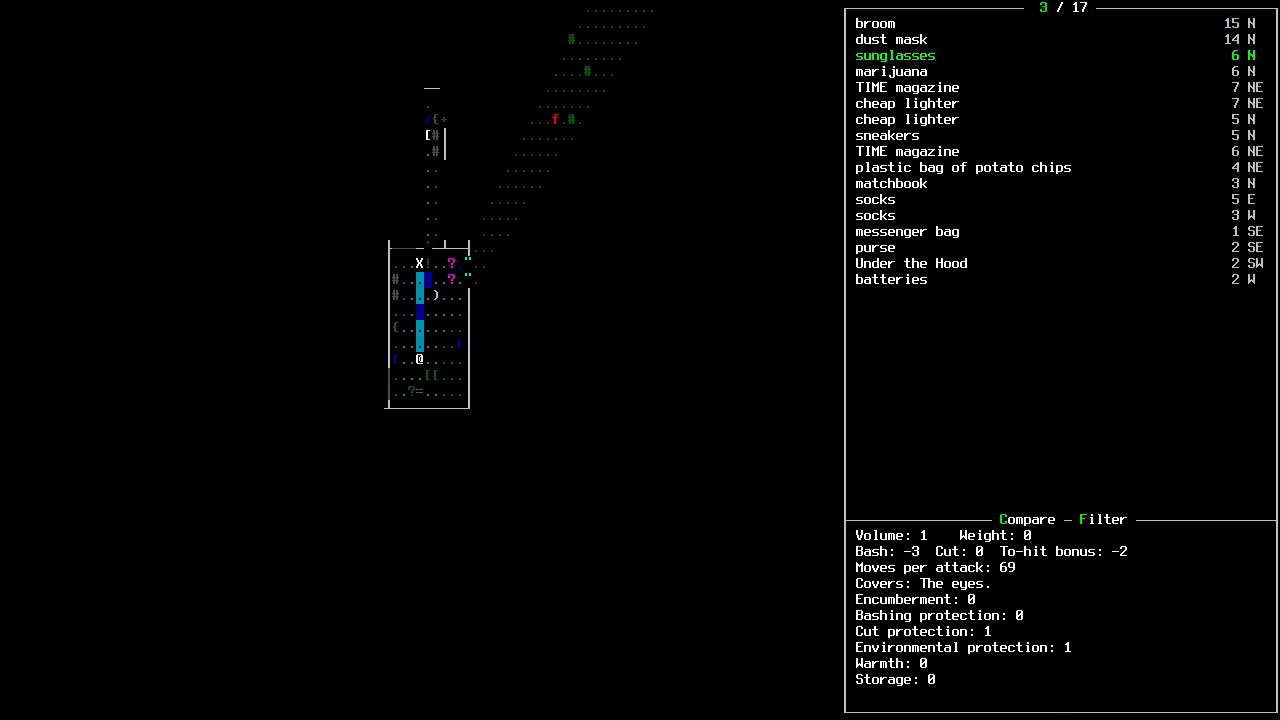
key("Down")
key("Down")
key("Down")
key("Down")
key("Down")
key("Down")
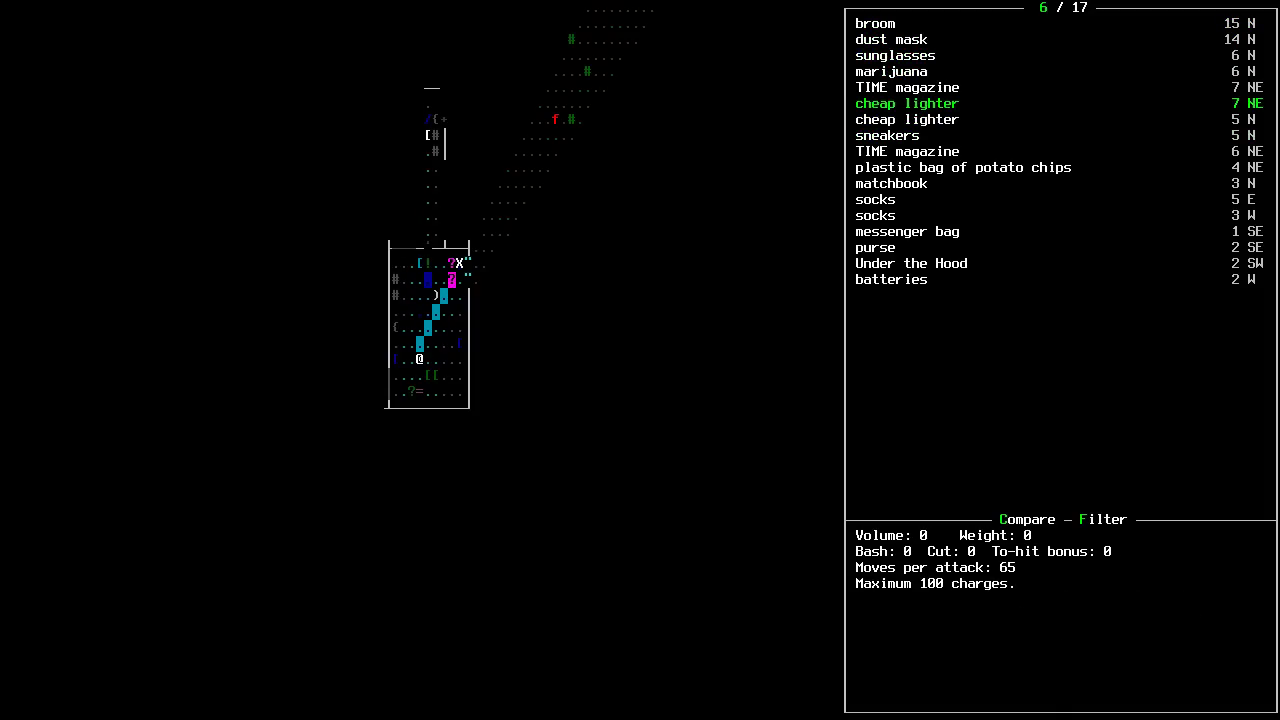
key("Up")
key("Down")
key("Down")
key("Down")
key("Down")
key("Down")
key("Down")
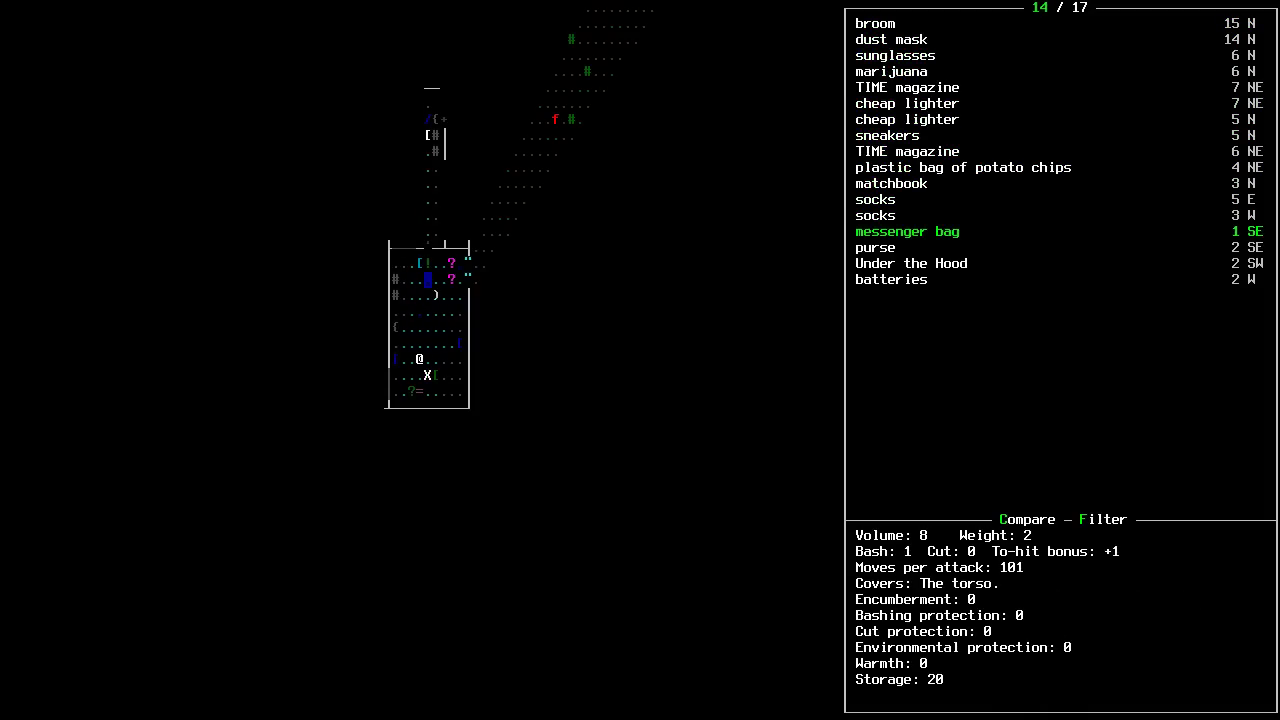
key("Down")
key("Down")
key("Up")
key("Up")
key("Down")
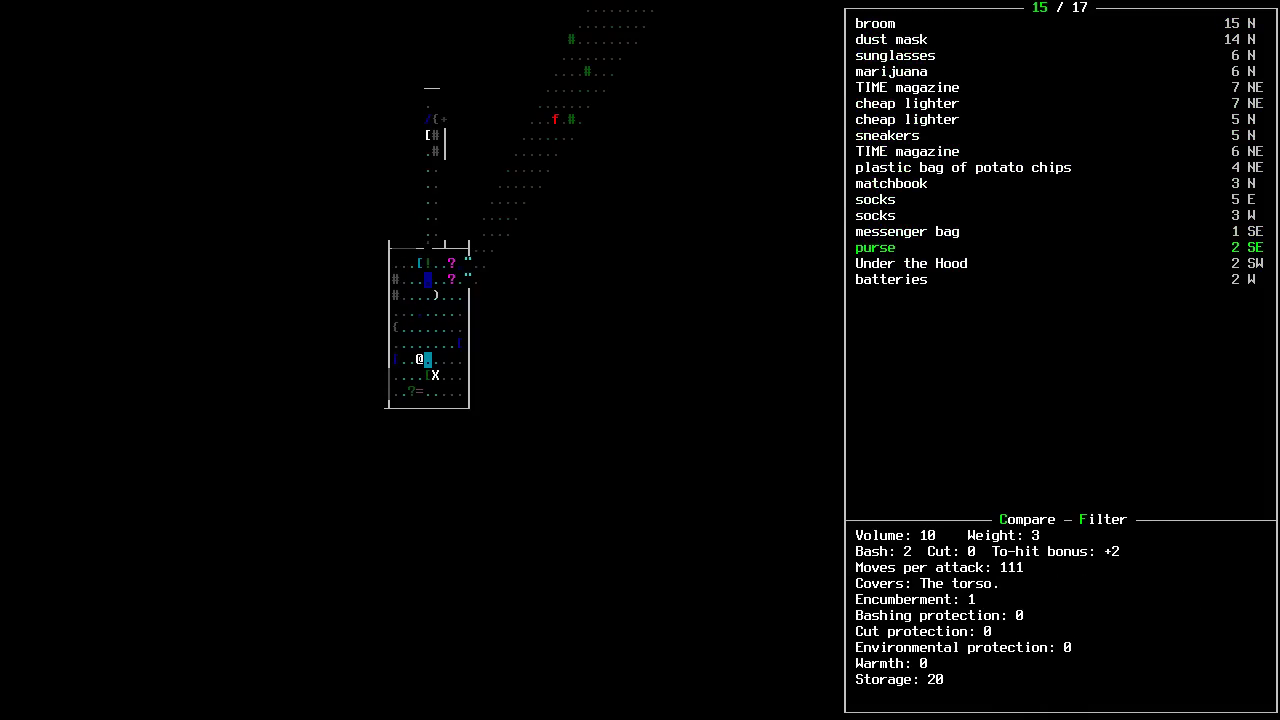
key("Up")
key("Down")
key("Up")
key("Down")
key("Down")
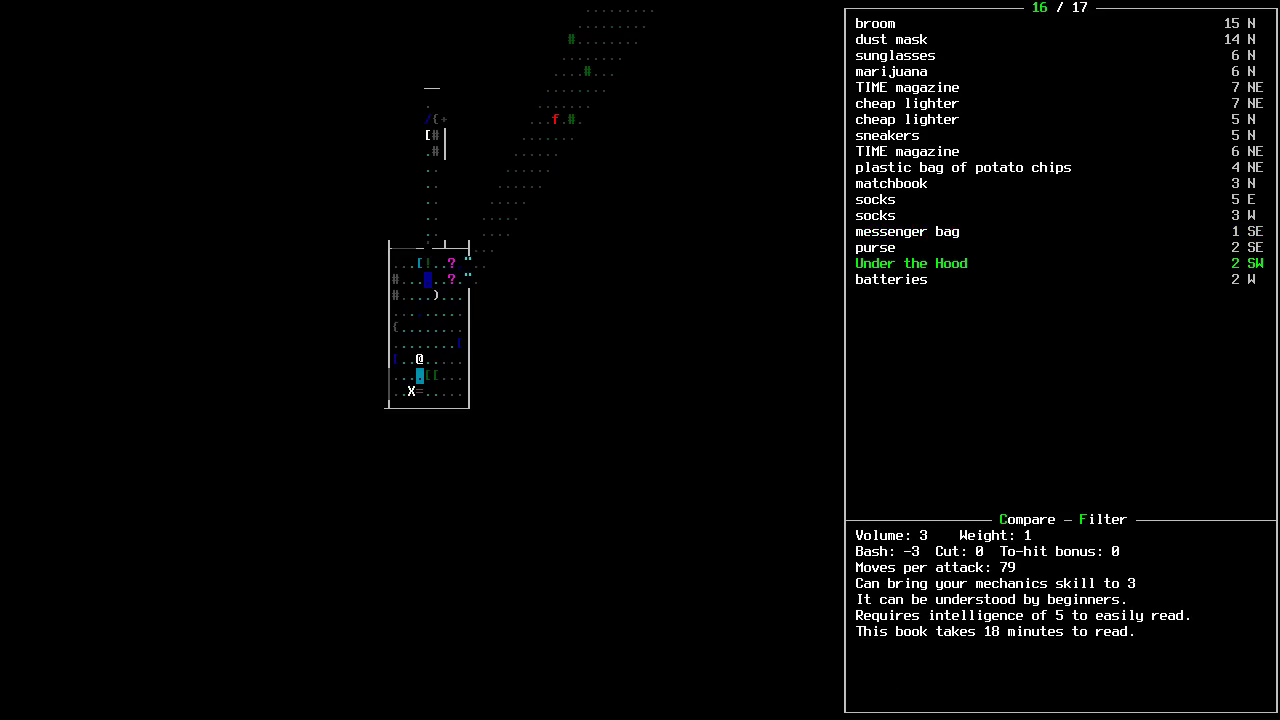
Leave the item list and review the carried inventory, including the apple.
key("Escape")
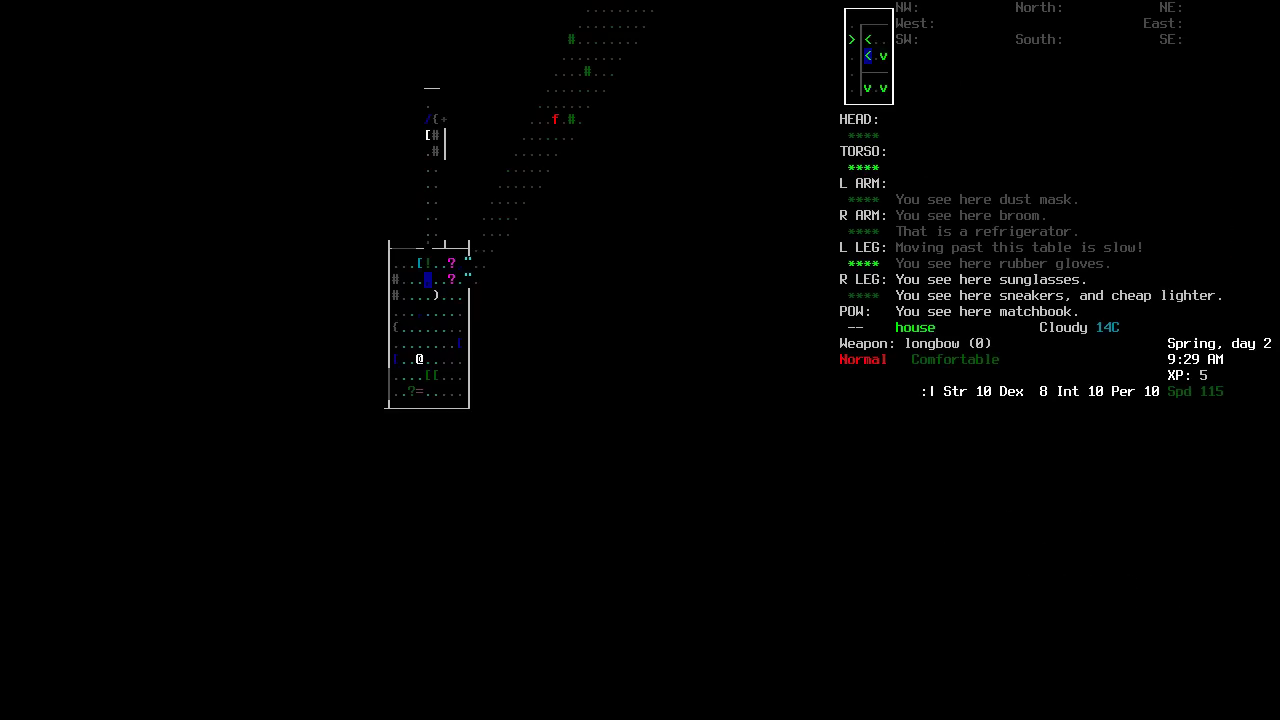
key("i")
key("Escape")
key("greater")
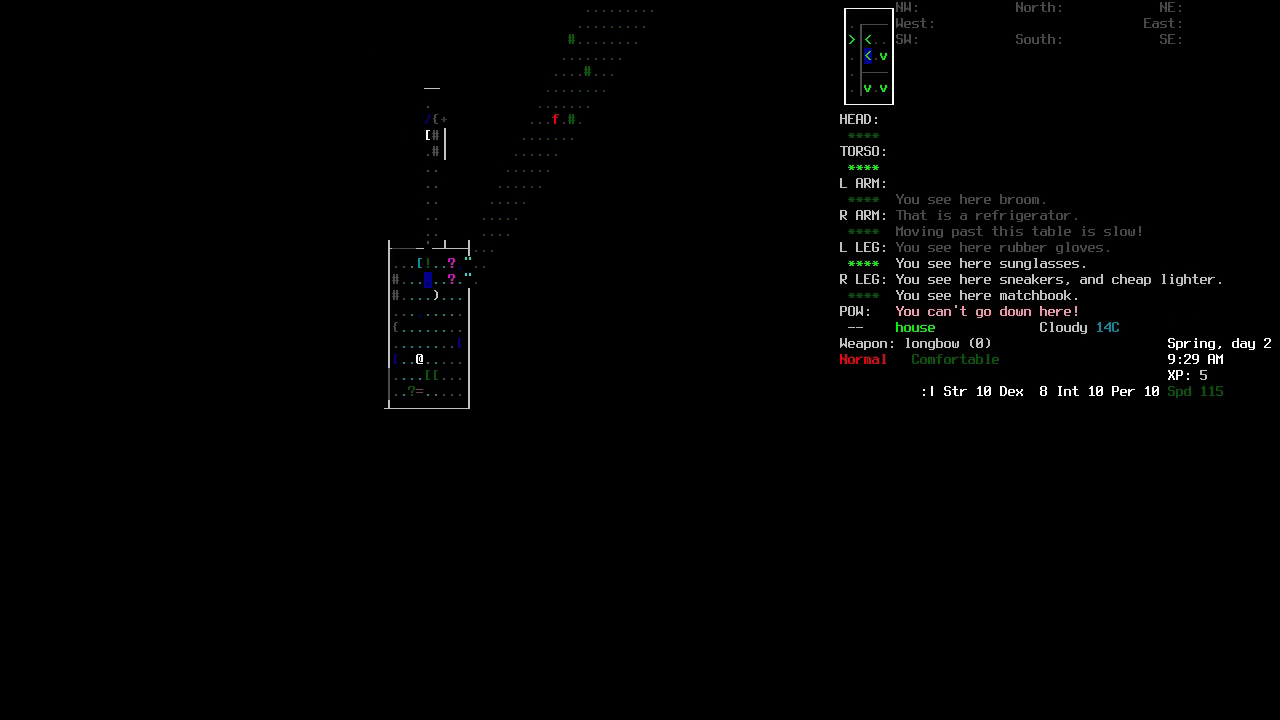
key("i")
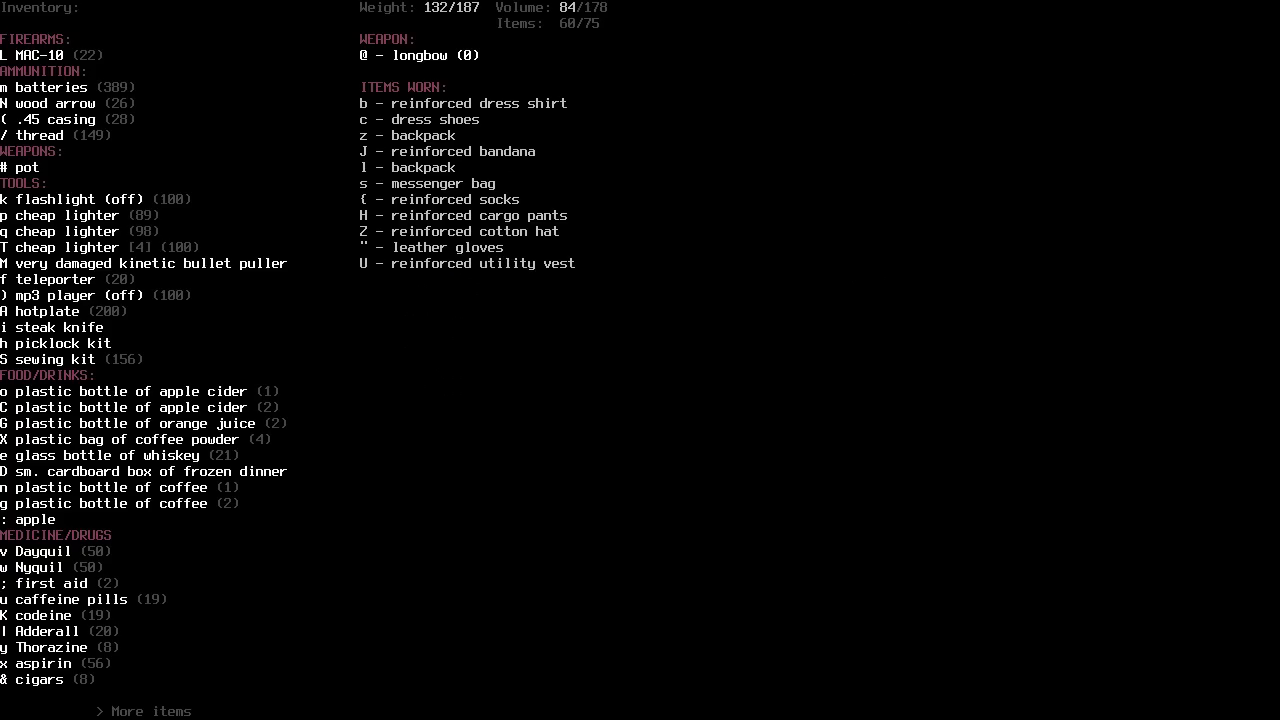
View inventory page two, then walk past Under the Hood and the batteries to examine the dresser.
key("greater")
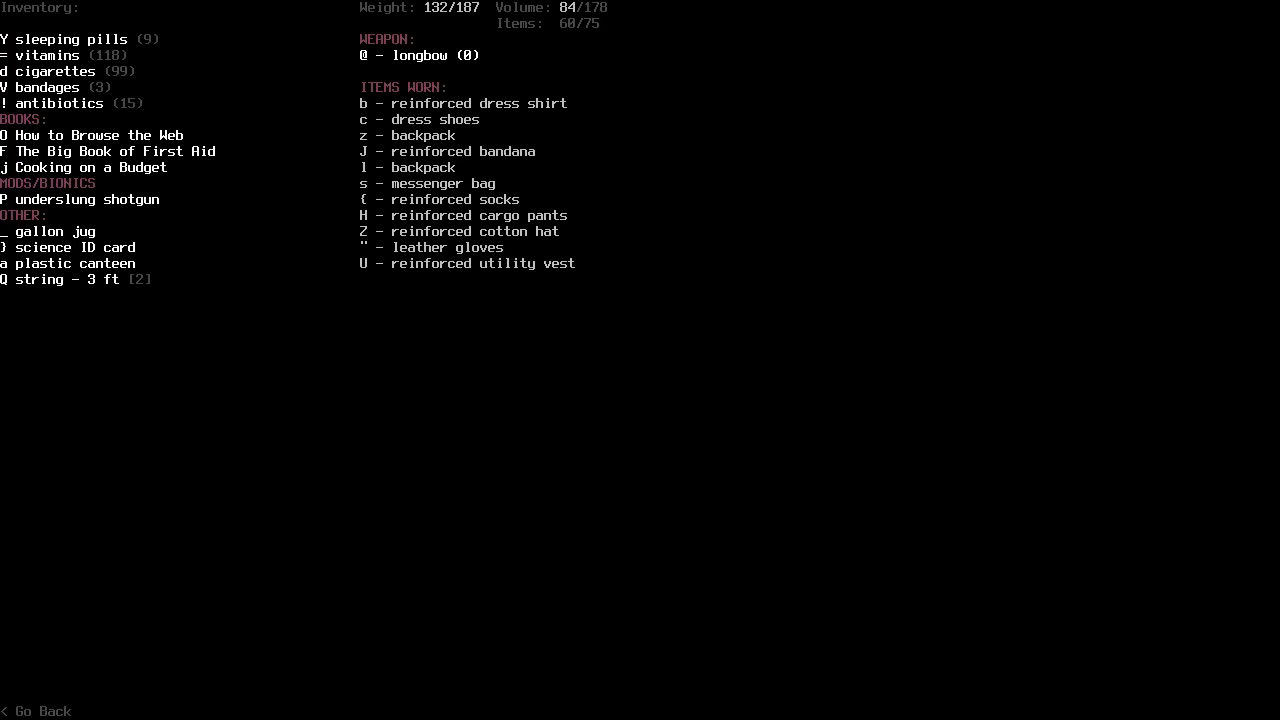
key("Escape")
key("Down")
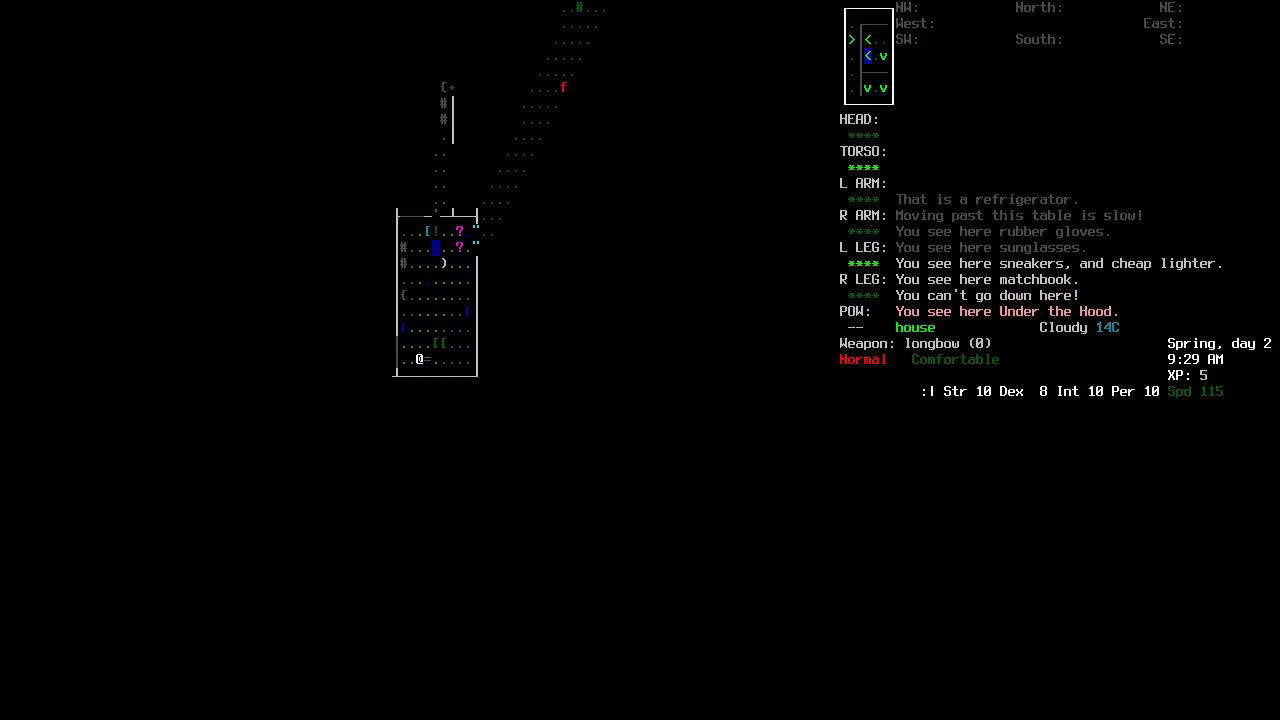
key("Right")
key("g")
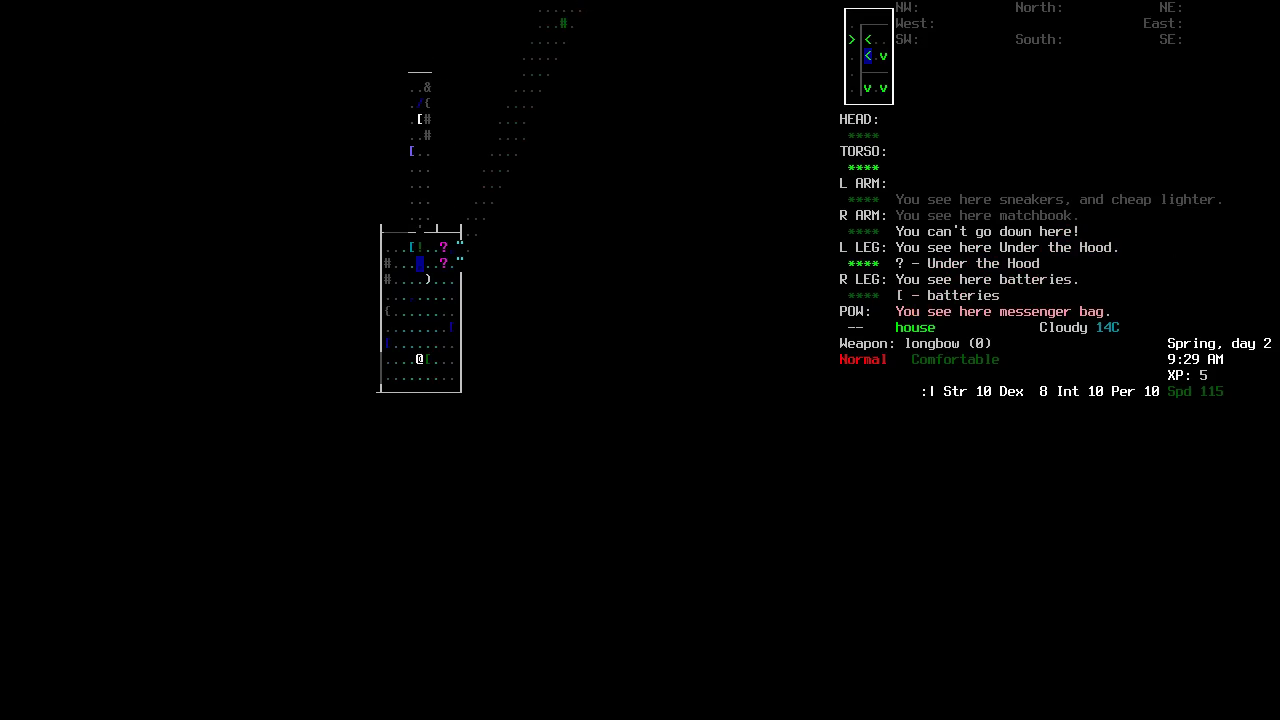
key("Up")
key("Up")
key("Up")
key("Up")
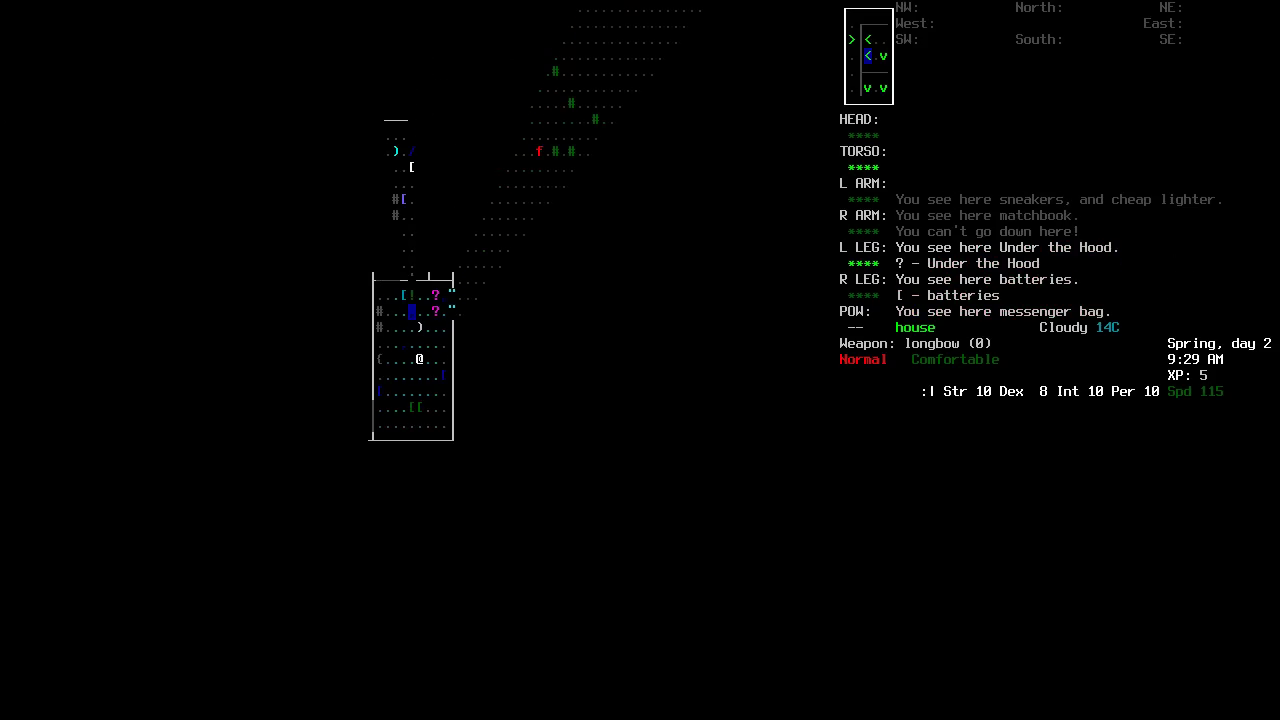
key("Up")
key("Up")
key("Up")
key("Down")
key("Down")
key("Down")
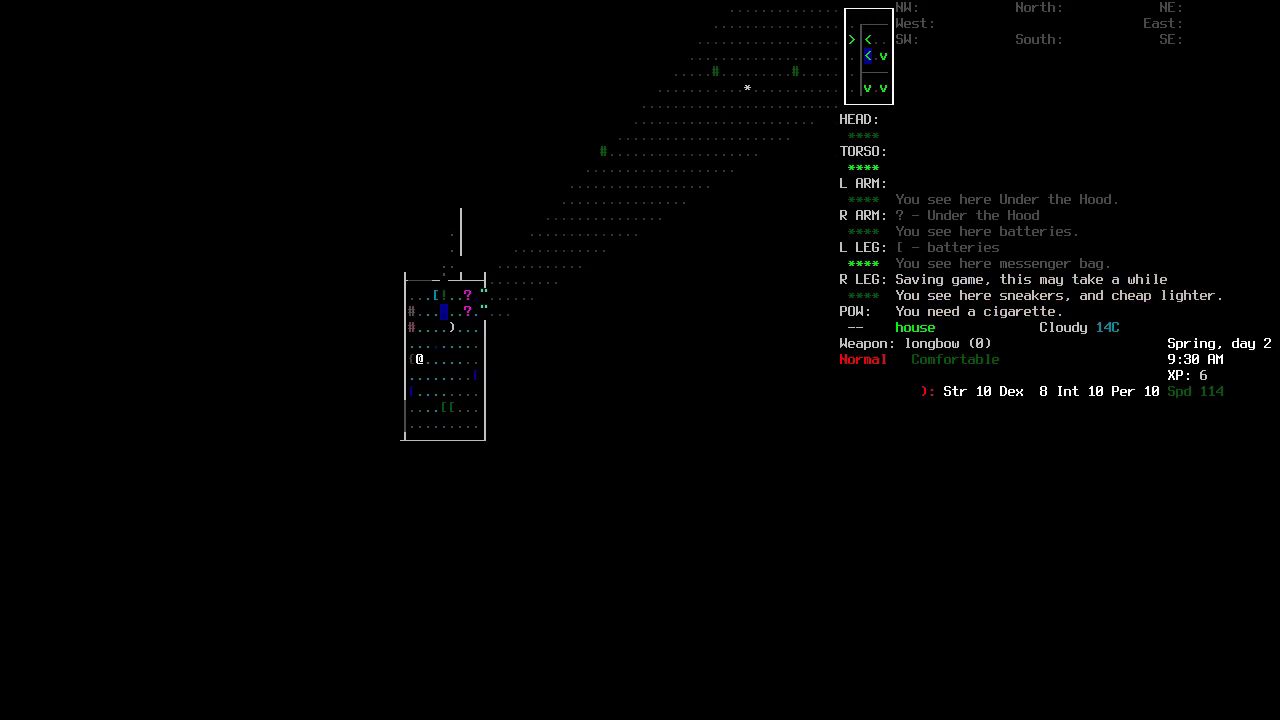
key("e")
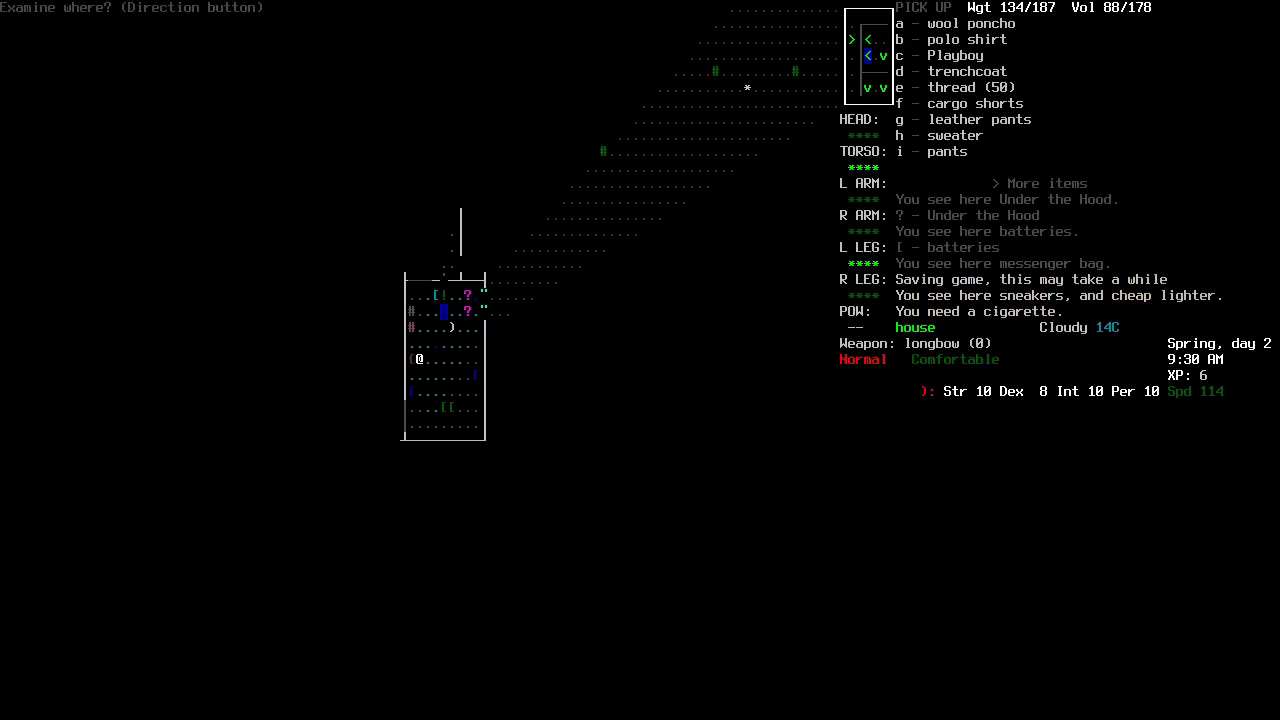
Mark the trenchcoat for pickup, then inspect the reinforced dress shirt and plastic canteen details.
key("d")
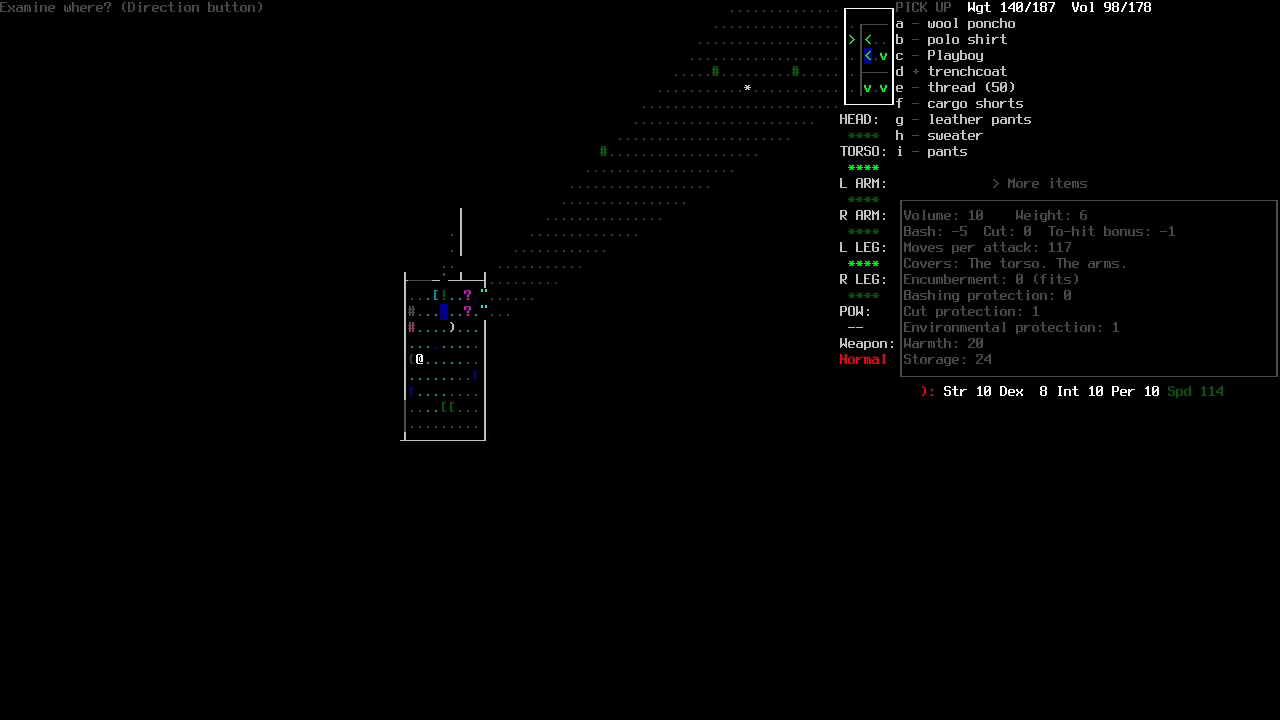
key("Return")
key("i")
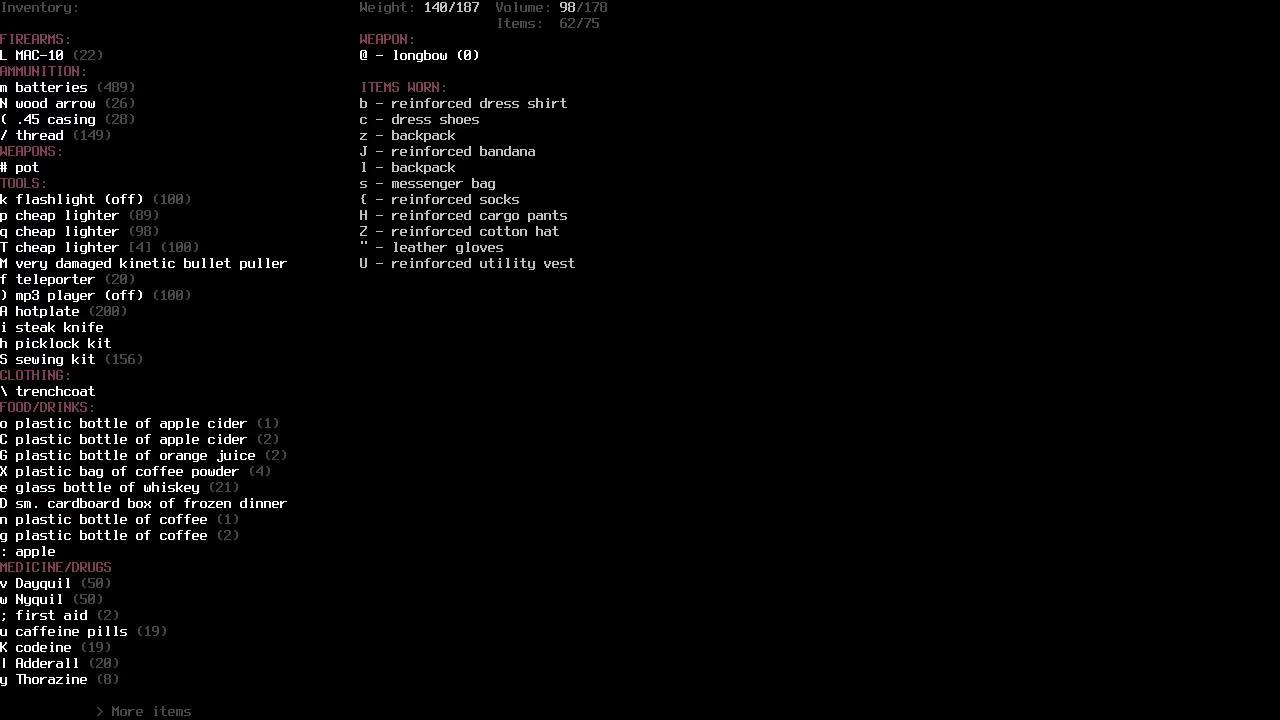
key("b")
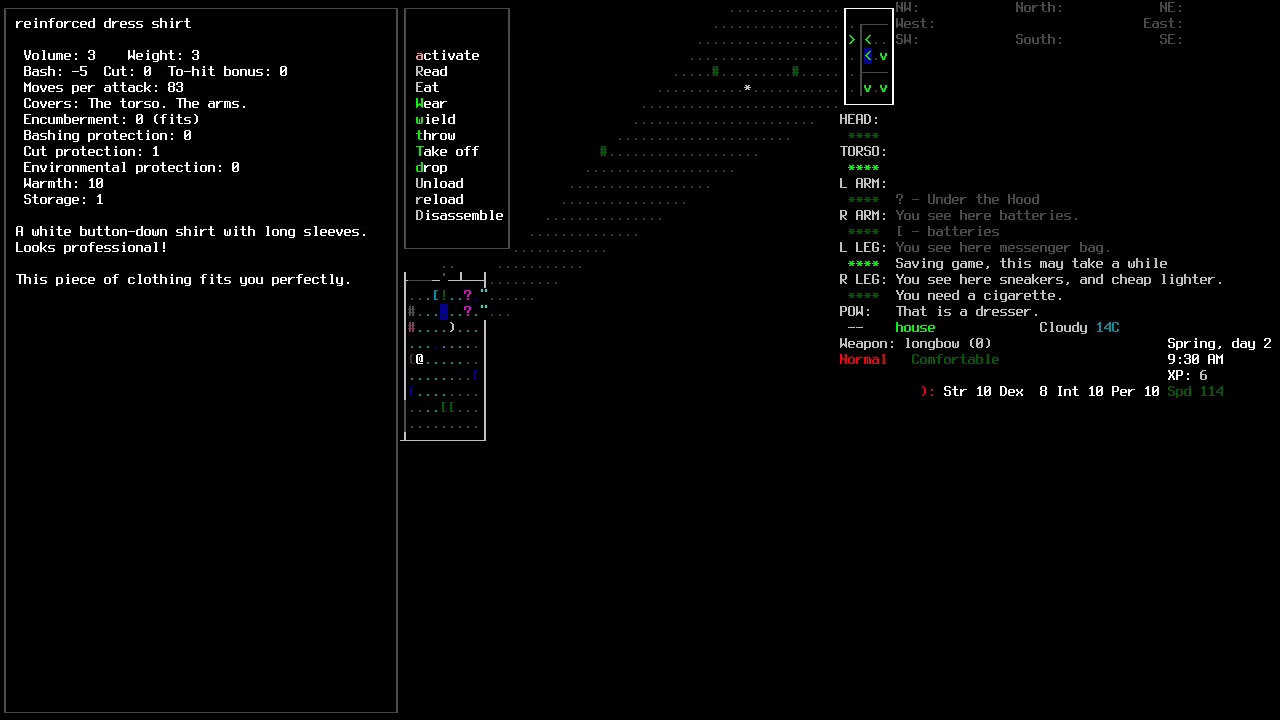
key("Escape")
key("p")
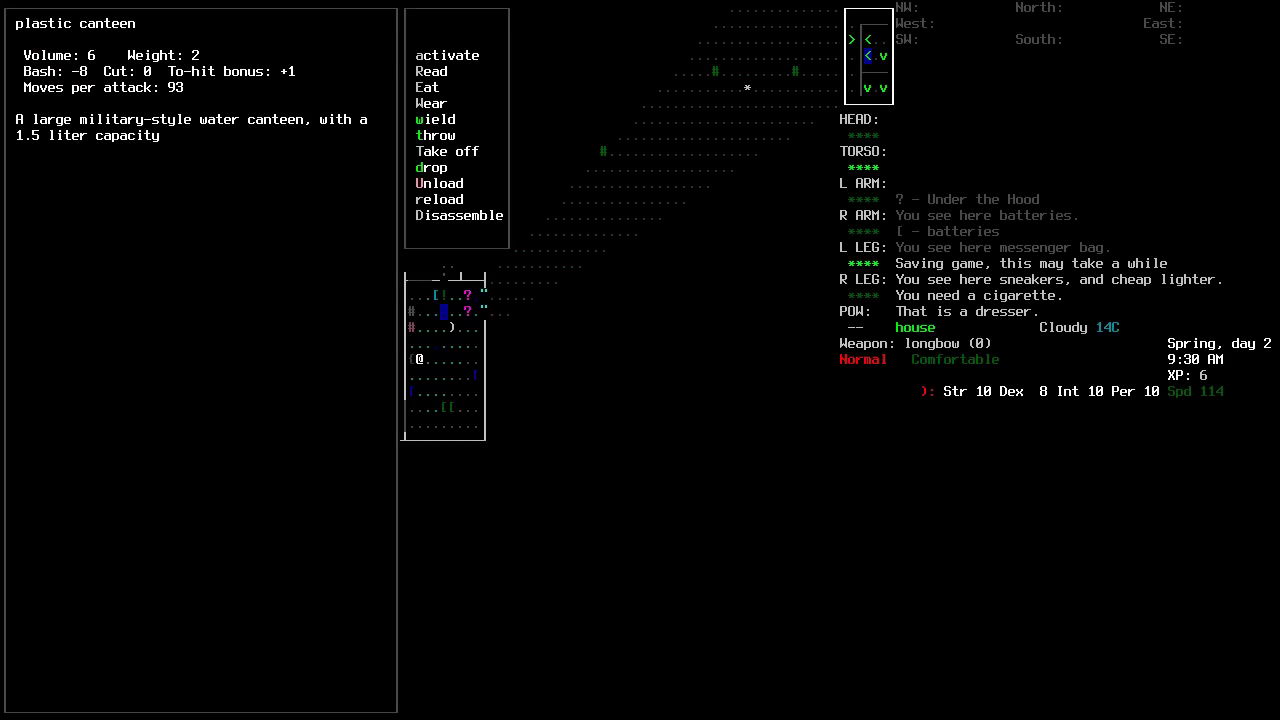
key("Escape")
key("Escape")
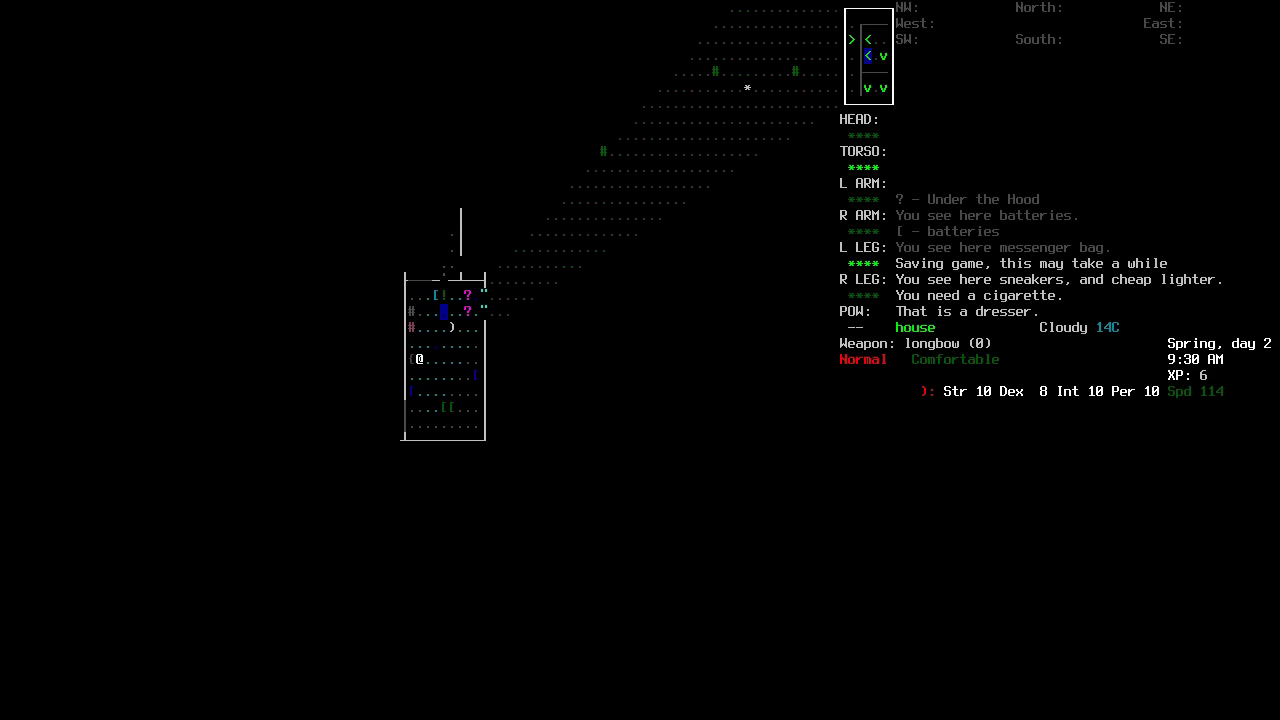
Put on the trenchcoat and drop the reinforced dress shirt.
key("W")
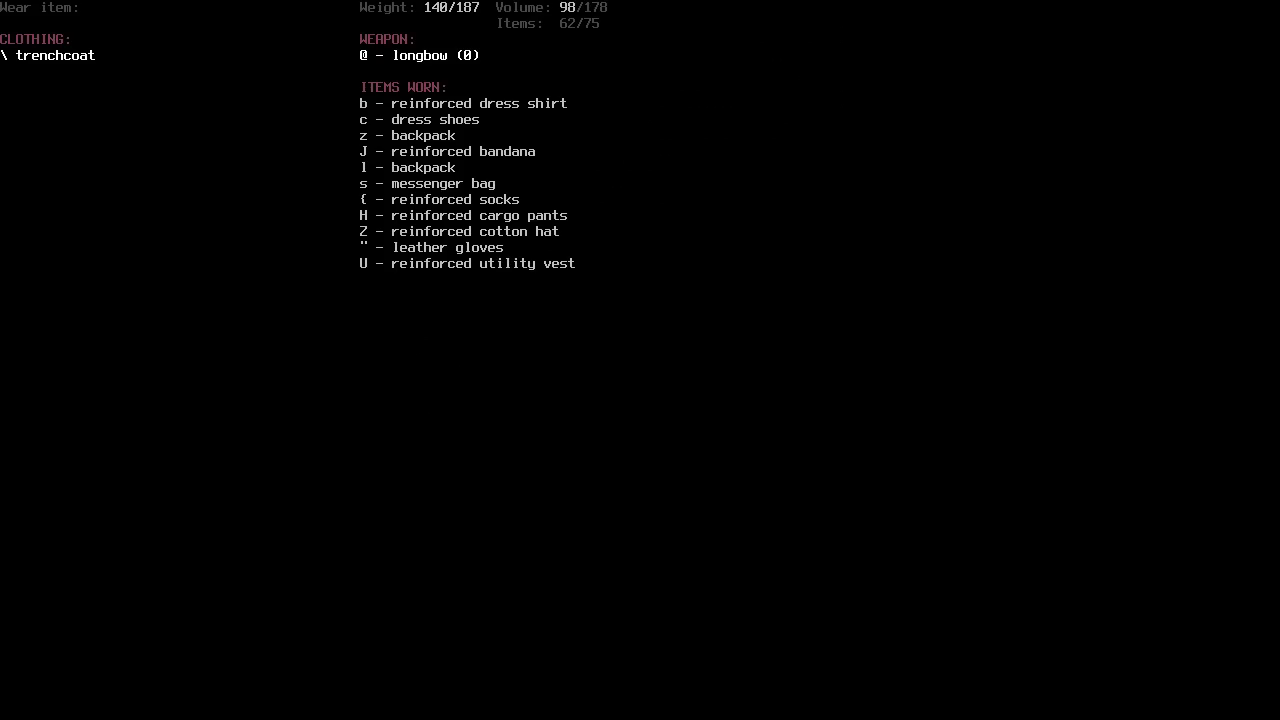
key("backslash")
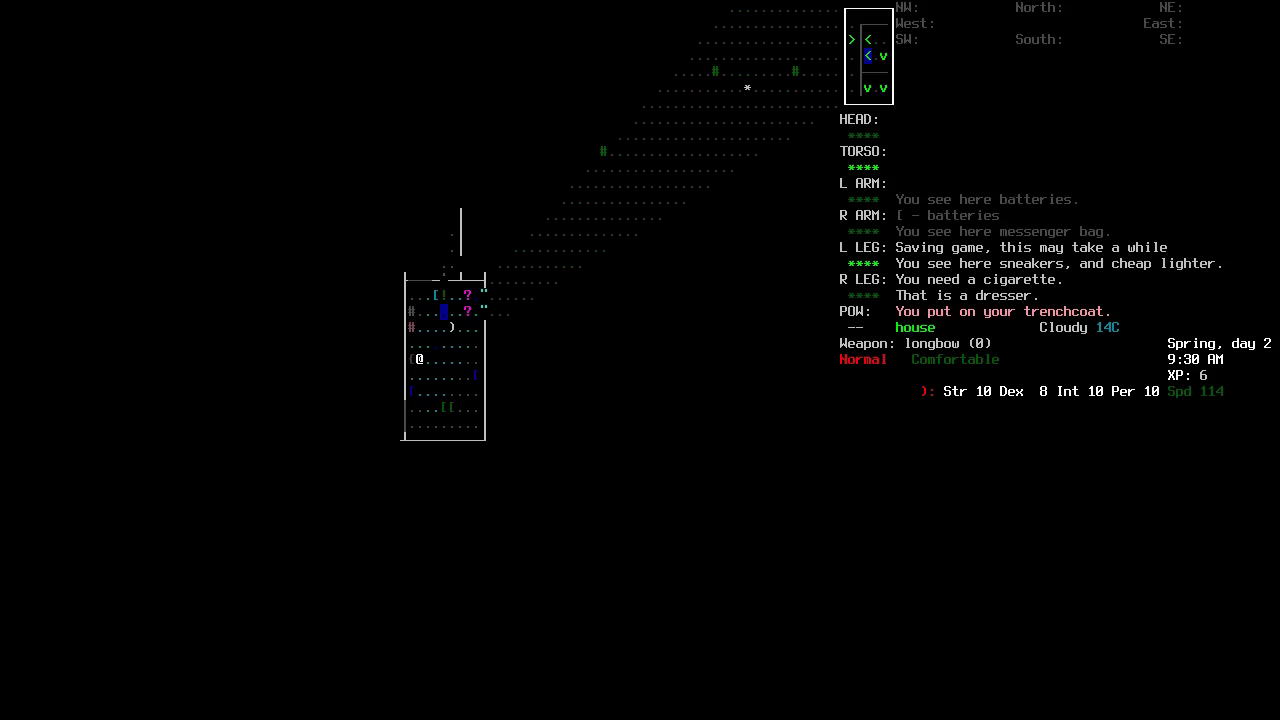
key("D")
key("b")
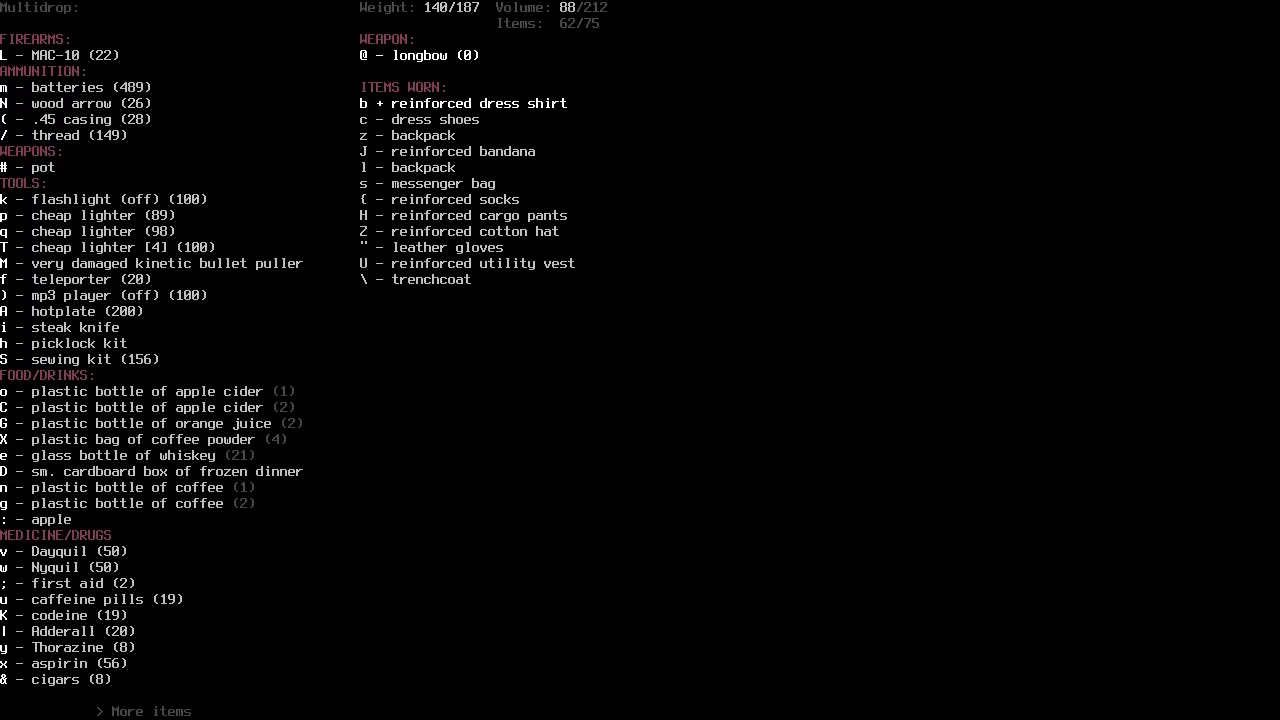
key("Return")
Check the worn trenchcoat's details and torso encumbrance on the character screen.
key("i")
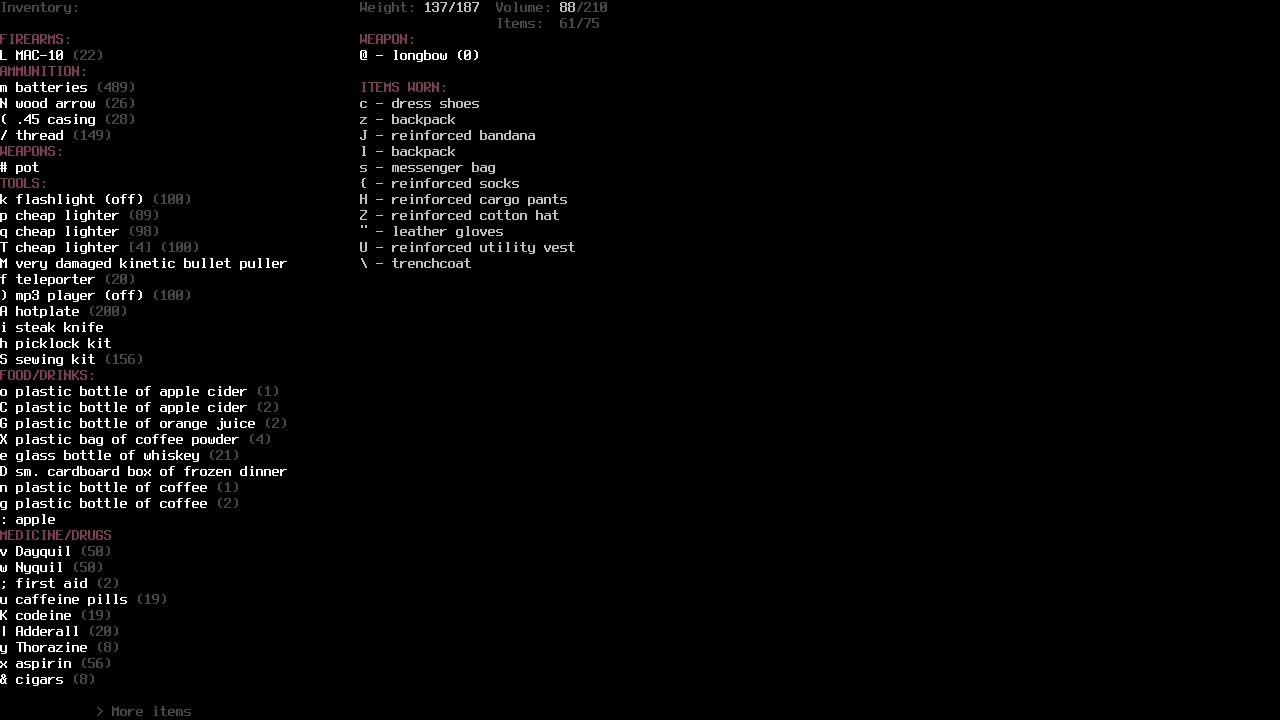
key("Escape")
key("at")
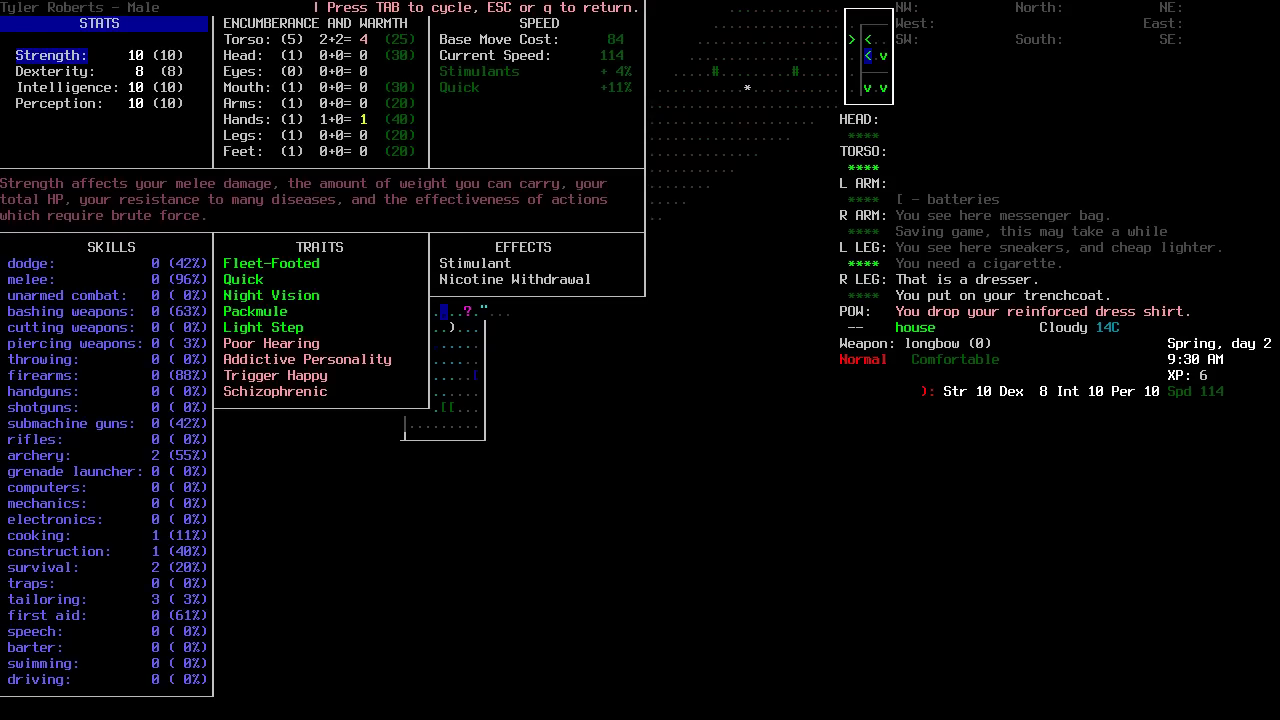
key("Escape")
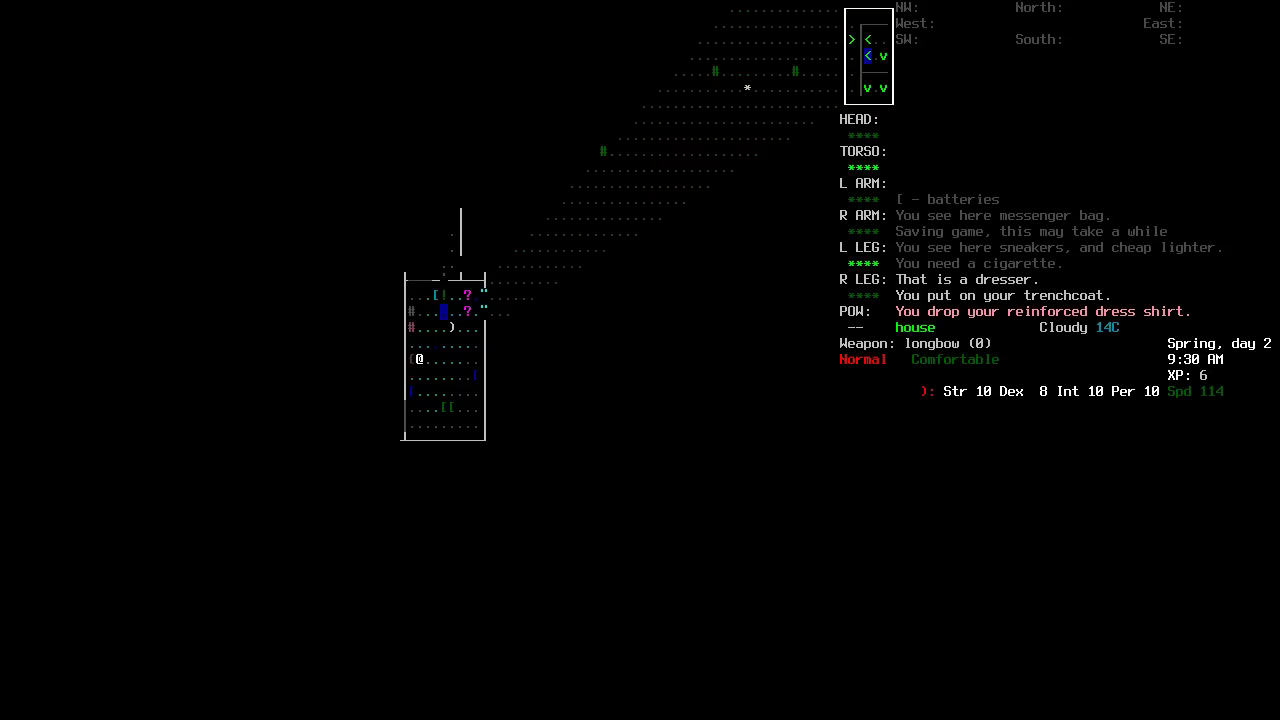
key("i")
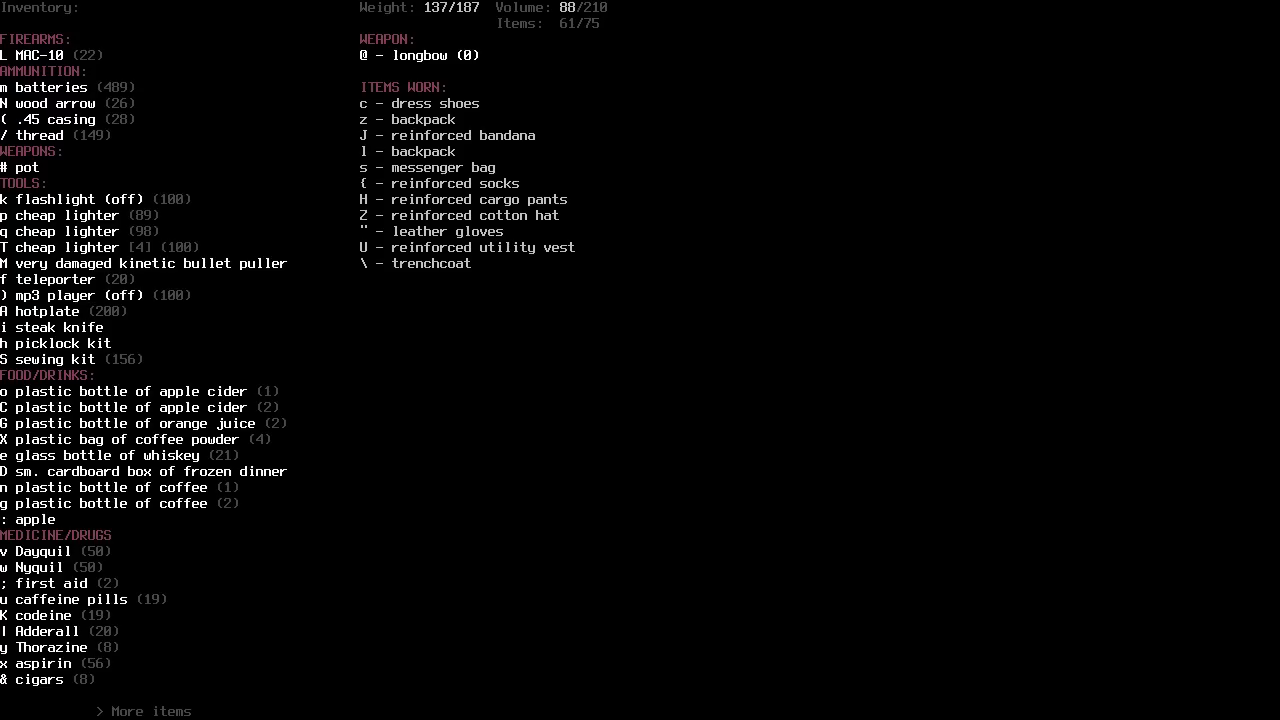
key("backslash")
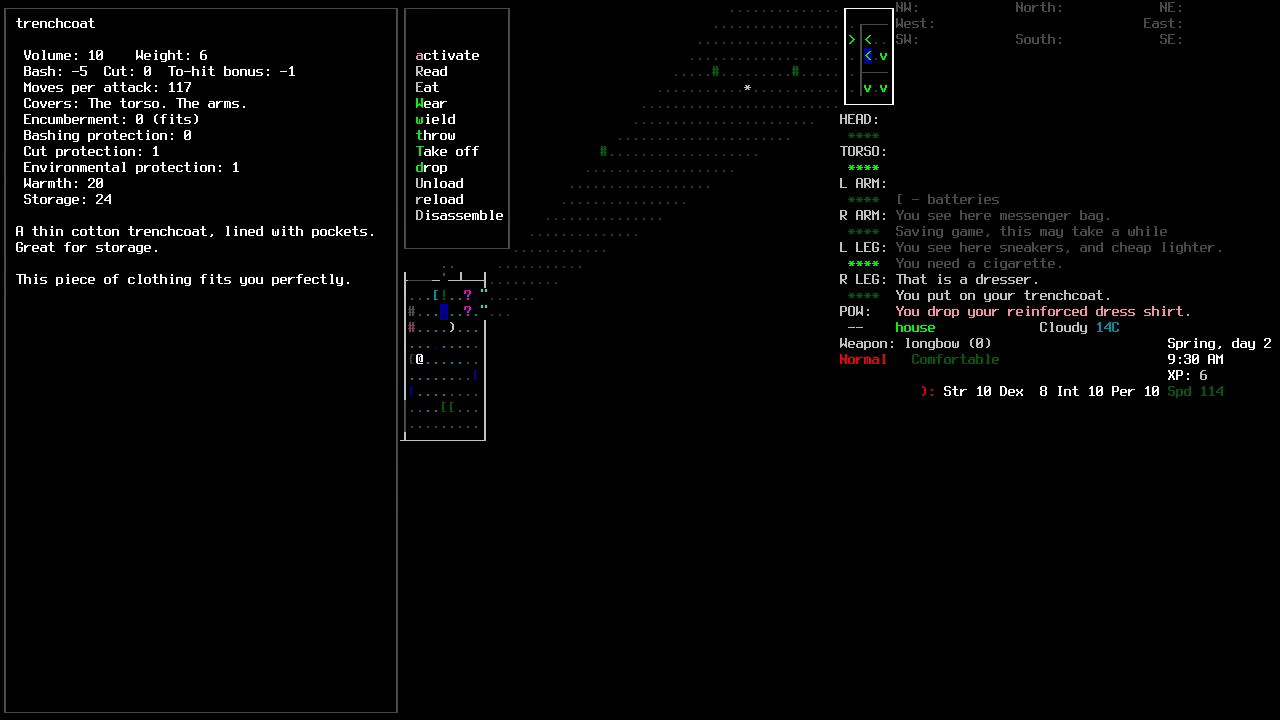
key("Escape")
key("at")
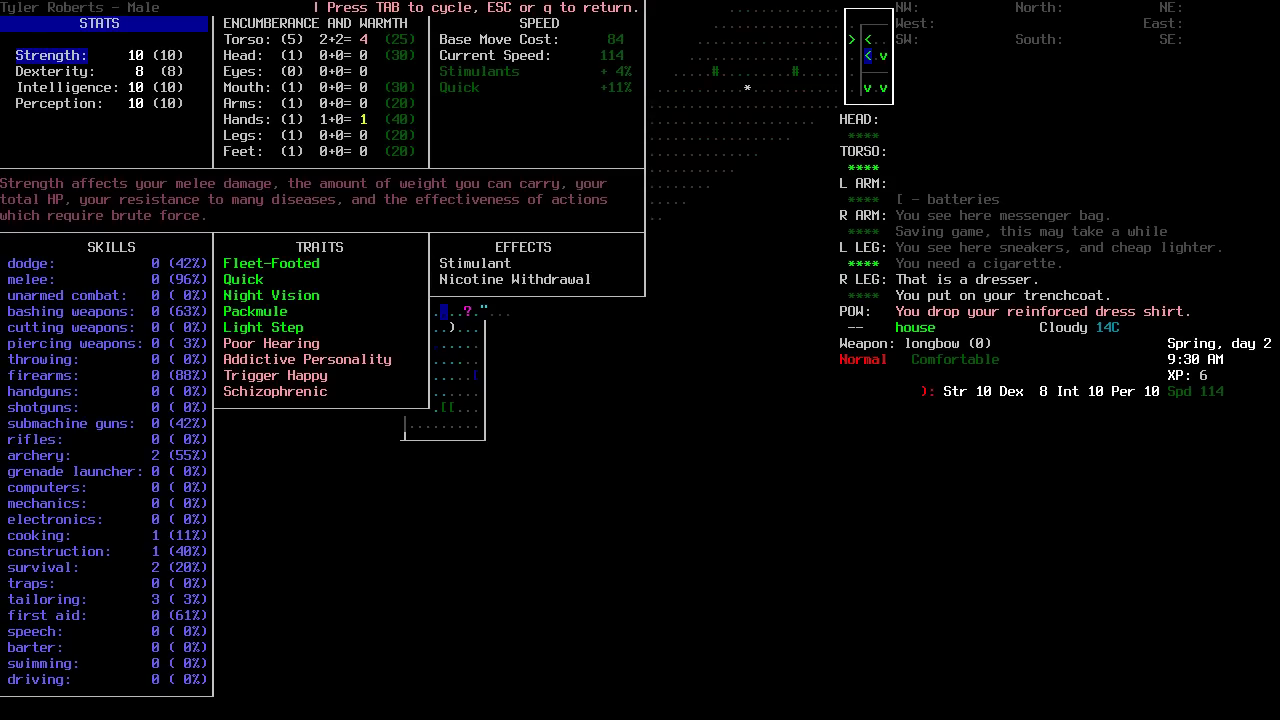
key("Escape")
Step north-east and back, then examine the dresser to list its clothes.
key("9")
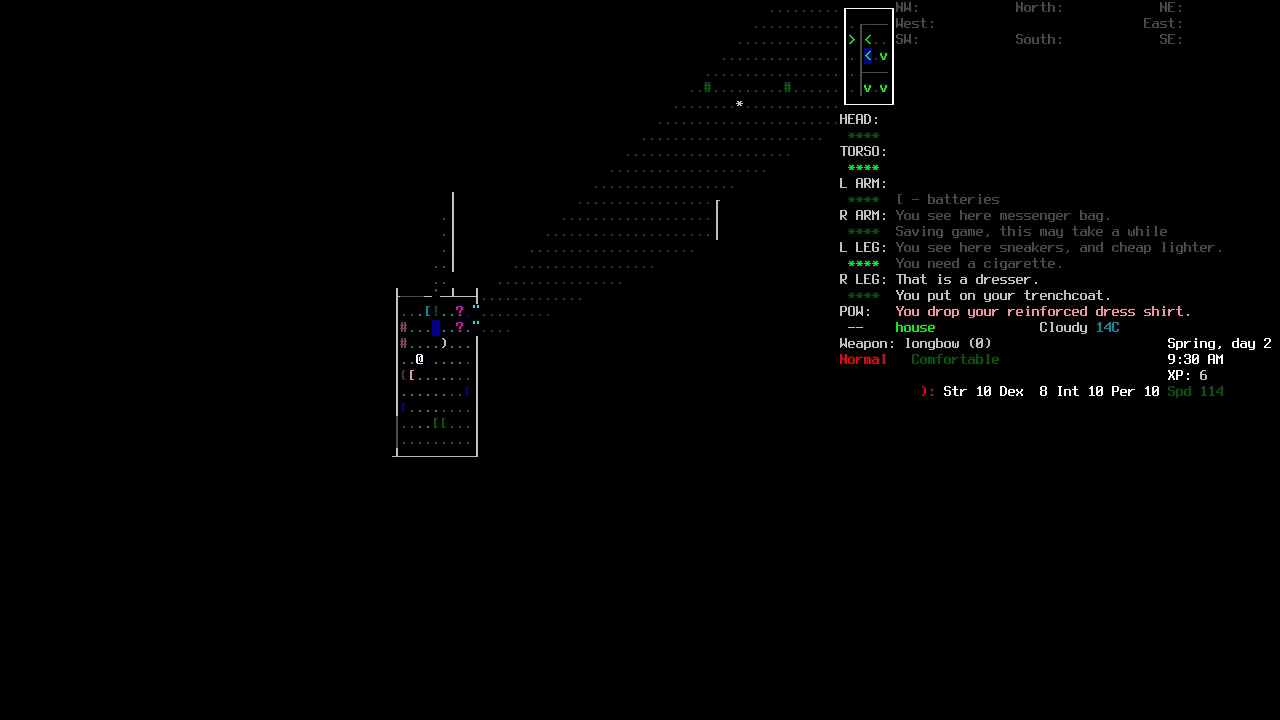
key("e")
key("5")
key("Escape")
key("4")
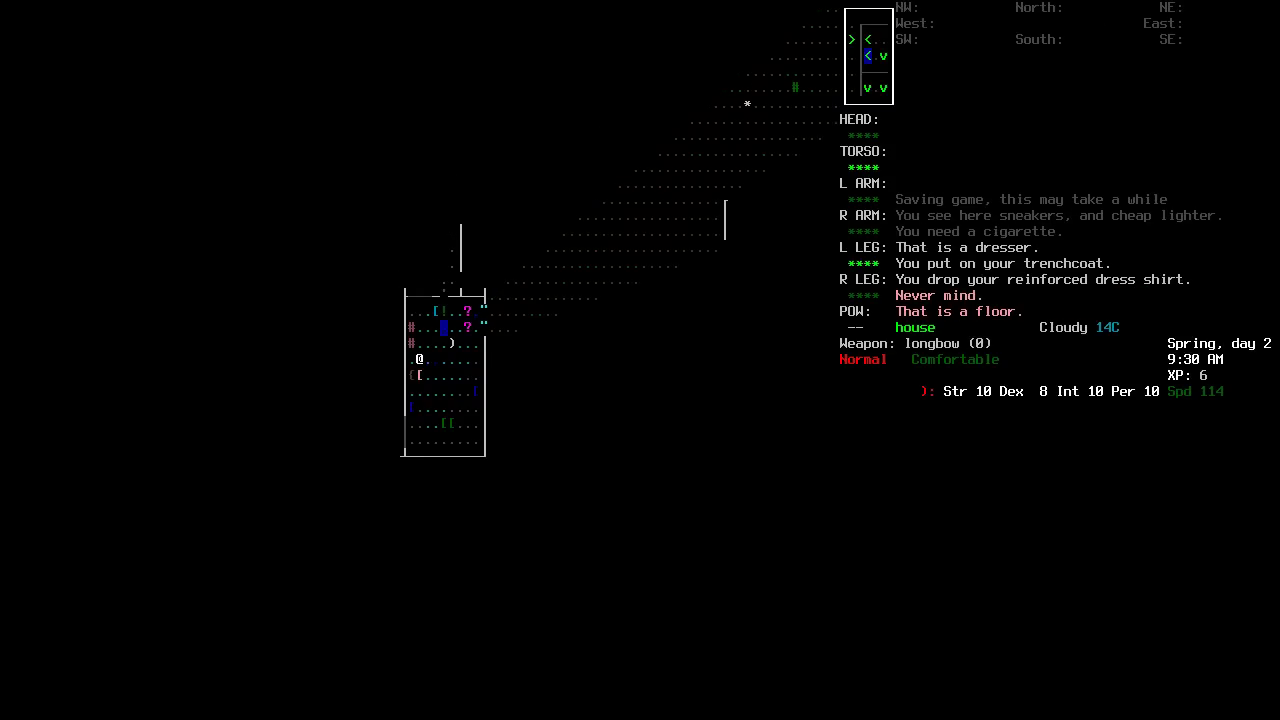
key("e")
key("4")
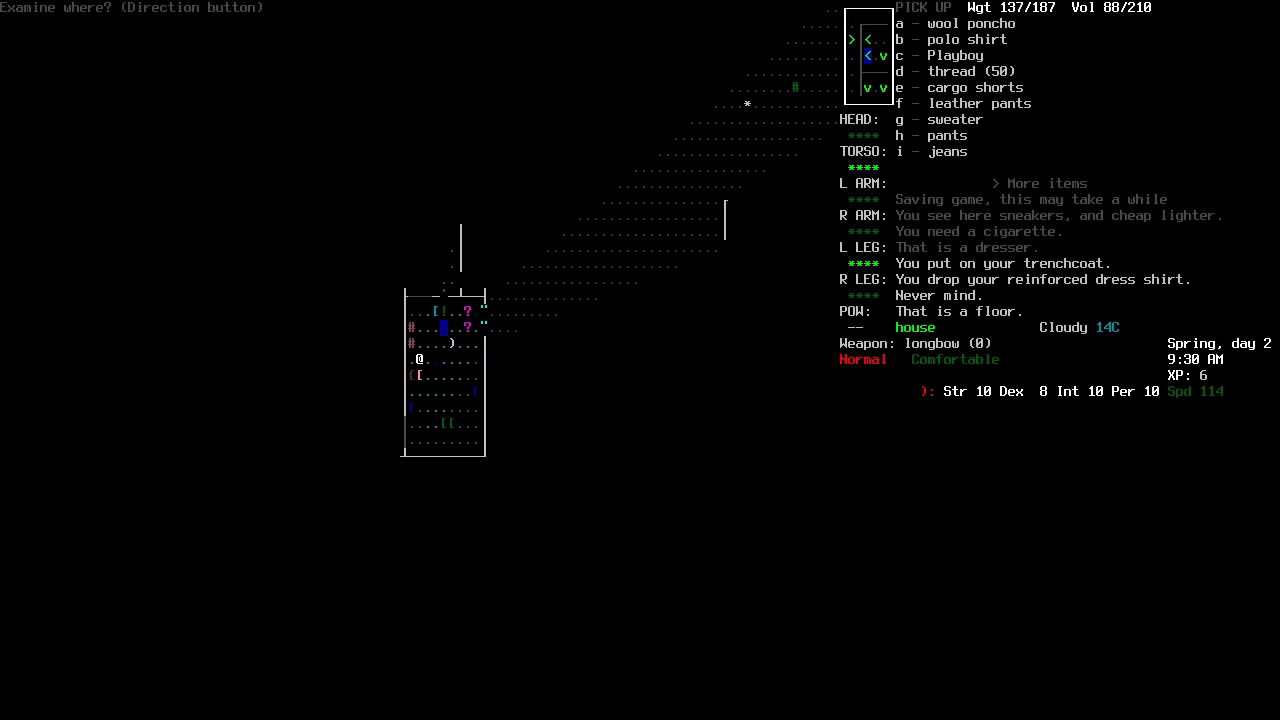
Mark two pairs of leather pants, the thread and a sewing kit in the dresser list and confirm.
key("f")
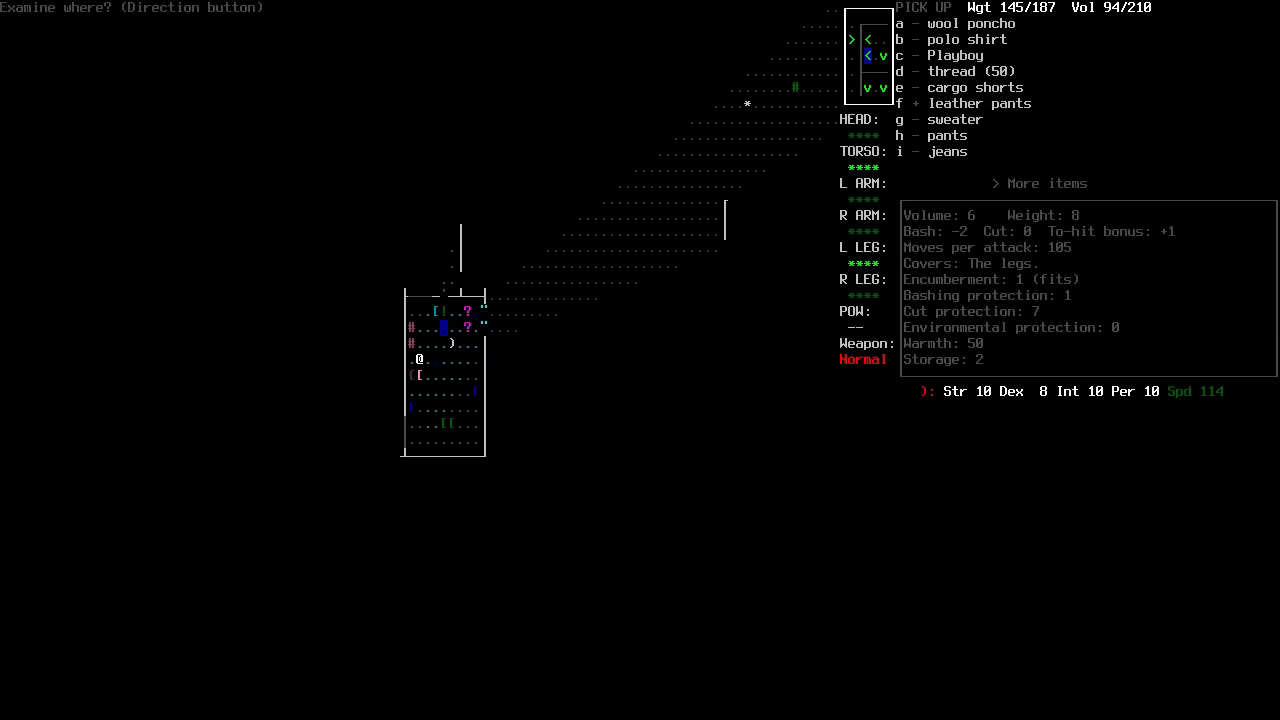
key("Up")
key("Up")
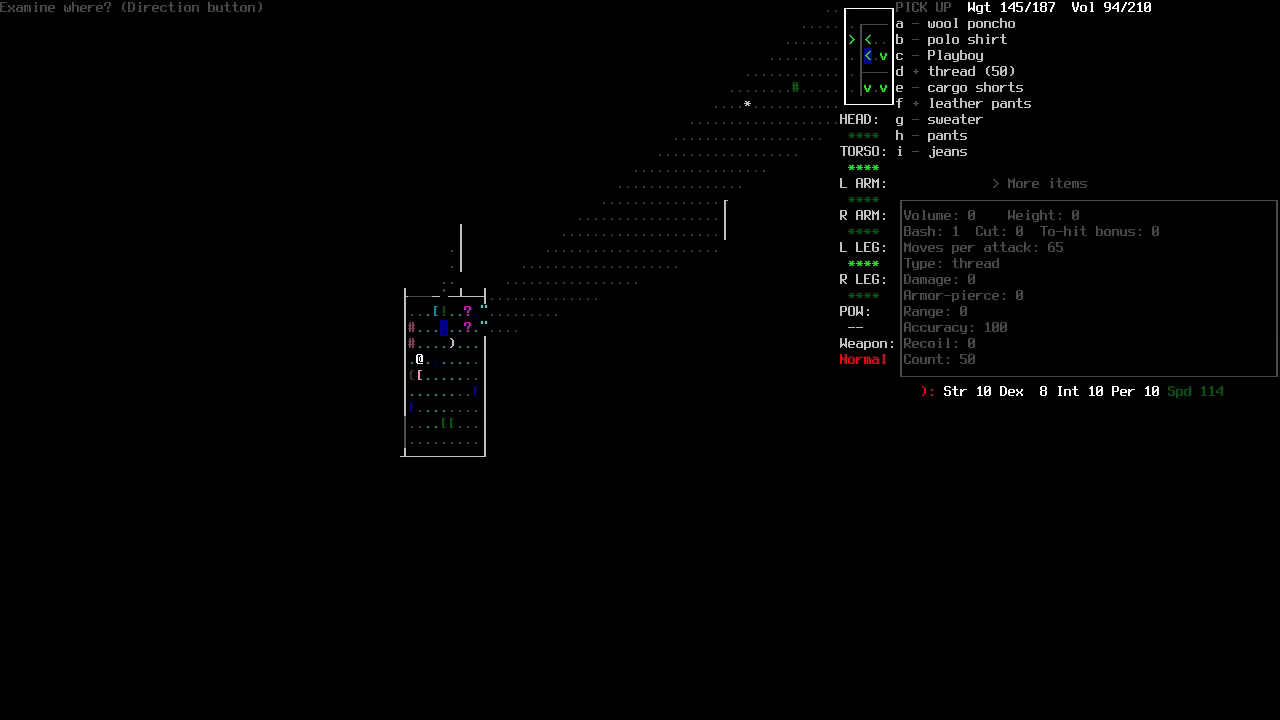
key("Right")
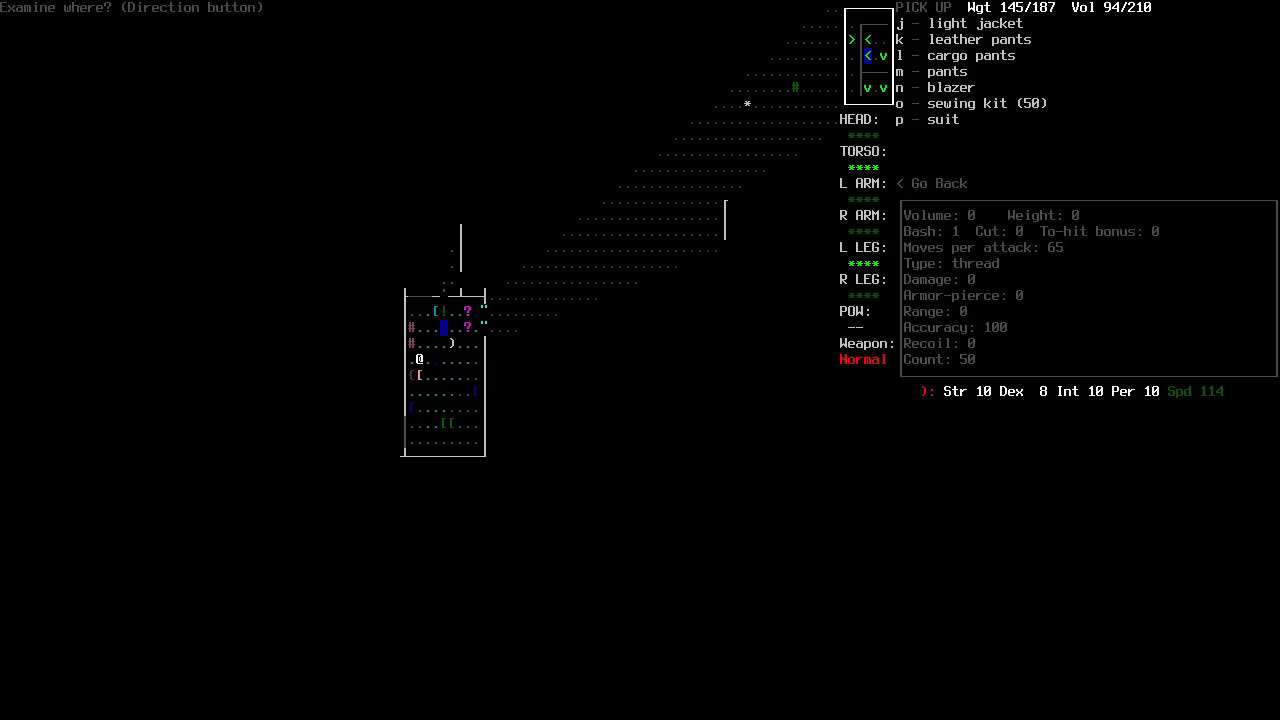
key("k")
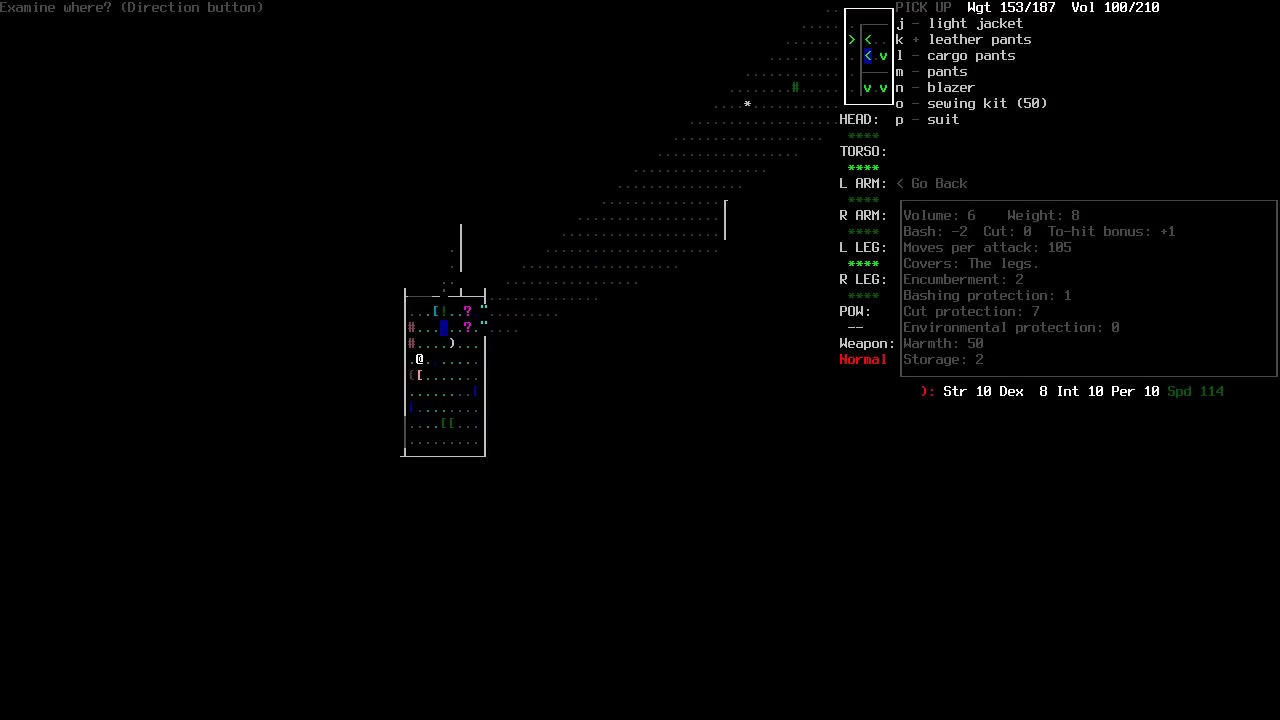
key("o")
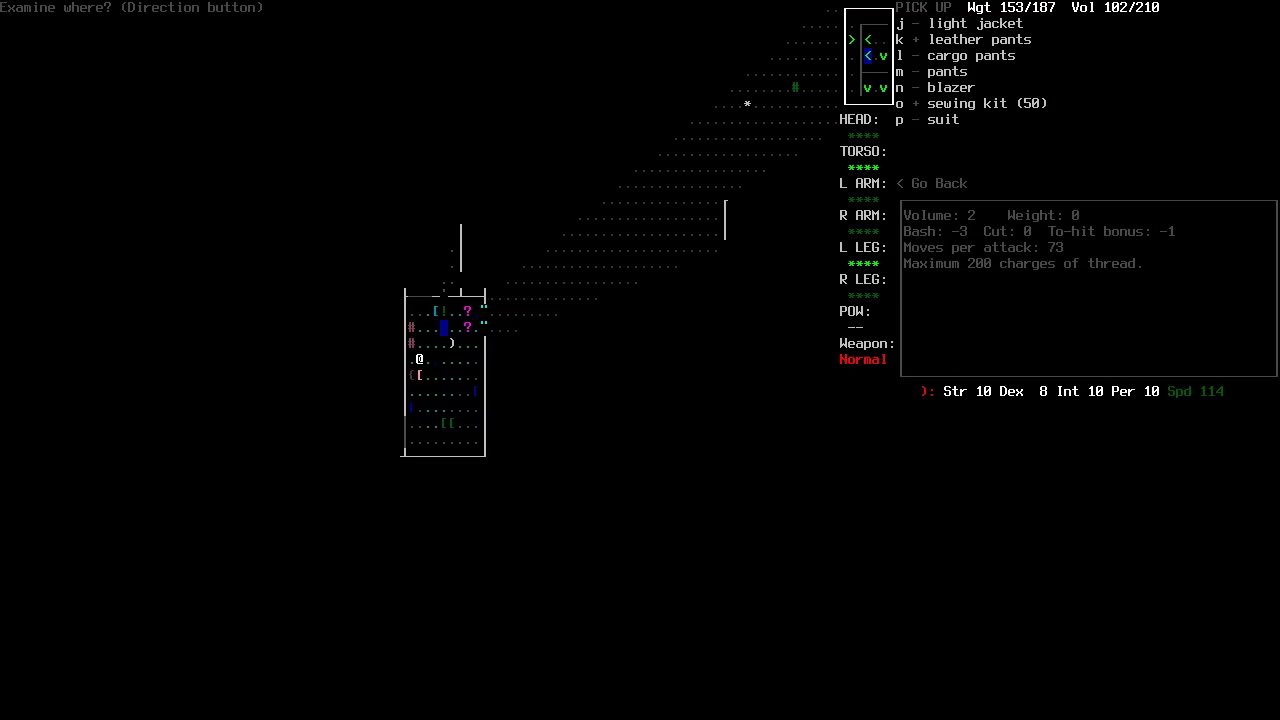
key("Return")
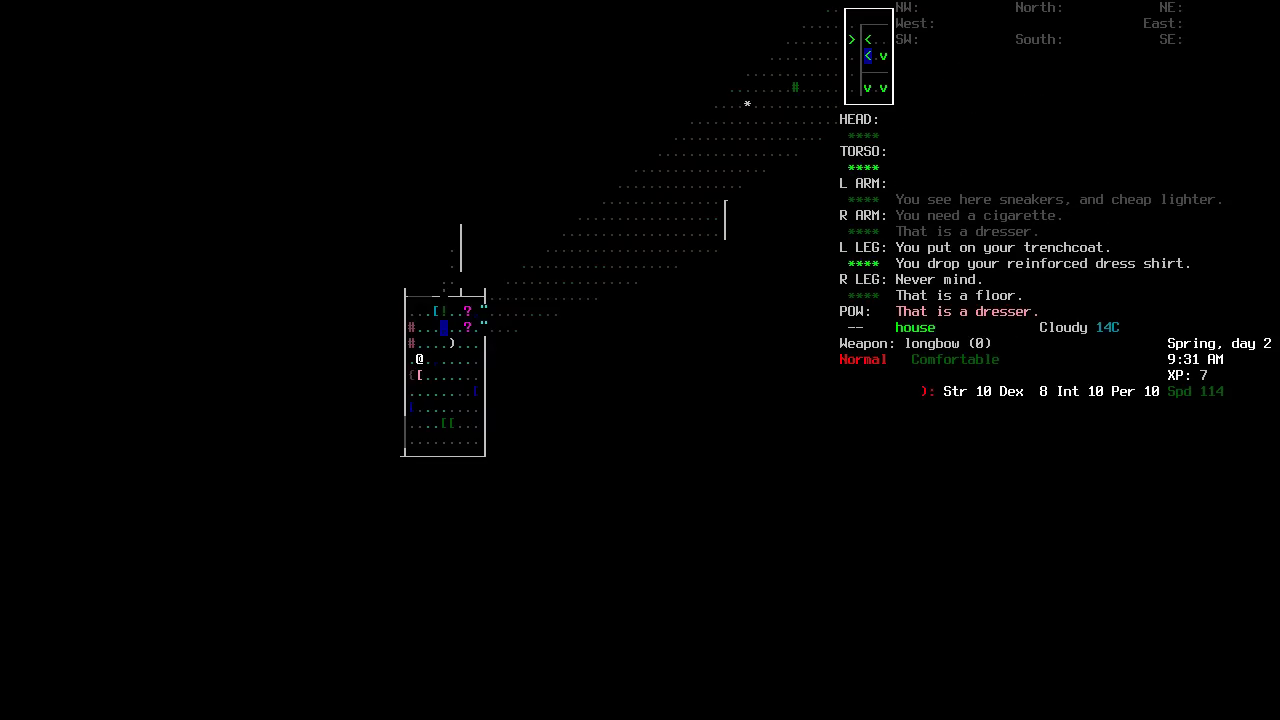
Unload sewing kit r's thread, drop the empty kit, then review both inventory pages.
key("i")
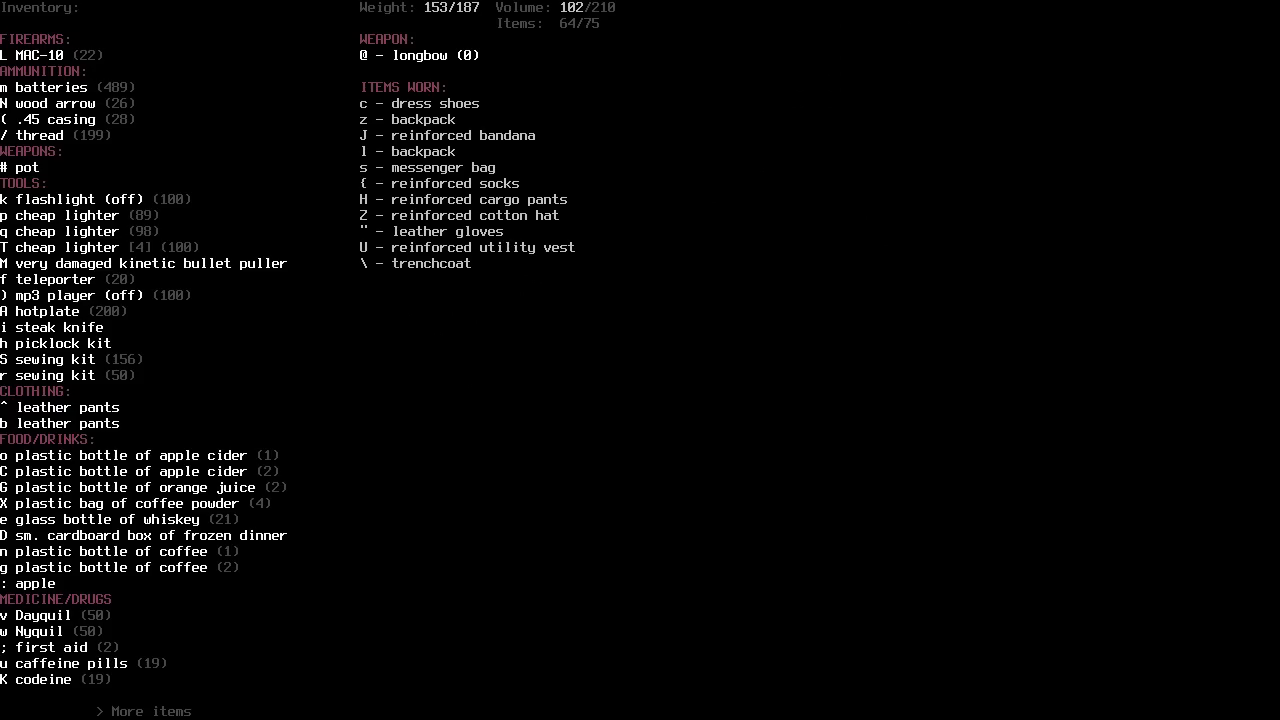
key("S")
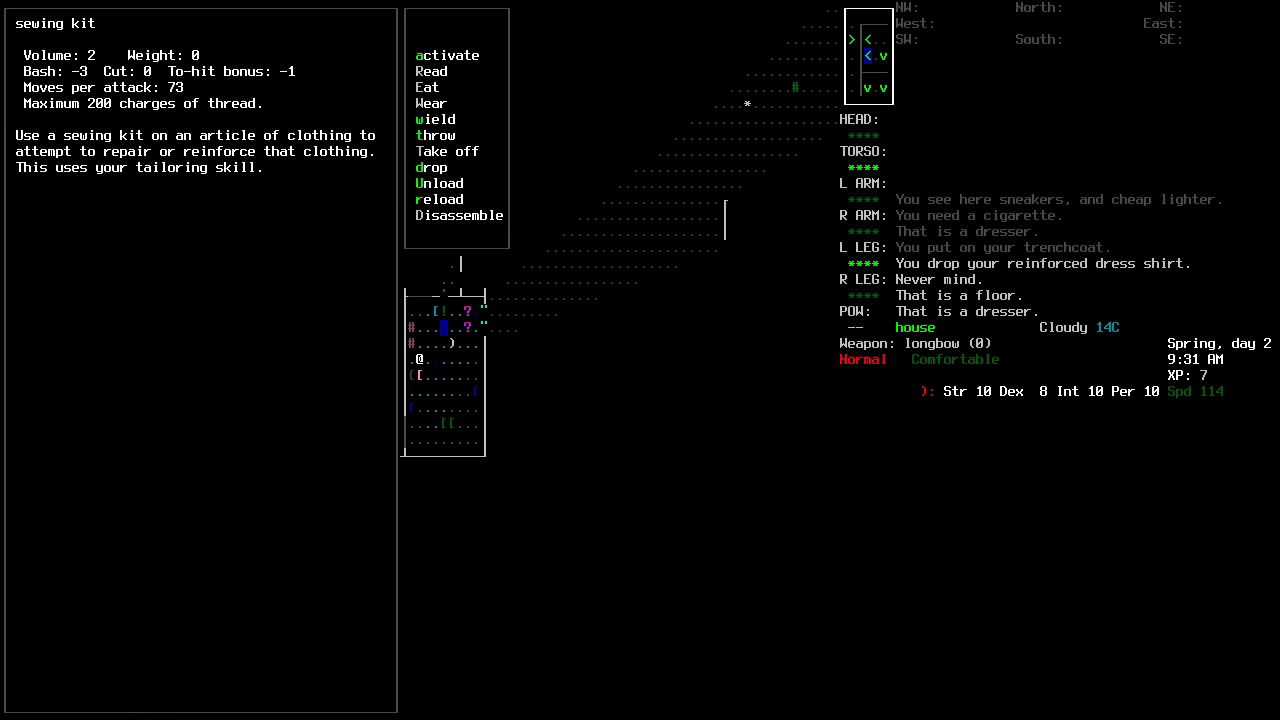
key("Escape")
key("D")
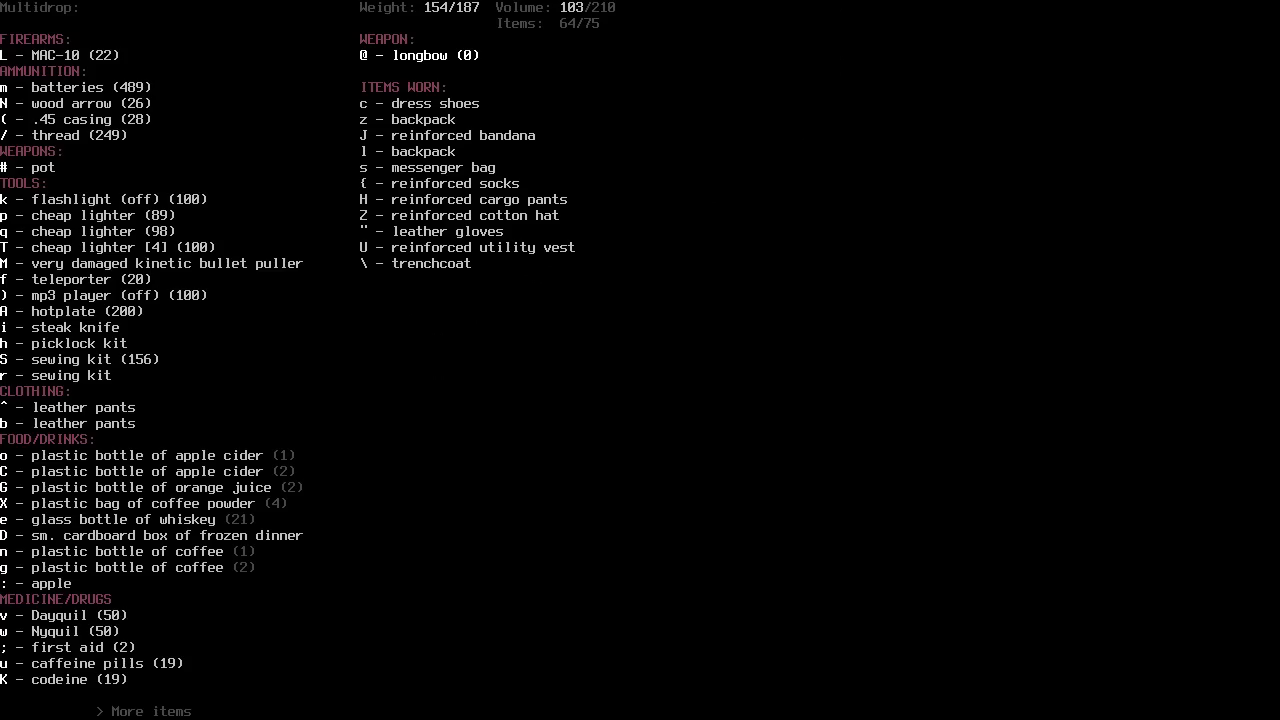
key("r")
key("Return")
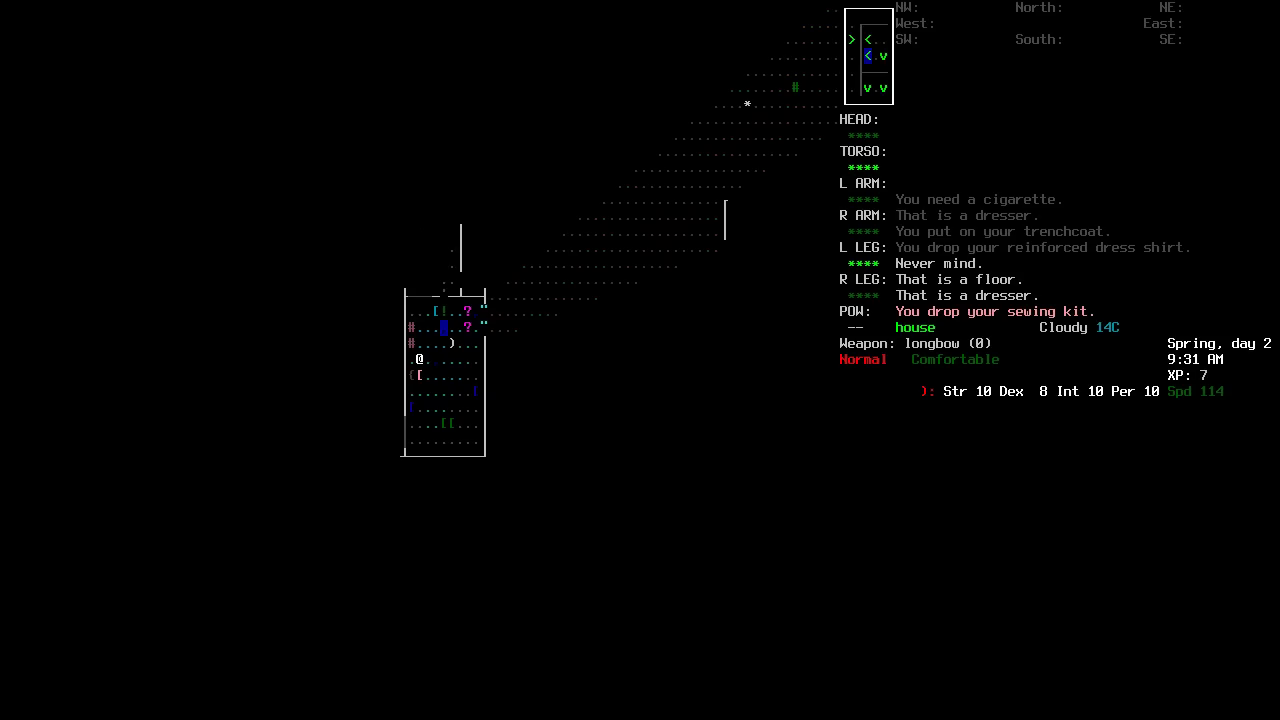
key("i")
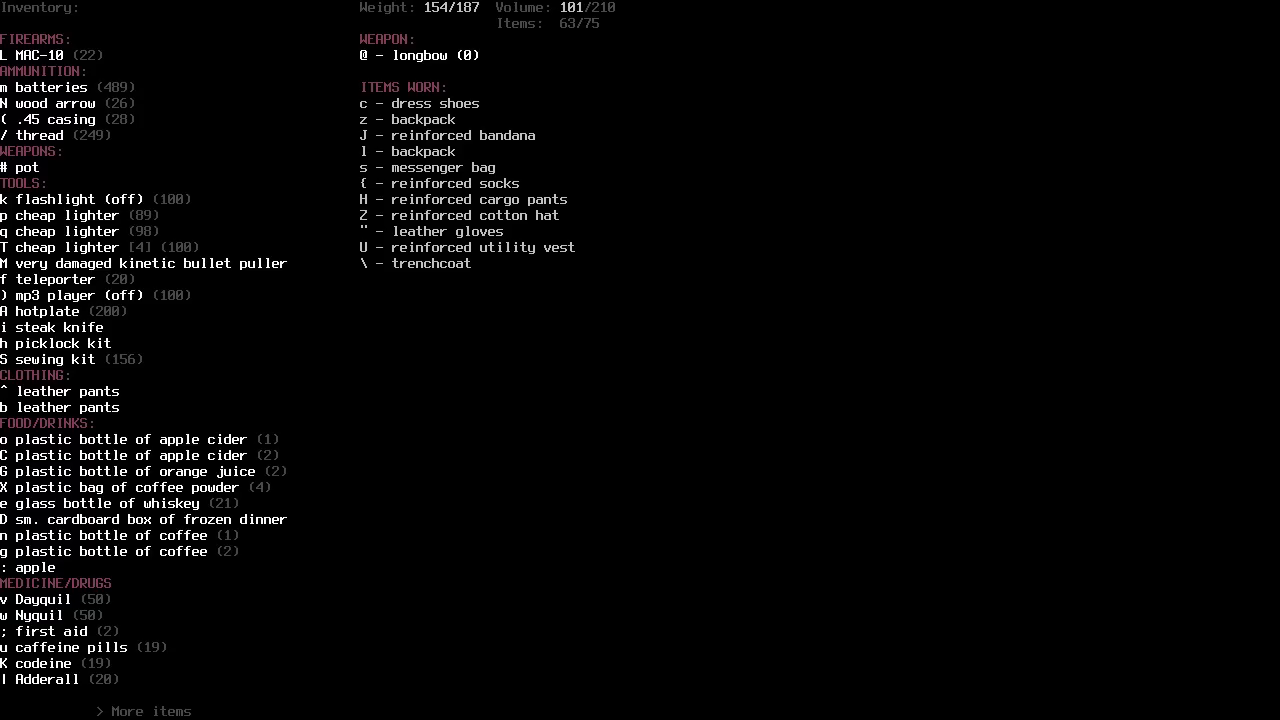
key("greater")
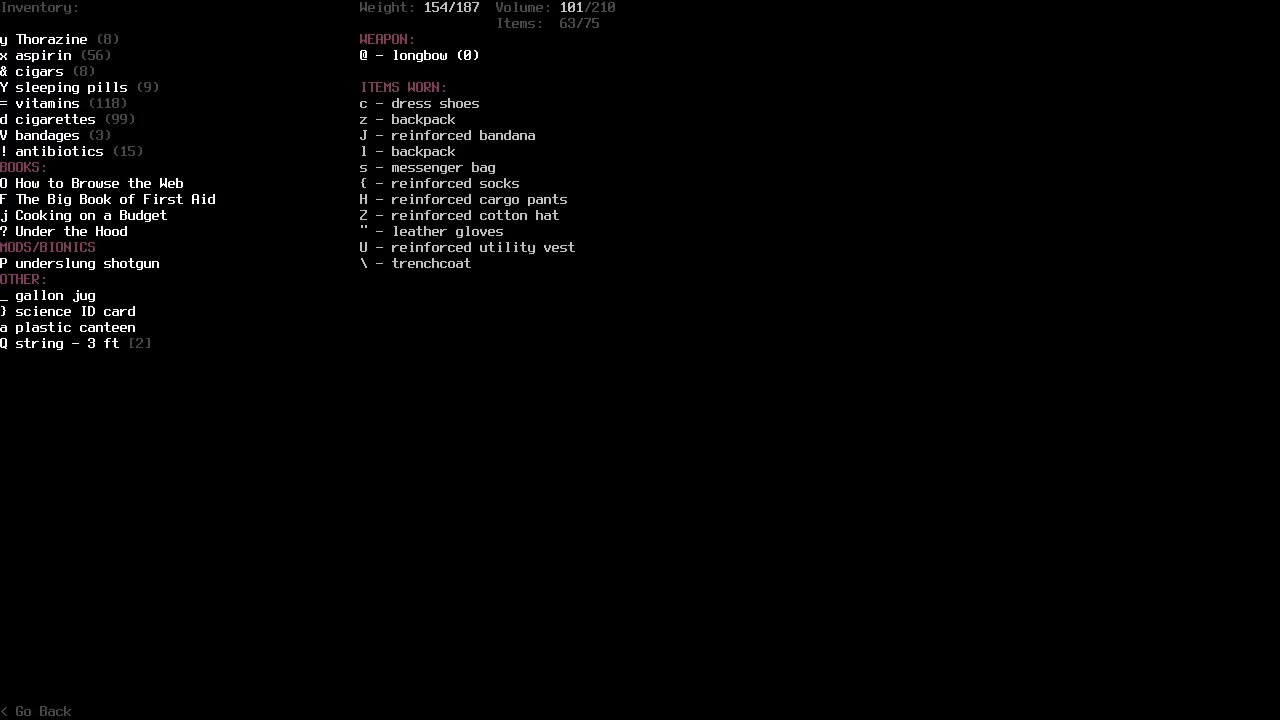
key("Escape")
key("a")
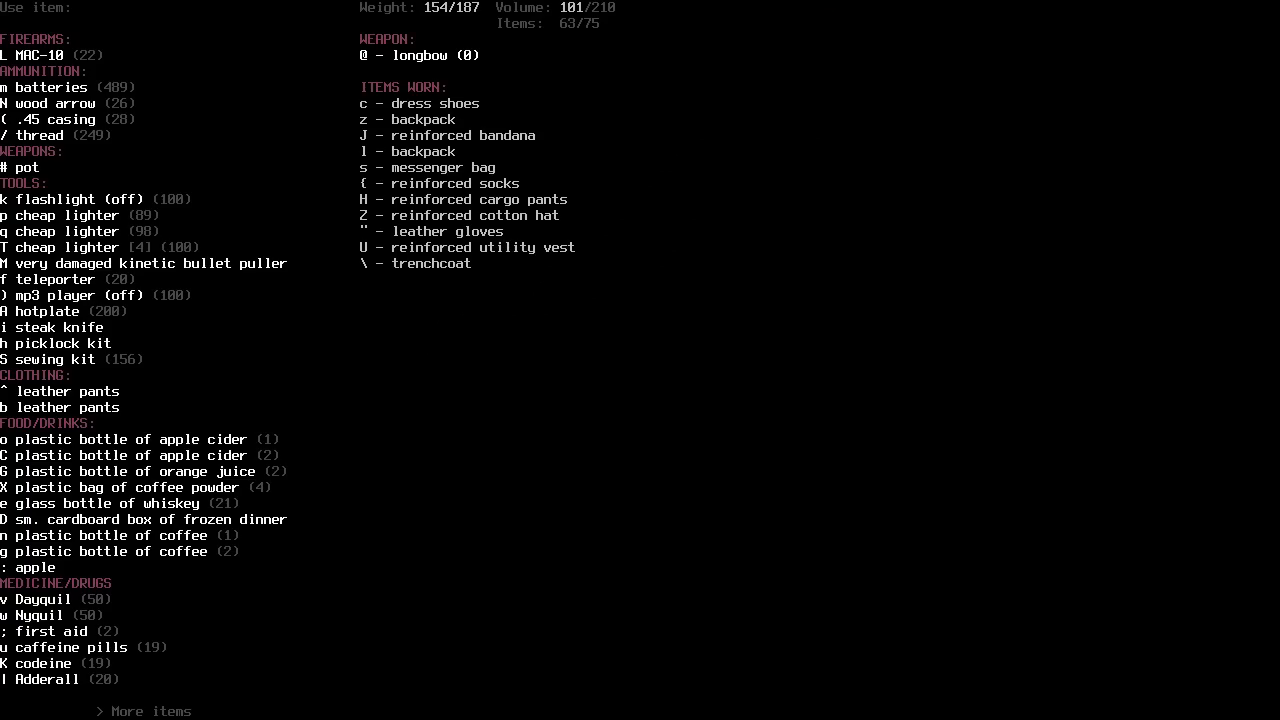
Cut the first pair of leather pants into leather with the steak knife.
key("i")
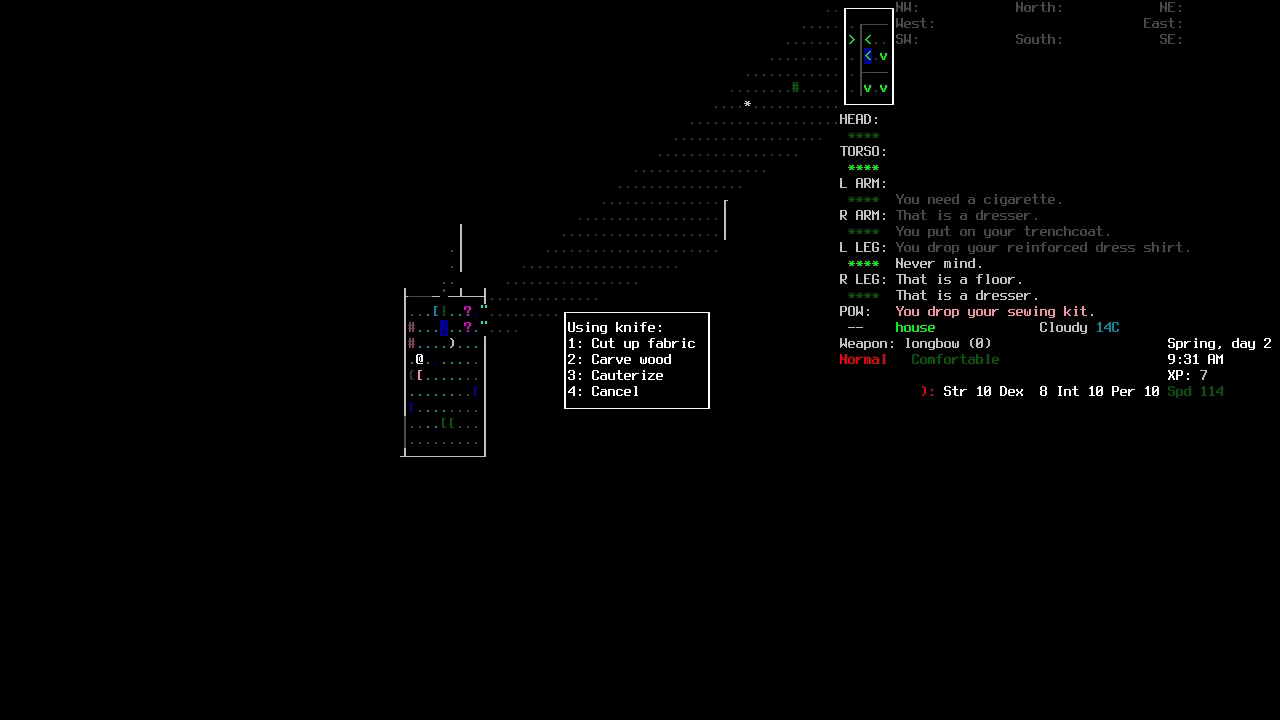
key("1")
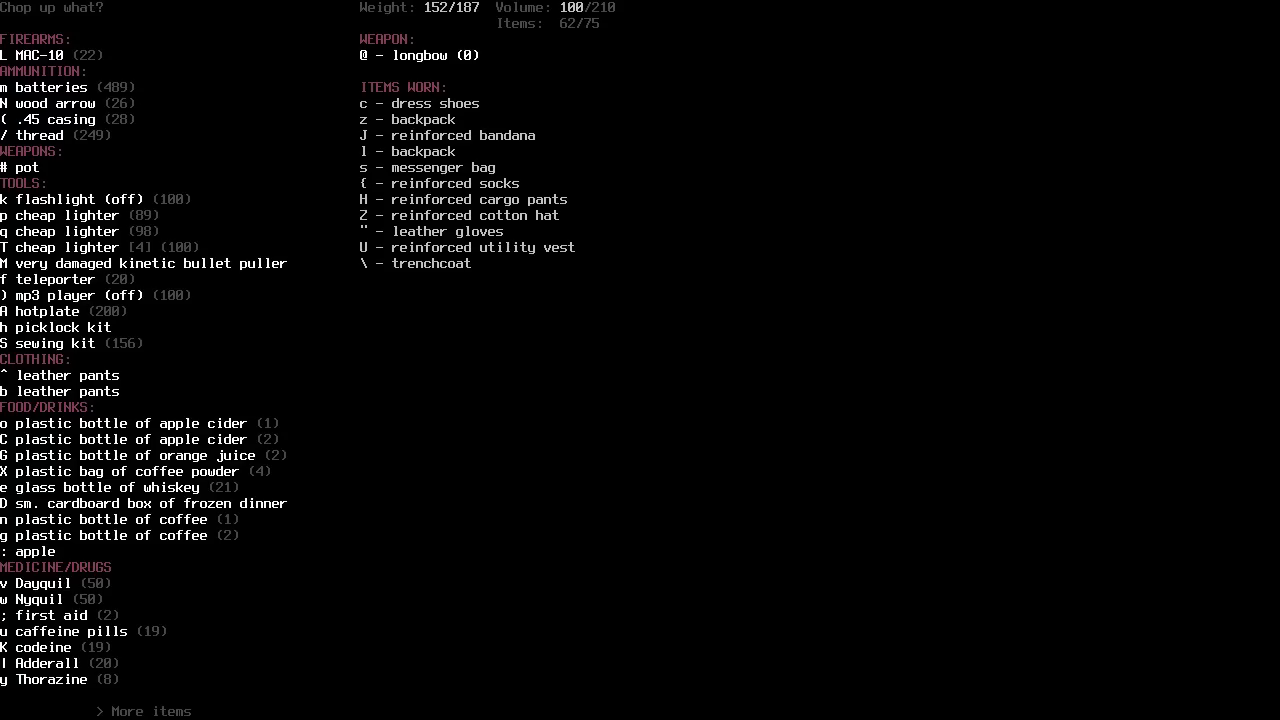
key("b")
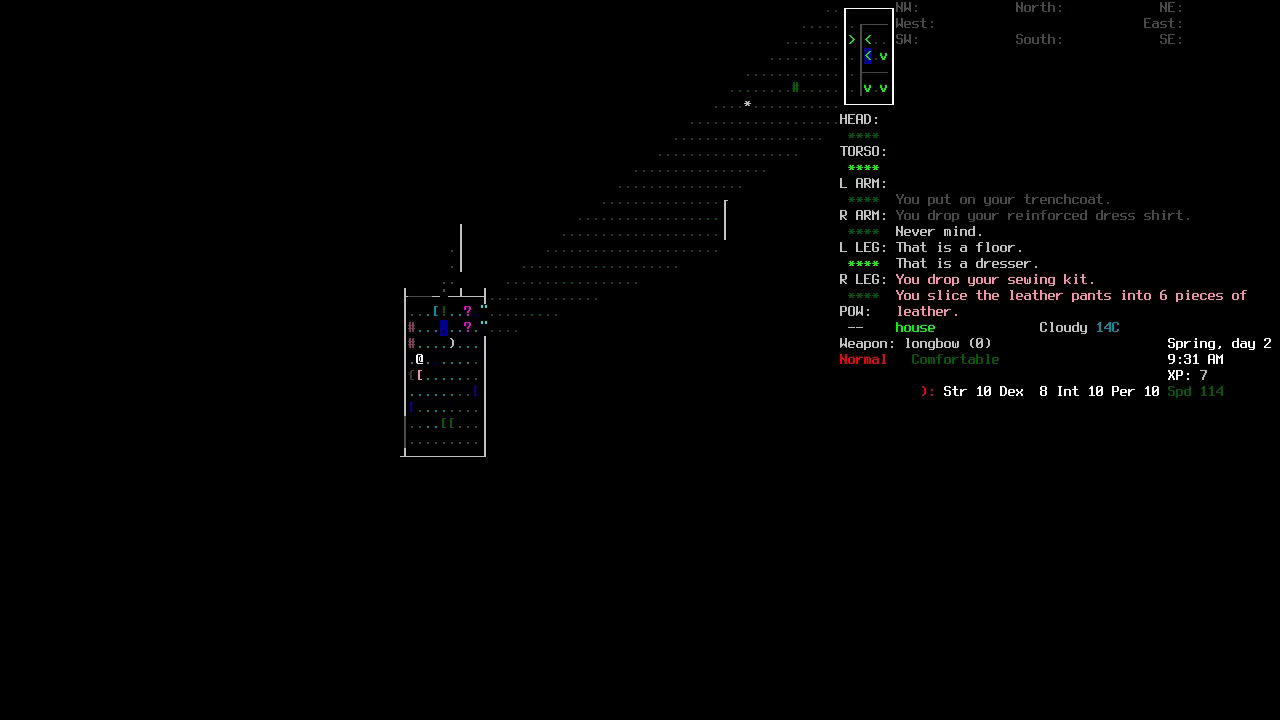
Cut up the second pair too and confirm the leather patches on inventory page two.
key("a")
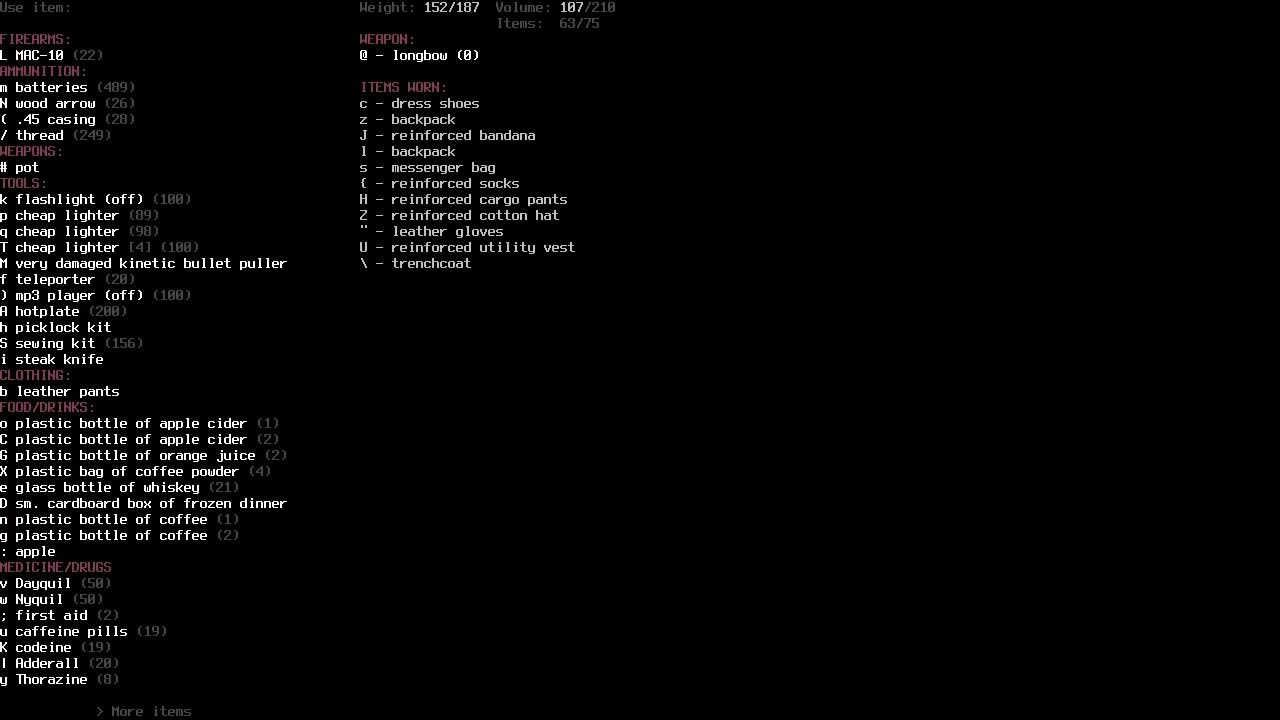
key("i")
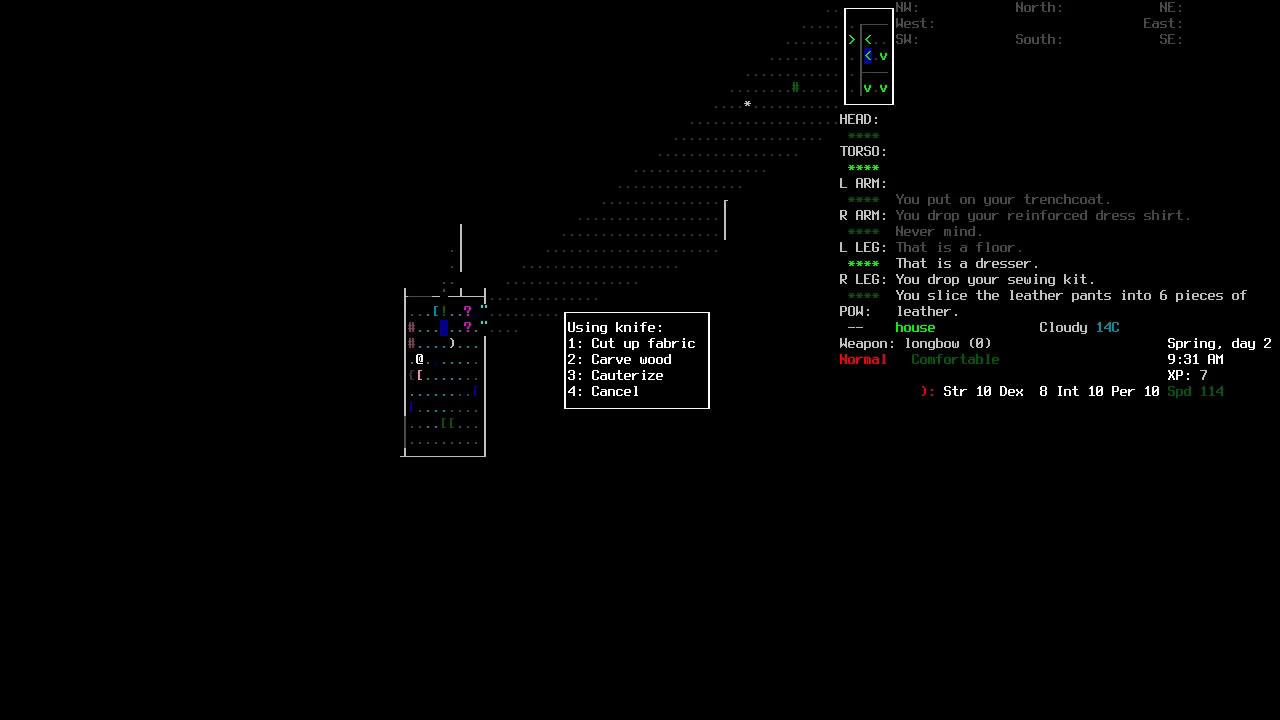
key("1")
key("m")
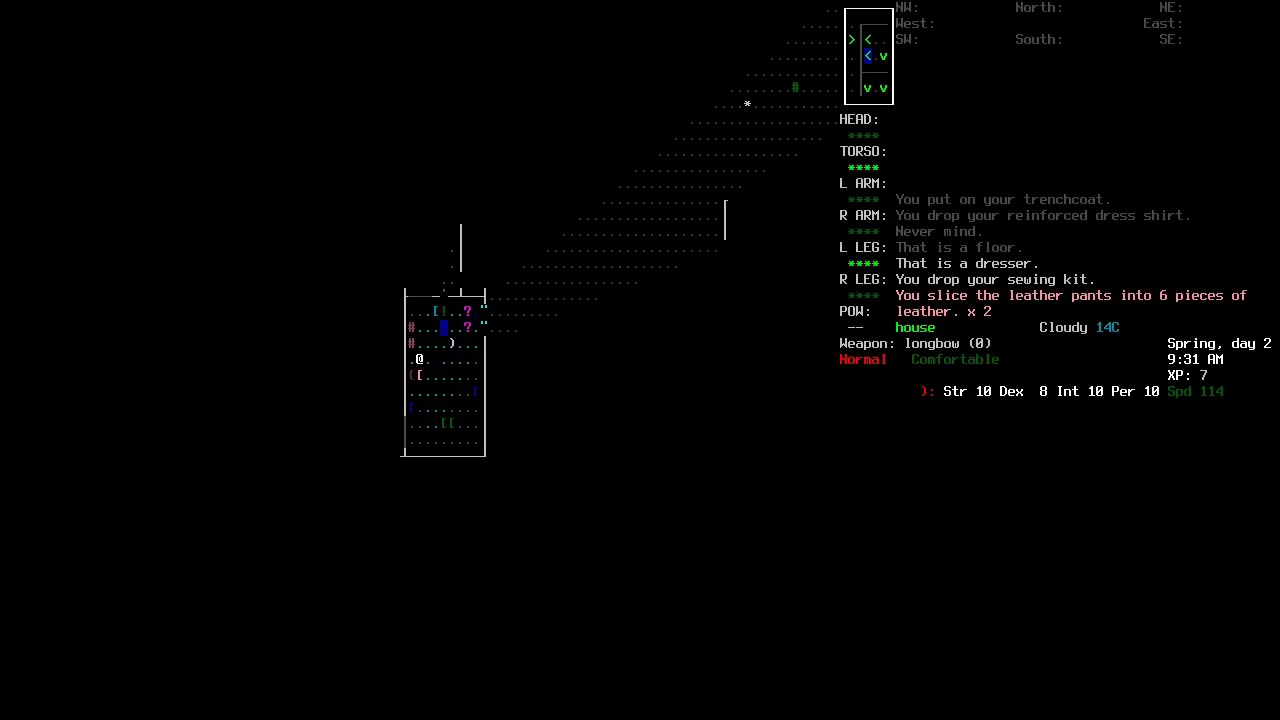
key("i")
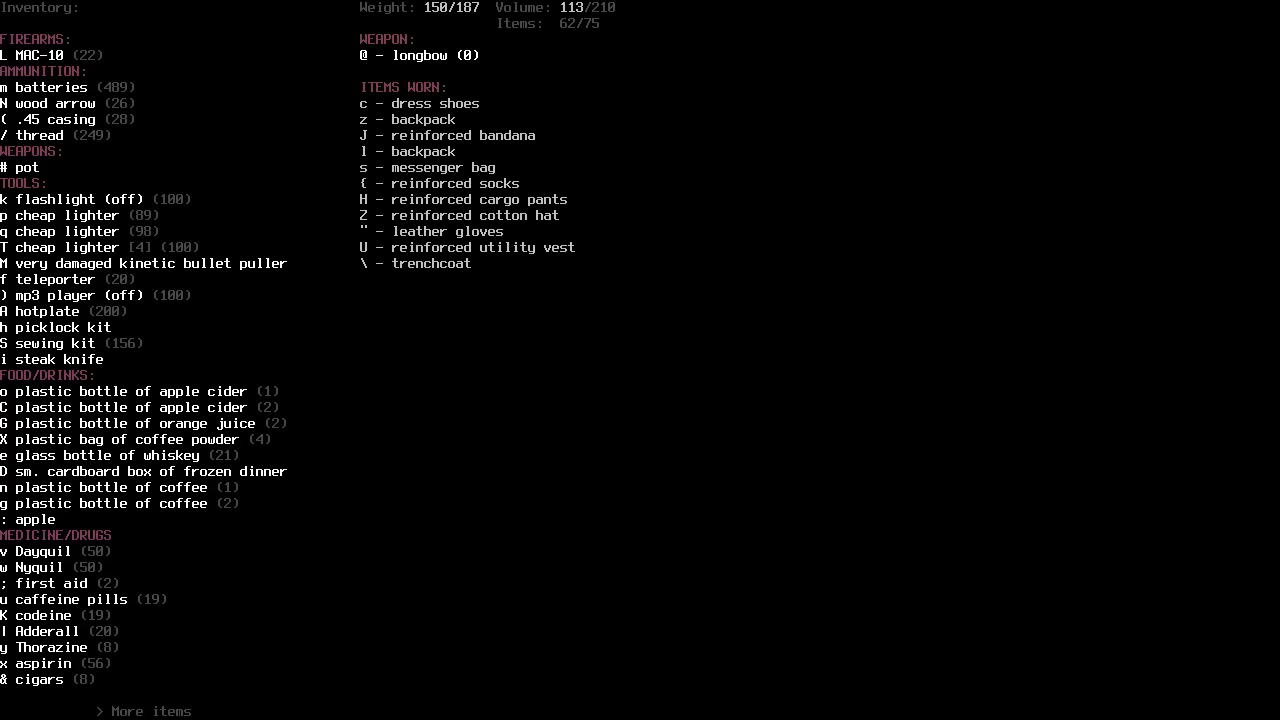
key("Right")
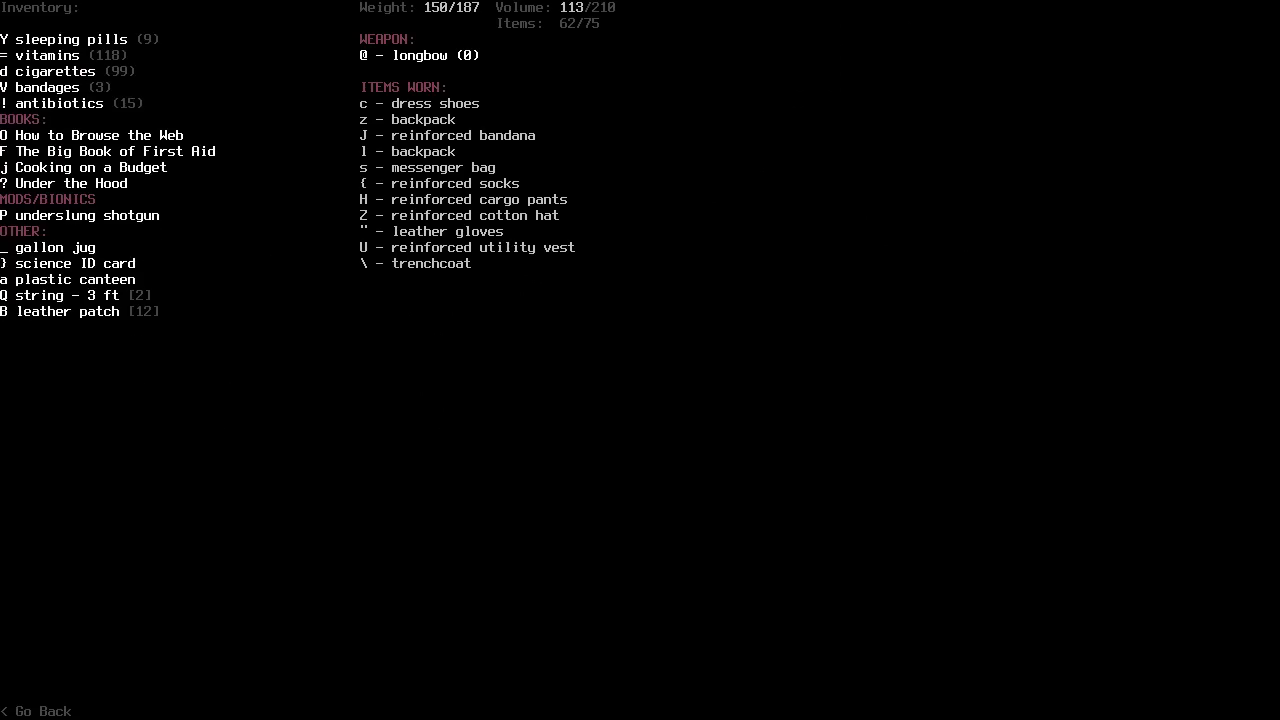
key("Escape")
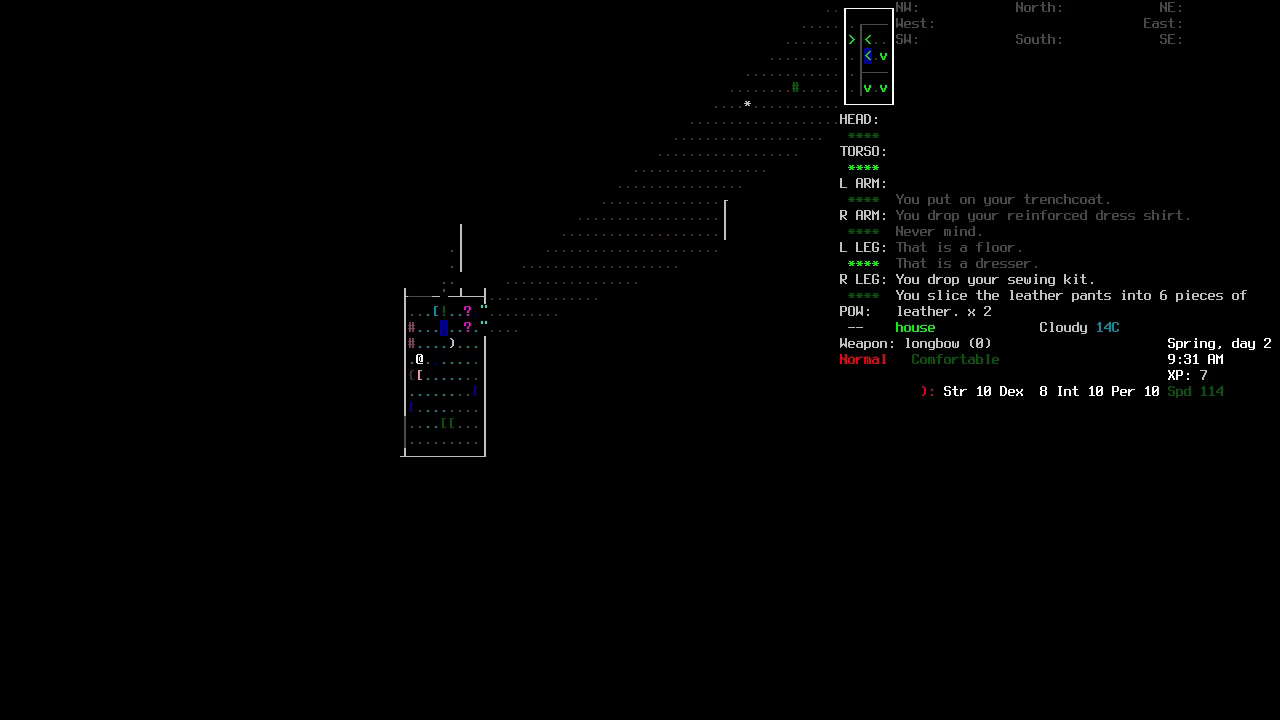
Browse the MISC crafting recipes, comparing both shelter kit recipes with the waterskin and spike.
key("&")
key("Left")
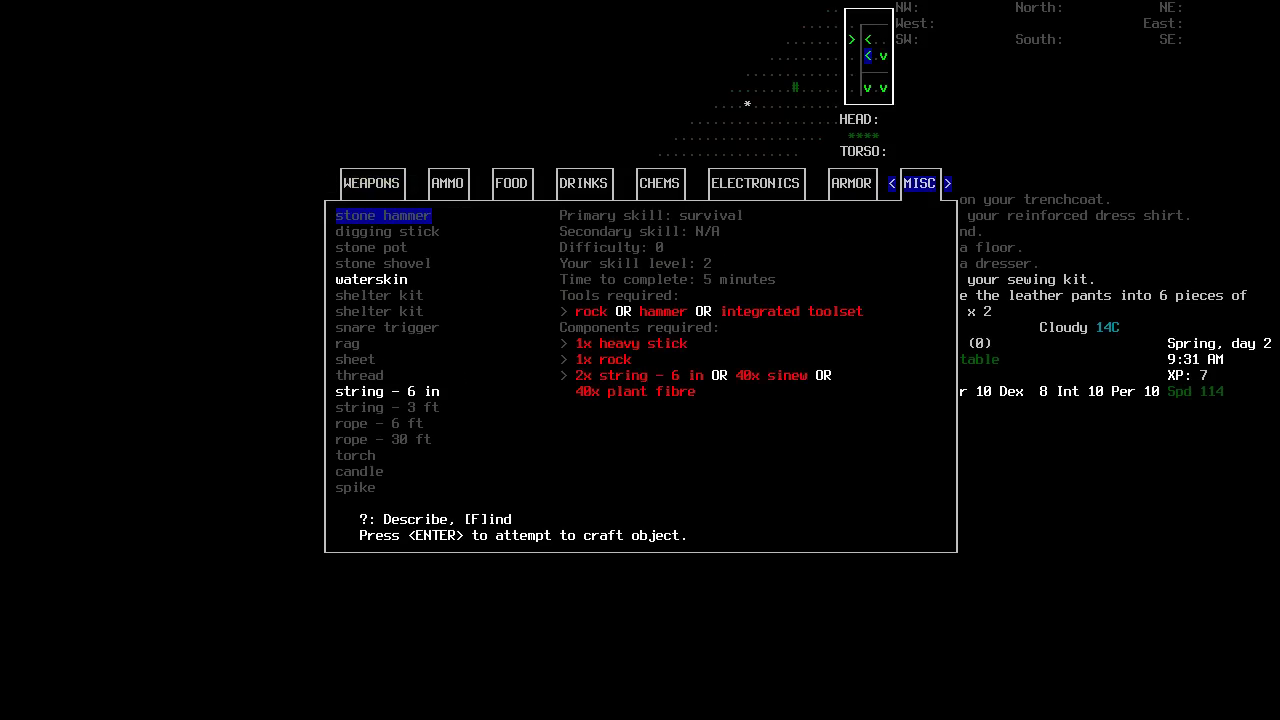
key("Down")
key("Down")
key("Down")
key("Down")
key("Down")
key("Down")
key("Up")
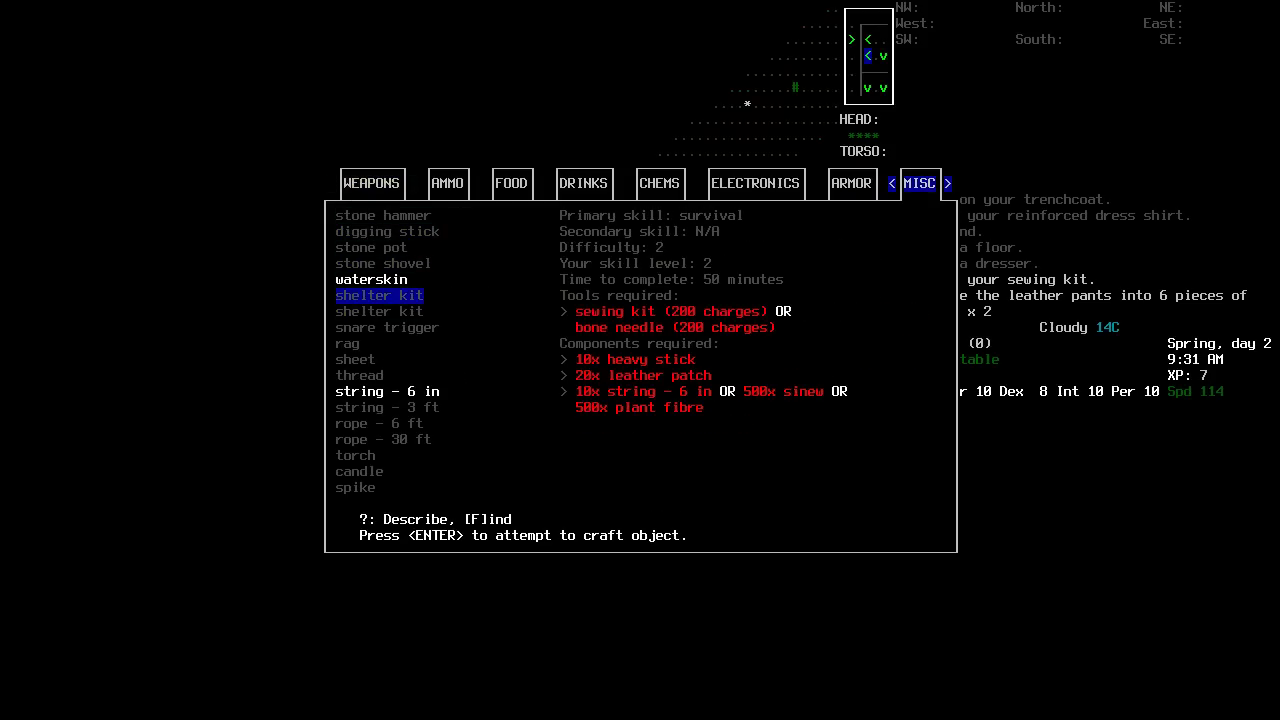
key("Up")
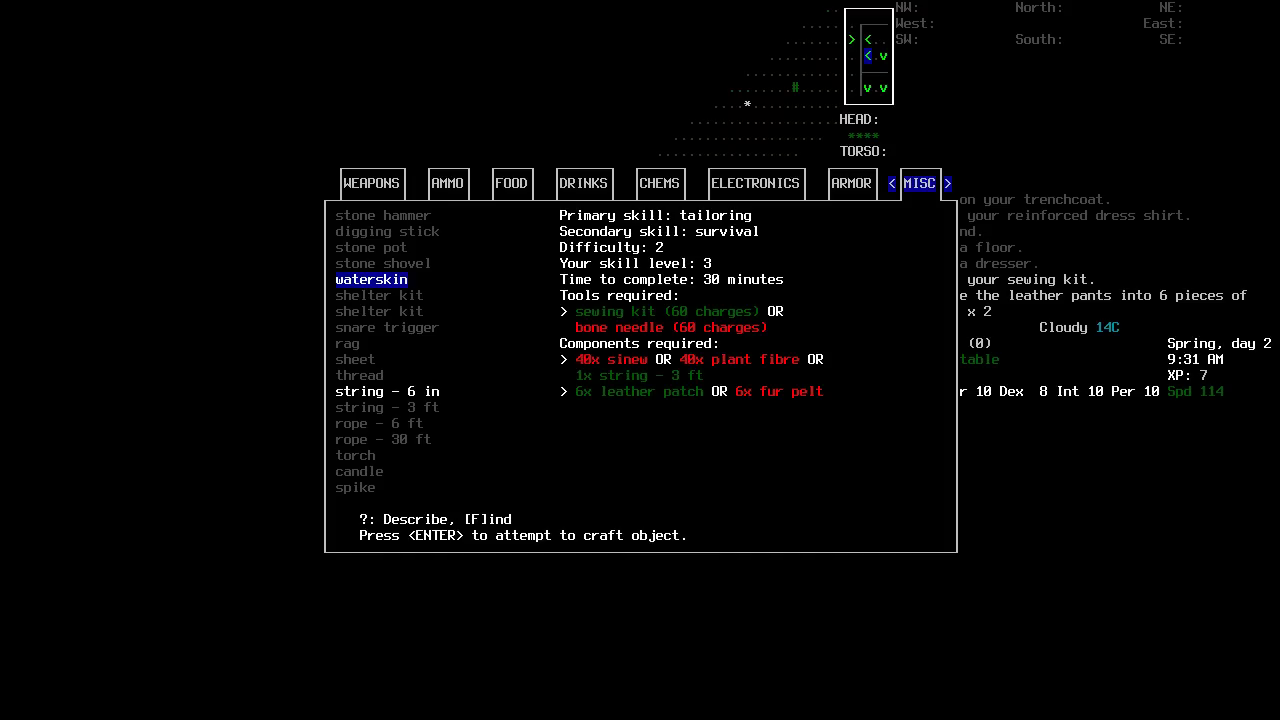
key("Down")
key("Down")
key("Down")
key("Down")
key("Down")
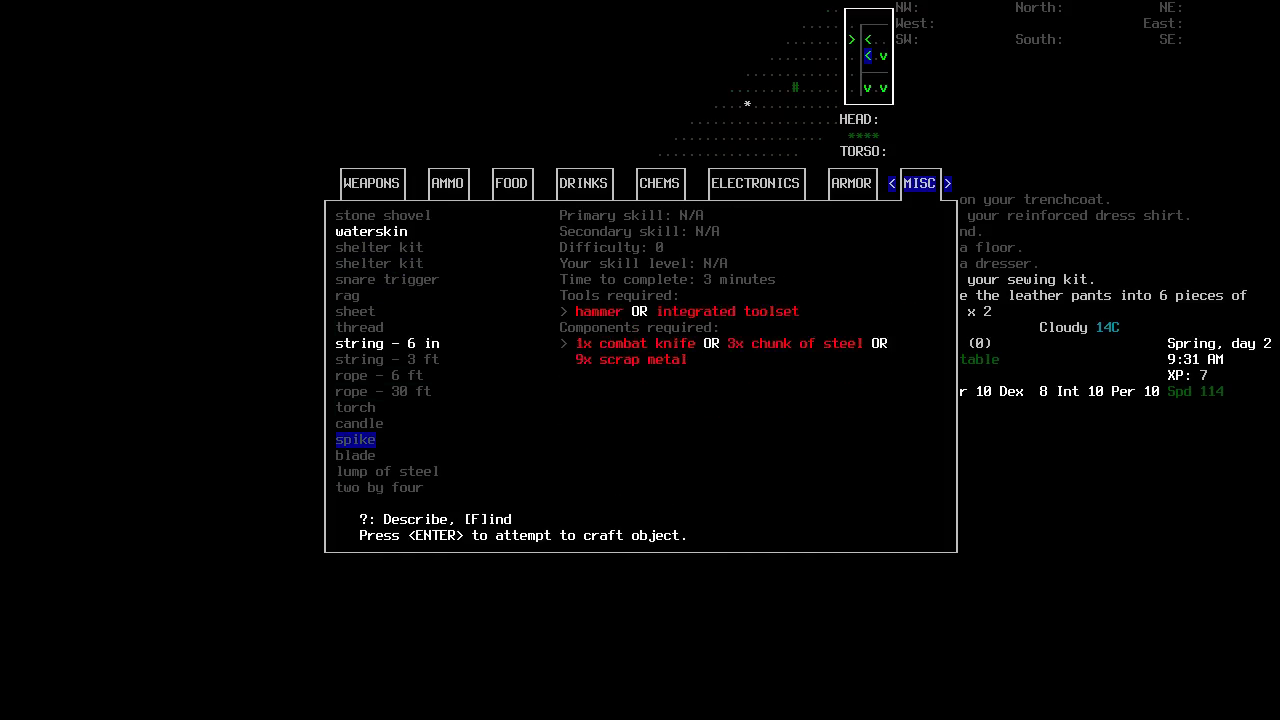
key("Down")
key("Down")
key("Down")
key("Up")
key("Up")
key("Up")
key("Up")
key("Up")
key("Up")
key("Up")
key("Up")
key("Up")
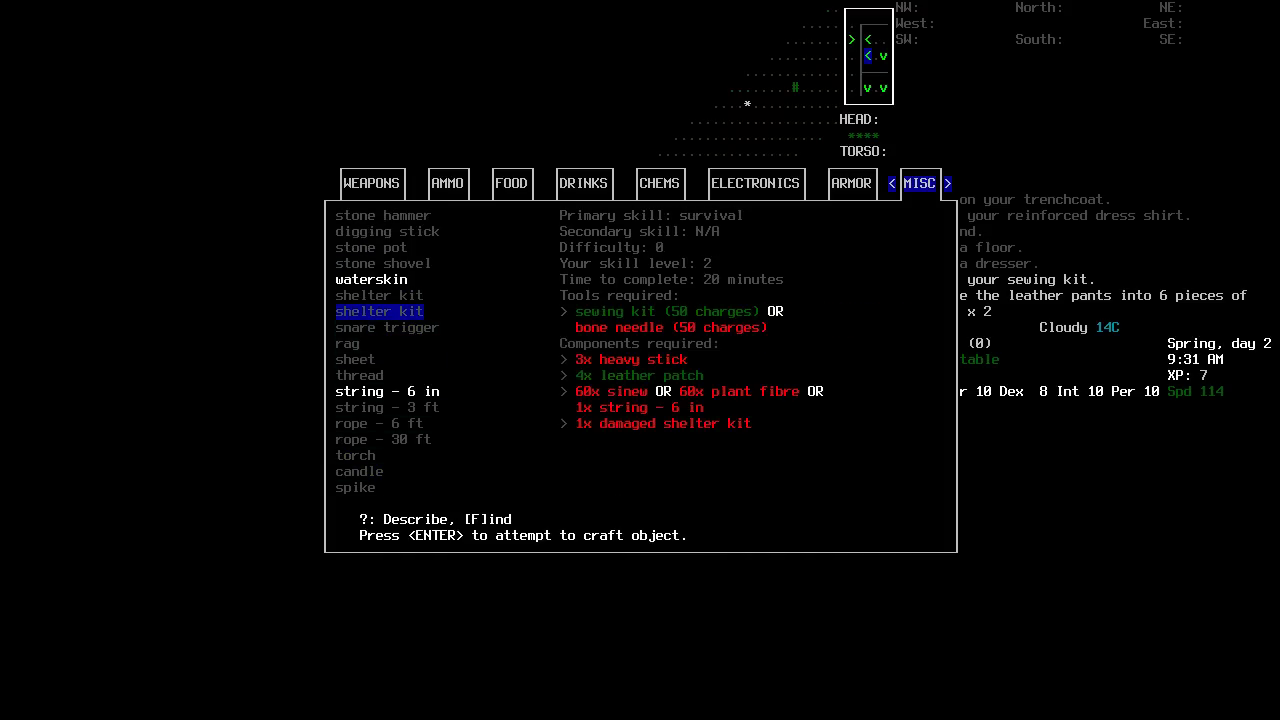
key("Up")
key("Up")
key("Up")
key("Down")
key("Down")
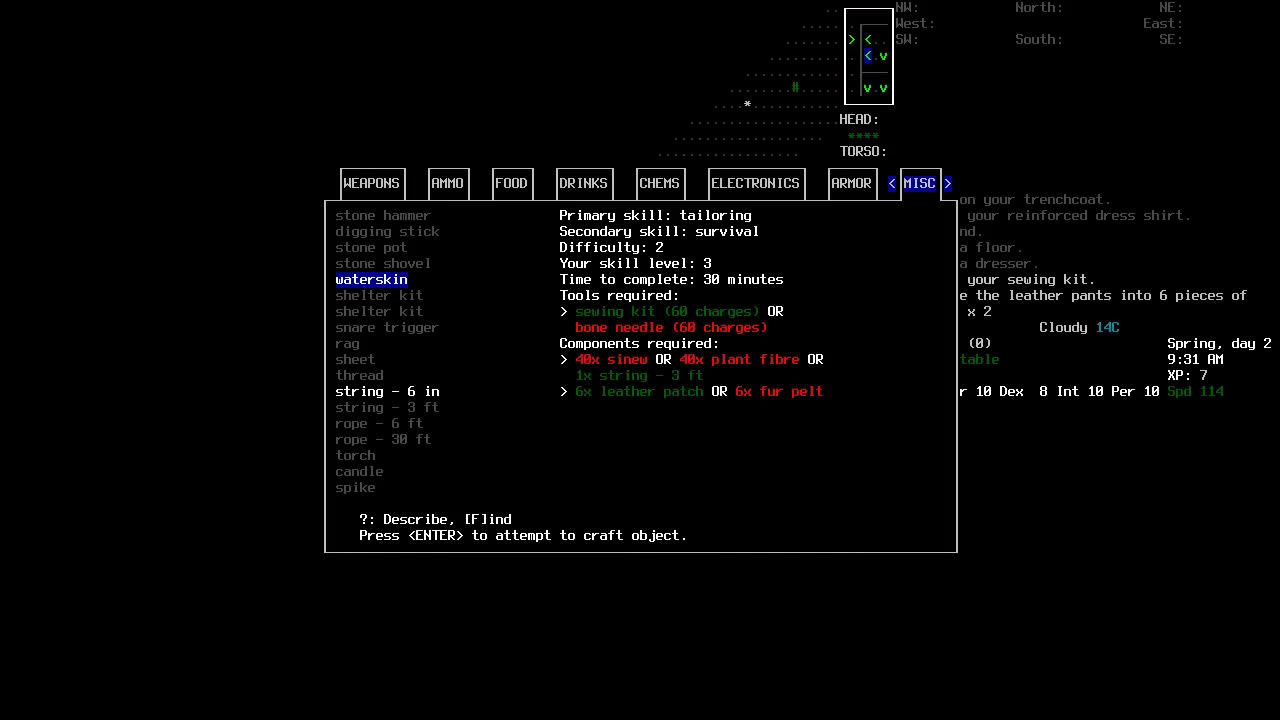
key("Down")
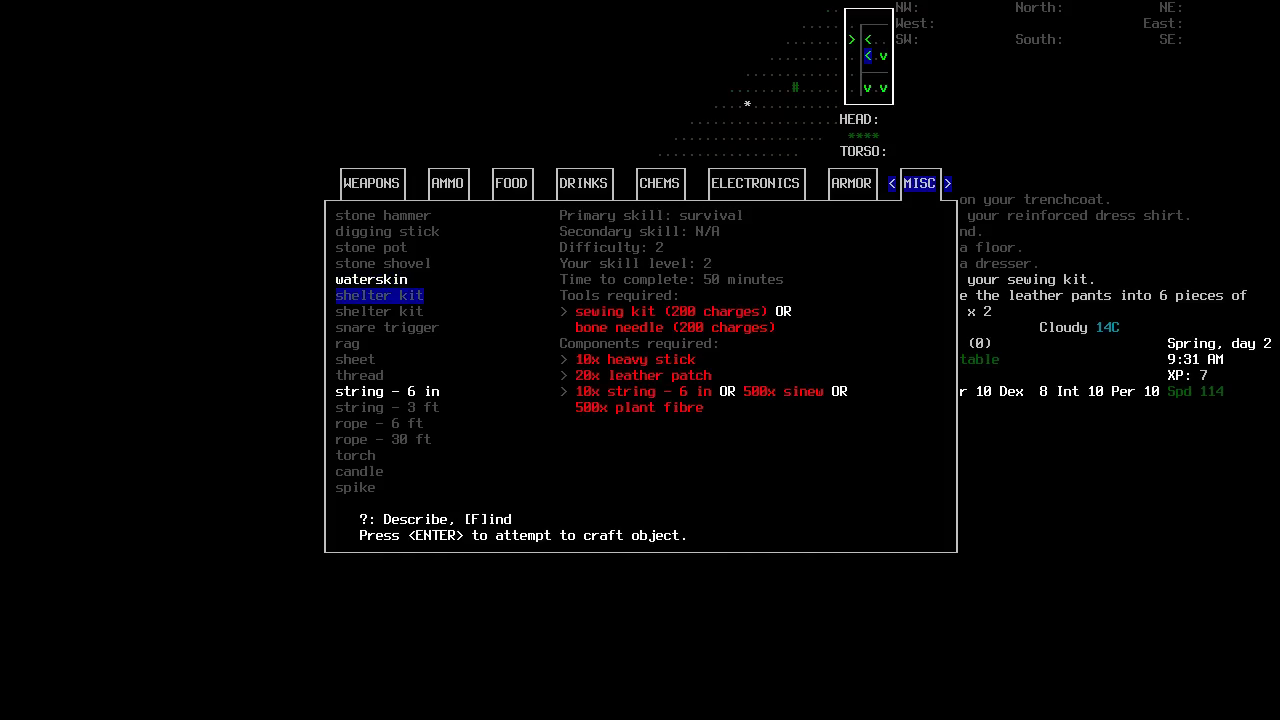
key("Escape")
Walk north through the house rooms to the bathroom and grab the first aid kit.
key("Up")
key("Up")
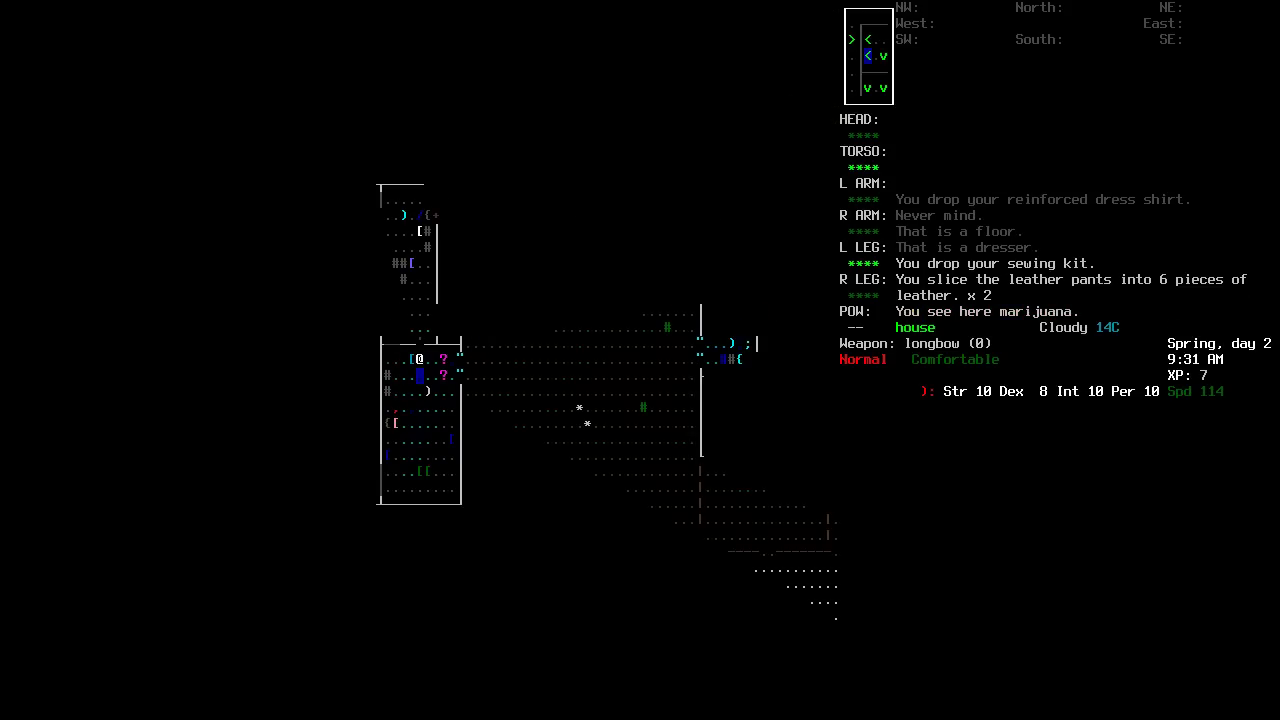
key("Up")
key("Up")
key("Up")
key("Up")
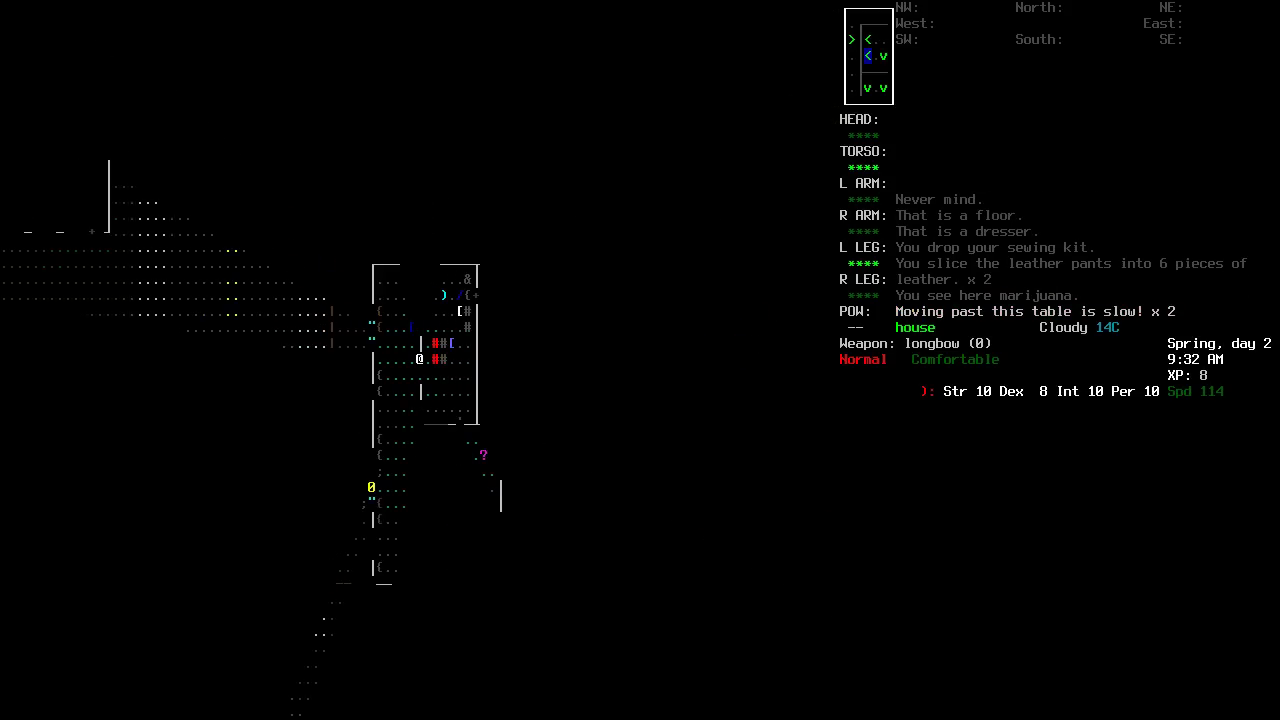
key("Up")
key("Up")
key("Up")
key("Up")
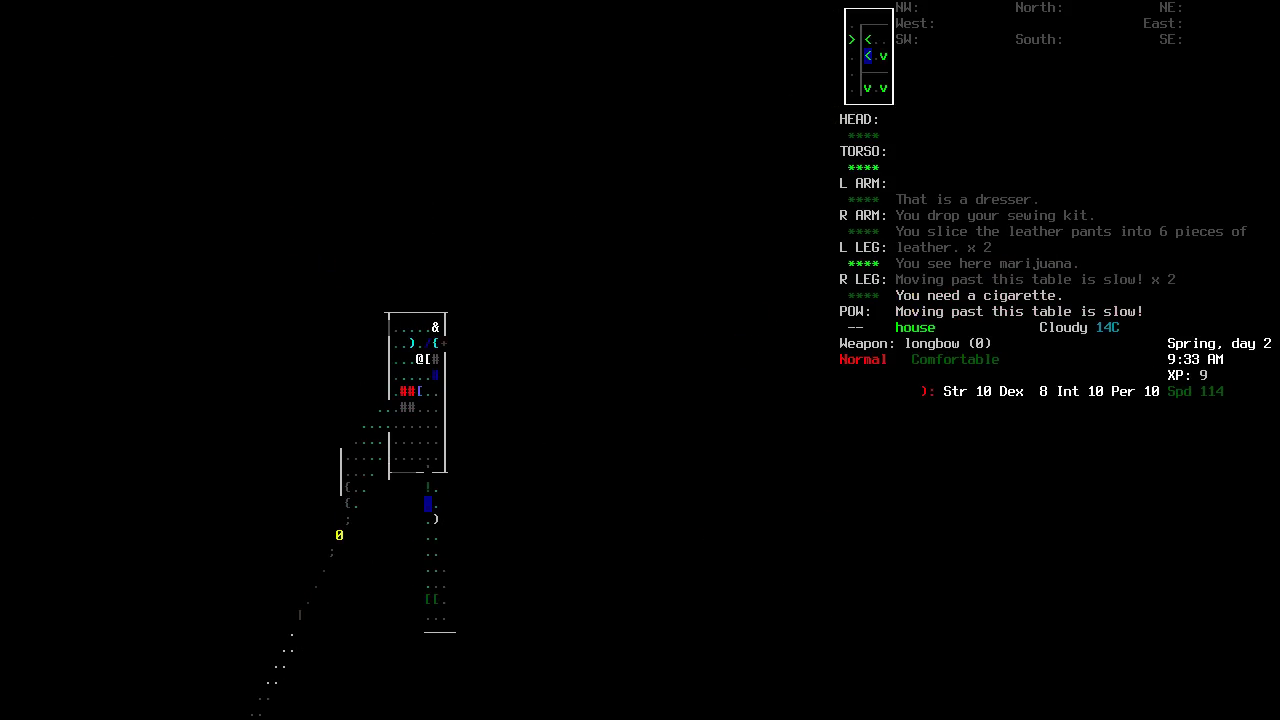
key("Up")
key("Up")
key("Up")
key("Up")
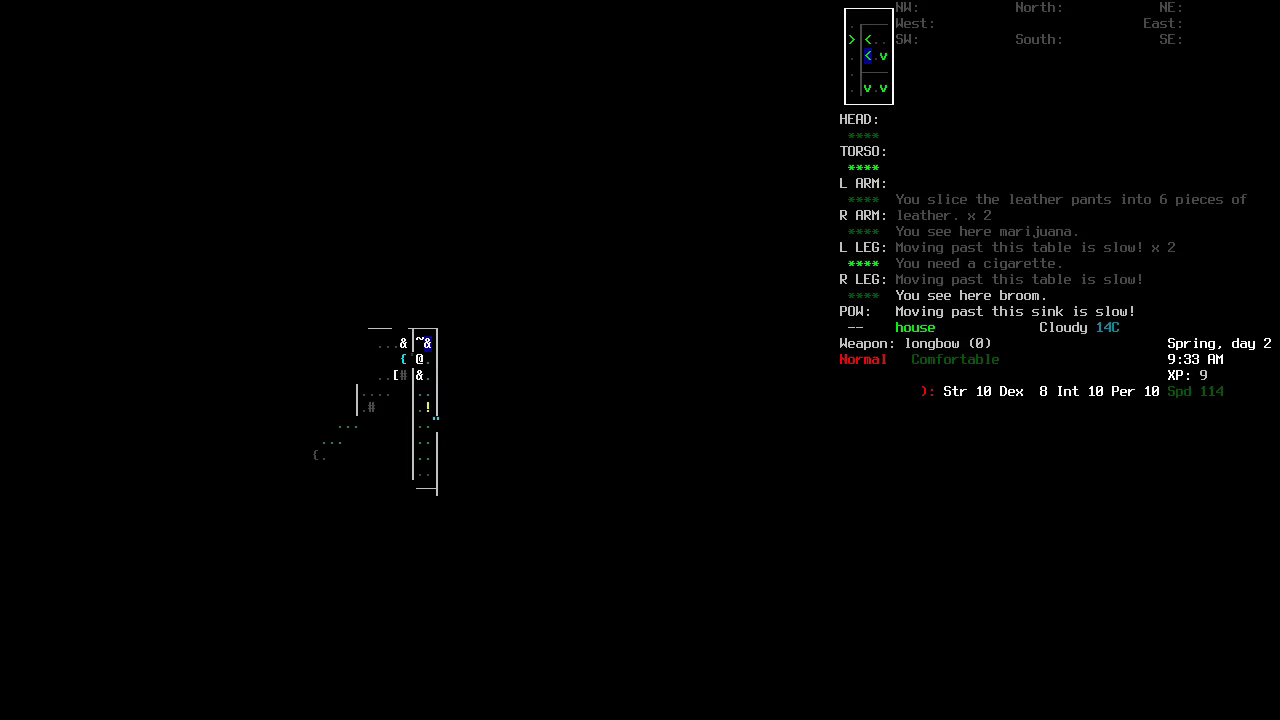
key("Up")
key("Up")
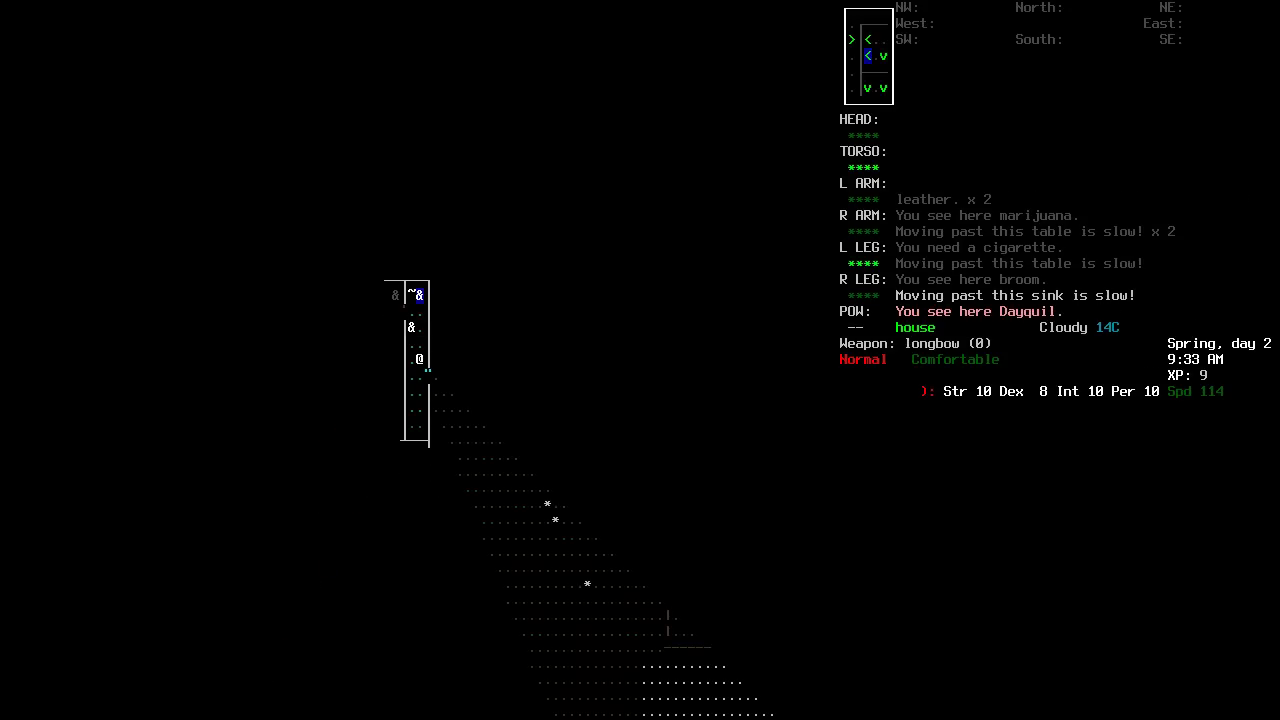
key("Up")
key("Up")
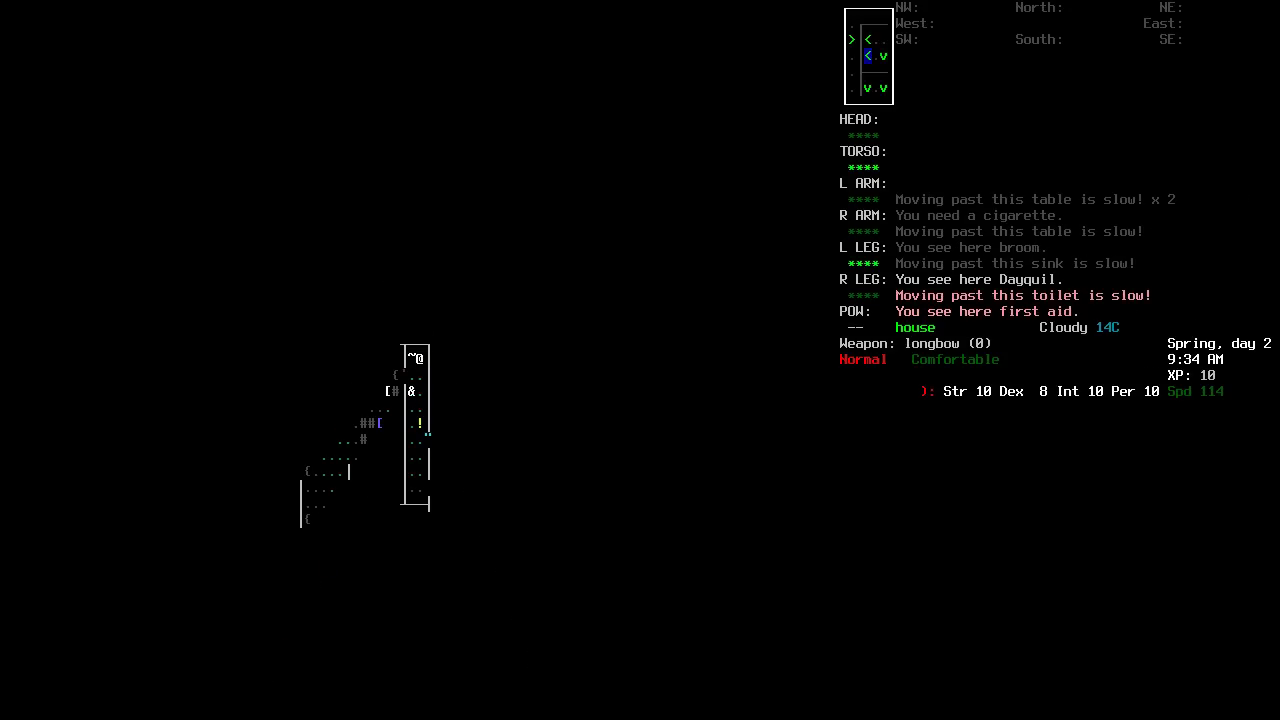
key("g")
key("Up")
key("Up")
key("Up")
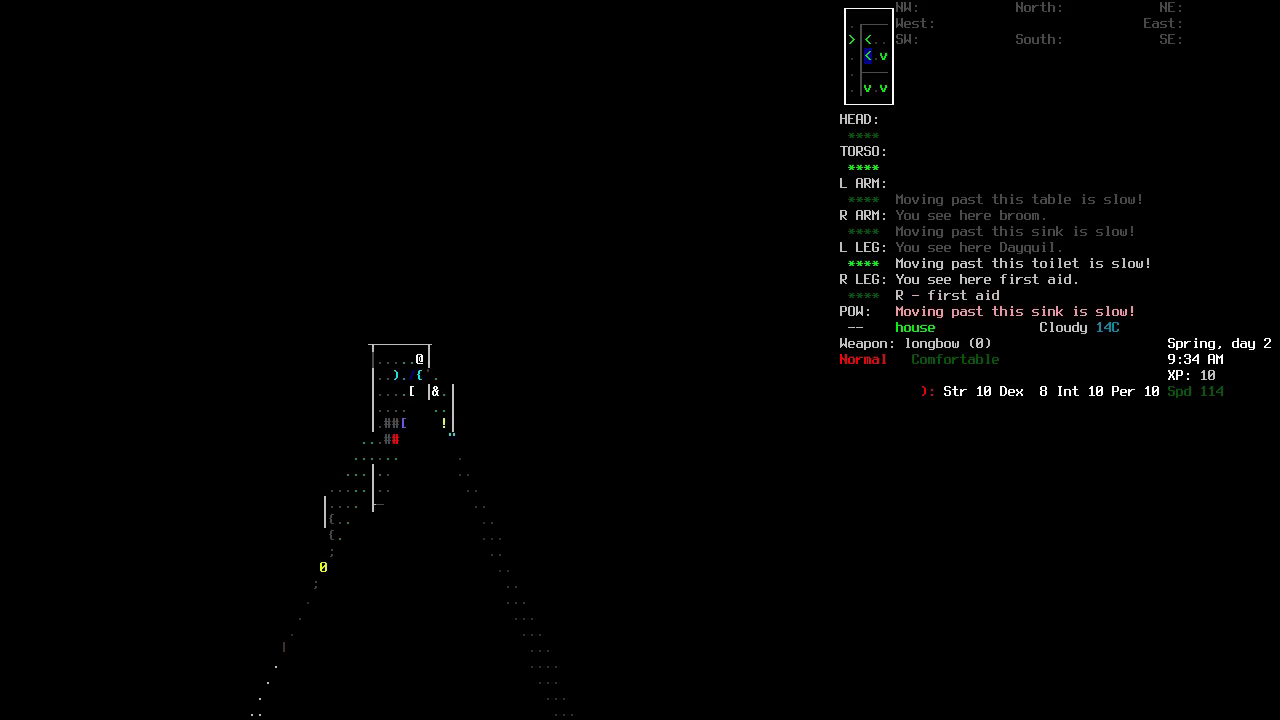
Head west out of the house and check the overmap.
key("End")
key("Left")
key("Left")
key("Left")
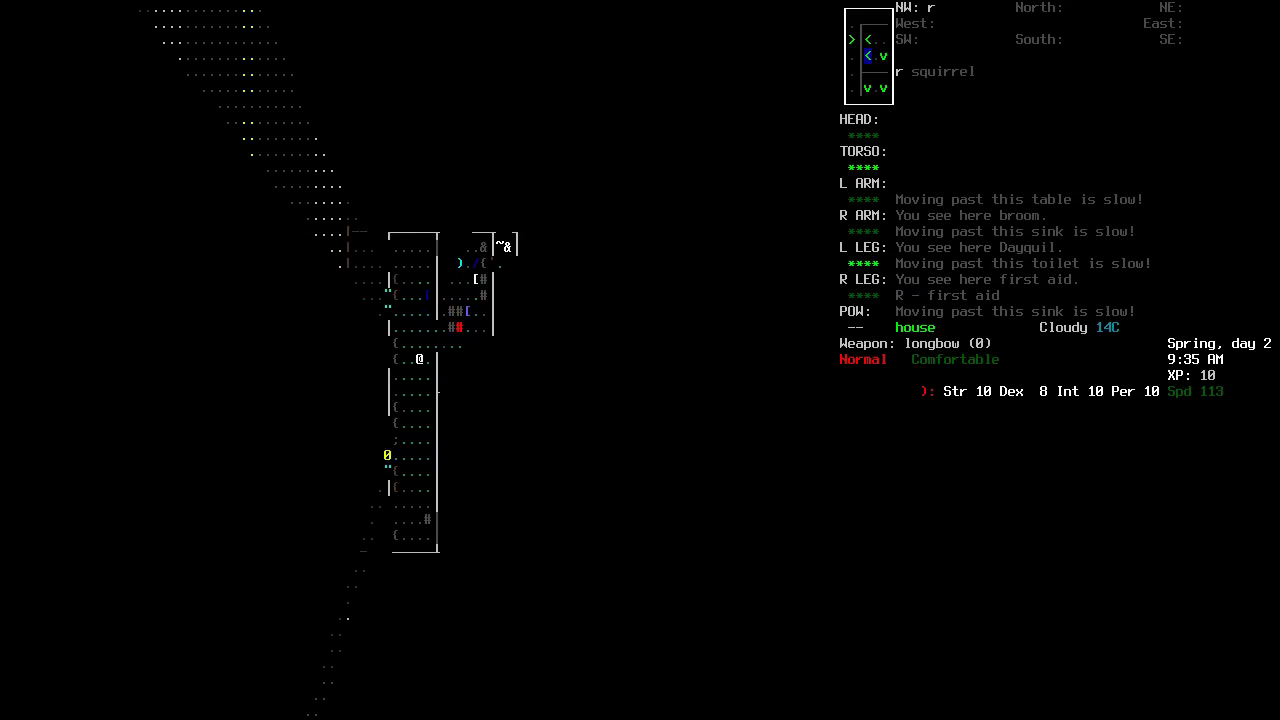
key("Left")
key("Left")
key("Left")
key("m")
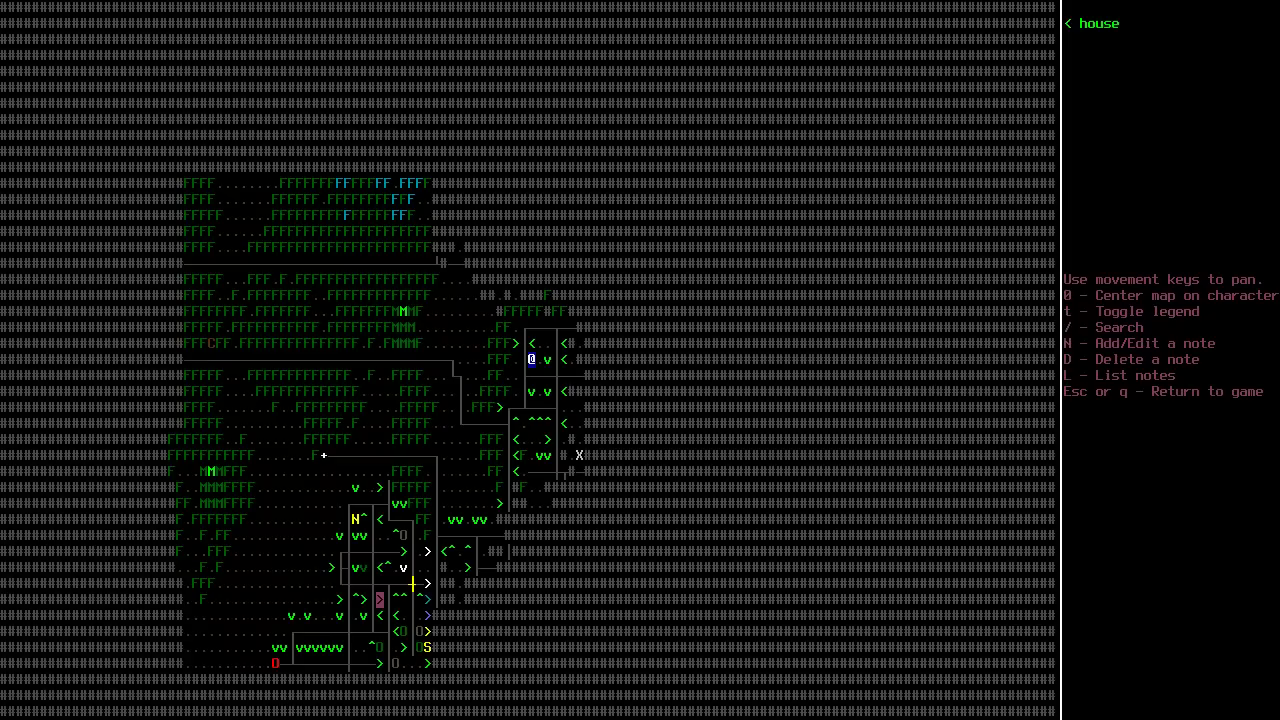
key("Escape")
Walk to the next building, smash its east window and pick up the sheet.
key("Up")
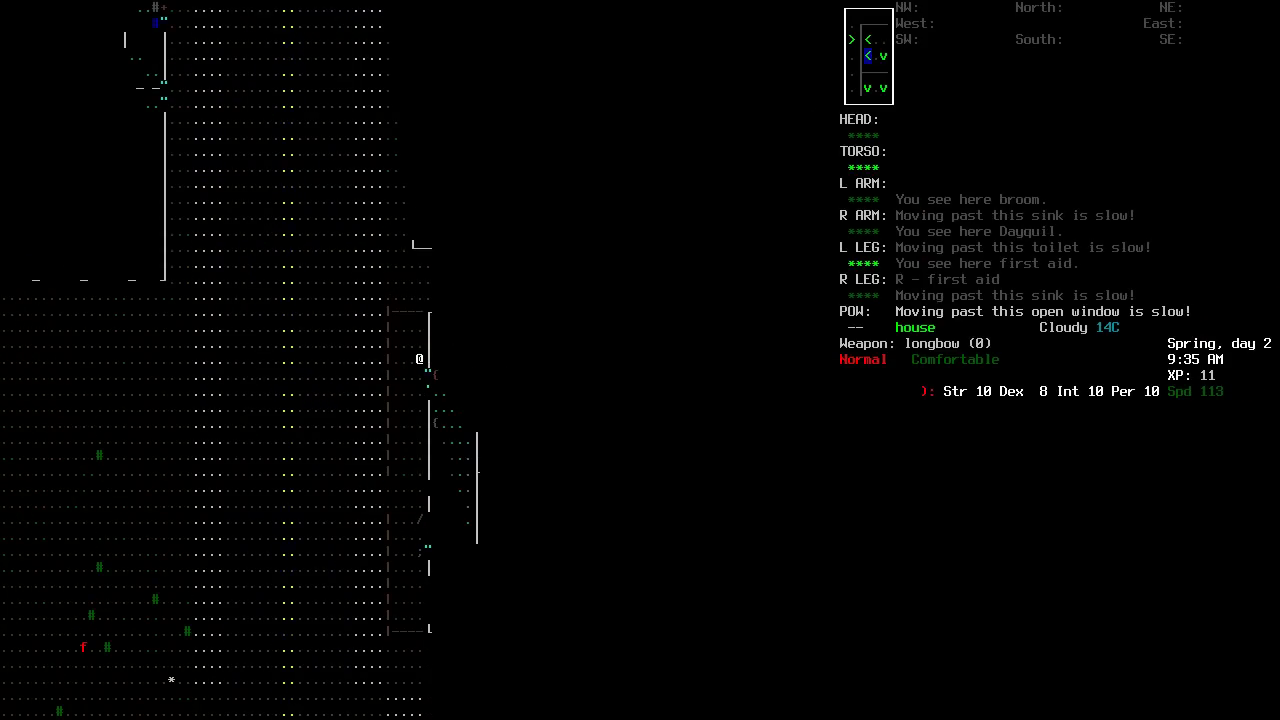
key("Up")
key("Up")
key("Up")
key("Up")
key("Up")
key("Up")
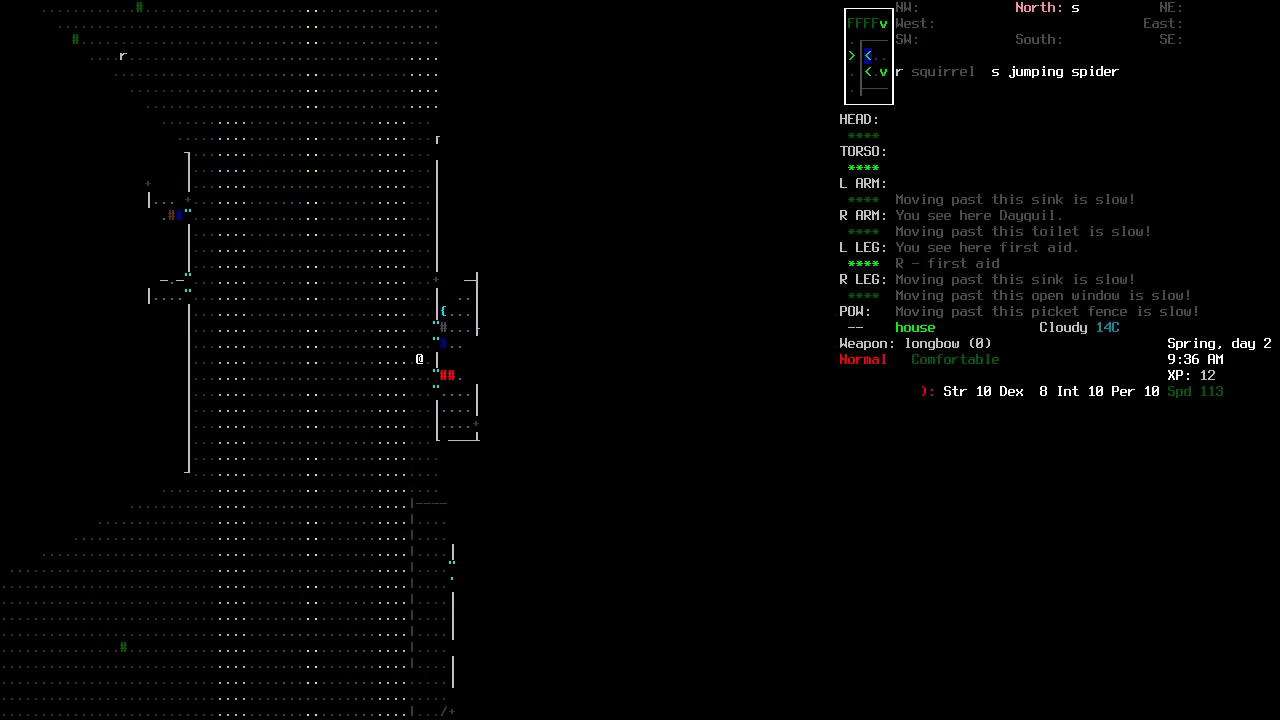
key("Up")
key("Up")
key("Right")
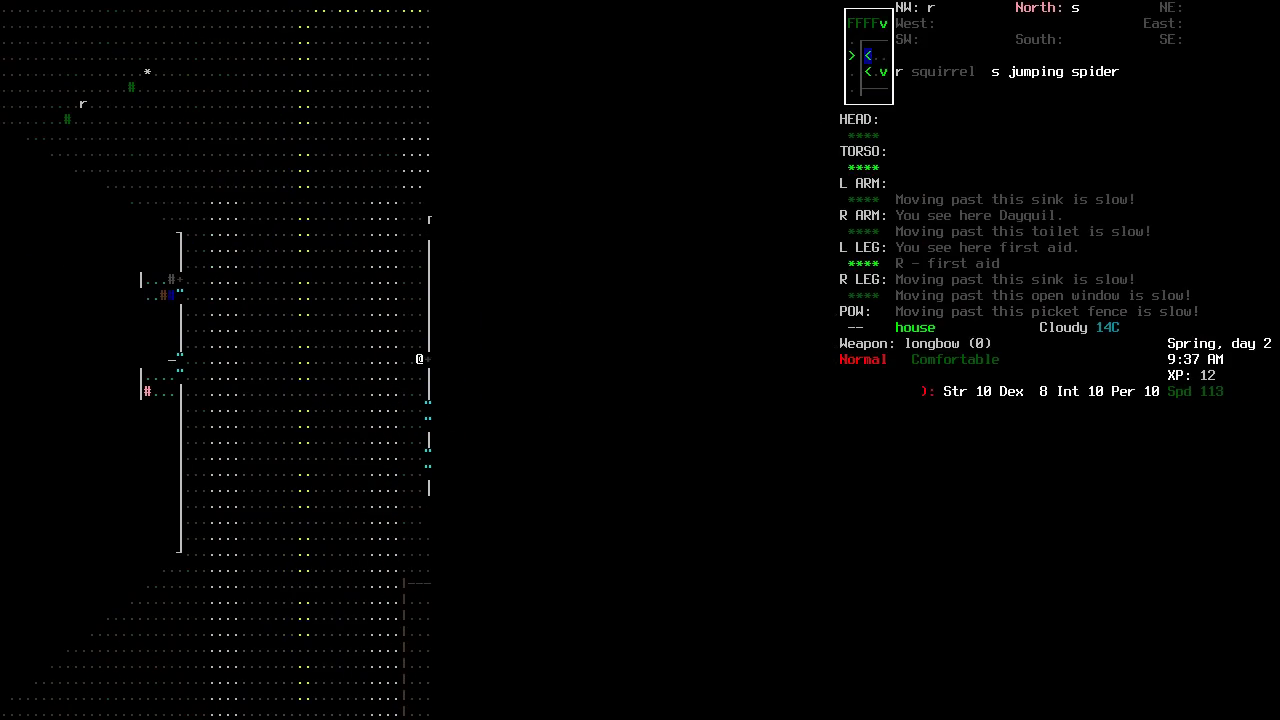
key("Down")
key("Down")
key("Down")
key("s")
key("Right")
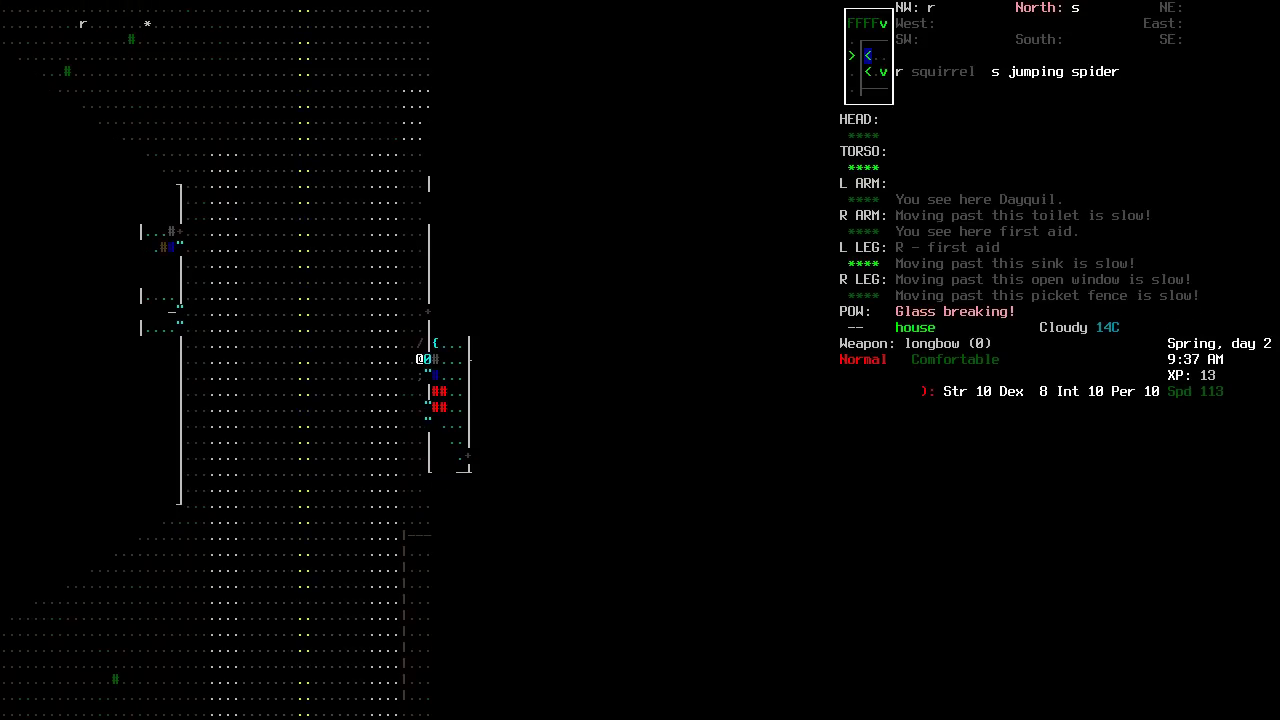
key("g")
key("*")
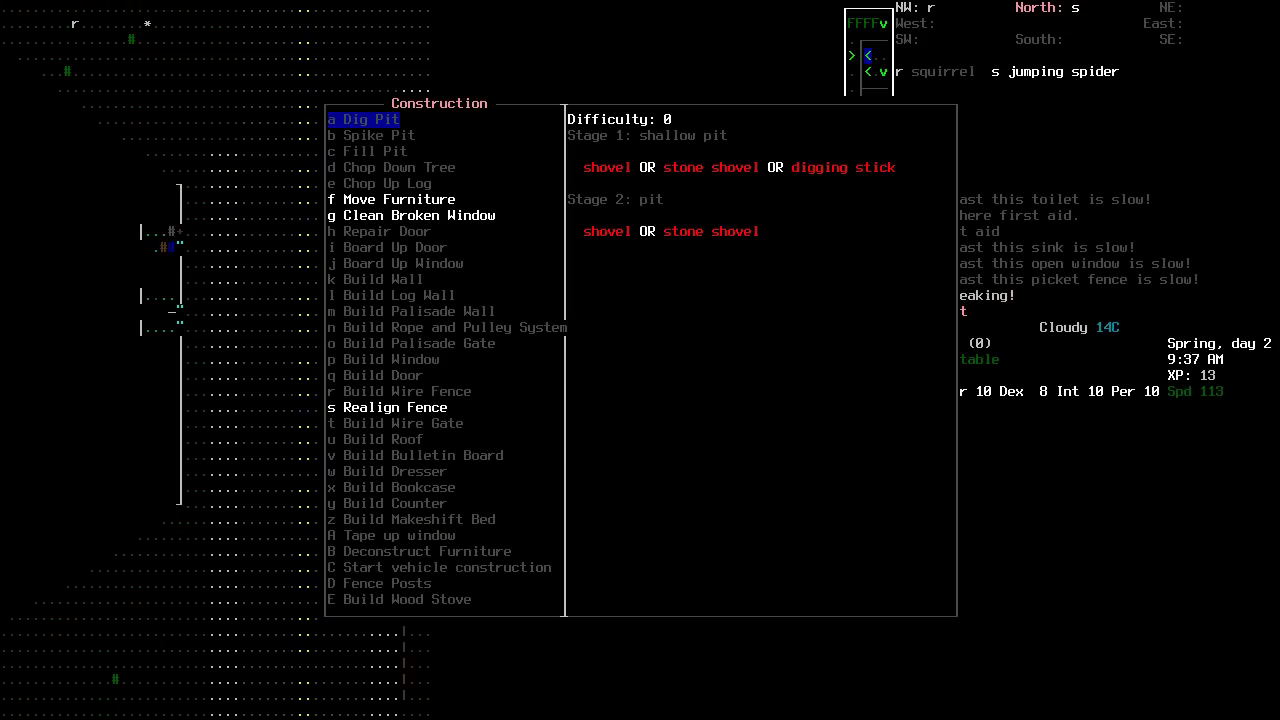
Clear the east broken window, climb in past the refrigerator onto the sneakers, and list nearby items.
key("g")
key("Right")
key("Right")
key("Right")
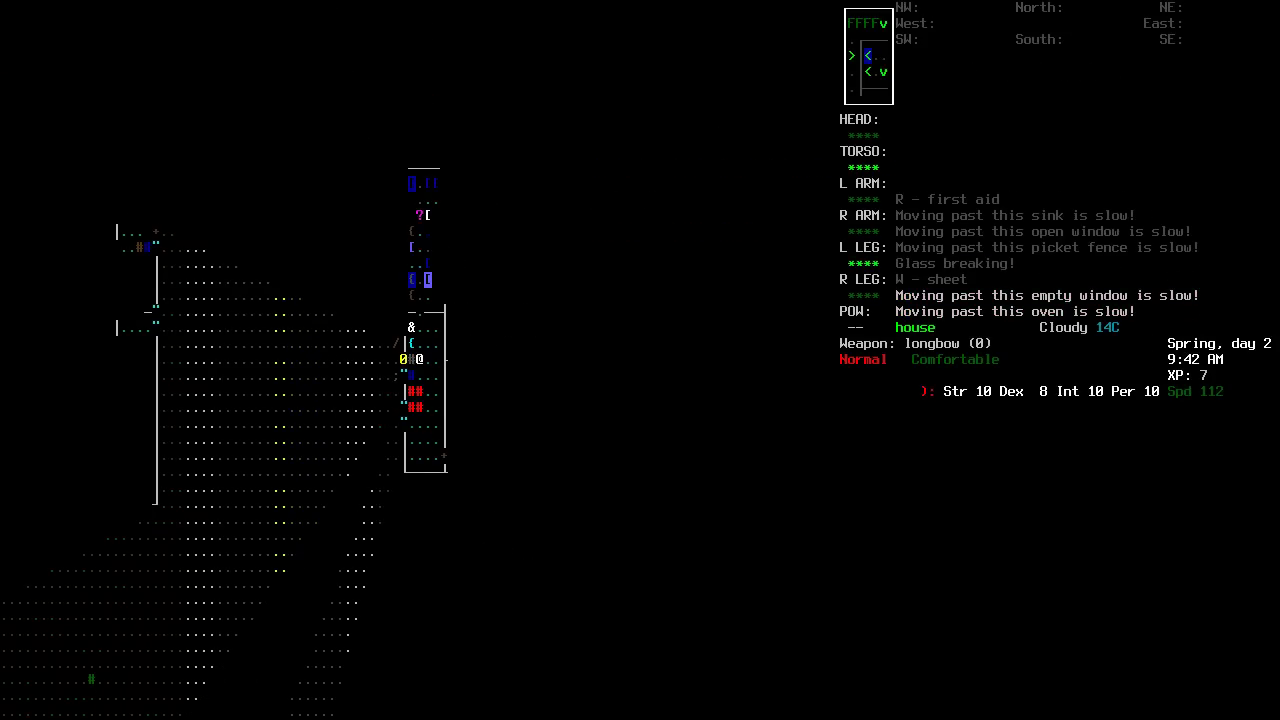
key("Up")
key("Escape")
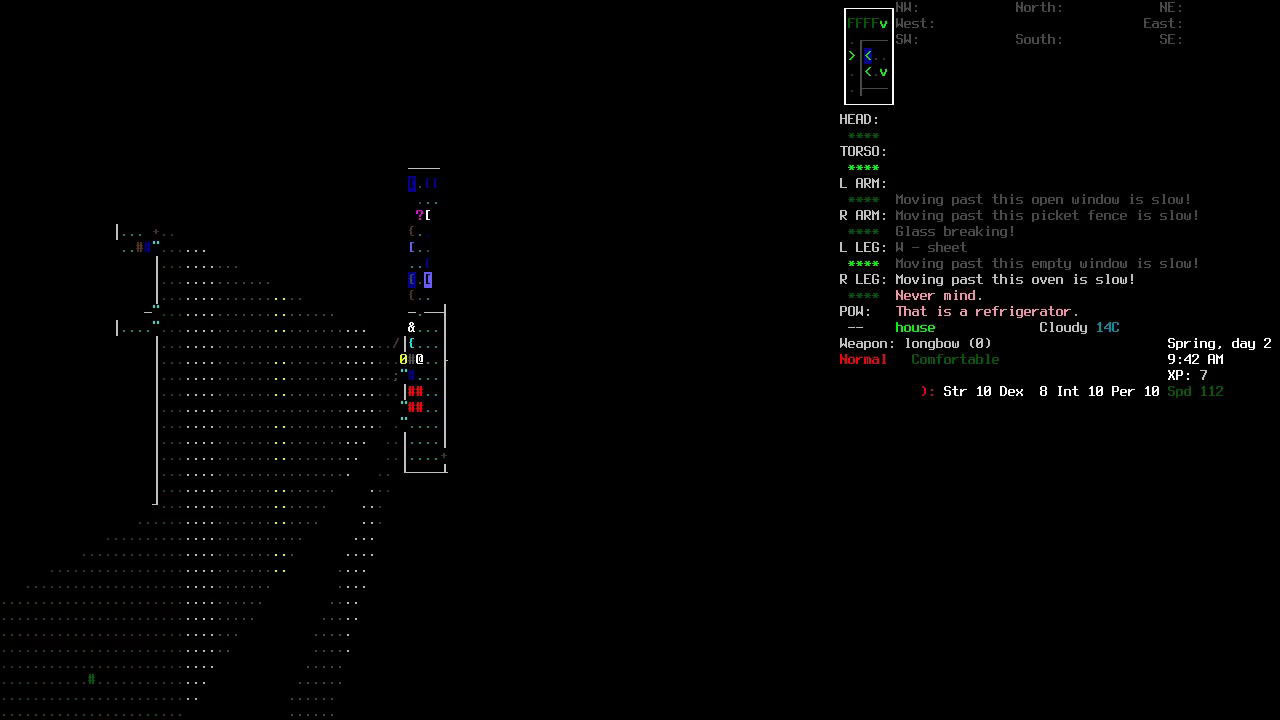
key("Down")
key("Down")
key("Down")
key("Up")
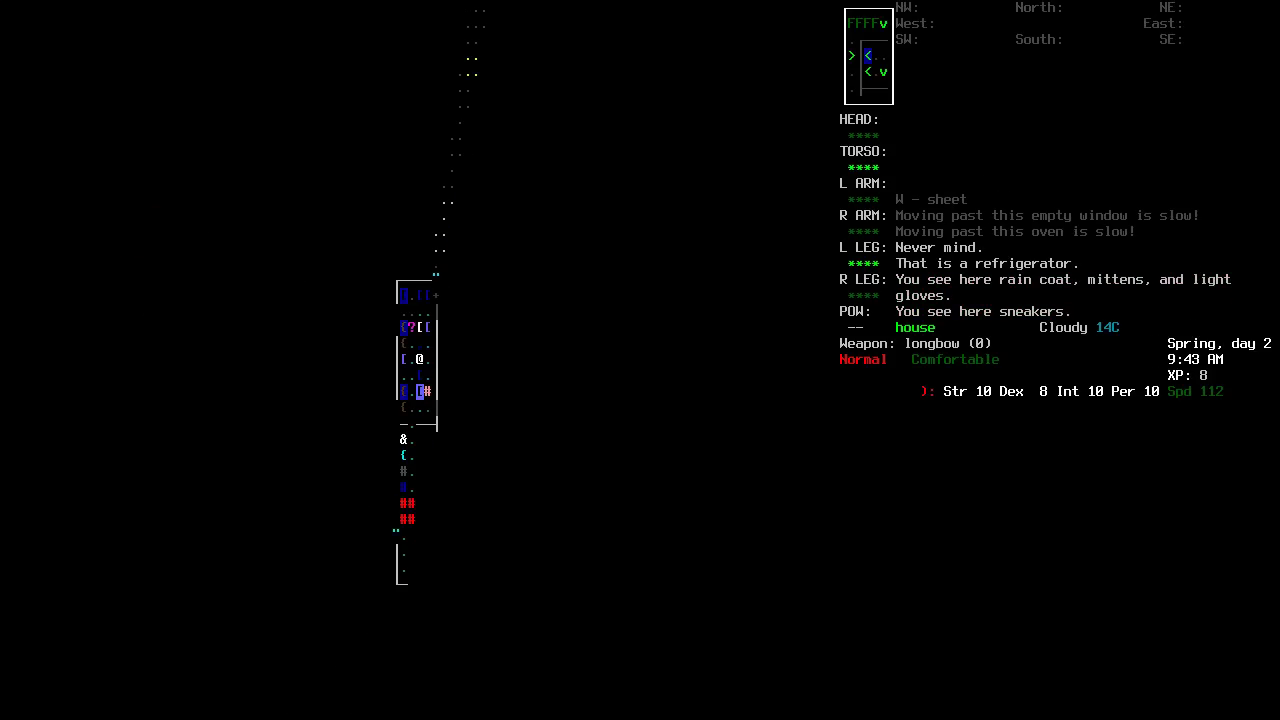
key("V")
key("Down")
key("Down")
key("Down")
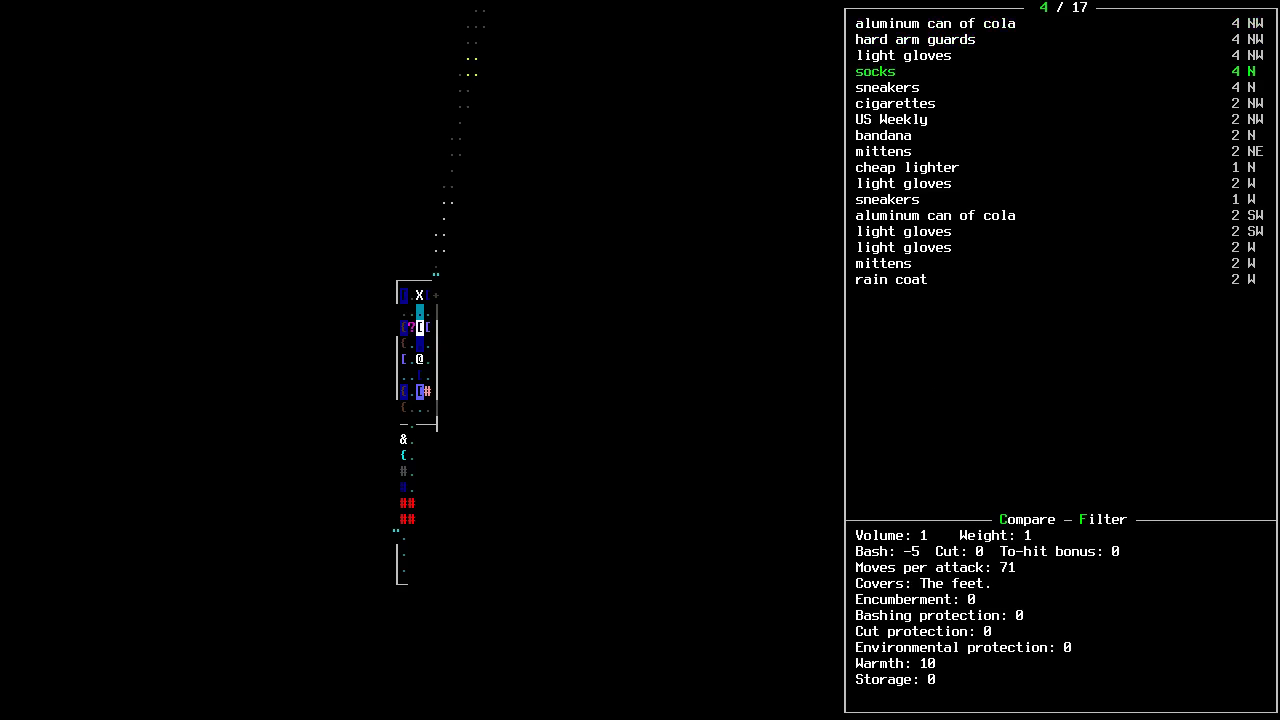
Close the item list and smoke a cigarette from the usable items.
key("Escape")
key("a")
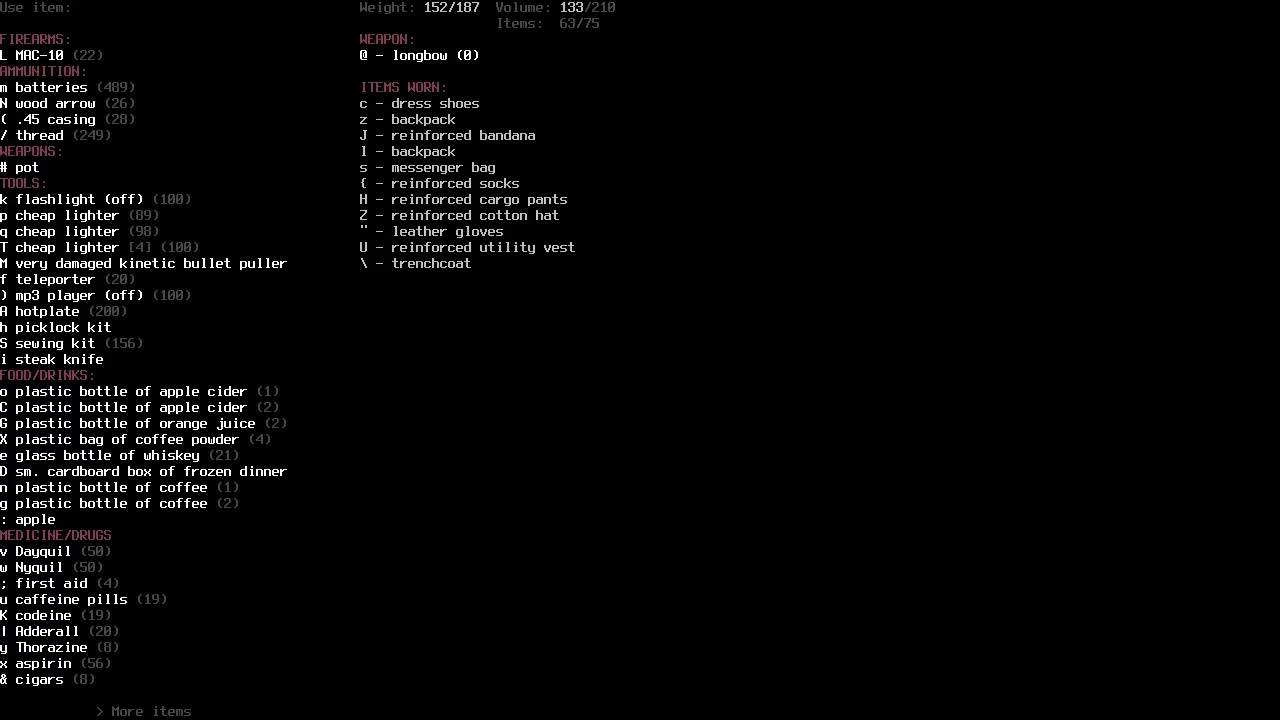
key("Next")
key("d")
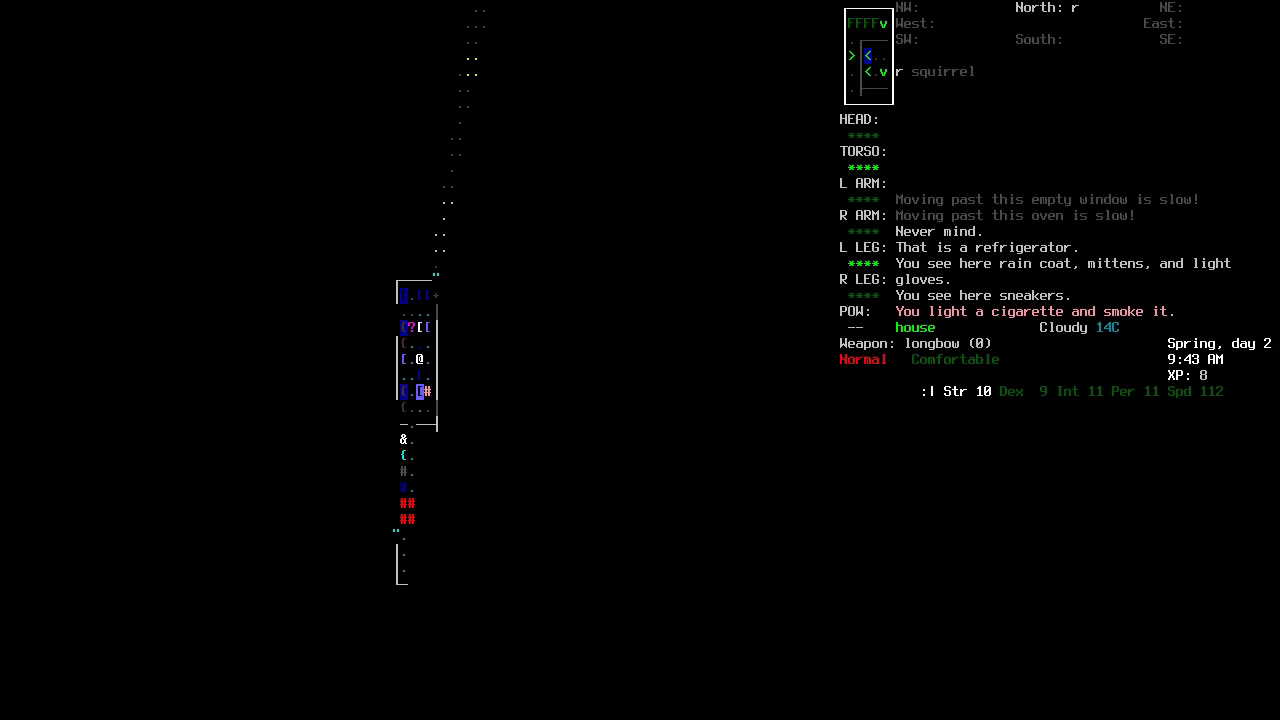
Browse nearby items, including the light gloves and cheap lighter.
key("V")
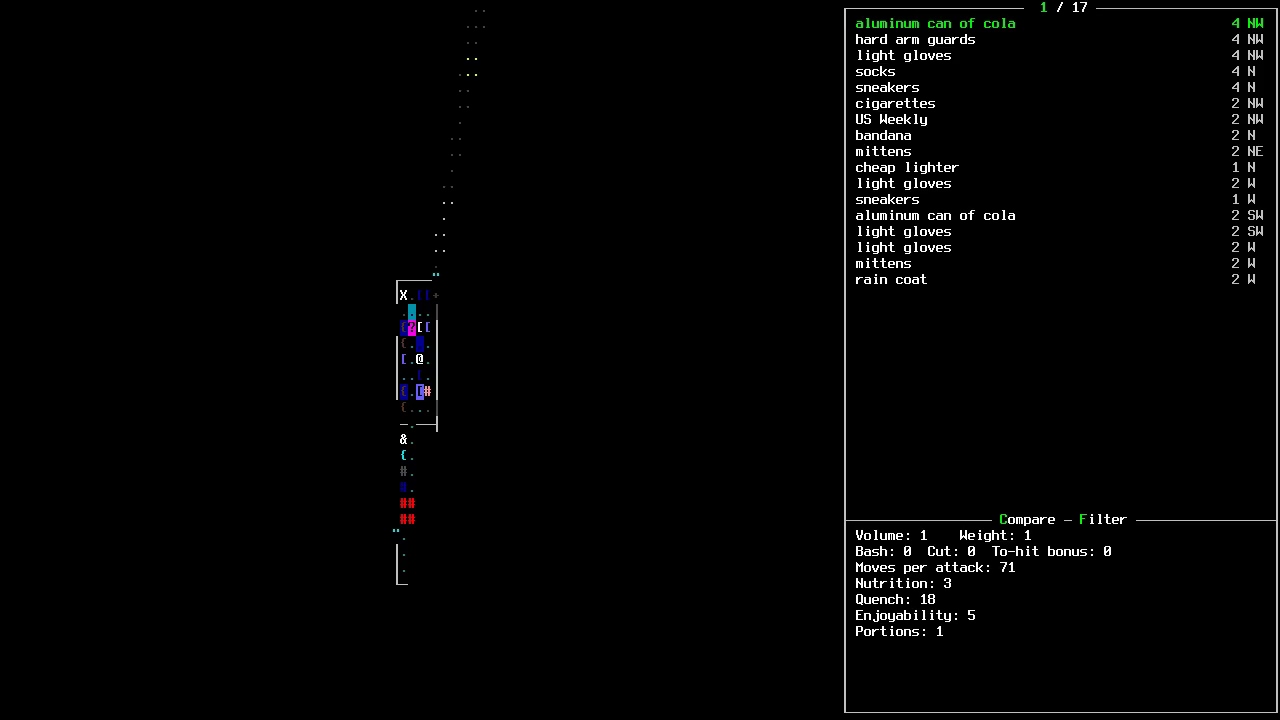
key("Down")
key("Down")
key("Down")
key("Down")
key("Down")
key("Down")
key("Down")
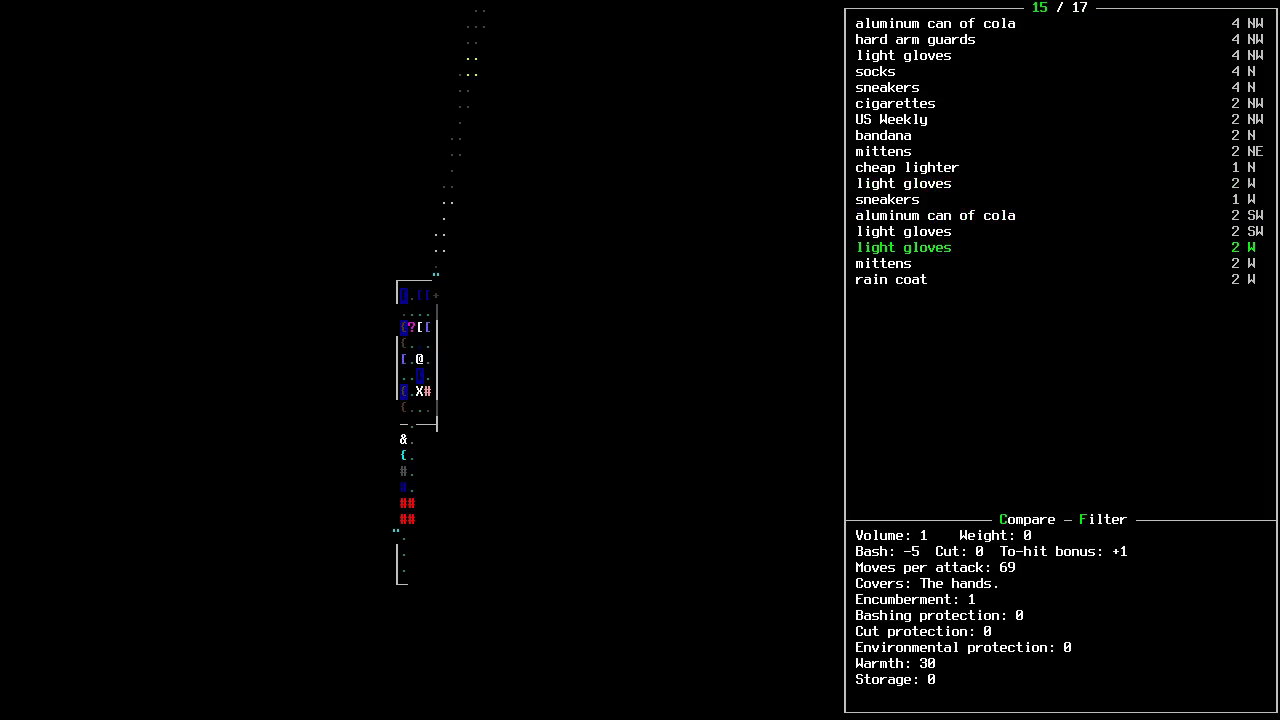
key("Up")
key("Up")
key("Up")
key("Up")
key("Up")
key("Escape")
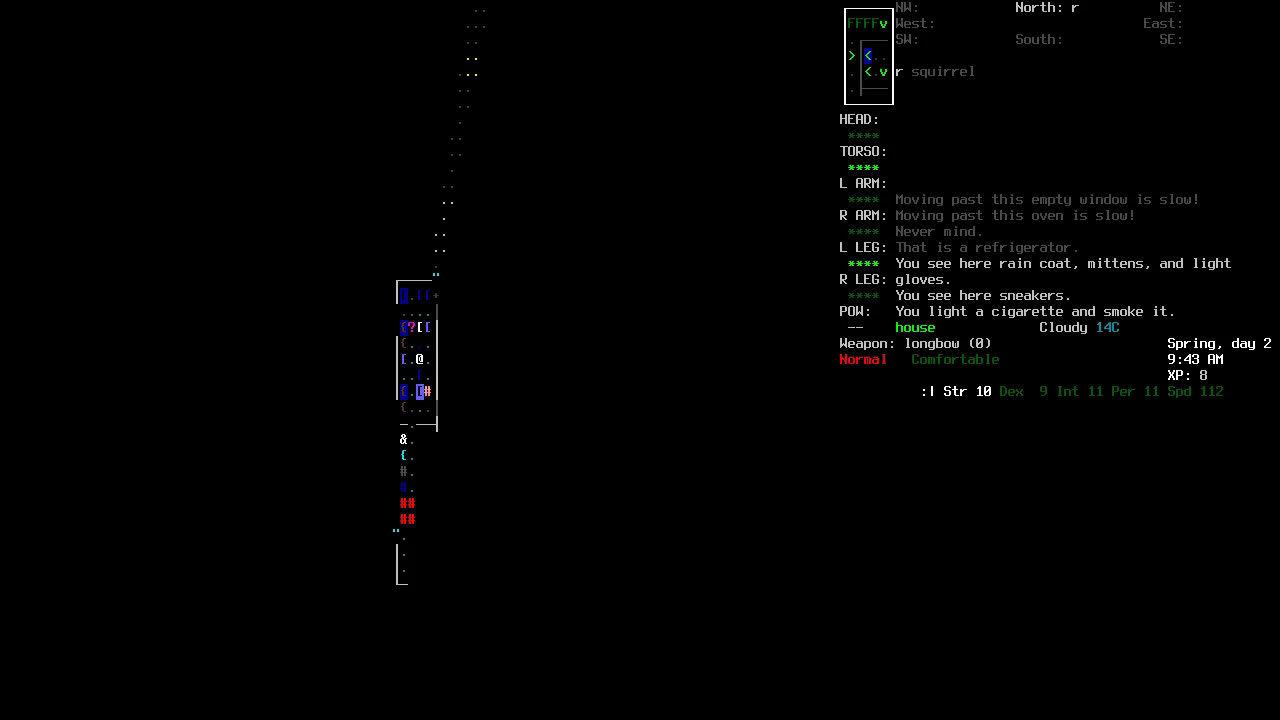
Check the inventory, then bring up the character stats sheet.
key("i")
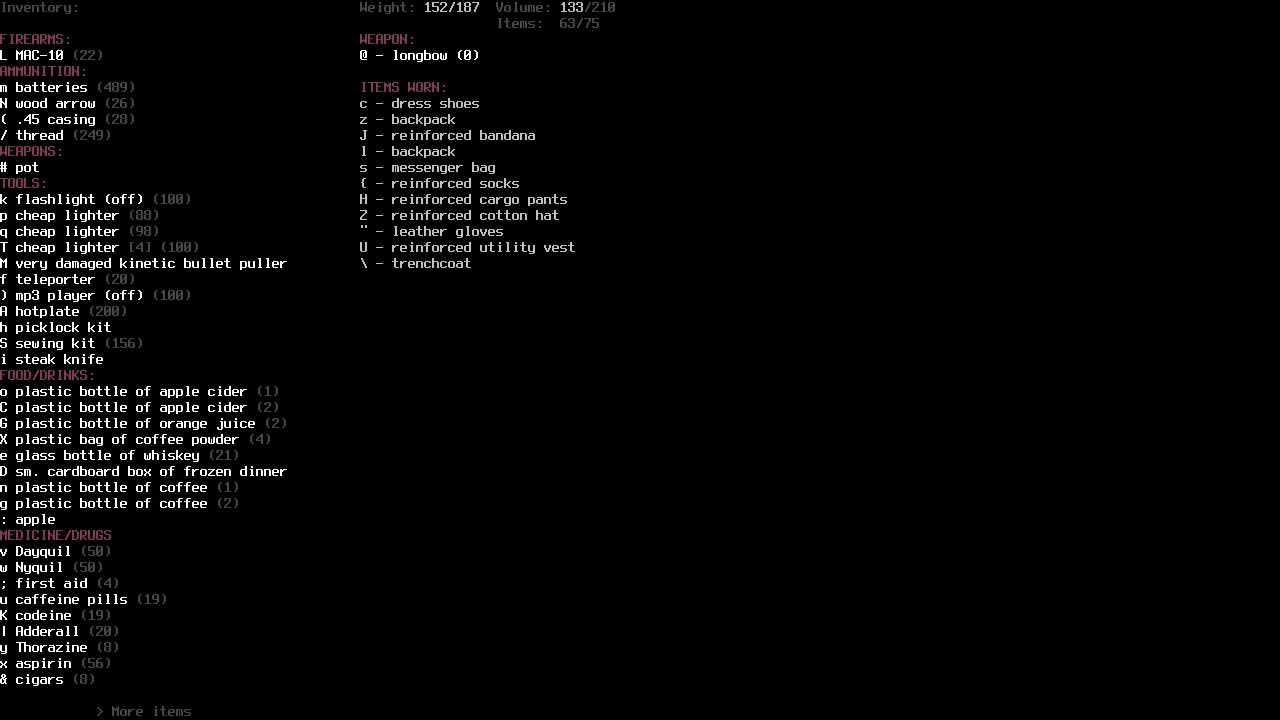
key("Escape")
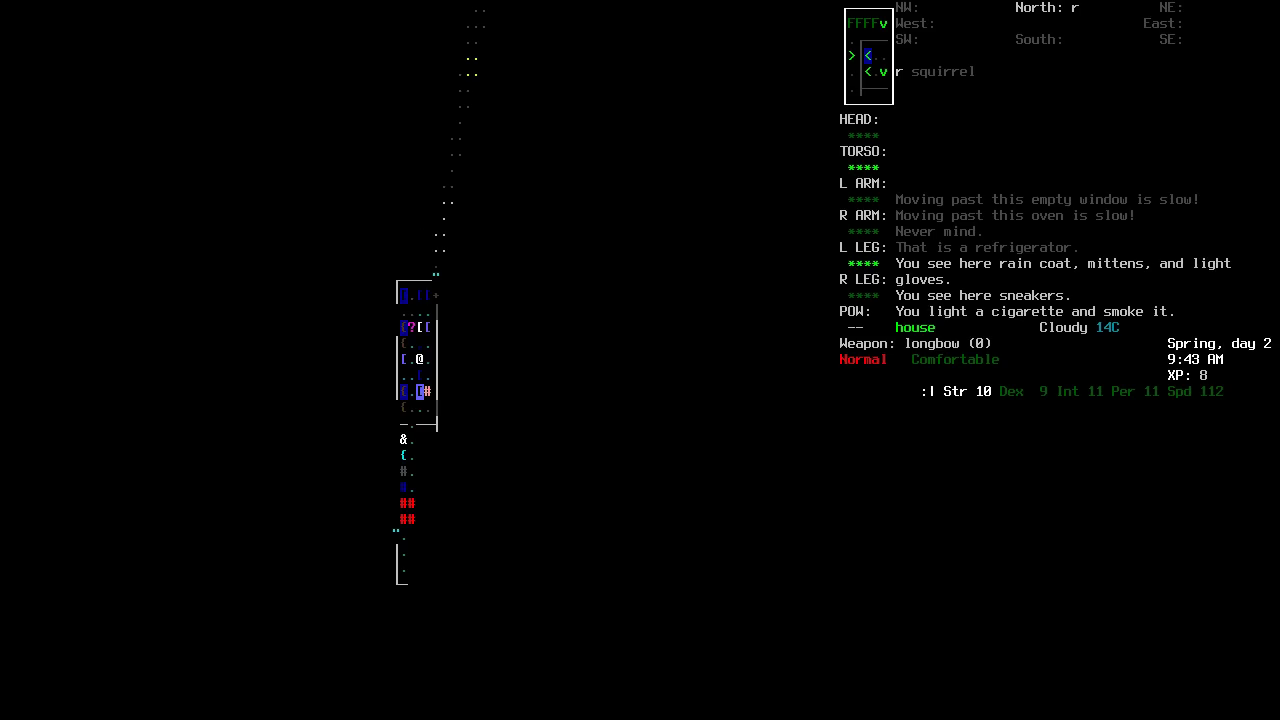
key("at")
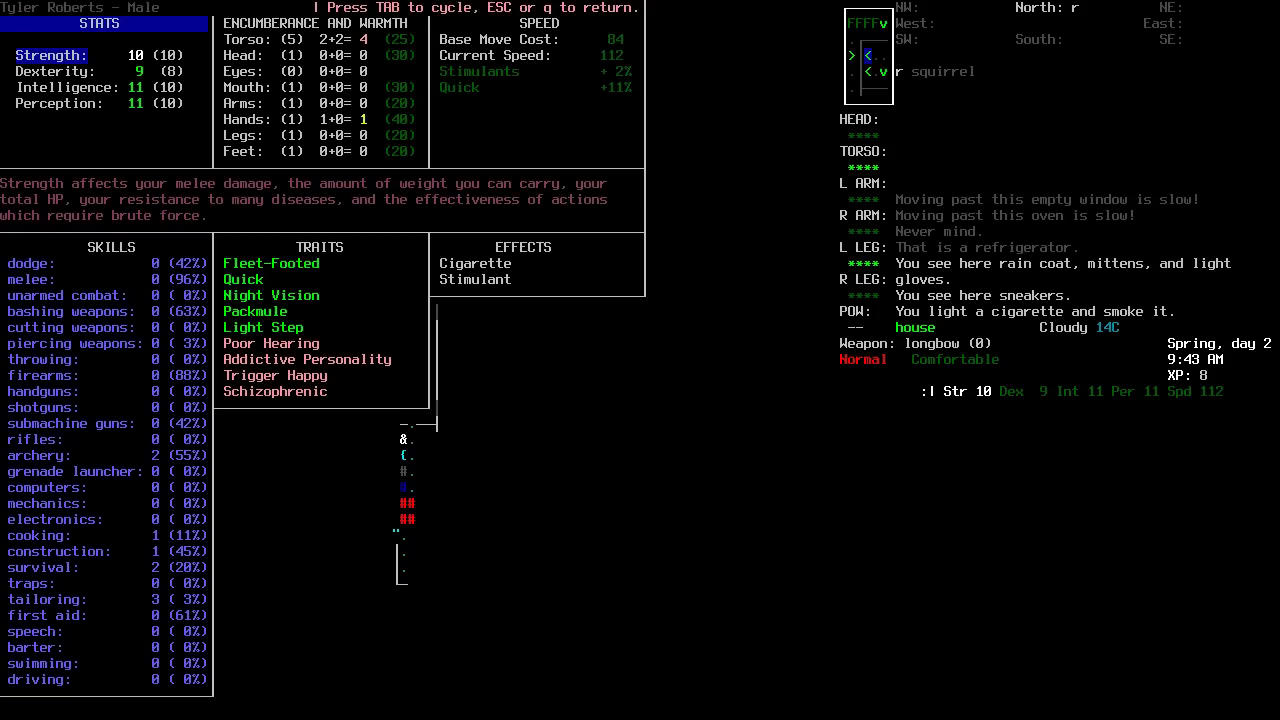
Review the Hands row under Encumbrance and warmth, then list nearby items again.
key("Tab")
key("Down")
key("Down")
key("Down")
key("Down")
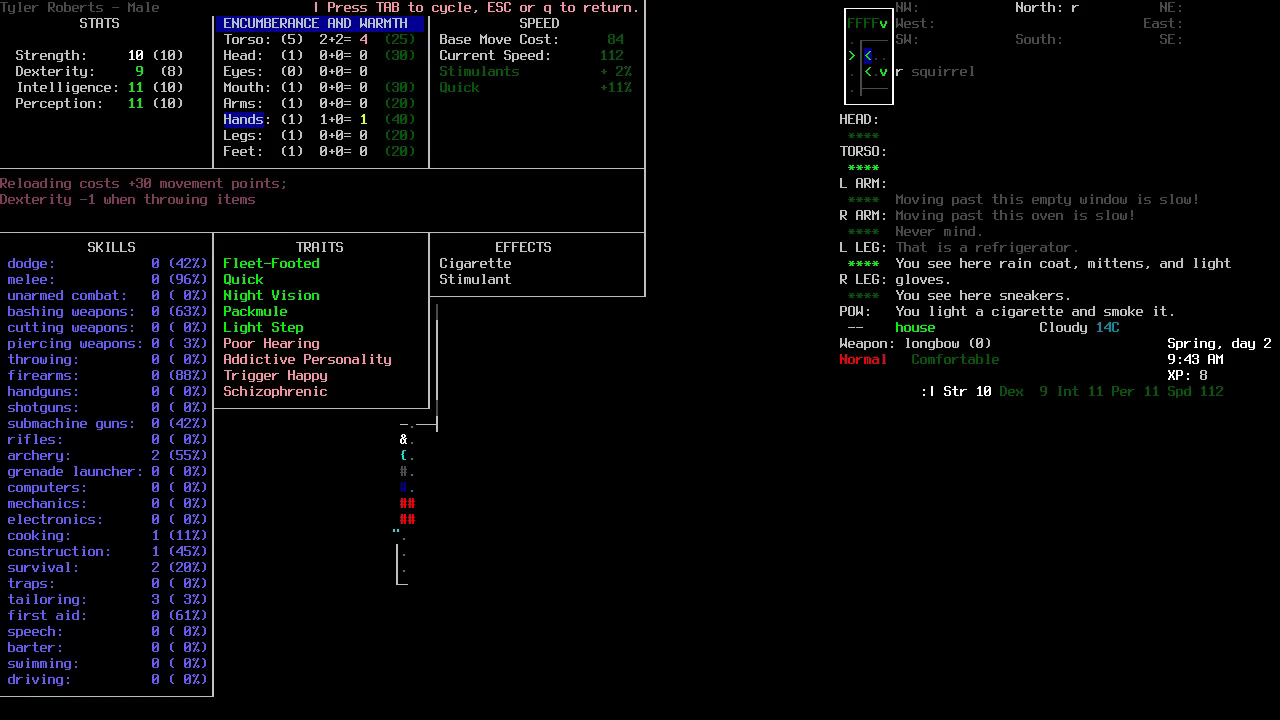
key("Escape")
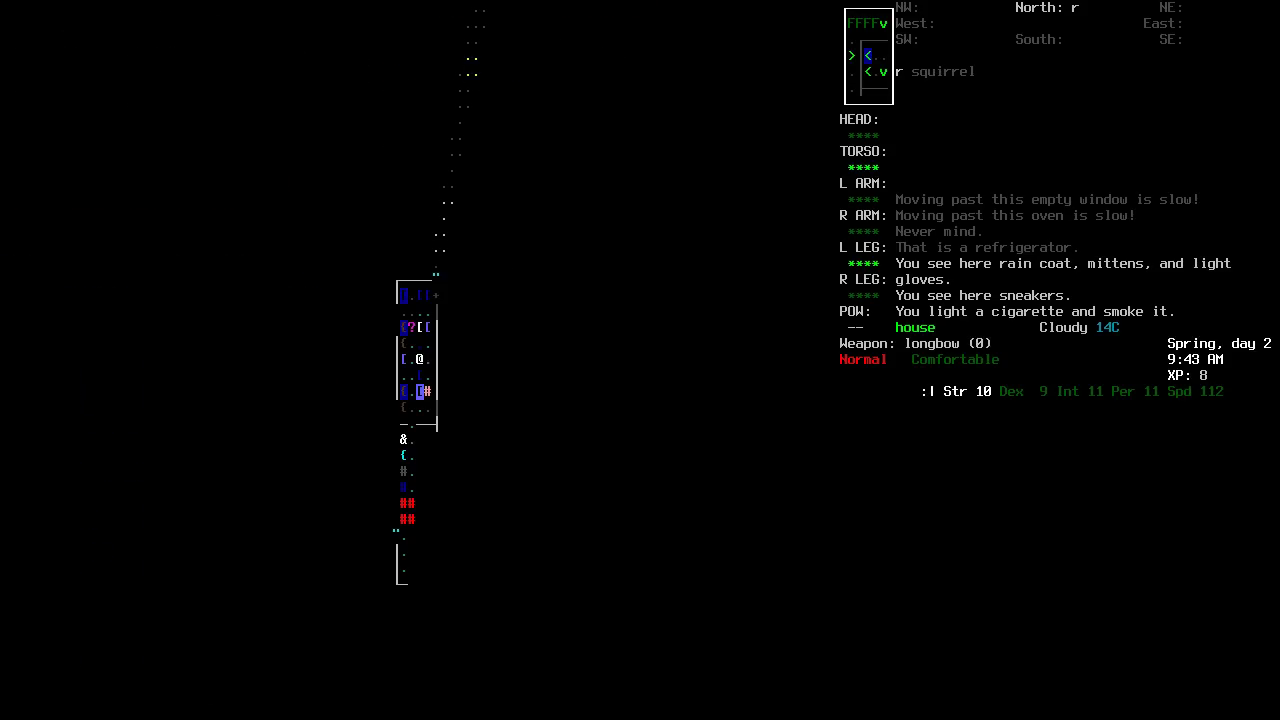
key("V")
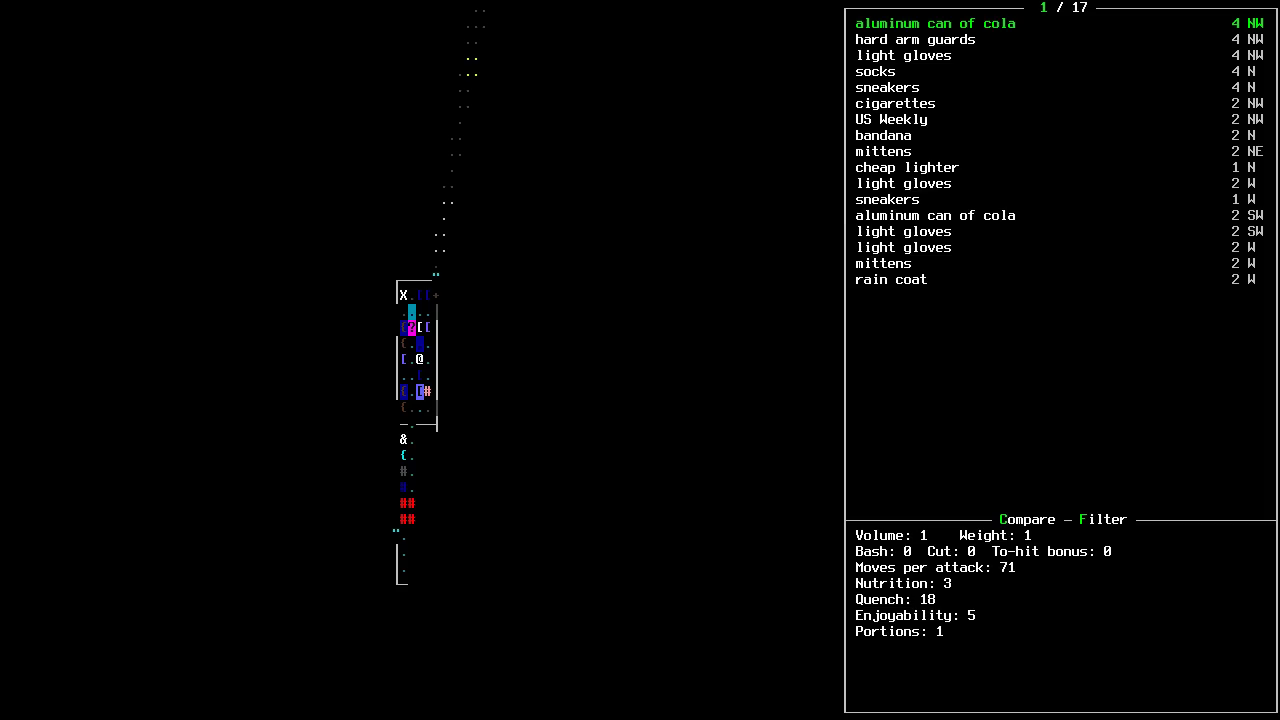
Compare the nearby light gloves, US Weekly and rain coat, then close the list.
key("Down")
key("Down")
key("Down")
key("Down")
key("Down")
key("Down")
key("Down")
key("Down")
key("Down")
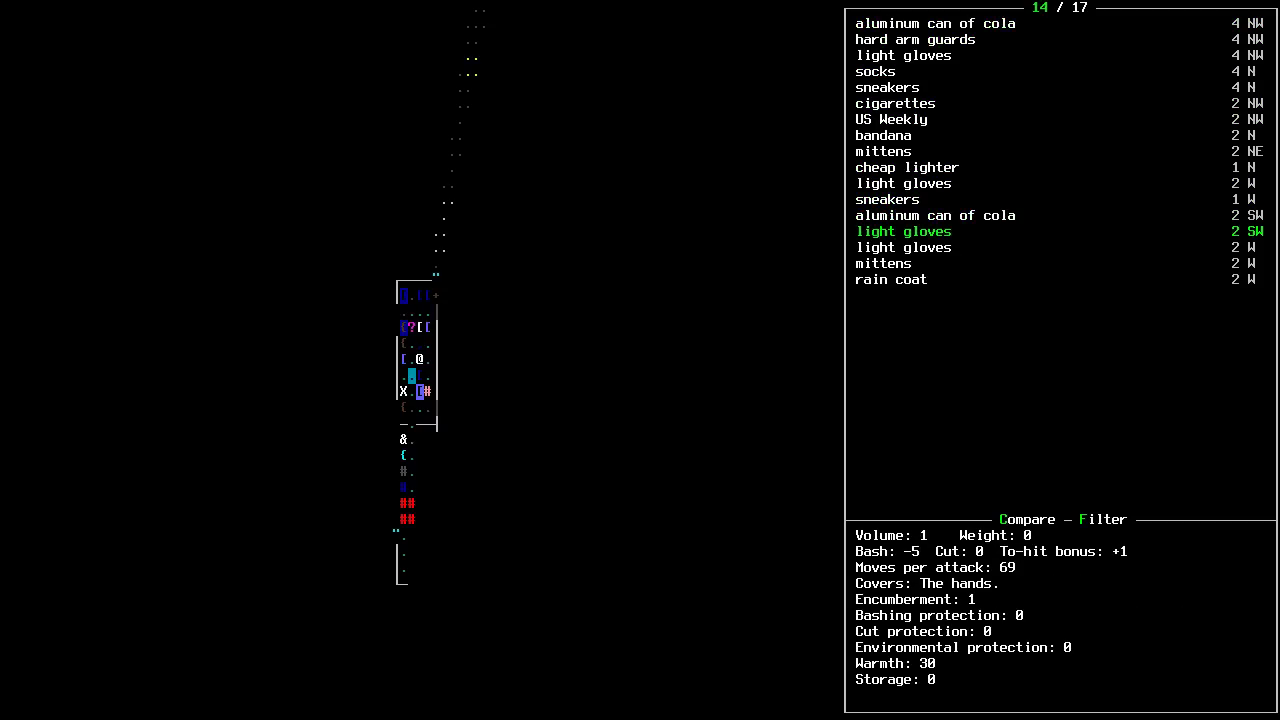
key("Down")
key("Down")
key("Down")
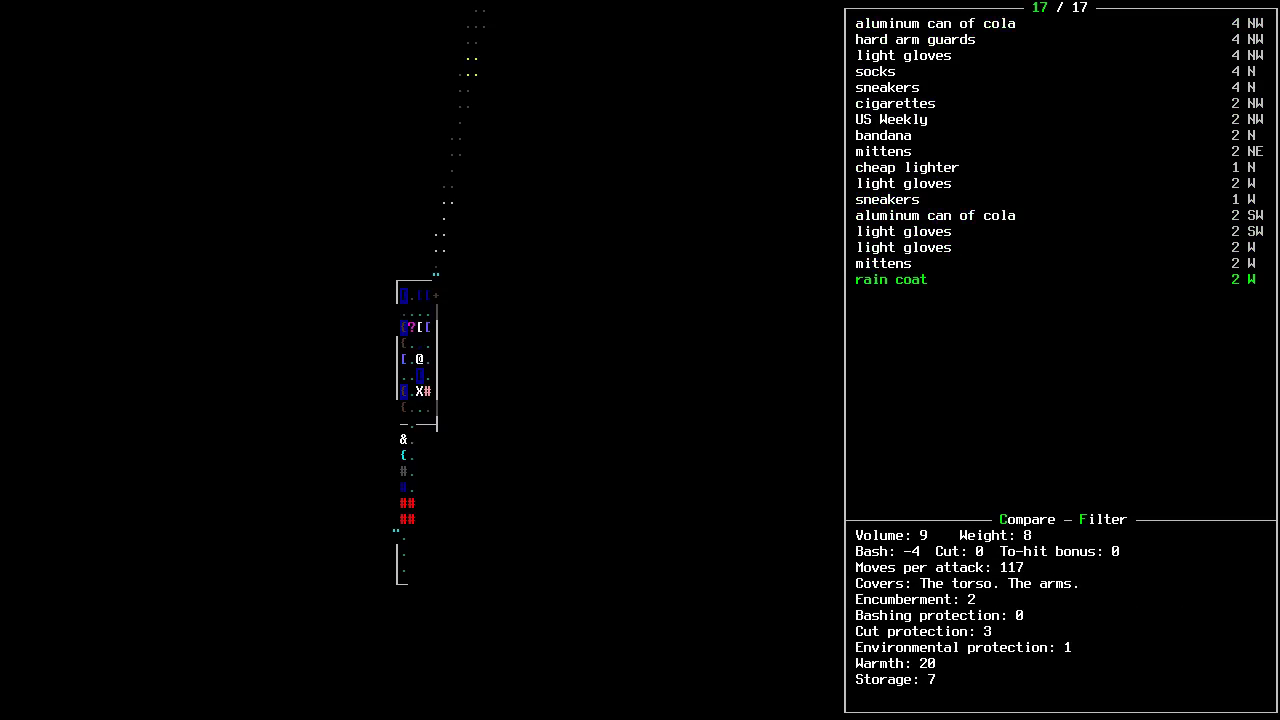
key("Up")
key("Up")
key("Up")
key("Up")
key("Up")
key("Up")
key("Up")
key("Up")
key("Up")
key("Up")
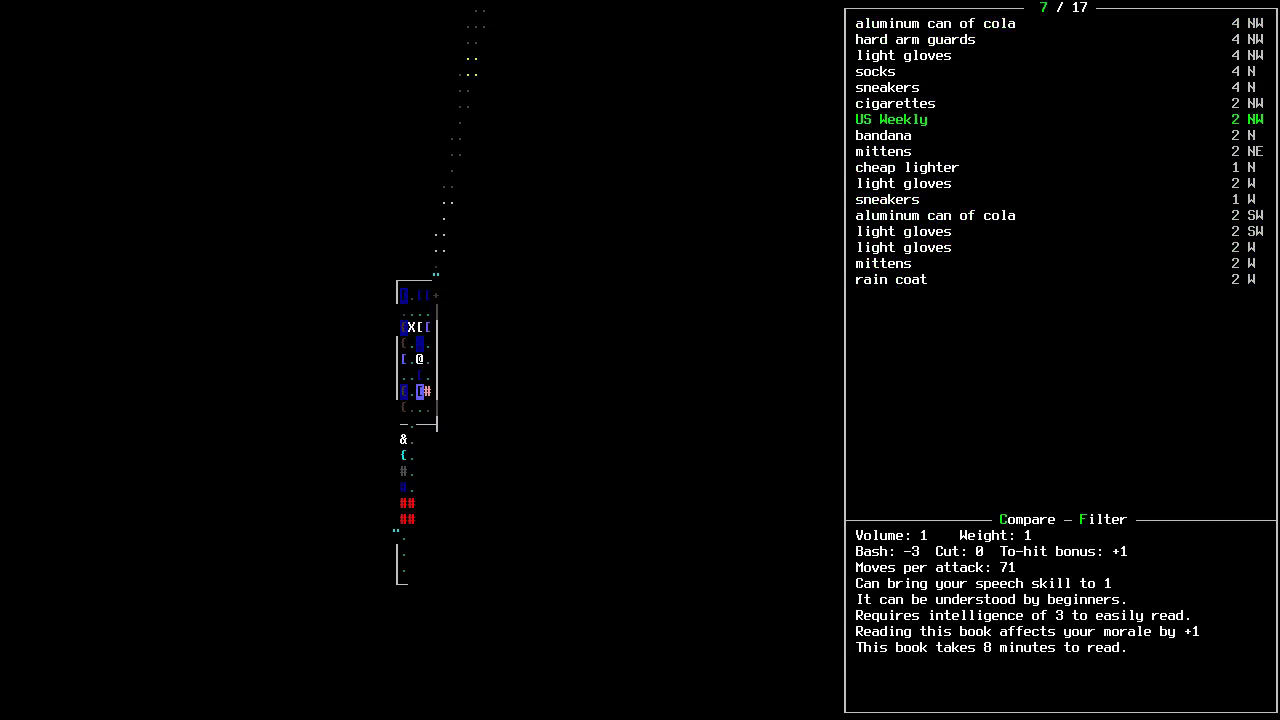
key("Down")
key("Down")
key("Down")
key("Down")
key("Down")
key("Down")
key("Down")
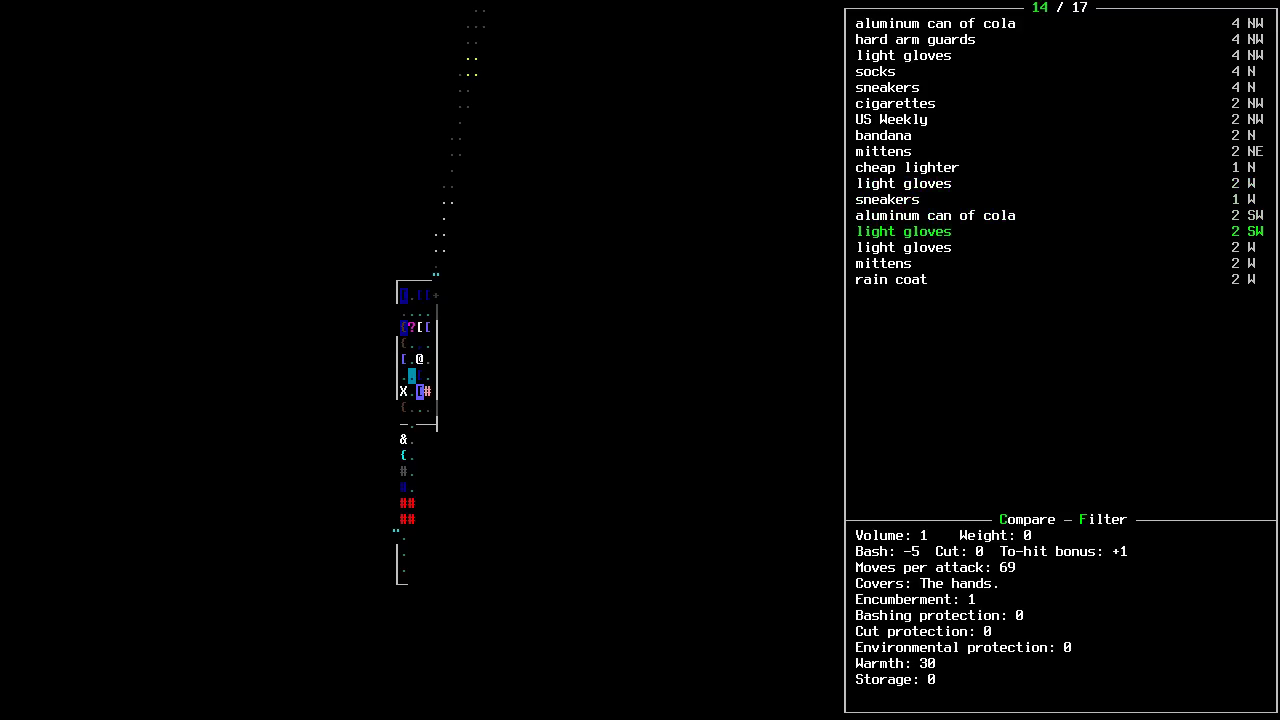
key("Down")
key("Down")
key("Down")
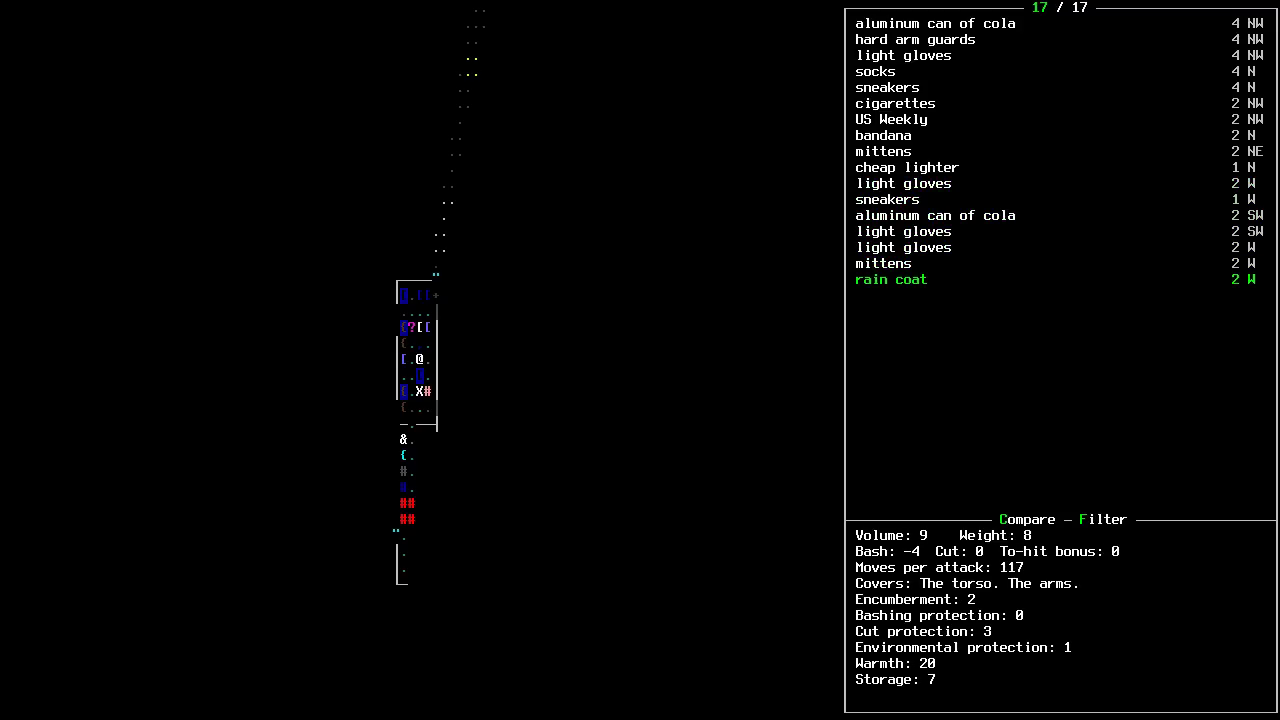
key("Escape")
Walk to the rain coat and pick it up.
key("Down")
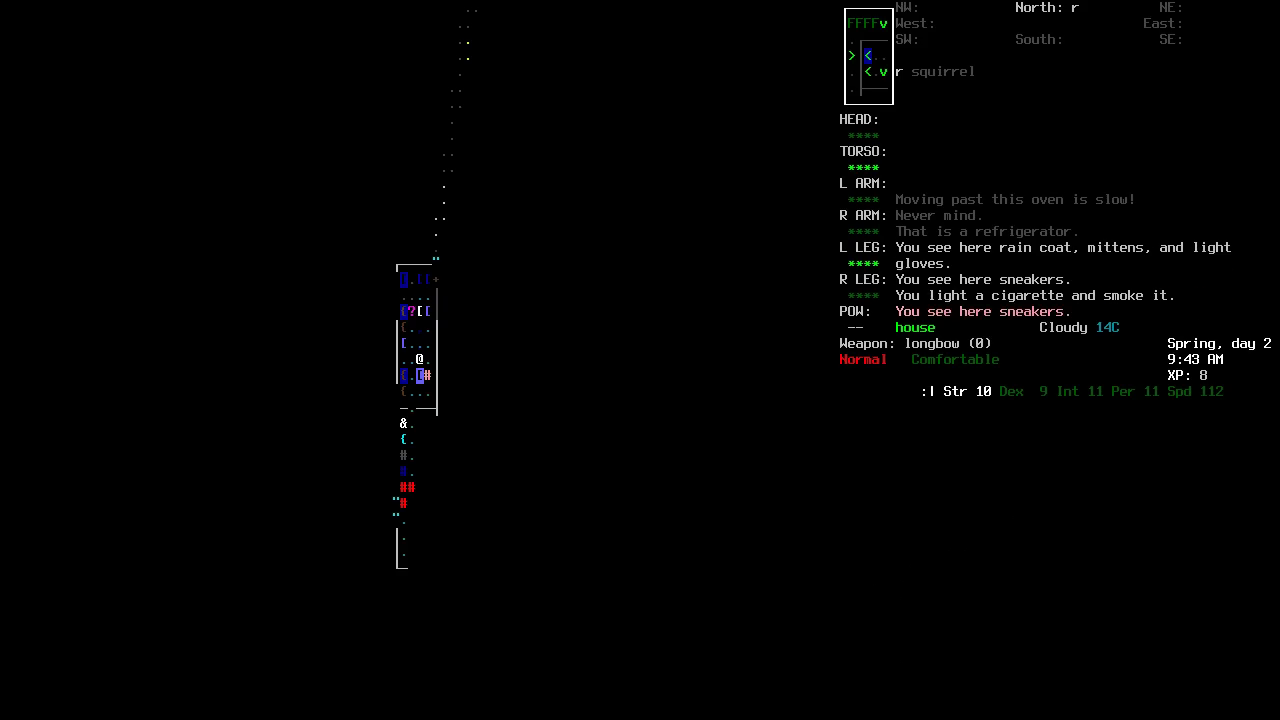
key("Down")
key("g")
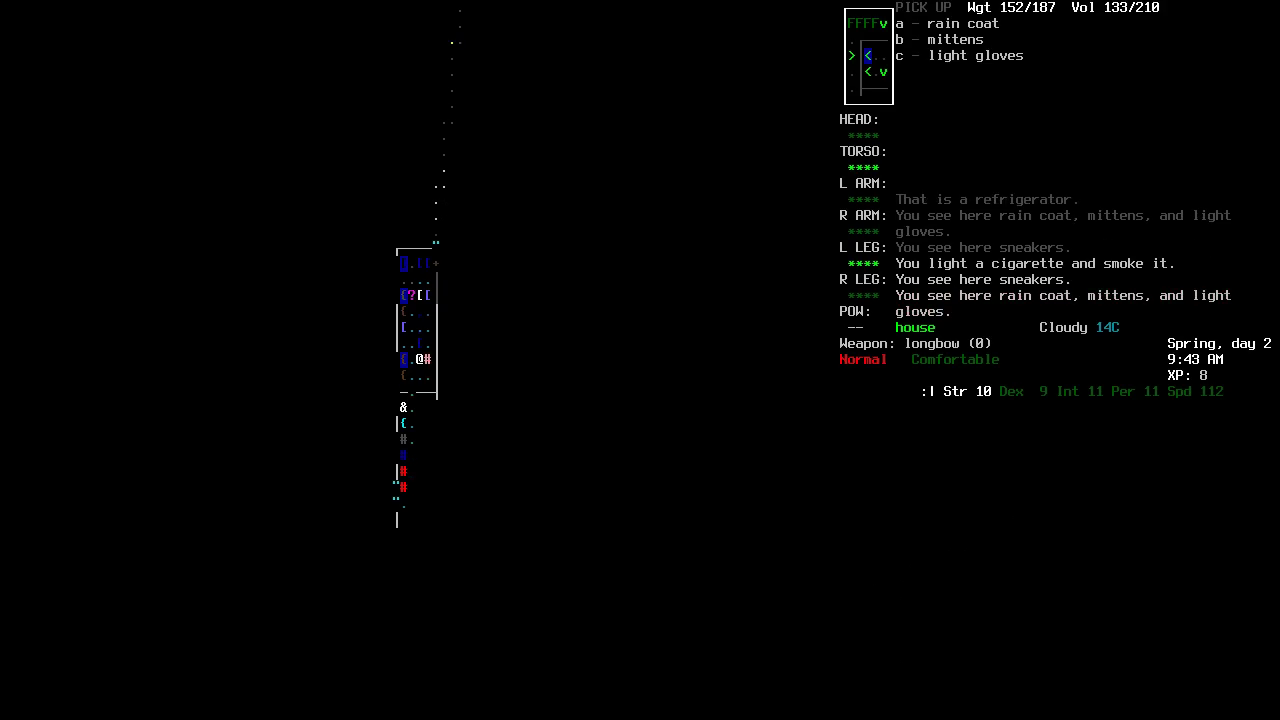
key("a")
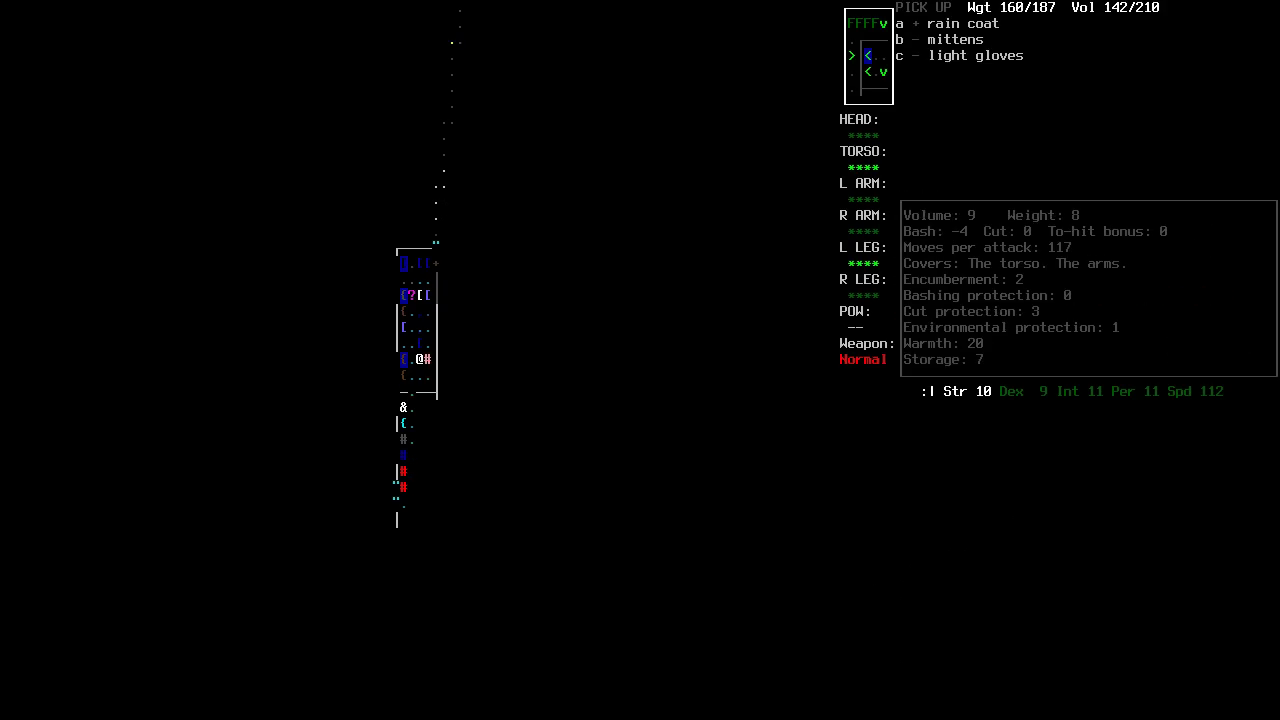
key("Return")
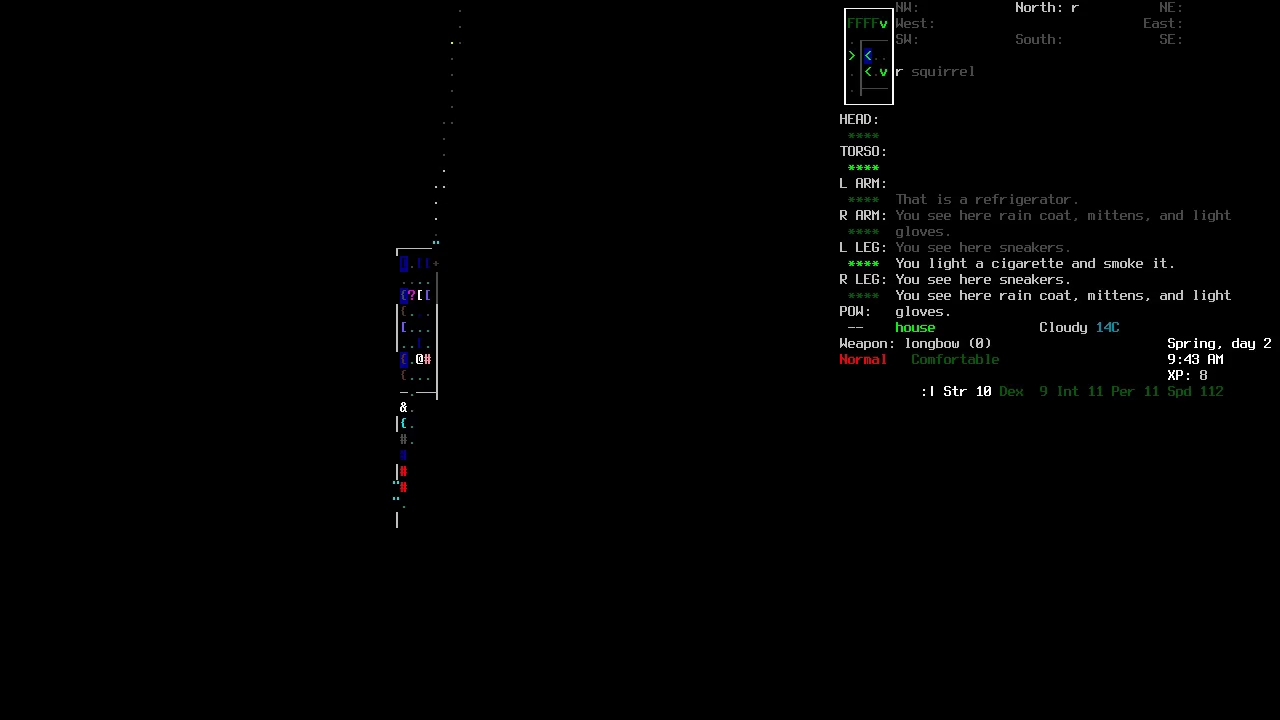
Chop the rain coat into 9 rags with the steak knife.
key("a")
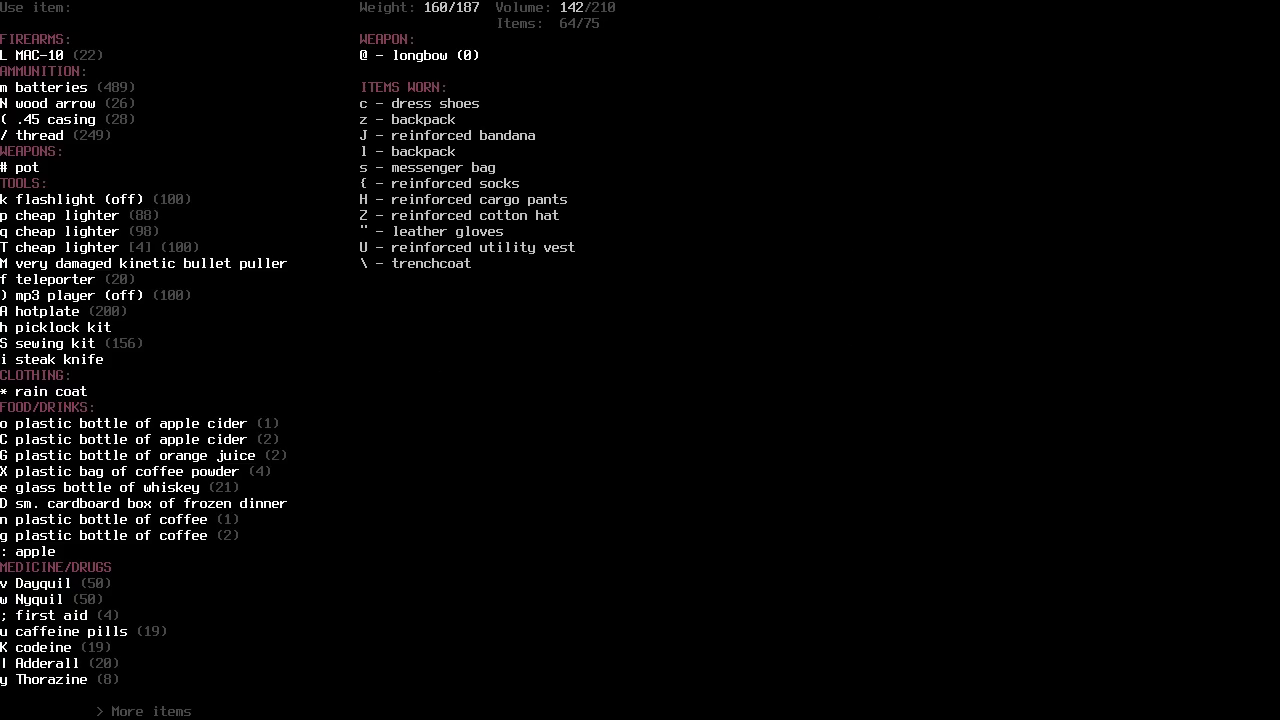
key("i")
key("1")
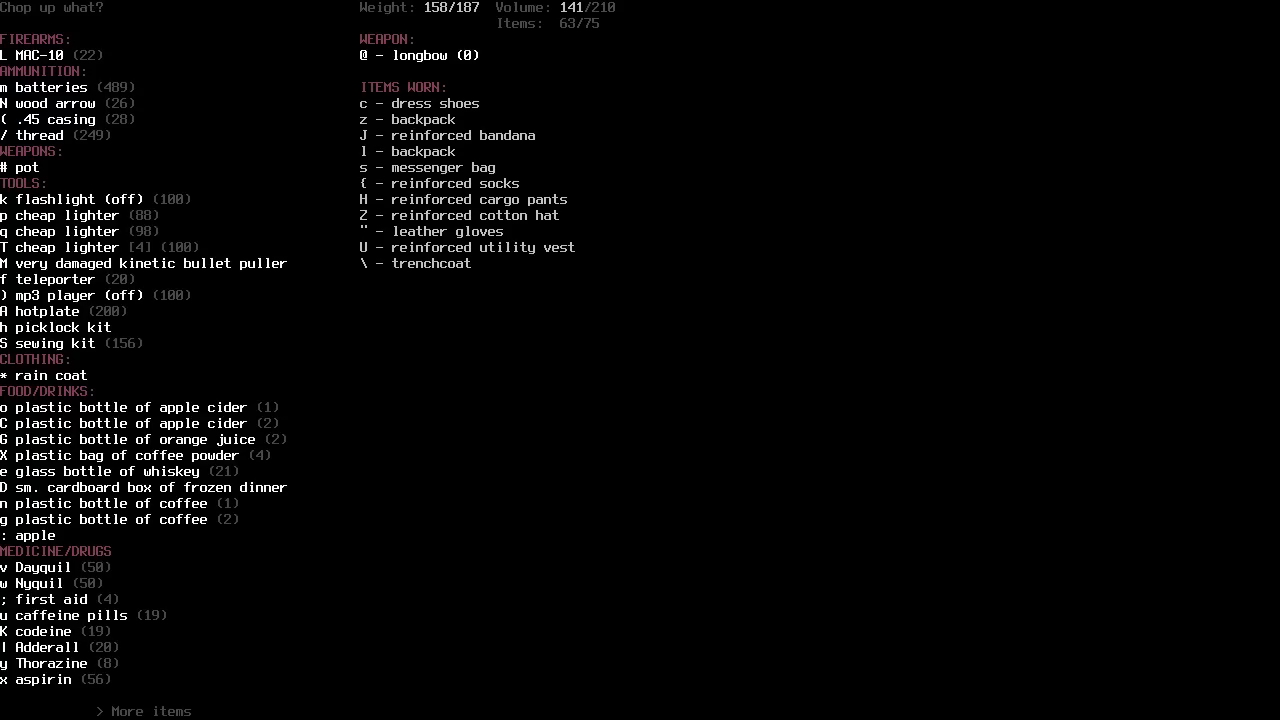
key("asterisk")
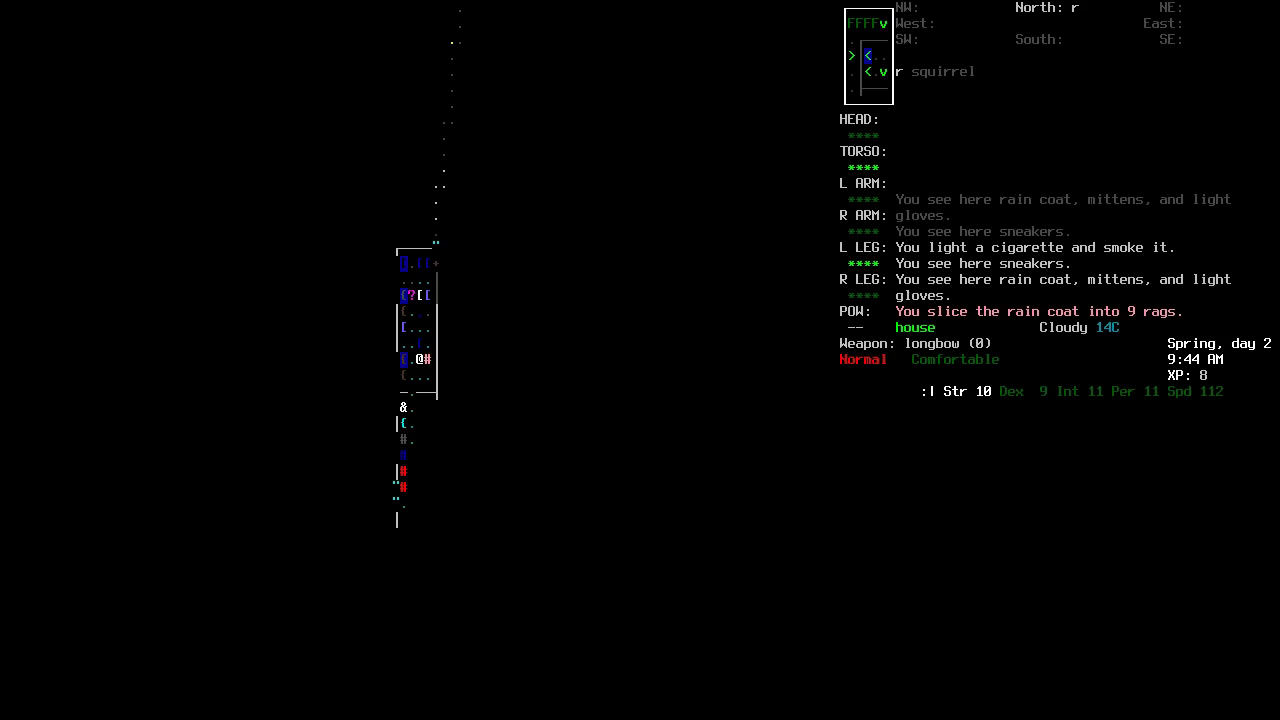
Walk north past the mittens to the bandana, glancing at the inventory twice.
key("k")
key("k")
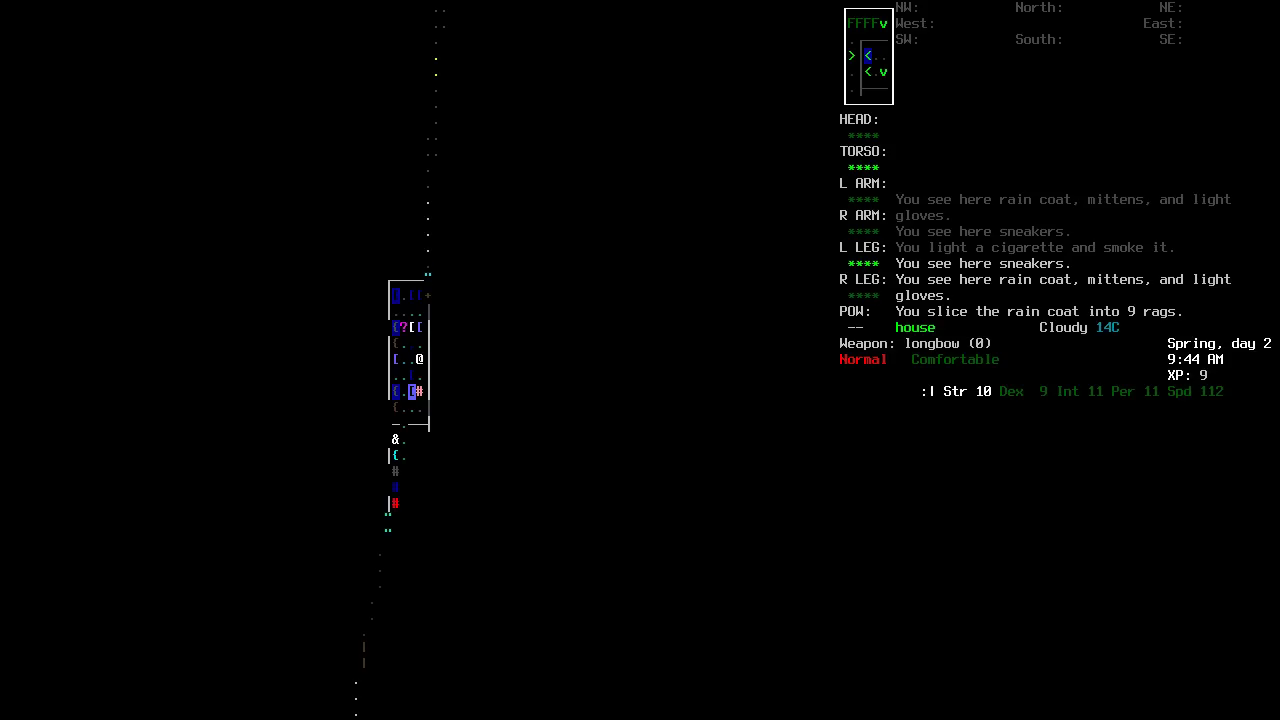
key("k")
key("k")
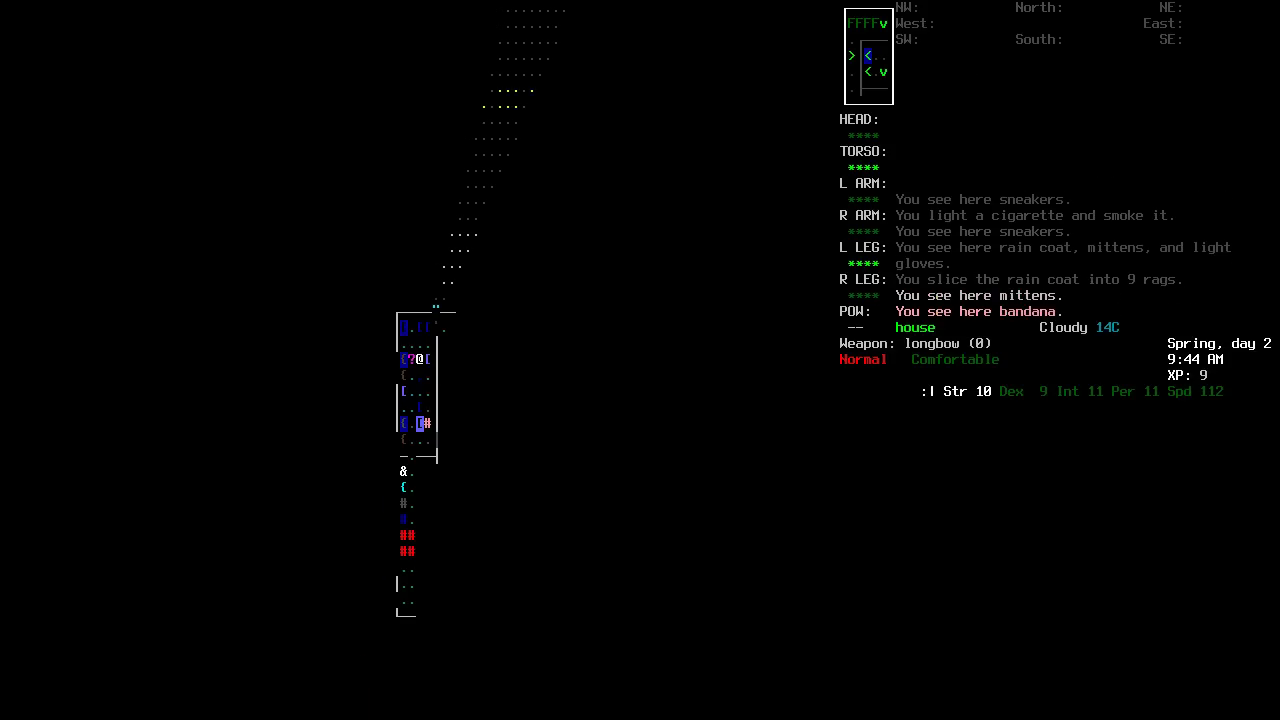
key("k")
key("i")
key("Escape")
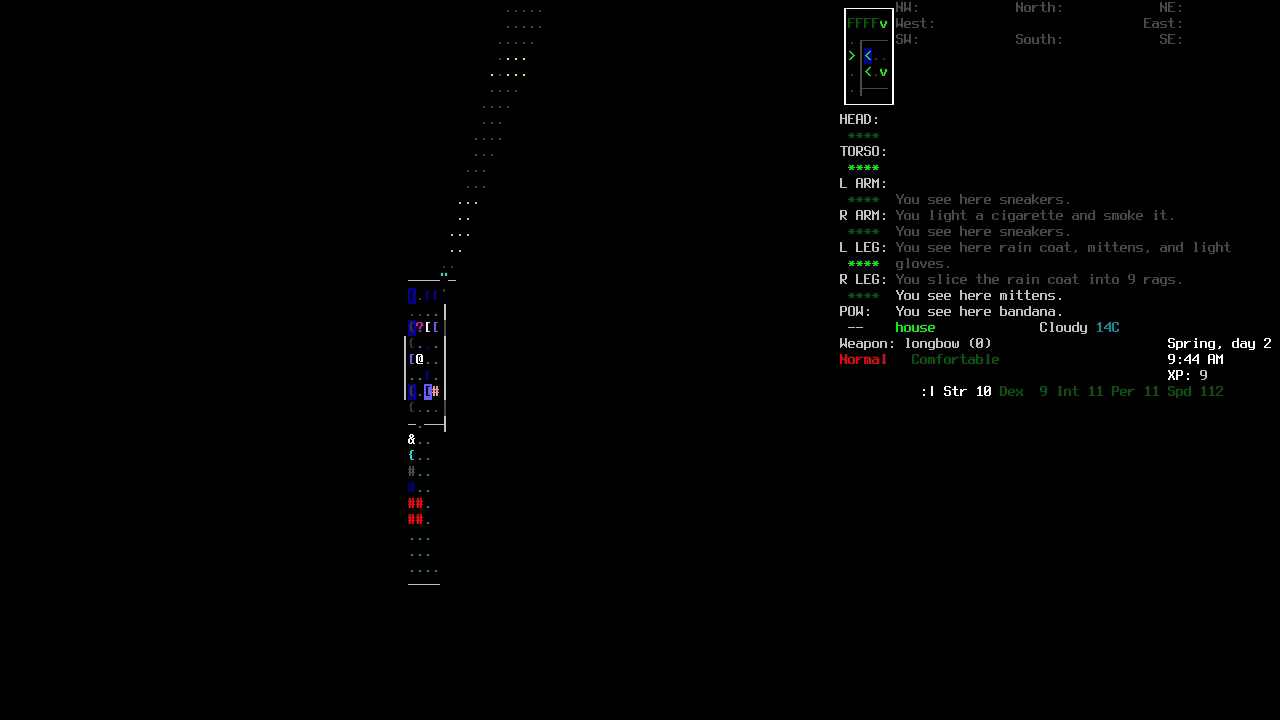
key("i")
key("Escape")
key("ampersand")
key("Right")
key("Right")
key("Right")
key("Right")
key("Right")
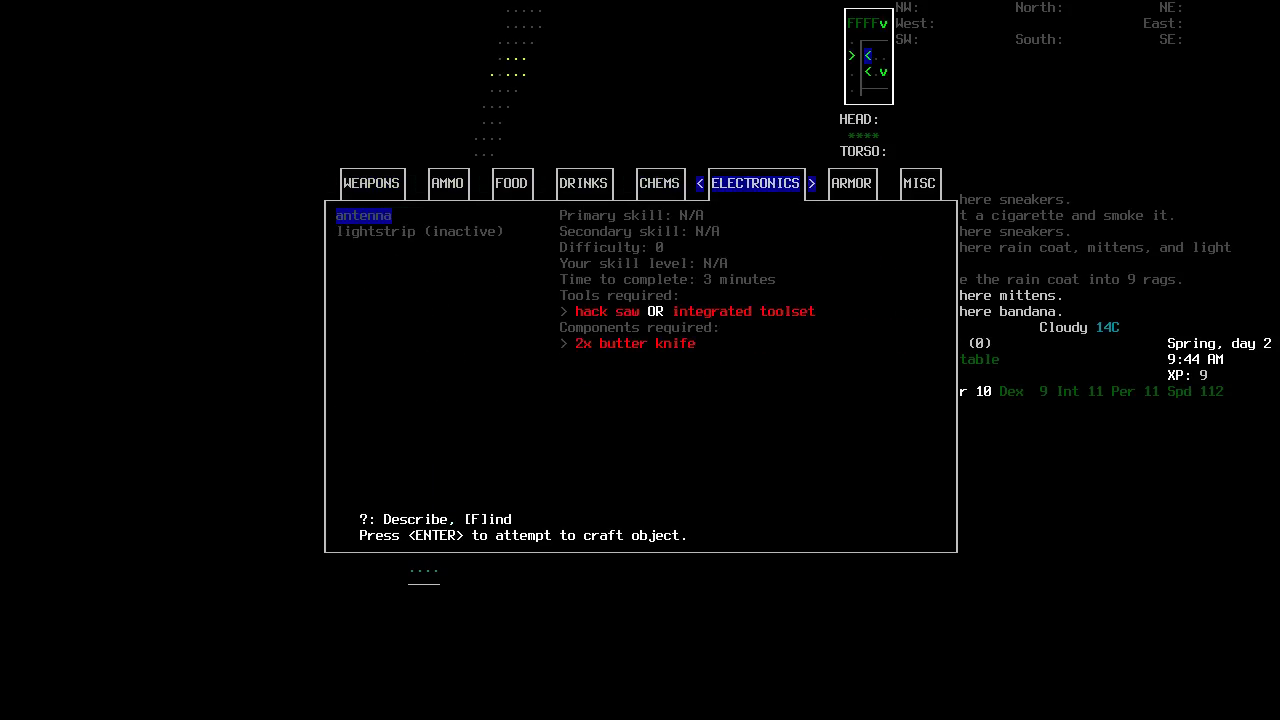
key("Right")
key("Right")
key("Up")
key("Up")
key("Up")
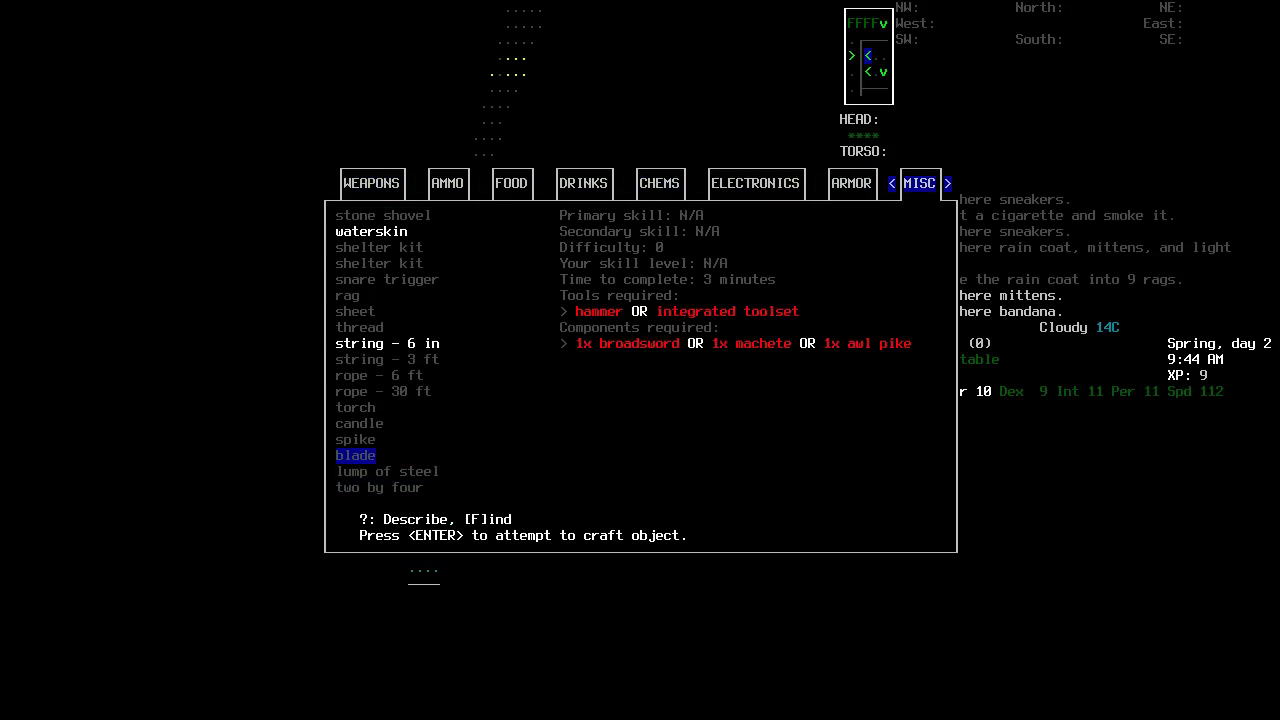
key("Up")
key("Up")
key("Down")
key("Down")
key("Down")
key("Down")
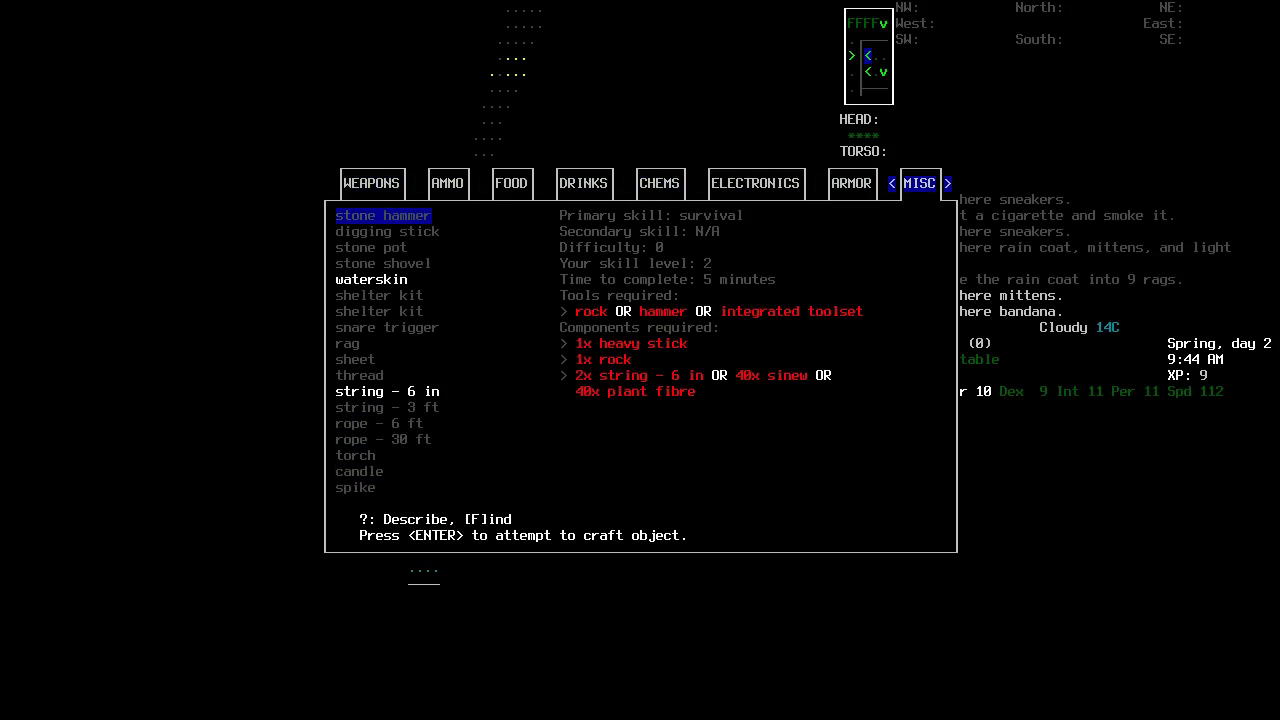
key("Up")
key("Up")
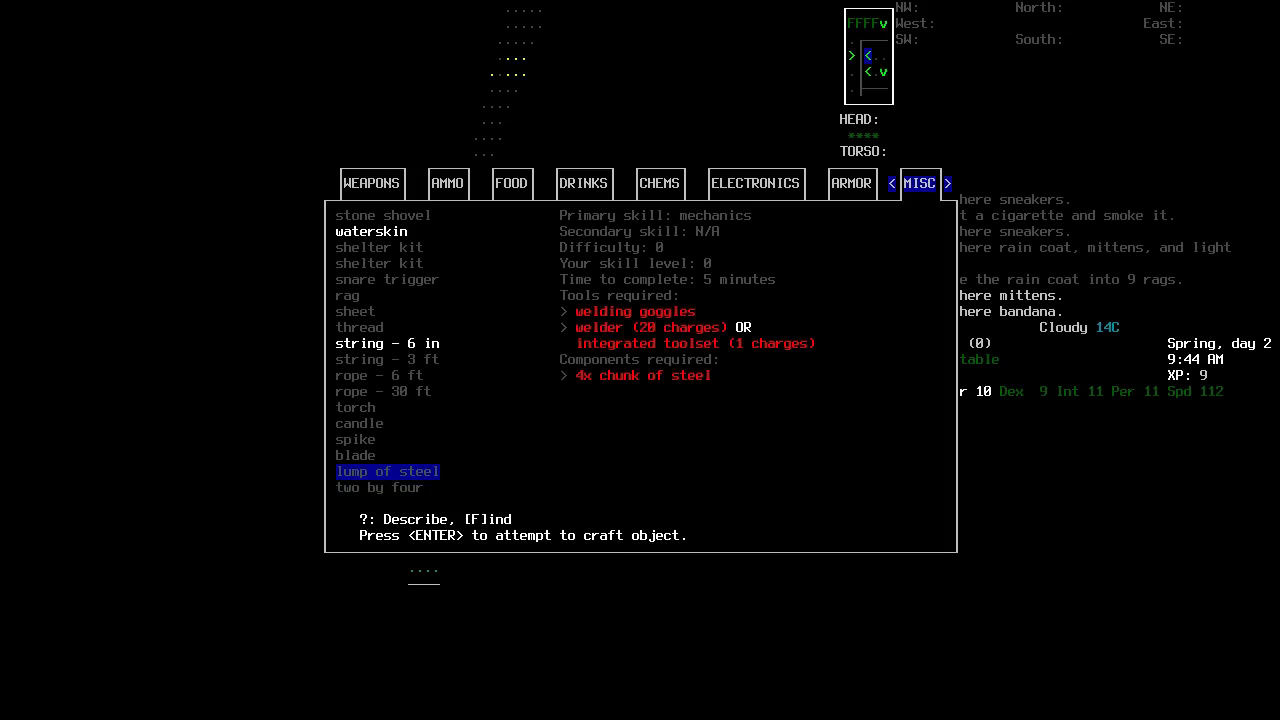
key("Down")
key("Down")
key("Down")
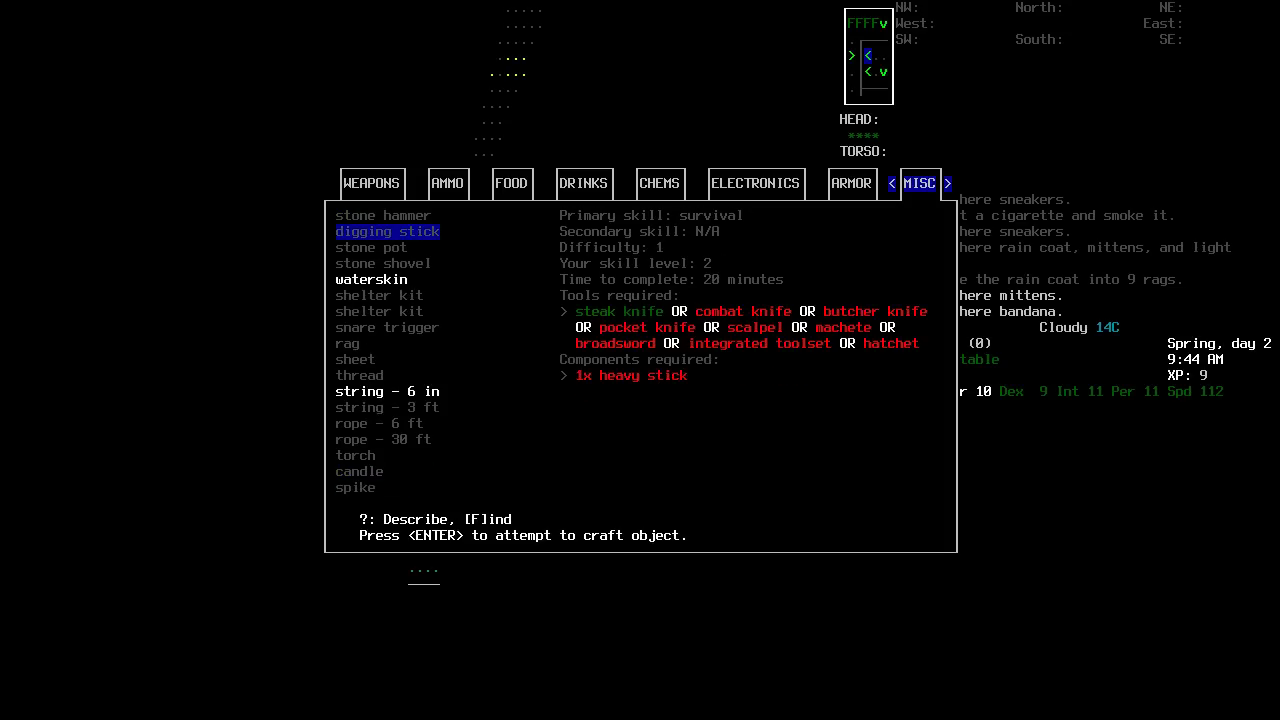
Close the crafting recipes and walk through the house to the dresser.
key("Escape")
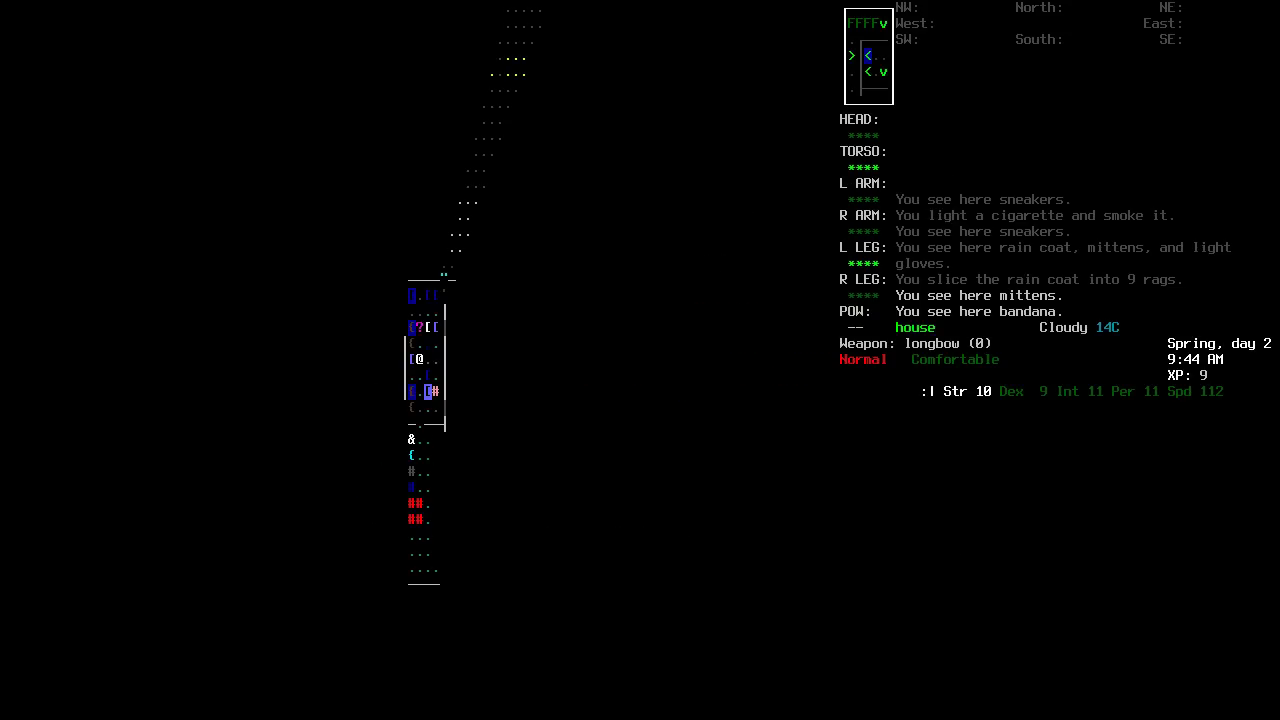
key("1")
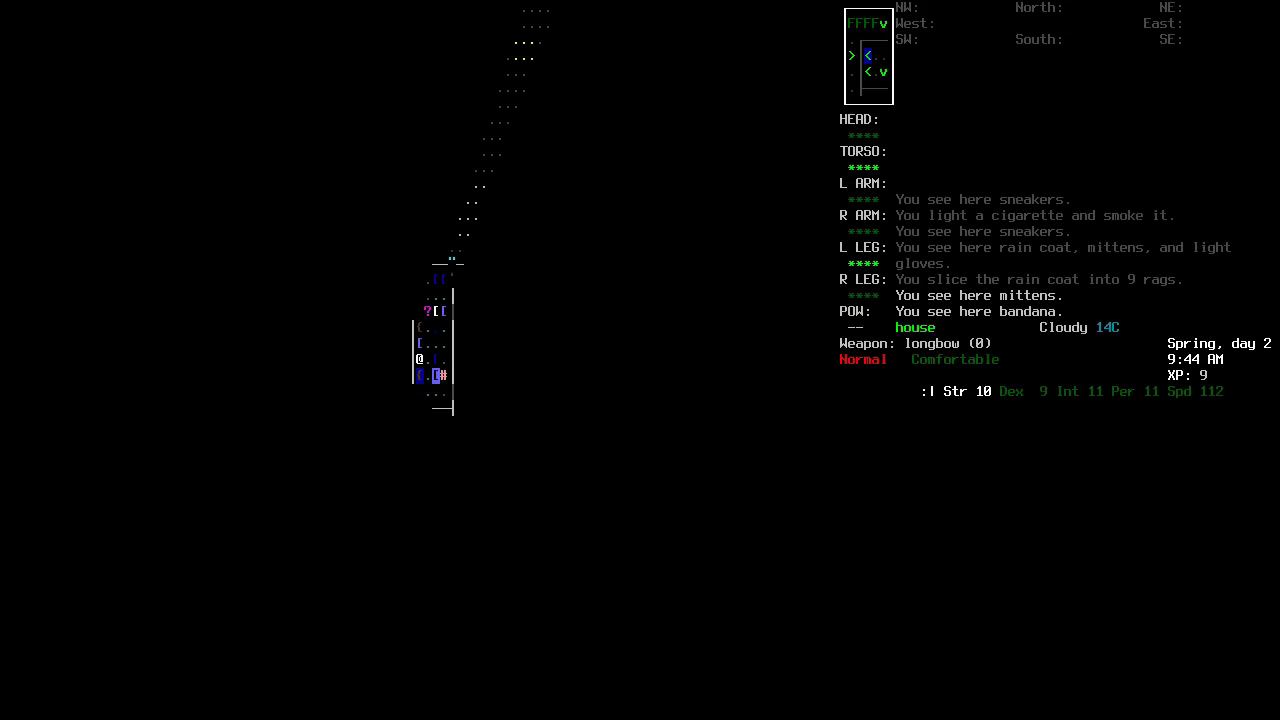
key("3")
key("2")
key("8")
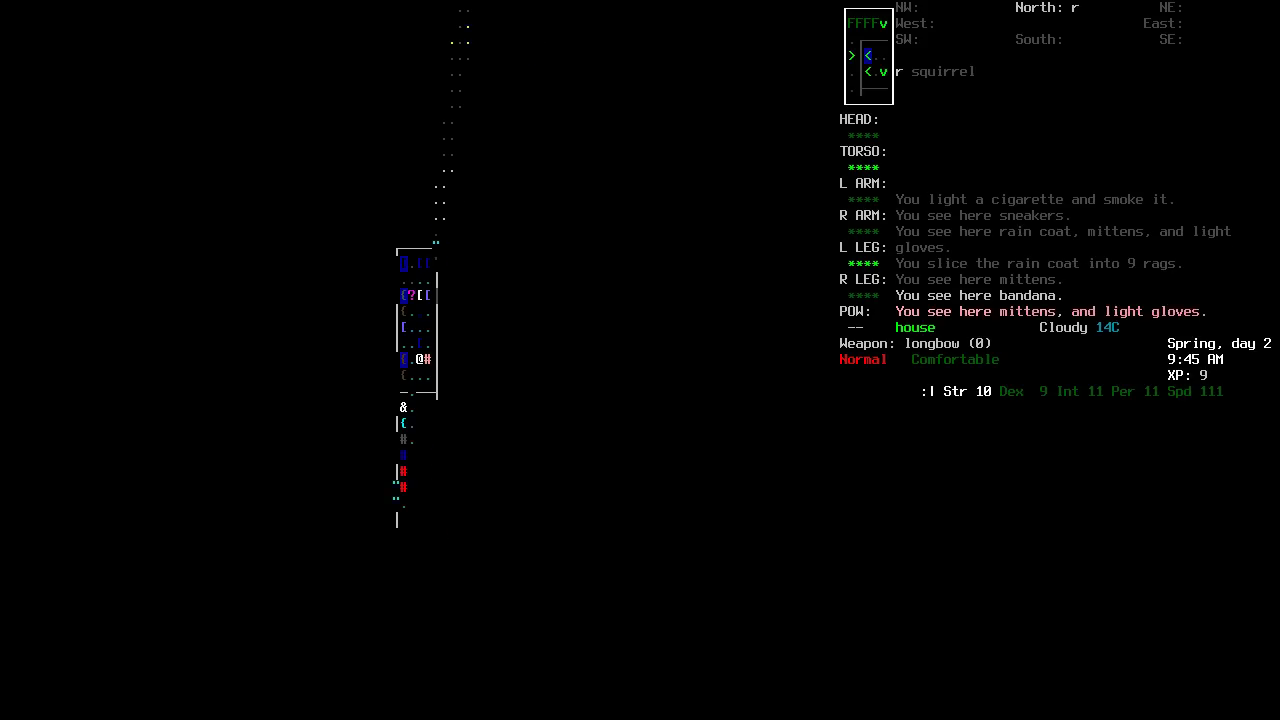
key("8")
key("8")
key("8")
key("2")
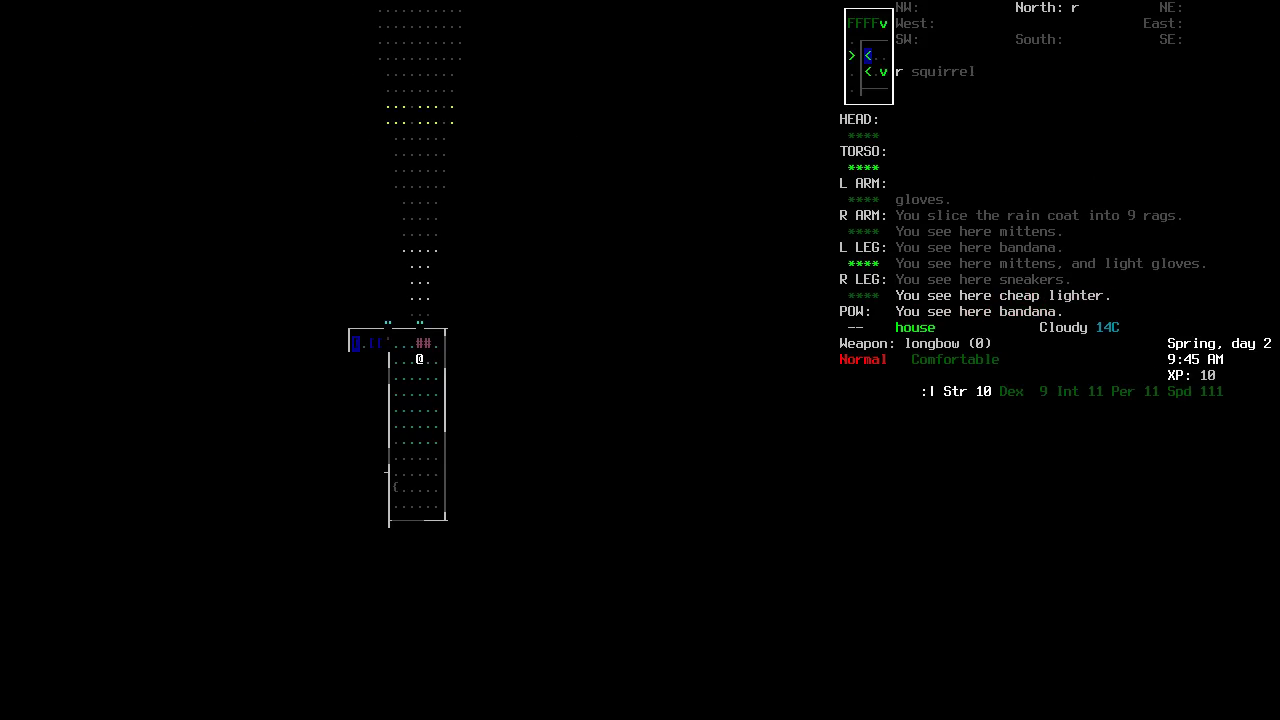
key("2")
key("2")
key("2")
key("2")
key("2")
Examine the dresser, taking the leather jacket, and bring up the use-item list.
key("e")
key("5")
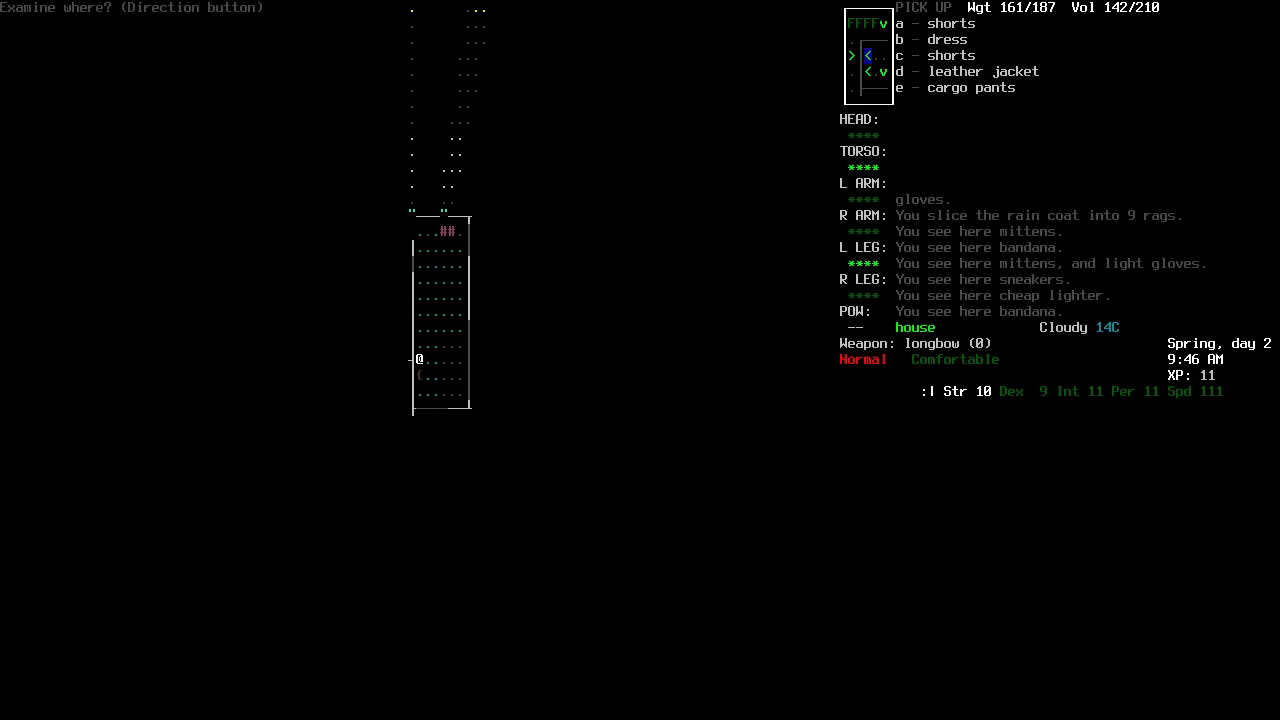
key("Escape")
key("Escape")
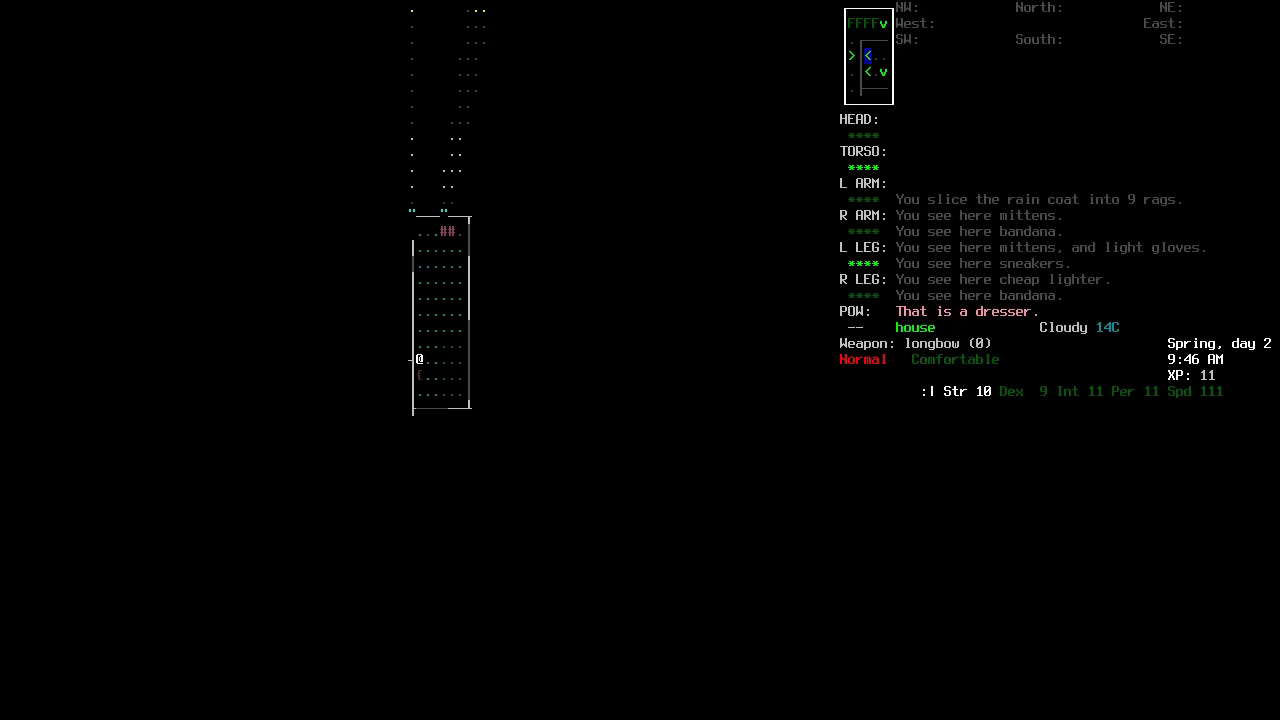
key("a")
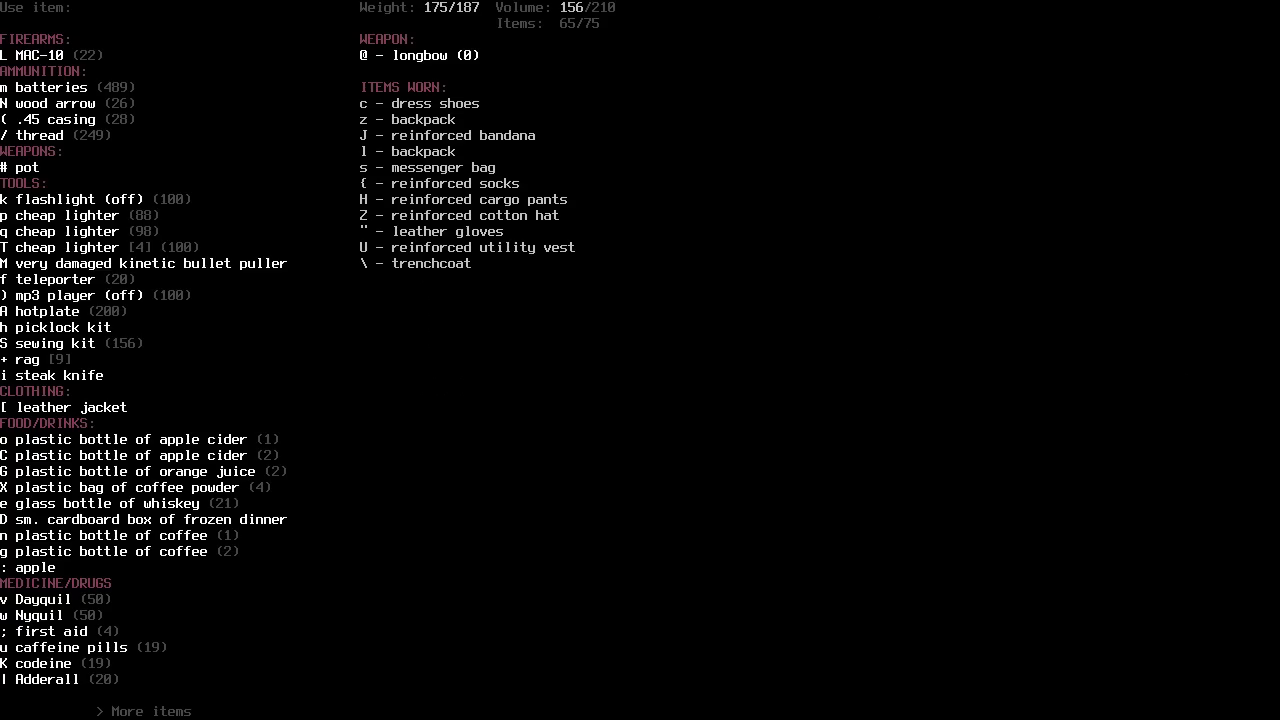
Use the steak knife on the leather jacket, yielding 14 pieces of leather.
key("i")
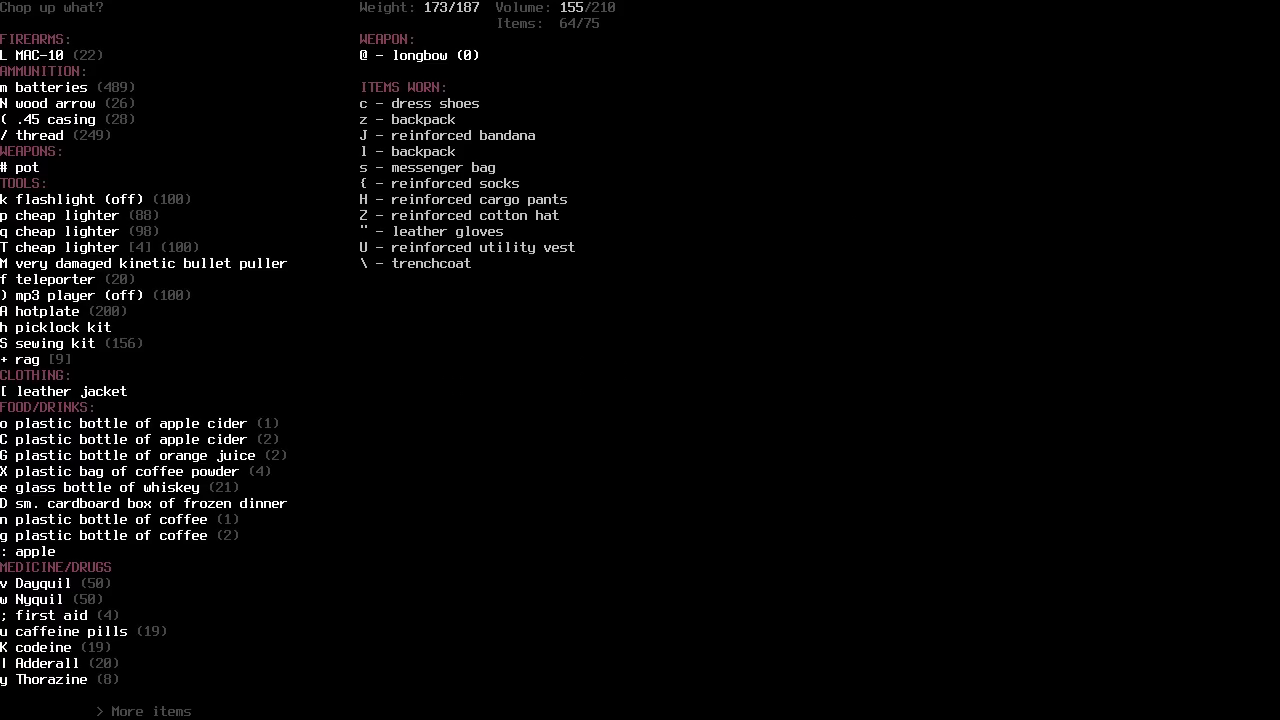
key("bracketleft")
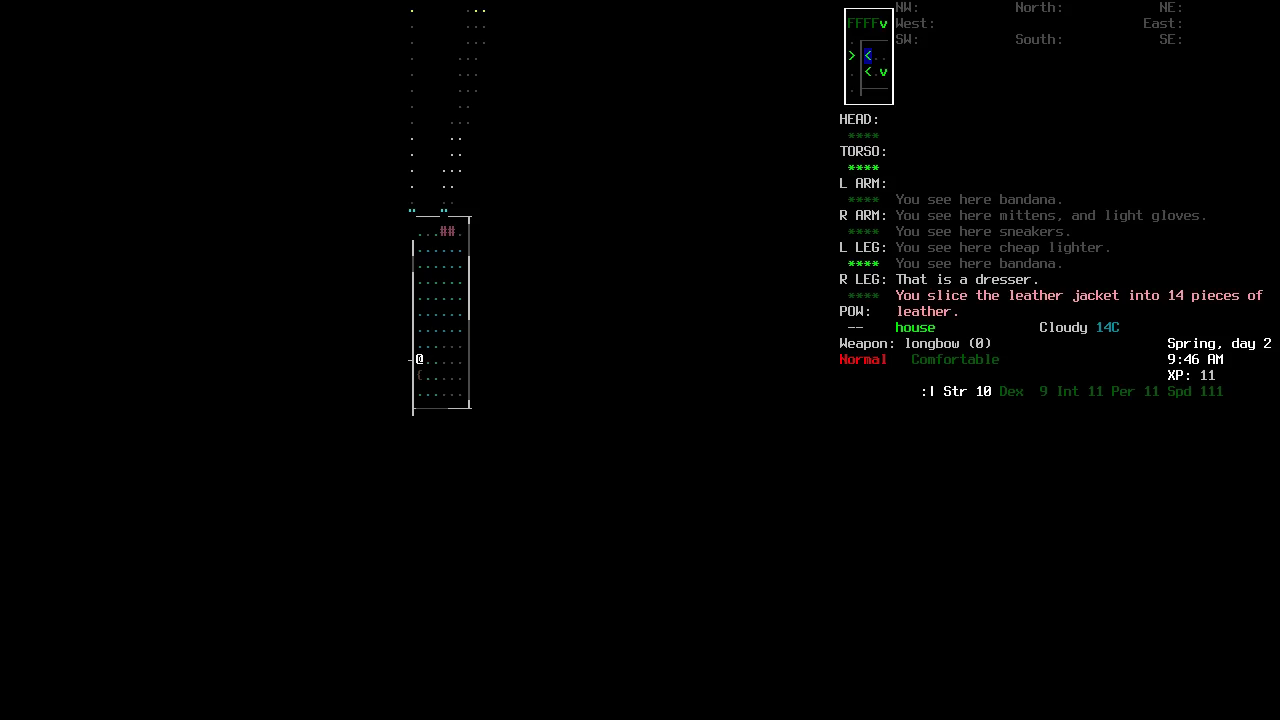
key("9")
key("9")
key("9")
Review the shelter kit's remaining requirements in the MISC crafting recipes.
key("ampersand")
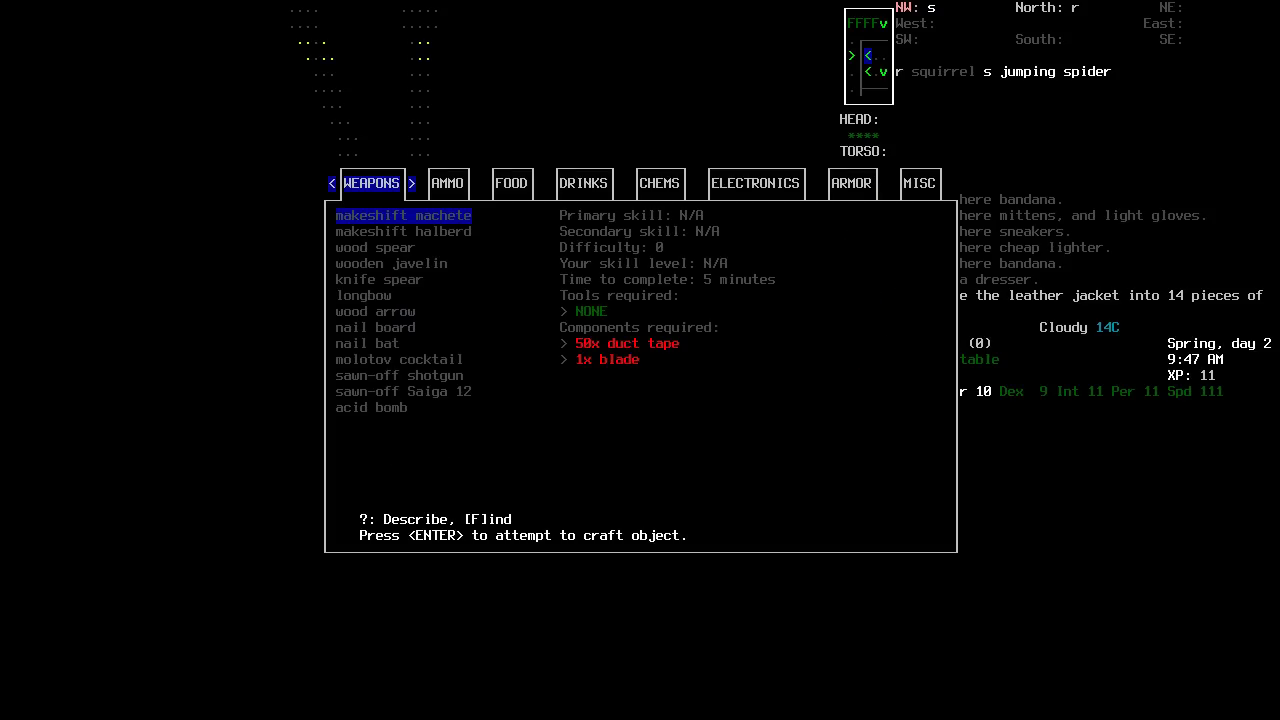
key("Left")
key("Down")
key("Down")
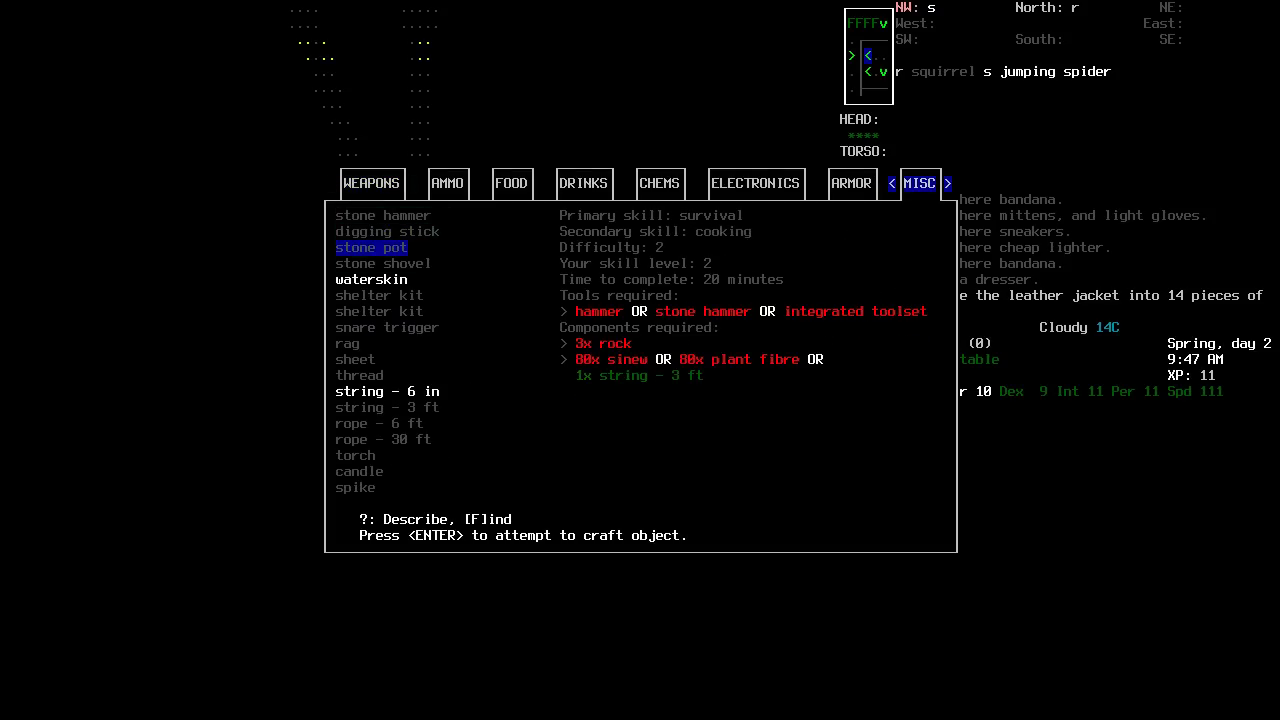
key("Down")
key("Down")
key("Down")
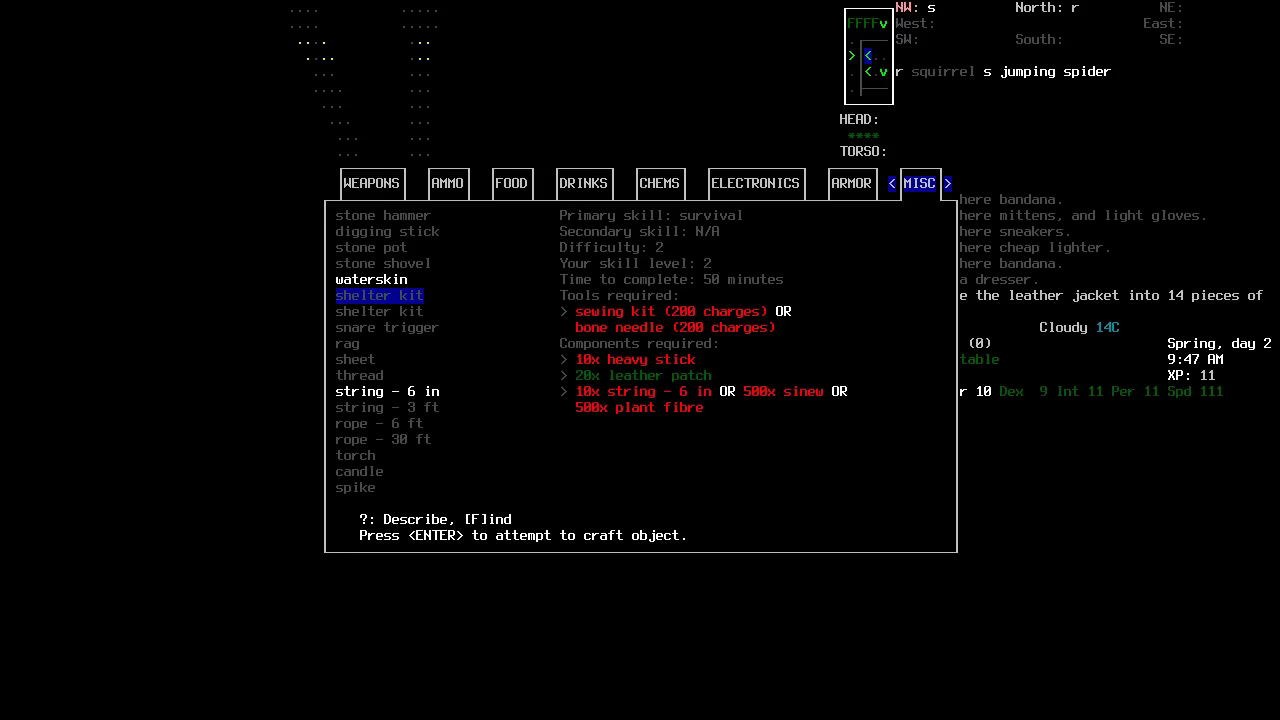
key("Escape")
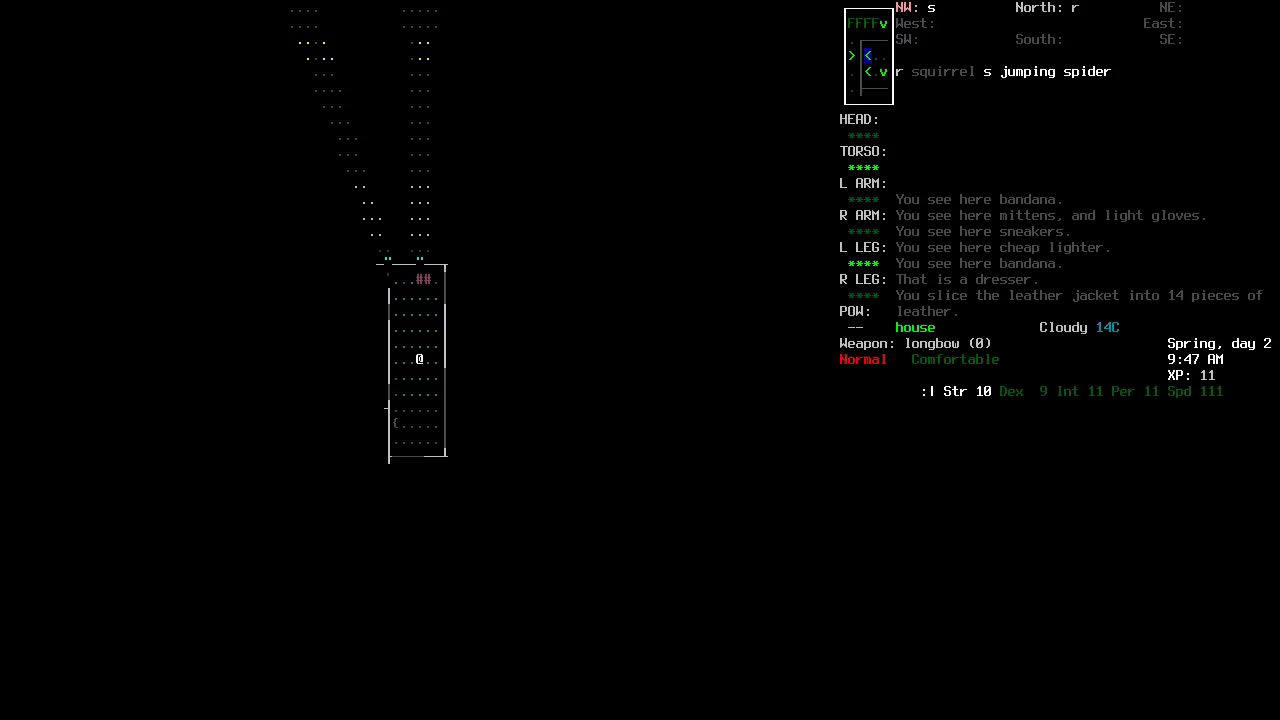
Disassemble a 3 ft string into six 6-inch strings and pick them up.
key("parenleft")
key("space")
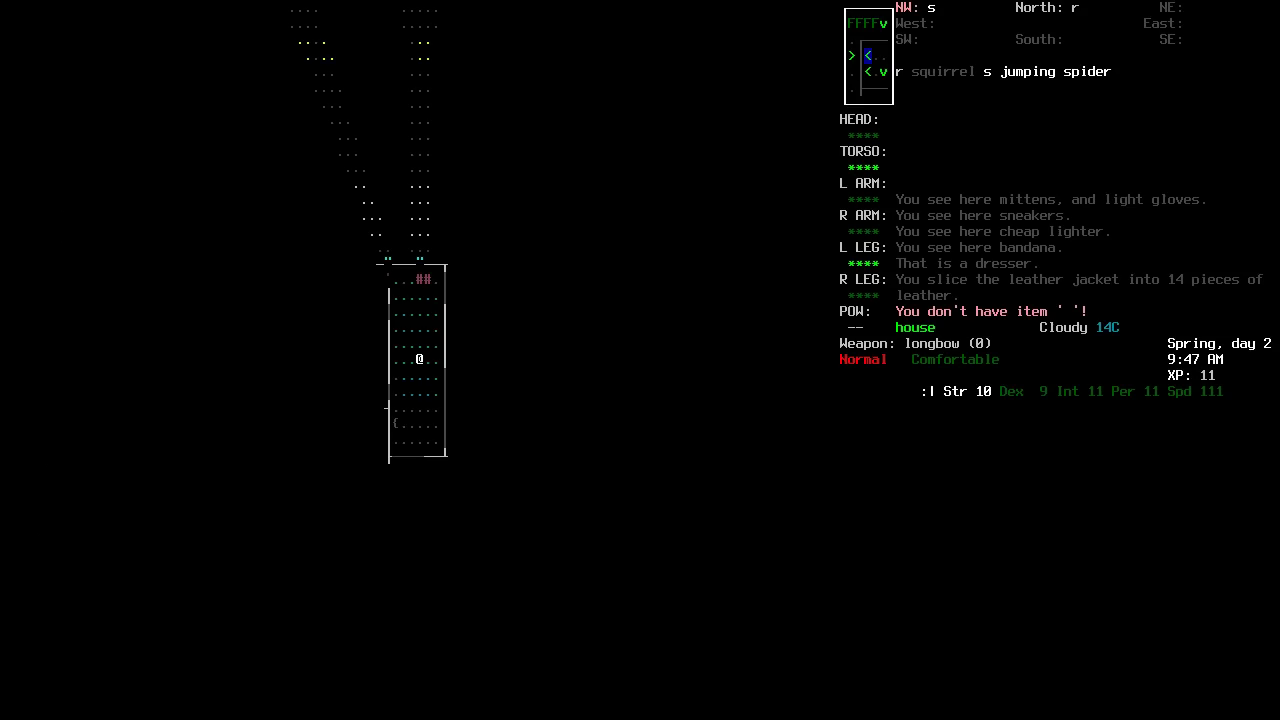
key("parenleft")
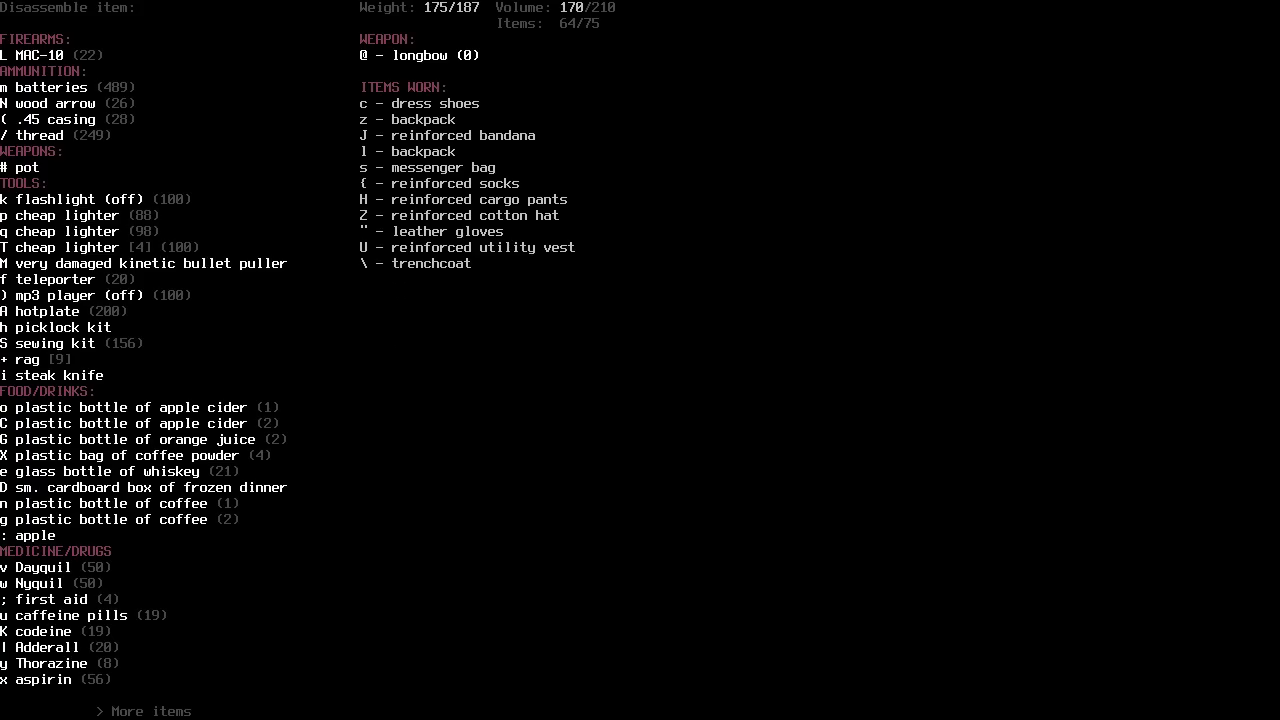
key("greater")
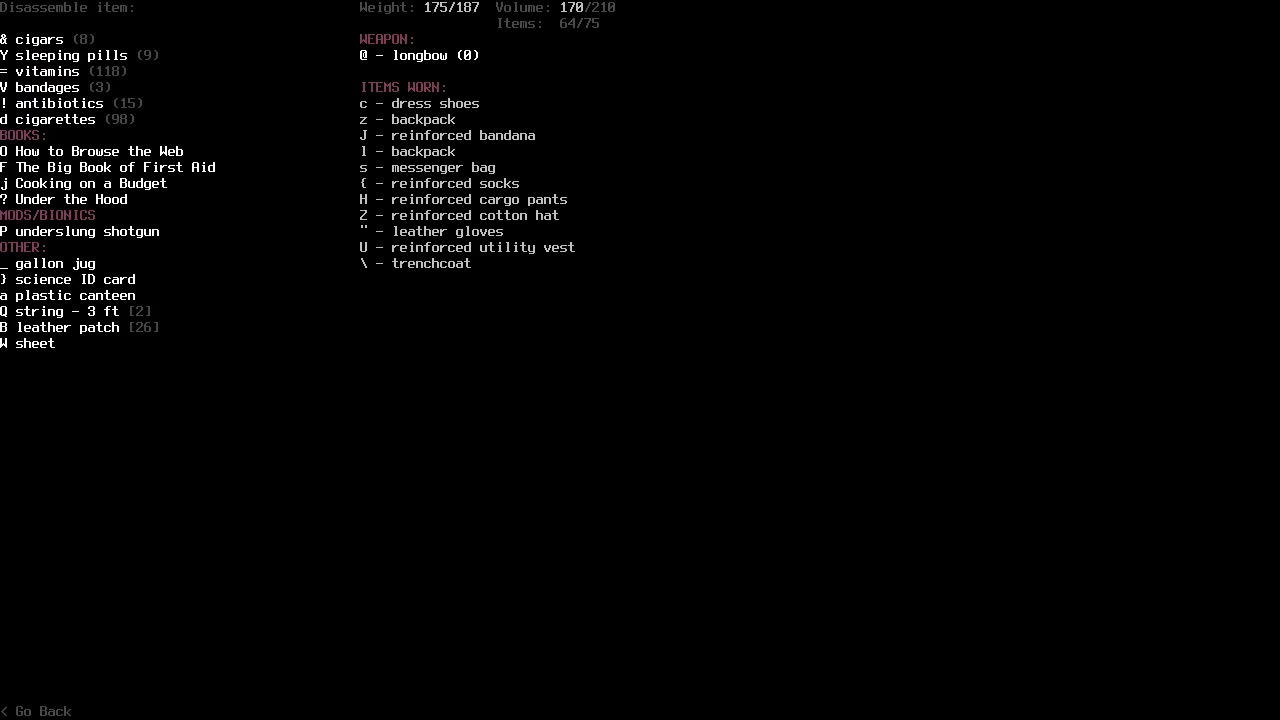
key("Q")
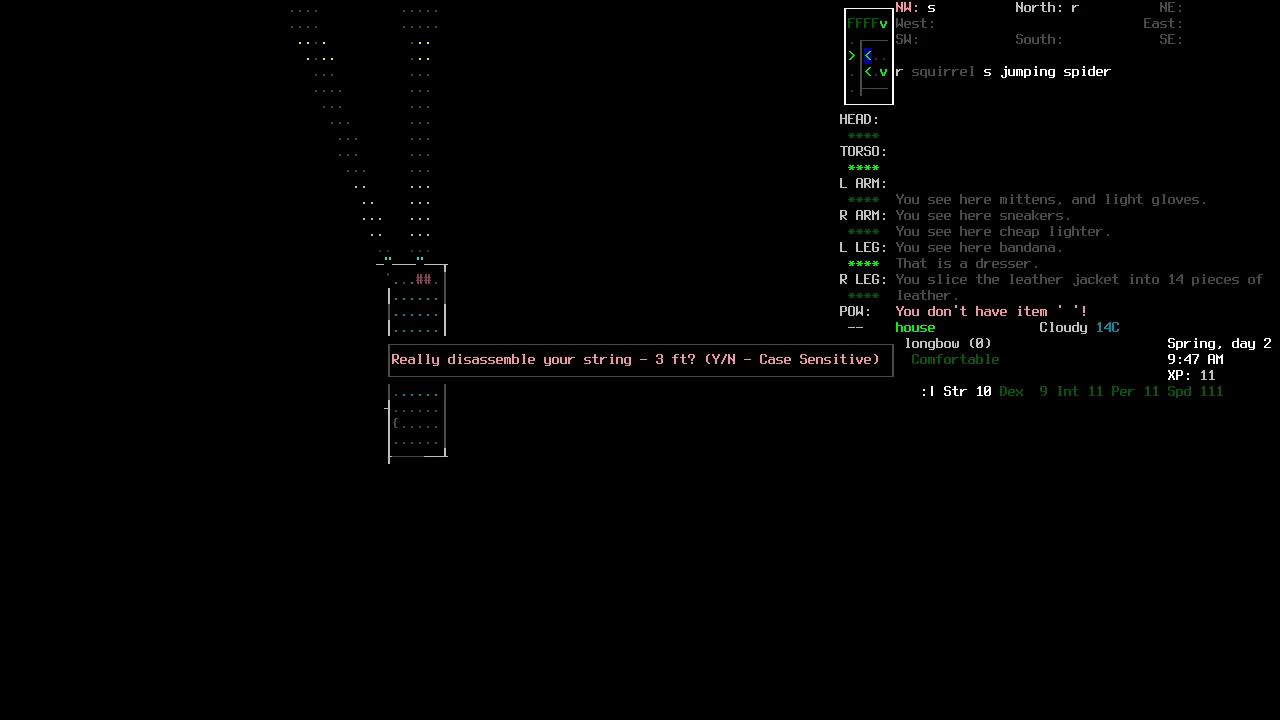
key("Y")
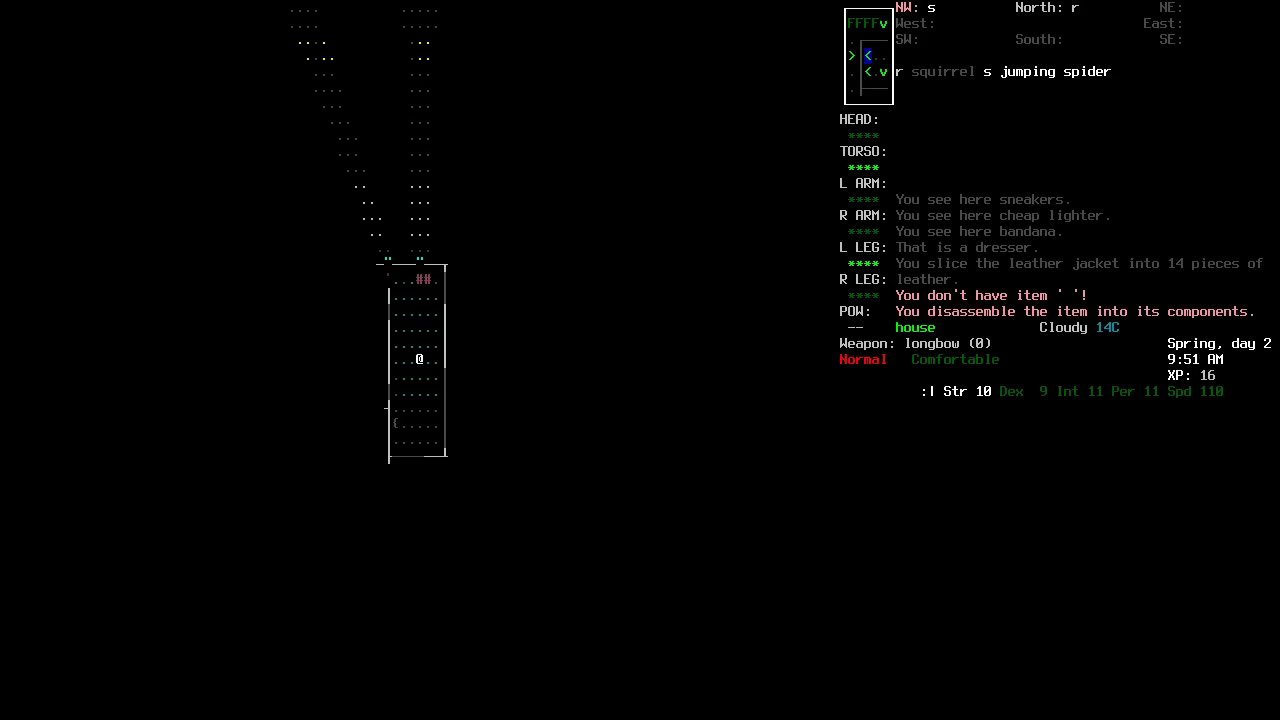
key("g")
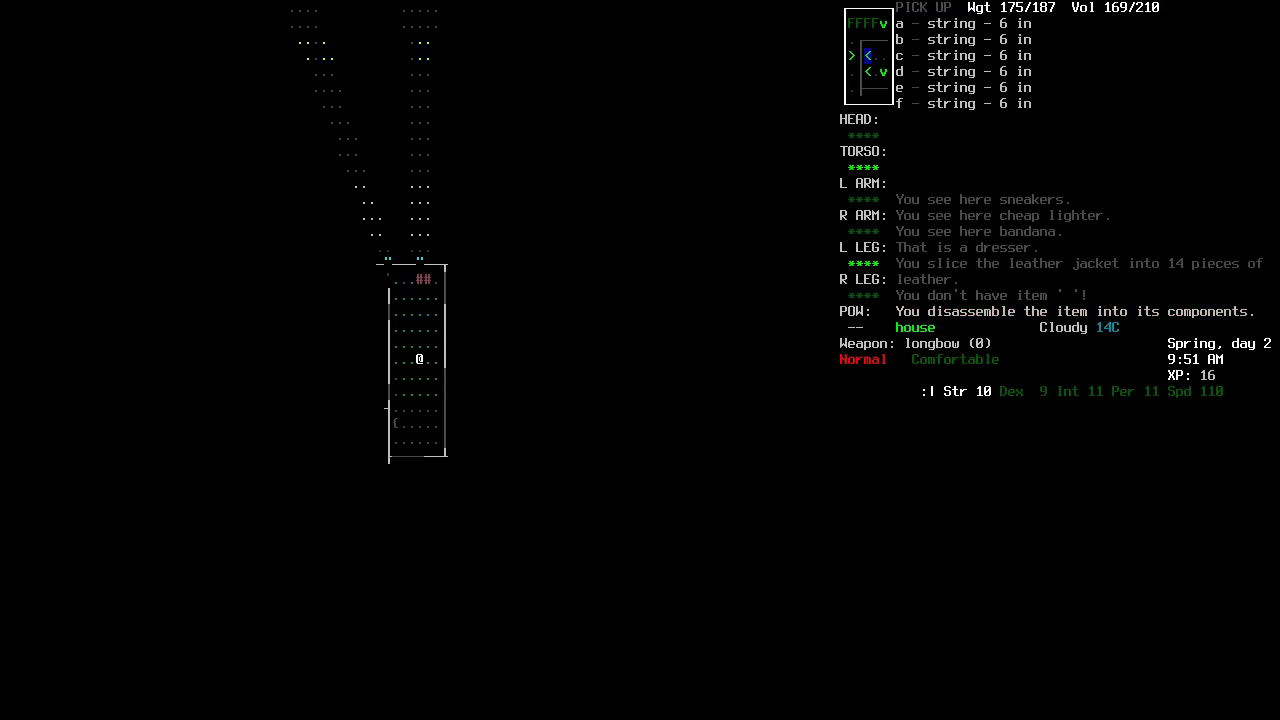
key("a")
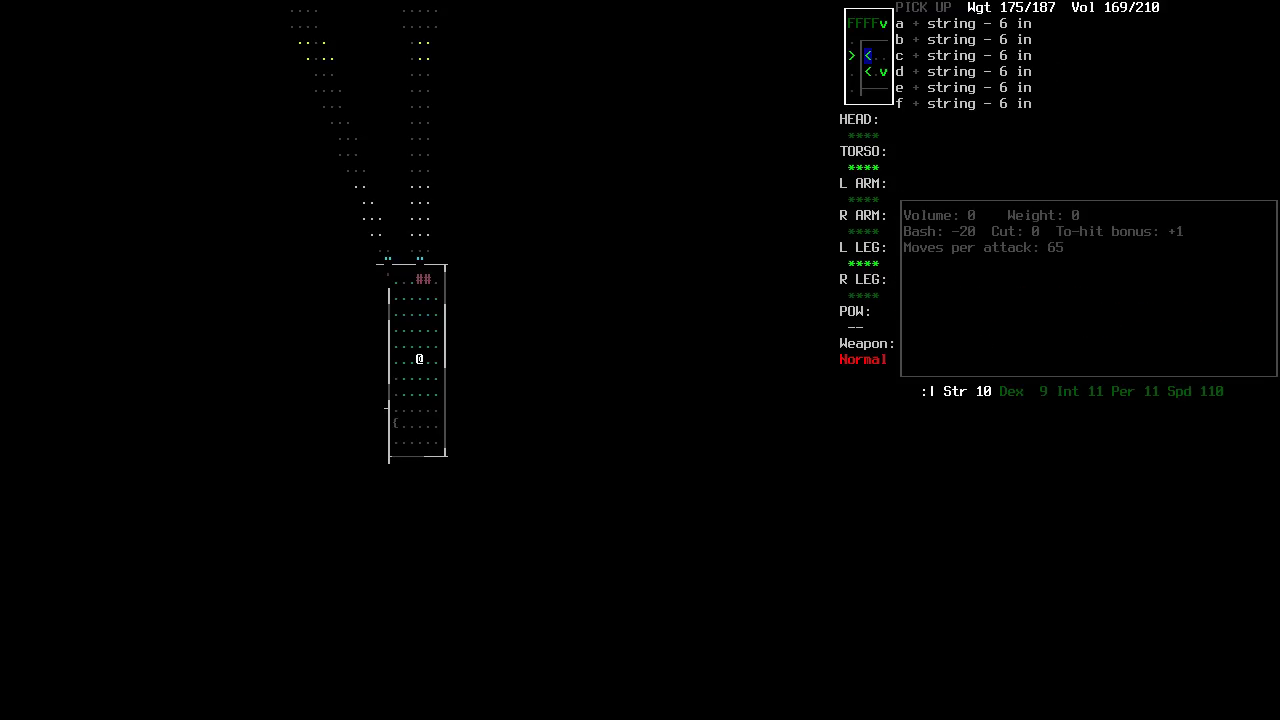
key("Escape")
Take apart another 3 ft string and pick up its 6-inch pieces.
key("(")
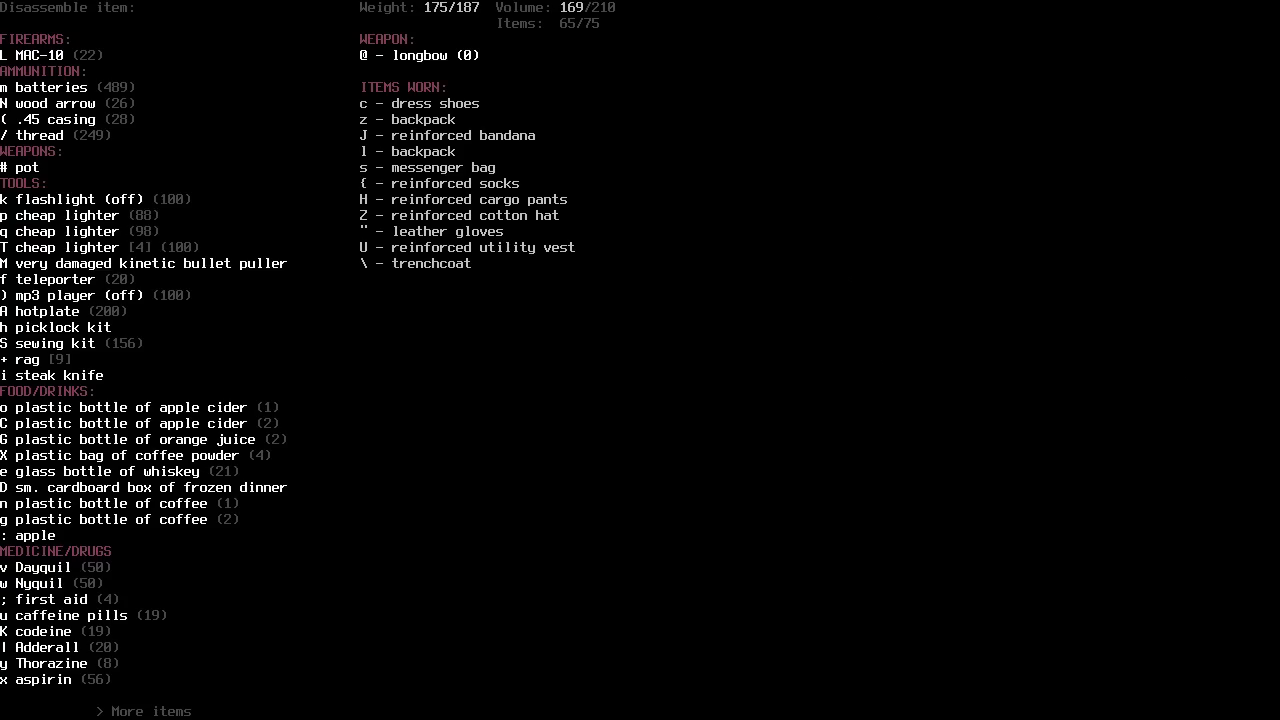
key("Page_Down")
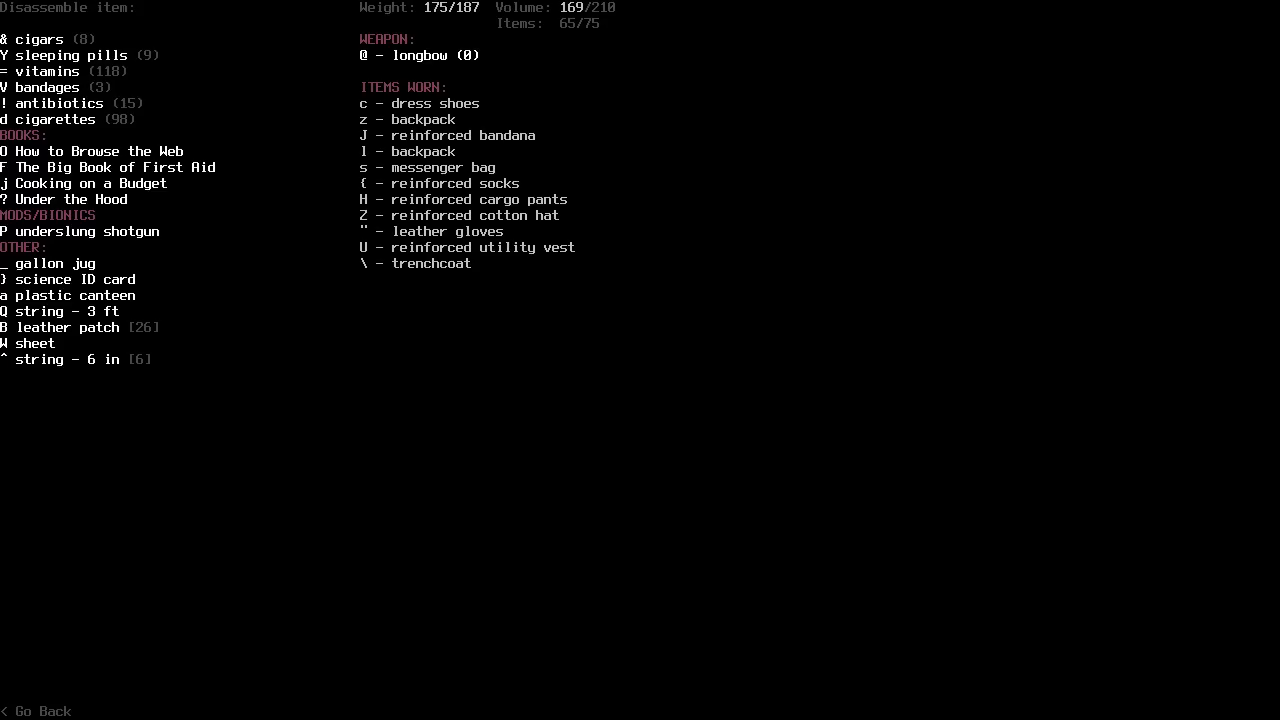
key("Q")
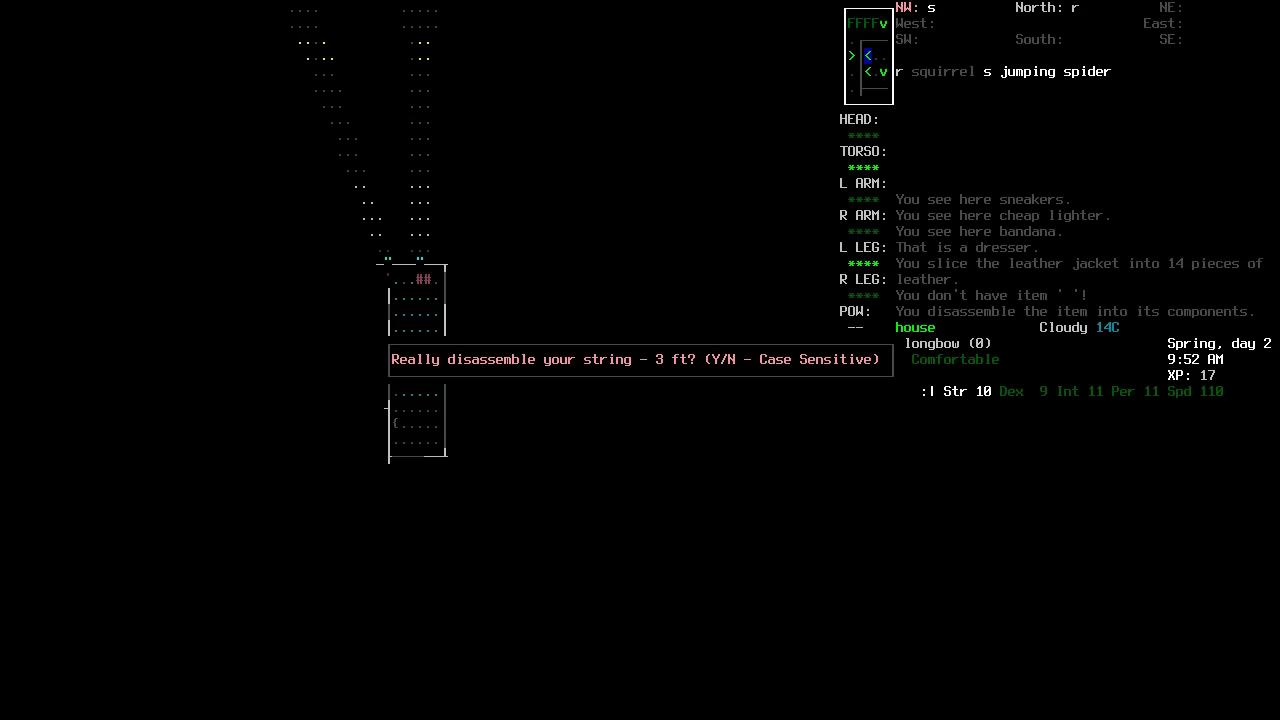
key("Y")
key("g")
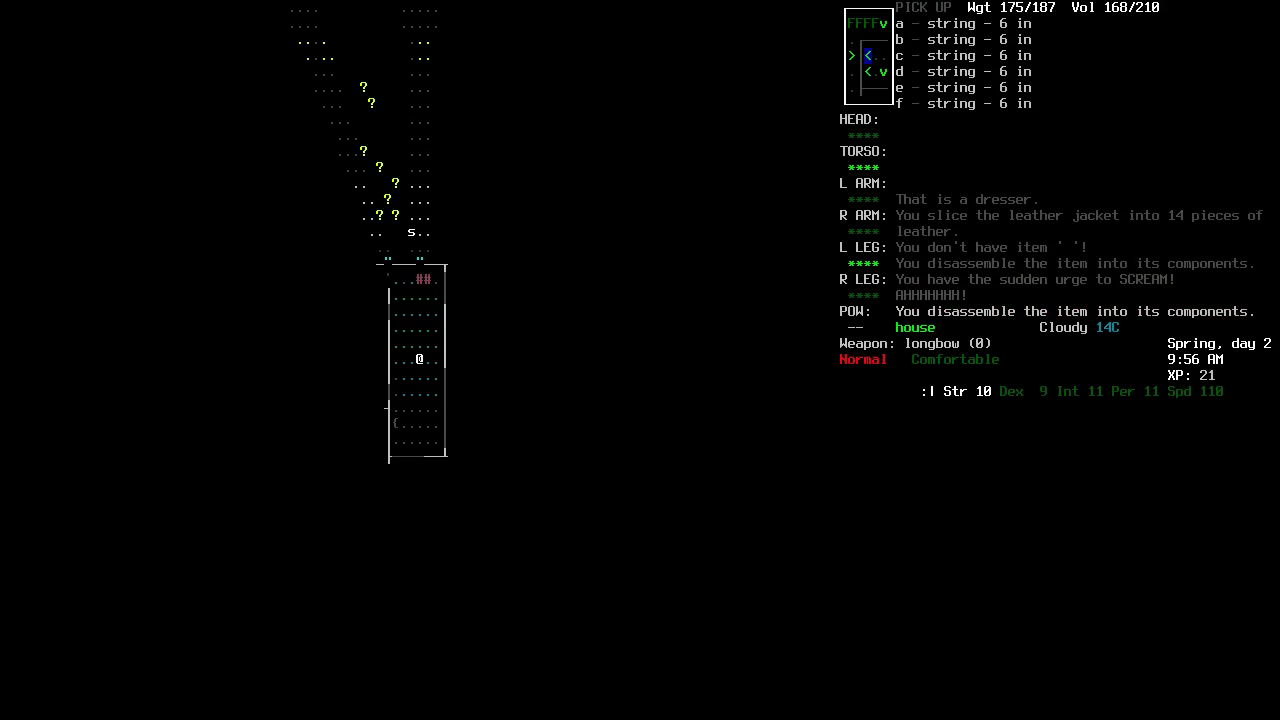
key("a")
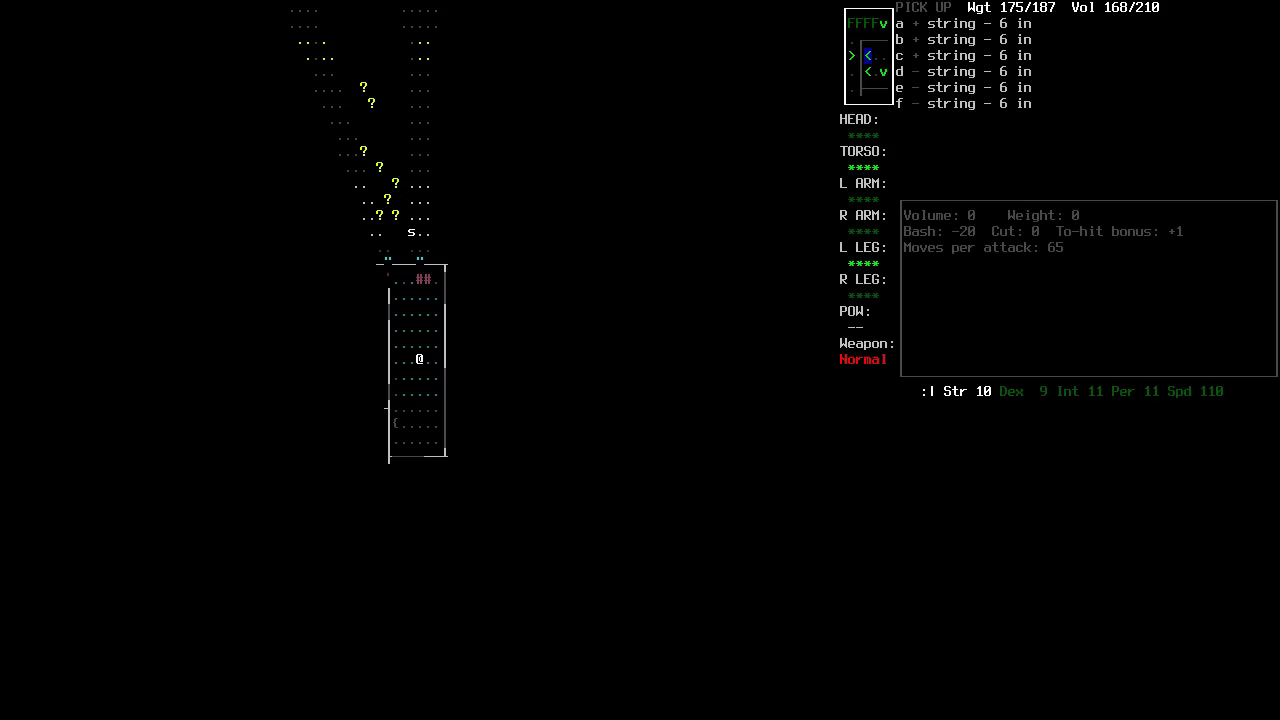
key("Return")
Walk across the room and into the next room, past the table.
key("1")
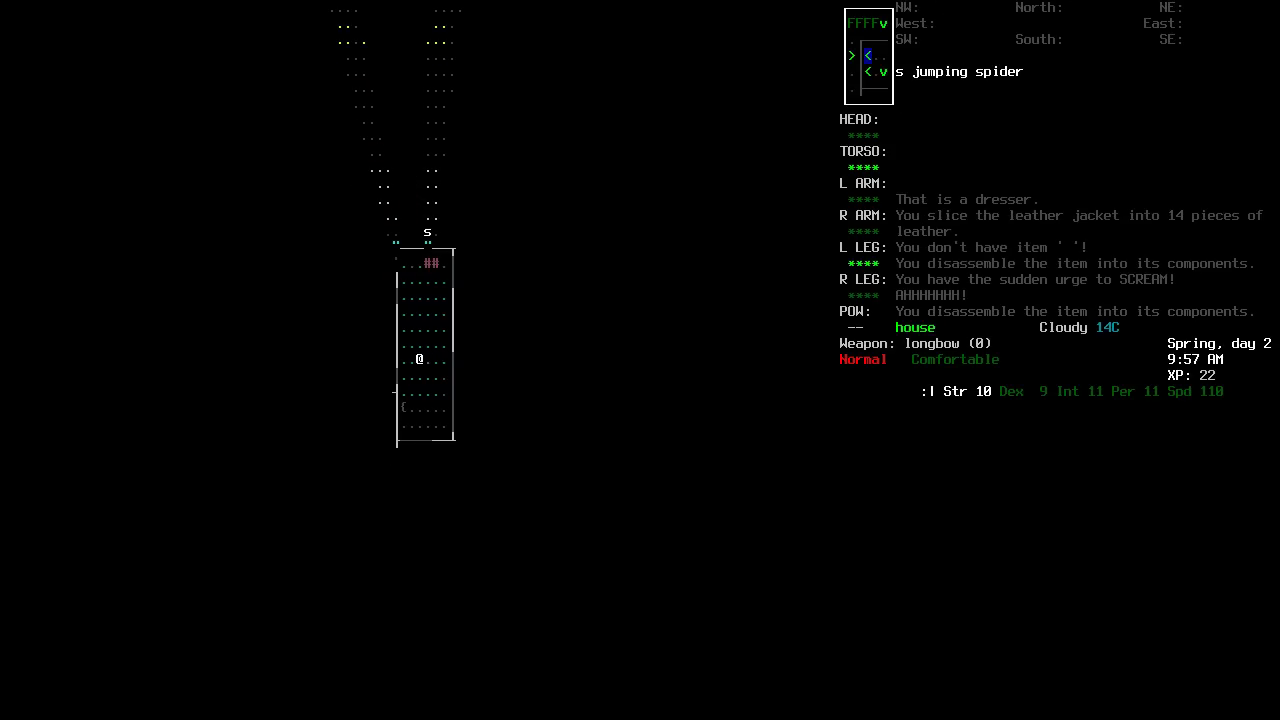
key("1")
key("1")
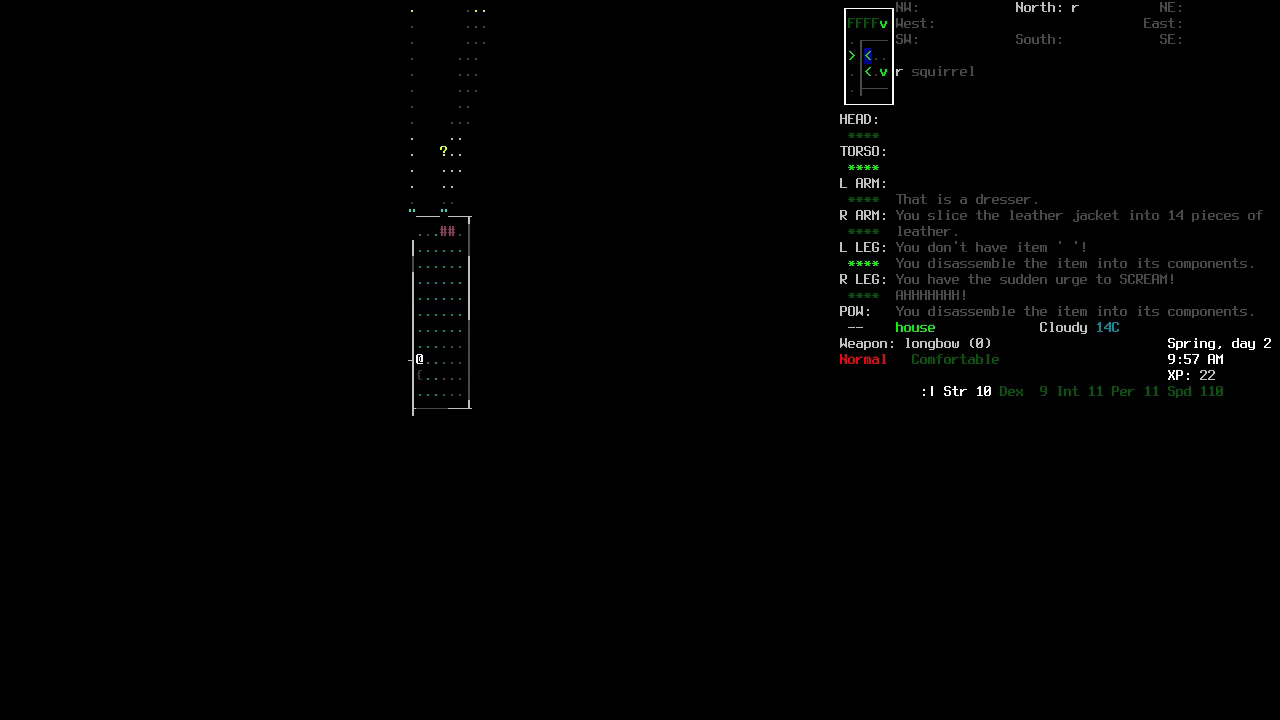
key("8")
key("8")
key("8")
key("8")
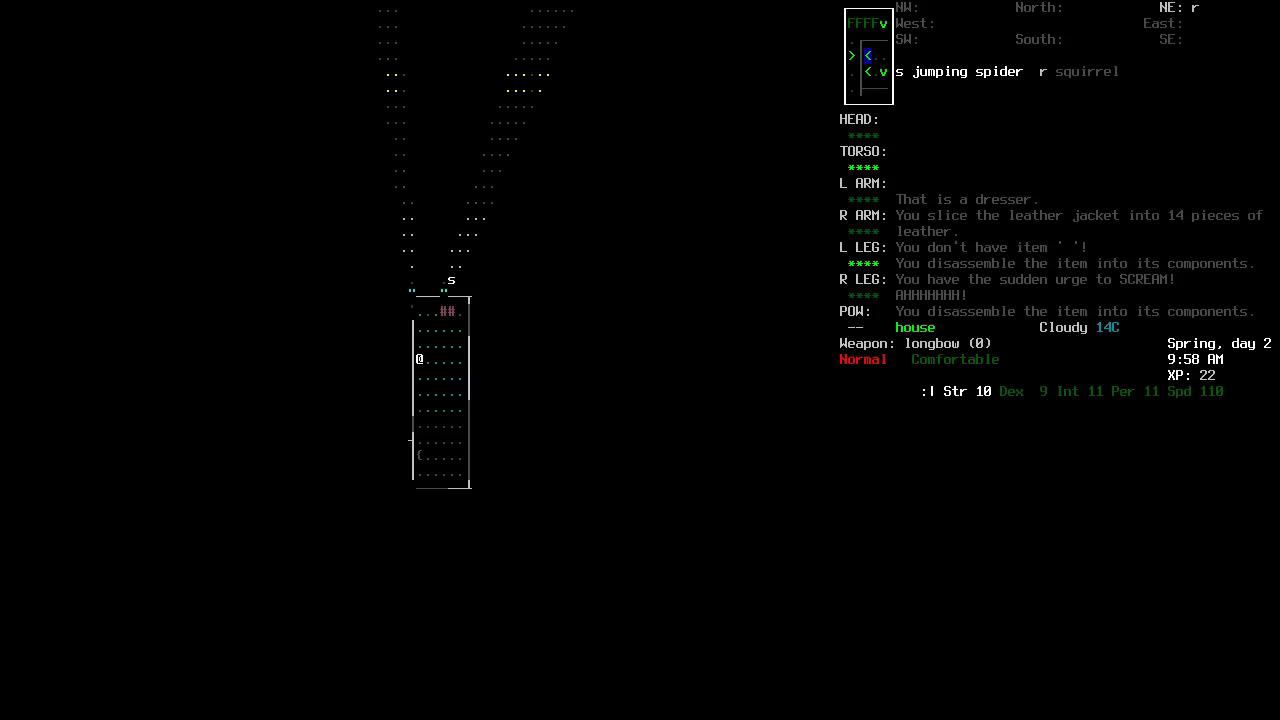
key("8")
key("8")
key("8")
key("4")
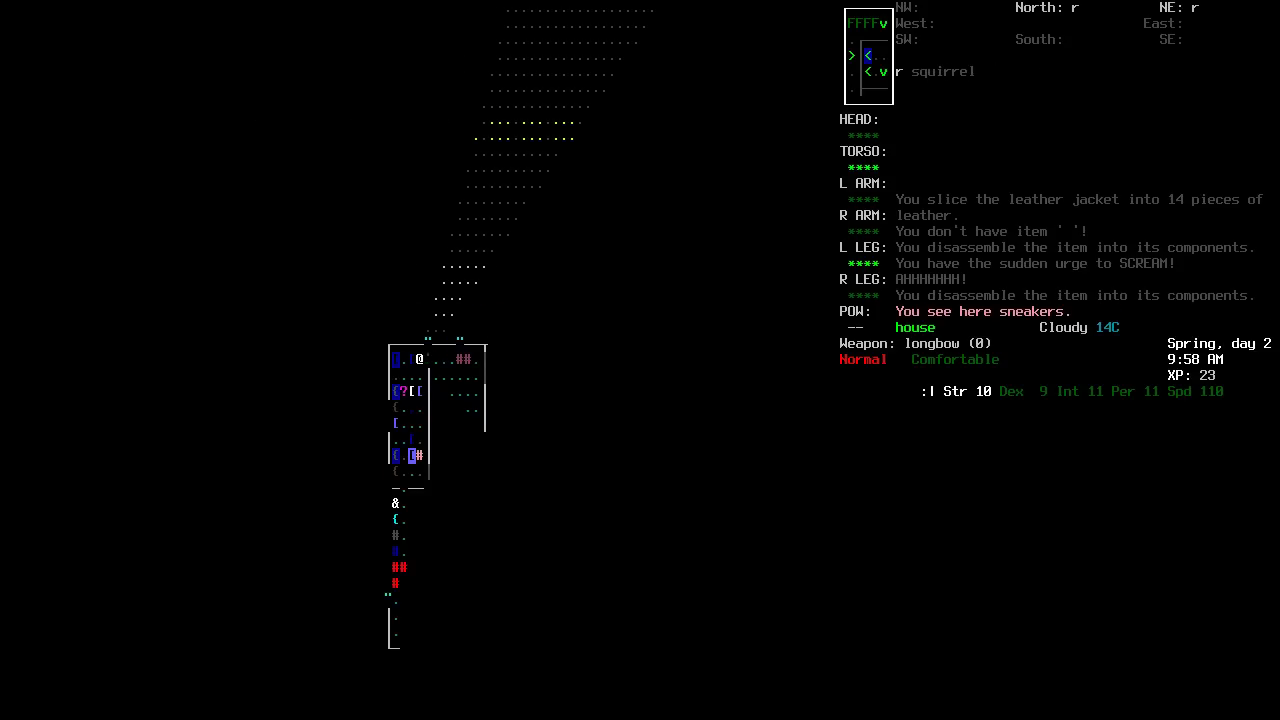
key("4")
key("8")
key("8")
key("2")
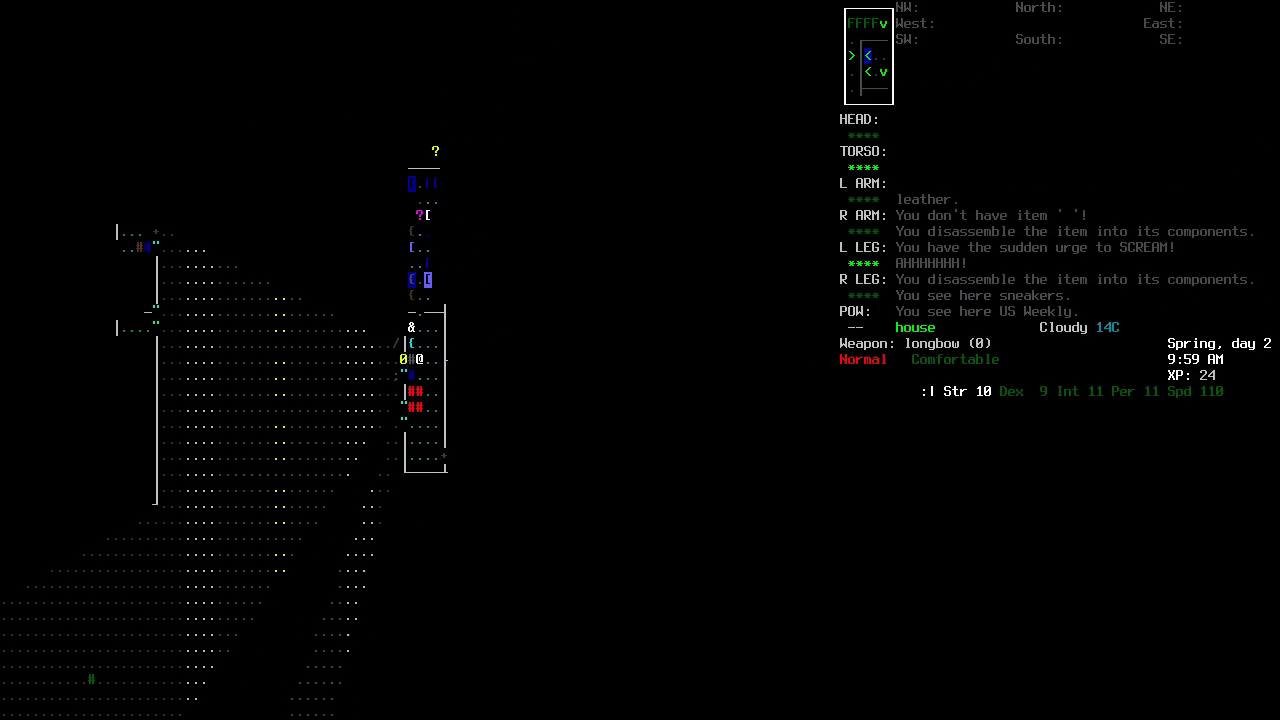
key("2")
key("2")
key("2")
key("2")
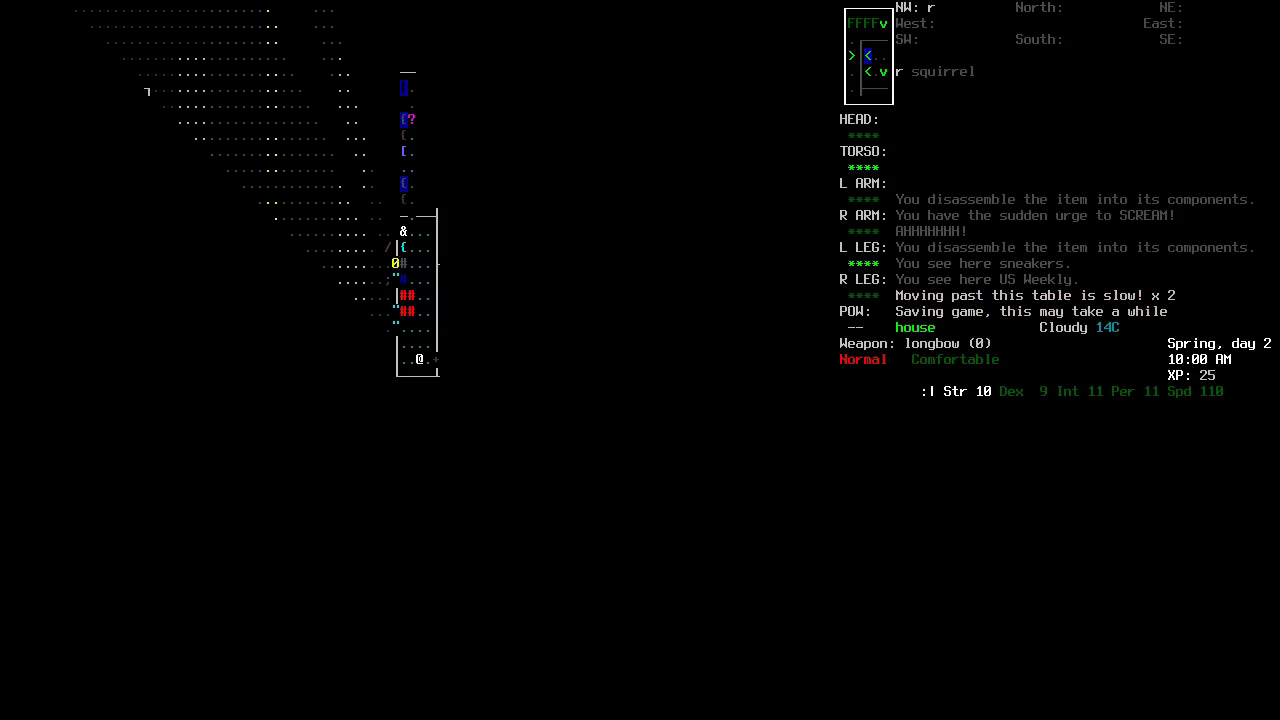
key("6")
key("6")
Continue across the room past the inhaler and bandana to the dresser.
key("8")
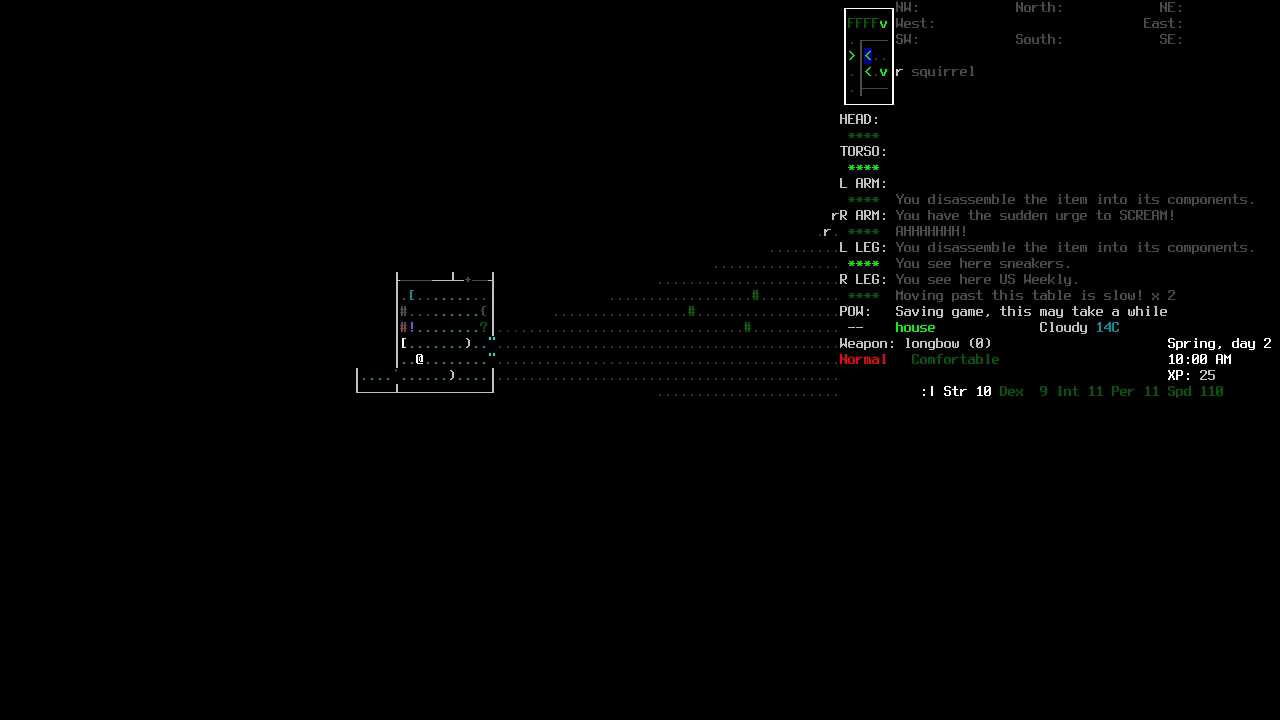
key("8")
key("4")
key("2")
key("4")
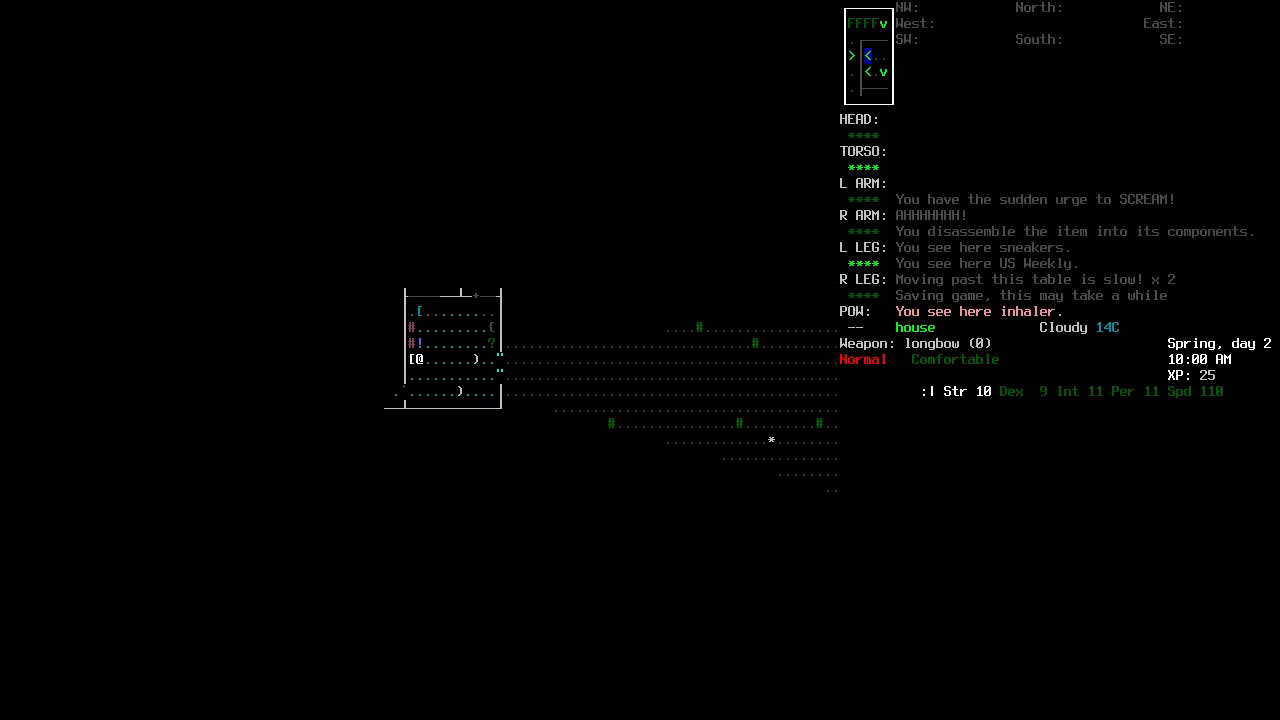
key("2")
key("4")
key("4")
key("1")
key("1")
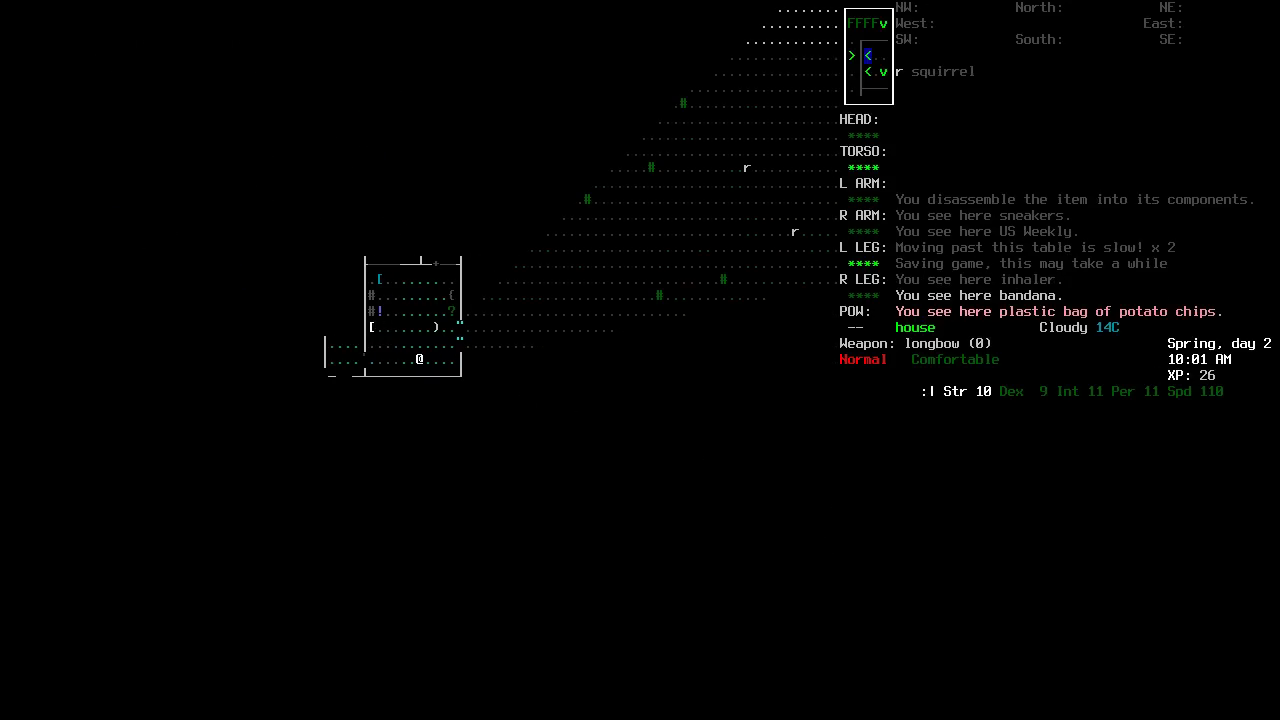
key("8")
key("9")
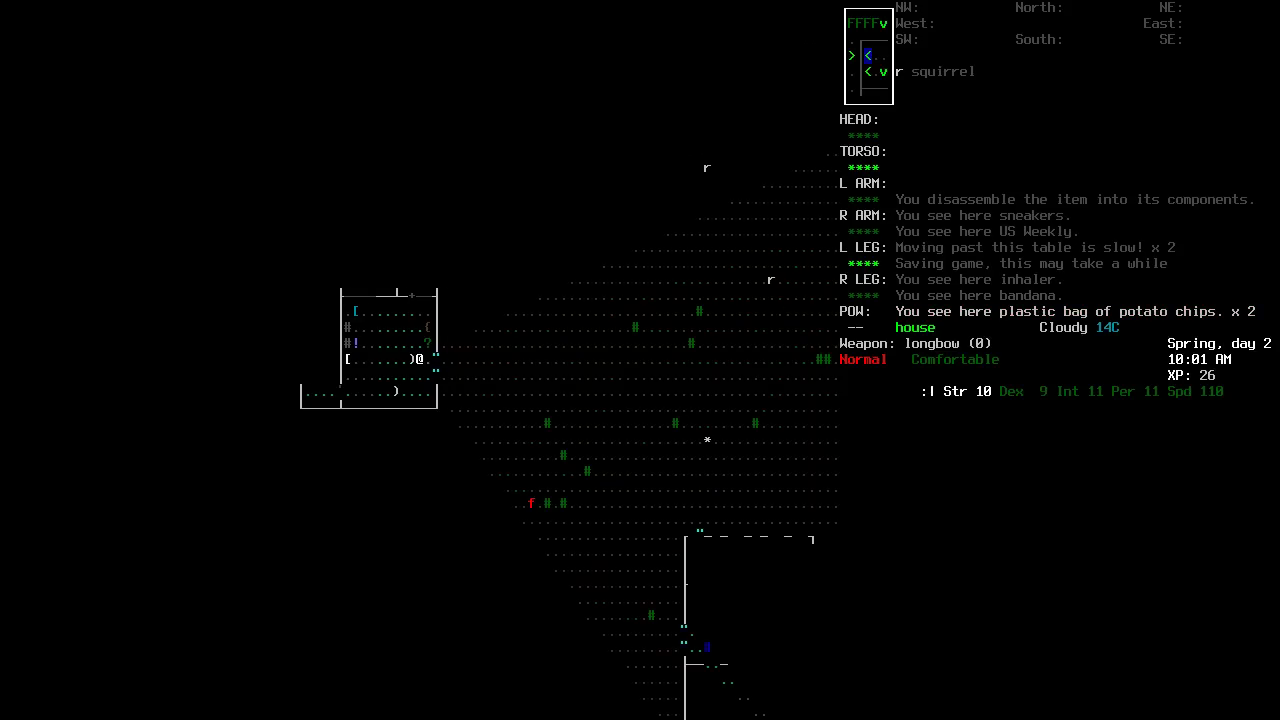
key("6")
Look inside the dresser, taking the sewing kit, and view the inventory.
key("e")
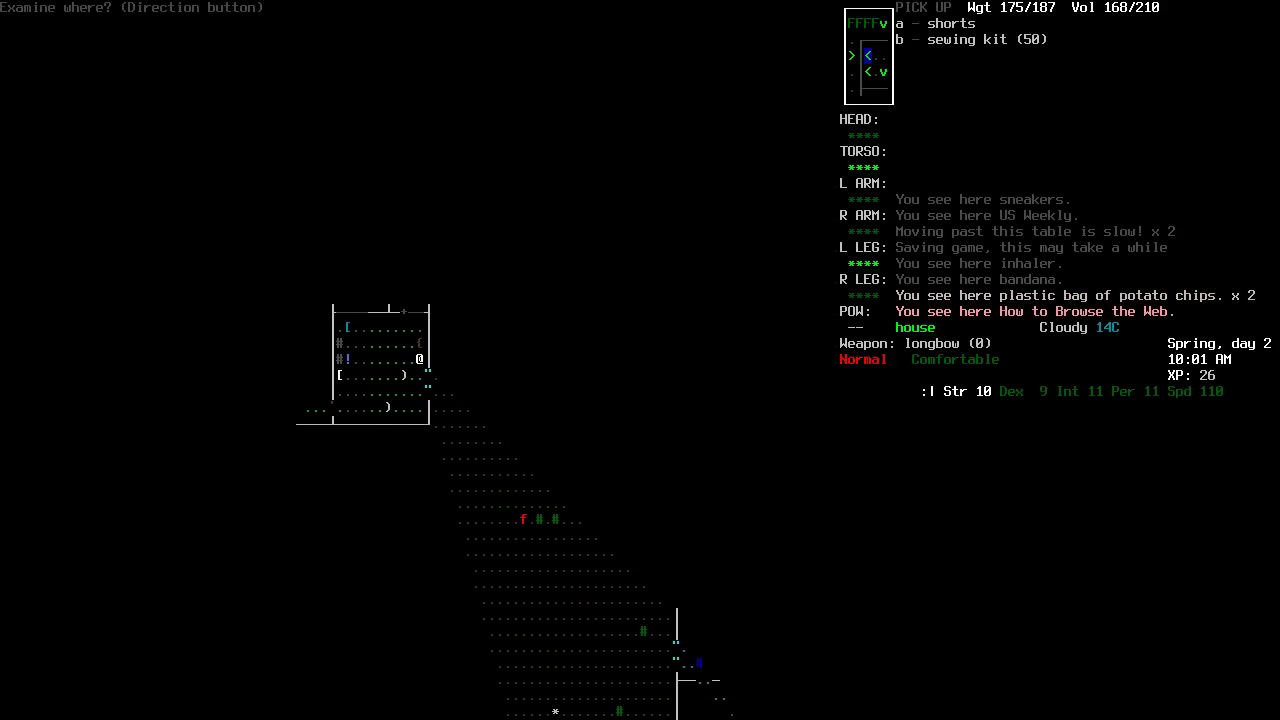
key("6")
key("i")
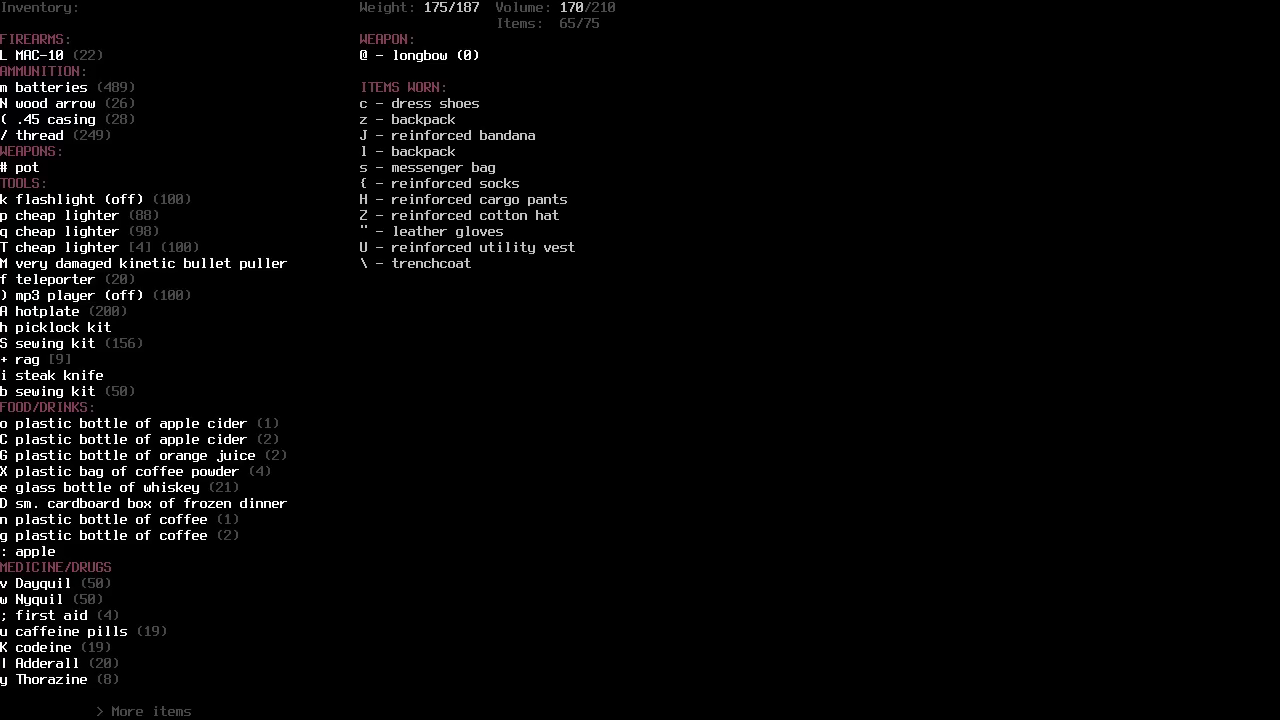
Check the small sewing kit's details, then drop it using multidrop.
key("S")
key("Escape")
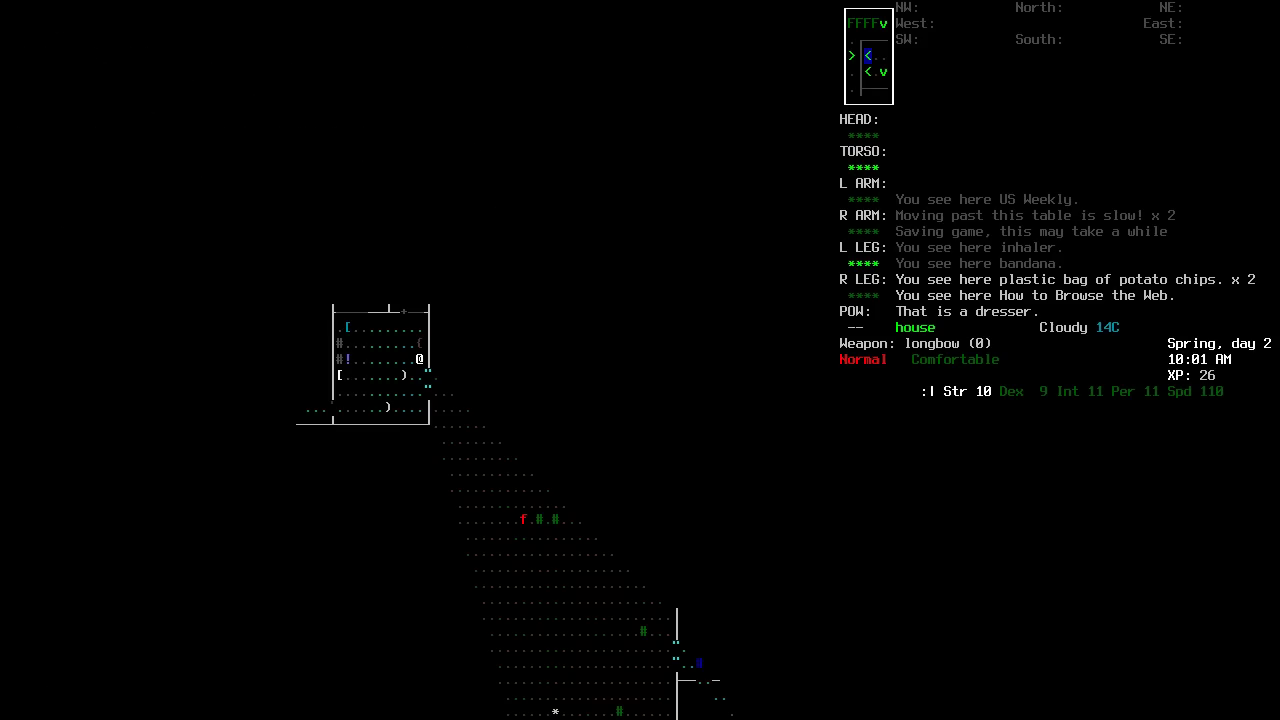
key("D")
key("b")
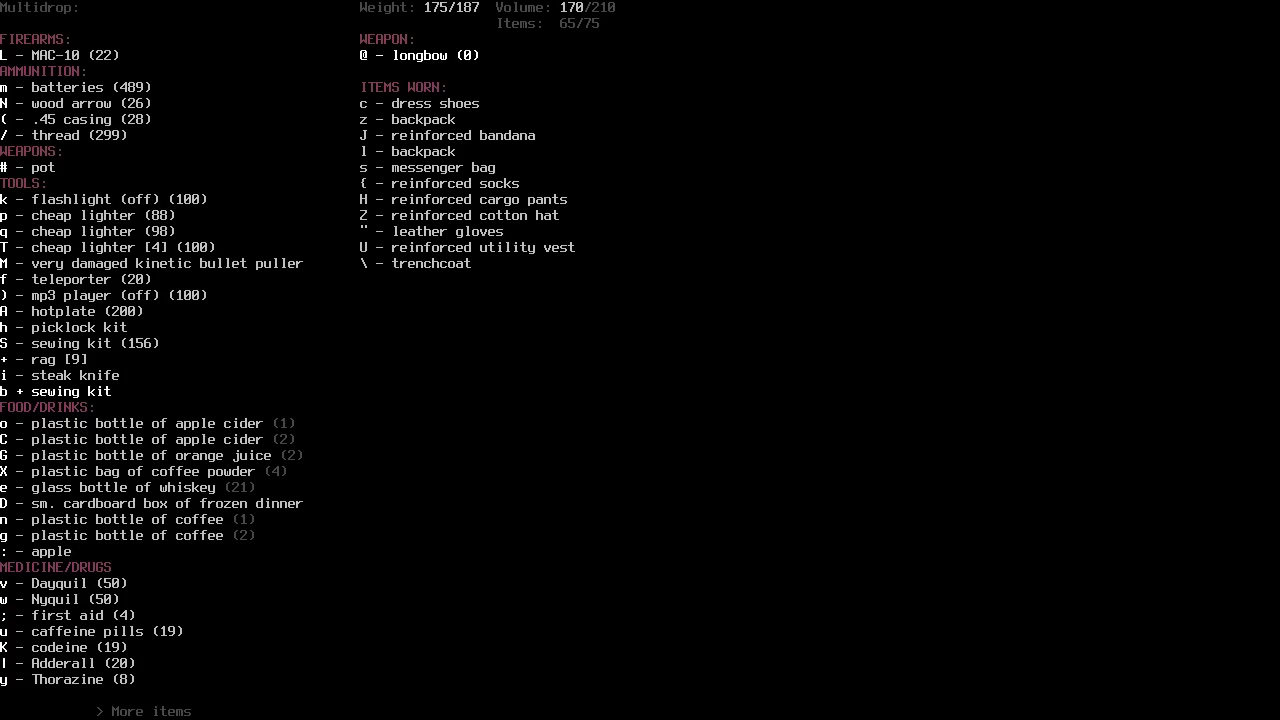
key("Return")
Walk back through the house and climb out the open window.
key("Left")
key("Left")
key("Left")
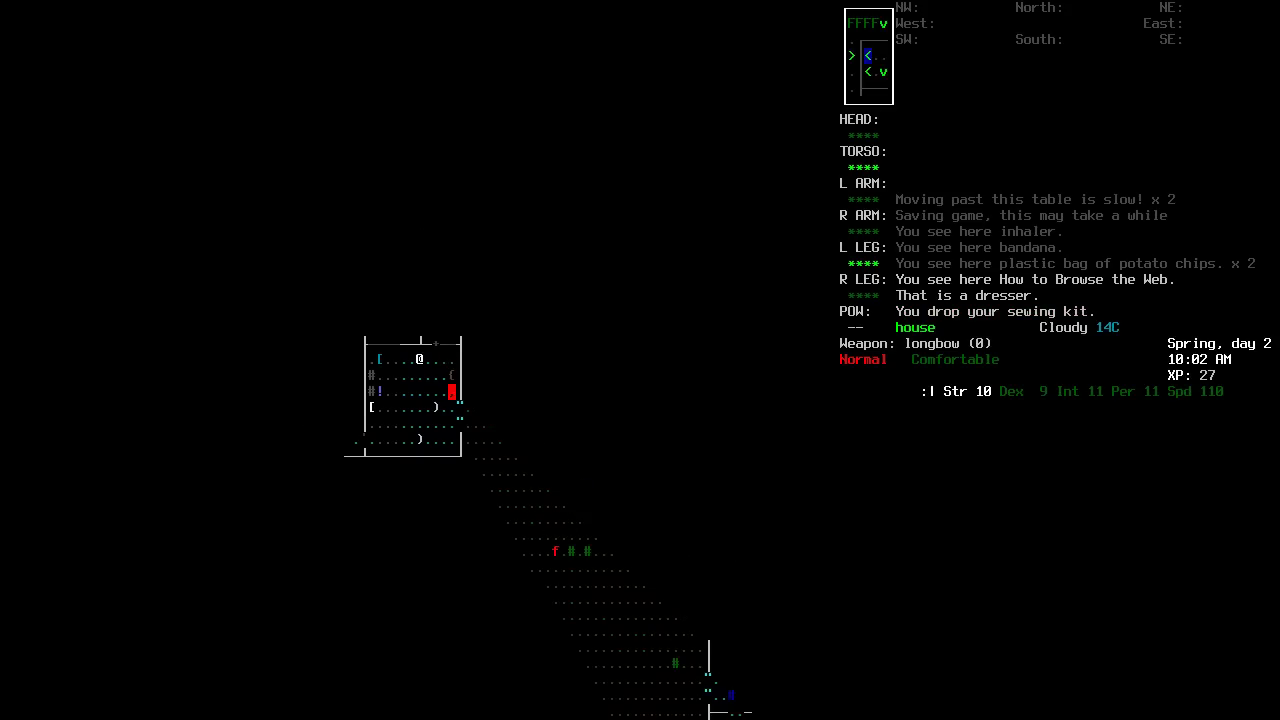
key("Left")
key("Left")
key("Down")
key("Down")
key("Down")
key("Down")
key("Down")
key("Left")
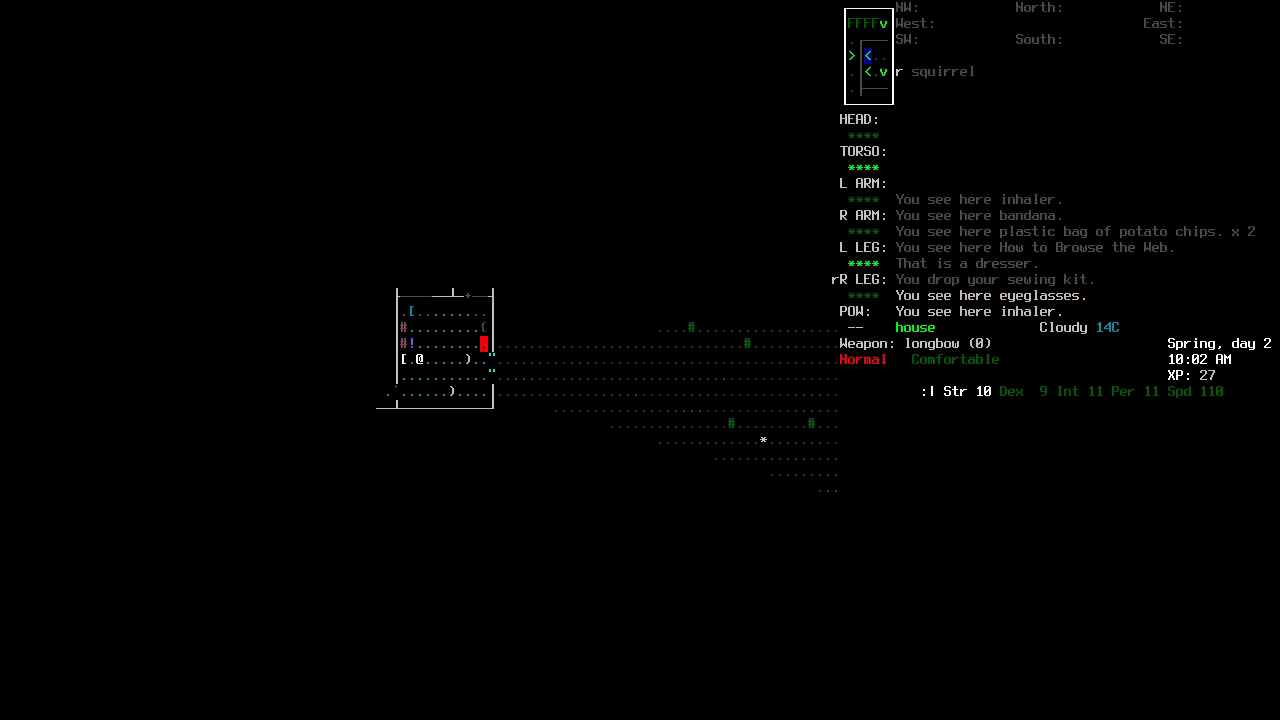
key("Left")
key("Left")
key("Right")
key("Right")
key("Right")
key("Right")
key("Up")
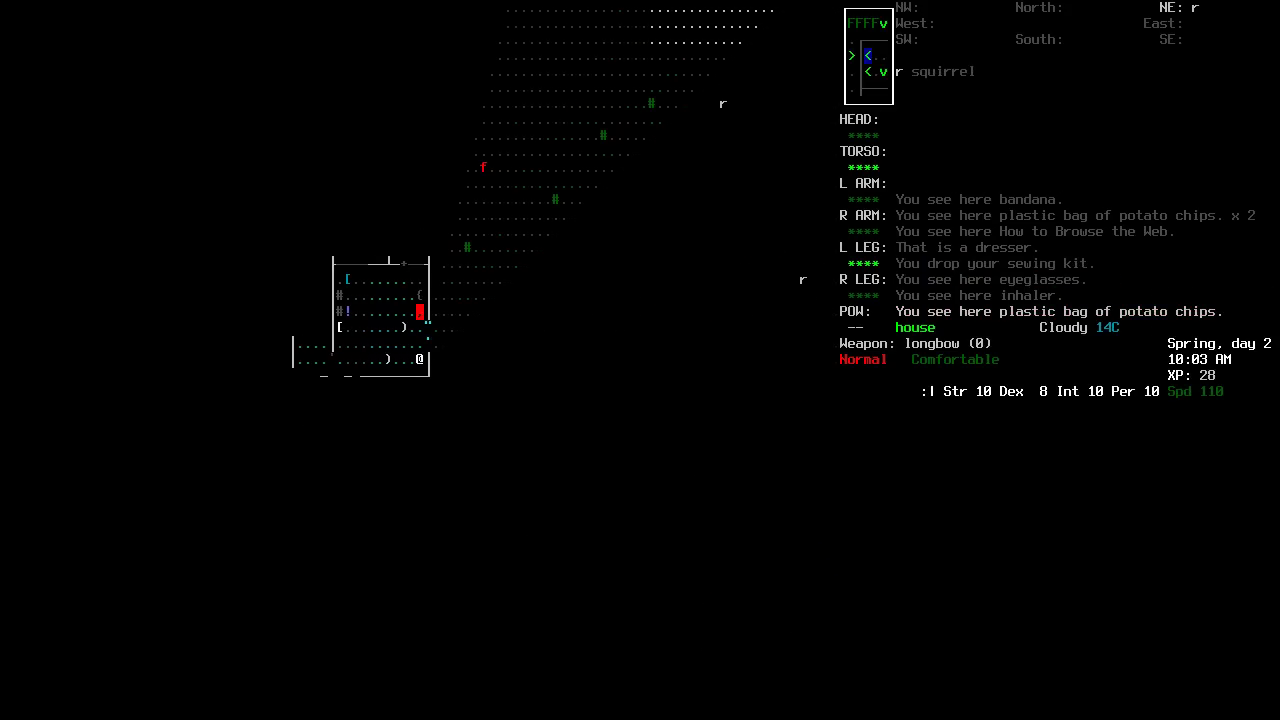
key("Right")
key("Right")
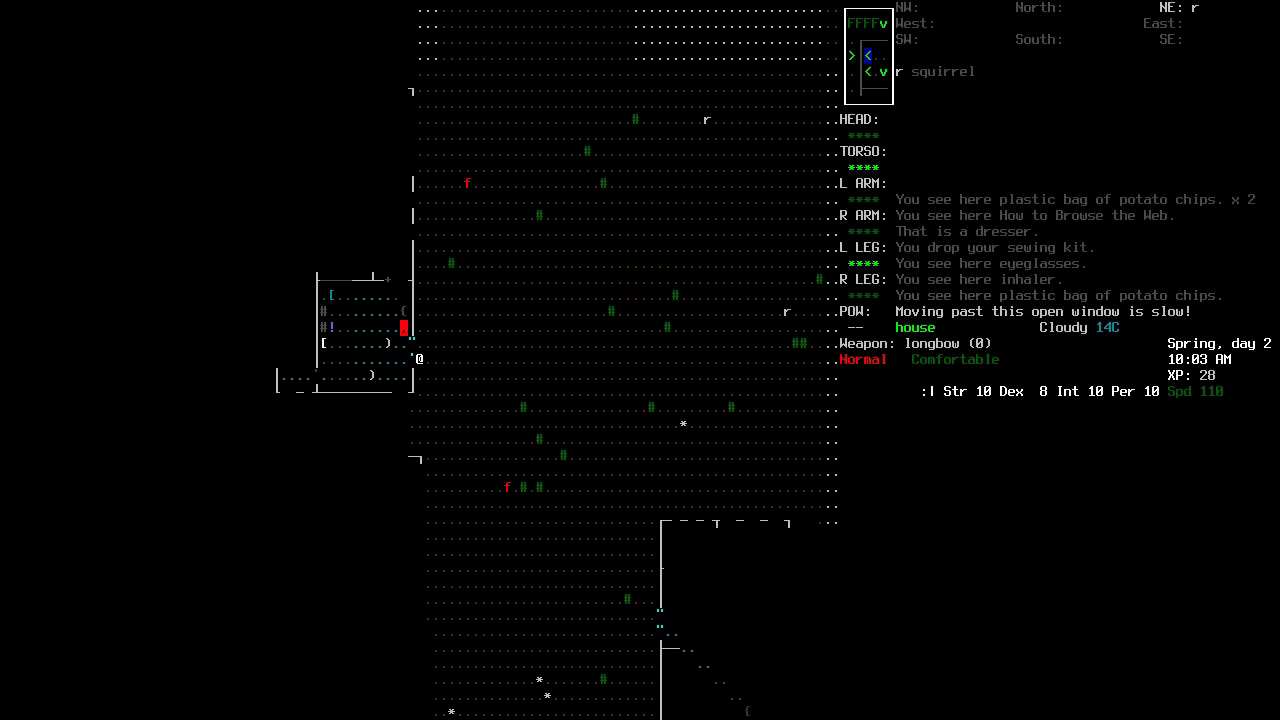
key("asterisk")
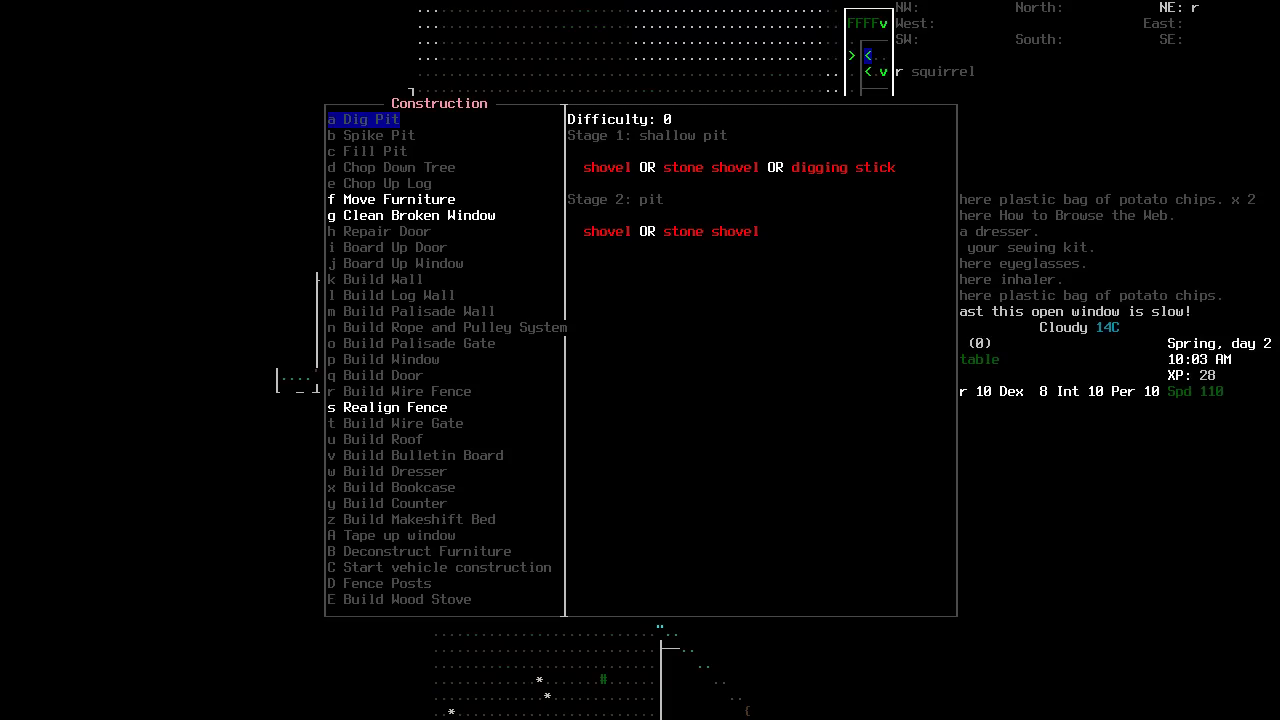
key("Return")
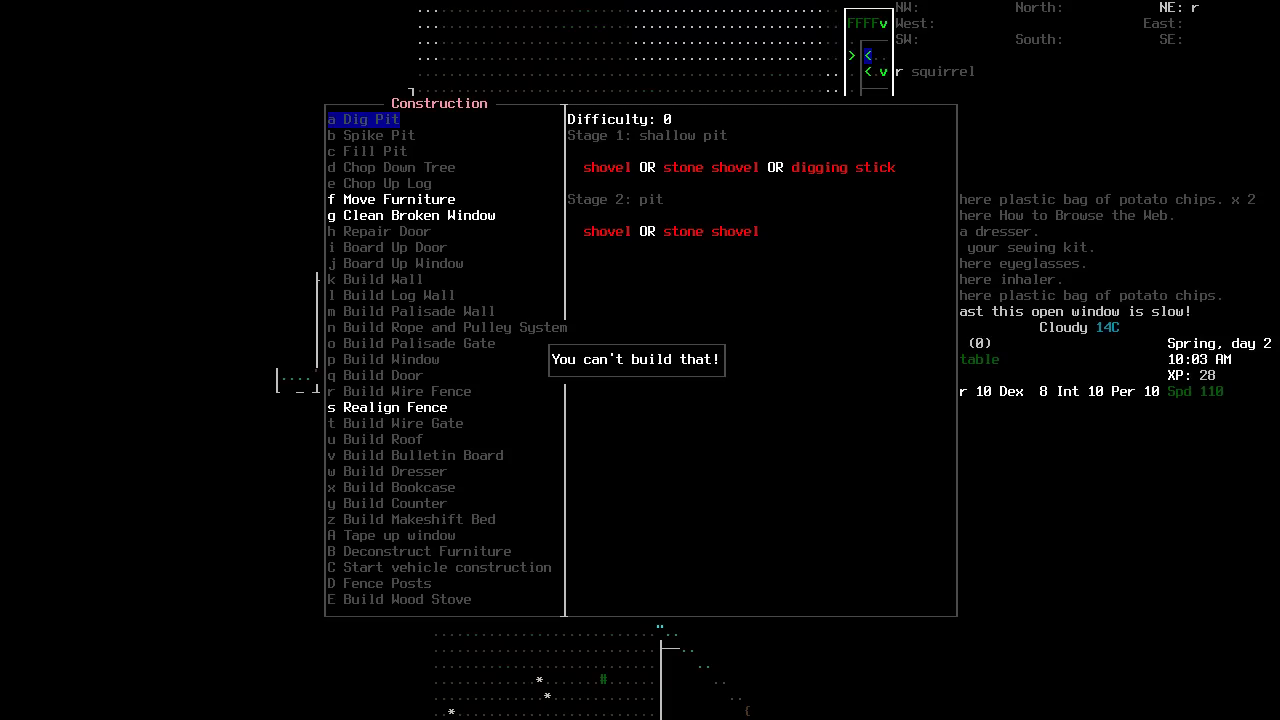
key("z")
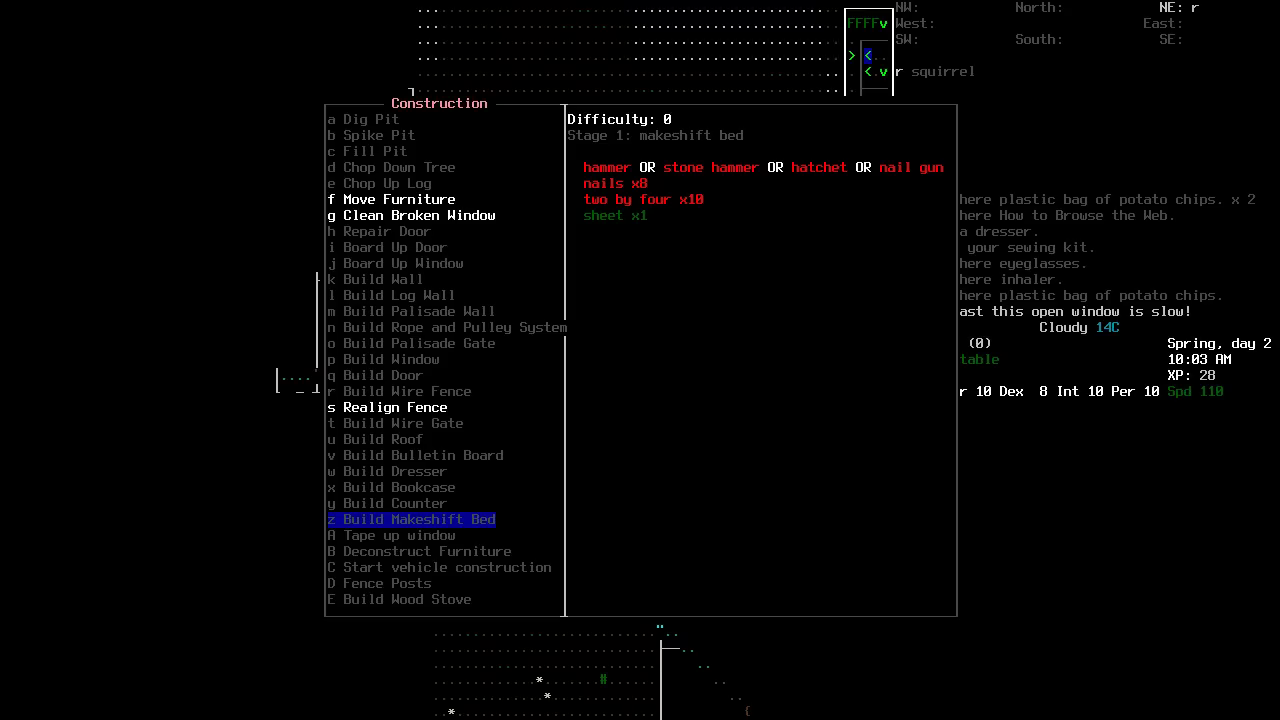
Close the building list, walk southeast, then head west into the house.
key("Escape")
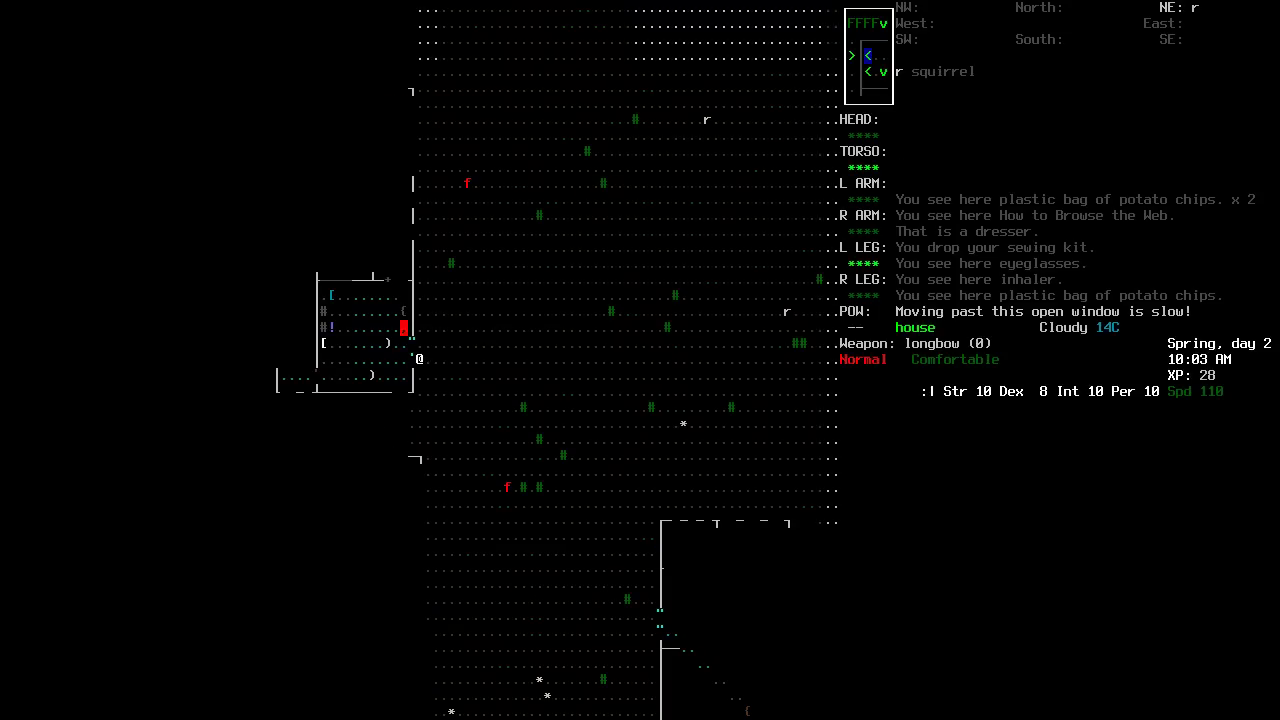
key("c")
key("c")
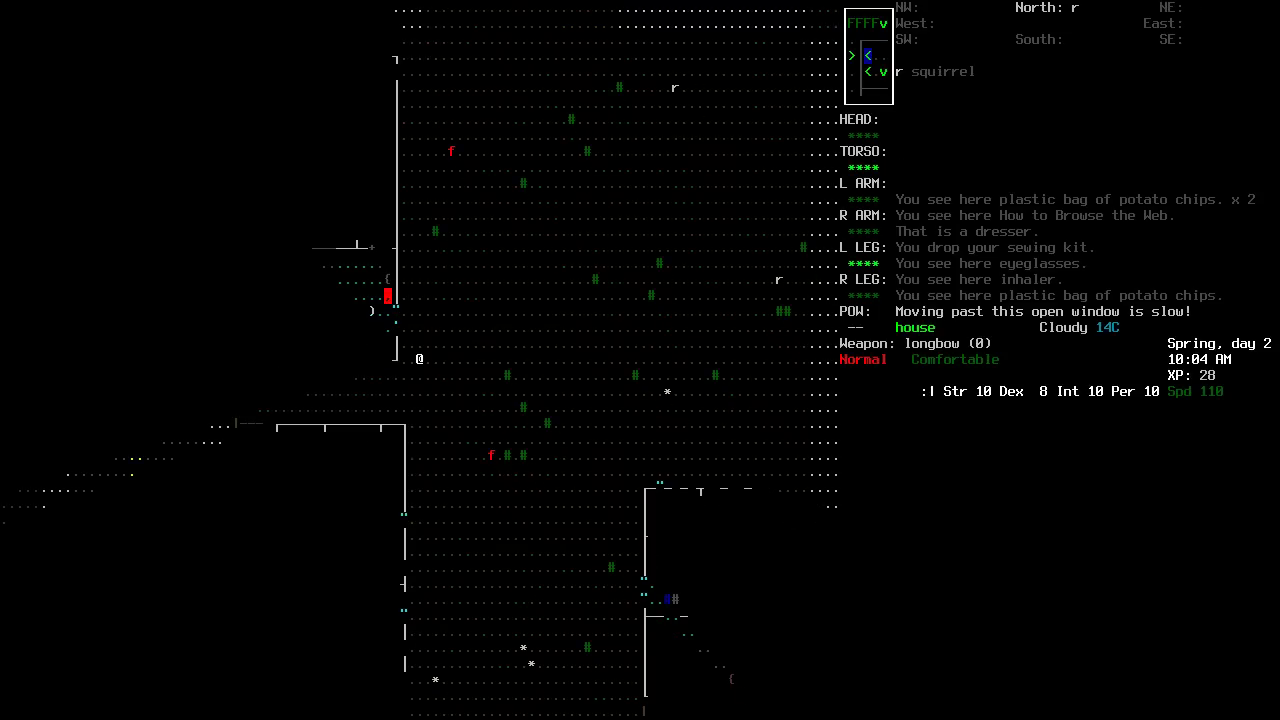
key("c")
key("c")
key("Left")
key("Left")
key("Left")
key("Left")
key("Left")
key("Left")
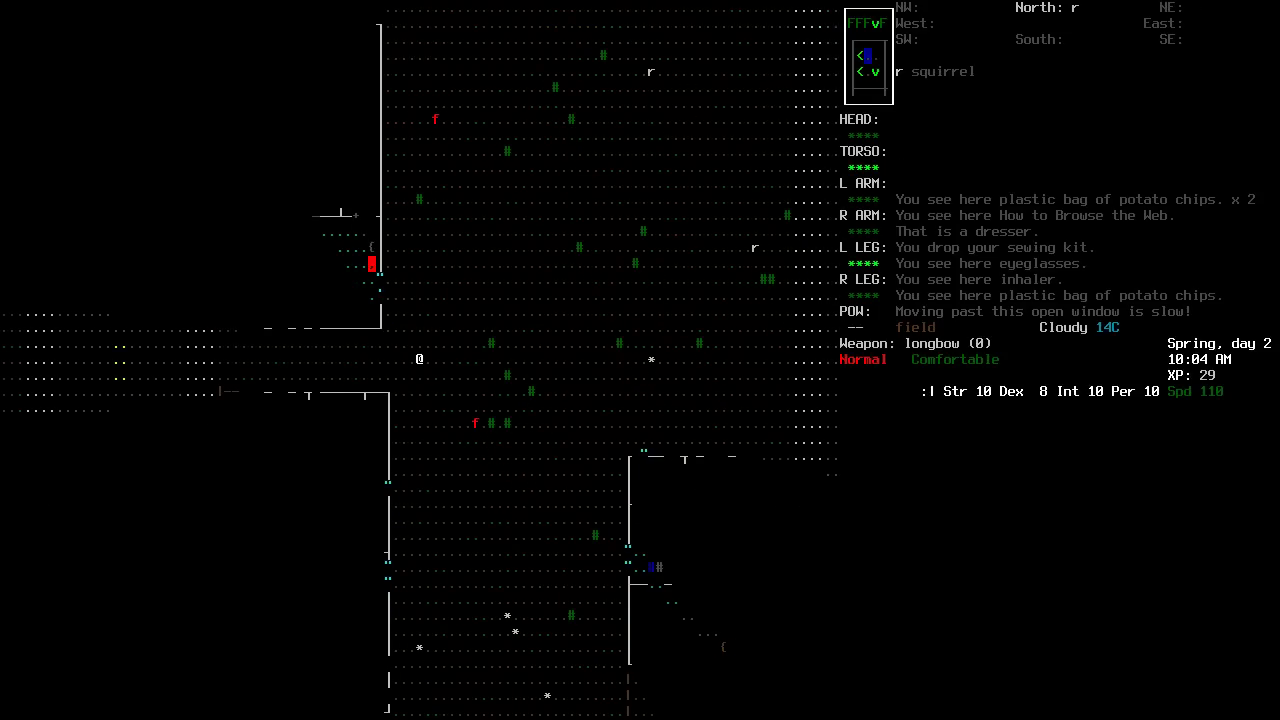
key("Left")
key("Left")
key("Left")
key("Left")
key("Left")
key("Left")
key("Left")
key("Left")
key("Left")
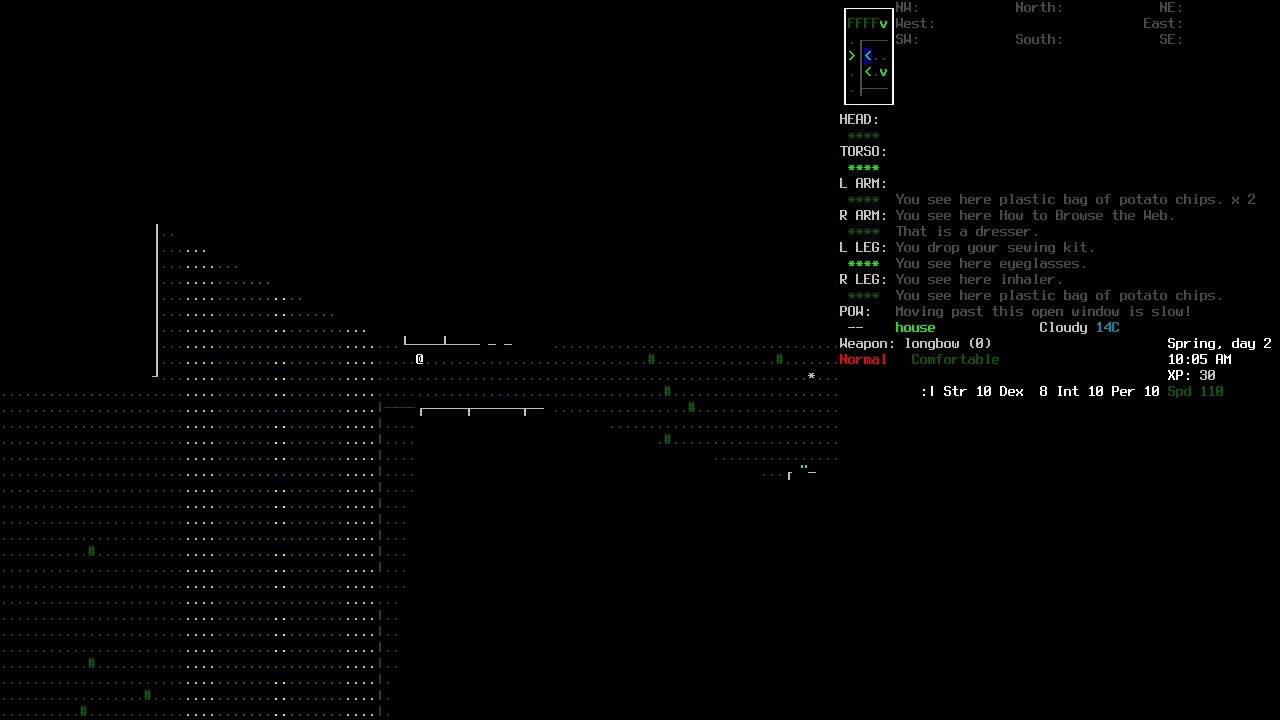
Browse the miscellaneous crafting recipes, including the shelter kit and rope.
key("&")
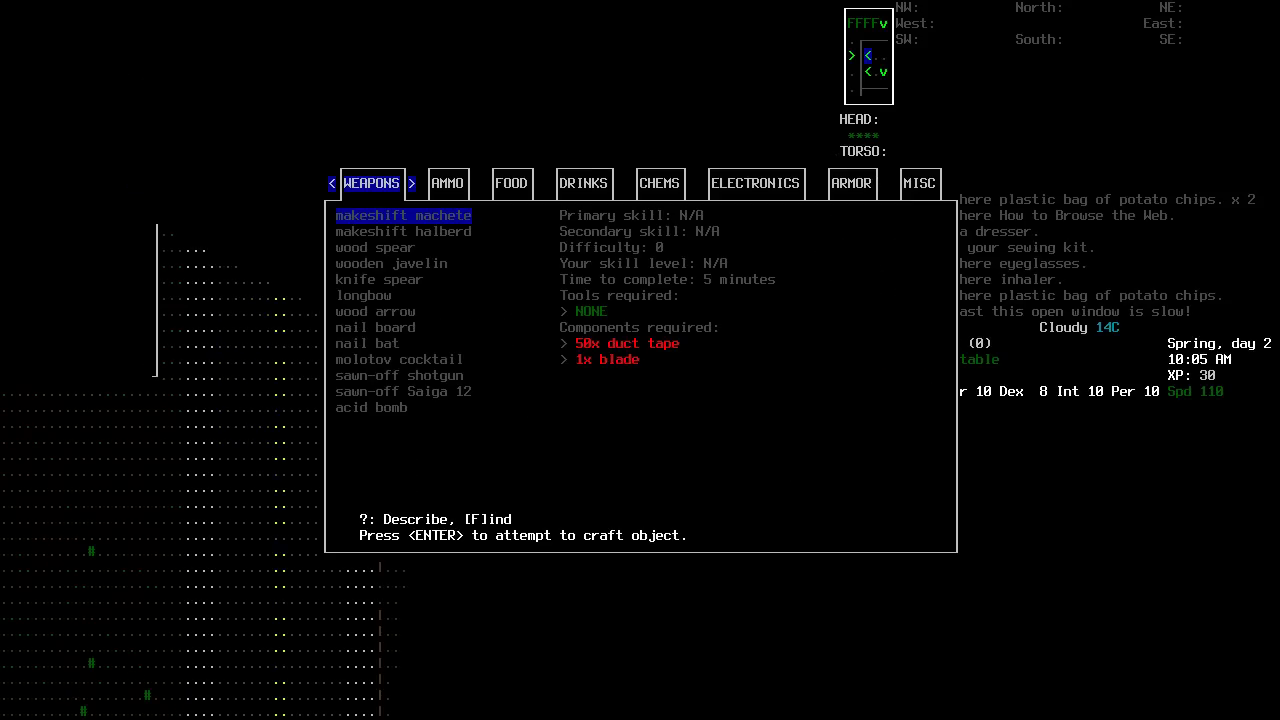
key("Left")
key("Up")
key("Up")
key("Up")
key("Up")
key("Up")
key("Up")
key("Up")
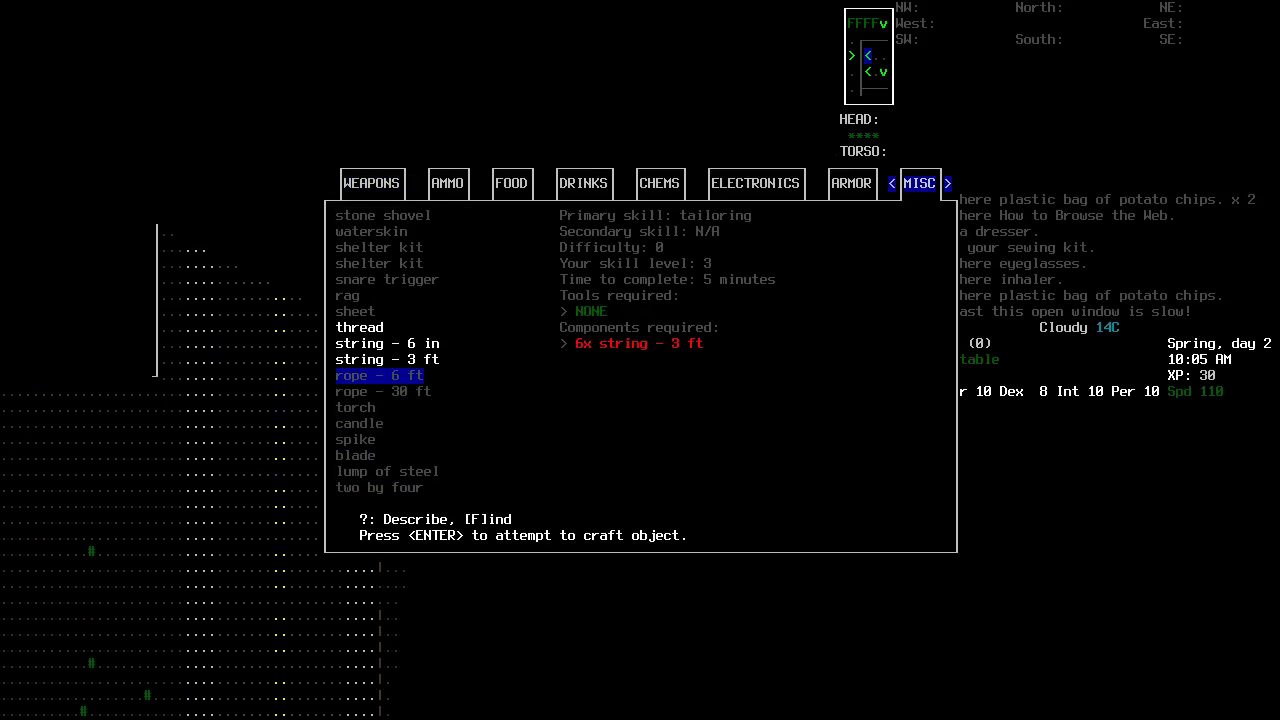
key("Up")
key("Up")
key("Up")
key("Up")
key("Up")
key("Up")
key("Up")
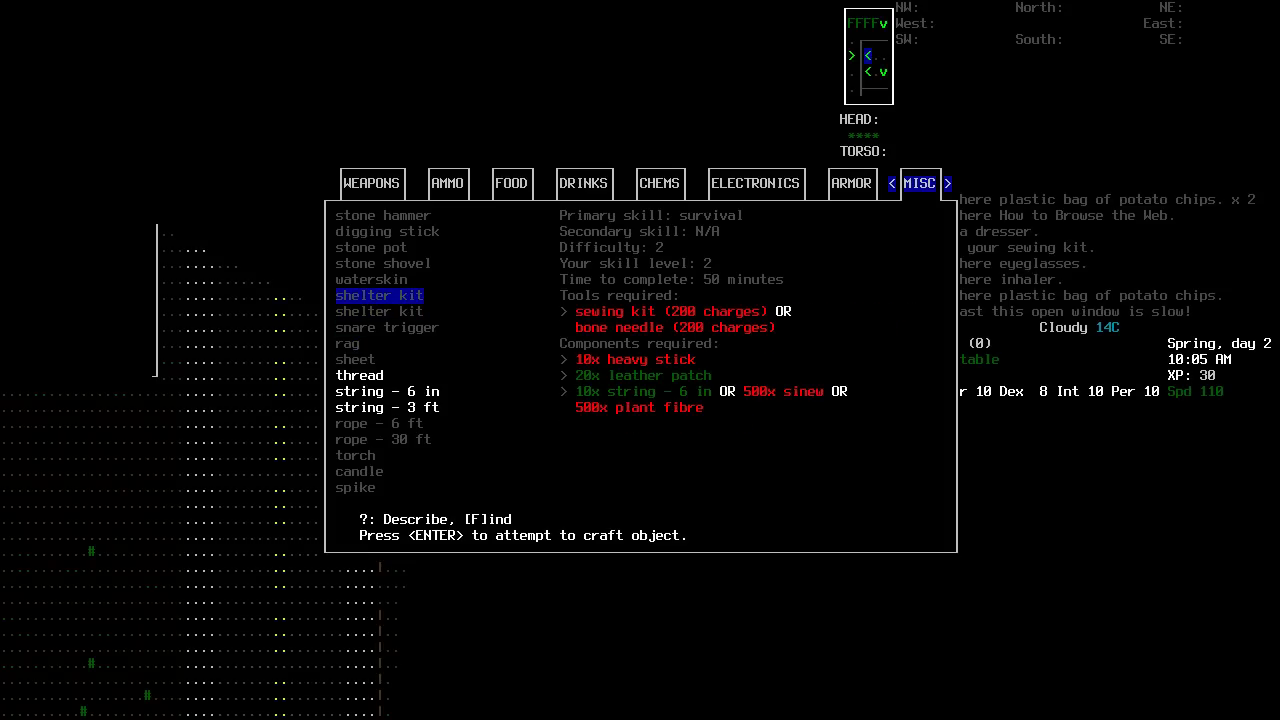
key("Escape")
Start a clothing repair, then cancel out of the 'Repair what?' list.
key("a")
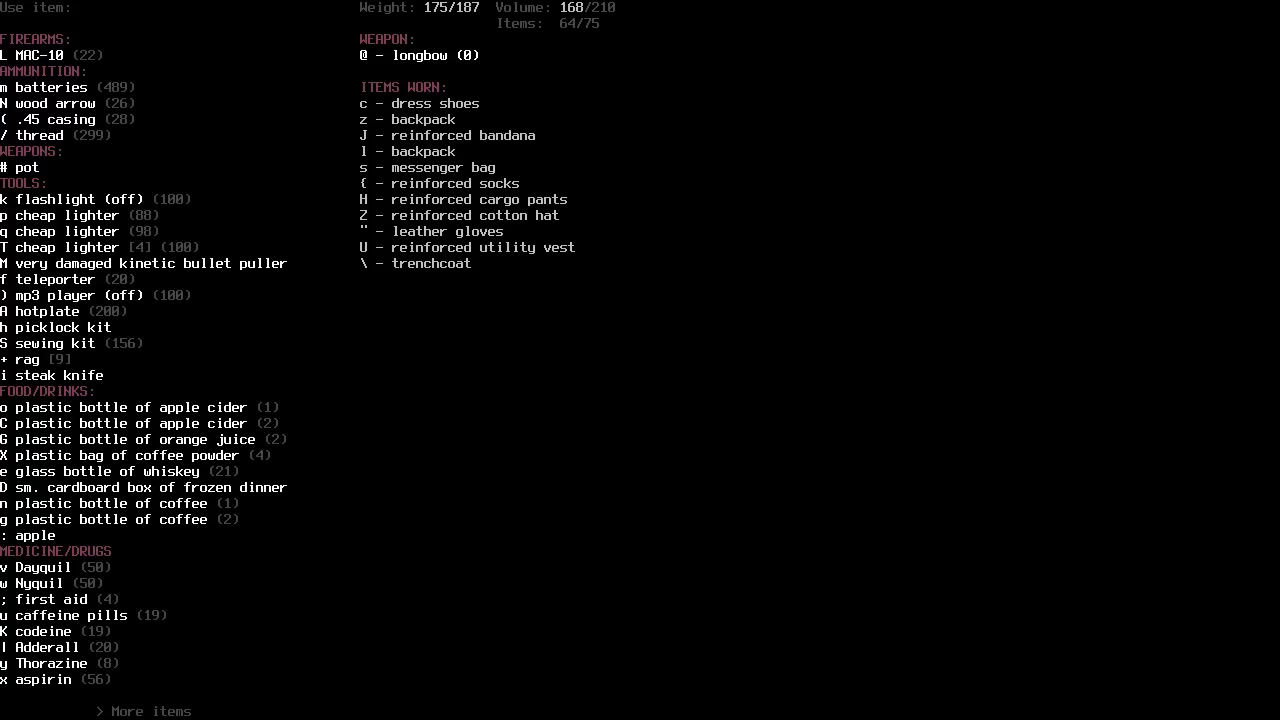
key("S")
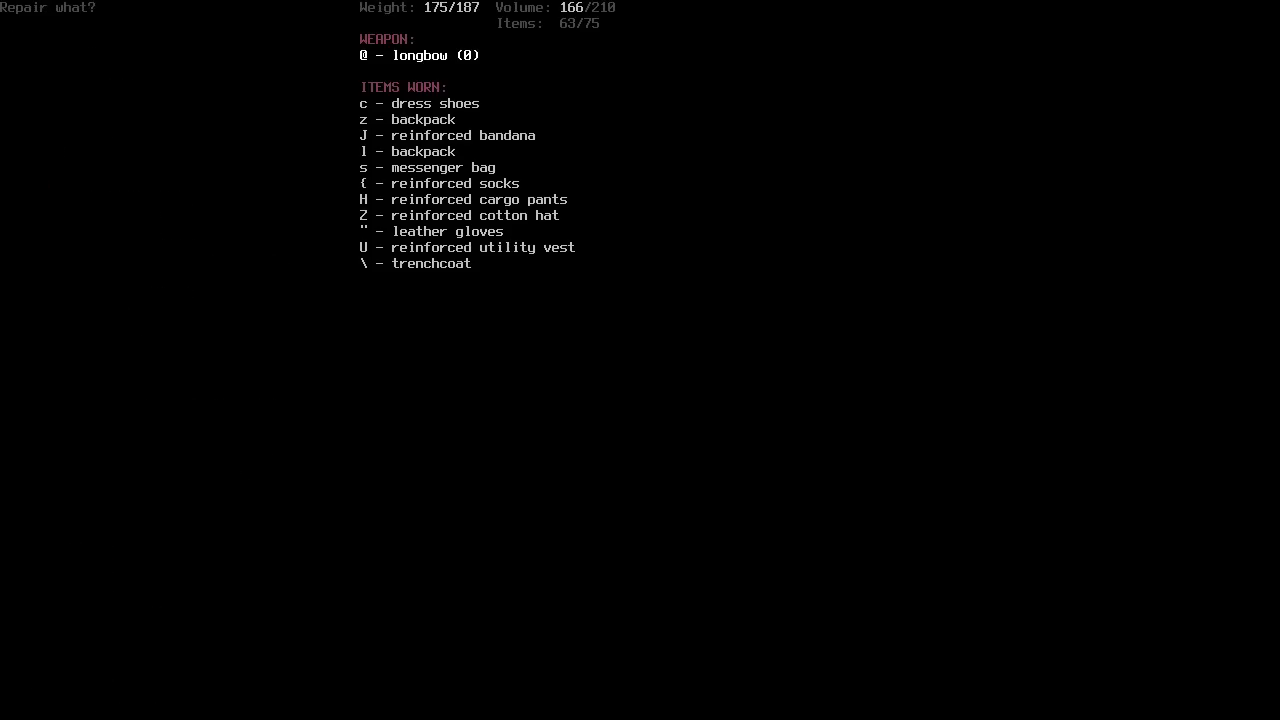
key("Escape")
key("Left")
Walk west past the house into the field and shoot the squirrel with the longbow.
key("7")
key("7")
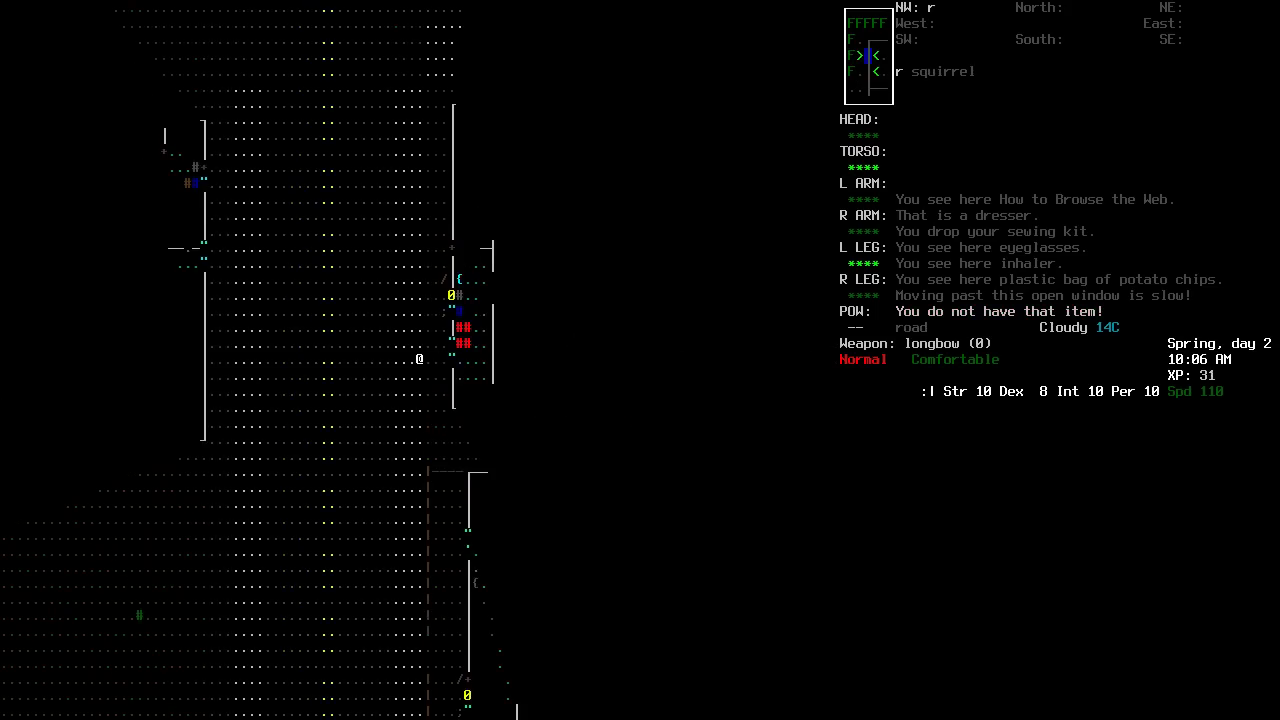
key("7")
key("7")
key("7")
key("7")
key("7")
key("7")
key("7")
key("7")
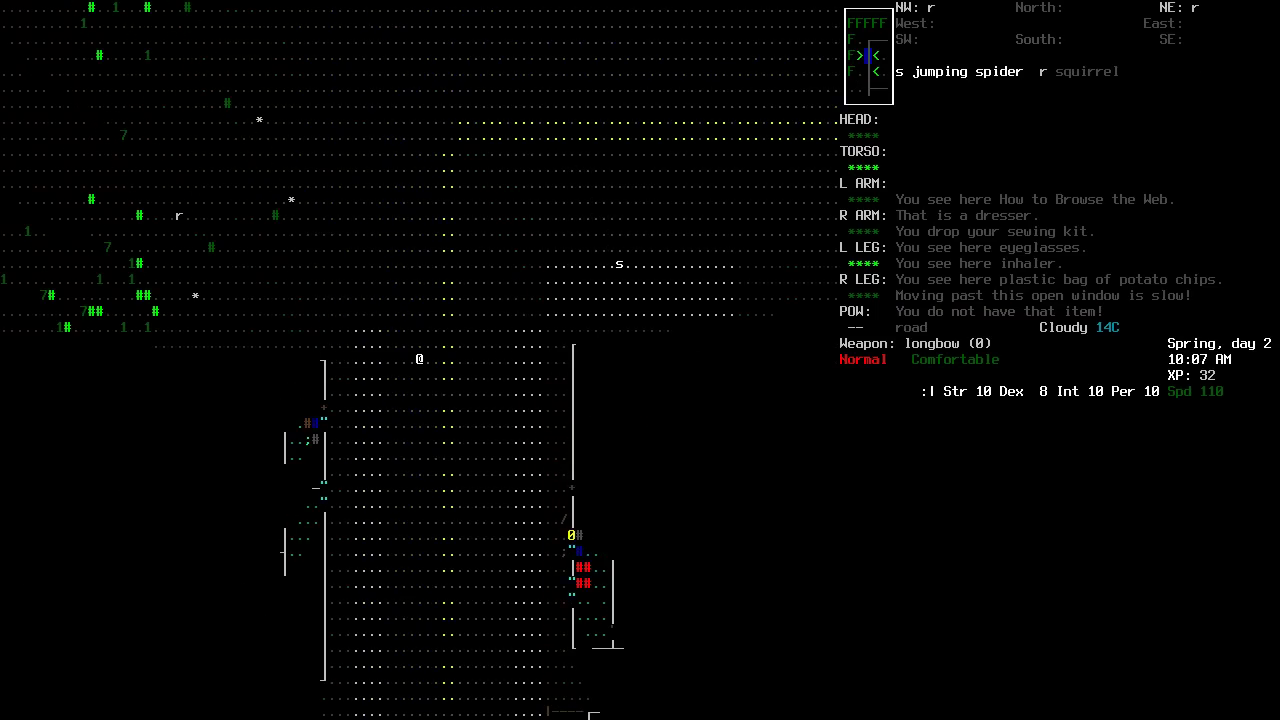
key("4")
key("4")
key("4")
key("4")
key("4")
key("4")
key("4")
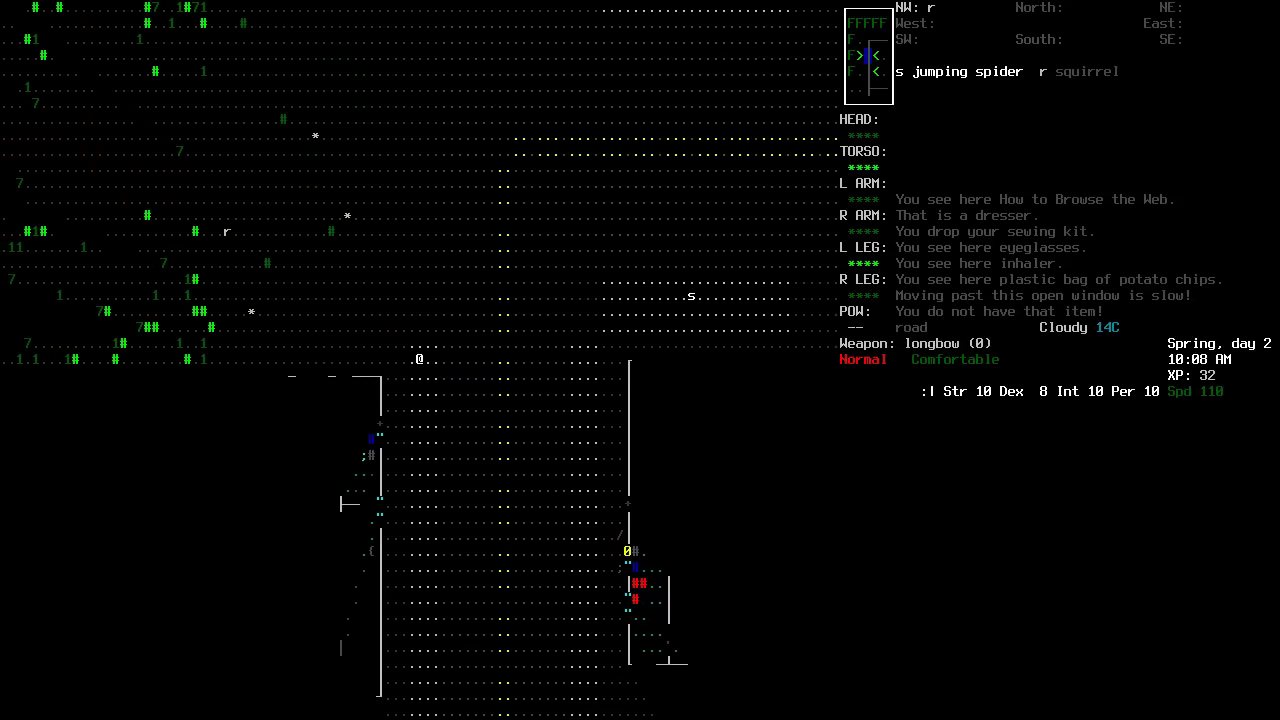
key("4")
key("4")
key("4")
key("4")
key("4")
key("4")
key("4")
key("4")
key("4")
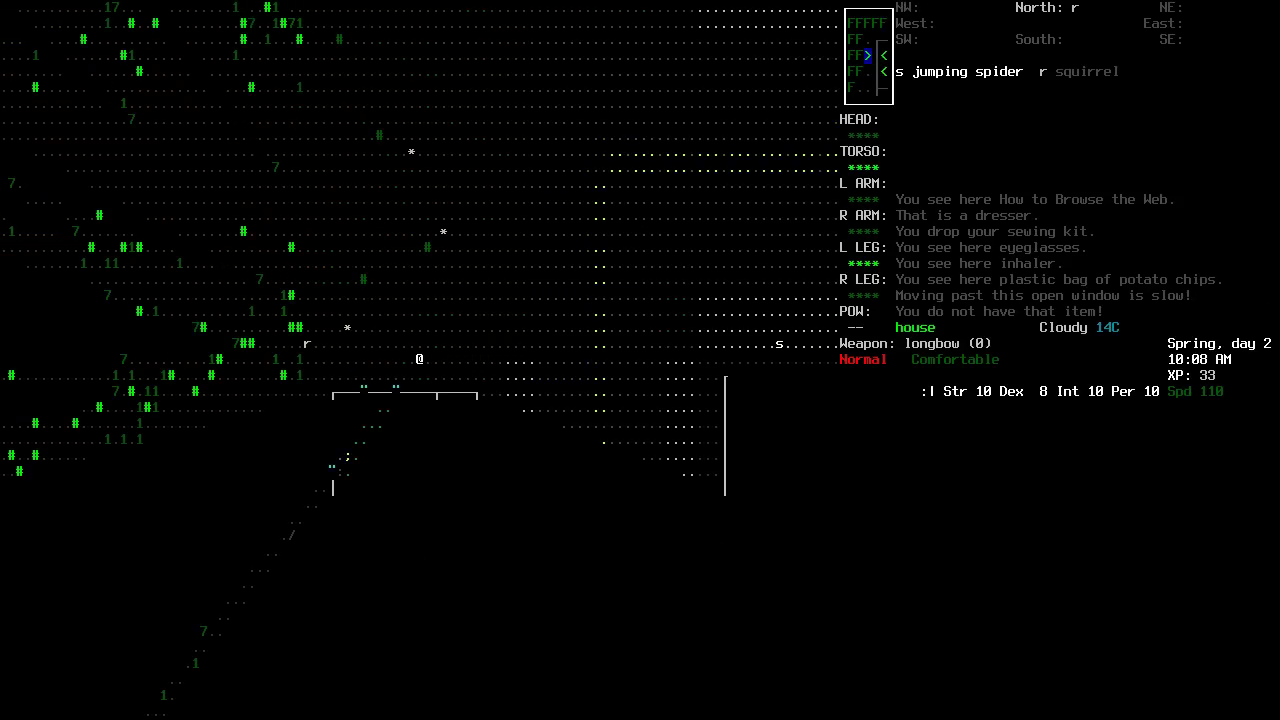
key("1")
key("1")
key("1")
key("4")
key("4")
key("4")
key("4")
key("7")
key("4")
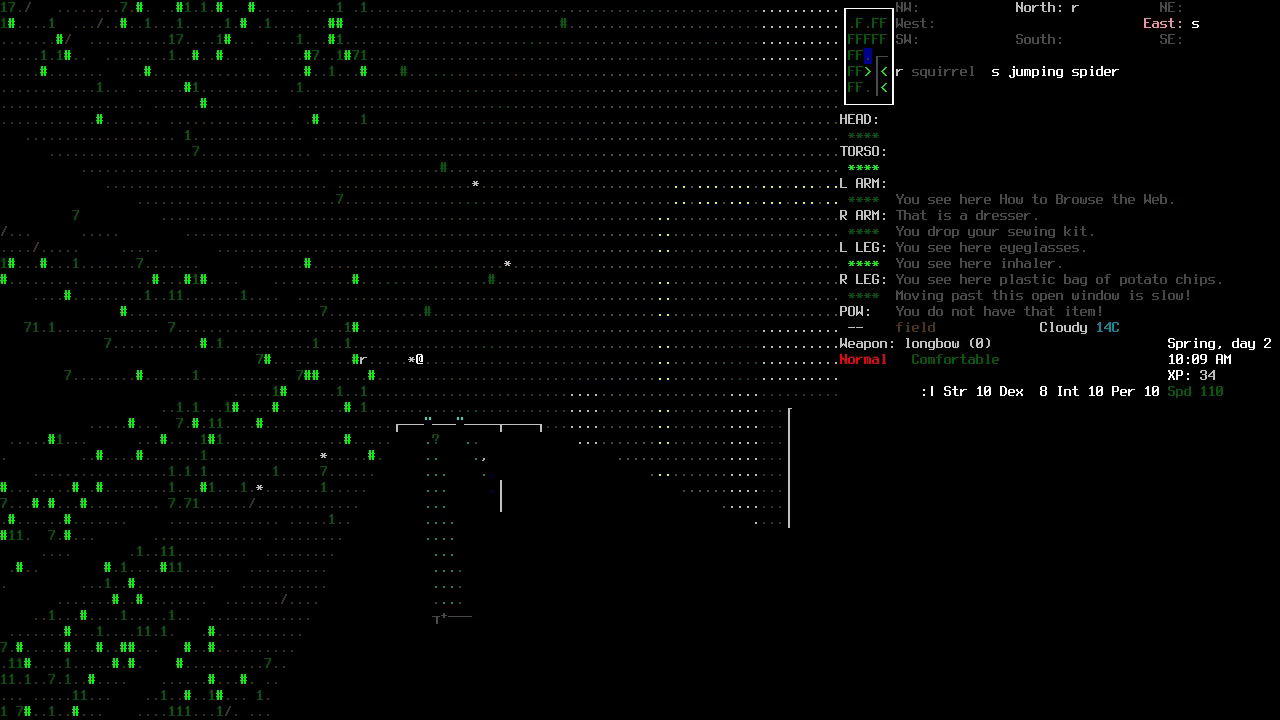
key("4")
key("4")
key("4")
key("4")
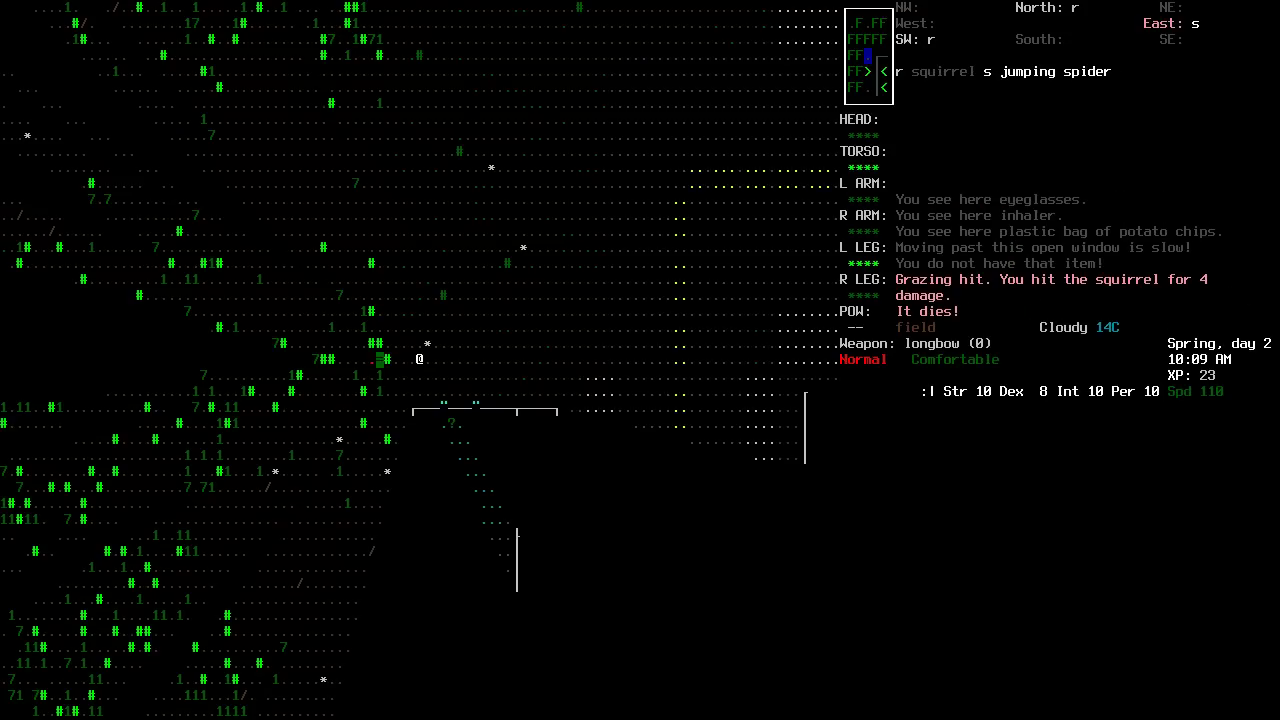
key("4")
key("4")
key("4")
key("4")
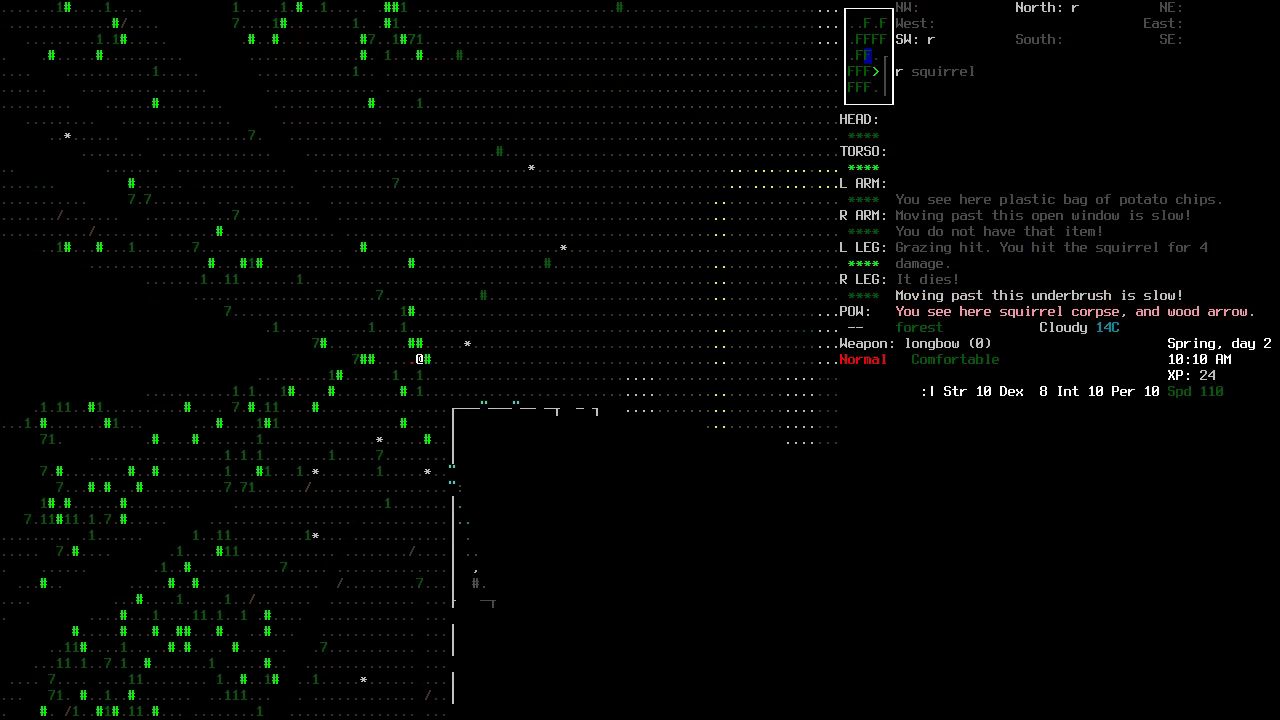
Look over the squirrel corpse and arrow, then butcher the corpse.
key("g")
key("b")
key("Escape")
key("B")
key("Y")
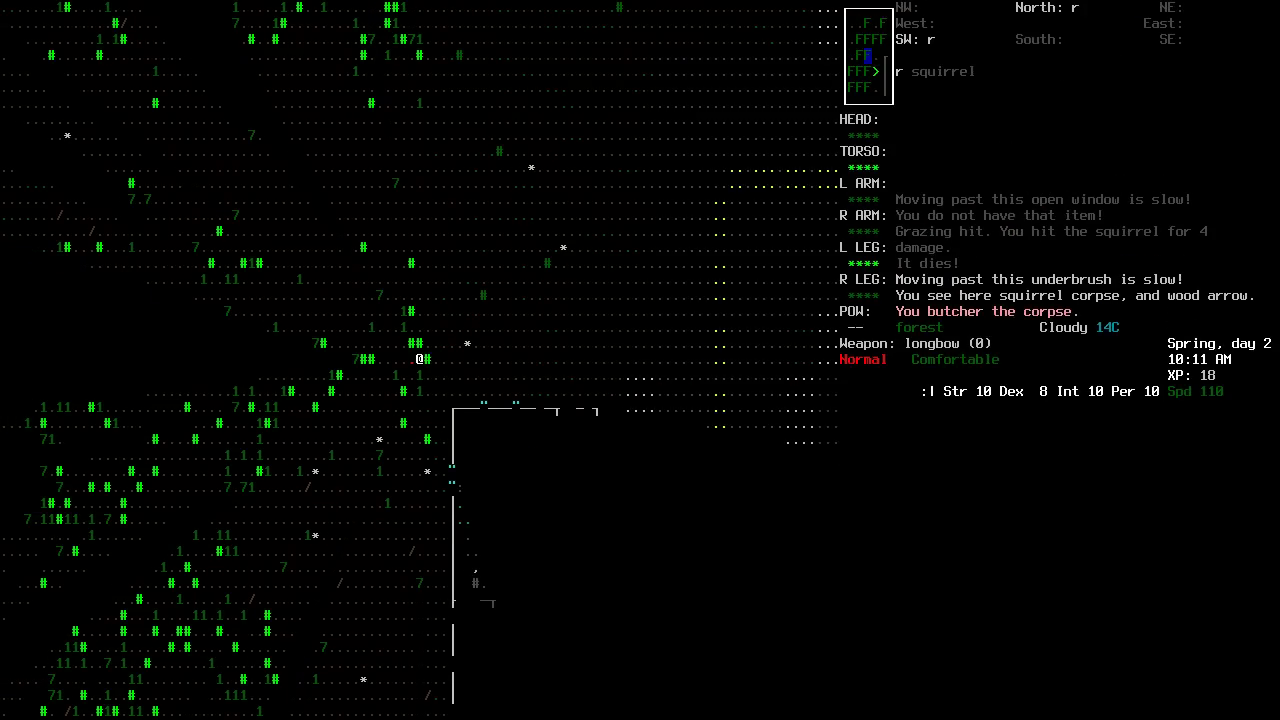
Pick up both chunks of fresh meat from the ground.
key("g")
key("a")
key("b")
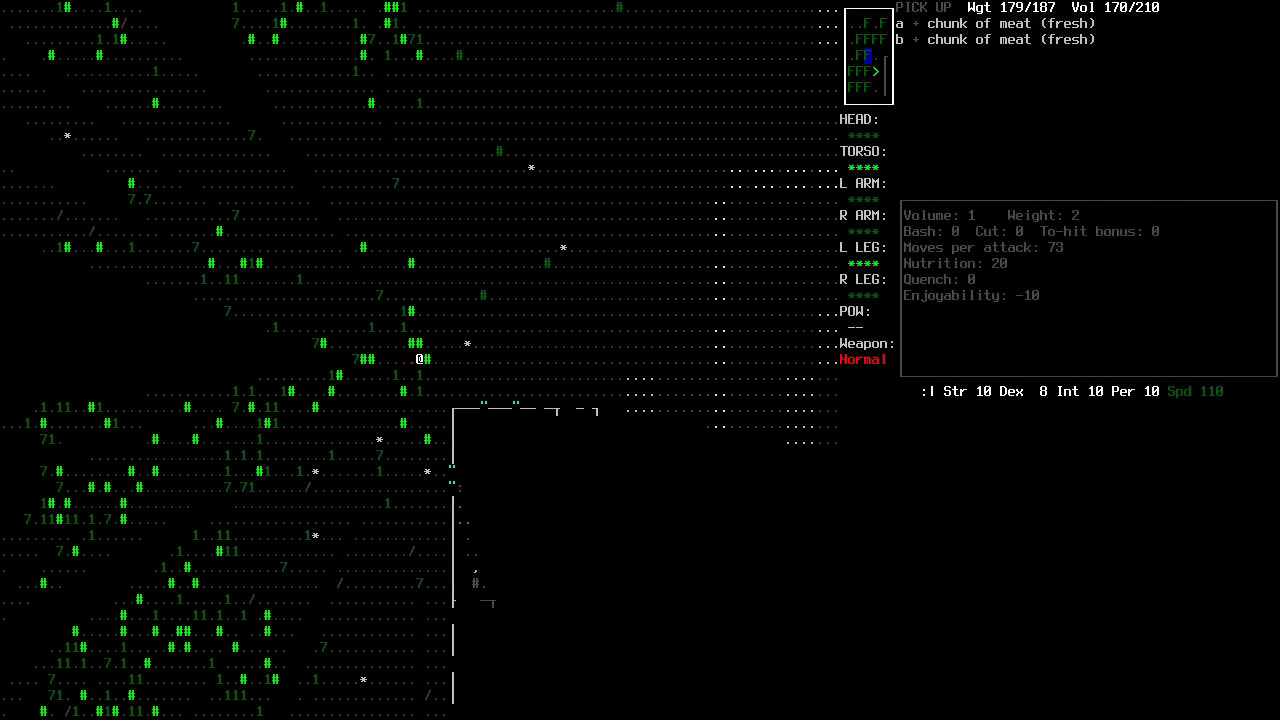
key("Return")
Walk back south toward the house.
key("j")
key("j")
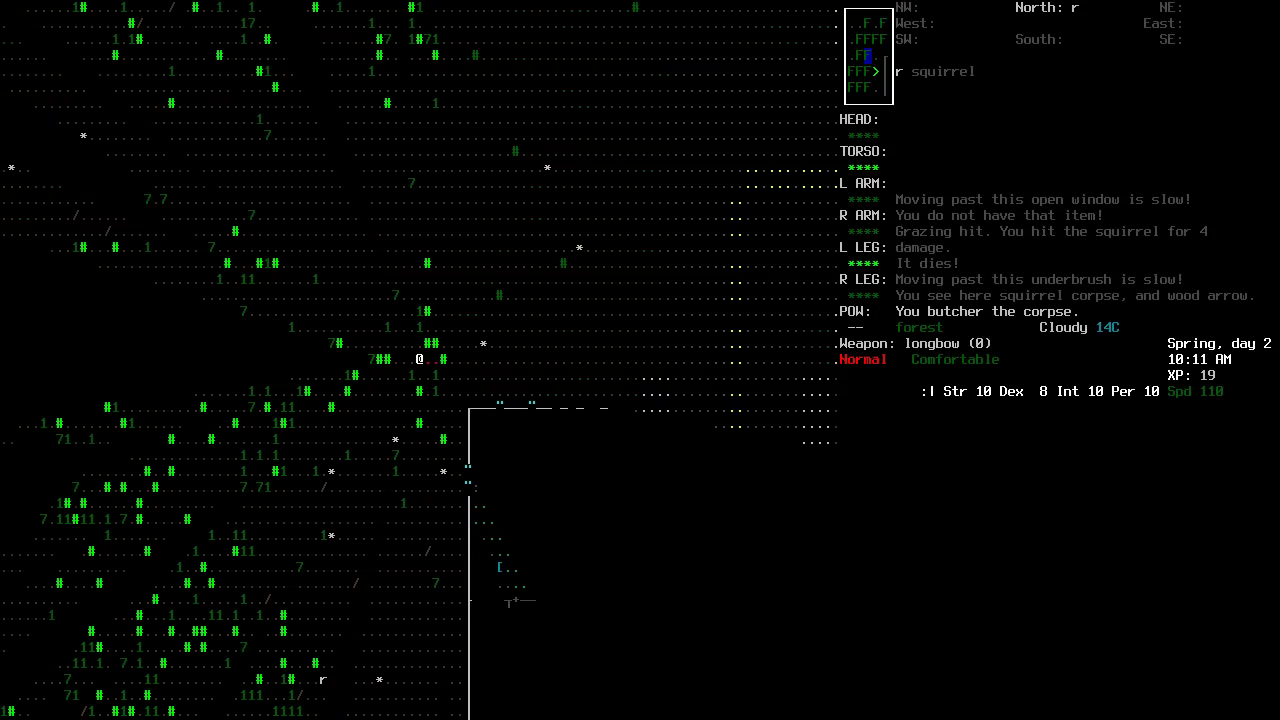
key("j")
key("j")
key("l")
key("j")
Craft a cooked TV dinner from the FOOD recipes, then step back inside the house.
key("j")
key("j")
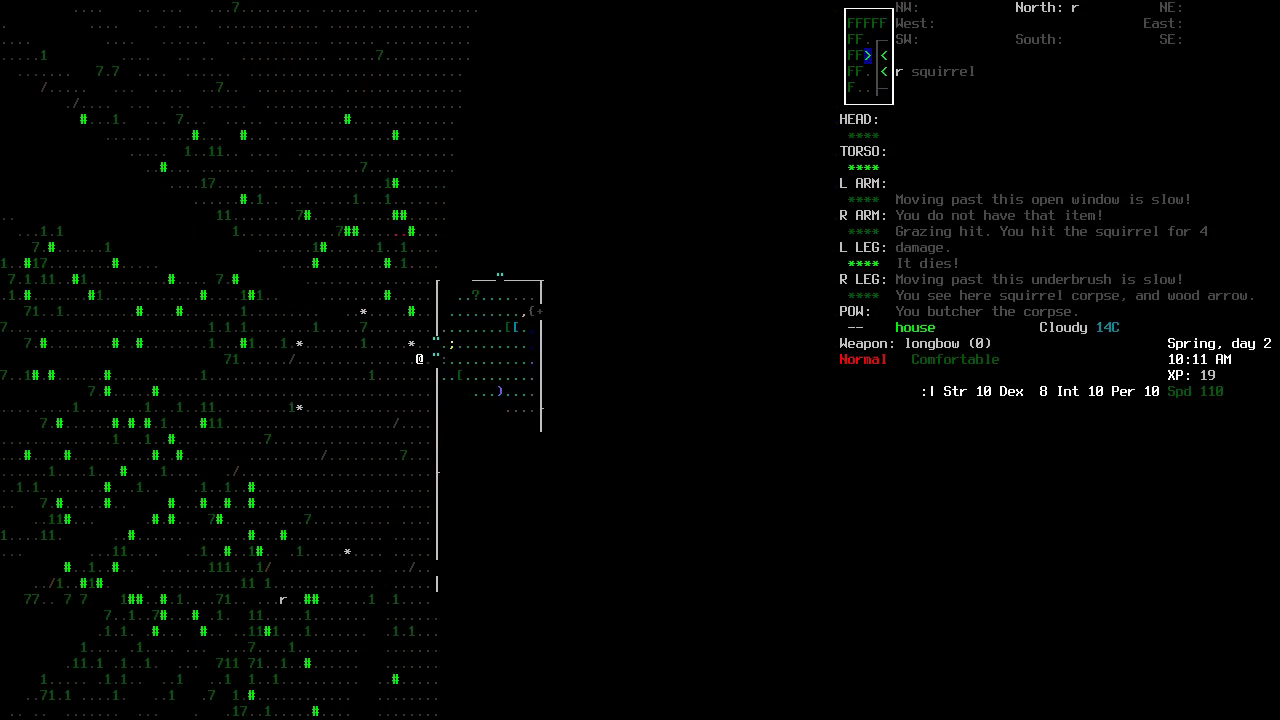
key("j")
key("j")
key("&")
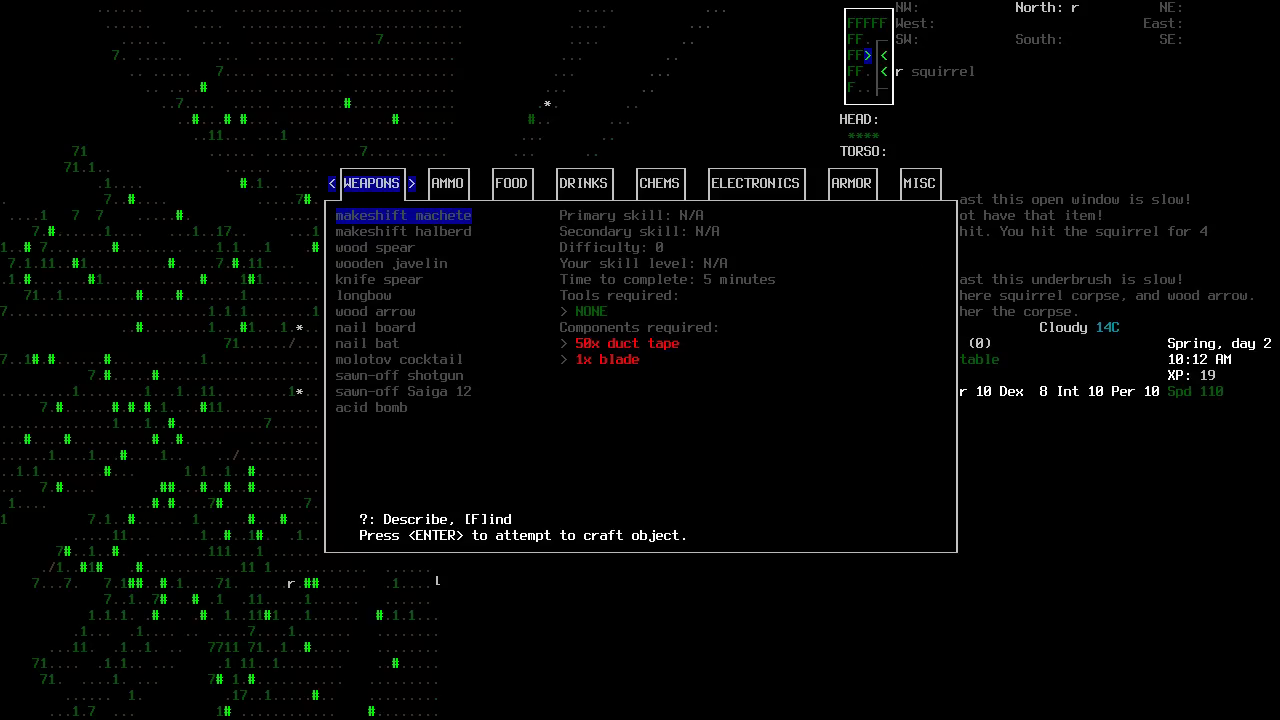
key("Right")
key("Right")
key("Right")
key("Left")
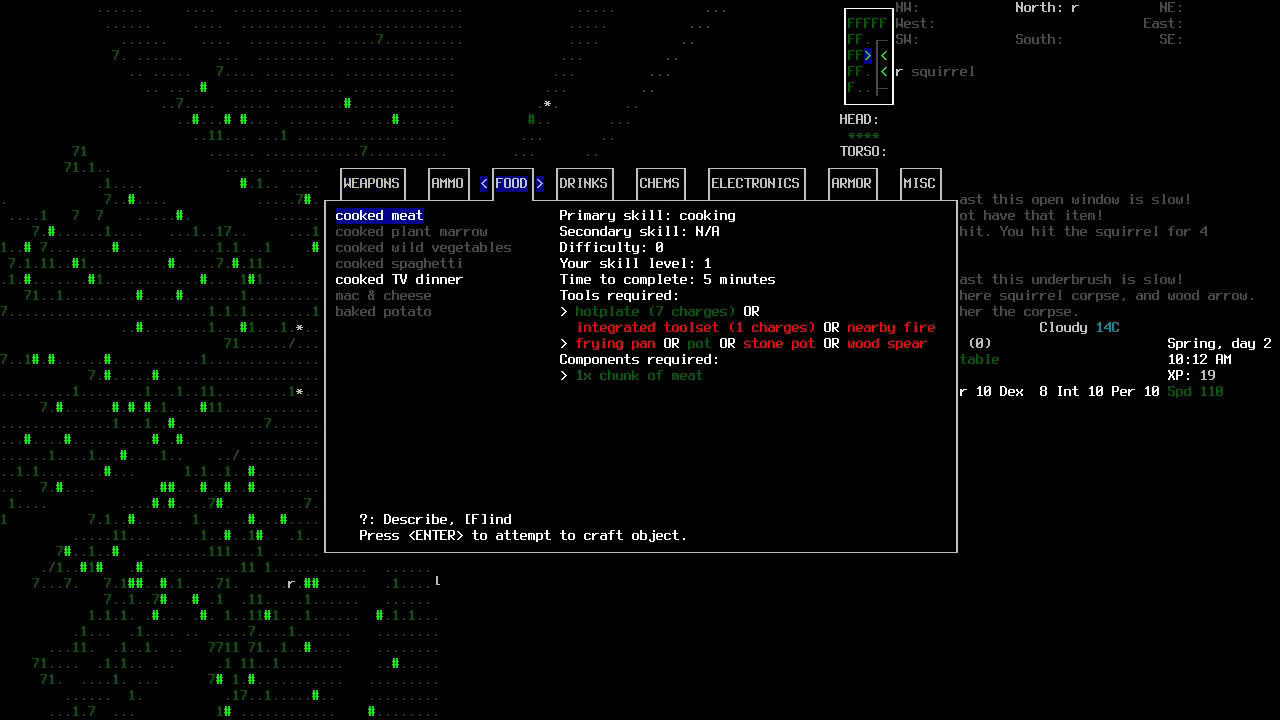
key("Right")
key("Right")
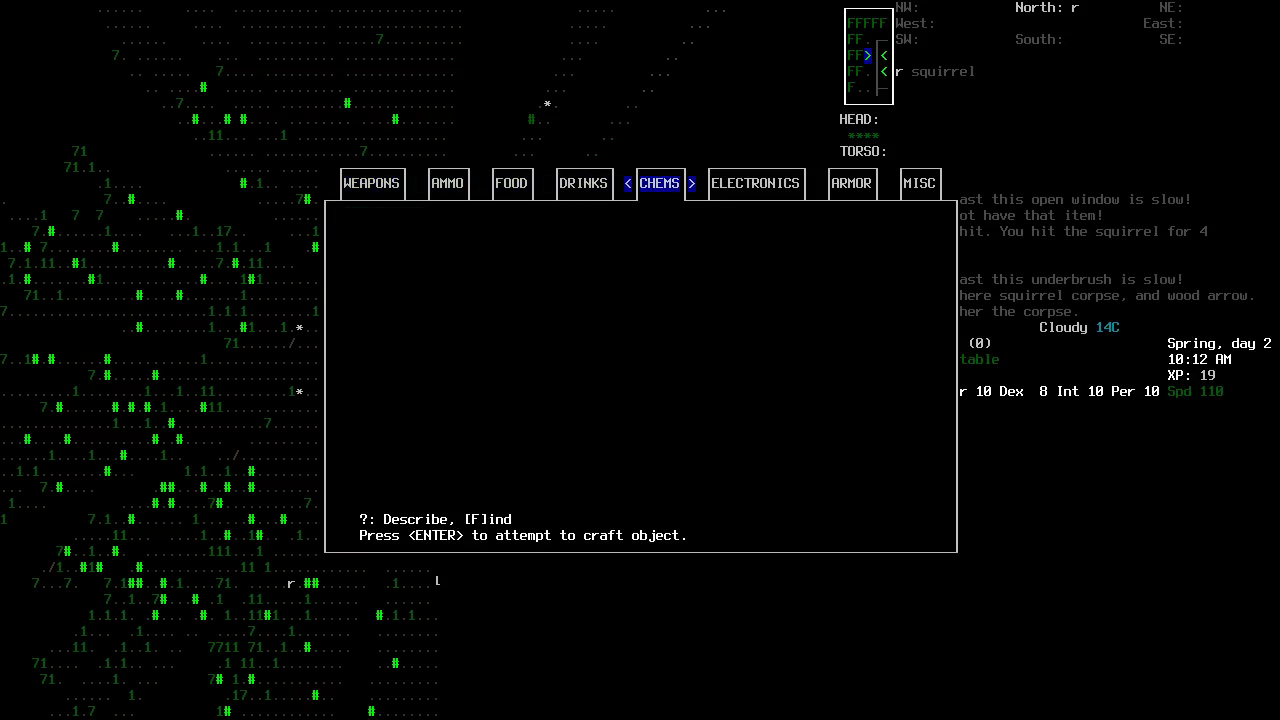
key("Left")
key("Left")
key("Down")
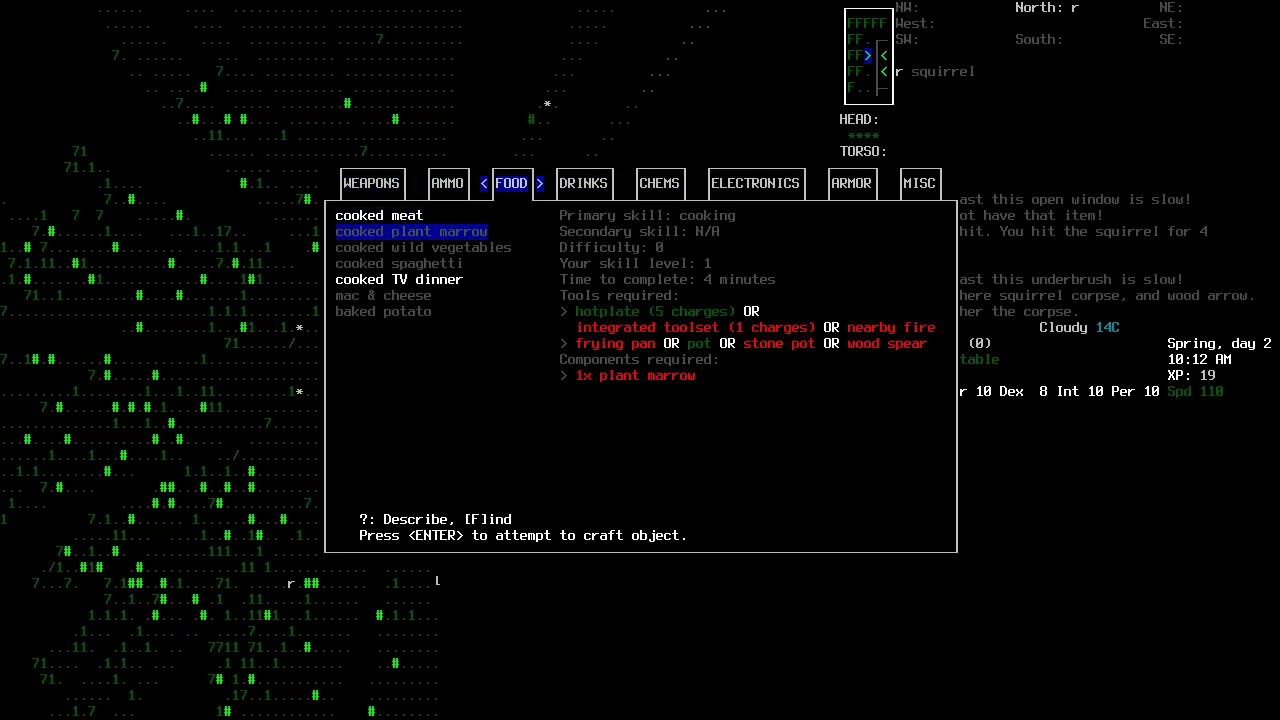
key("Up")
key("Down")
key("Down")
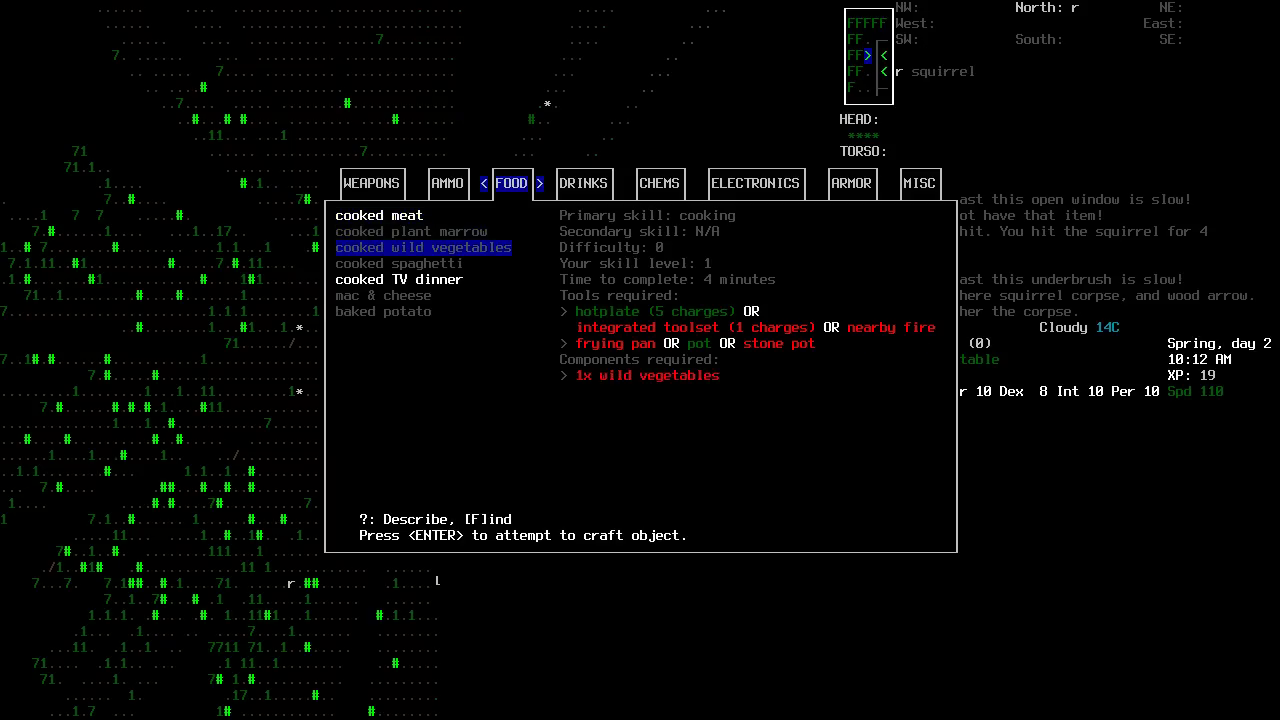
key("Down")
key("Down")
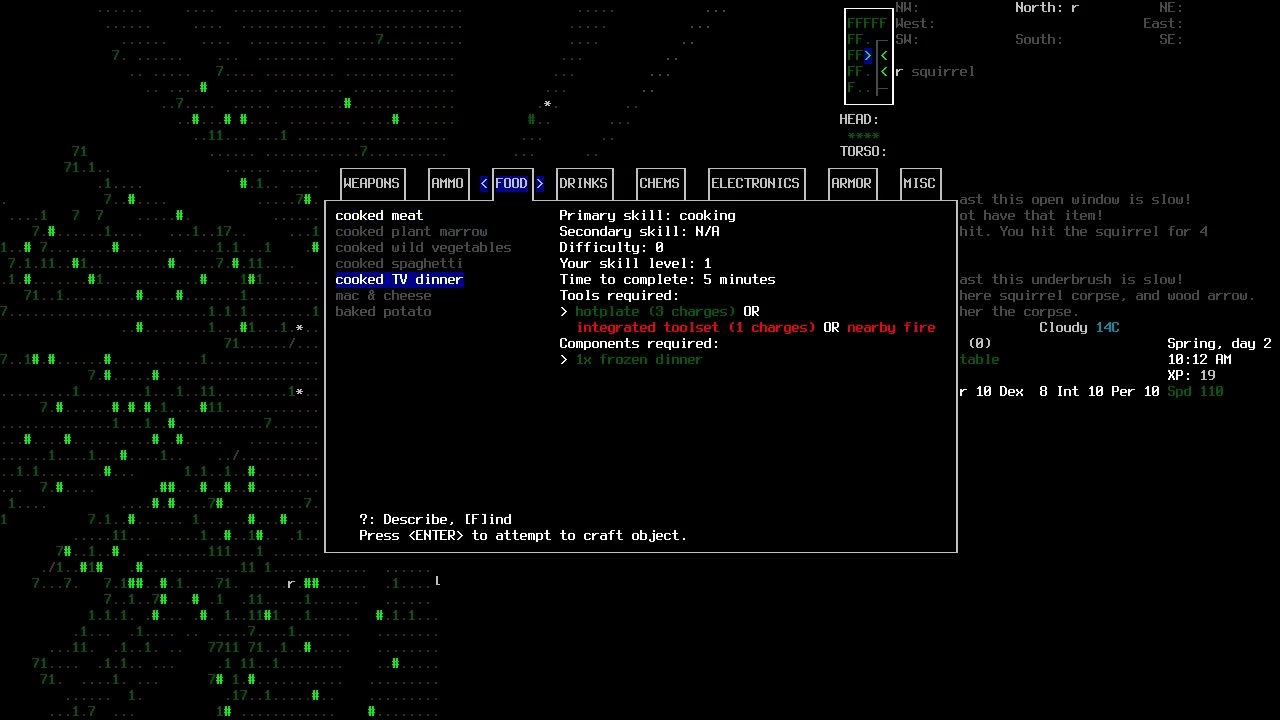
key("Return")
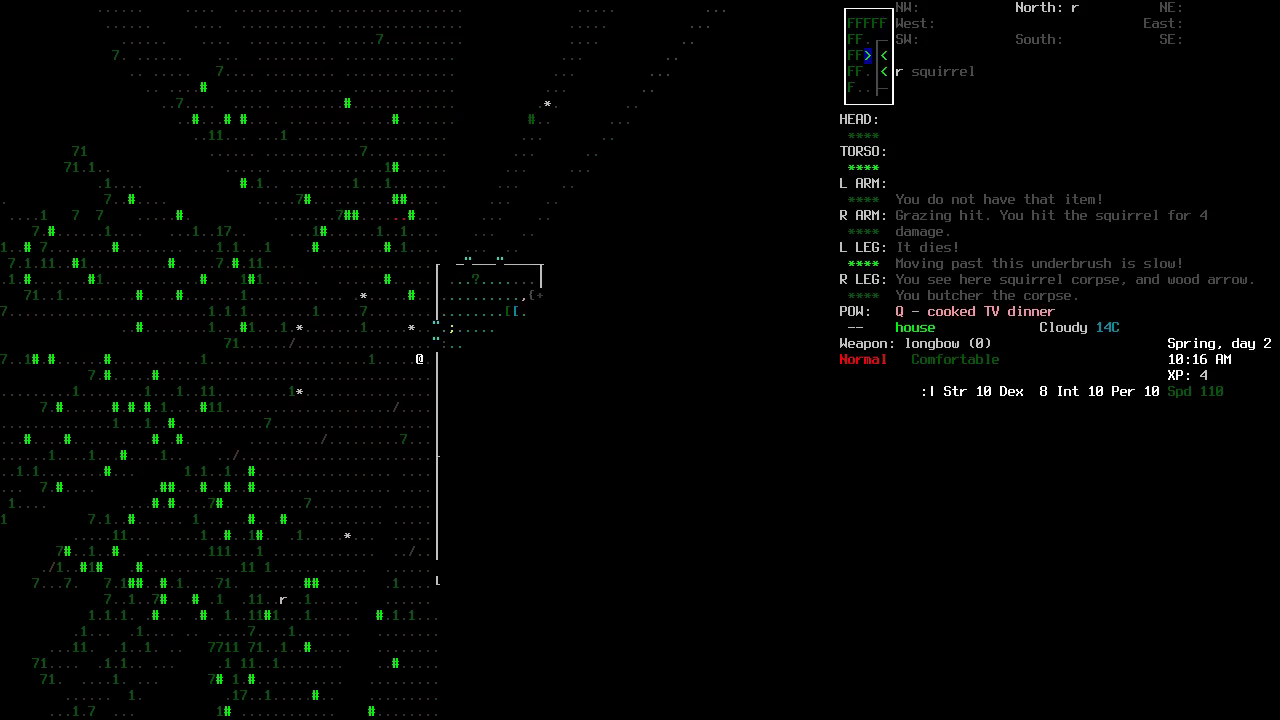
key("Up")
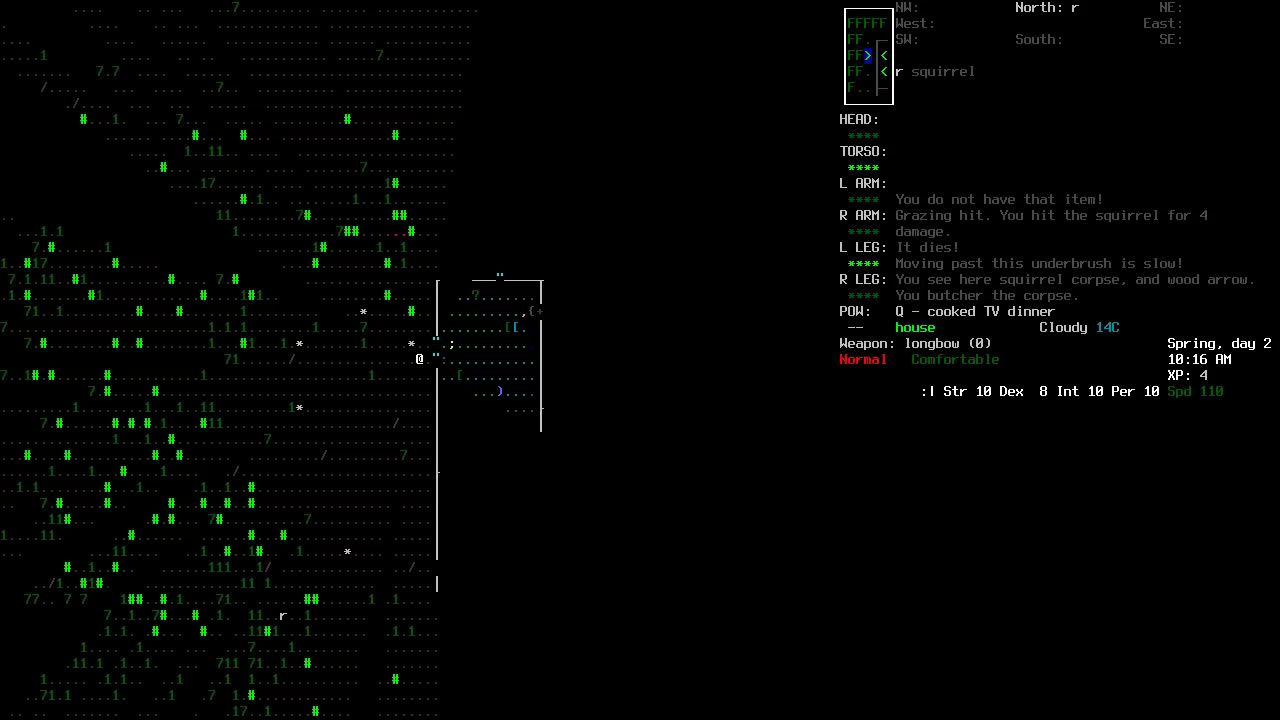
key("Right")
Examine the nearby tiles, checking the scissors, the book and the radio.
key("x")
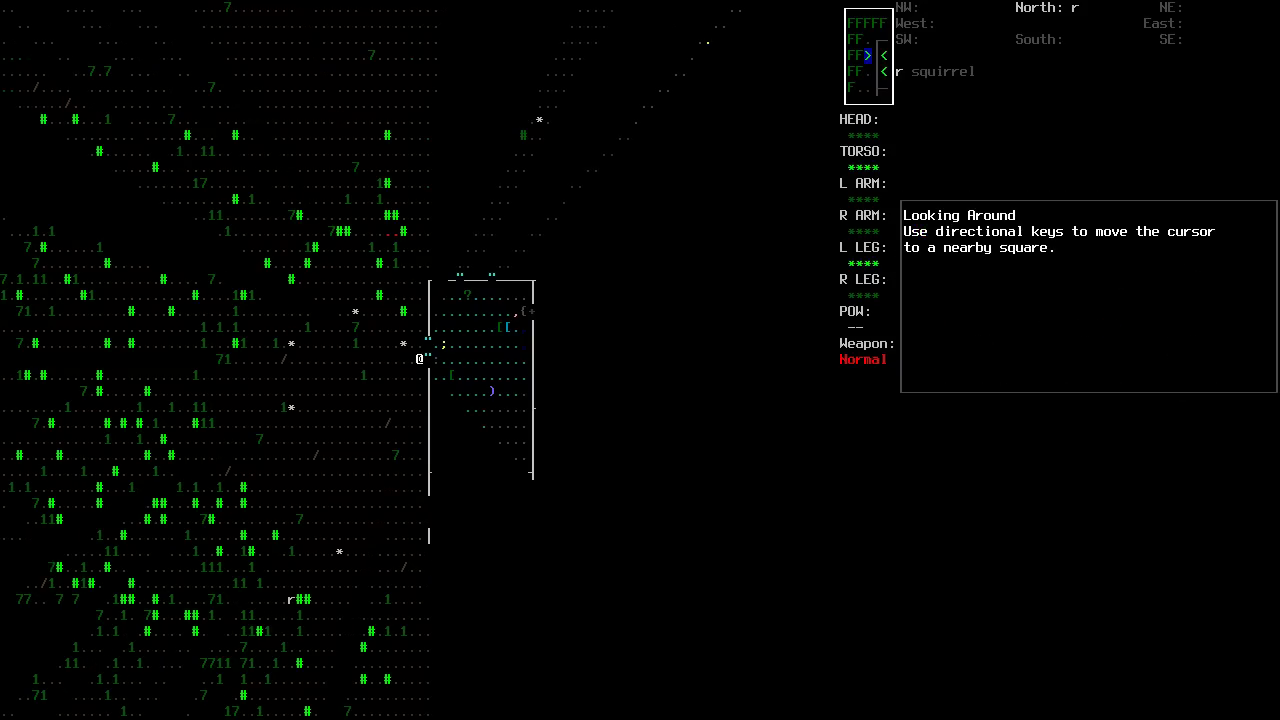
key("Right")
key("Right")
key("Right")
key("Right")
key("Right")
key("Right")
key("Up")
key("Right")
key("Right")
key("Right")
key("Up")
key("Right")
key("Right")
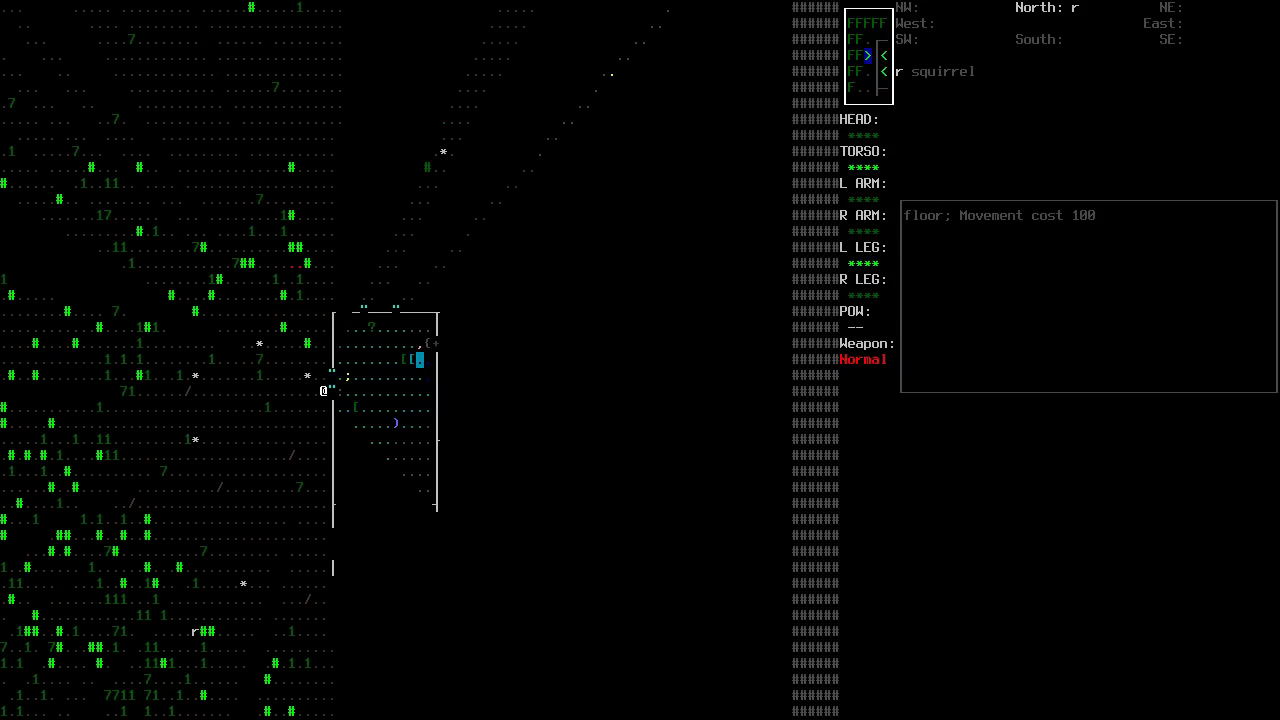
key("Right")
key("Up")
key("Left")
key("Left")
key("Left")
key("Left")
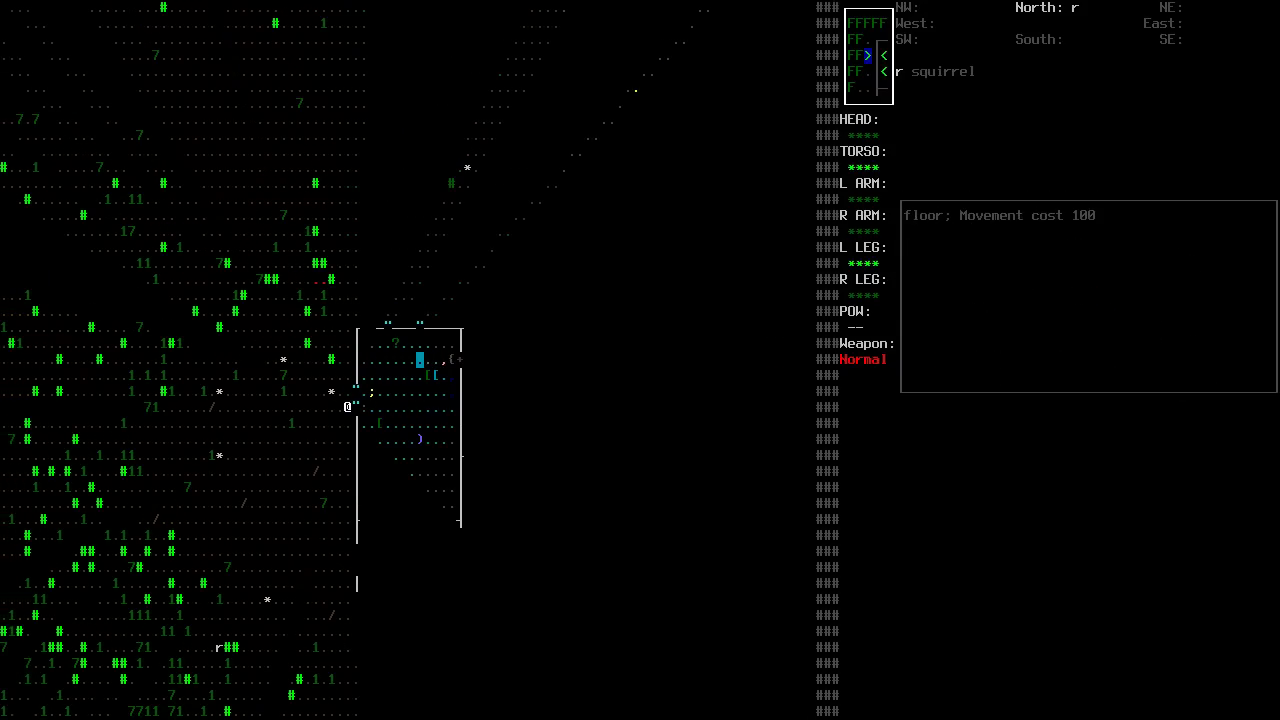
key("Left")
key("Left")
key("Up")
key("Down")
key("Left")
key("Down")
key("Left")
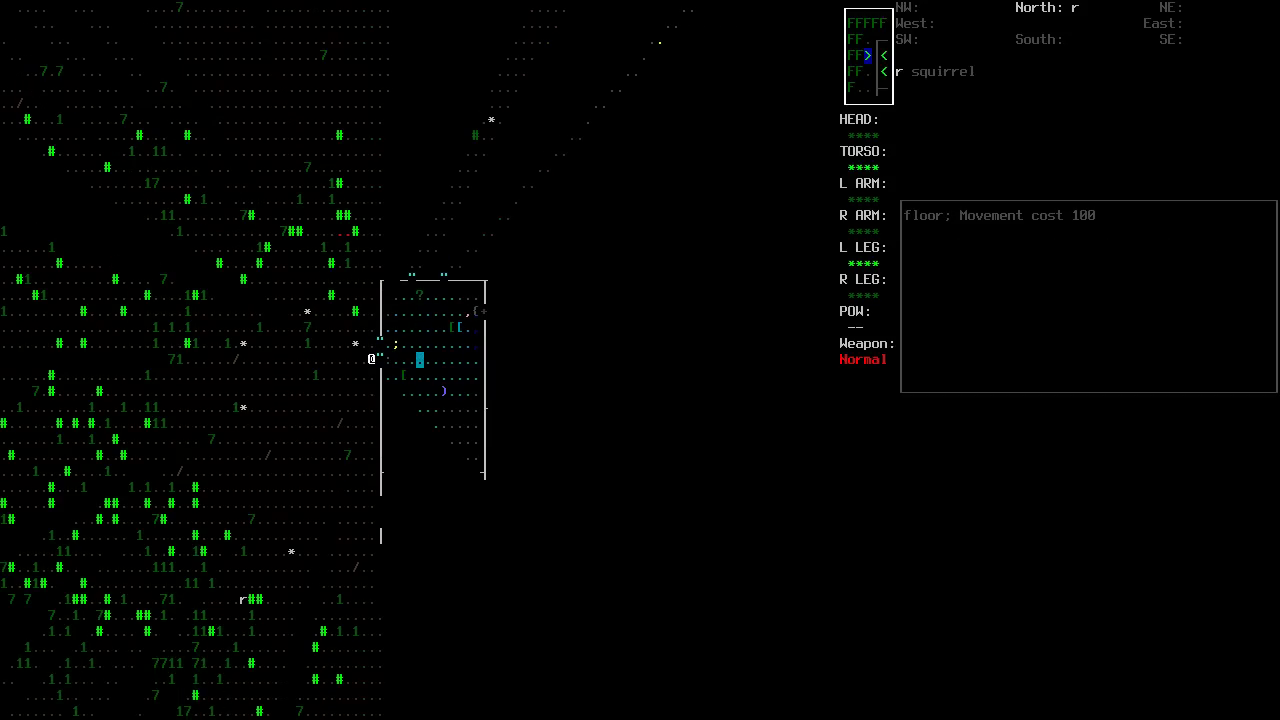
key("Down")
key("Left")
Look over the cheap lighter, sunglasses and purse, then open the inventory.
key("Right")
key("Down")
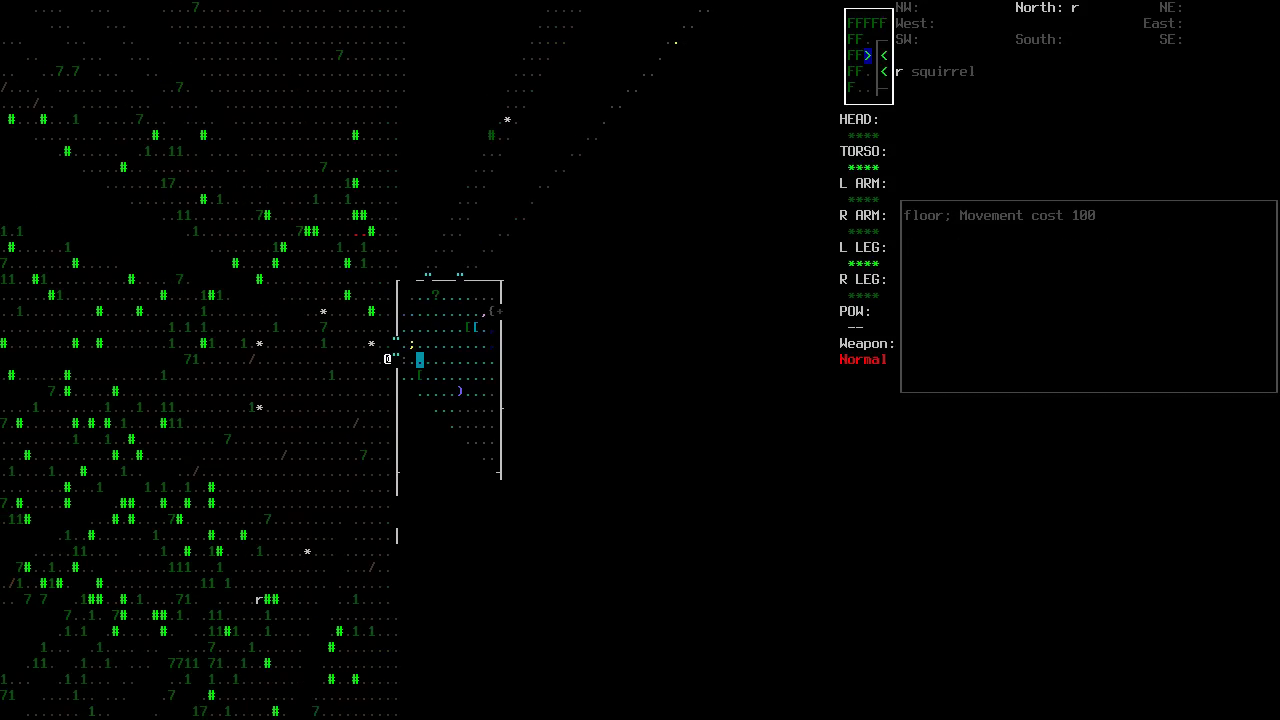
key("Right")
key("Right")
key("Right")
key("Down")
key("Right")
key("Right")
key("Up")
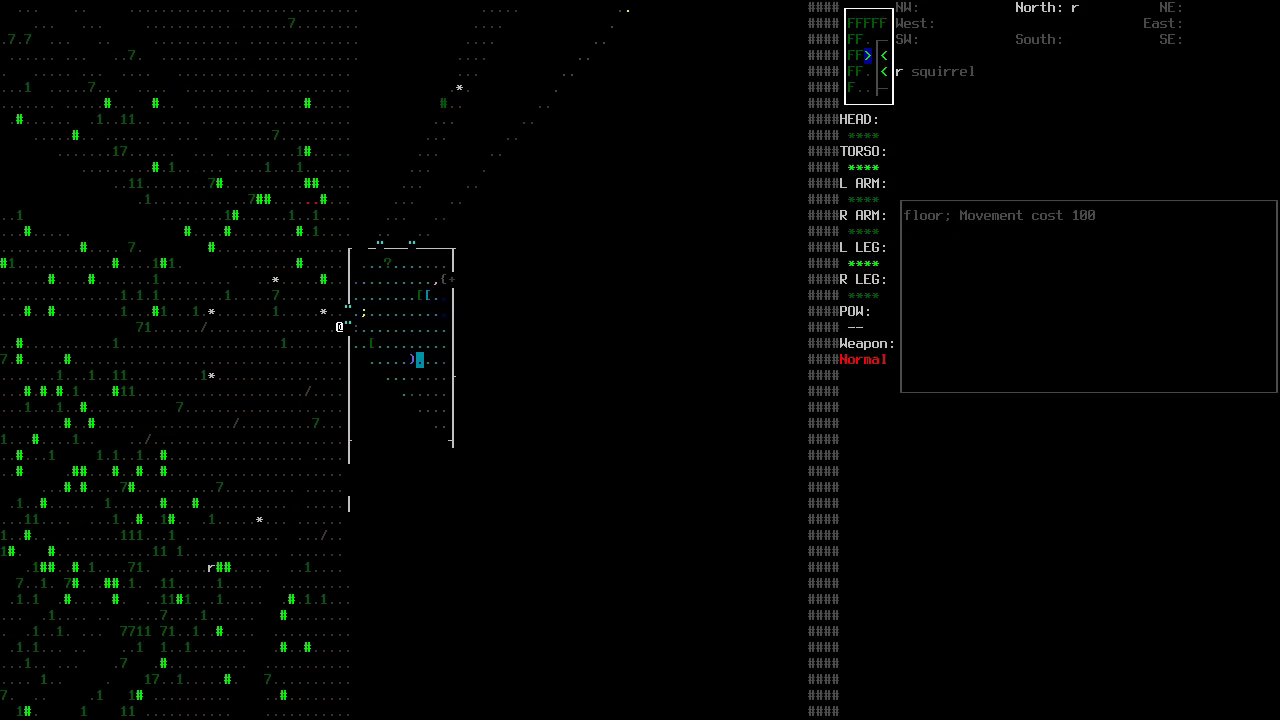
key("Right")
key("Right")
key("Right")
key("Up")
key("Right")
key("Up")
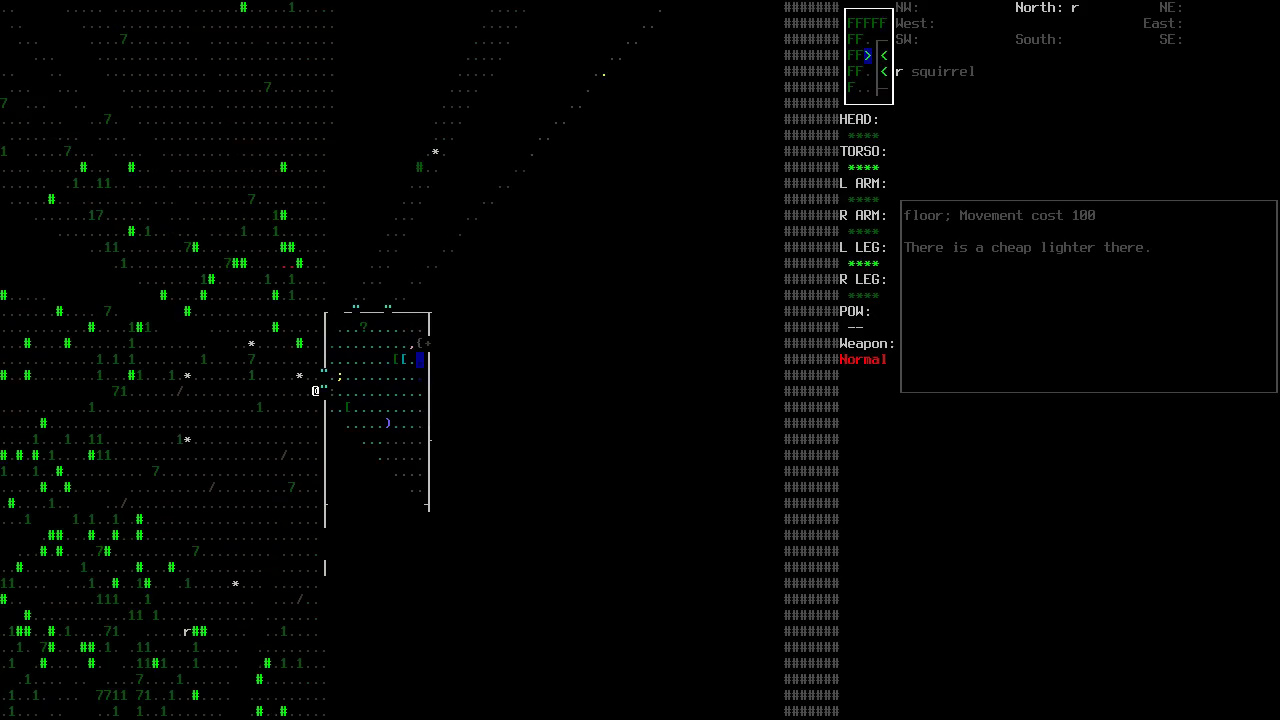
key("Left")
key("Down")
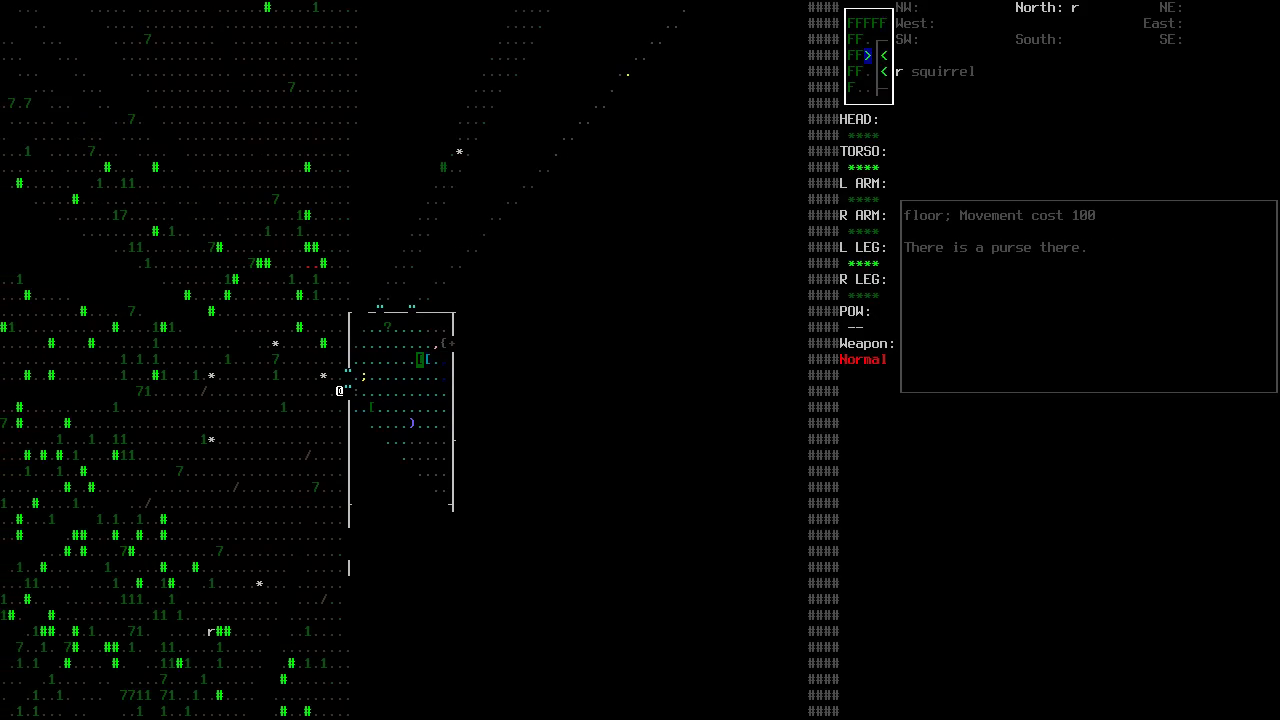
key("Escape")
key("i")
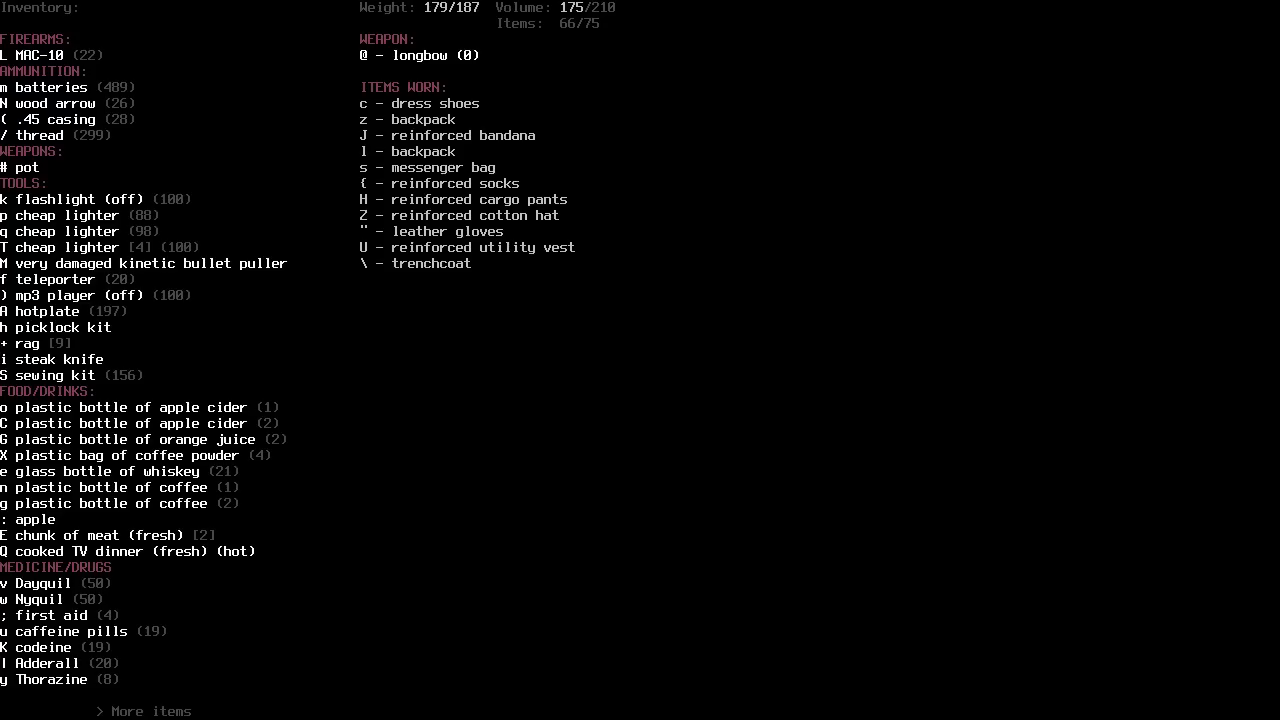
Page through the inventory to the second page of medicines, books and supplies.
key("Page_Down")
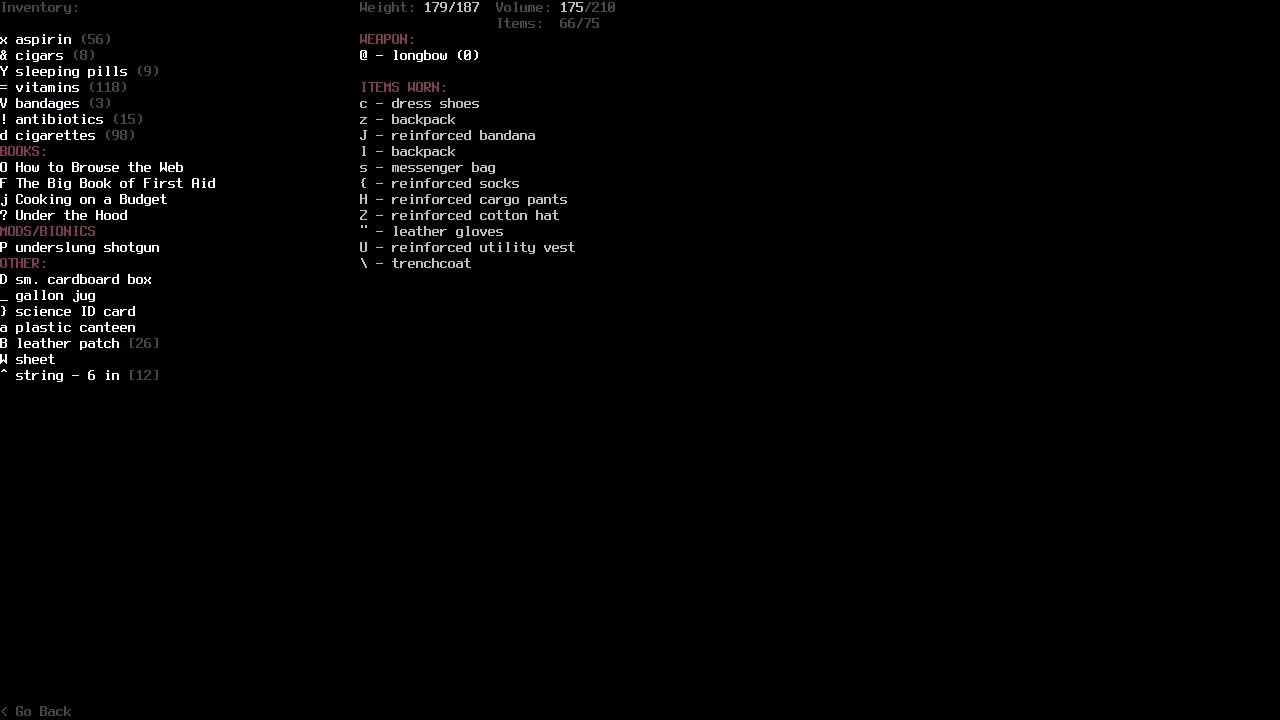
key("Page_Up")
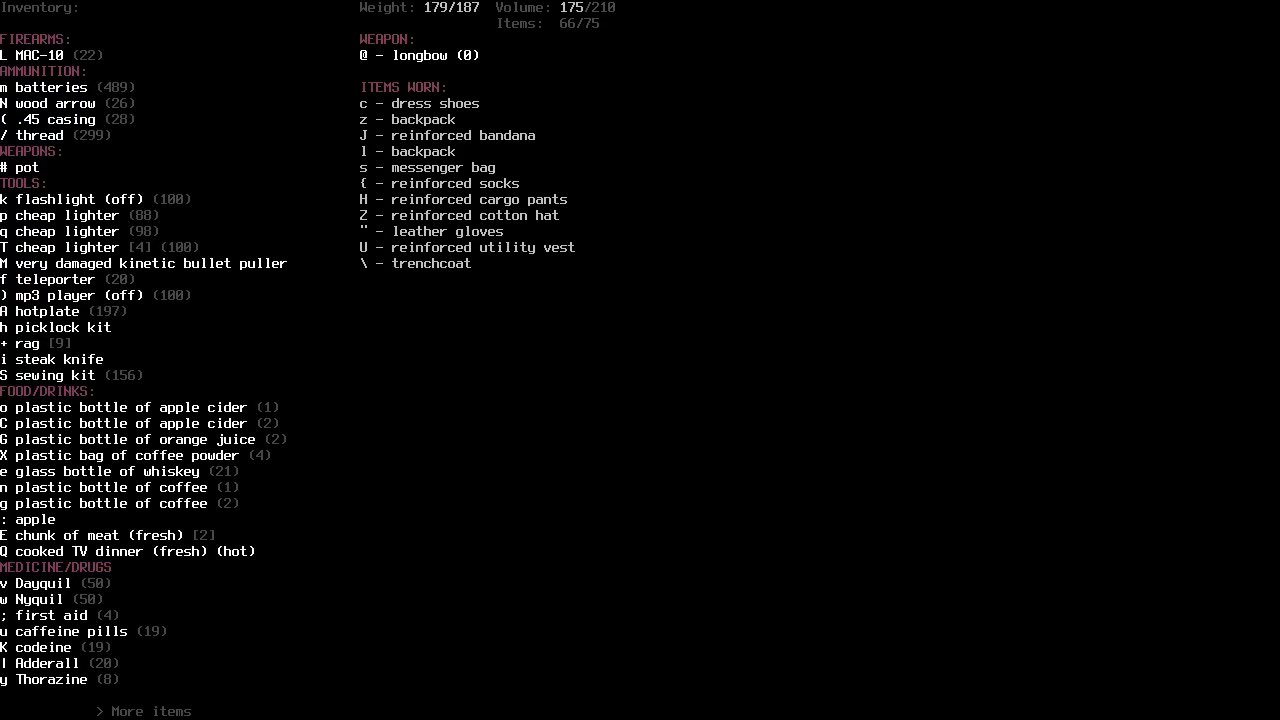
key("Page_Down")
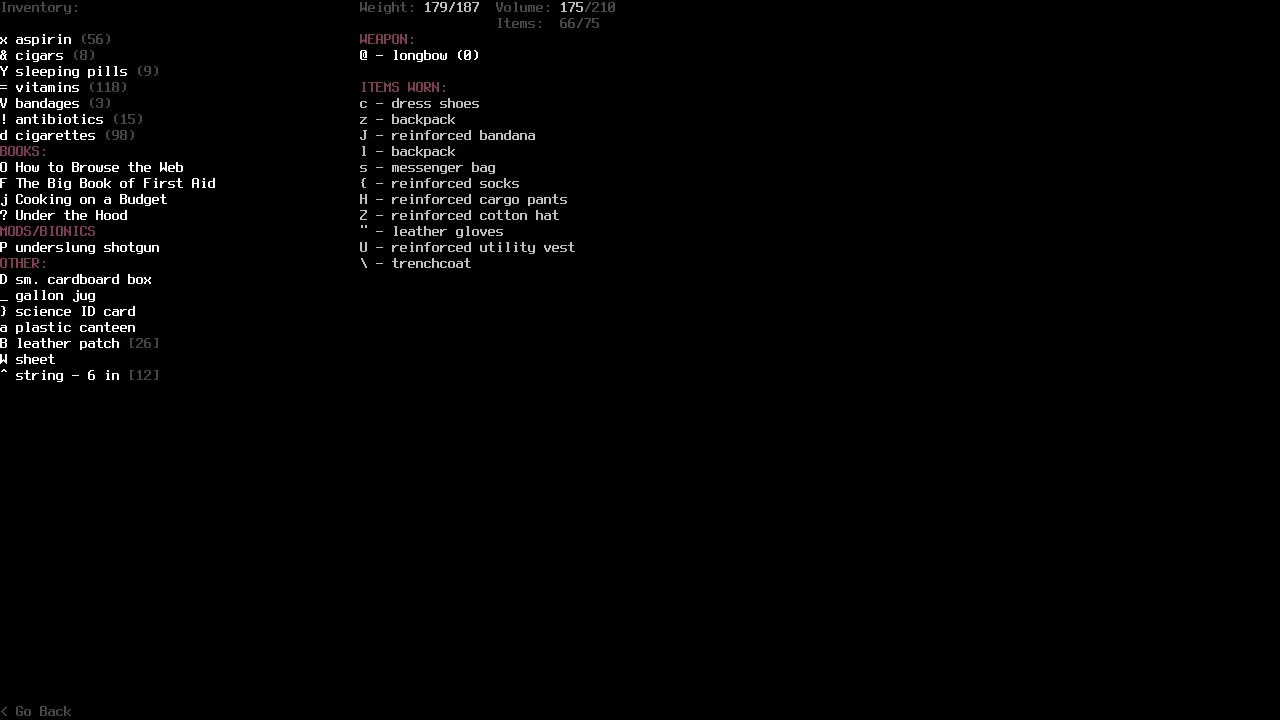
Review the character sheet's encumbrance, skills, traits and effects sections.
key("Escape")
key("at")
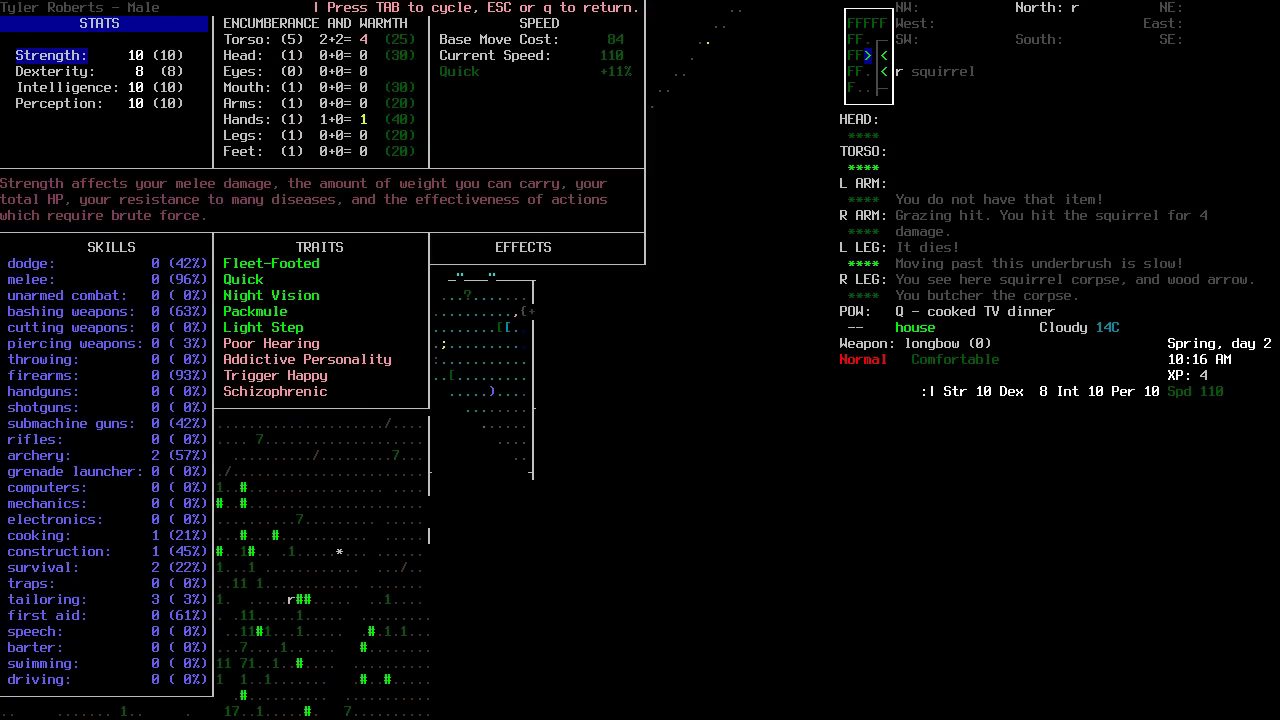
key("Tab")
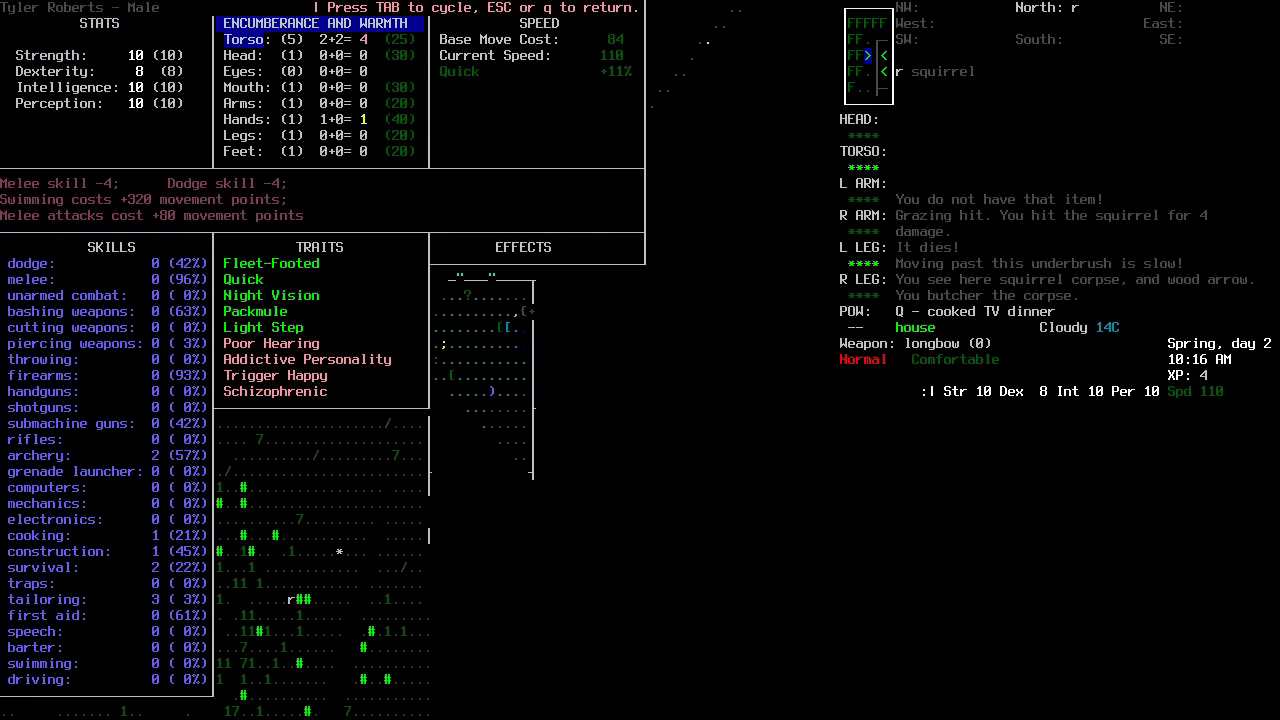
key("Tab")
key("Tab")
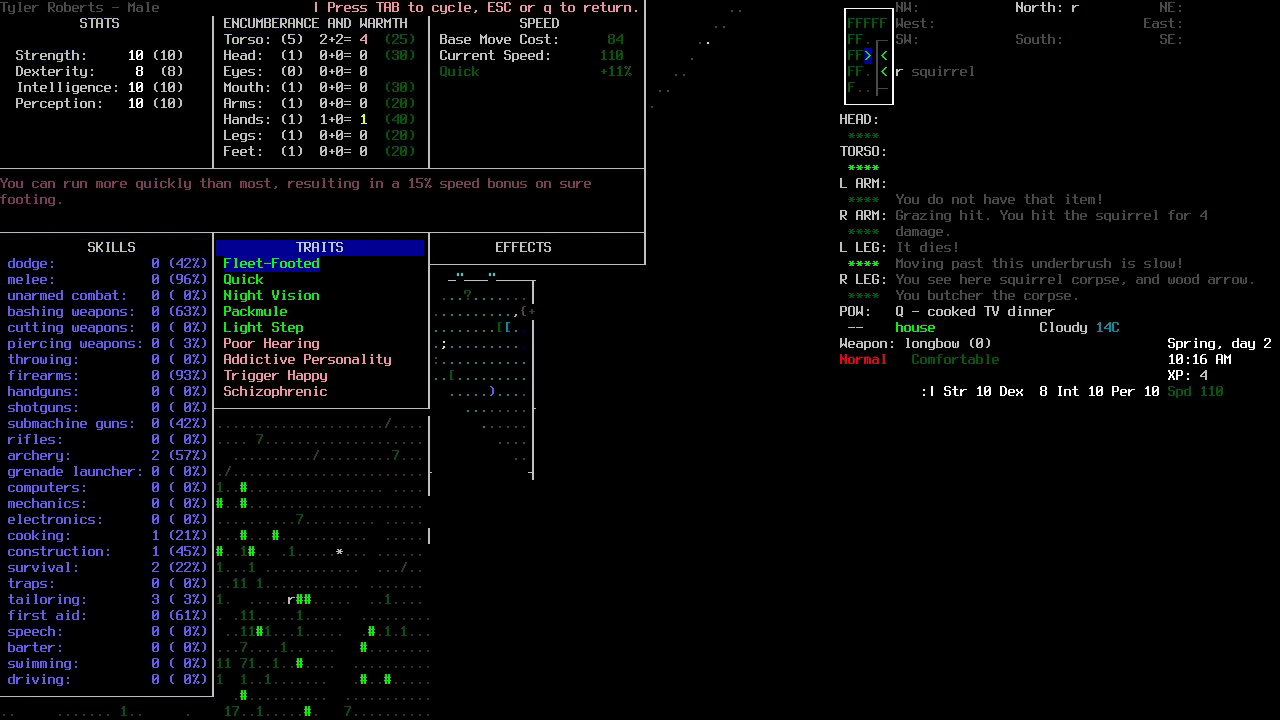
key("Tab")
key("Tab")
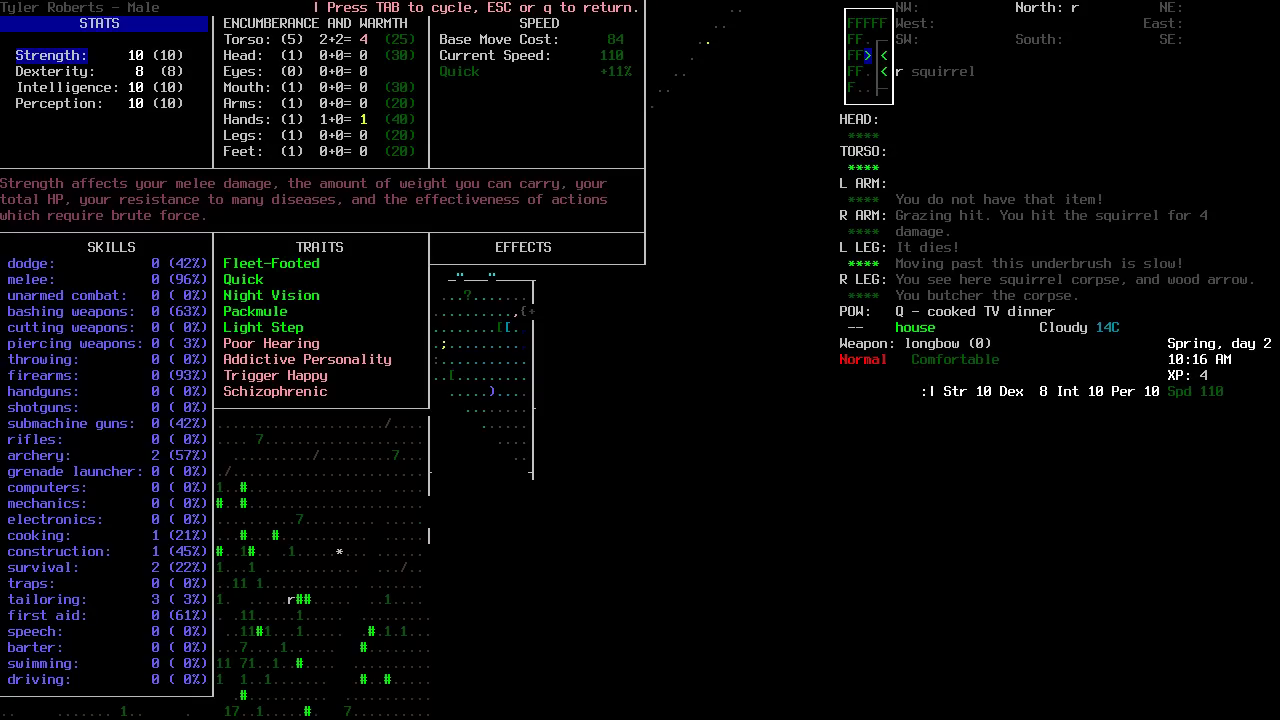
key("Escape")
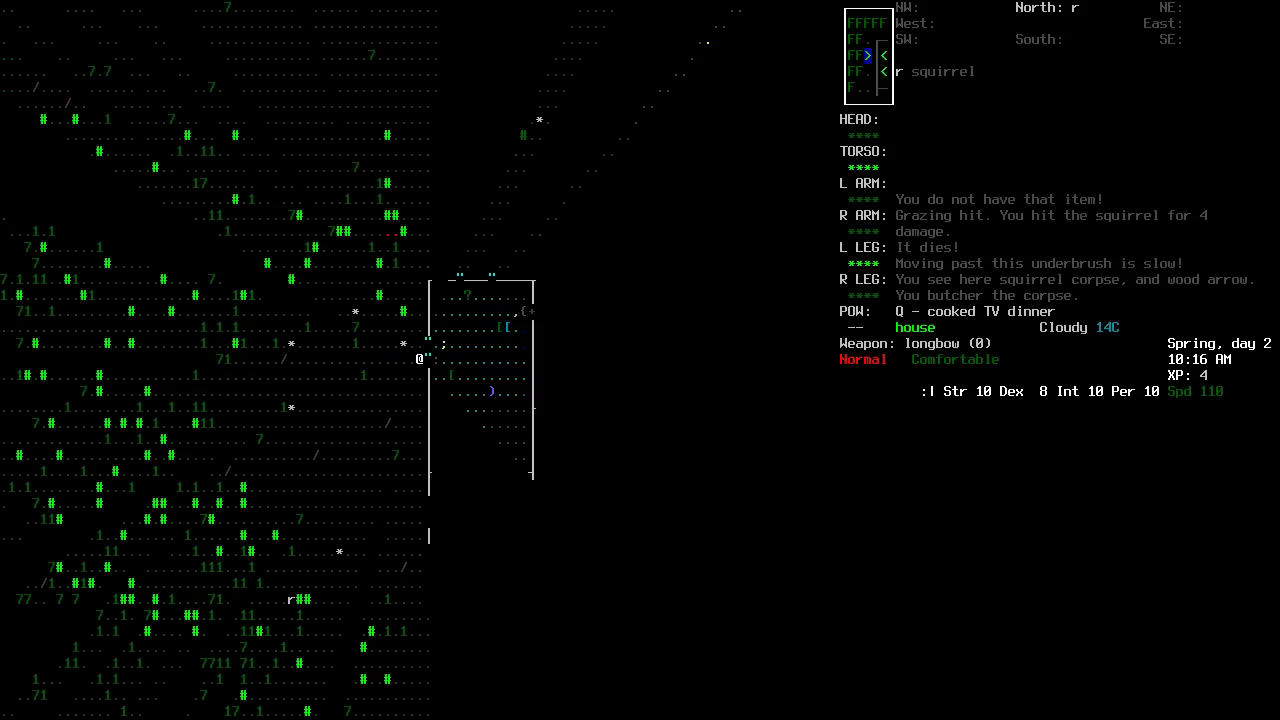
Walk northwest, then north through the forest, and bring up the world map.
key("7")
key("7")
key("7")
key("7")
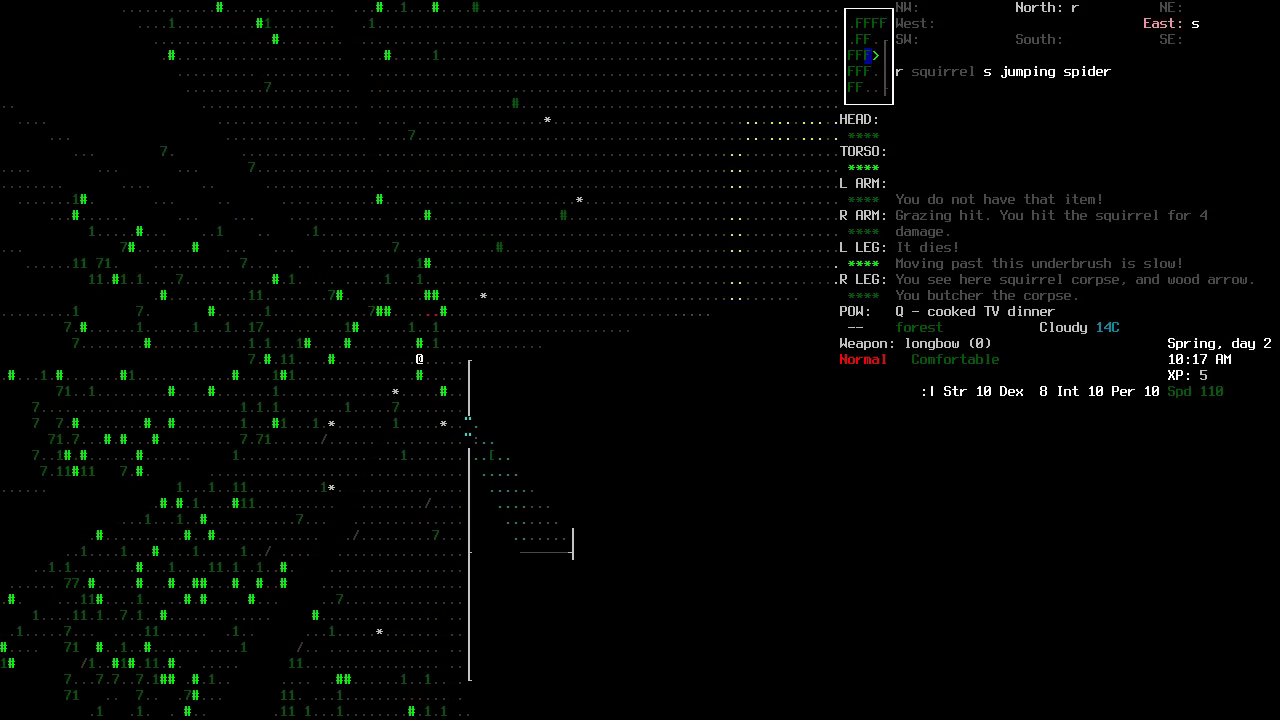
key("7")
key("7")
key("7")
key("7")
key("7")
key("8")
key("8")
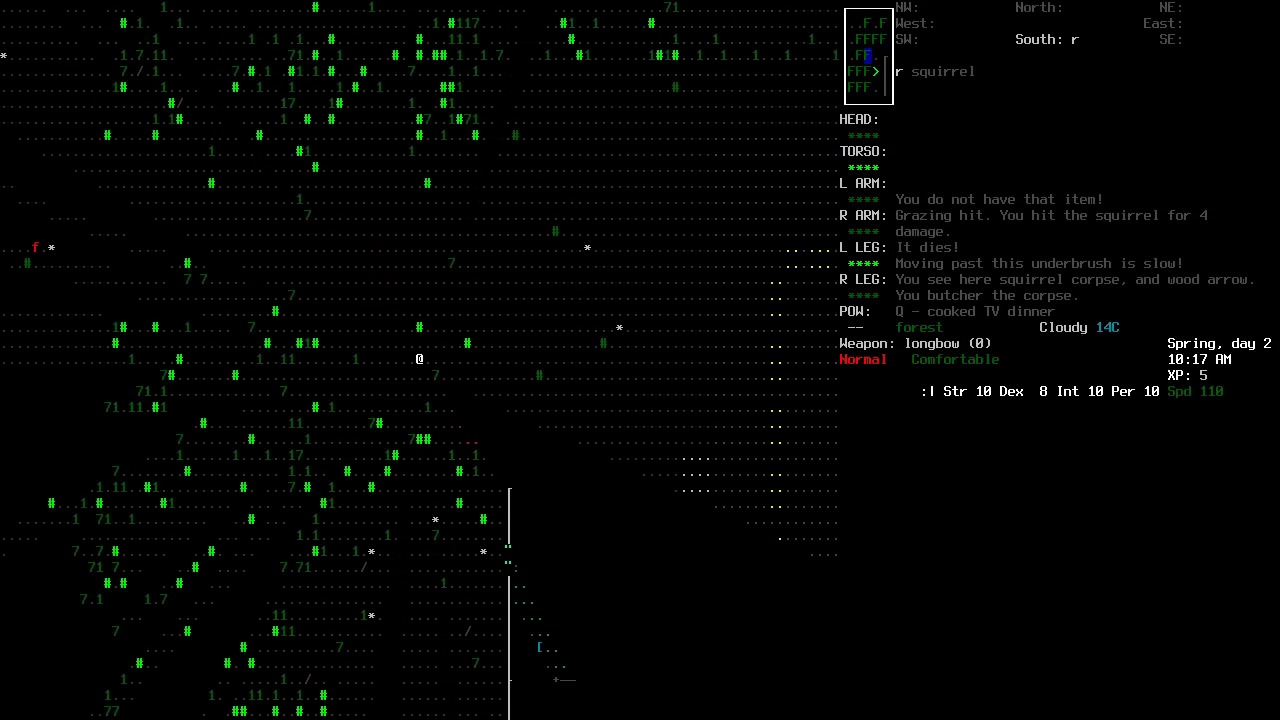
key("8")
key("8")
key("m")
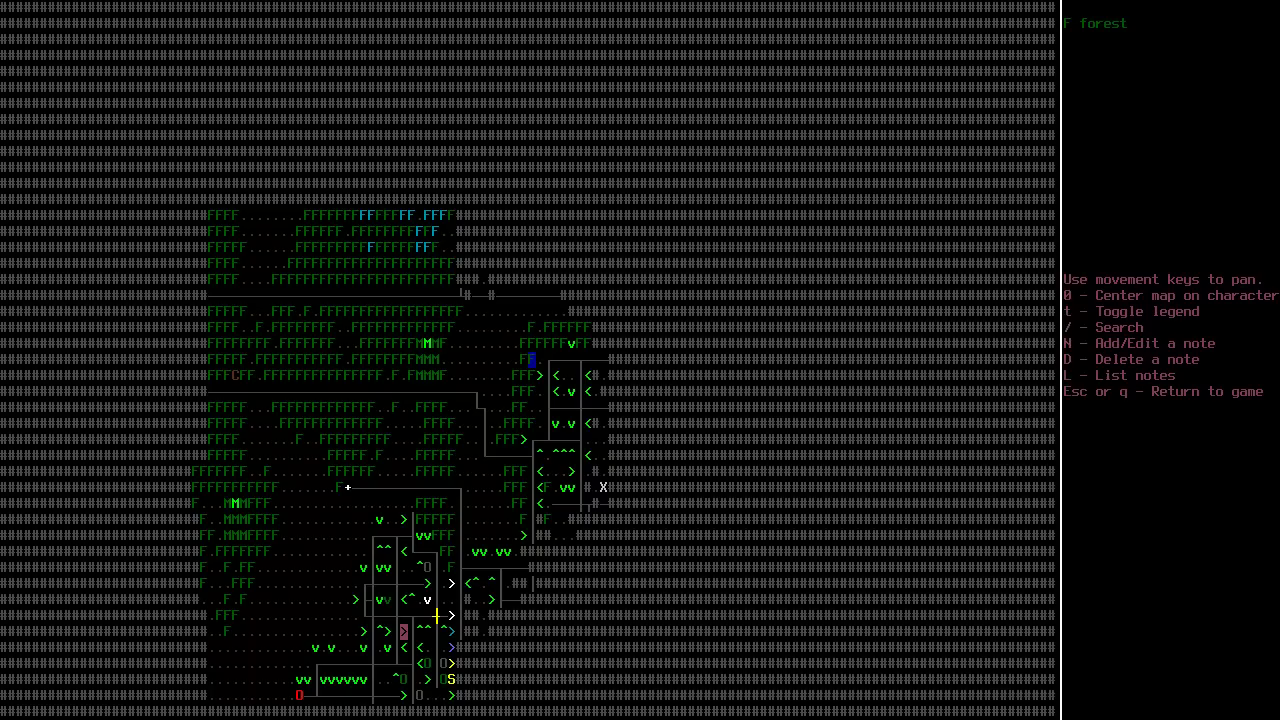
Pan the world map across the nearby town's buildings to the pawn shop.
key("Right")
key("Right")
key("Down")
key("Right")
key("Right")
key("Down")
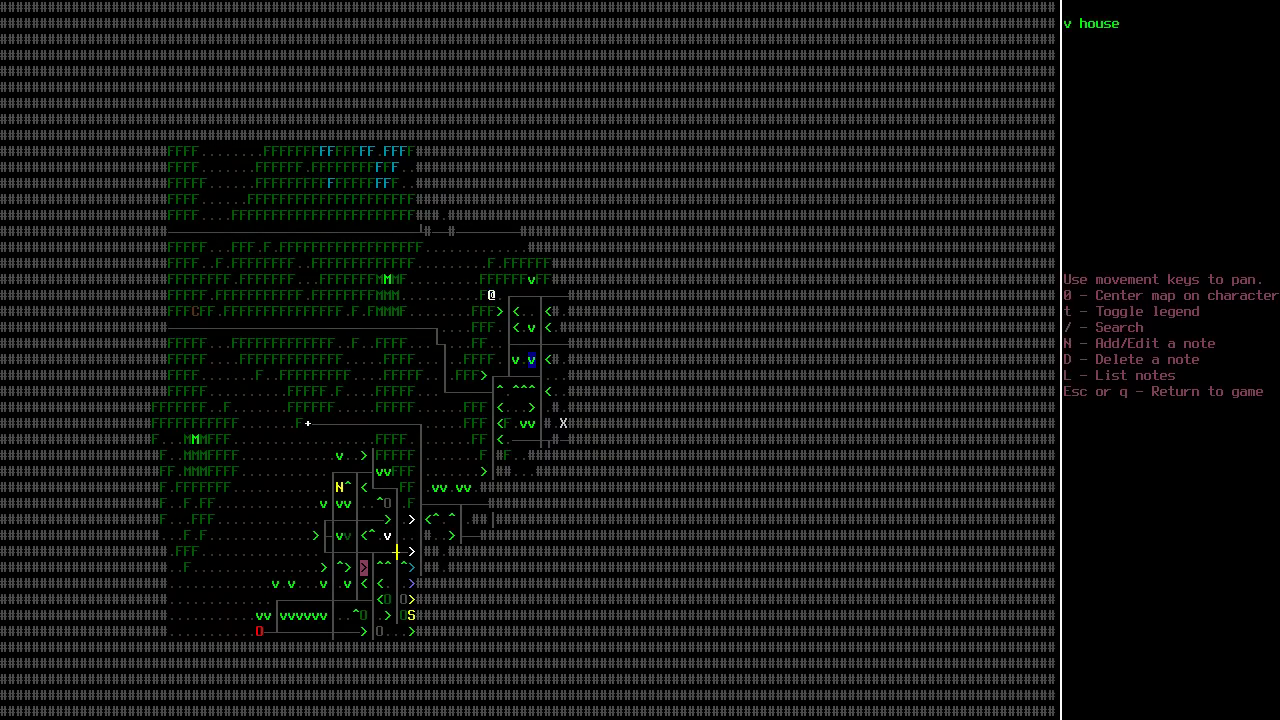
key("Right")
key("Right")
key("Down")
key("Right")
key("Right")
key("Right")
key("Down")
key("Down")
key("Down")
key("Left")
key("Left")
key("Left")
key("Down")
key("Down")
key("Down")
key("Left")
key("Left")
key("Left")
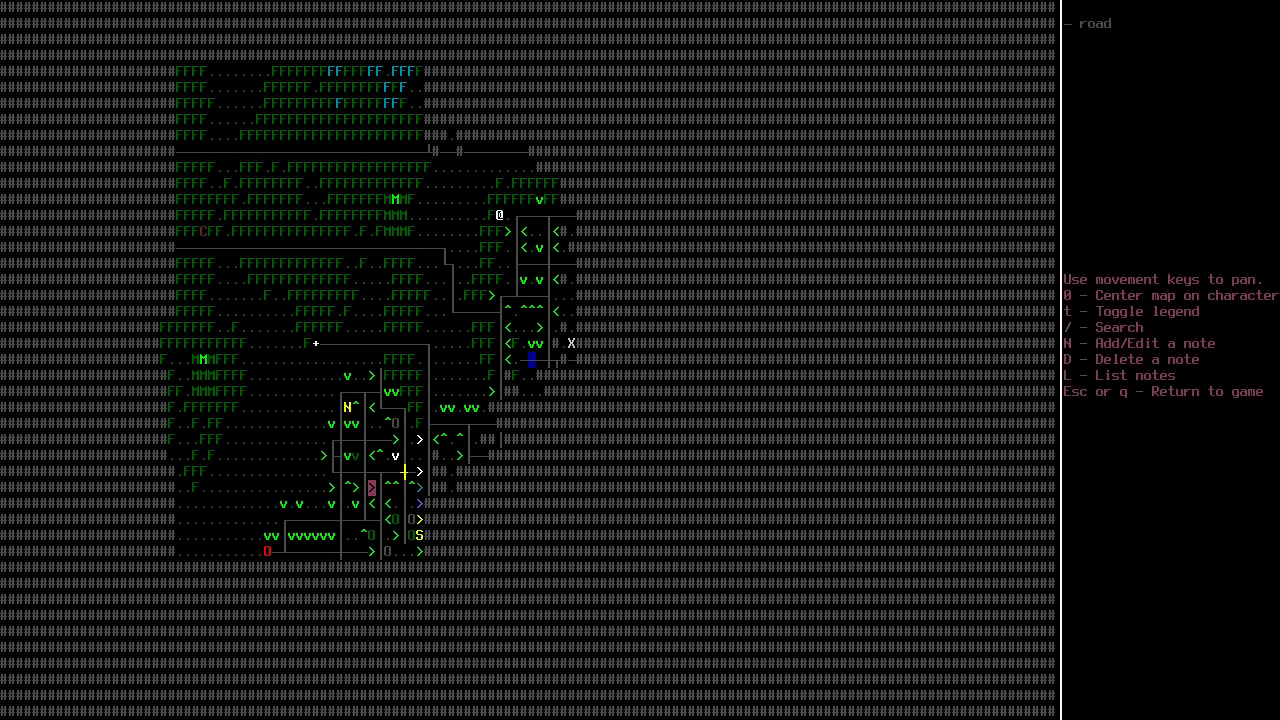
key("Down")
key("Down")
key("Down")
key("Left")
key("Left")
key("Left")
key("Down")
key("Down")
key("Left")
key("Left")
key("Left")
key("Left")
key("Left")
key("Down")
key("Left")
key("Left")
key("Left")
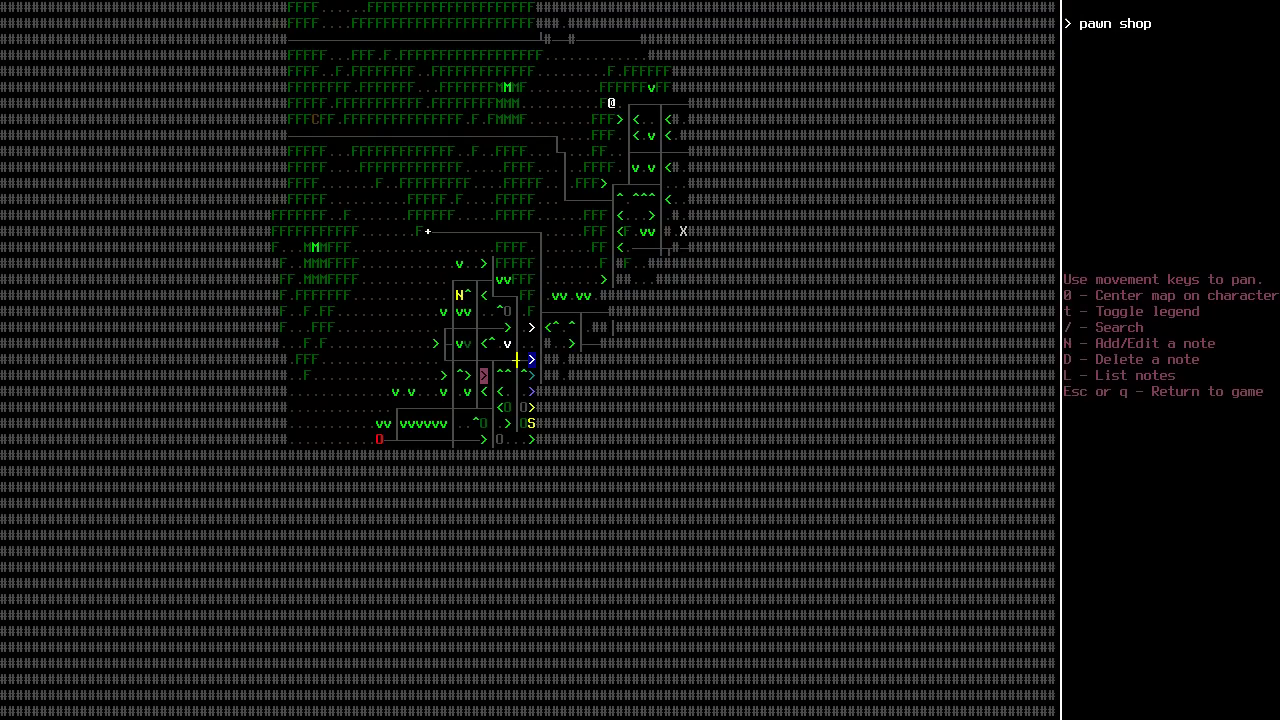
key("Left")
key("Left")
key("Up")
Survey the road beside the pawn shop and the unexplored land past the shops.
key("Left")
key("Up")
key("Down")
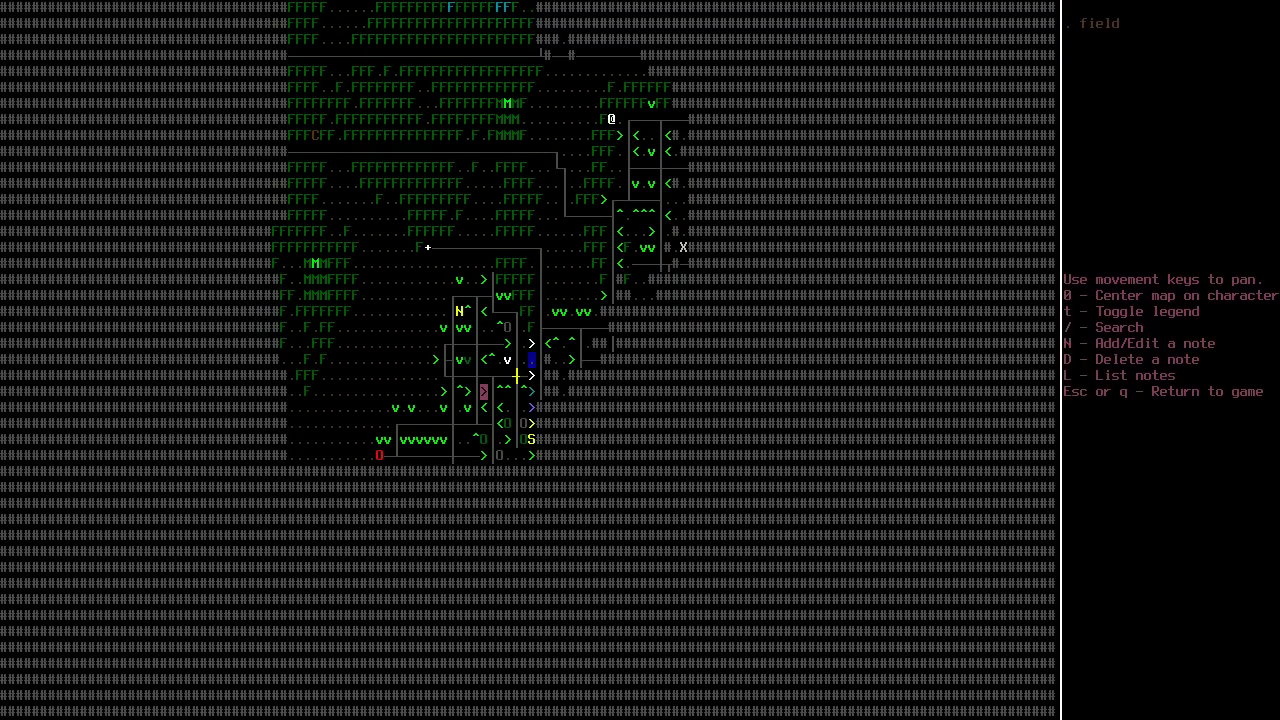
key("Right")
key("Left")
key("Left")
key("Right")
key("Down")
key("Right")
key("Down")
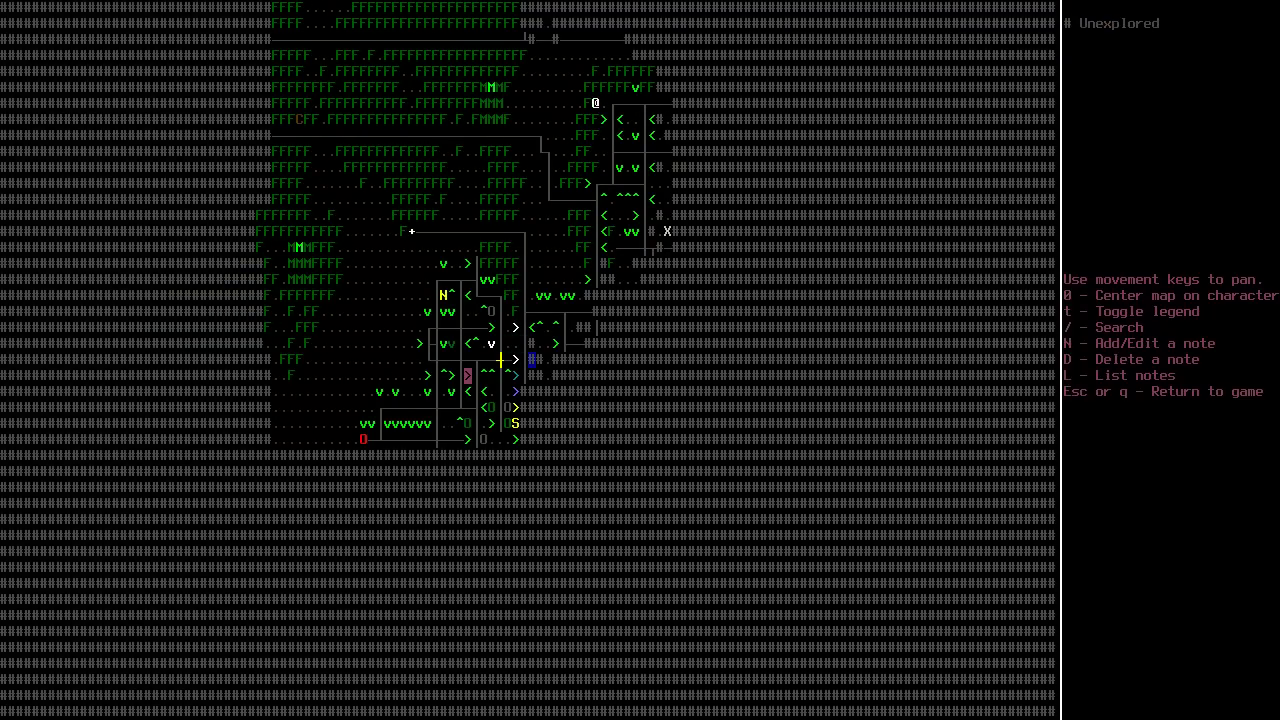
key("Down")
key("Down")
key("Right")
Check the hardware store and the road running past the shops.
key("Up")
key("Up")
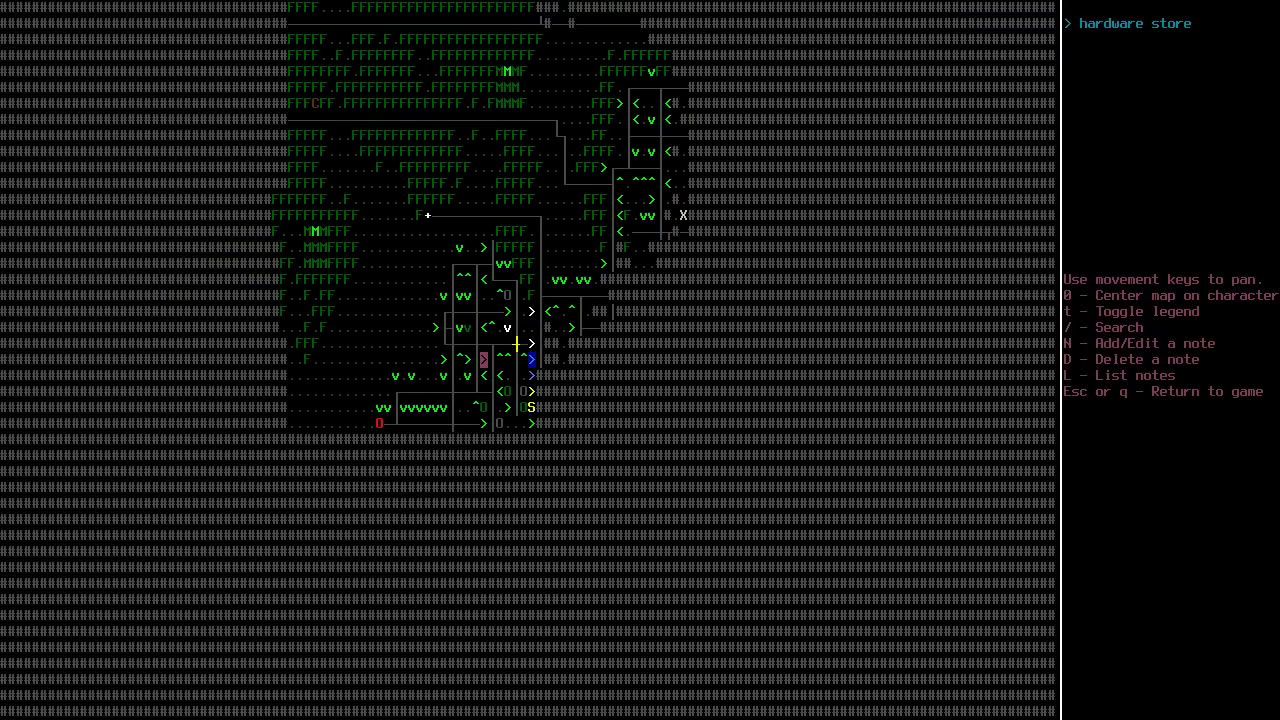
key("Up")
key("Left")
key("Up")
key("Up")
key("Down")
key("Left")
key("Down")
key("Left")
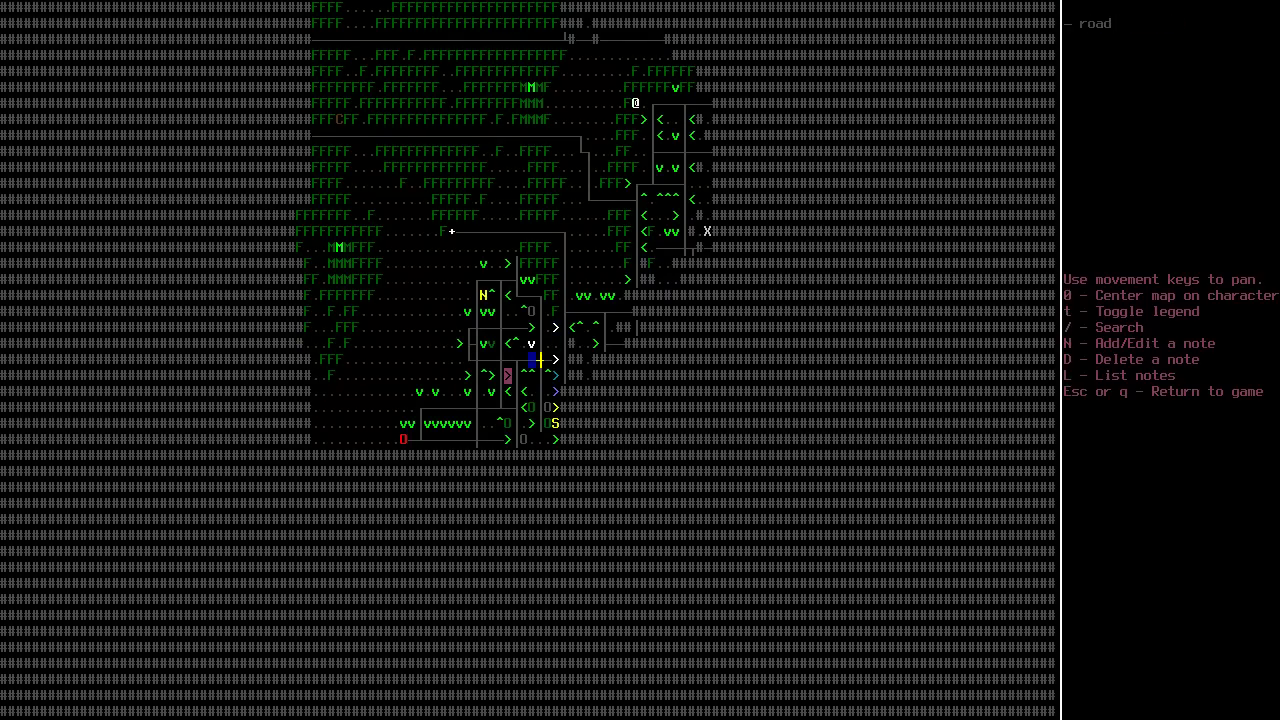
key("Right")
key("Down")
key("Right")
key("Right")
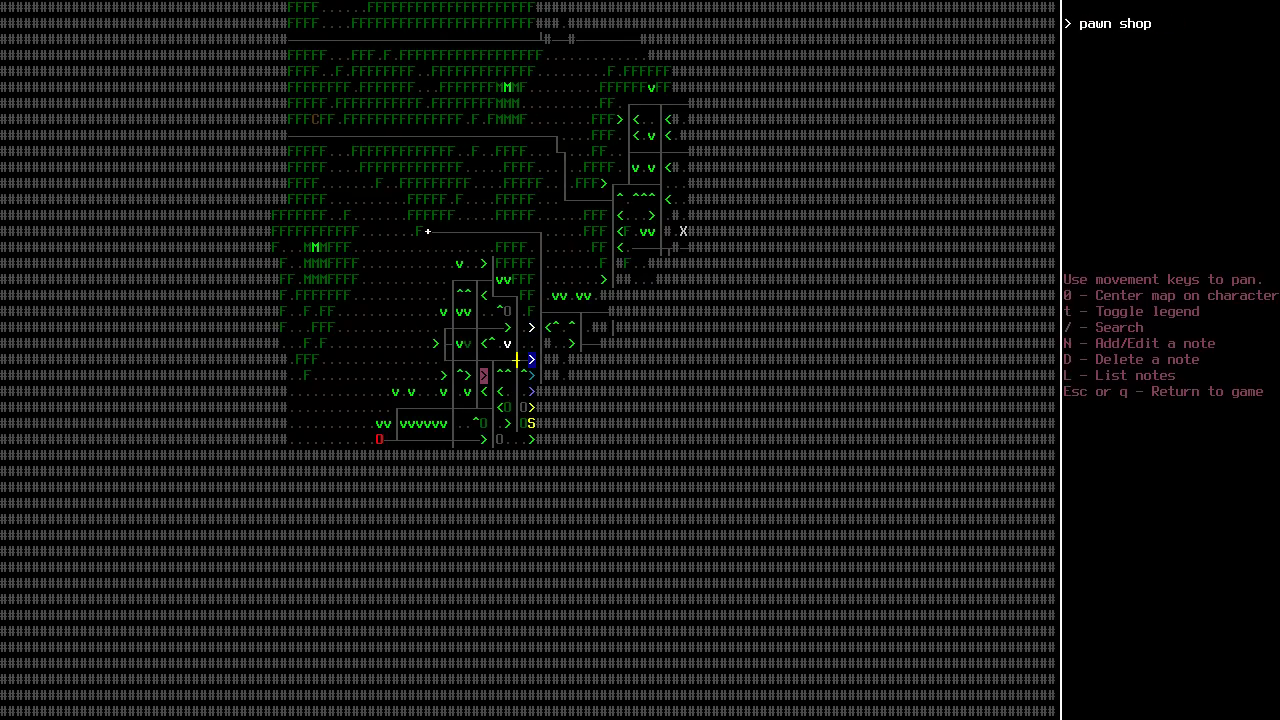
key("Down")
Revisit the pawn shop, its neighbouring road and its other entrance.
key("Up")
key("Left")
key("Left")
key("Up")
key("Left")
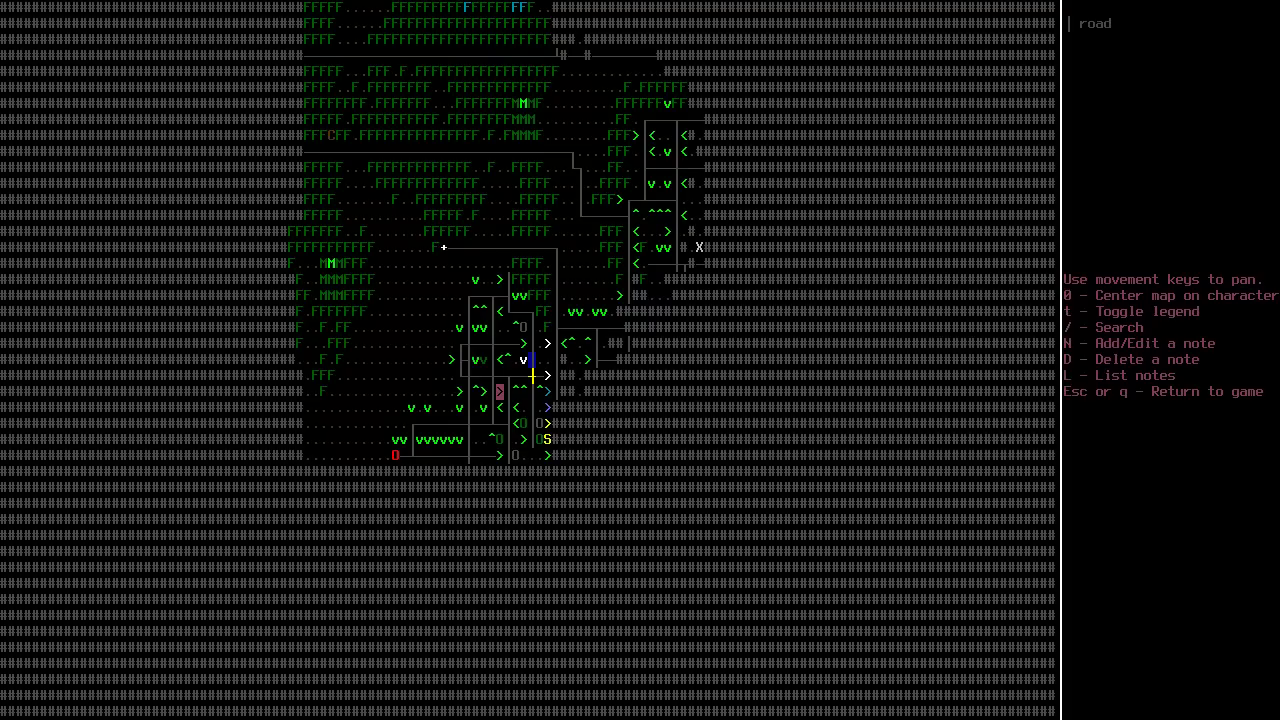
key("Right")
key("Right")
key("Down")
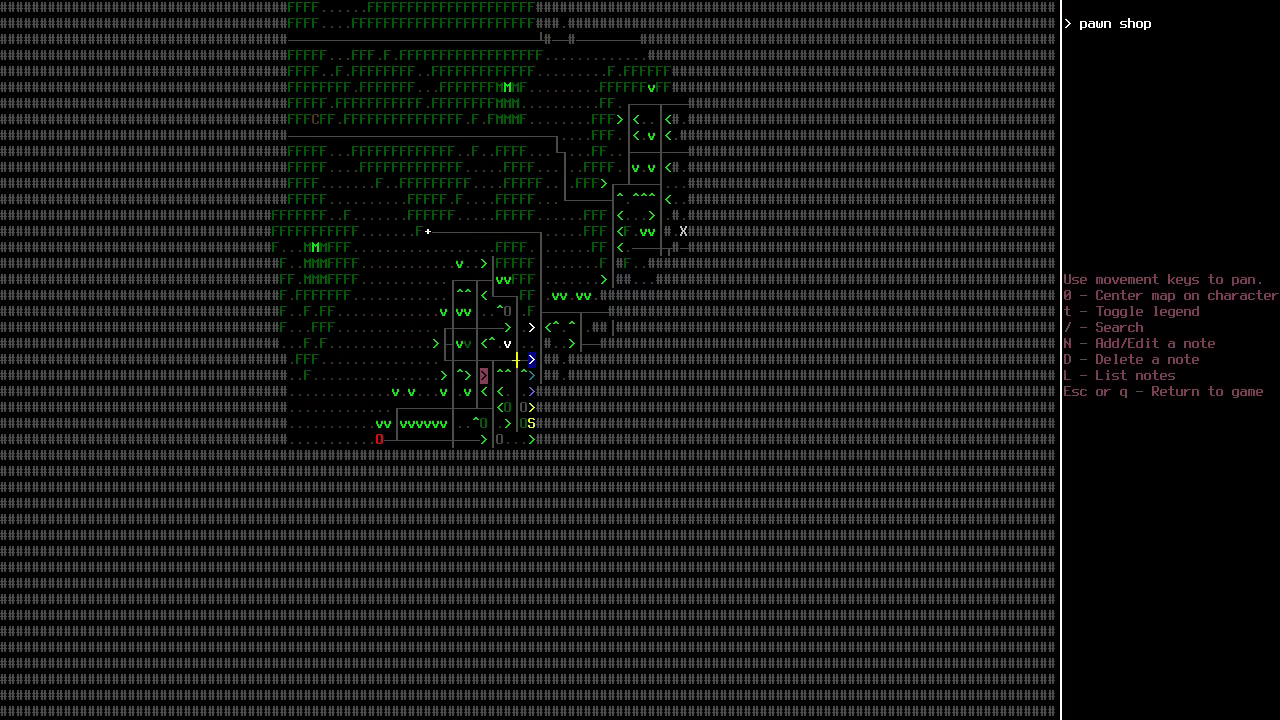
key("Left")
key("Left")
key("Up")
key("Left")
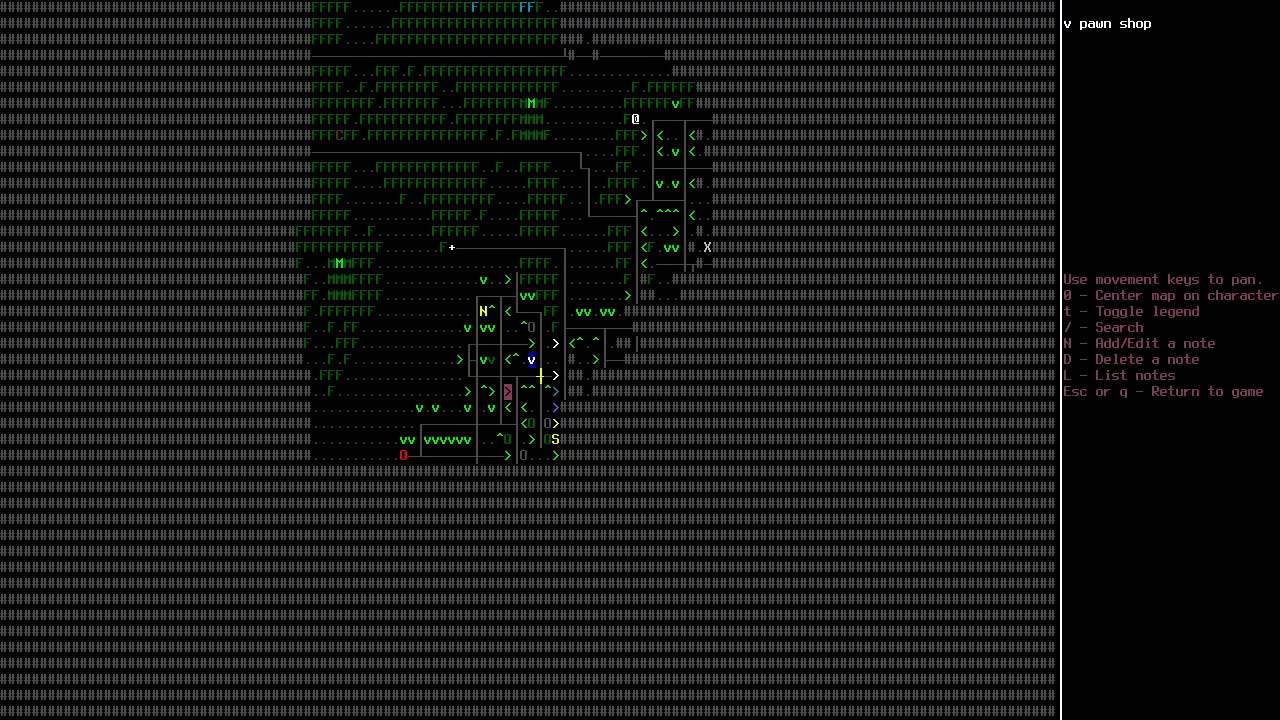
Find the gas station and electronics store, then leave the map and walk north.
key("Down")
key("Right")
key("Down")
key("Down")
key("Right")
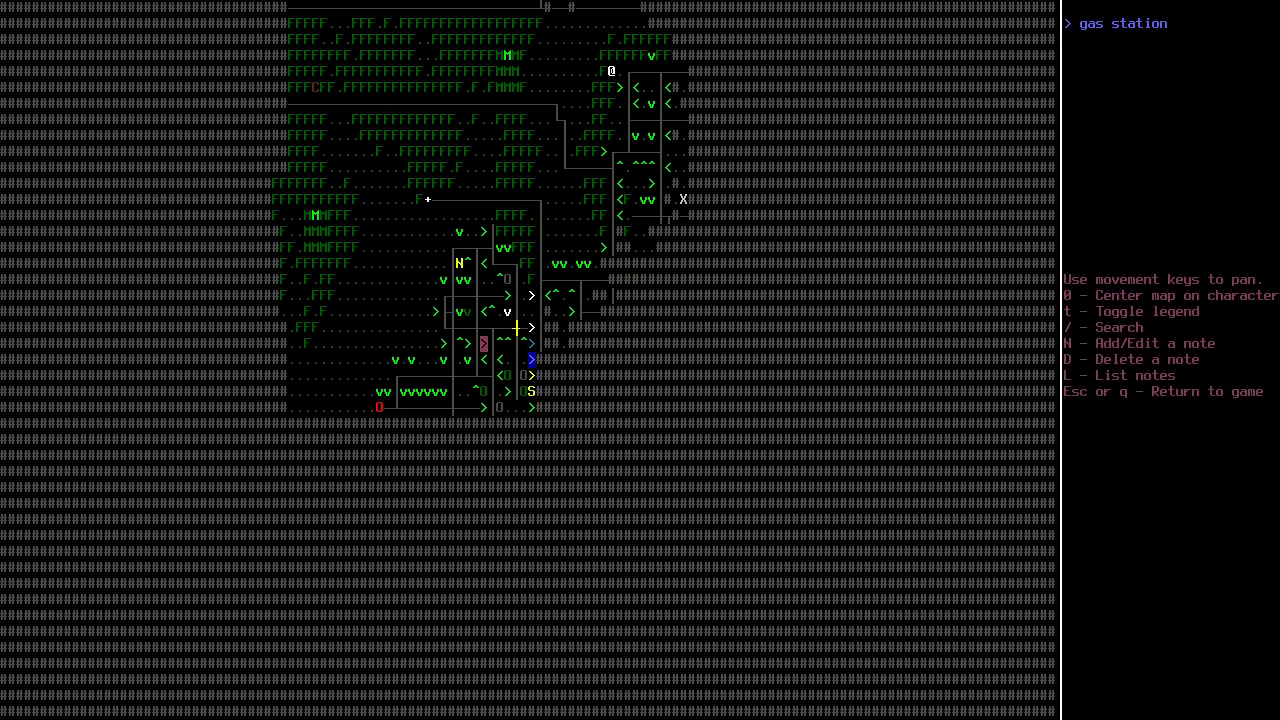
key("Down")
key("Down")
key("Up")
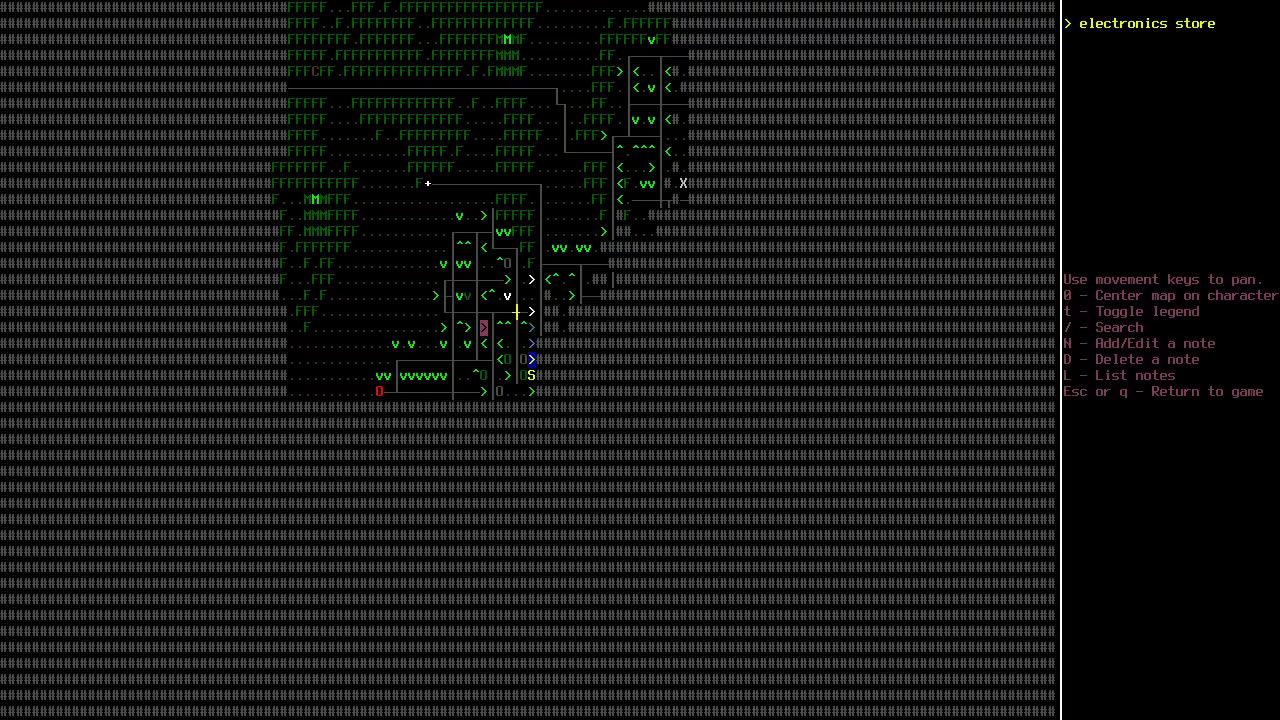
key("Page_Up")
key("Page_Up")
key("Page_Up")
key("Page_Up")
key("Page_Up")
key("Page_Up")
key("Page_Up")
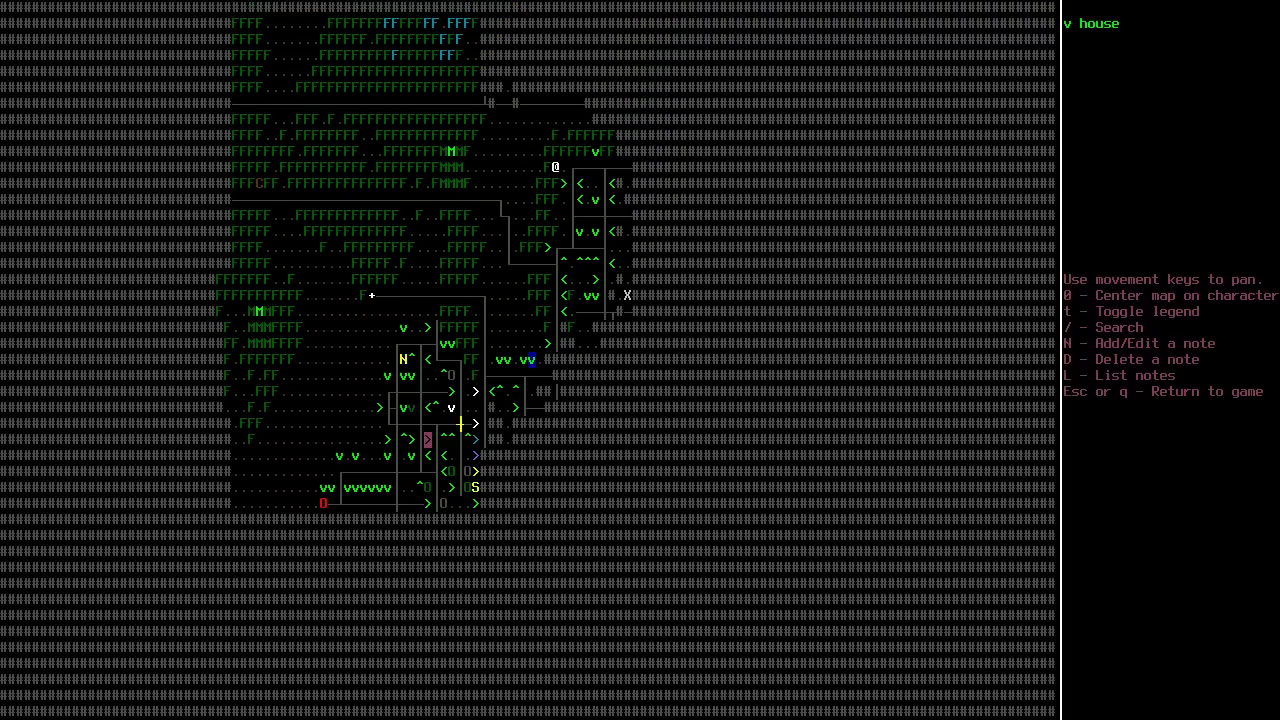
key("Page_Up")
key("Page_Up")
key("Page_Up")
key("Page_Up")
key("Page_Up")
key("Page_Up")
key("Page_Up")
key("Page_Up")
key("Page_Up")
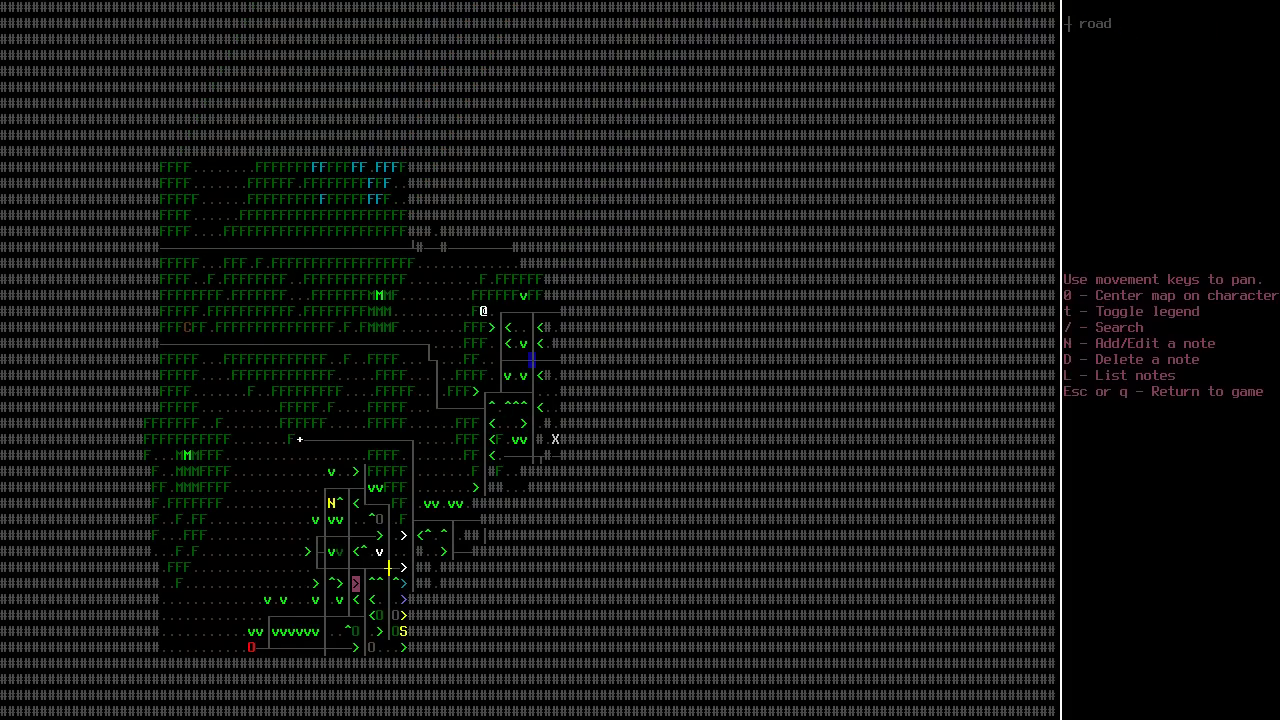
key("Escape")
key("Up")
key("Up")
key("Up")
key("Up")
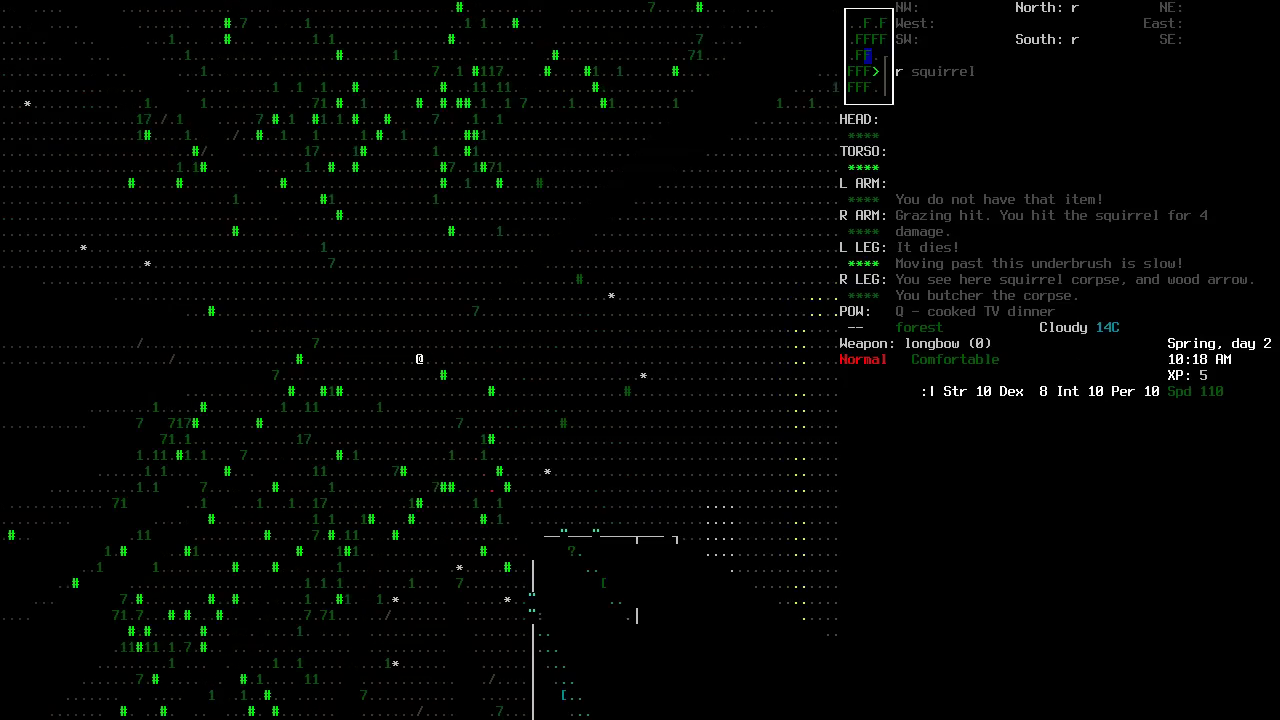
key("Up")
key("Up")
key("Up")
key("Up")
key("Up")
key("Up")
key("Up")
key("Up")
key("Up")
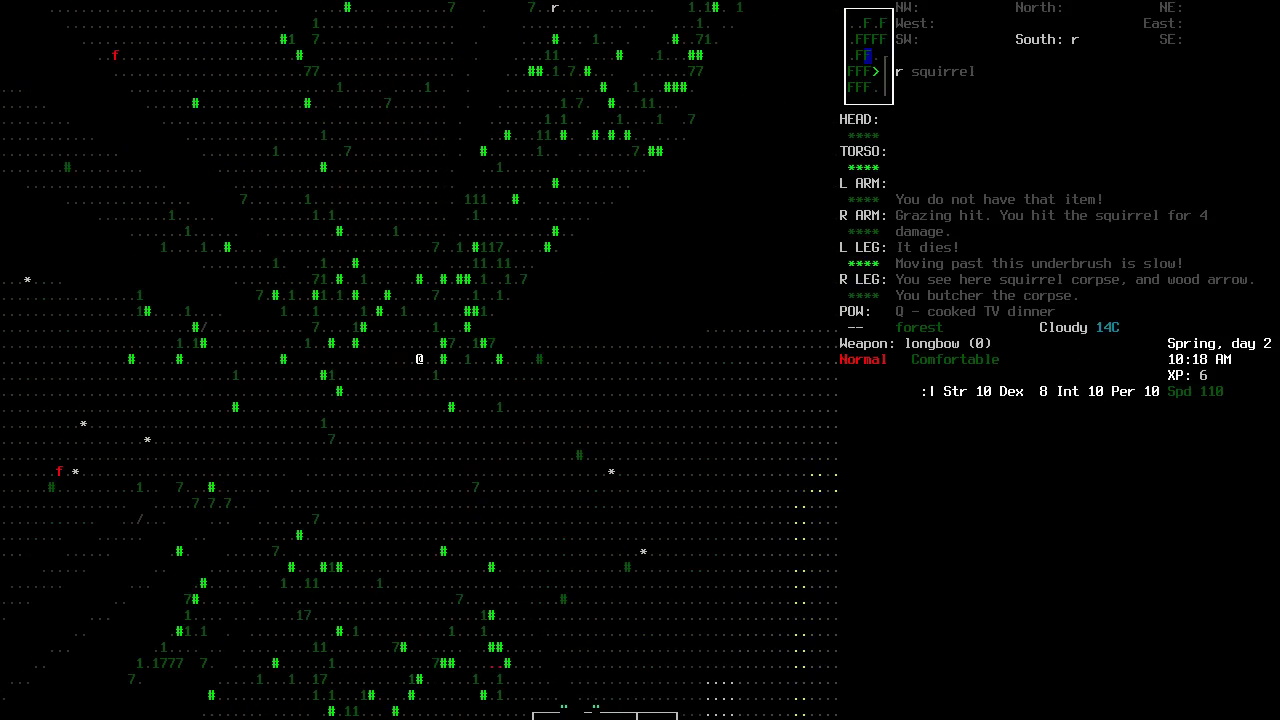
key("Up")
key("Up")
key("Up")
key("Up")
key("Up")
key("Up")
key("Up")
key("Up")
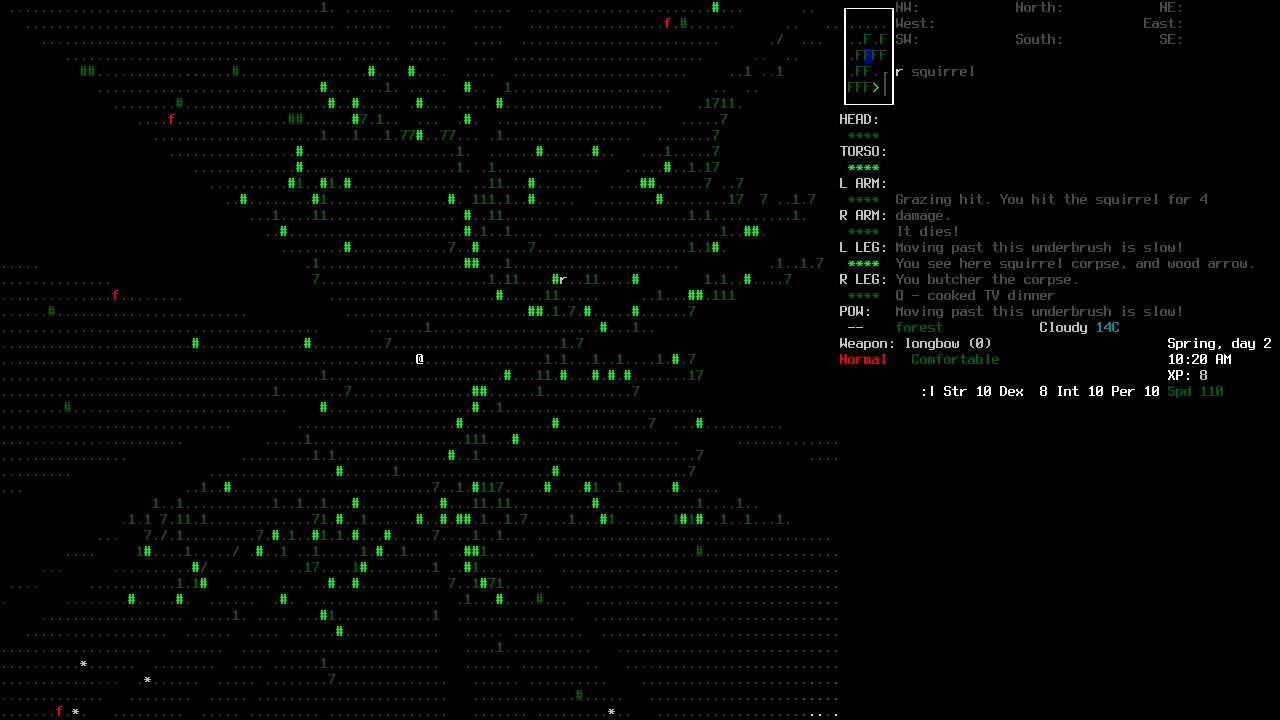
key("Up")
key("Up")
key("Up")
key("Up")
key("Up")
key("Up")
key("Up")
key("Up")
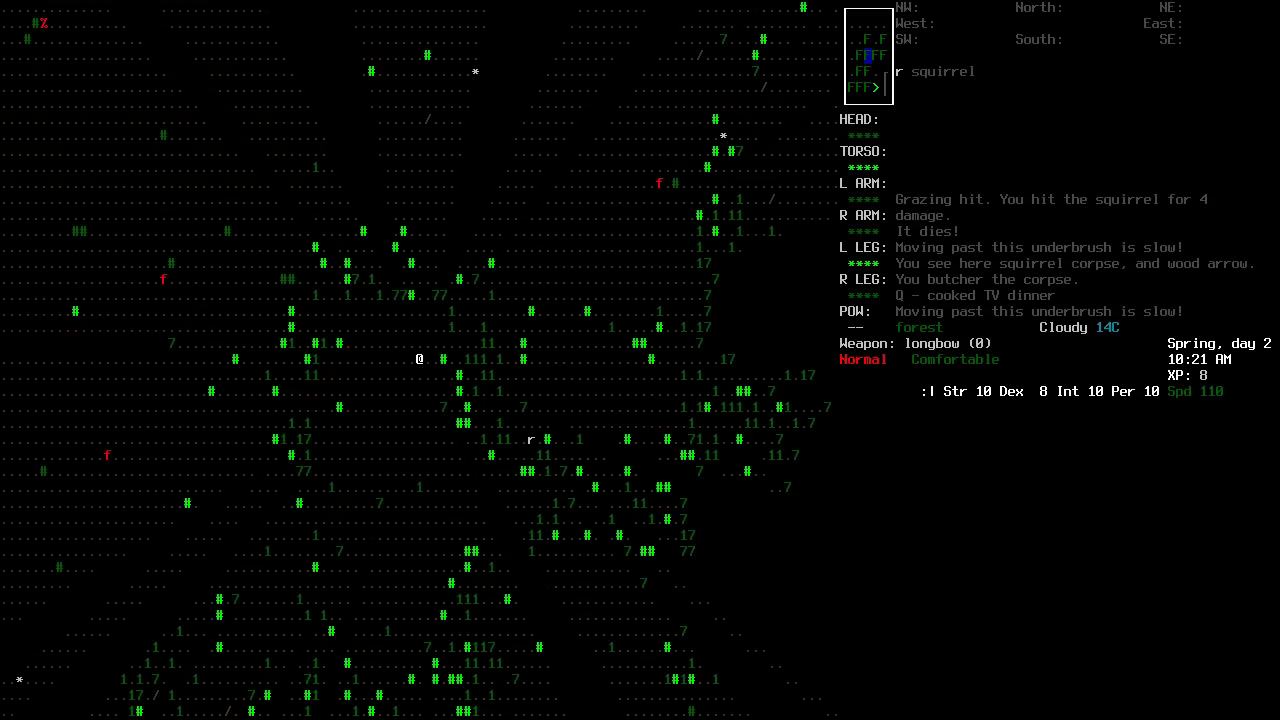
key("Up")
key("Up")
key("Up")
key("Up")
key("Up")
key("Up")
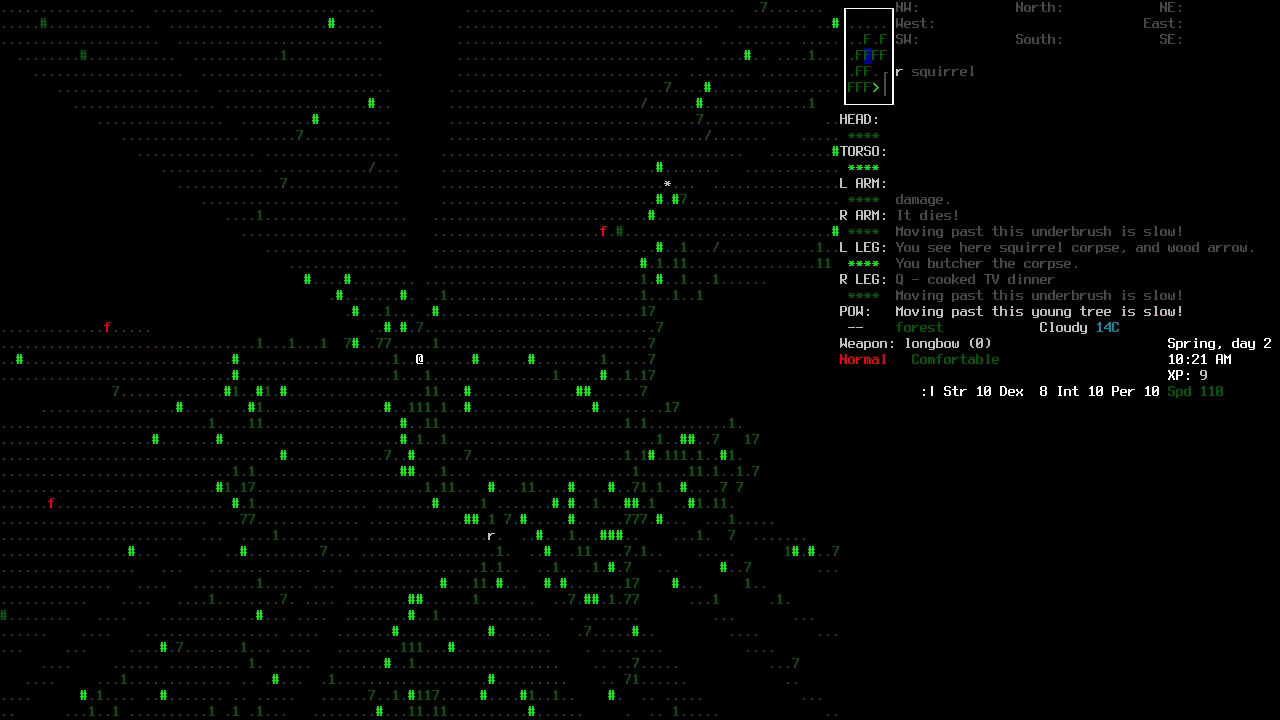
key("Up")
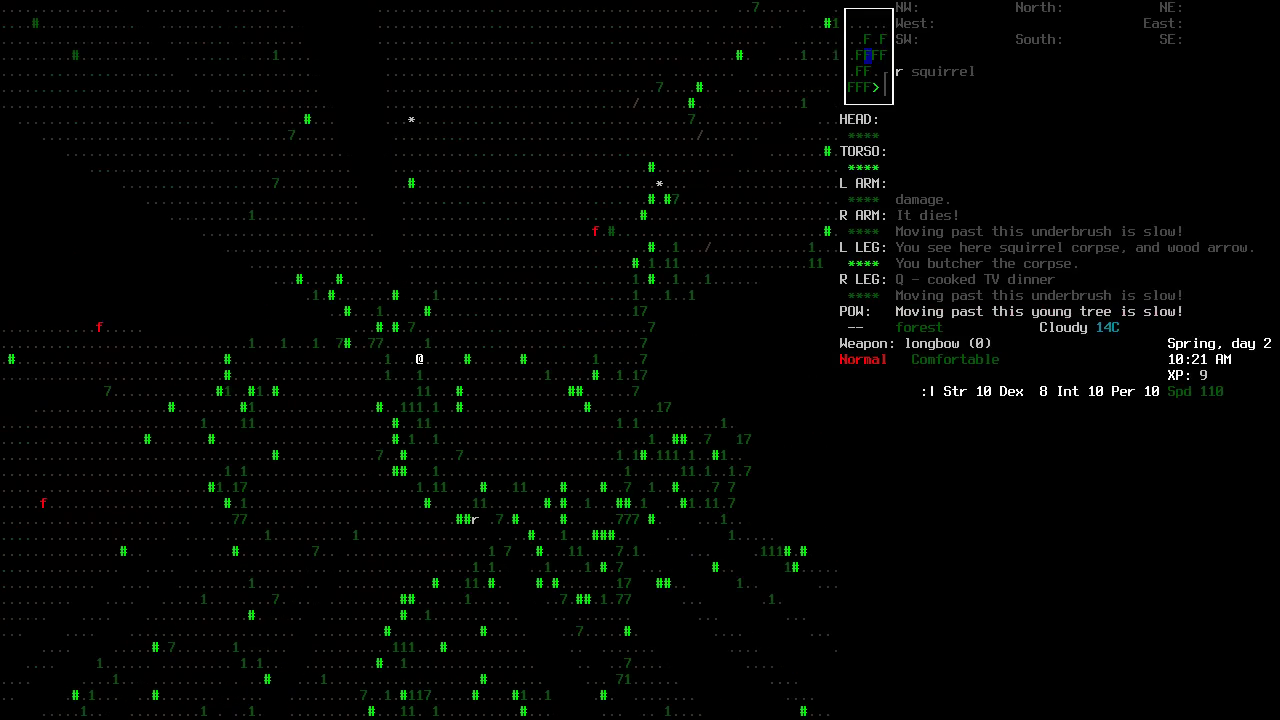
key("KP_3")
key("KP_3")
key("KP_3")
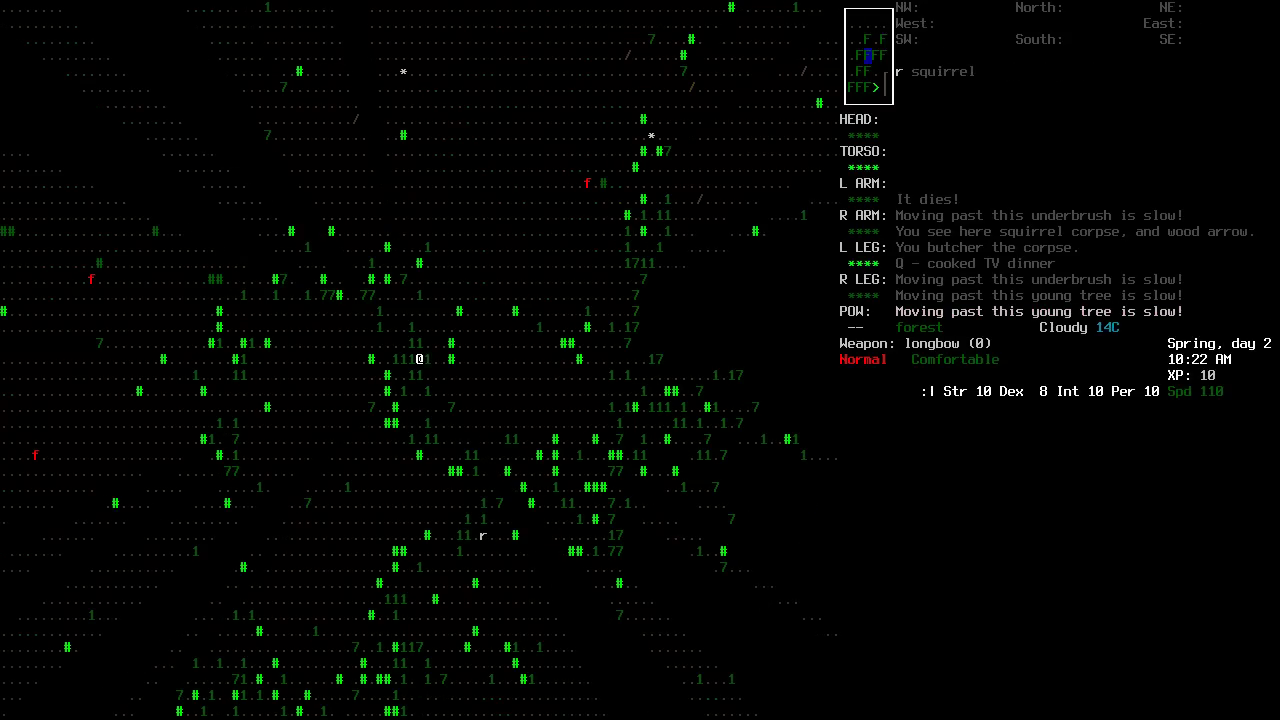
key("i")
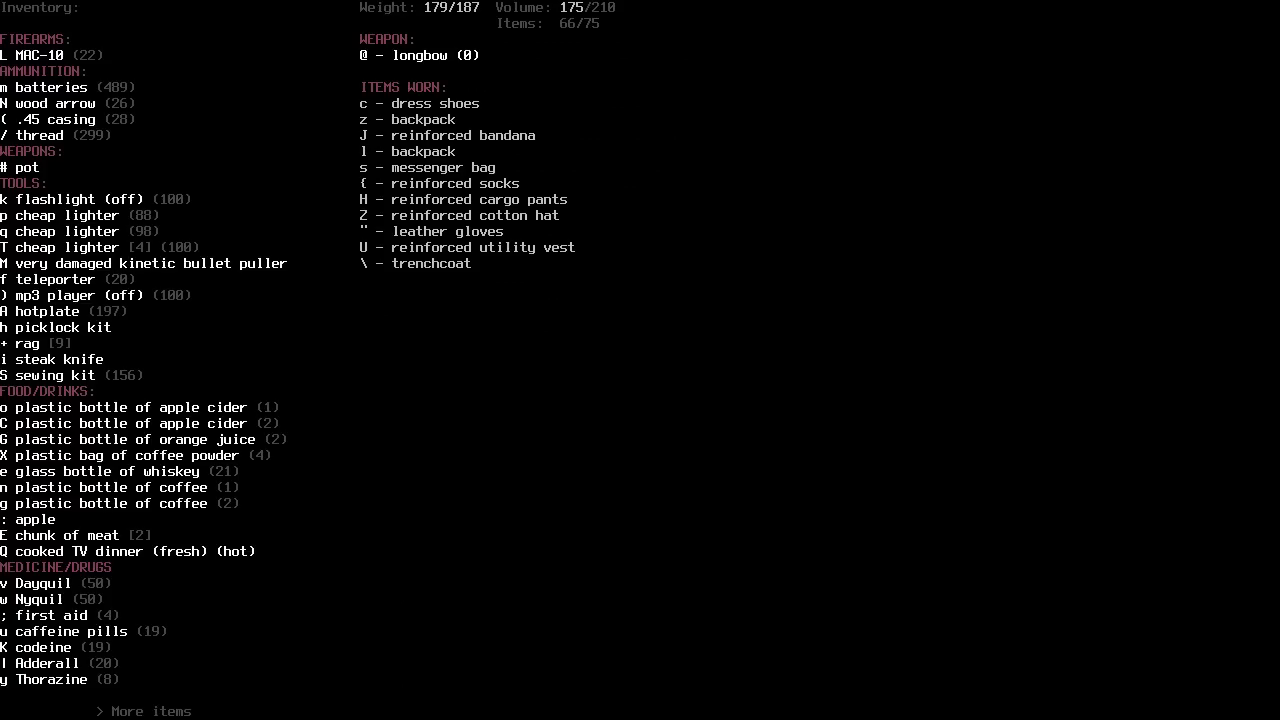
key("Escape")
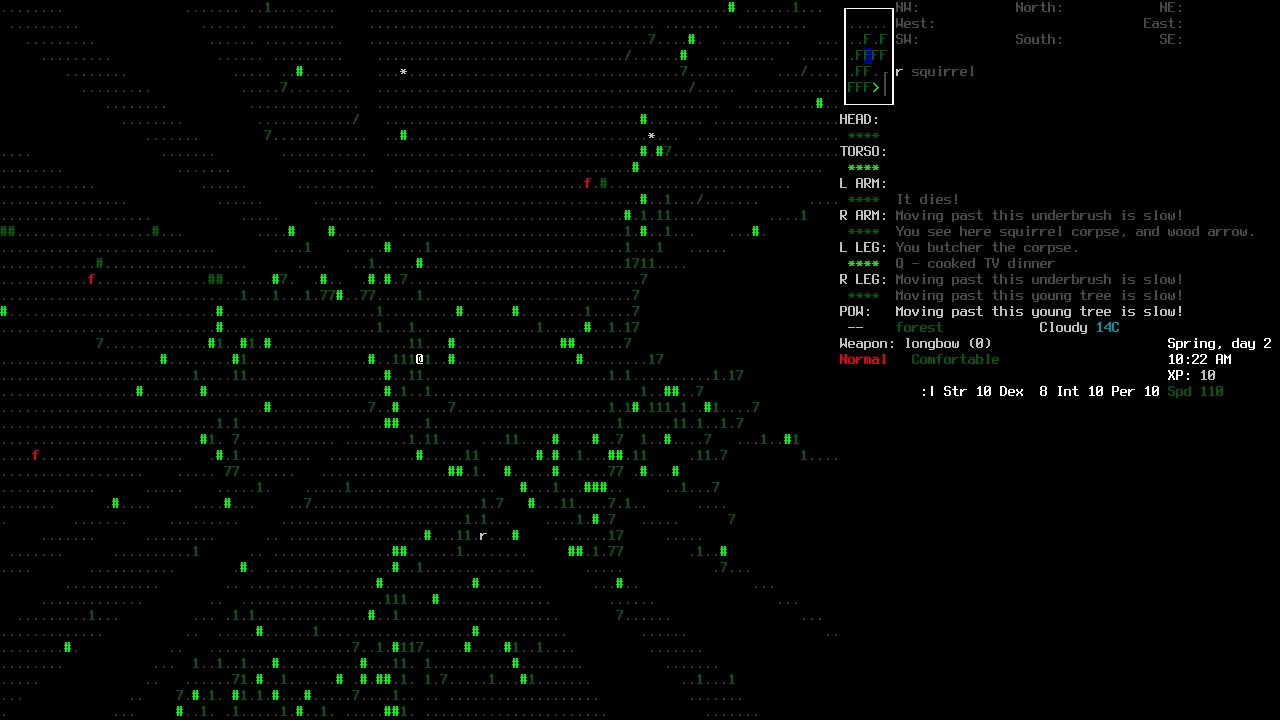
key("m")
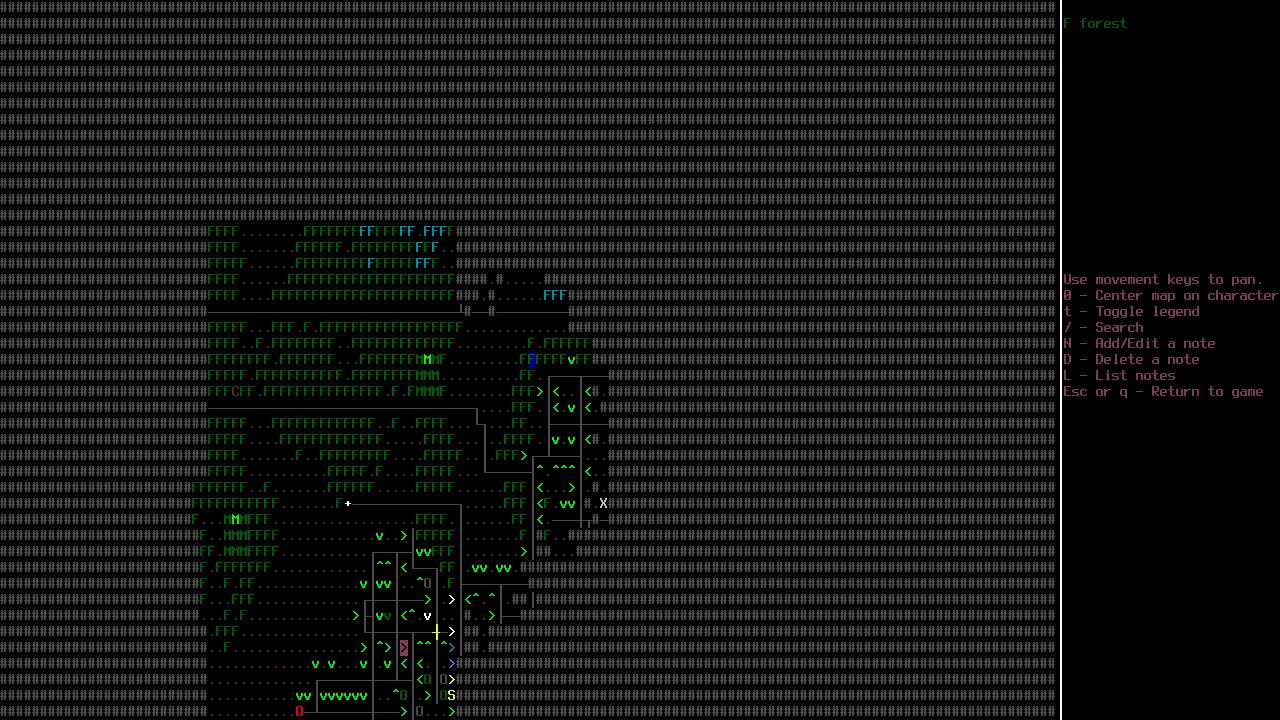
key("Escape")
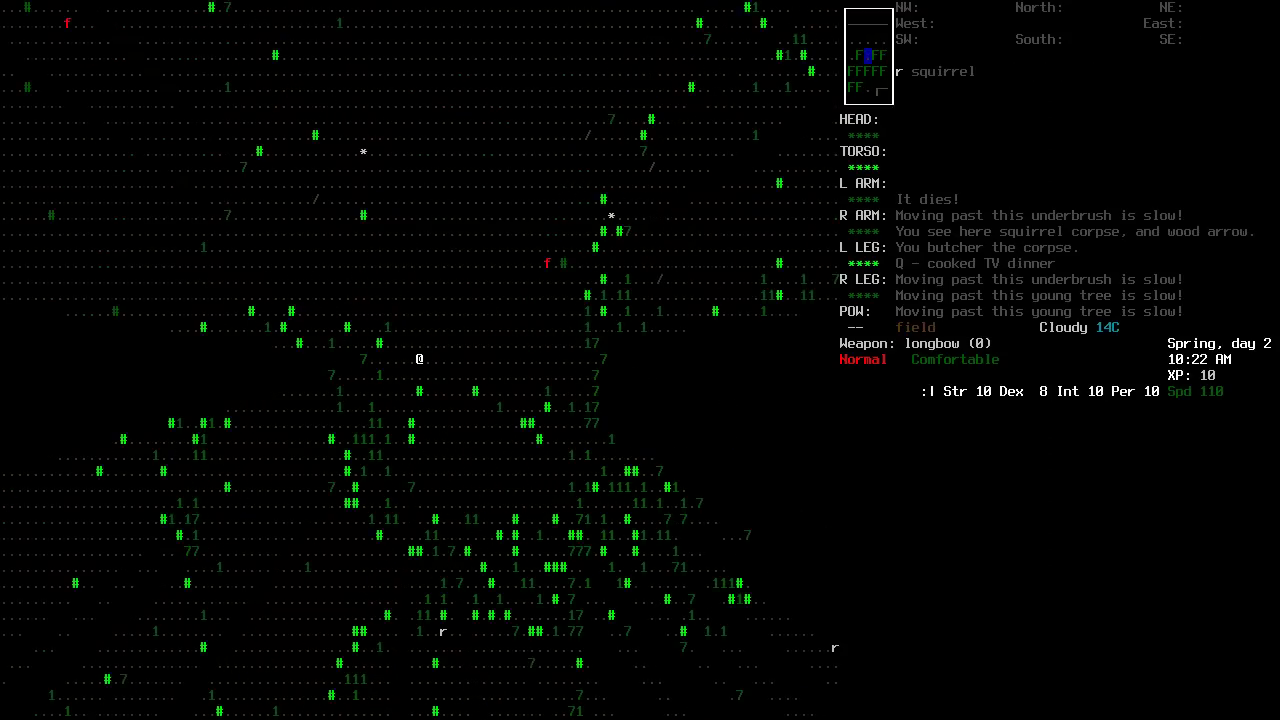
Walk northeast through the forest and underbrush for several tiles.
key("9")
key("9")
key("9")
key("9")
key("9")
key("9")
key("9")
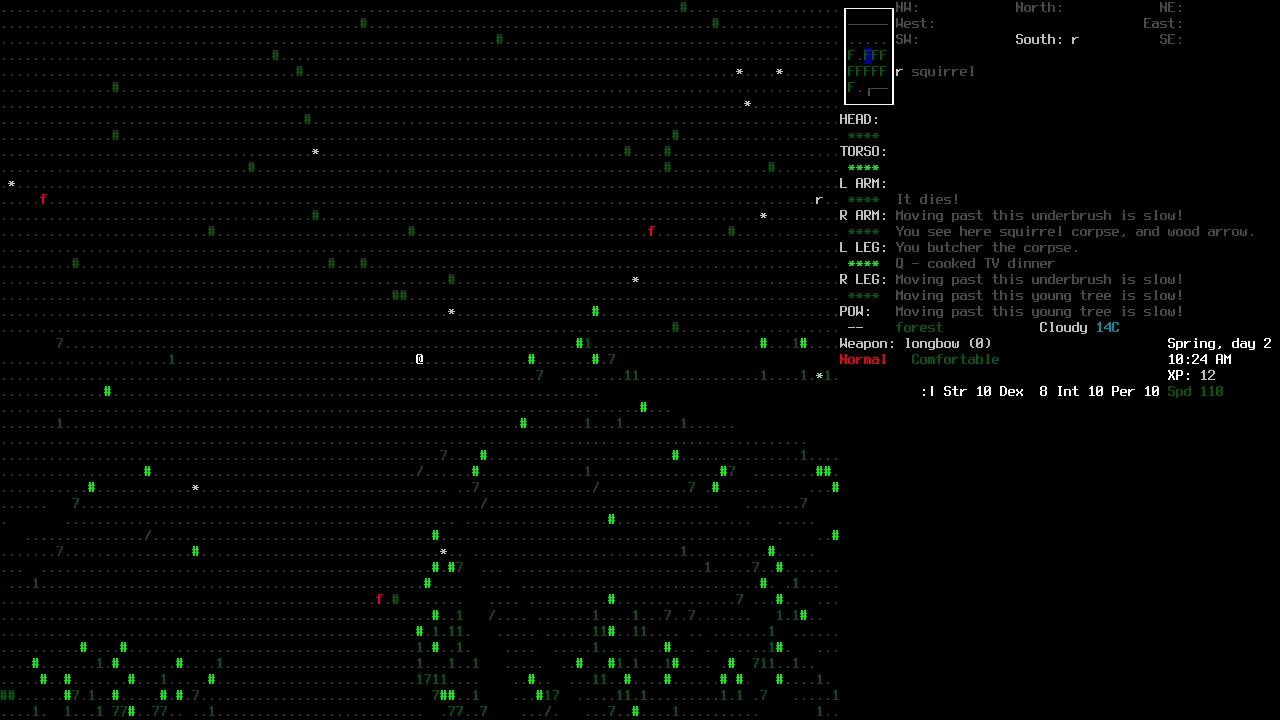
key("9")
key("9")
key("9")
key("9")
key("9")
key("9")
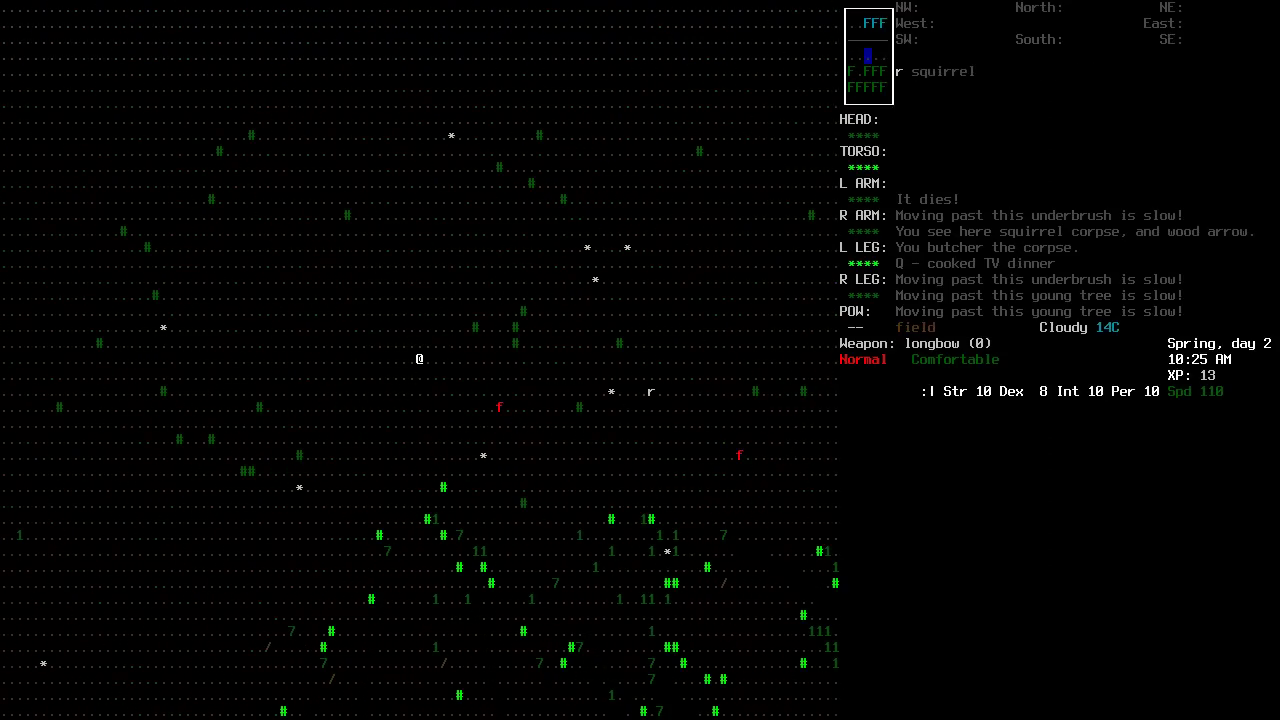
key("9")
key("9")
key("9")
key("9")
key("9")
key("9")
key("9")
key("9")
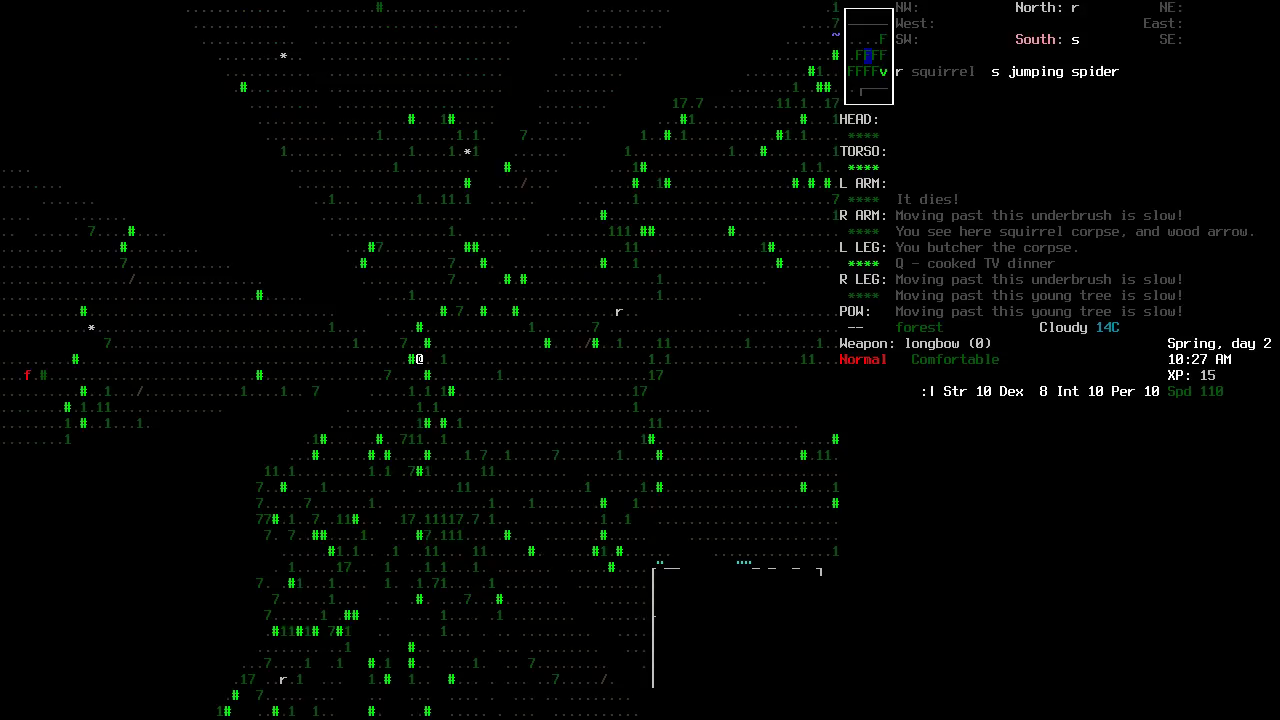
key("9")
key("9")
key("9")
key("9")
key("9")
key("9")
key("9")
key("9")
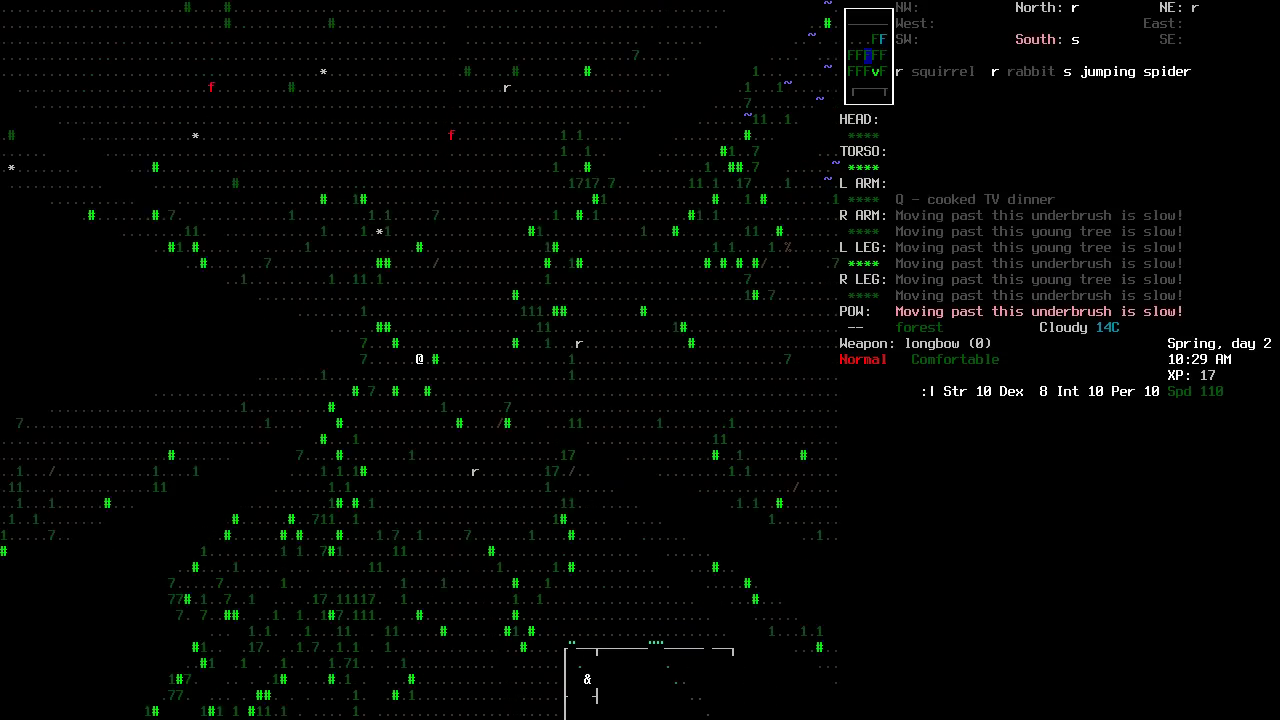
key("9")
key("9")
key("9")
key("9")
key("9")
key("9")
key("6")
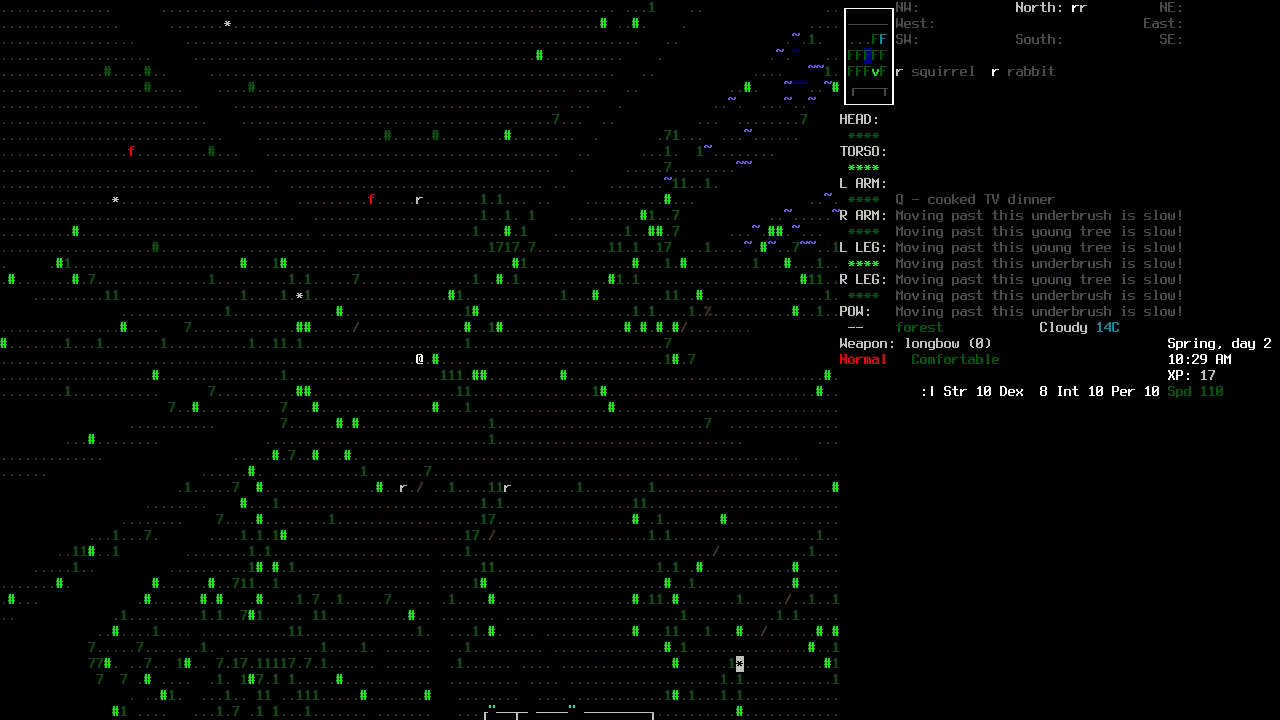
key("1")
key("2")
key("2")
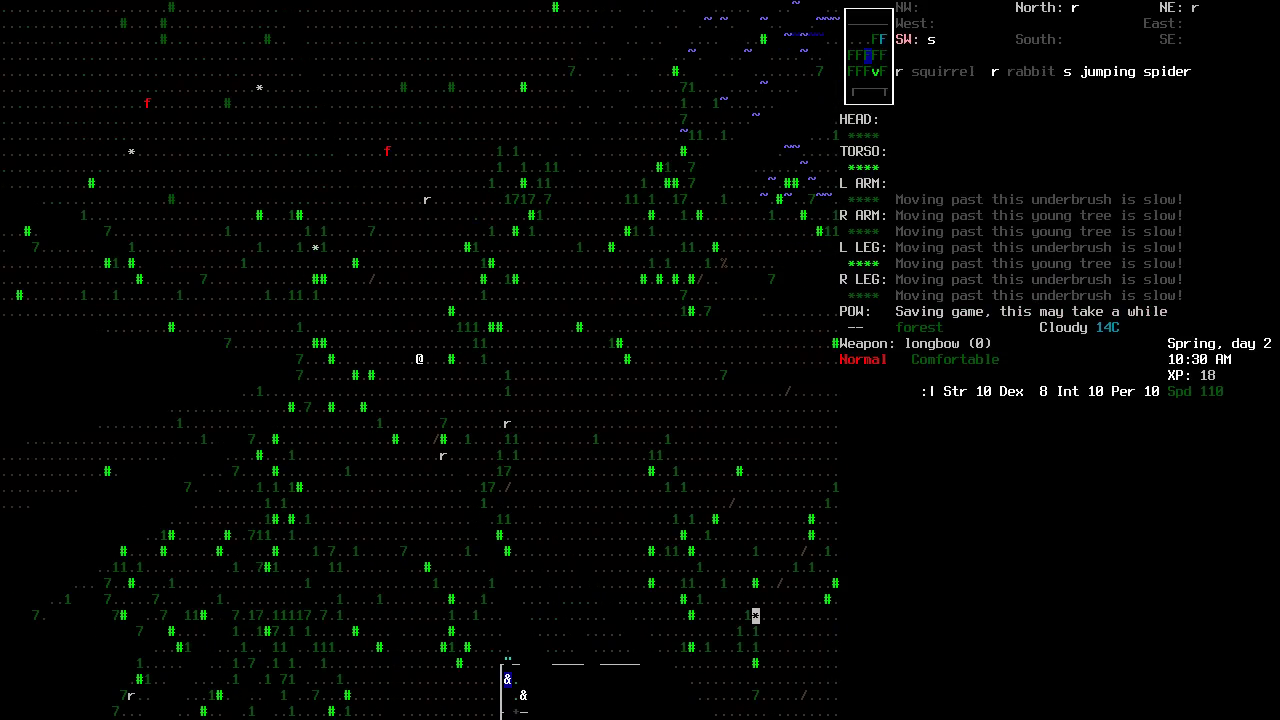
Check position on the world map, then walk west past the blueberry bush.
key("m")
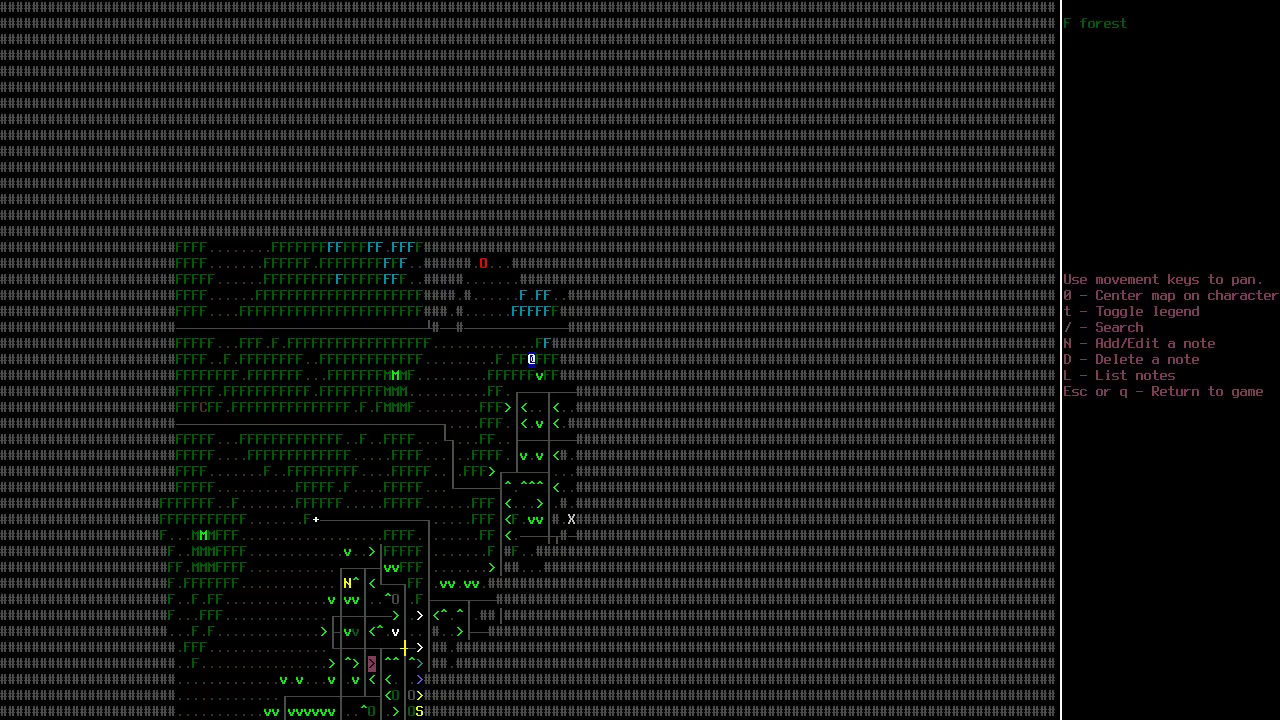
key("Escape")
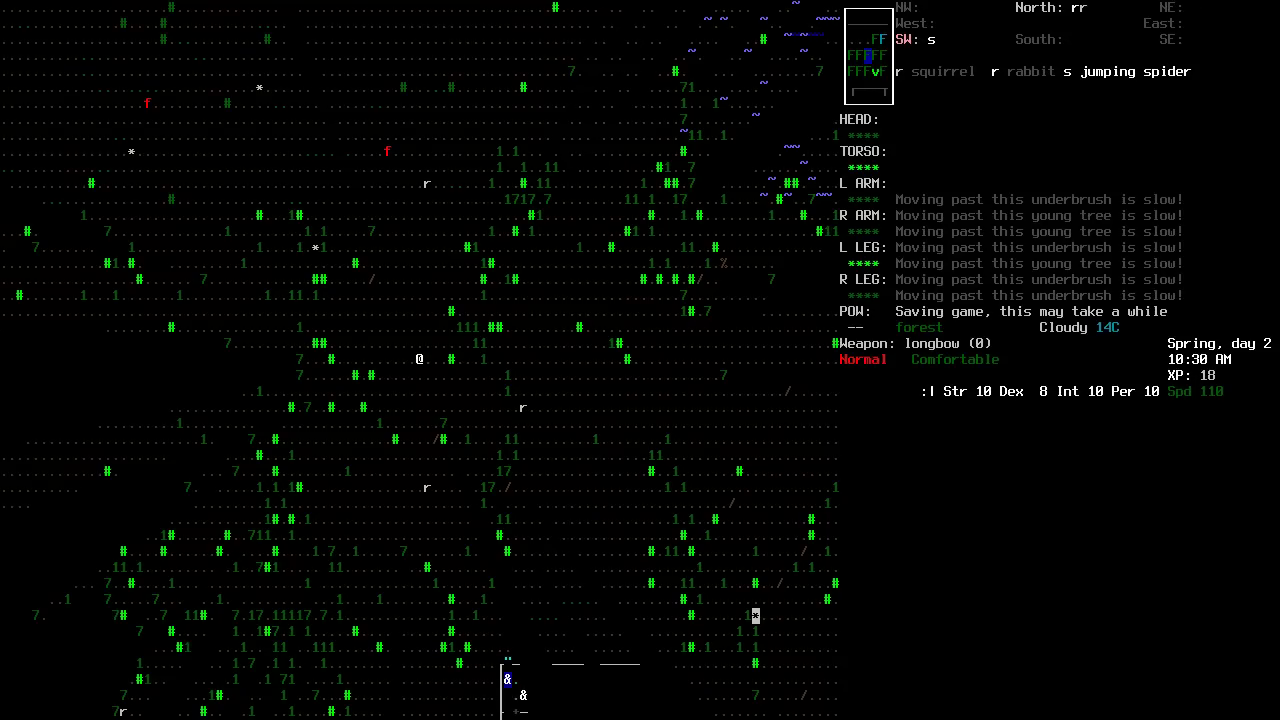
key("h")
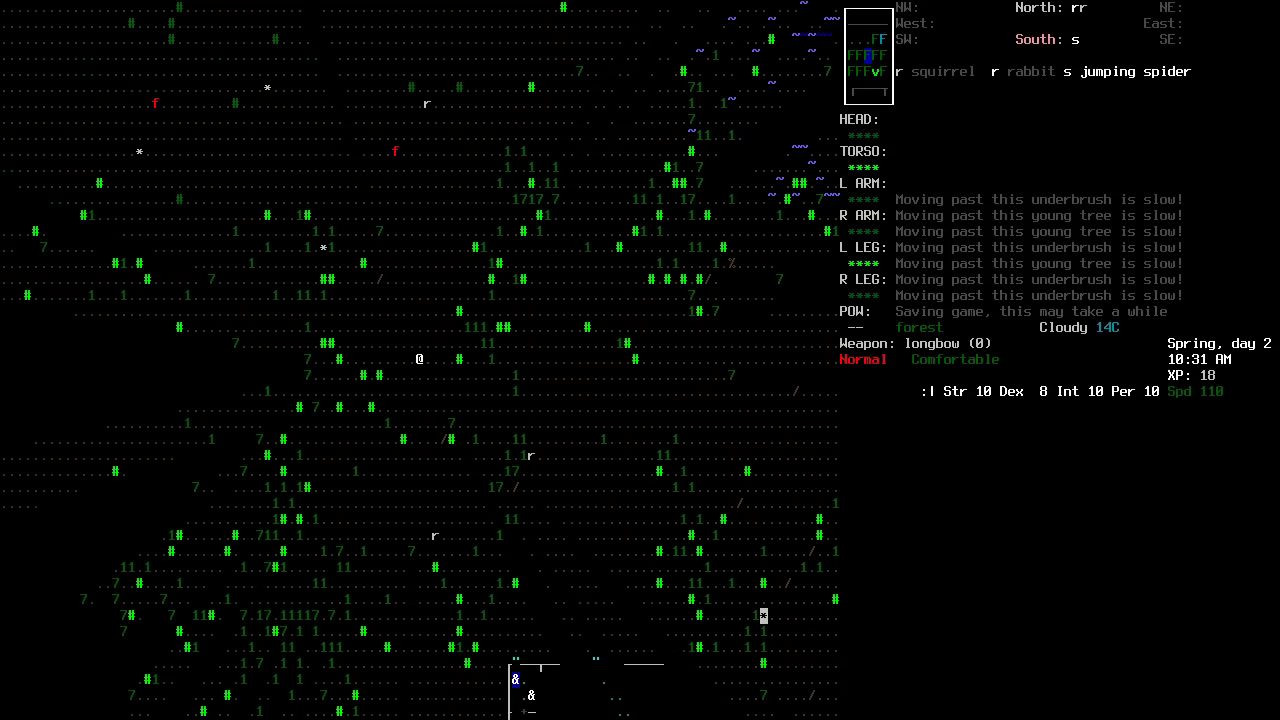
key("h")
key("h")
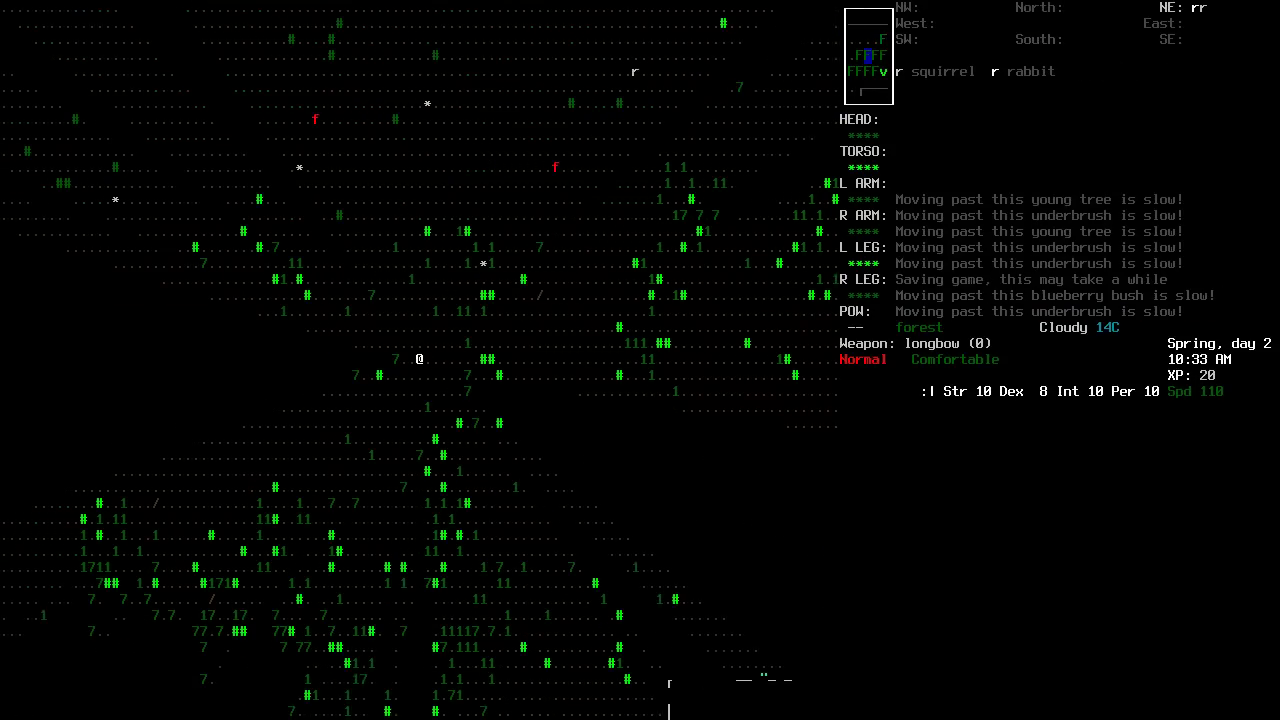
Head northwest across the field onto the road, switching on safe mode.
key("y")
key("h")
key("y")
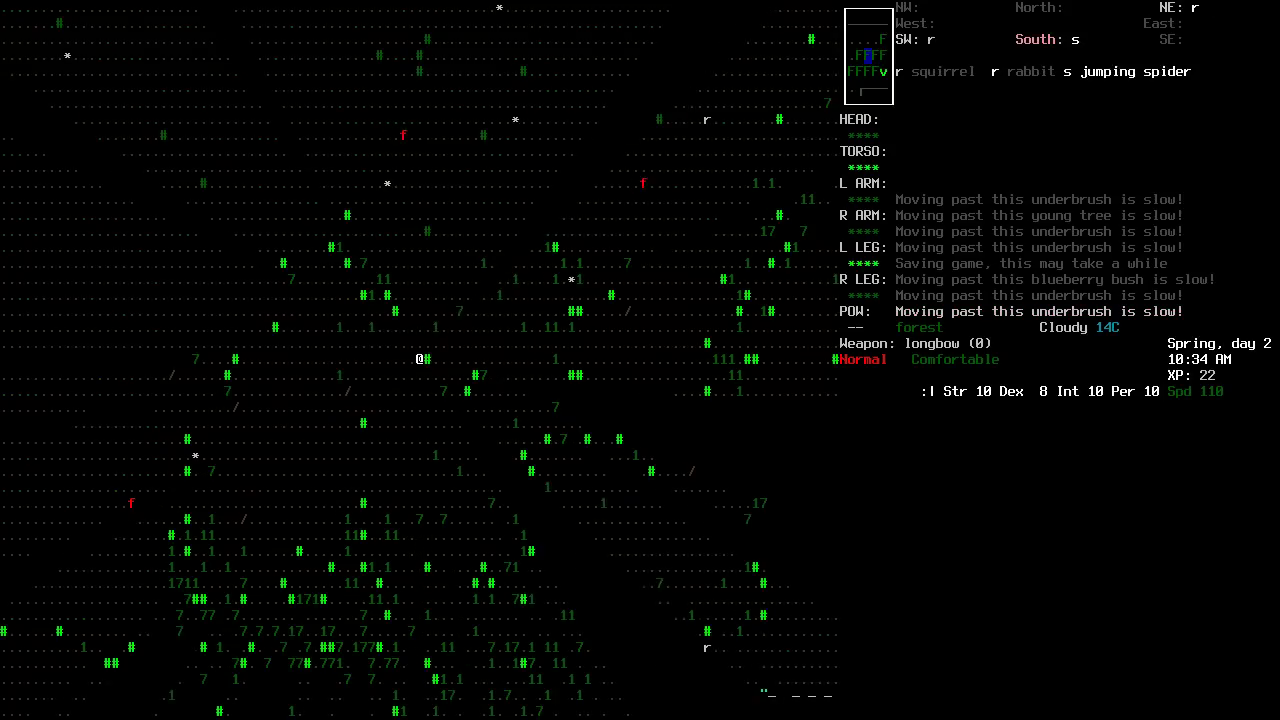
key("y")
key("y")
key("y")
key("y")
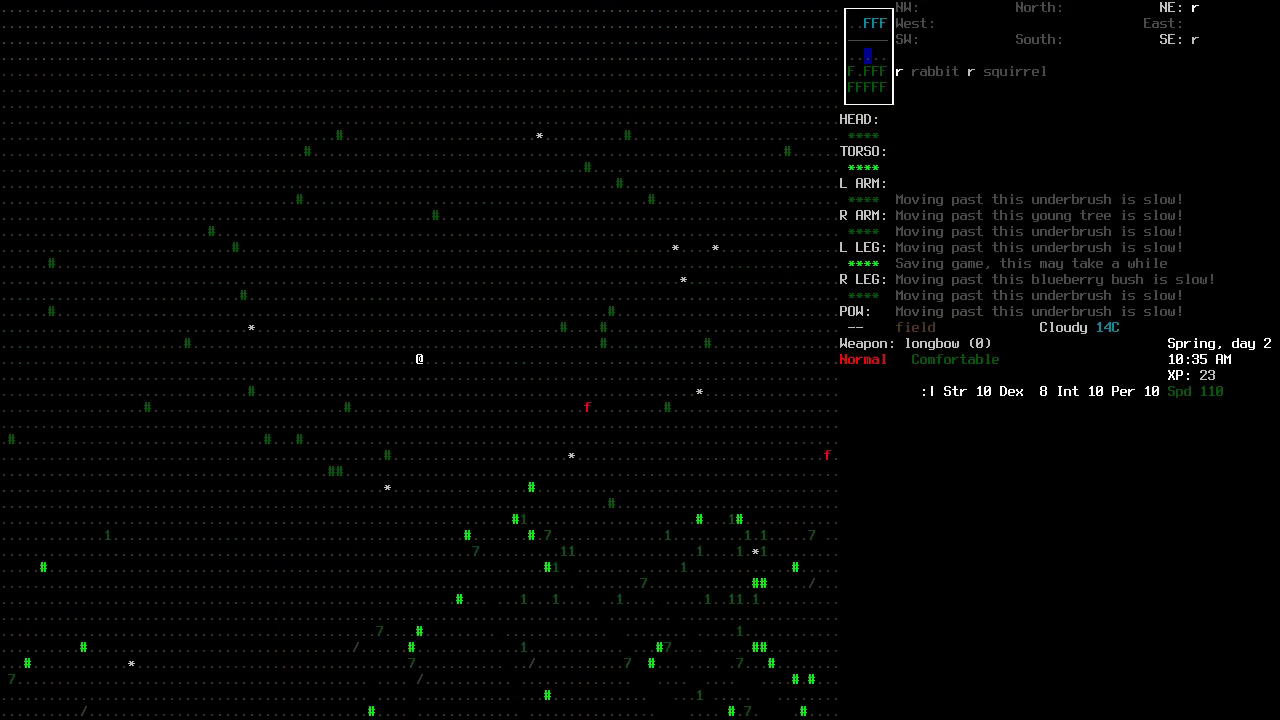
key("y")
key("y")
key("y")
key("y")
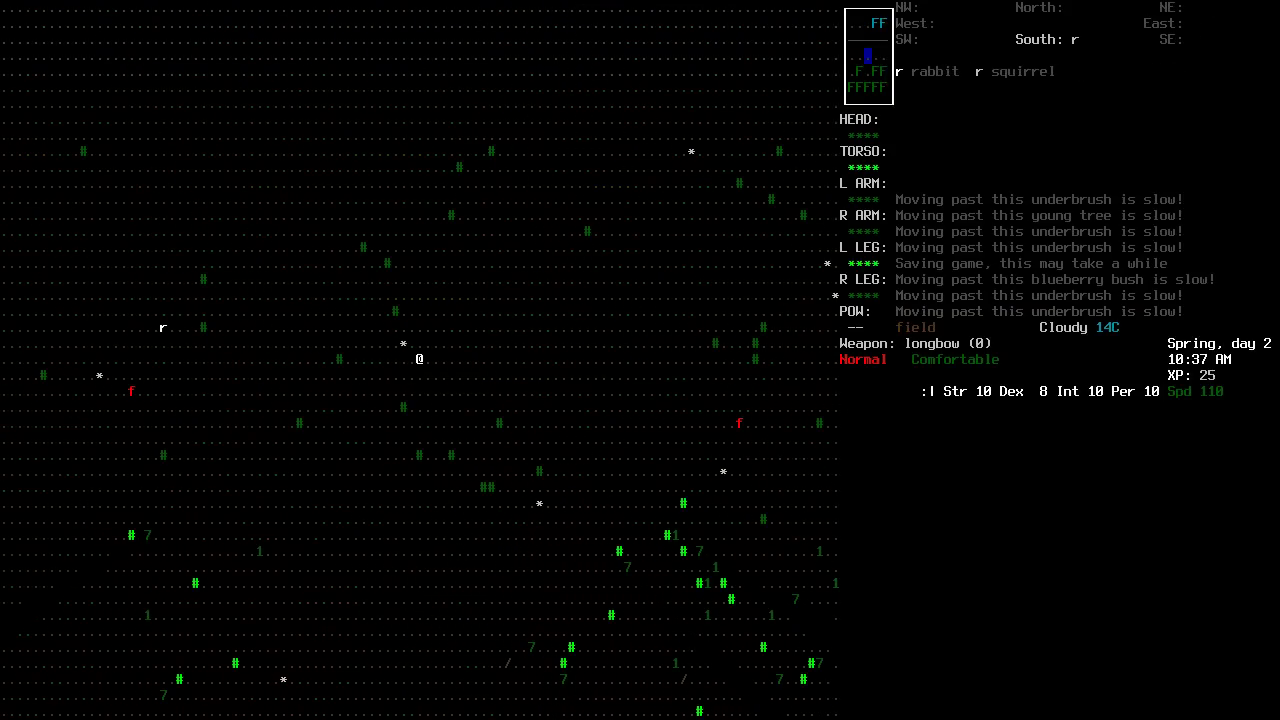
key("exclam")
key("h")
key("y")
key("y")
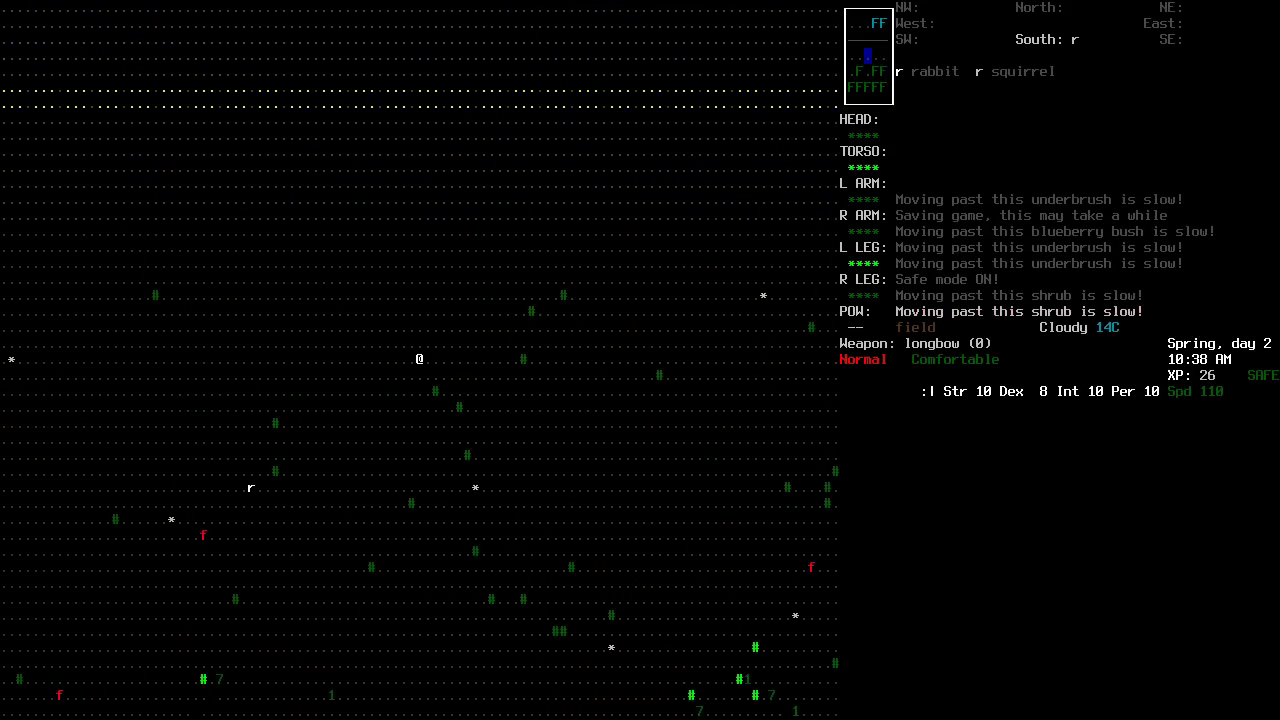
key("y")
key("h")
key("h")
Go north off the road into the field, ignoring the spotted wolf.
key("k")
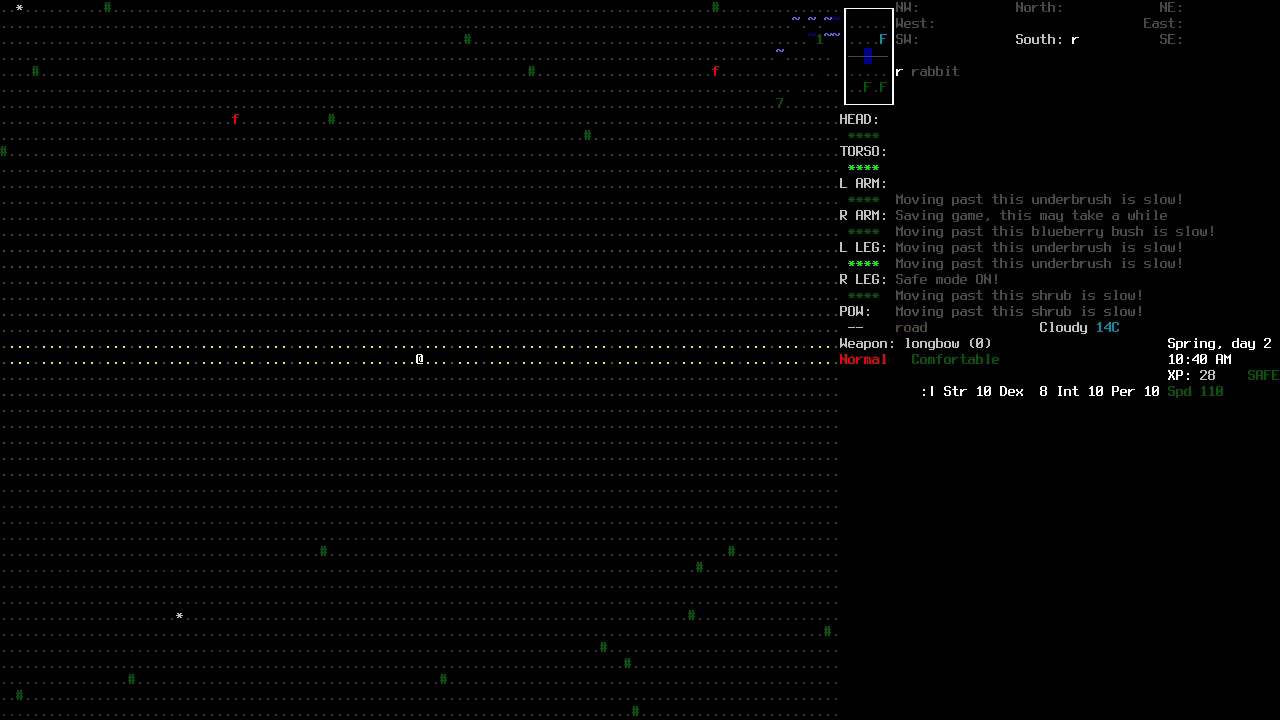
key("k")
key("k")
key("k")
key("k")
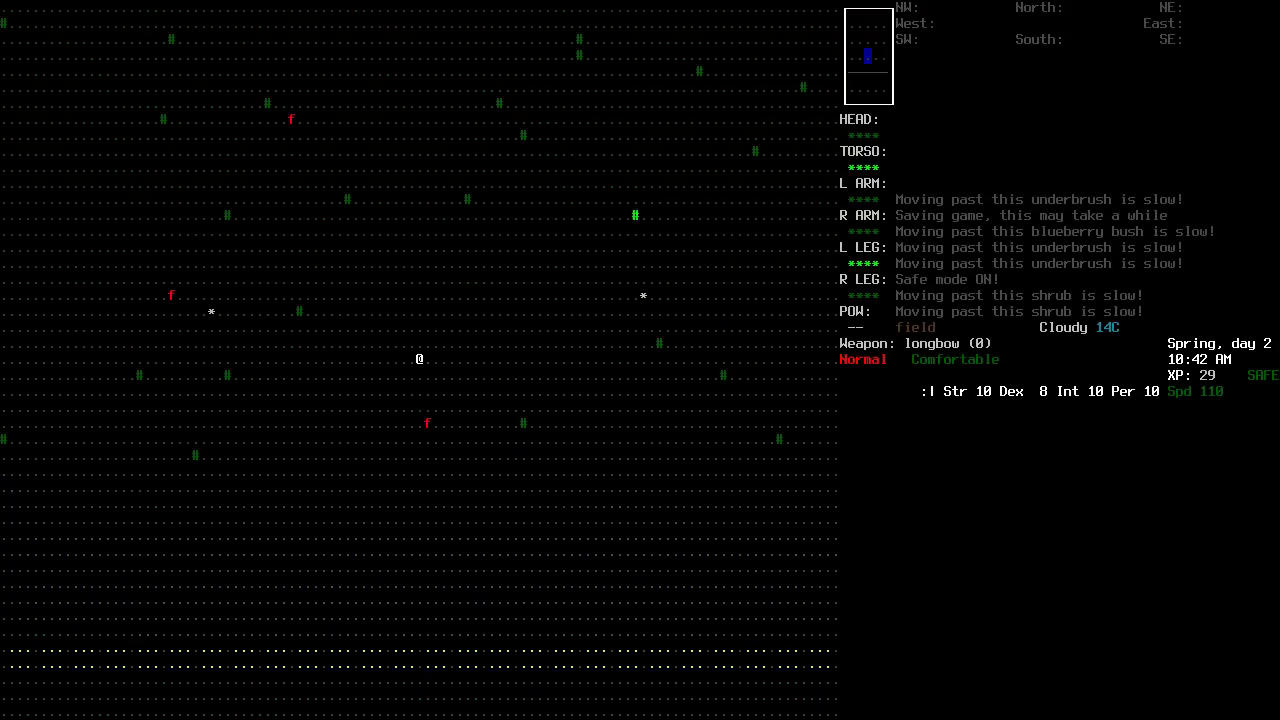
key("k")
key("k")
key("k")
key("k")
key("k")
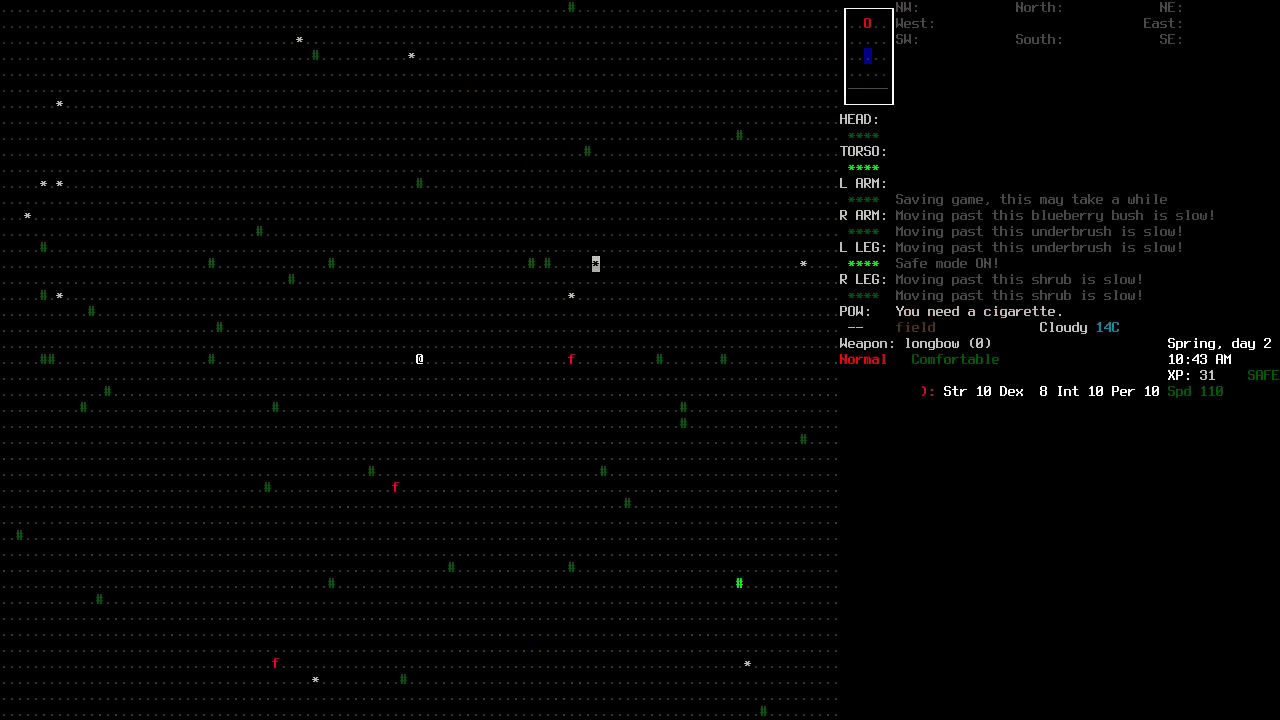
key("k")
key("k")
key("k")
key("k")
key("k")
key("k")
key("k")
key("k")
key("k")
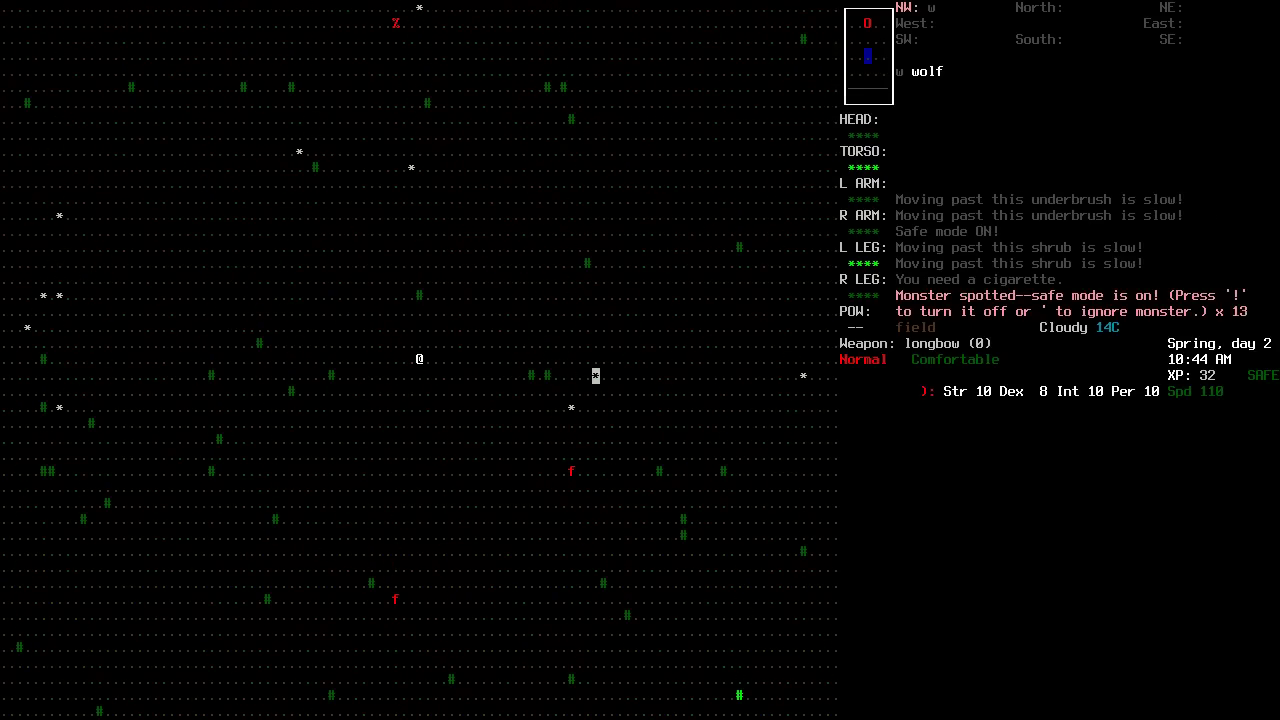
key("k")
key("apostrophe")
key("k")
key("k")
key("k")
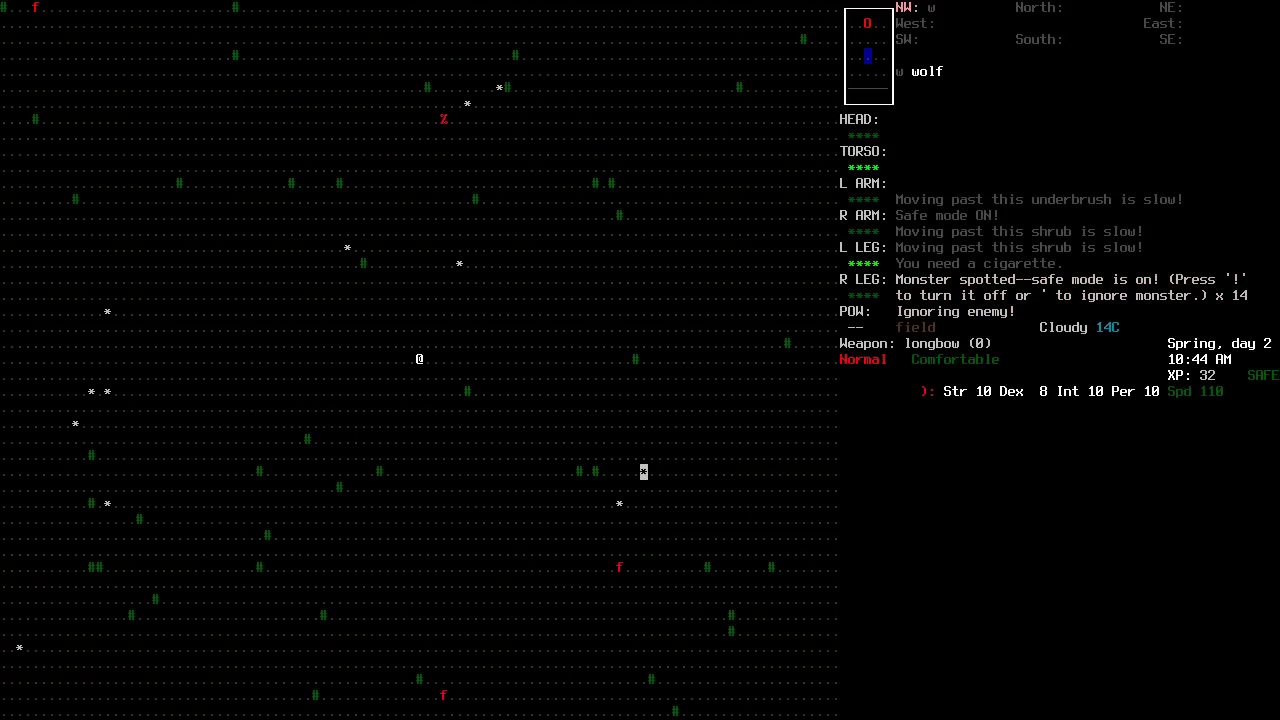
key("k")
key("k")
key("k")
key("k")
key("k")
key("k")
key("k")
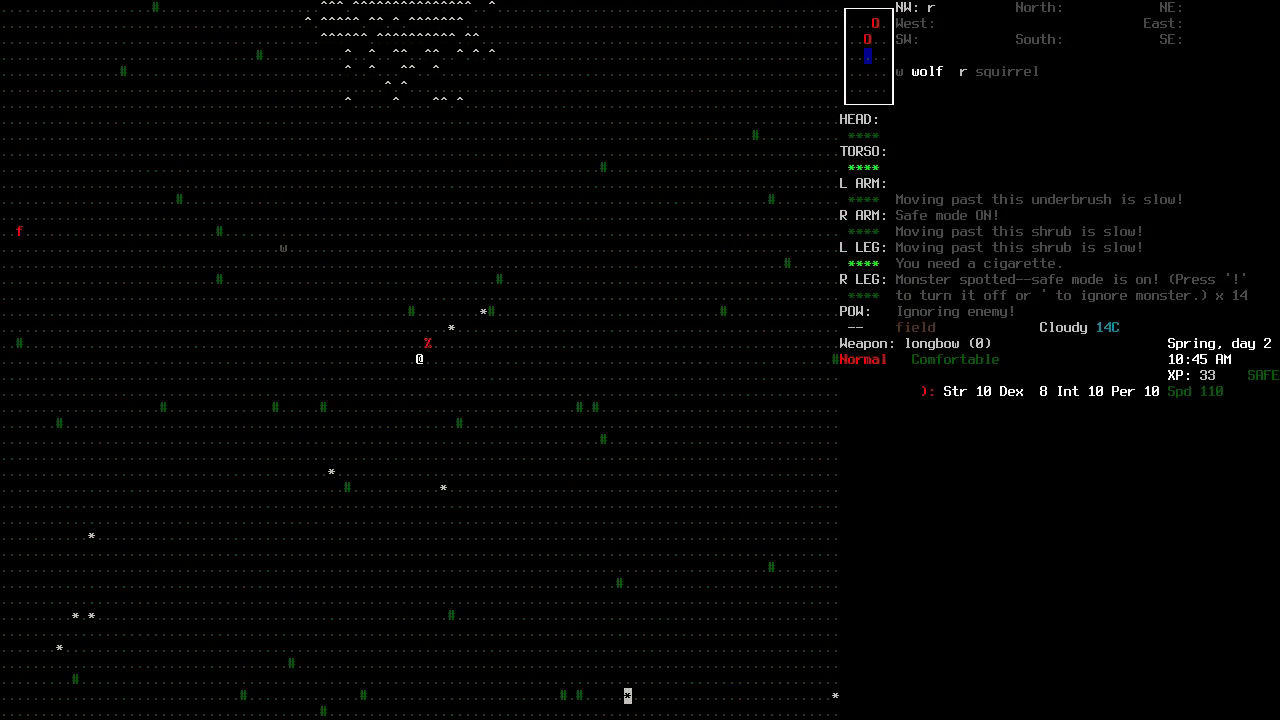
key("k")
key("k")
Pick up the fresh strawberries and bring up the eating list.
key("g")
key("y")
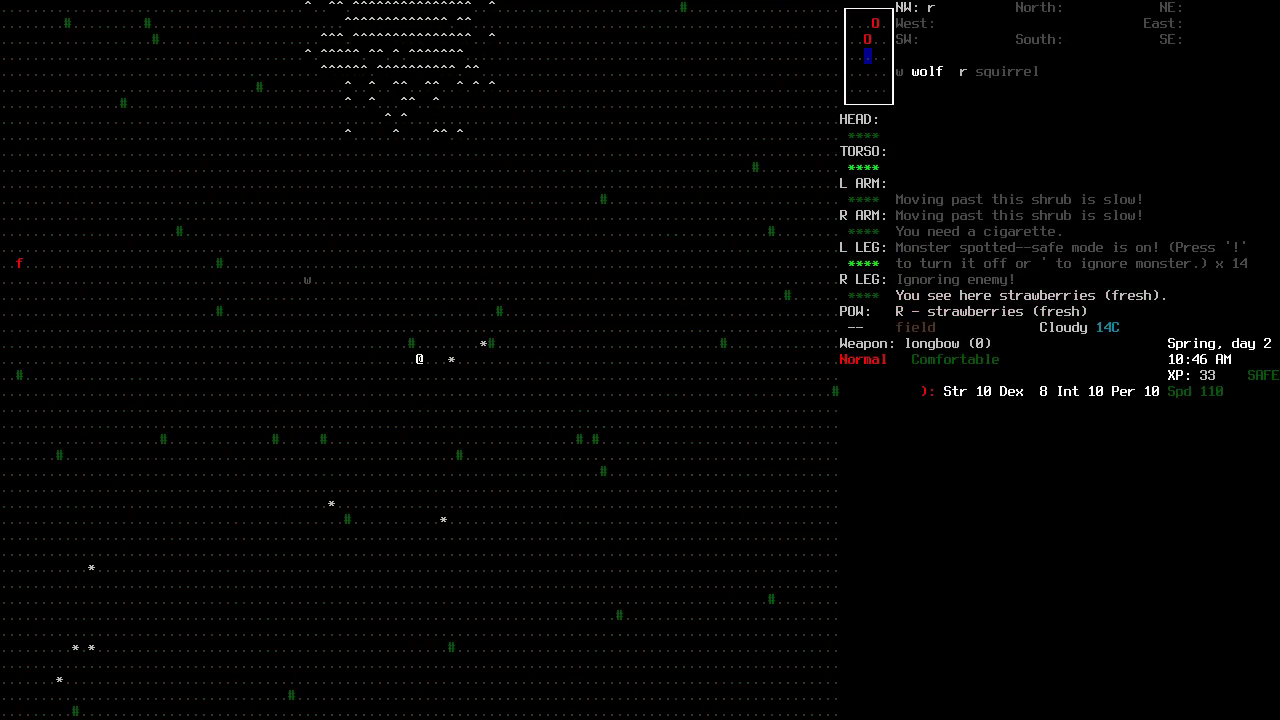
key("E")
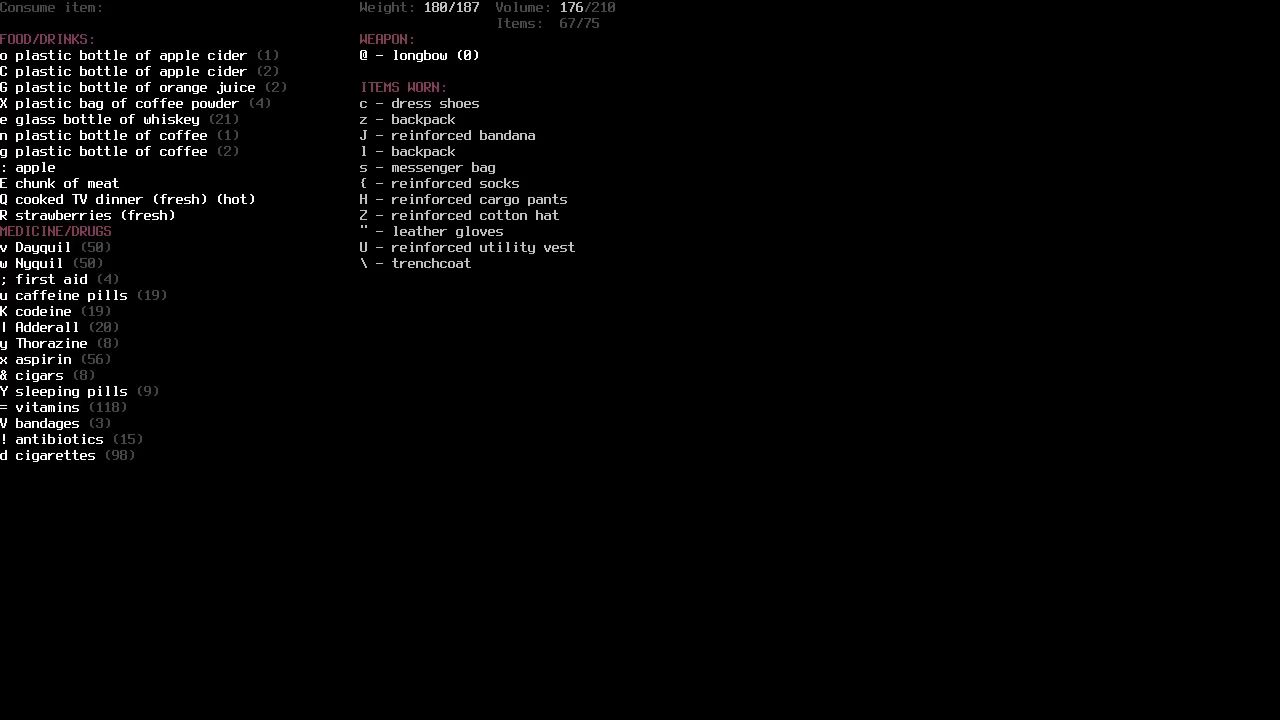
Eat the apple and shoot the nearby wolf with the longbow.
key(":")
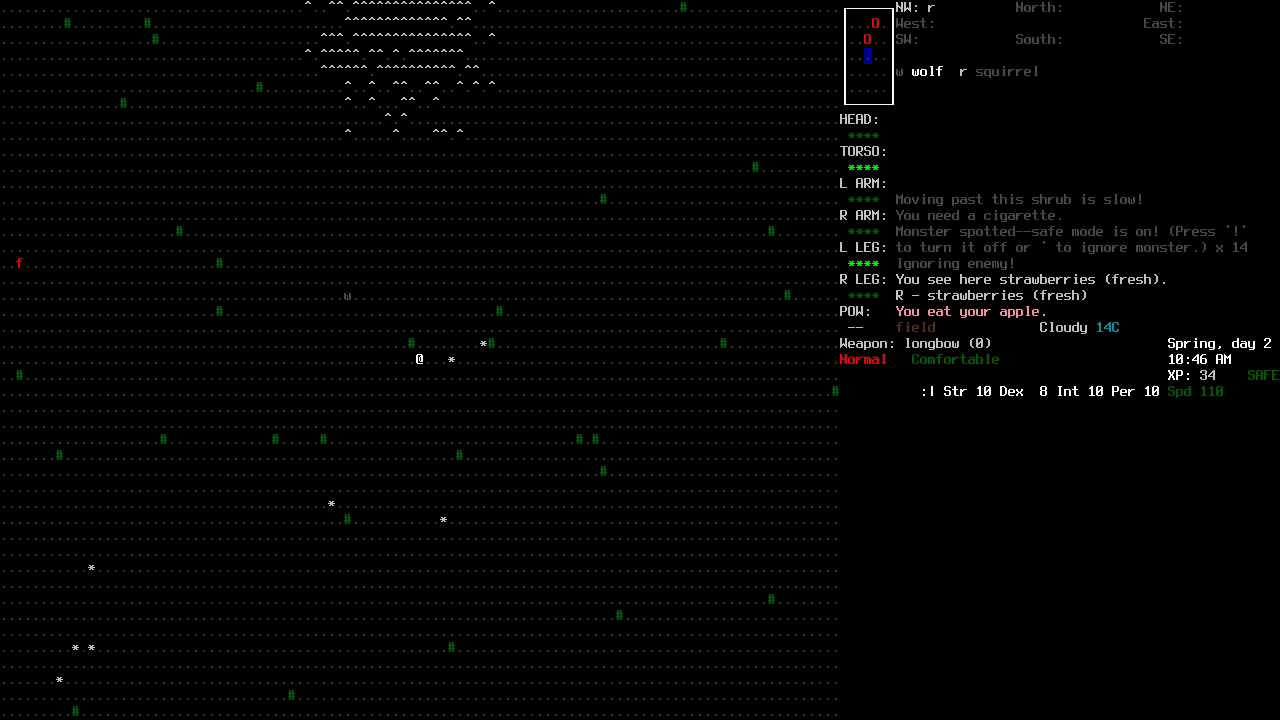
key("7")
key("7")
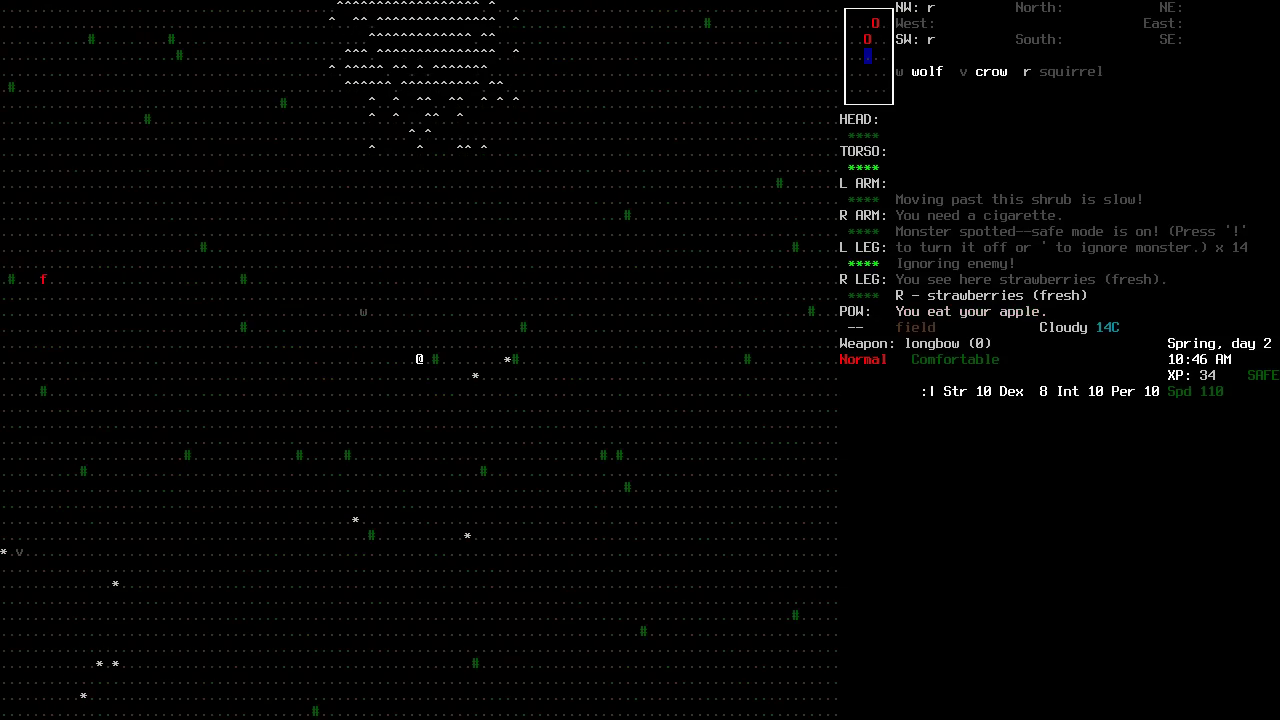
key("f")
key("f")
key("f")
key("f")
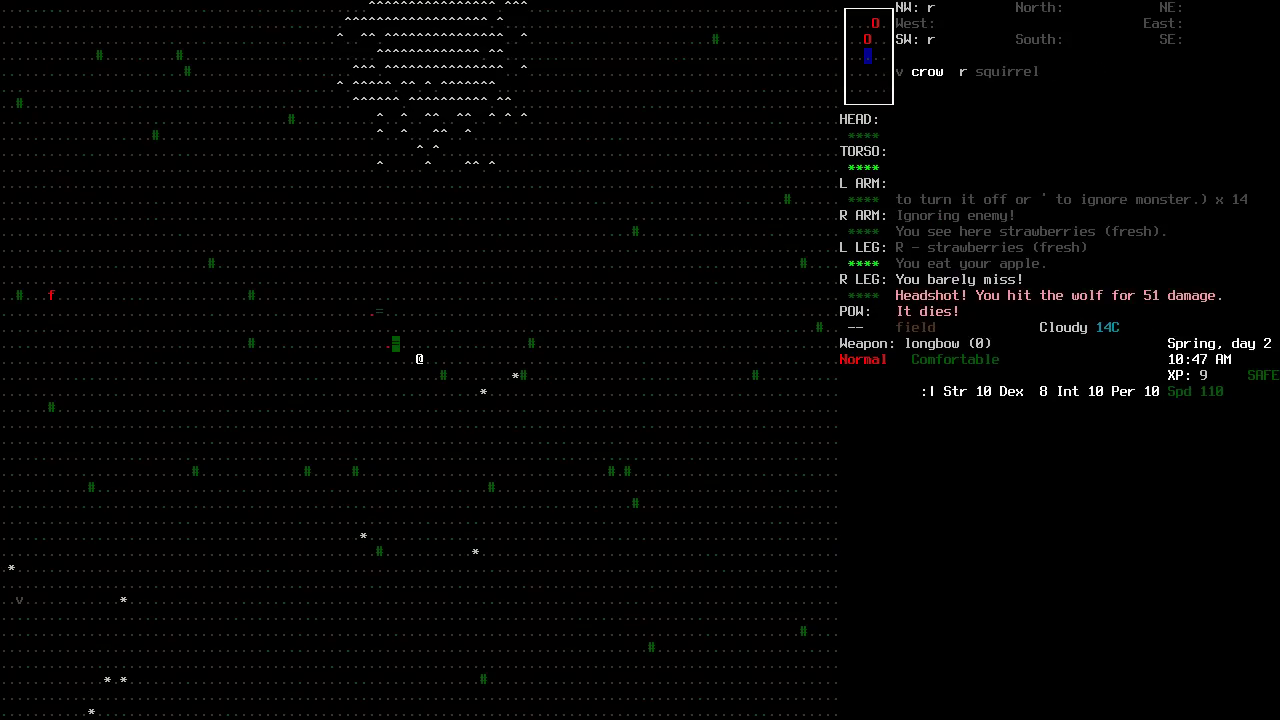
key("7")
key("7")
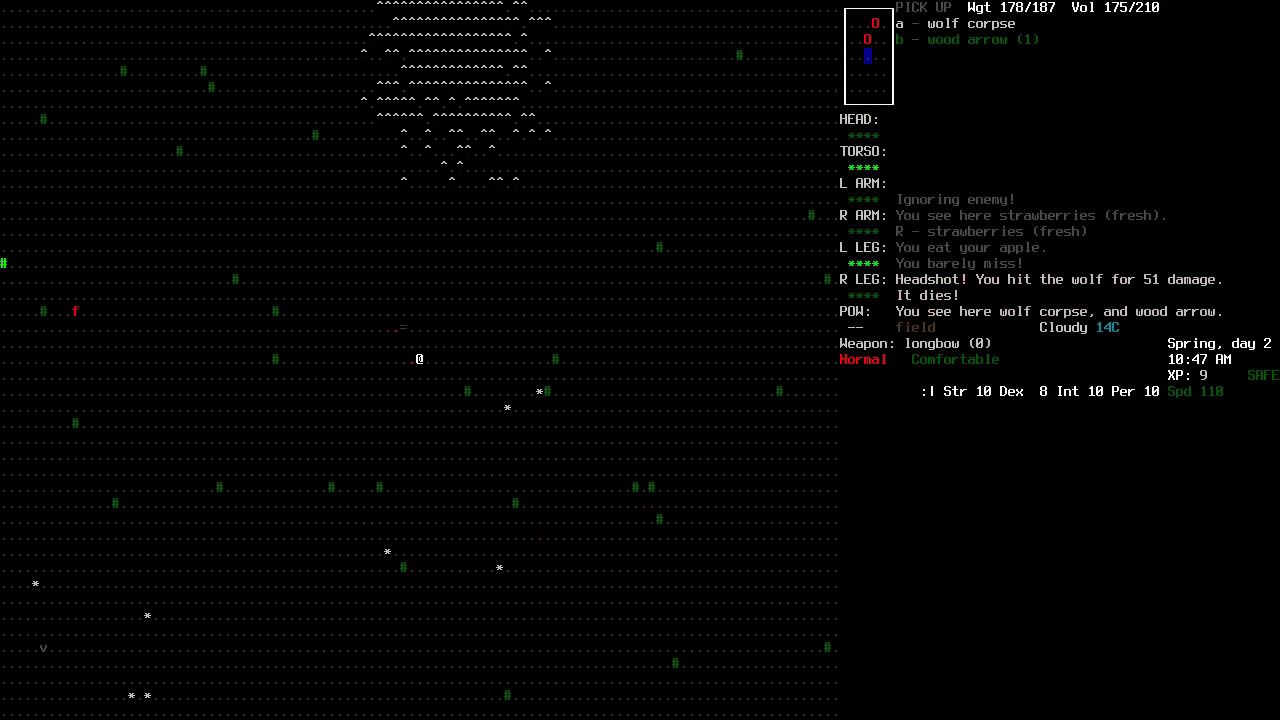
Butcher the wolf corpse.
key("Down")
key("Escape")
key("B")
key("Y")
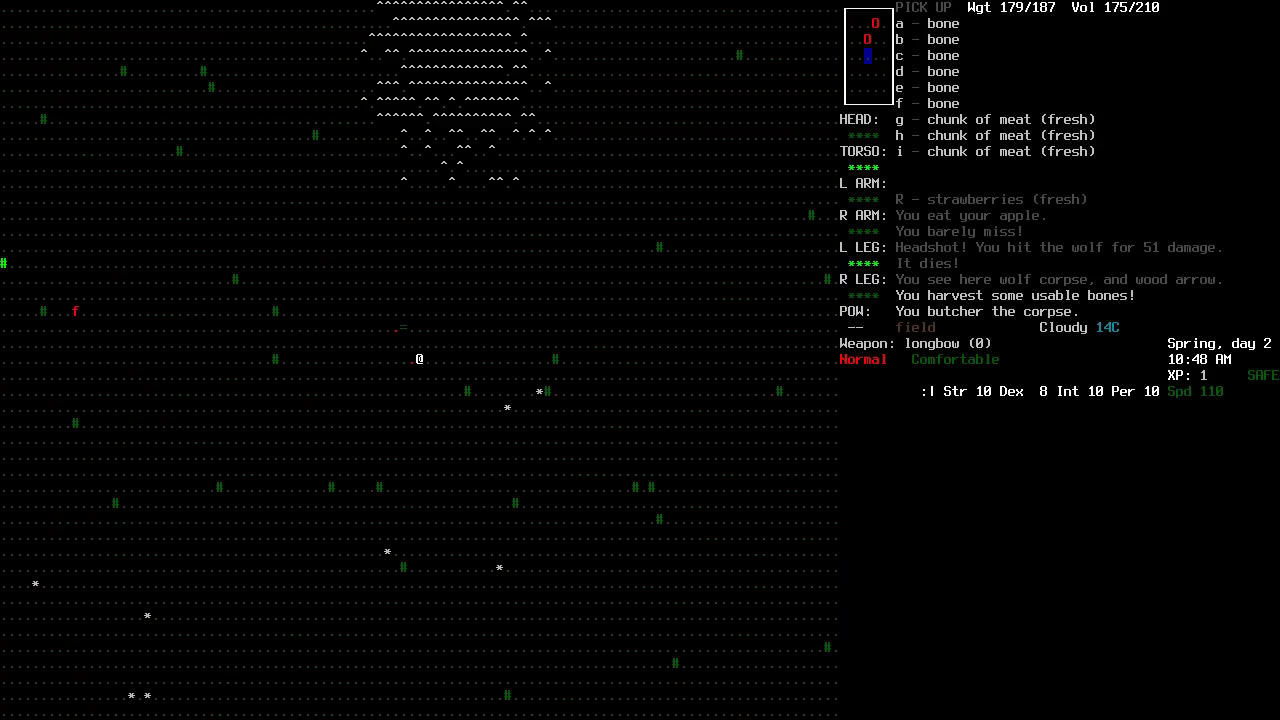
Pick up the three fresh chunks of meat (g, h, i) and the wood arrow.
key("g")
key("h")
key("i")
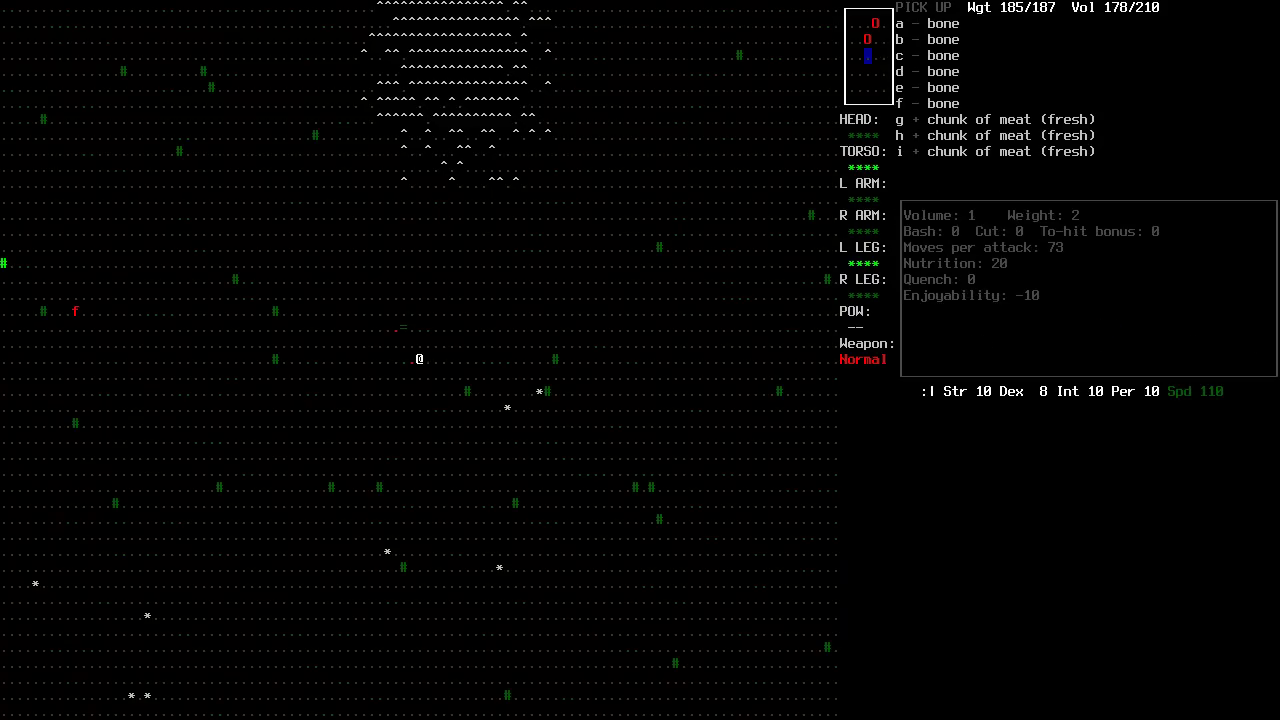
key("Return")
key("7")
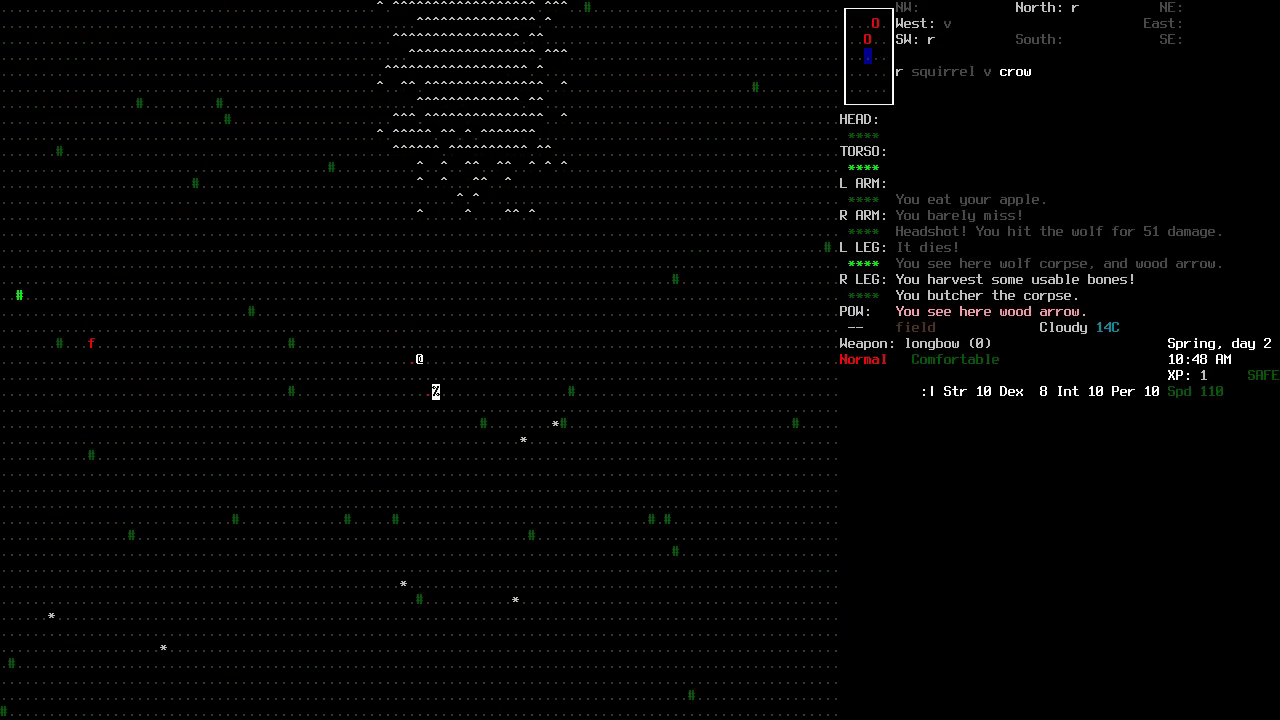
key("e")
key("7")
key("7")
key("7")
key("7")
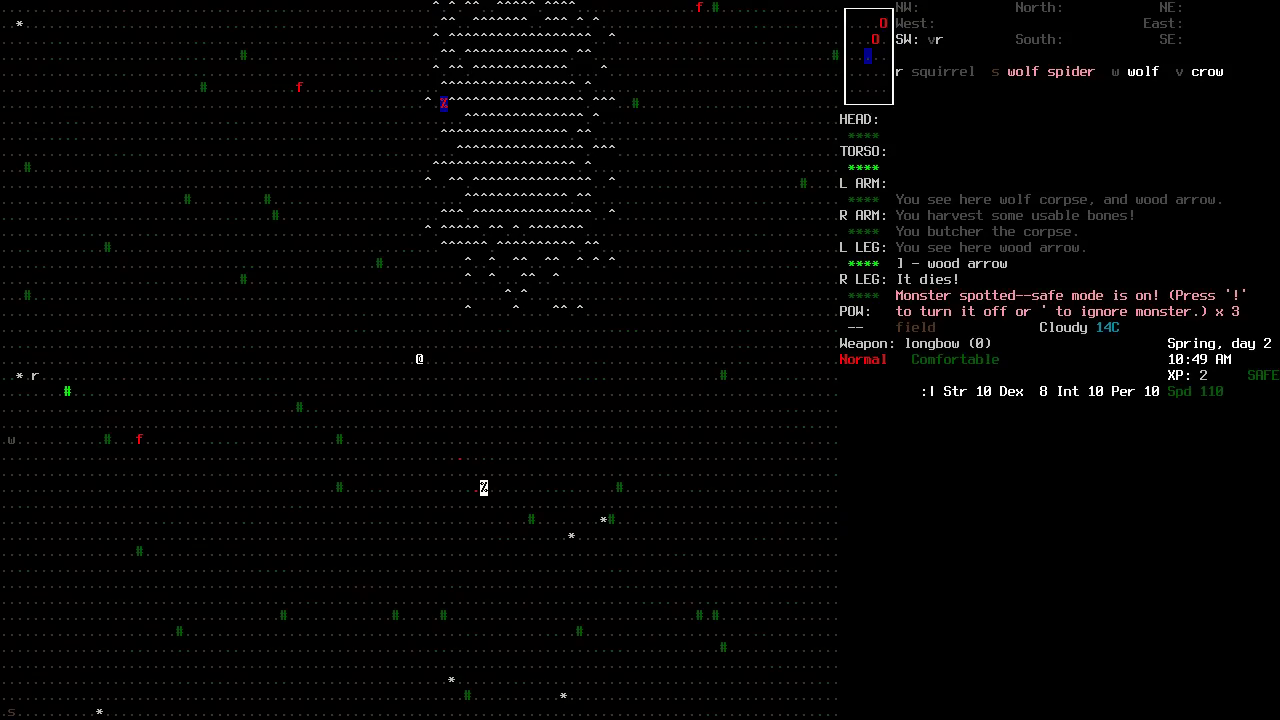
Look around the field, ignoring the spotted monster and examining the grass southwest.
key("x")
key("Escape")
key("apostrophe")
key("x")
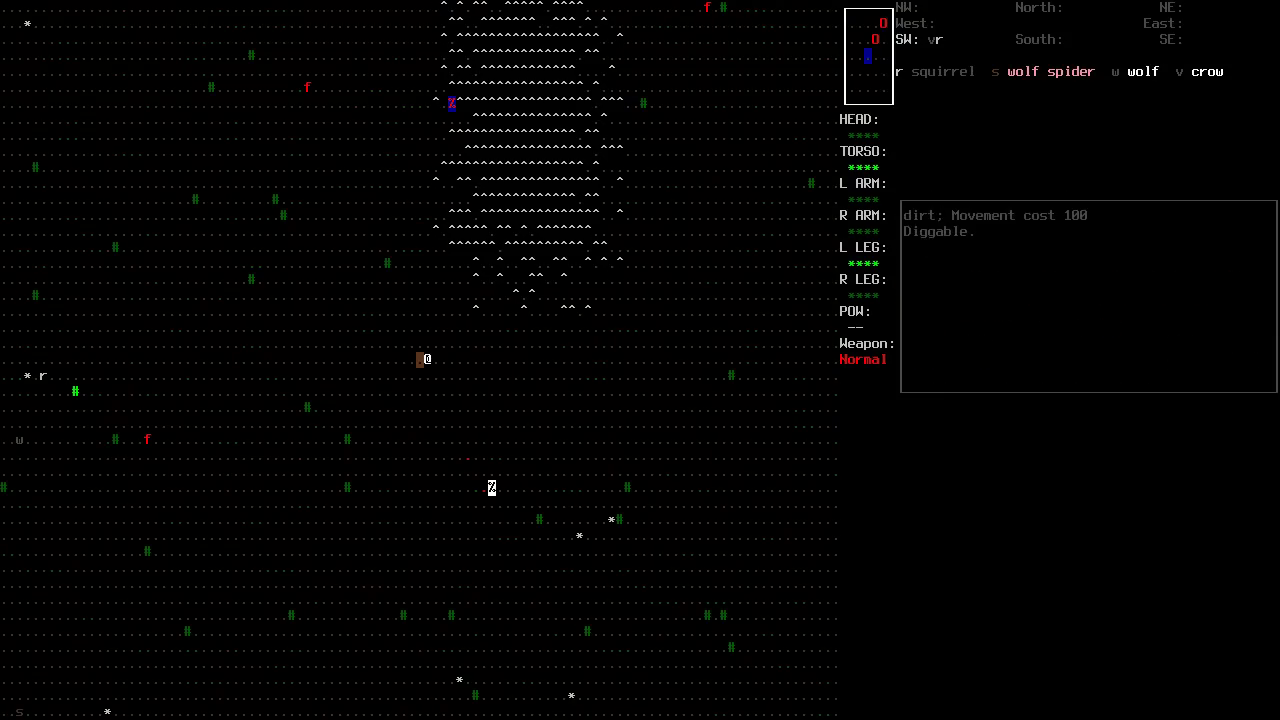
key("Left")
key("Left")
key("Left")
key("Left")
key("Left")
key("Left")
key("Left")
key("Left")
key("Left")
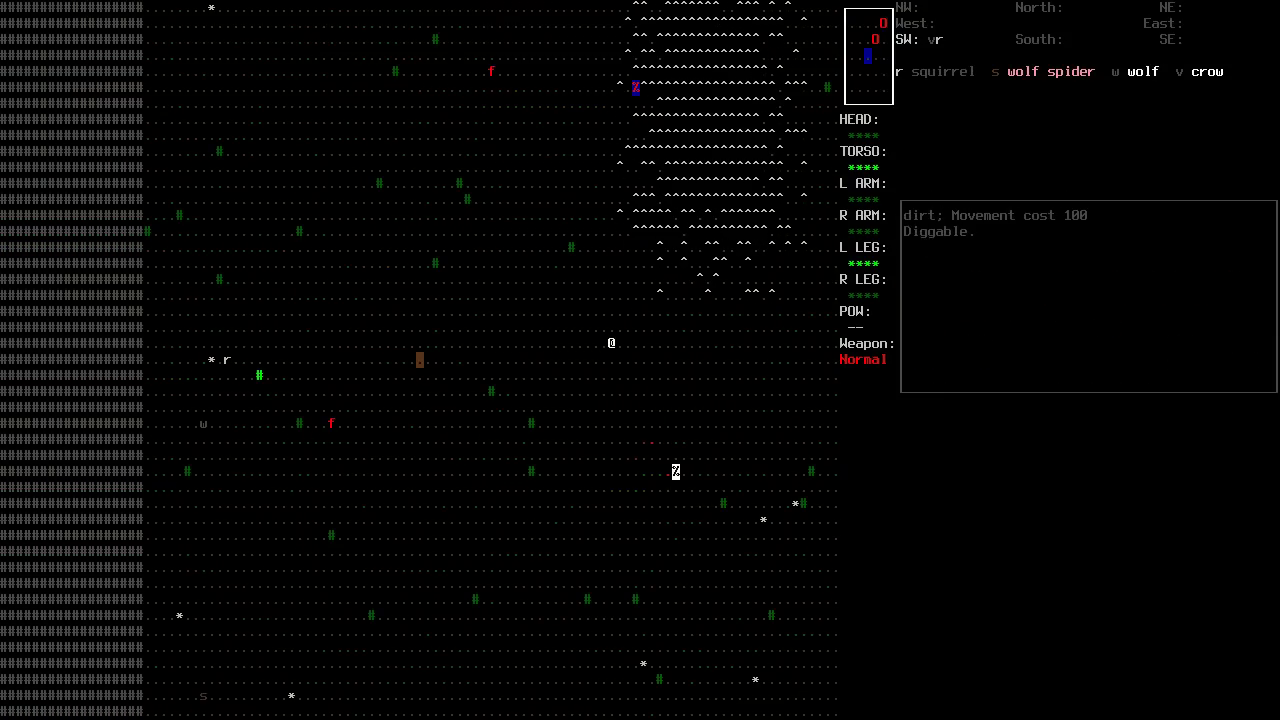
key("Down")
key("Down")
key("Down")
key("Left")
key("Left")
key("Left")
key("Down")
key("Down")
key("Down")
key("Down")
key("Down")
key("Down")
key("Left")
key("Left")
key("Left")
key("Left")
key("Left")
key("Down")
key("Down")
key("Down")
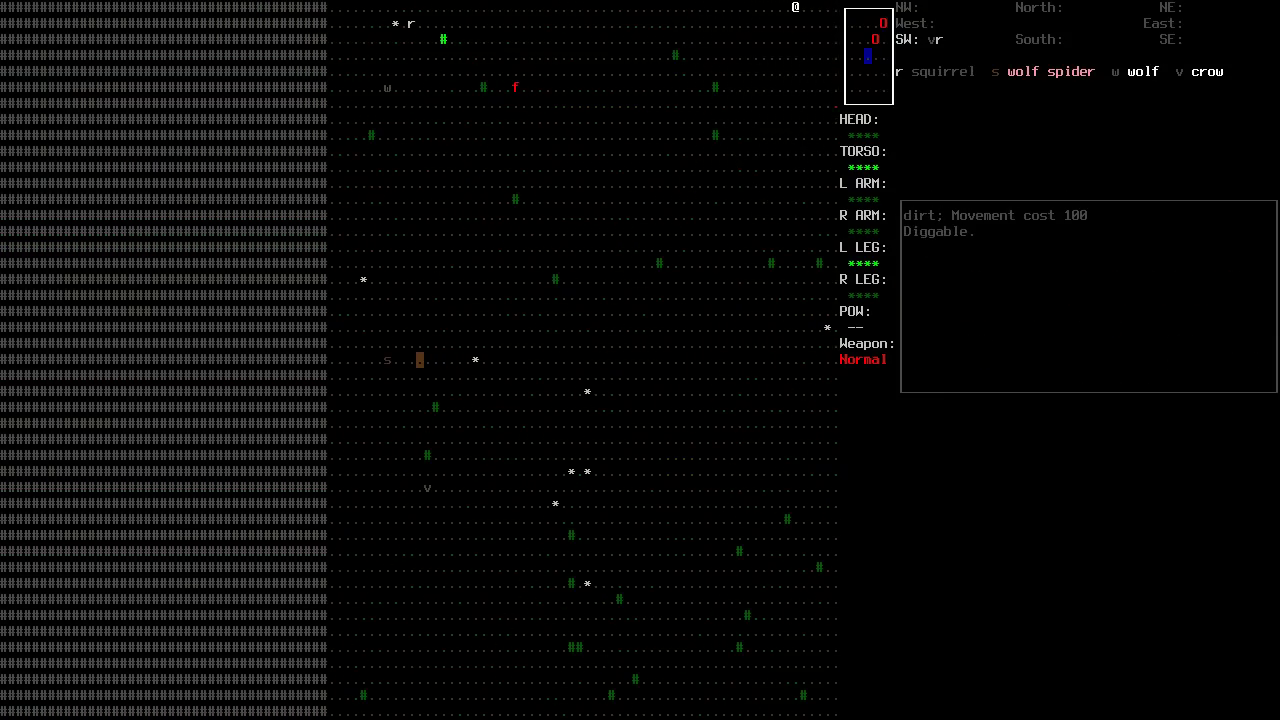
key("Left")
key("Left")
key("Left")
key("Down")
key("Down")
key("Down")
key("Left")
key("Left")
key("Escape")
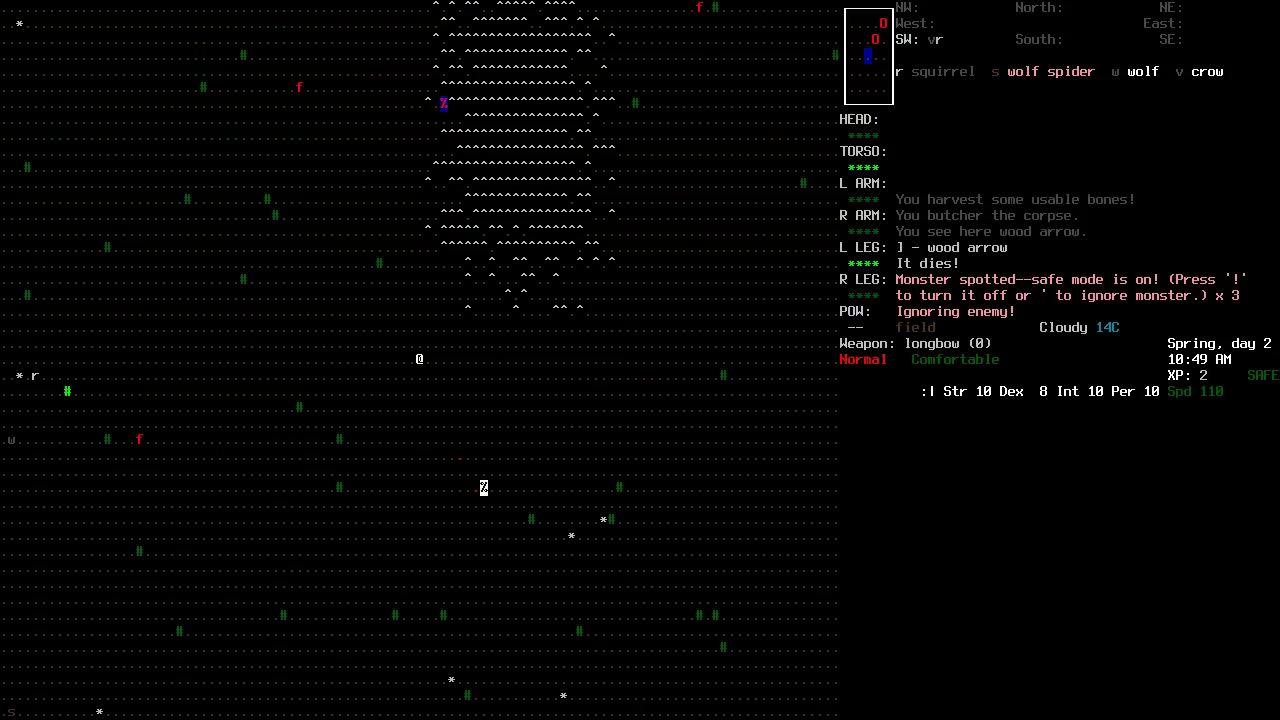
Check the world map, then walk north toward the rocky ridge.
key("m")
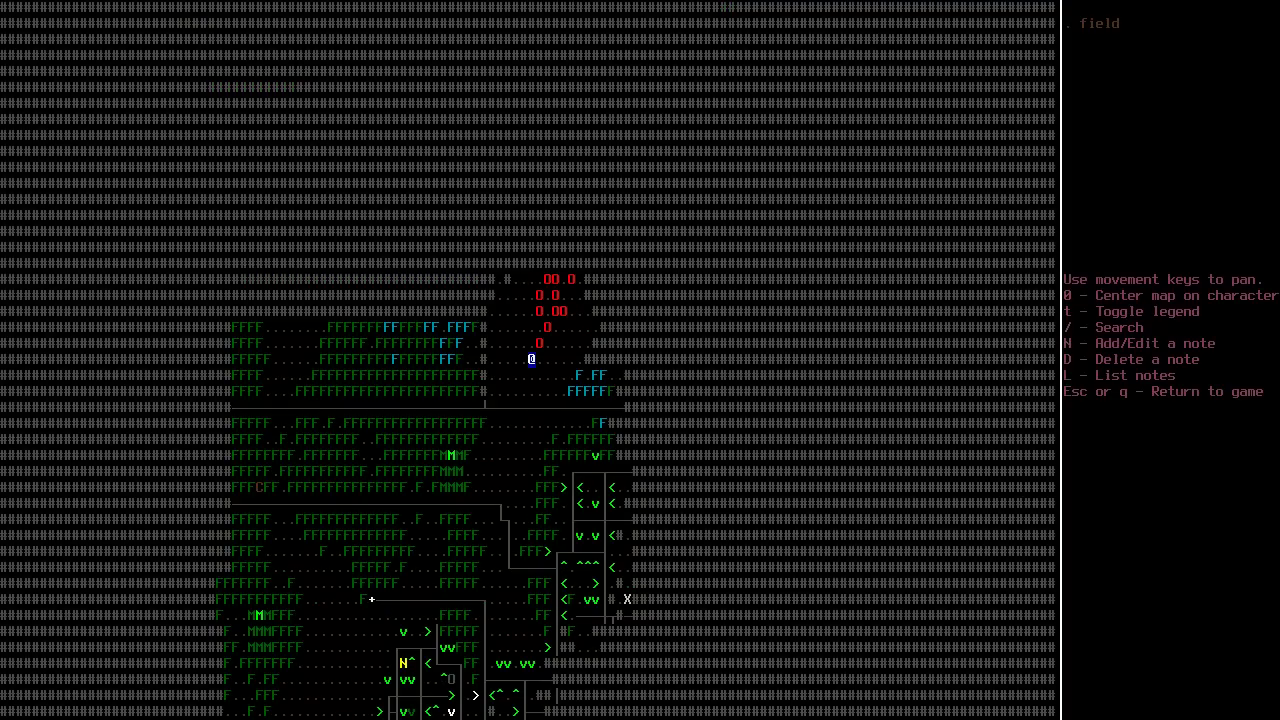
key("Escape")
key("7")
key("7")
key("7")
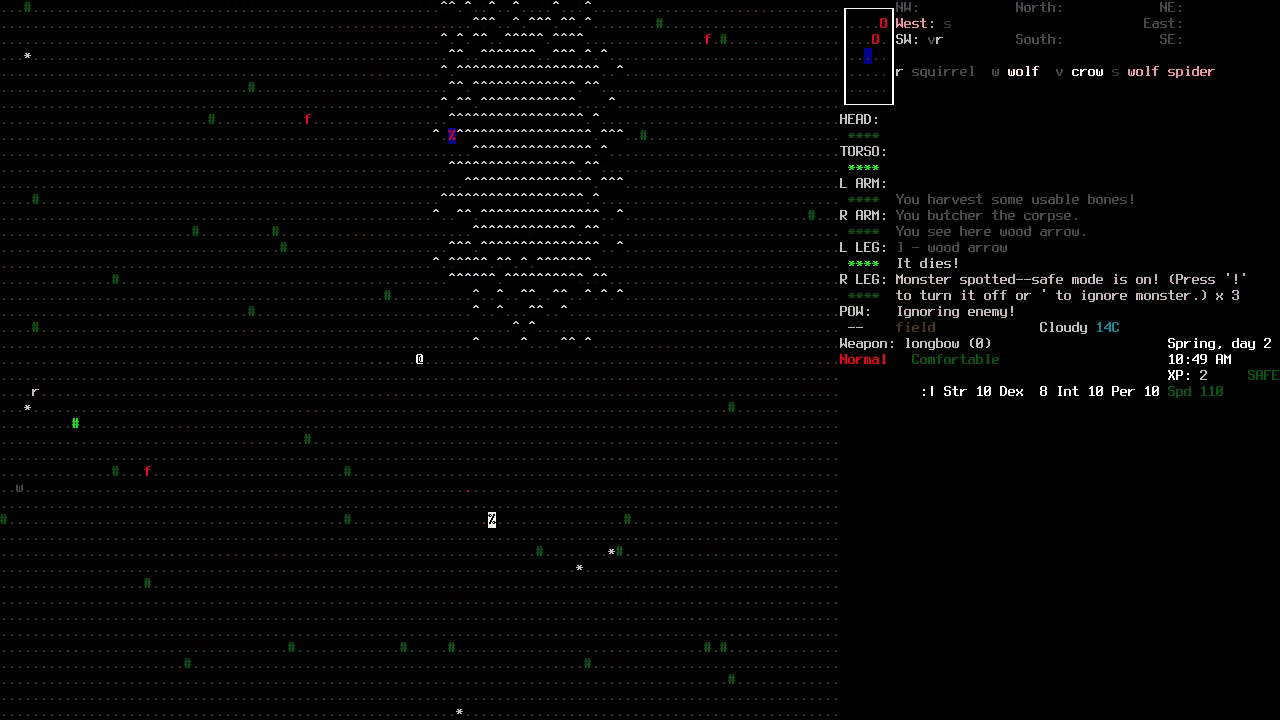
key("8")
key("8")
key("8")
key("8")
key("8")
key("8")
key("8")
key("8")
key("8")
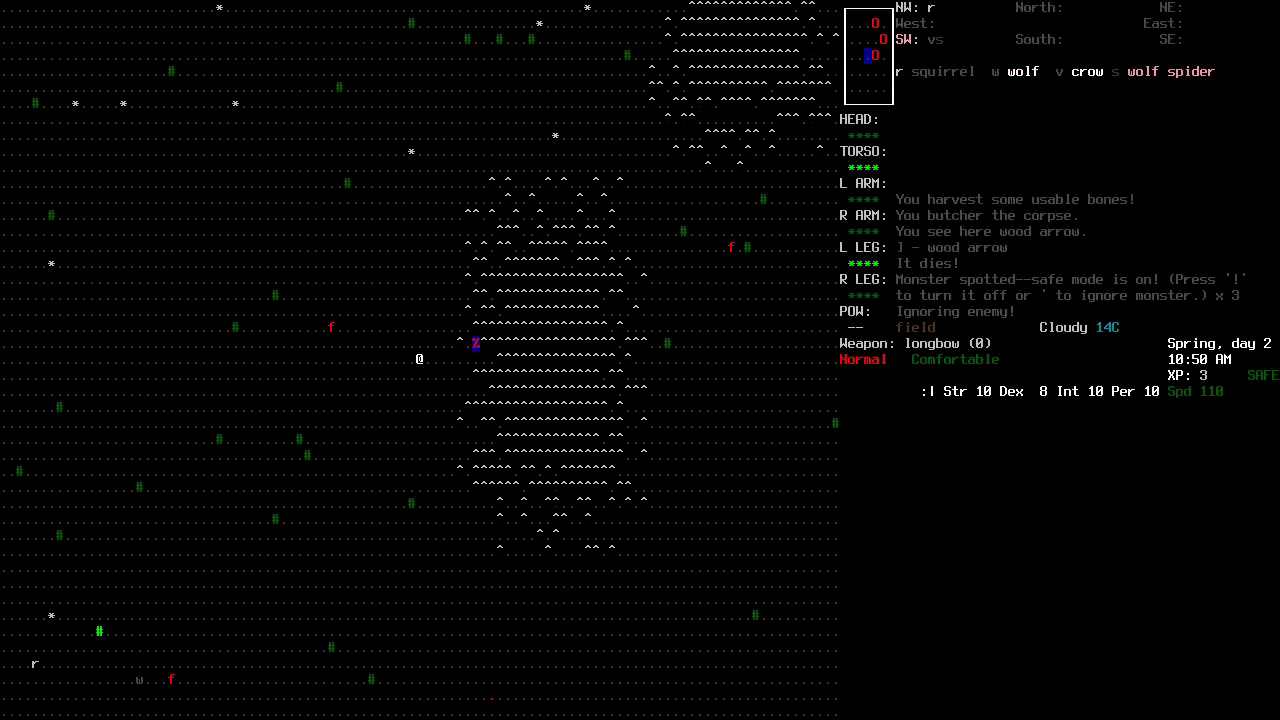
key("8")
key("8")
key("8")
key("7")
key("8")
key("8")
key("8")
key("8")
key("8")
key("8")
key("8")
key("8")
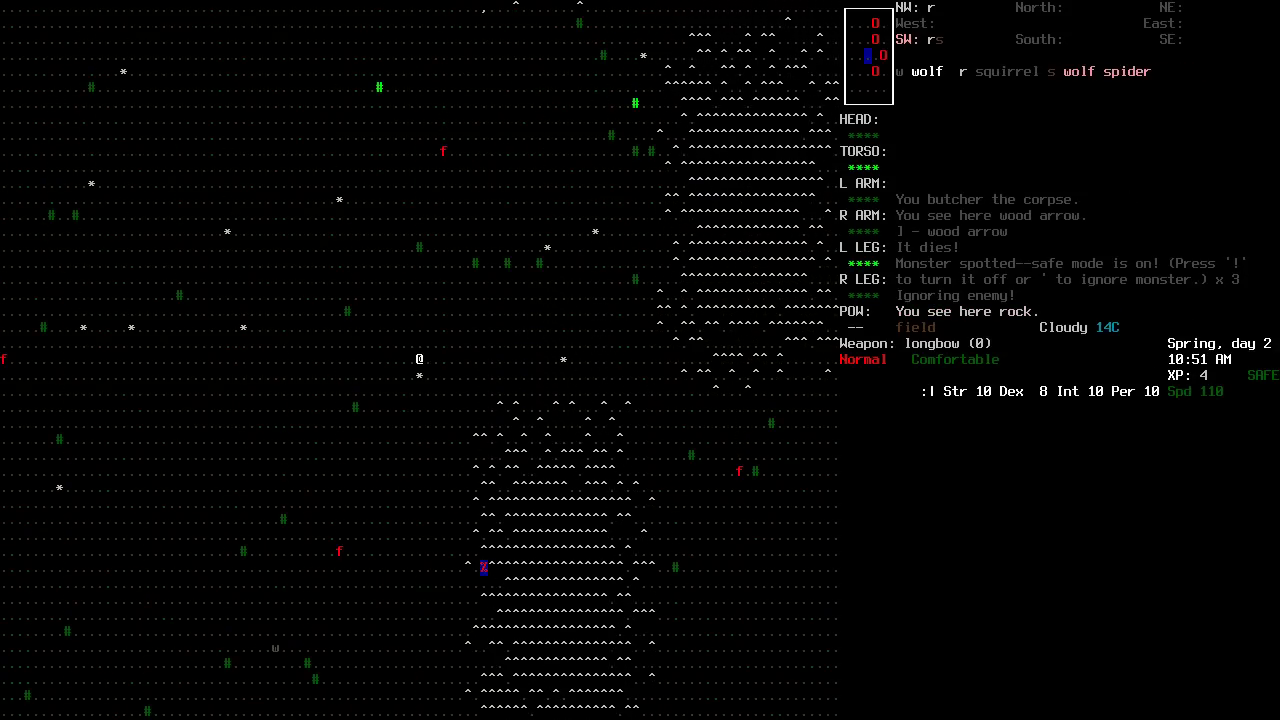
key("8")
key("8")
Walk northwest along the ridge and bring up the use-item list.
key("8")
key("8")
key("8")
key("8")
key("8")
key("7")
key("7")
key("7")
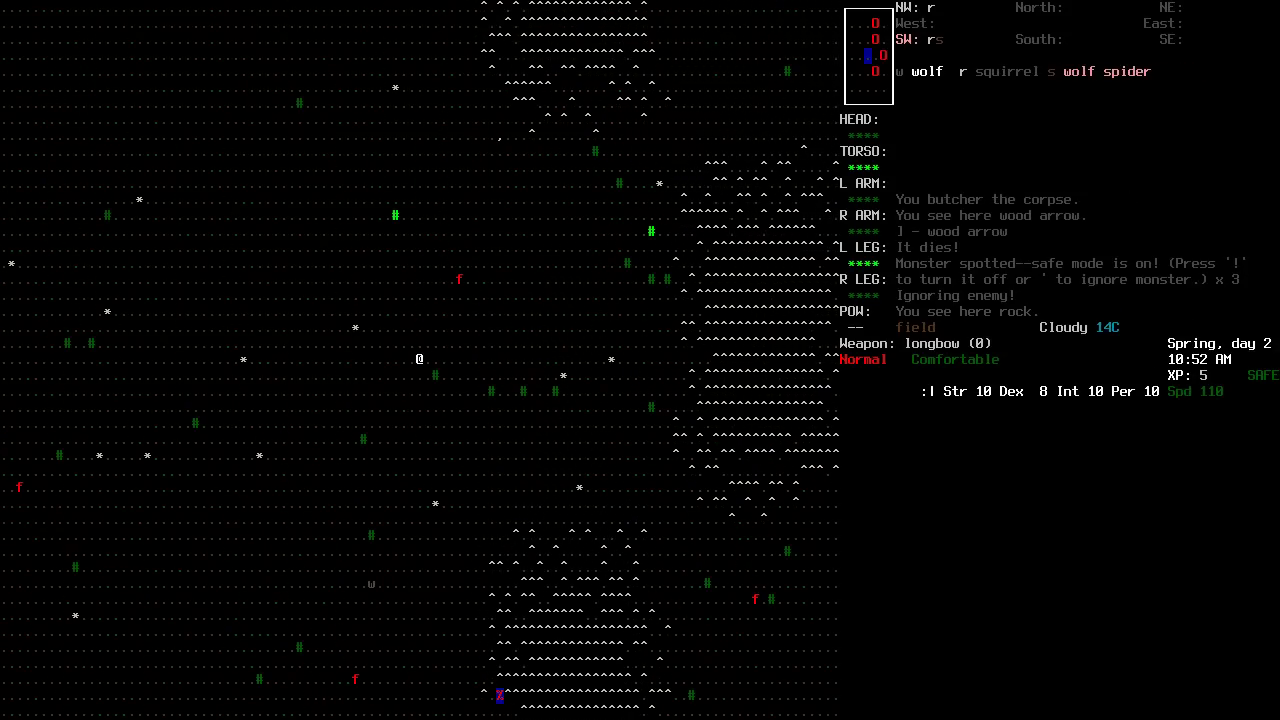
key("7")
key("7")
key("7")
key("7")
key("7")
key("8")
key("8")
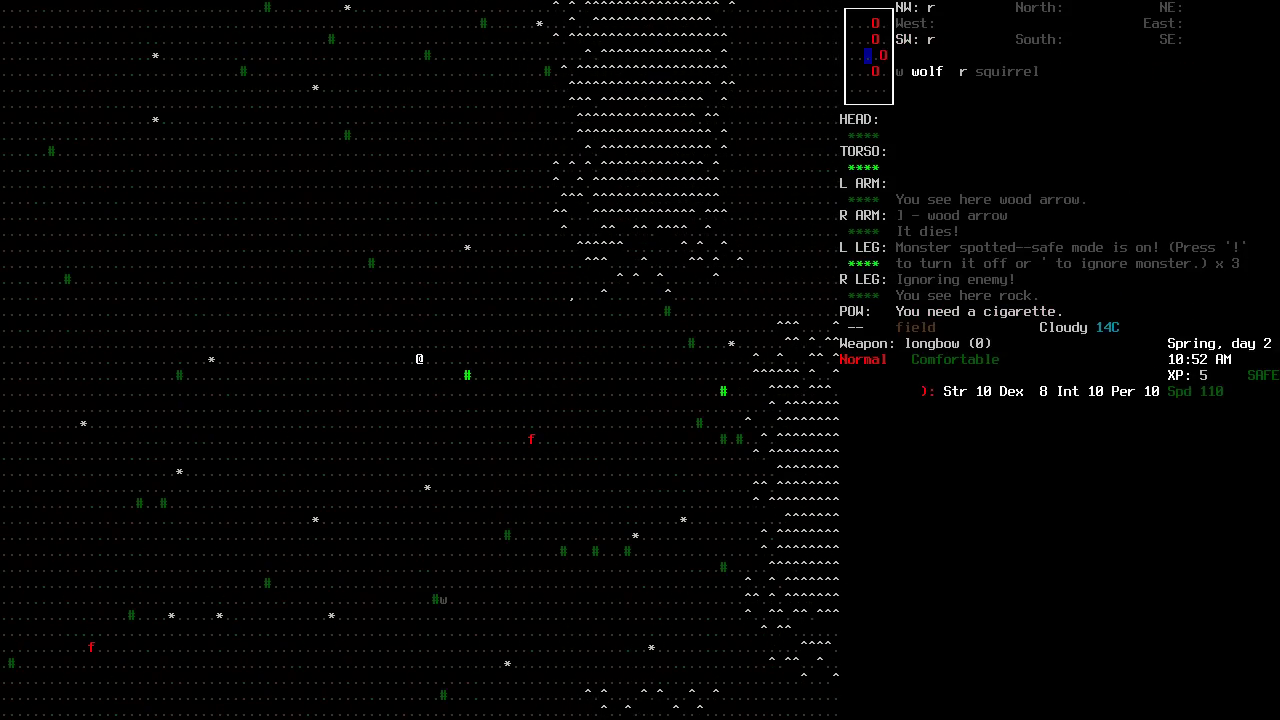
key("a")
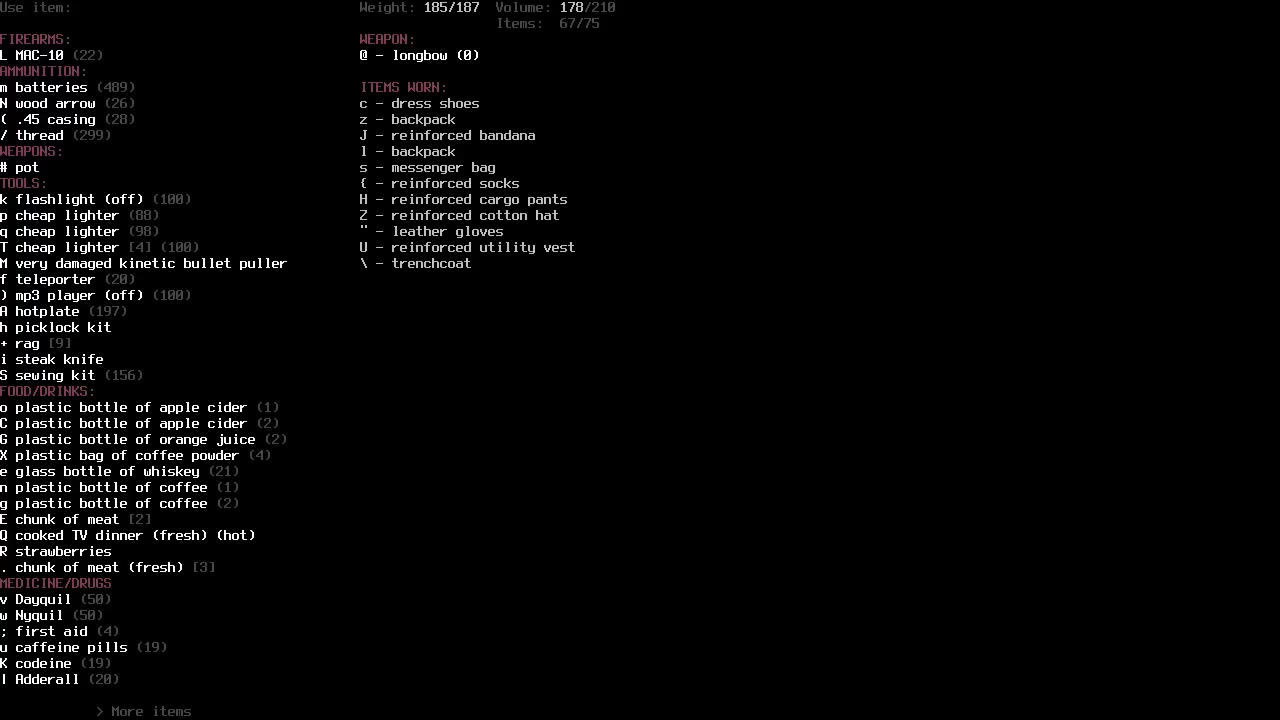
Smoke a cigarette and walk three tiles north beside the rocky ridge.
key("b")
key("8")
key("8")
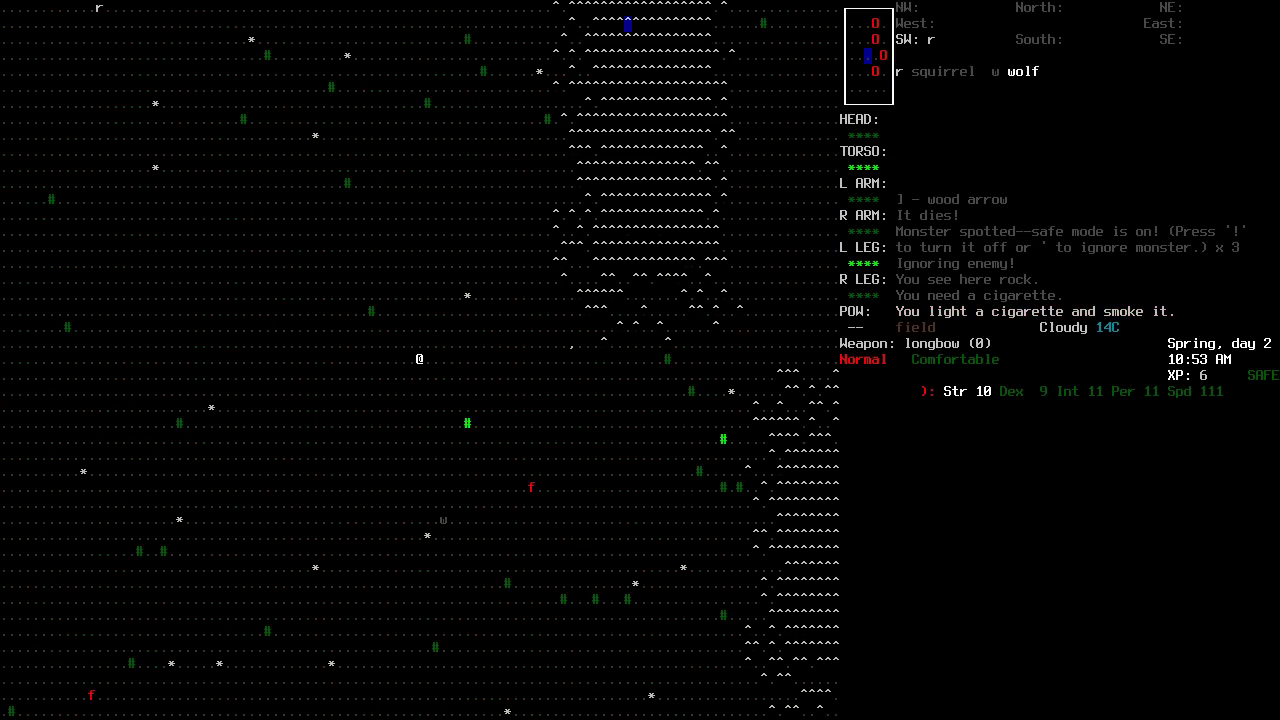
key("8")
key("8")
key("8")
key("8")
key("8")
key("8")
key("8")
key("8")
key("8")
key("8")
key("8")
key("8")
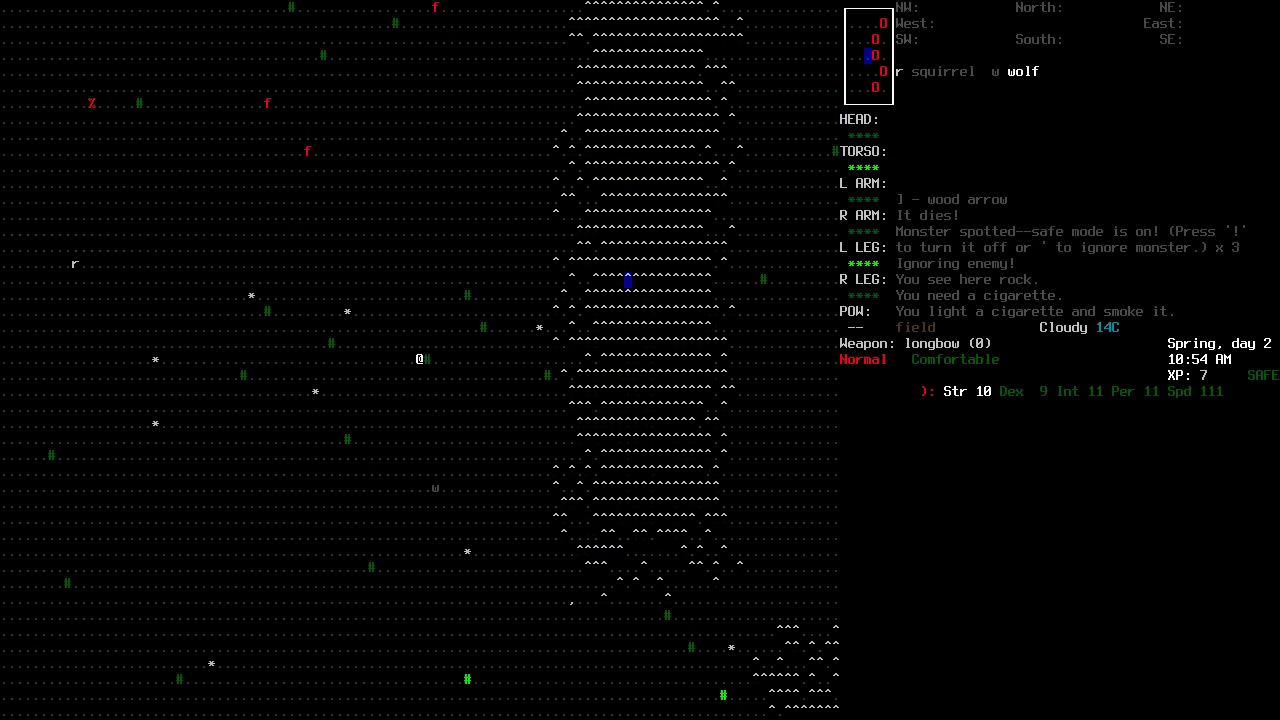
key("8")
key("8")
key("8")
Check the list of nearby items, then continue north along the ridge.
key("V")
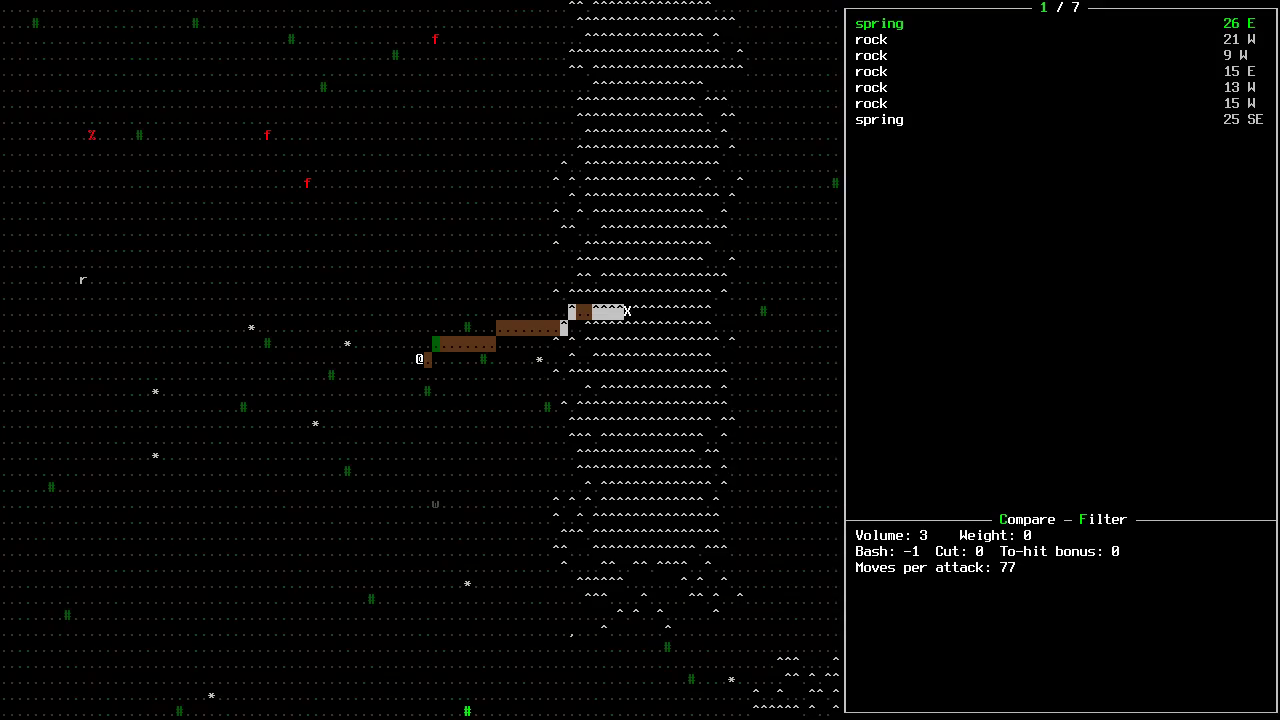
key("Escape")
key("8")
key("8")
key("8")
key("8")
key("8")
key("8")
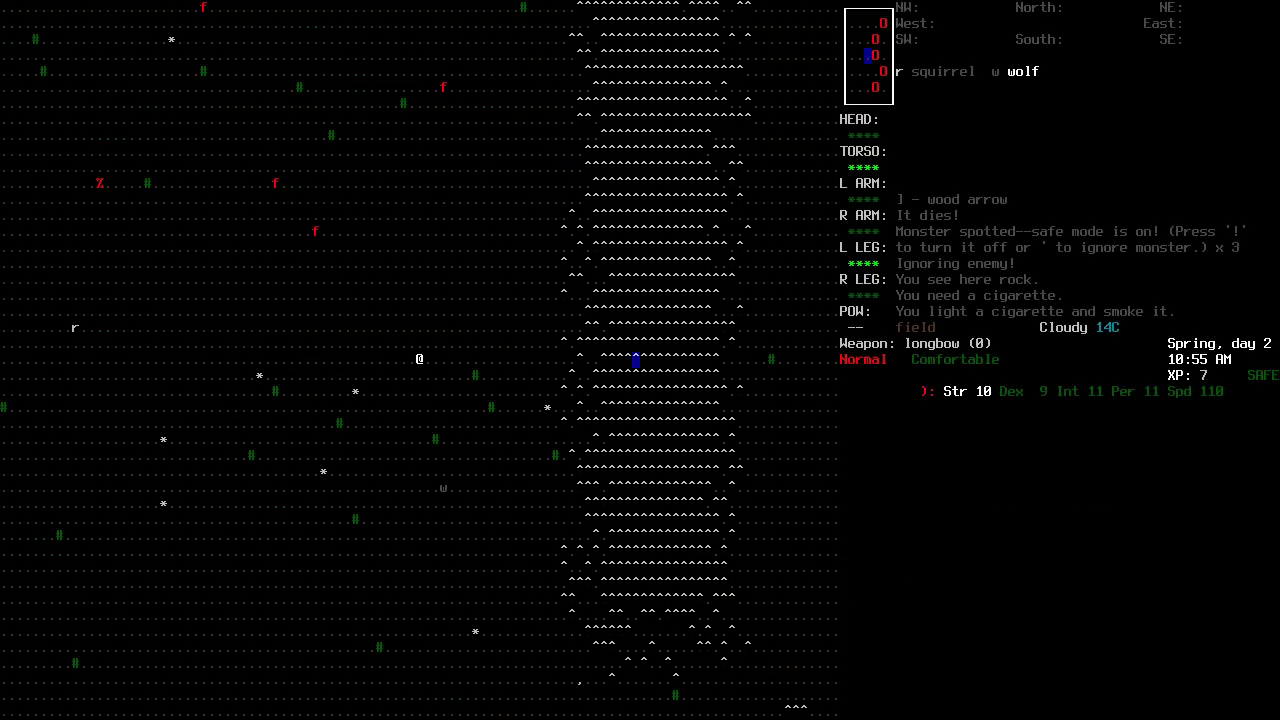
key("7")
key("8")
key("8")
key("8")
key("8")
key("8")
key("8")
key("8")
key("8")
key("8")
key("8")
key("8")
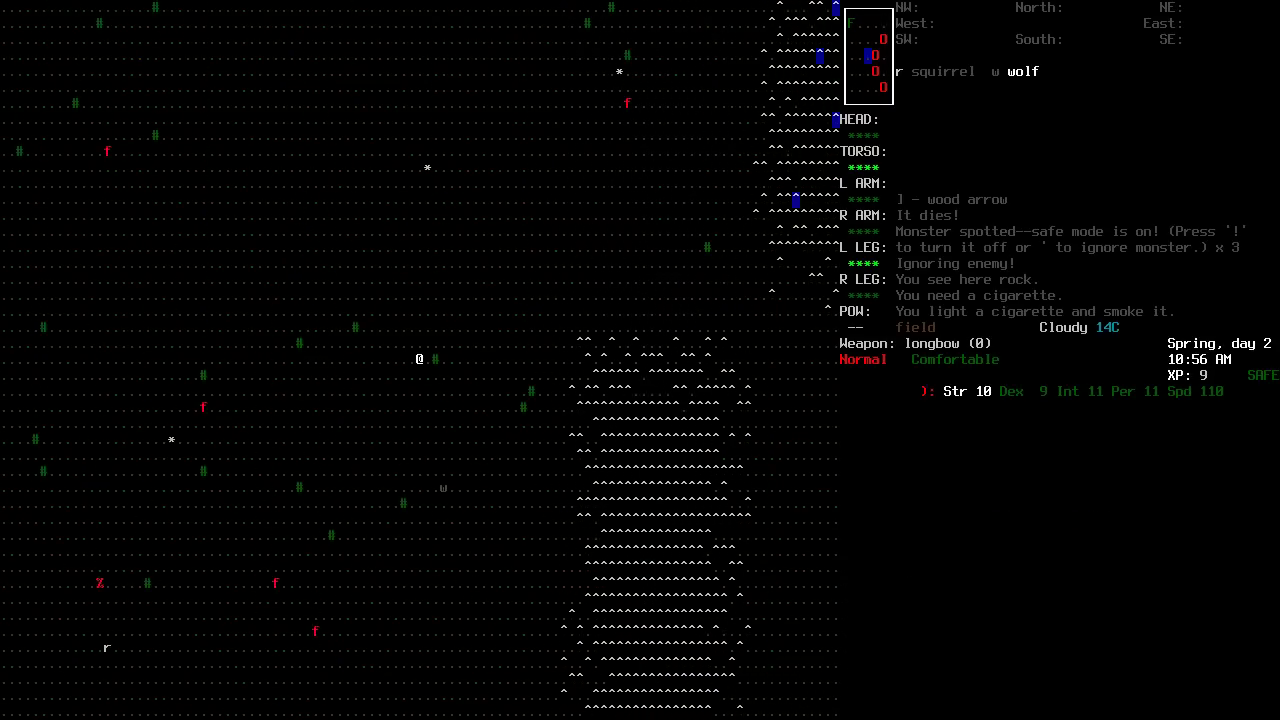
key("8")
key("8")
key("8")
key("8")
key("8")
key("8")
key("8")
key("8")
key("8")
key("8")
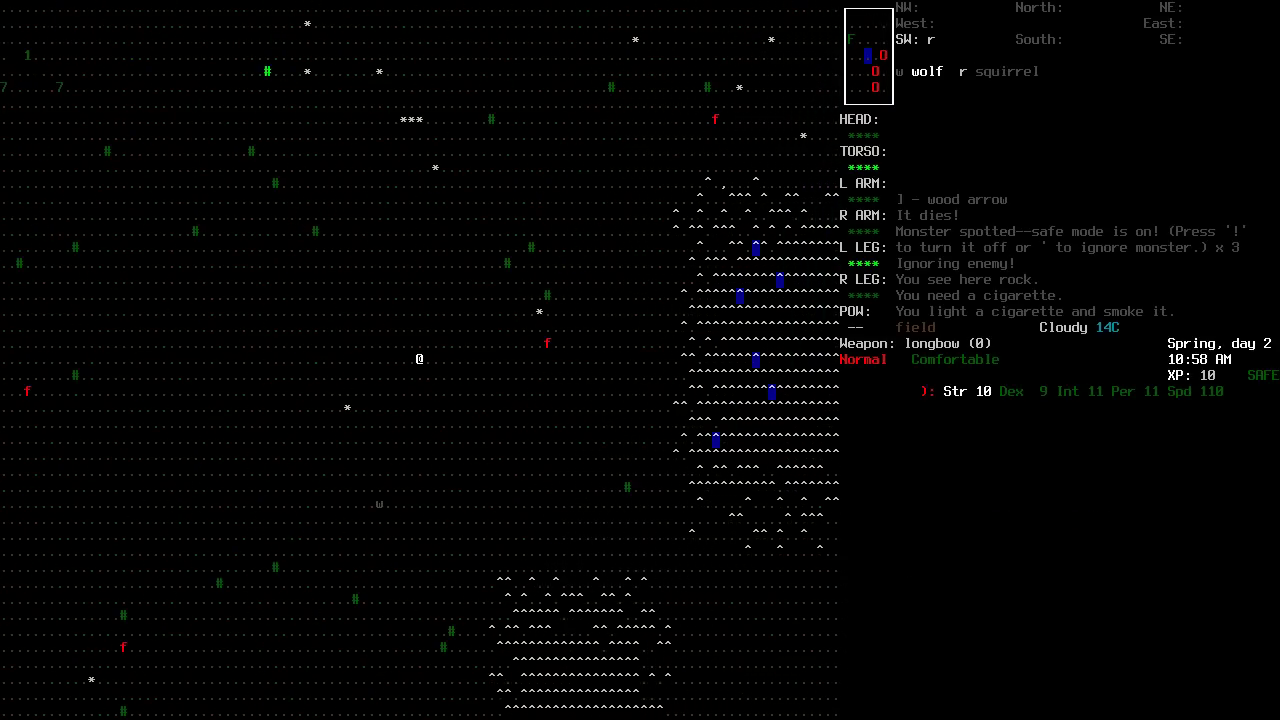
key("9")
key("8")
key("9")
key("8")
List nearby items again and scroll down to the chunk of steel.
key("V")
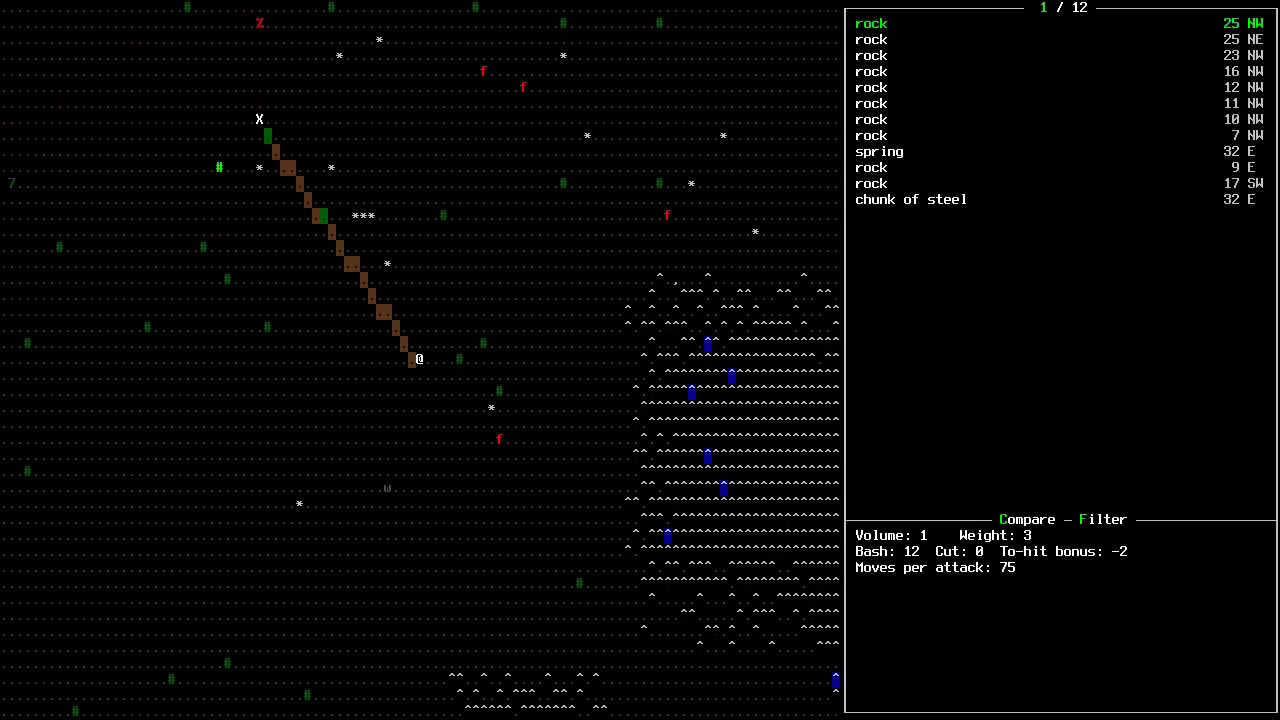
key("Down")
key("Down")
key("Down")
key("Down")
key("Down")
key("Down")
key("Down")
key("Down")
key("Down")
key("Down")
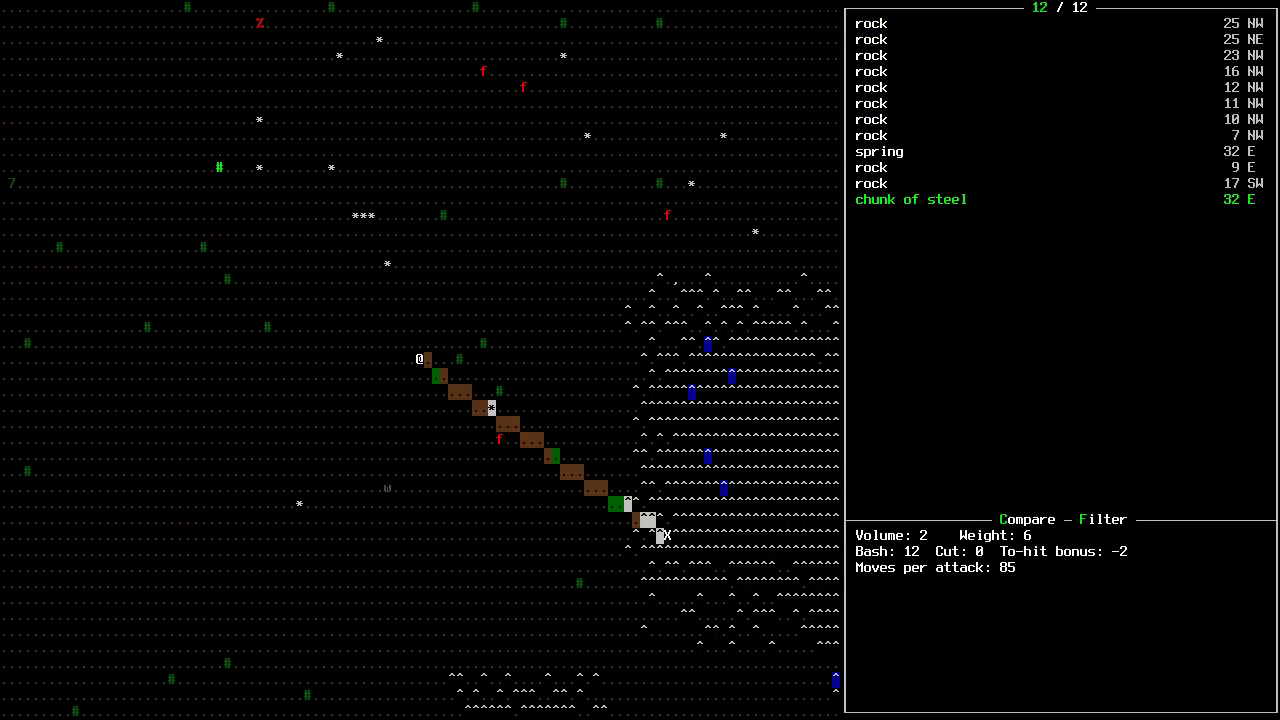
key("Escape")
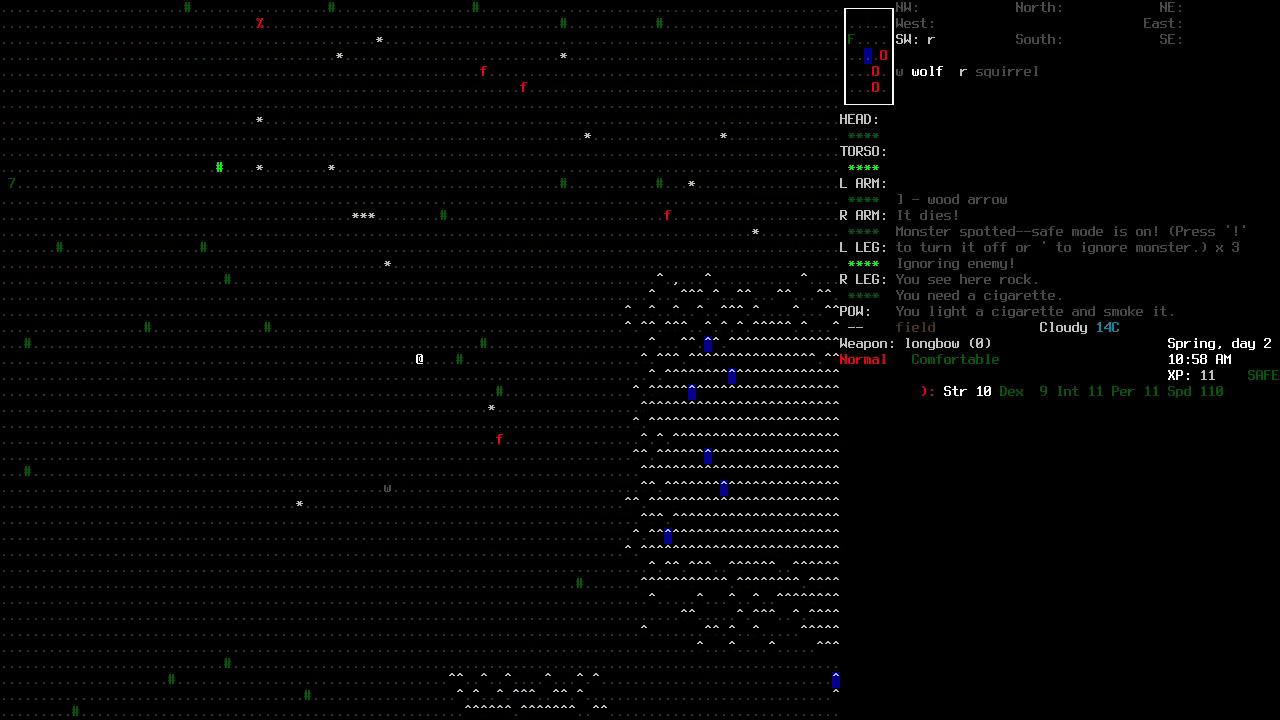
Browse the miscellaneous and weapon crafting recipes, such as the stone hammer.
key("&")
key("Left")
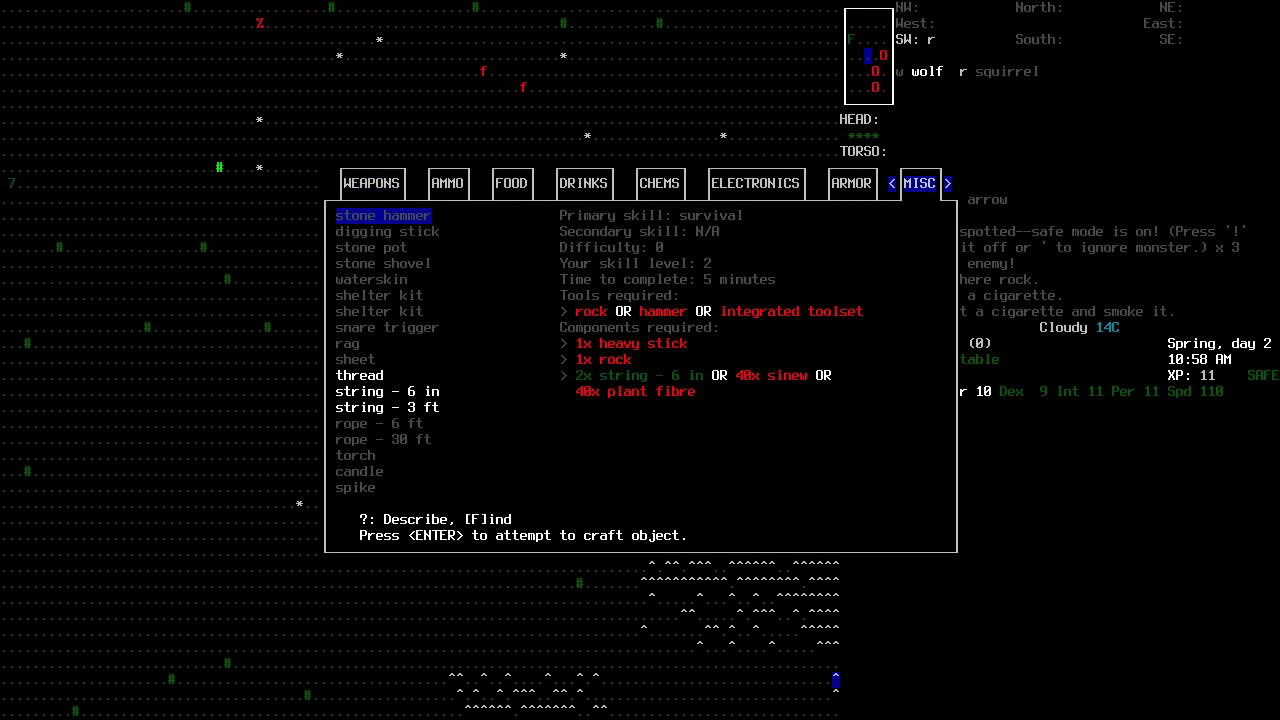
key("Up")
key("Up")
key("Right")
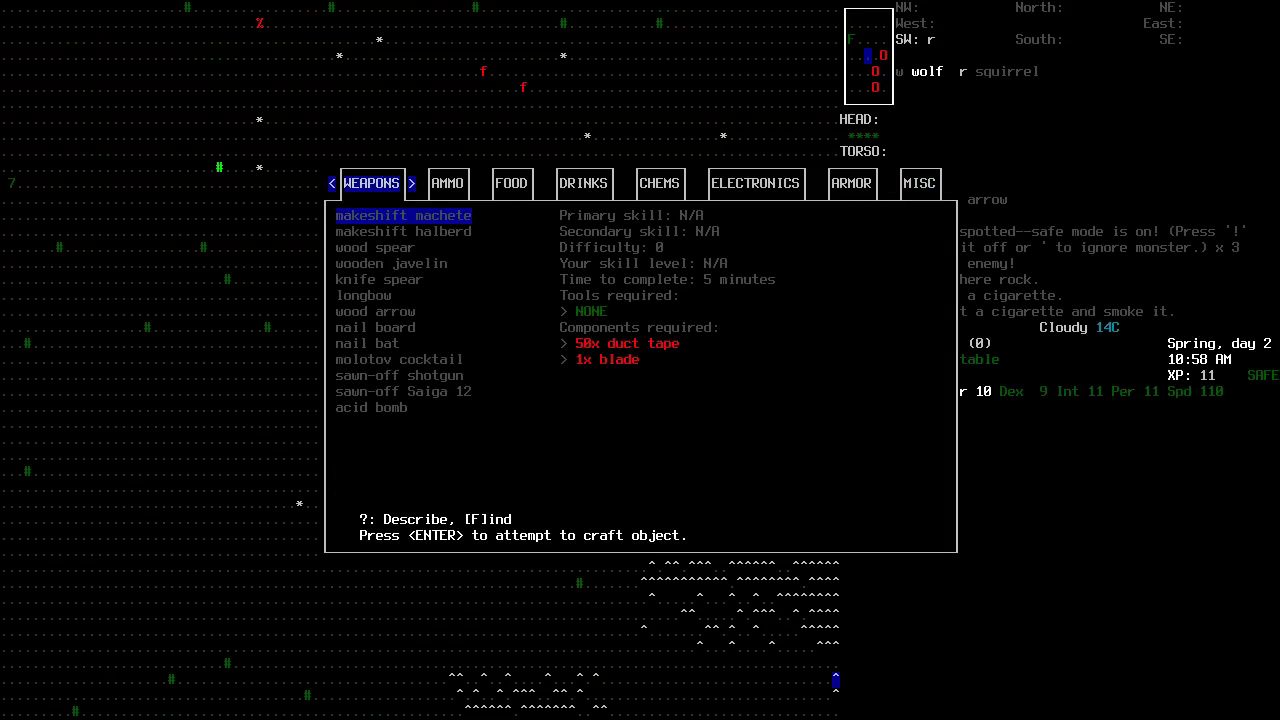
key("Escape")
Cross the field northwest and shoot the adjacent wolf with the longbow.
key("7")
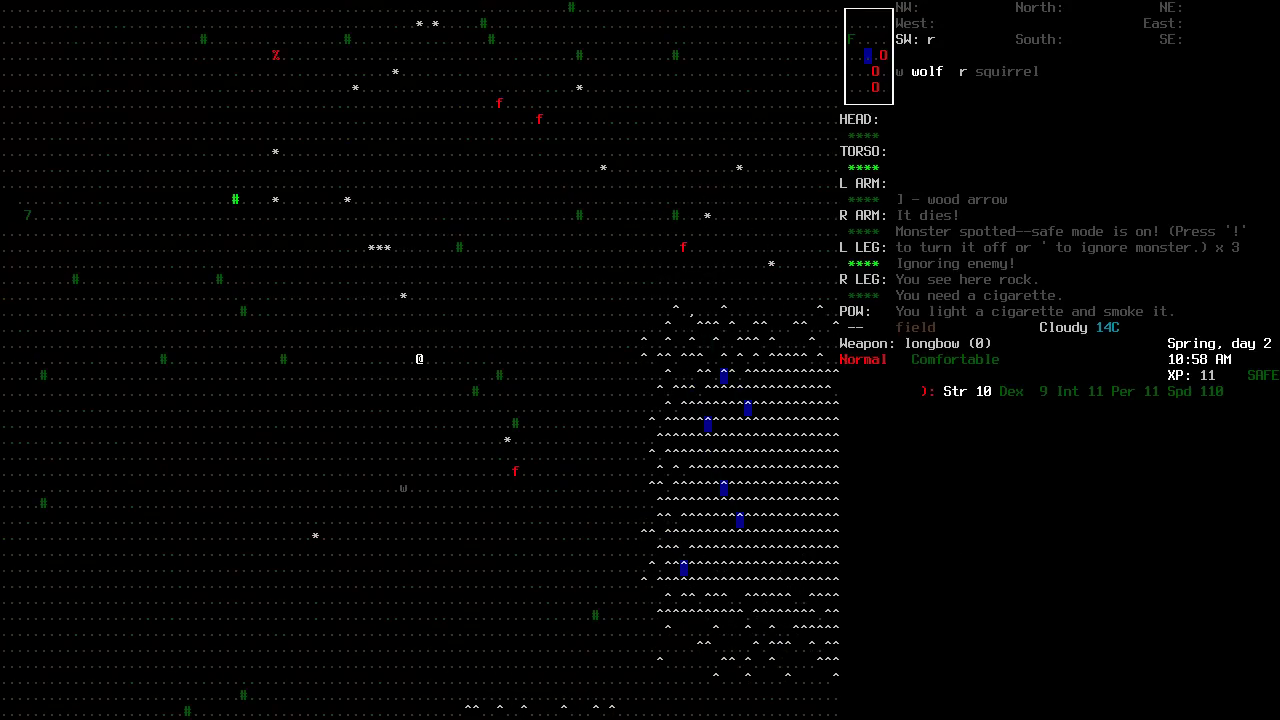
key("7")
key("7")
key("8")
key("8")
key("8")
key("8")
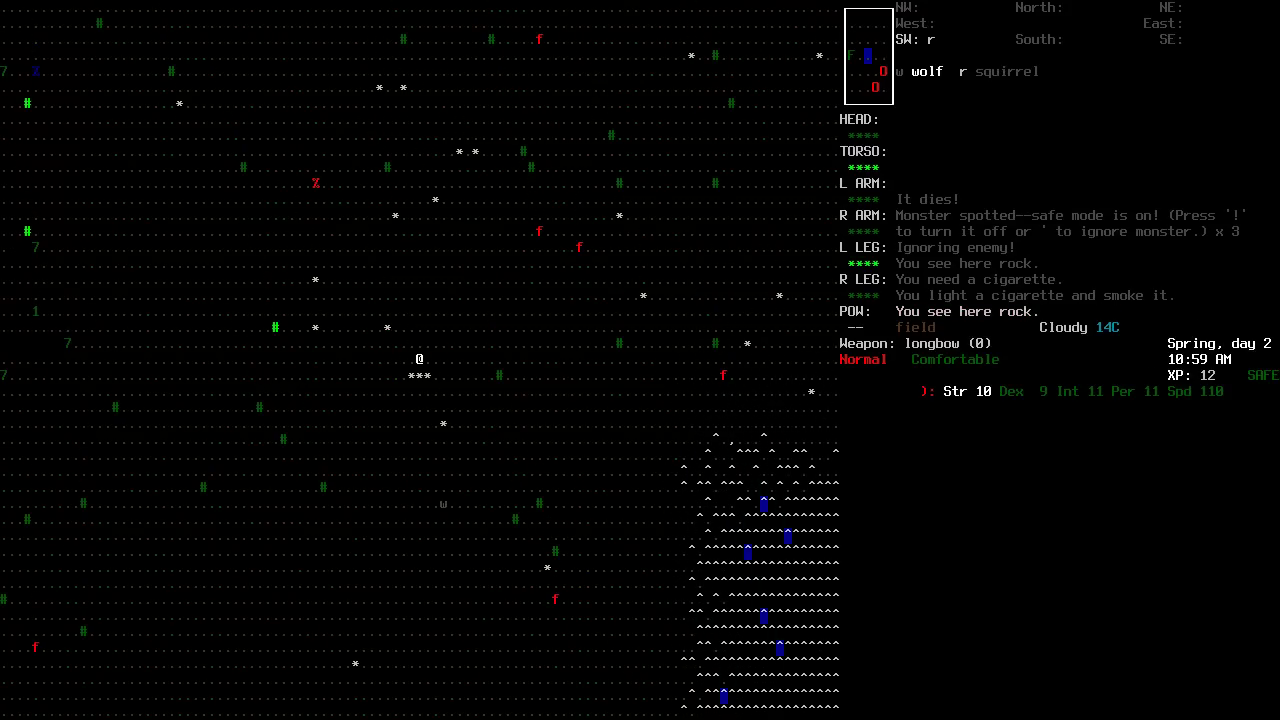
key("8")
key("8")
key("8")
key("8")
key("7")
key("7")
key("7")
key("7")
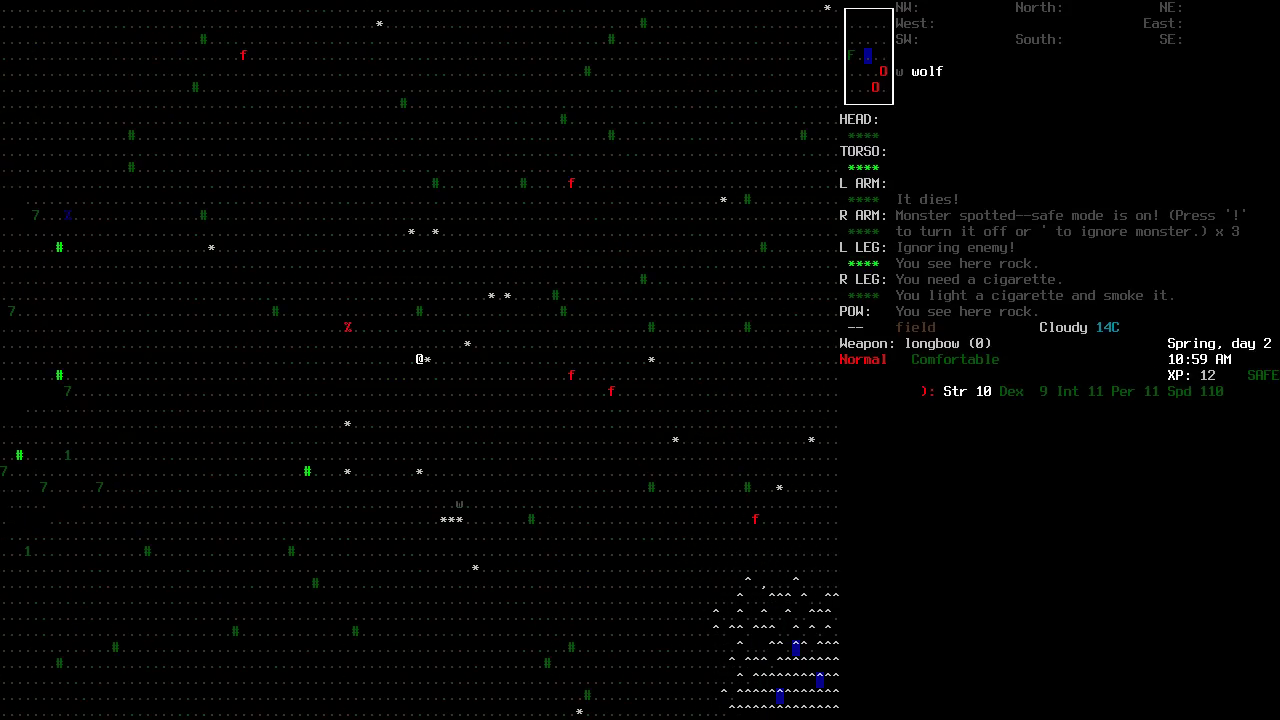
key("7")
key("7")
key("7")
key("7")
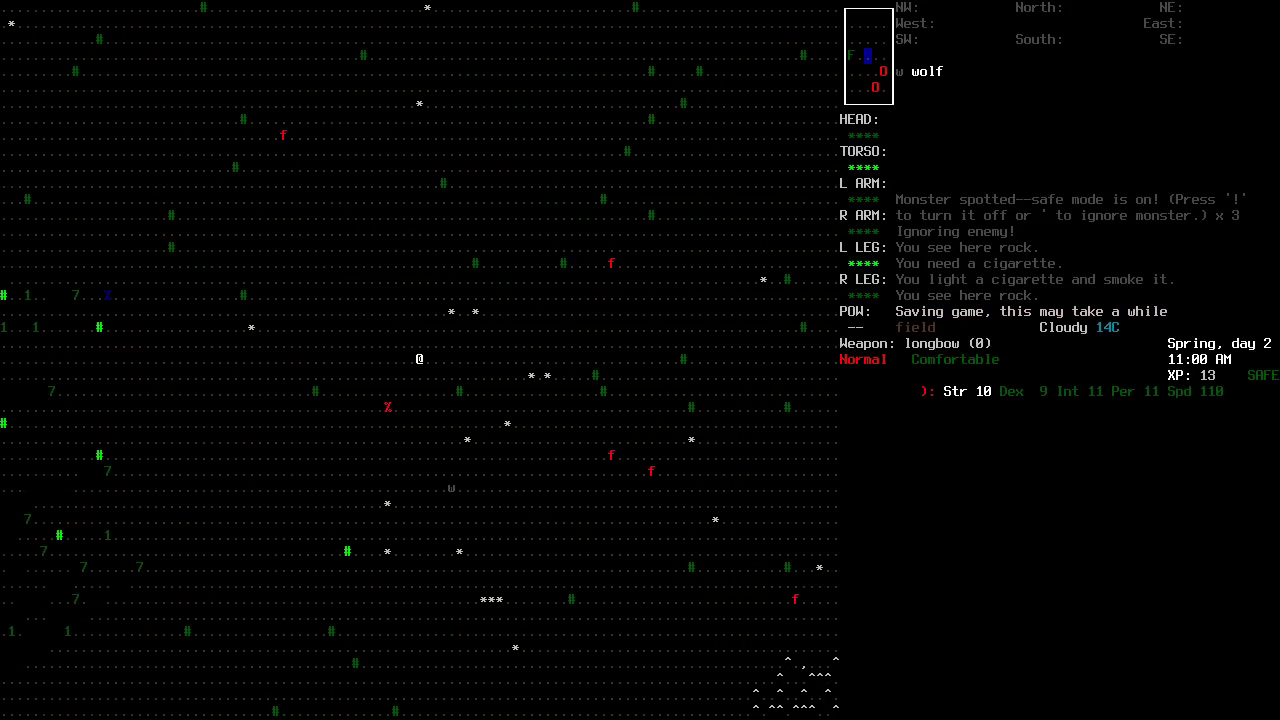
key("3")
key("3")
key("3")
key("3")
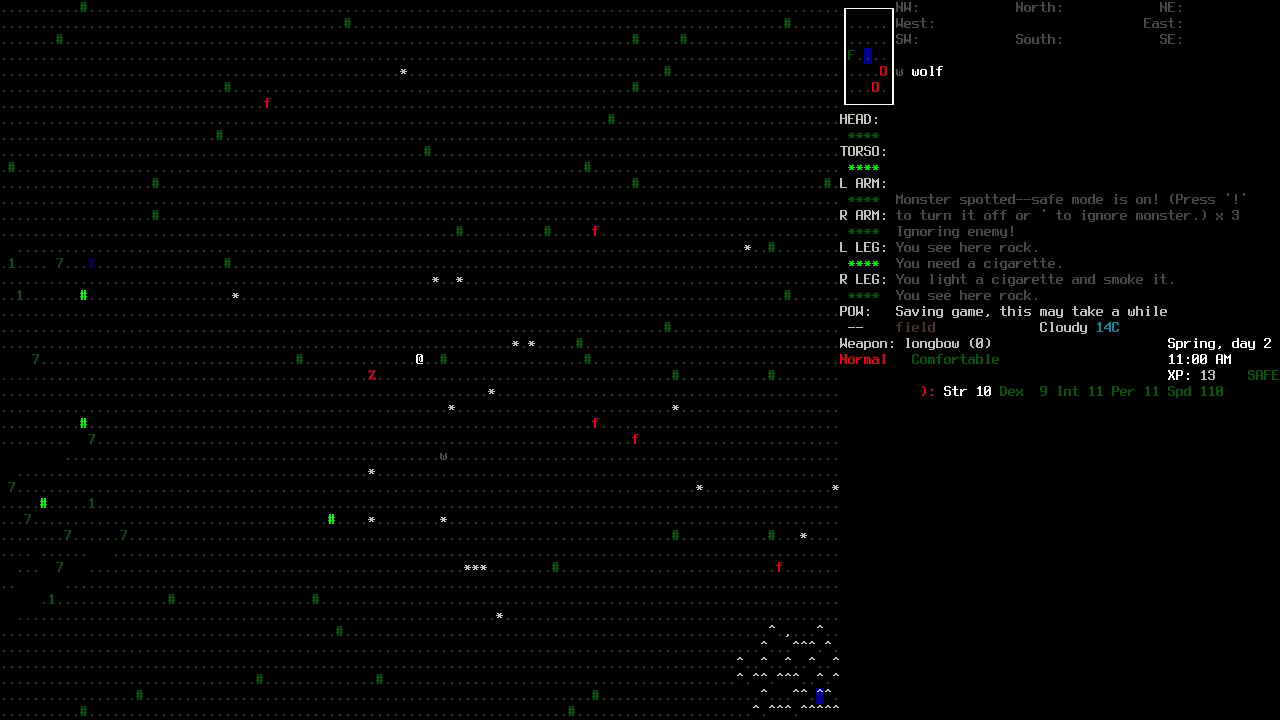
key("3")
key("3")
key("f")
key("f")
key("3")
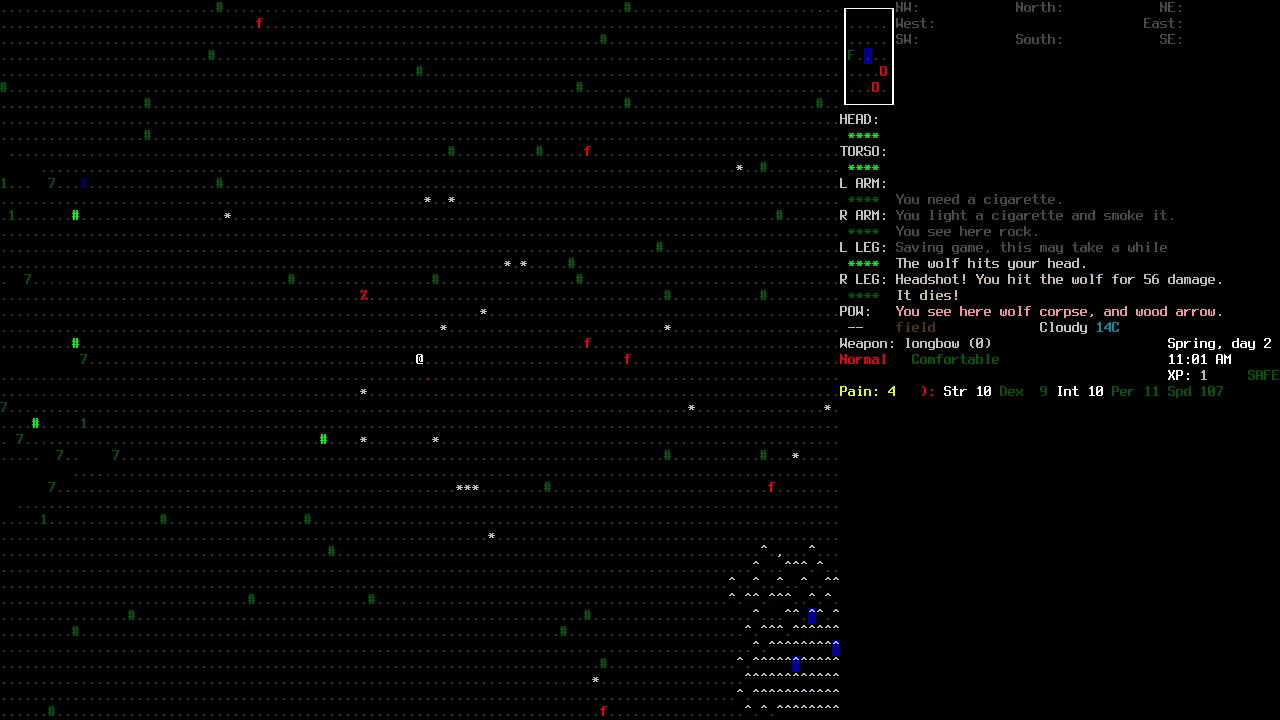
Butcher the wolf corpse for bones and leave the bones on the ground.
key("g")
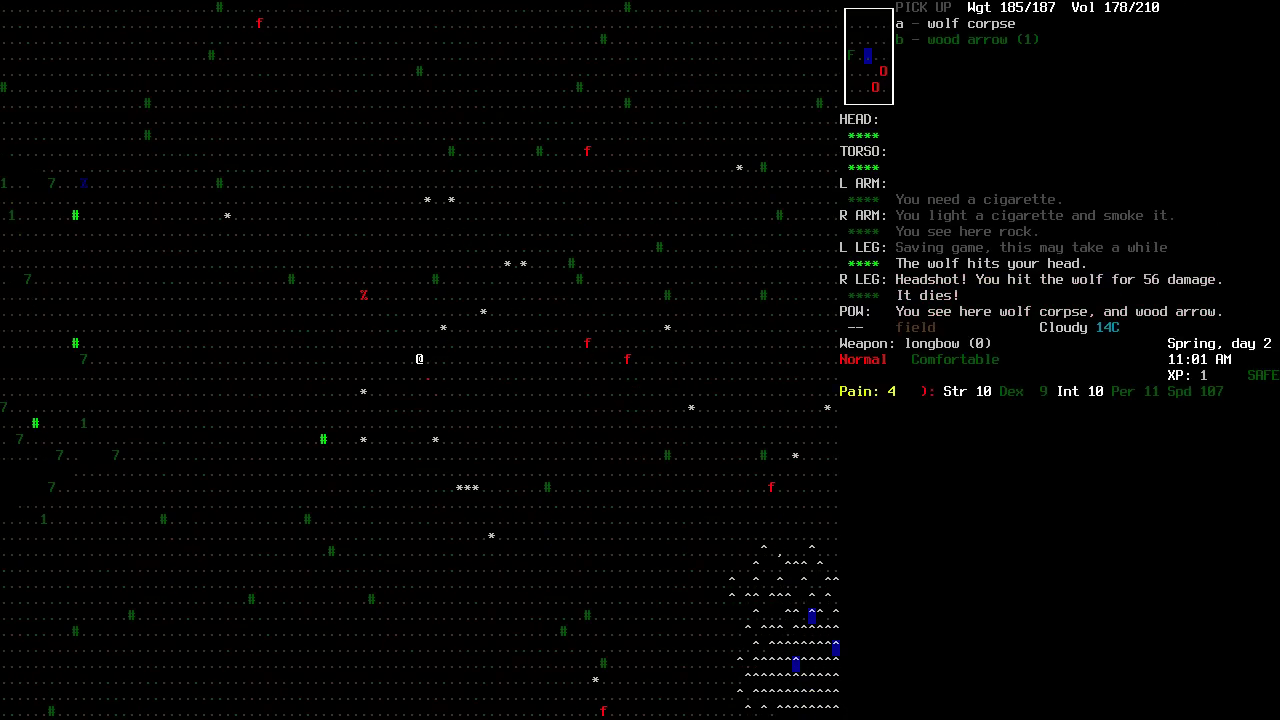
key("Escape")
key("B")
key("y")
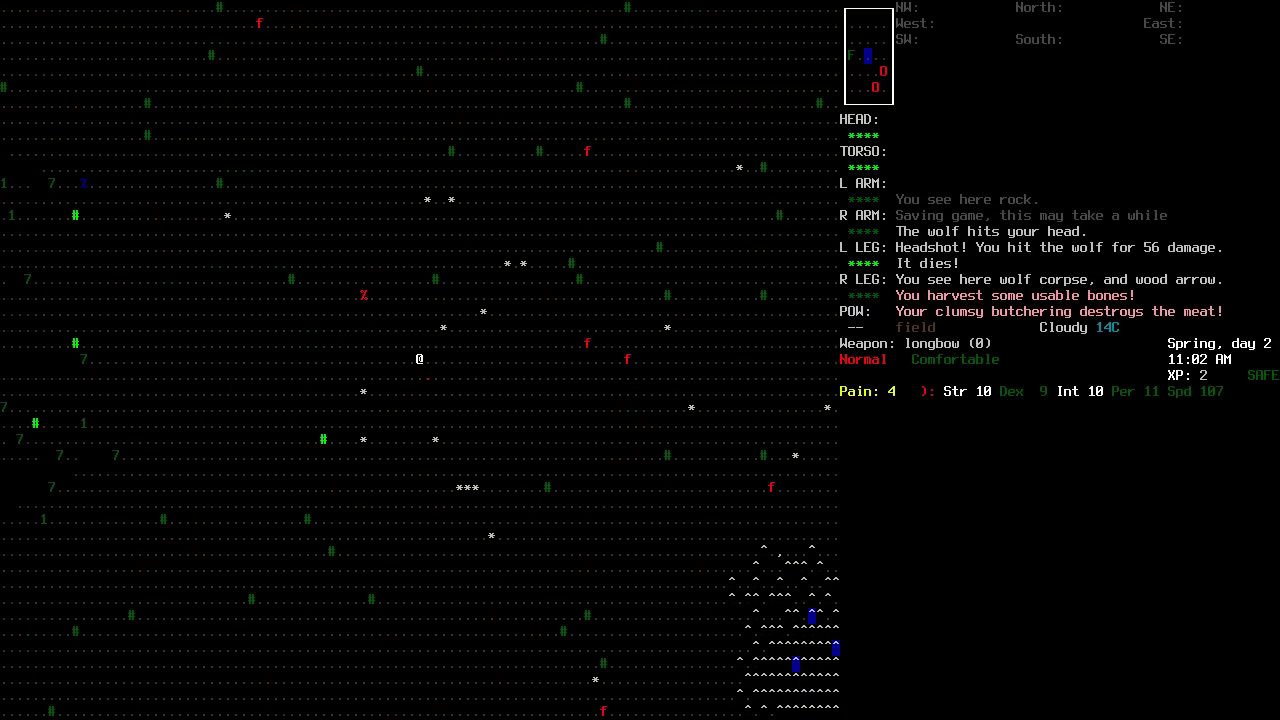
key("g")
key("Escape")
Walk north and northeast across the field, then bring up the overmap.
key("k")
key("k")
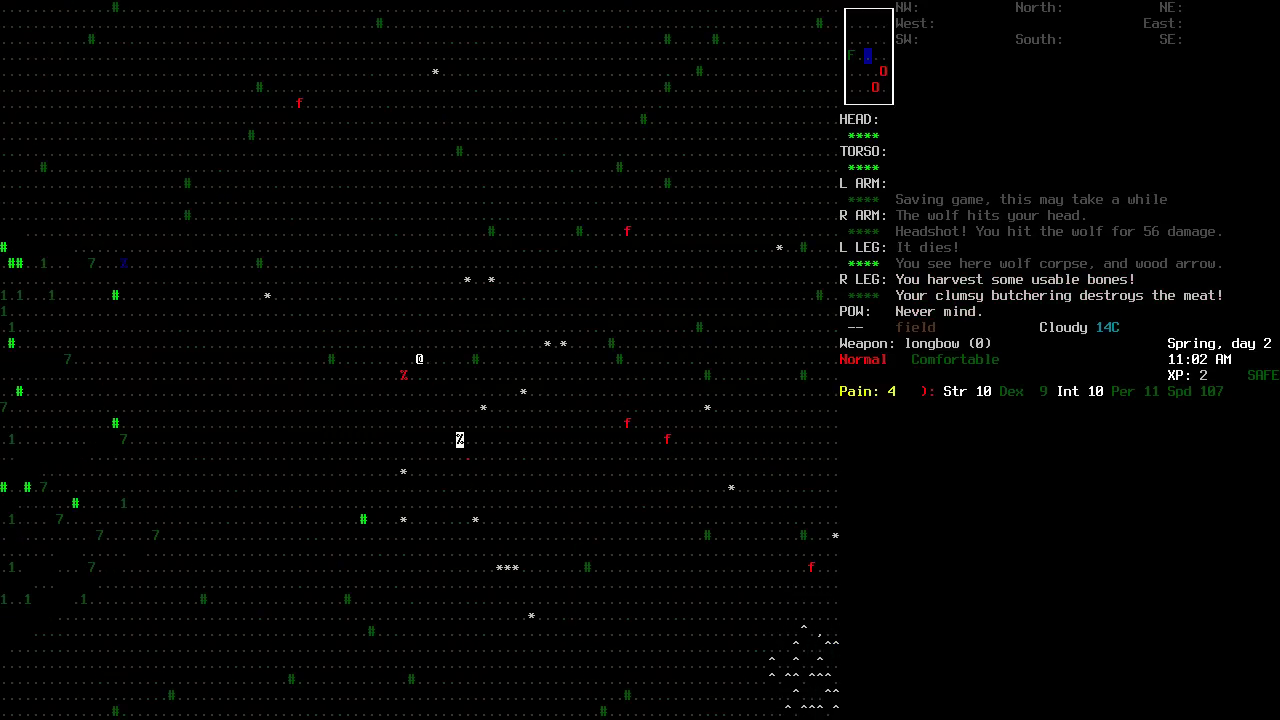
key("k")
key("k")
key("k")
key("k")
key("k")
key("k")
key("u")
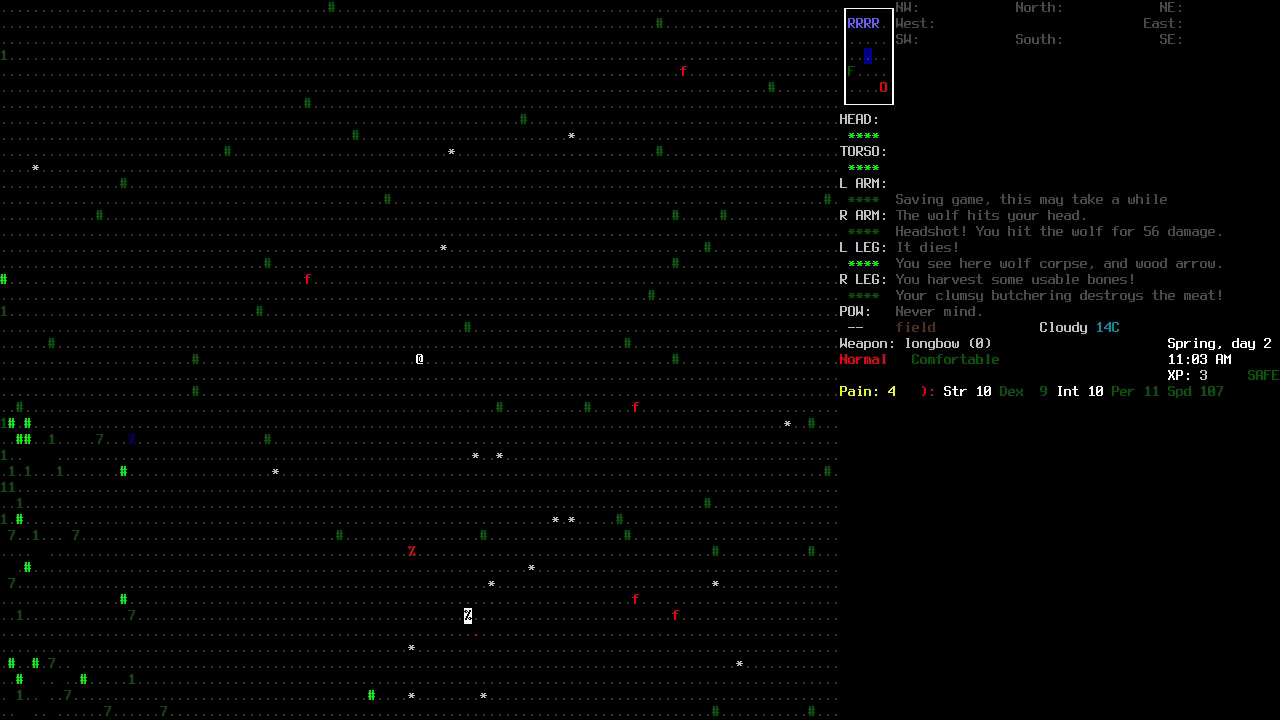
key("m")
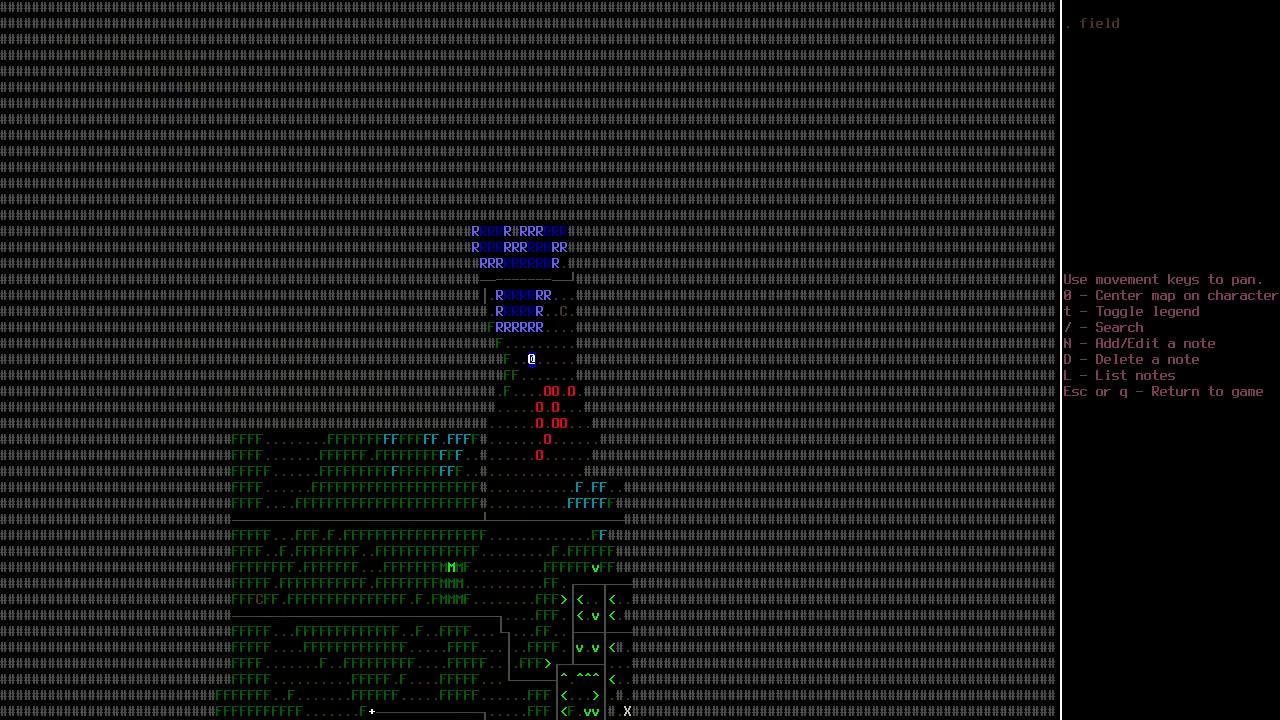
Pan the overmap over the northern river bank, then resume walking north.
key("y")
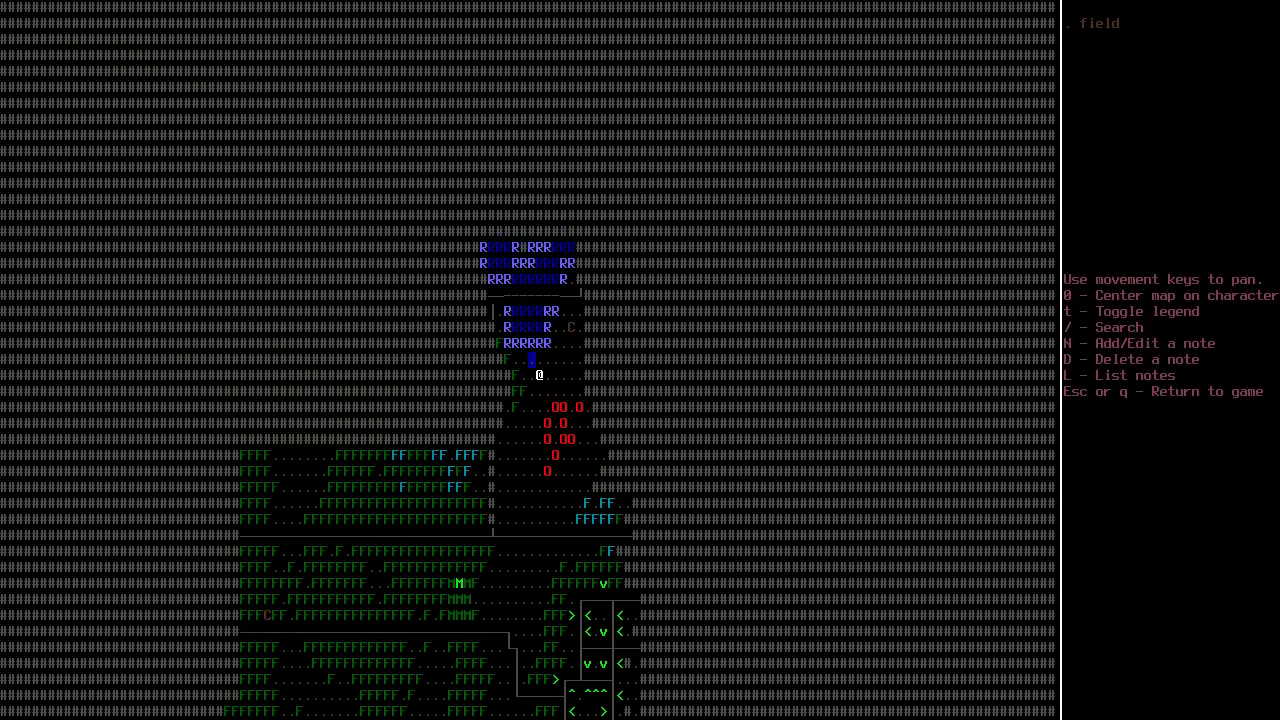
key("y")
key("y")
key("n")
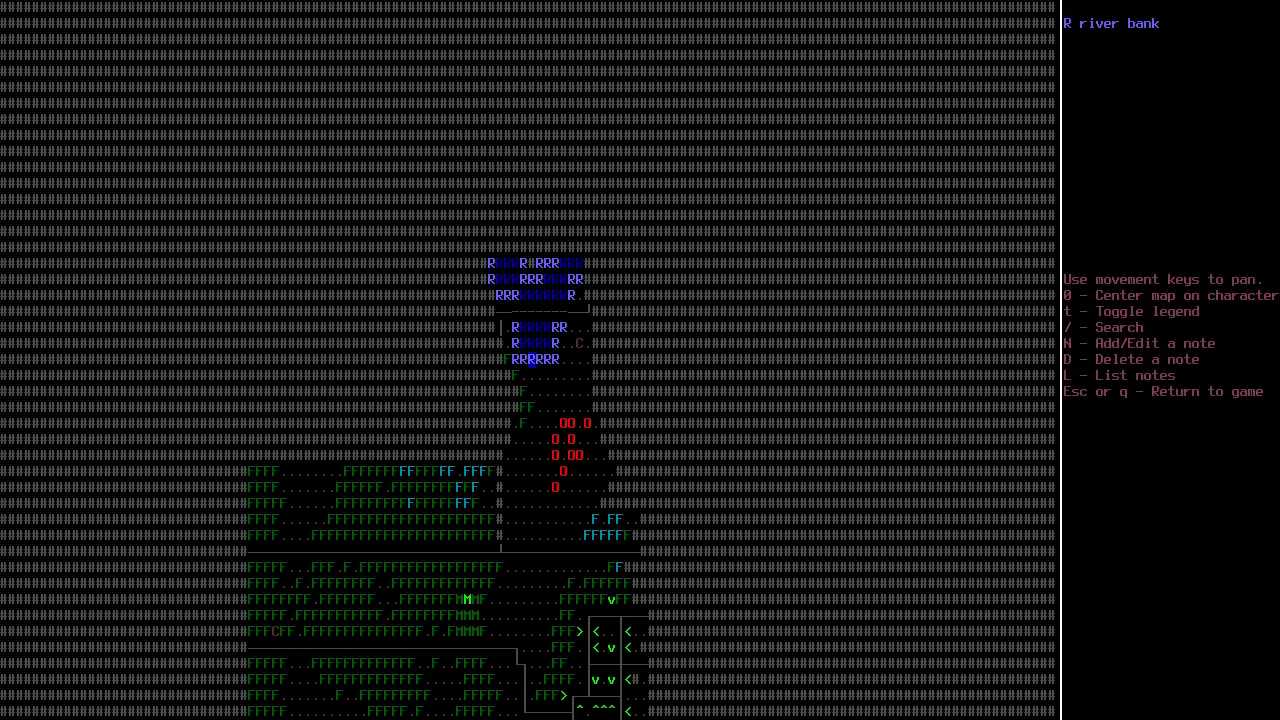
key("l")
key("l")
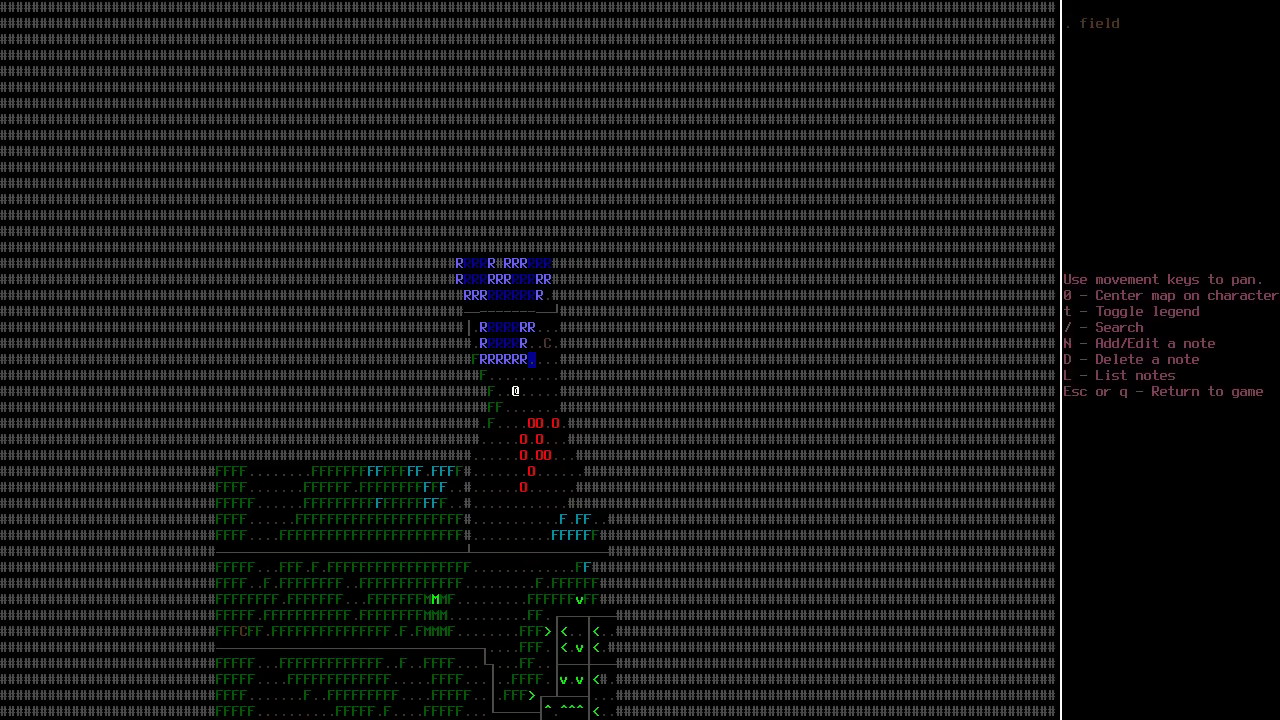
key("u")
key("u")
key("Escape")
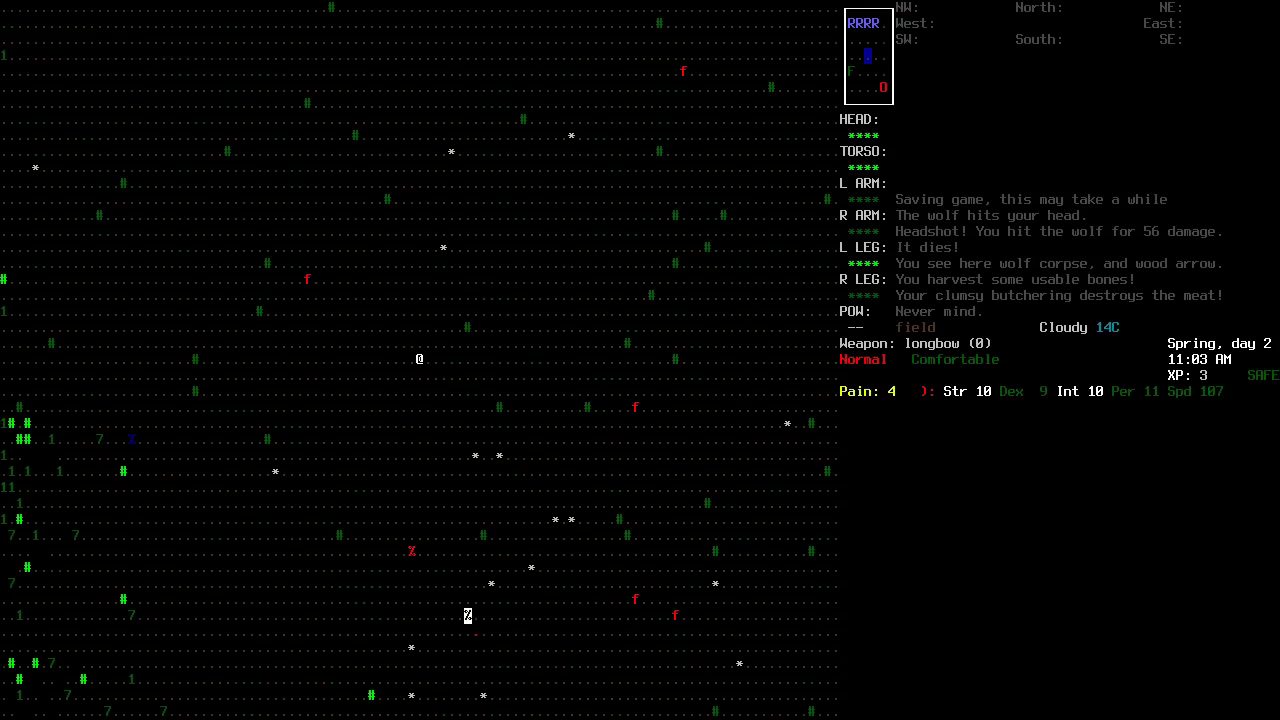
key("k")
Walk north toward the river, ignoring the spotted cougar.
key("k")
key("k")
key("k")
key("k")
key("k")
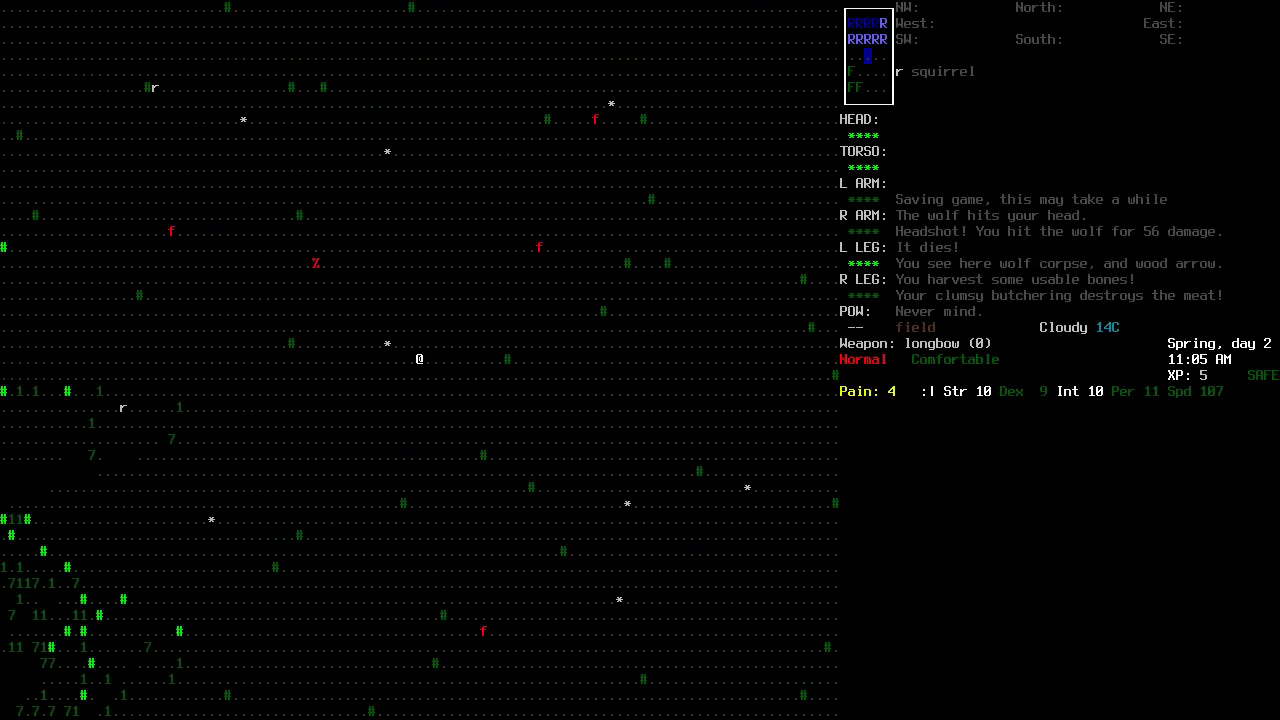
key("k")
key("k")
key("k")
key("y")
key("h")
key("k")
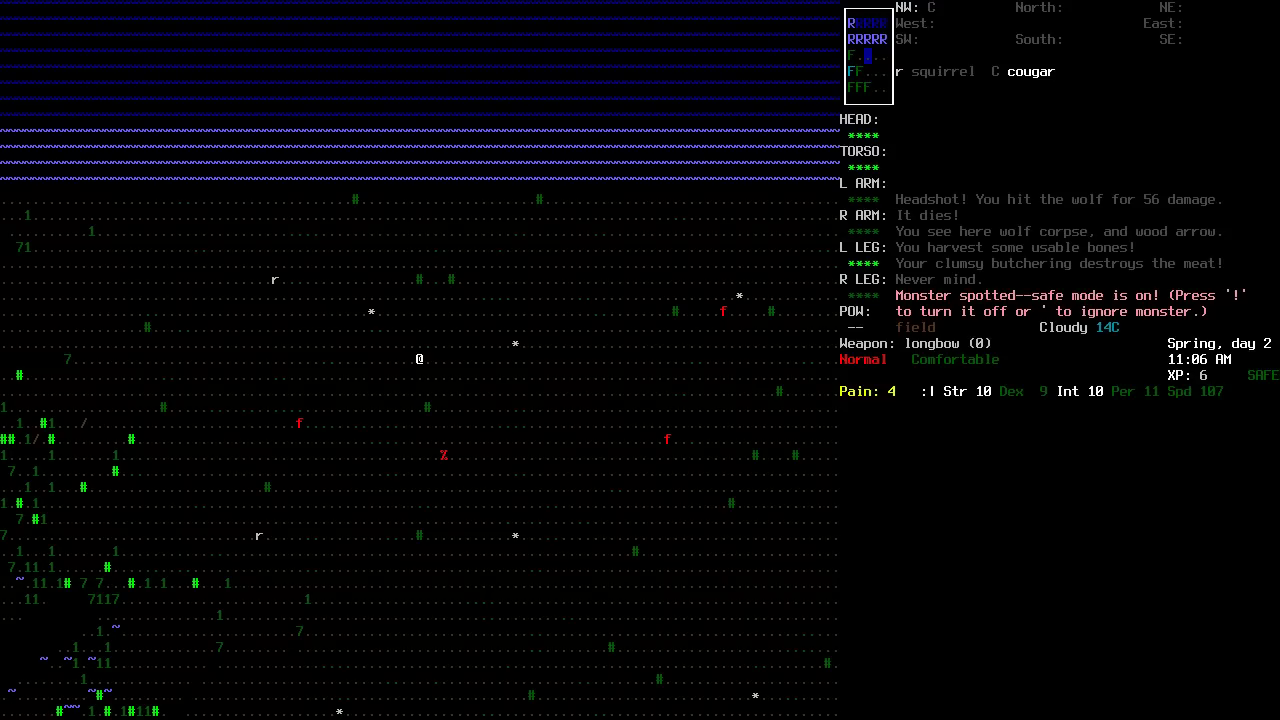
key("apostrophe")
key("y")
key("y")
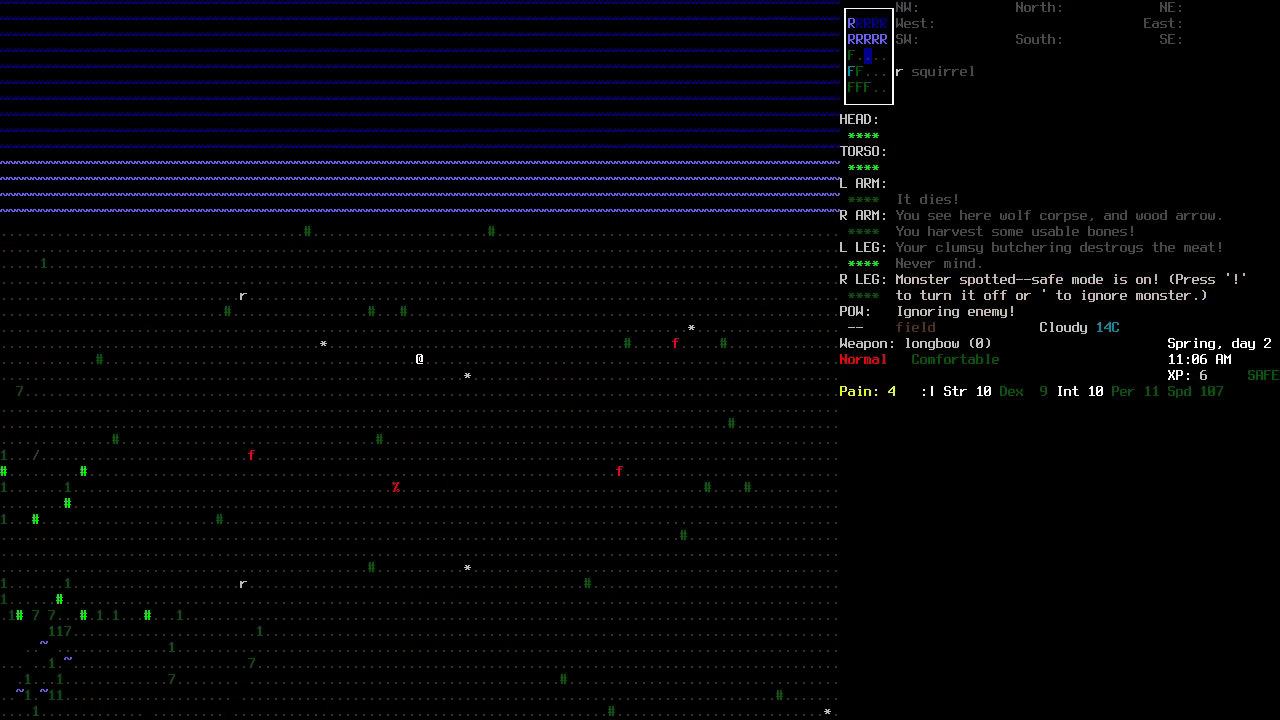
key("y")
Glance at the overmap, then follow the river bank eastward.
key("m")
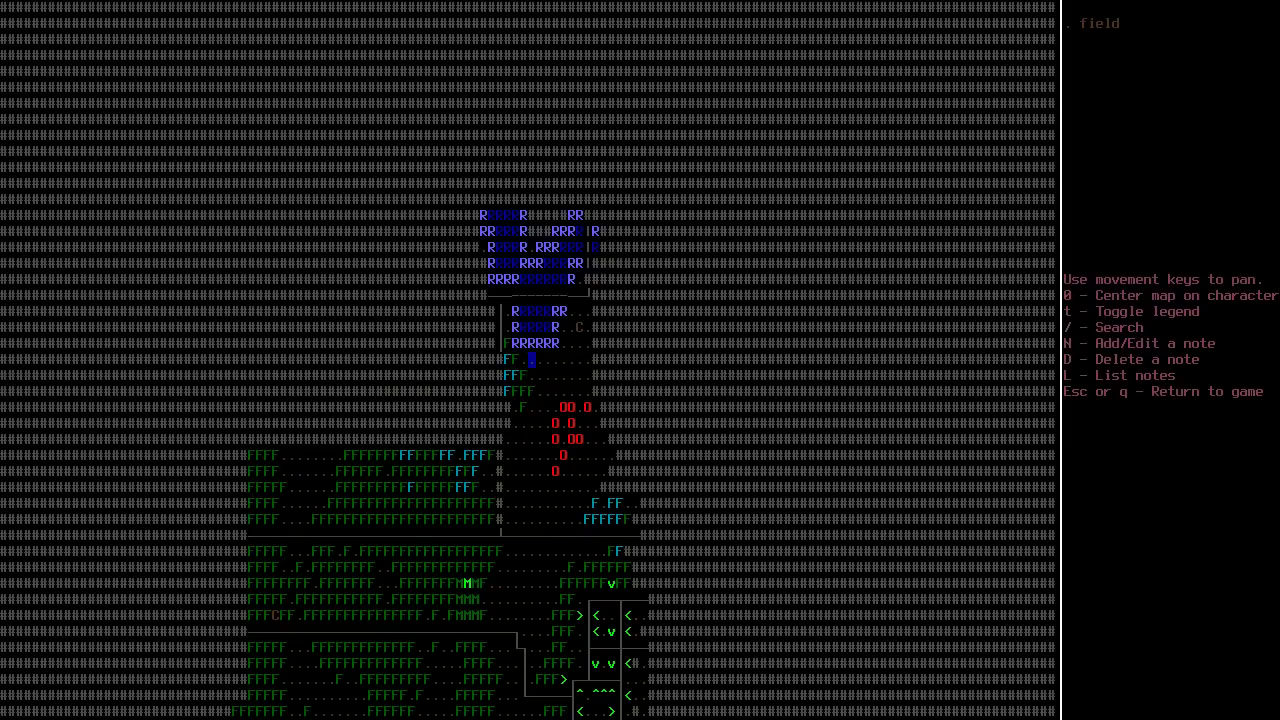
key("Escape")
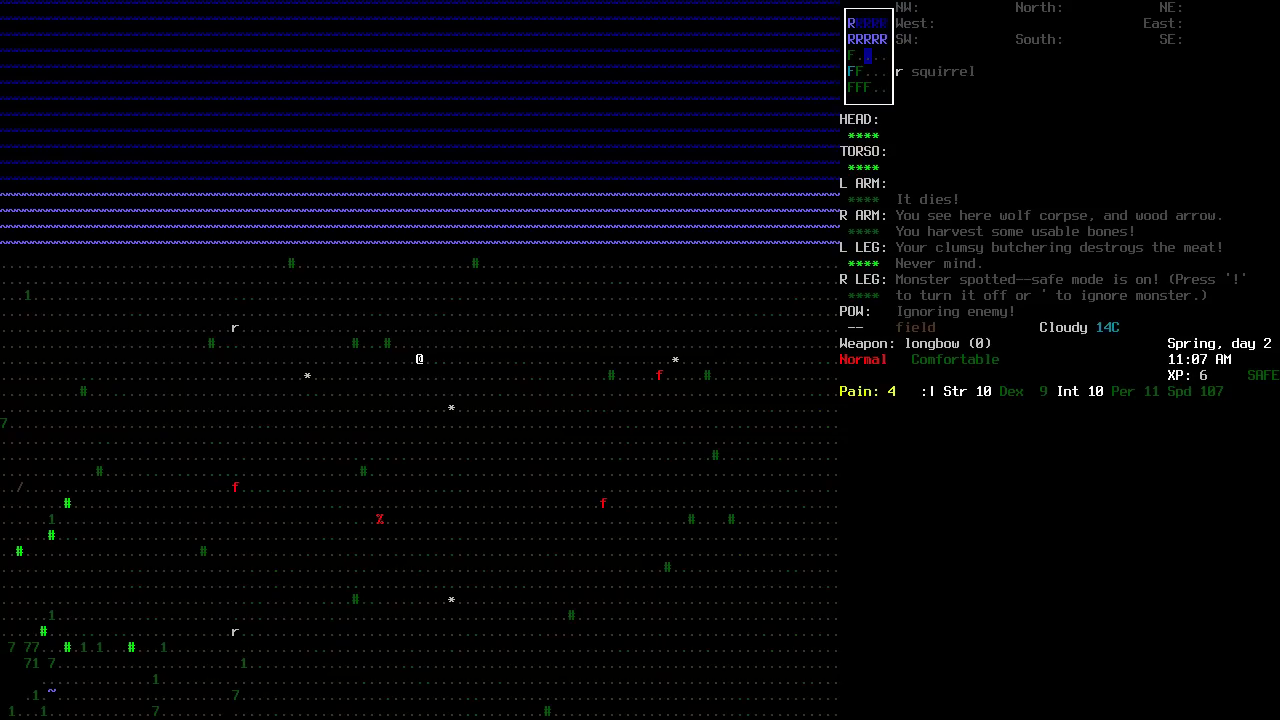
key("l")
key("l")
key("l")
key("u")
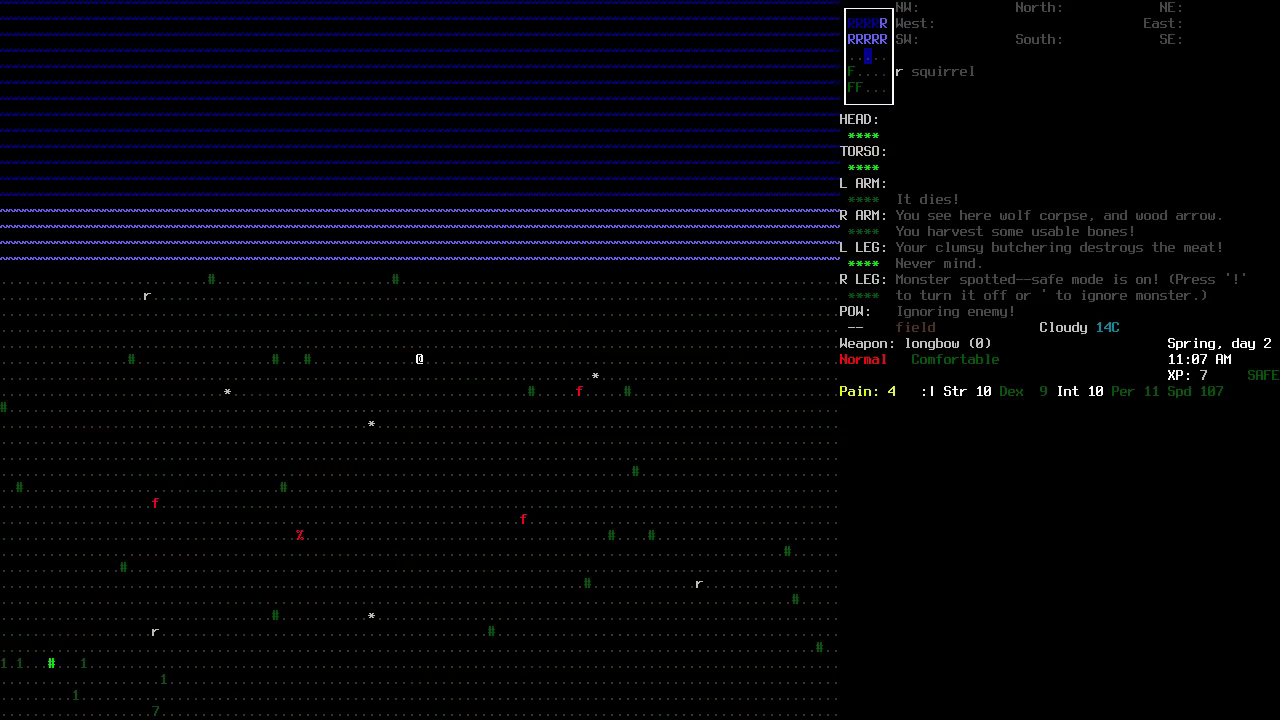
key("k")
key("k")
key("k")
key("l")
key("l")
key("l")
key("l")
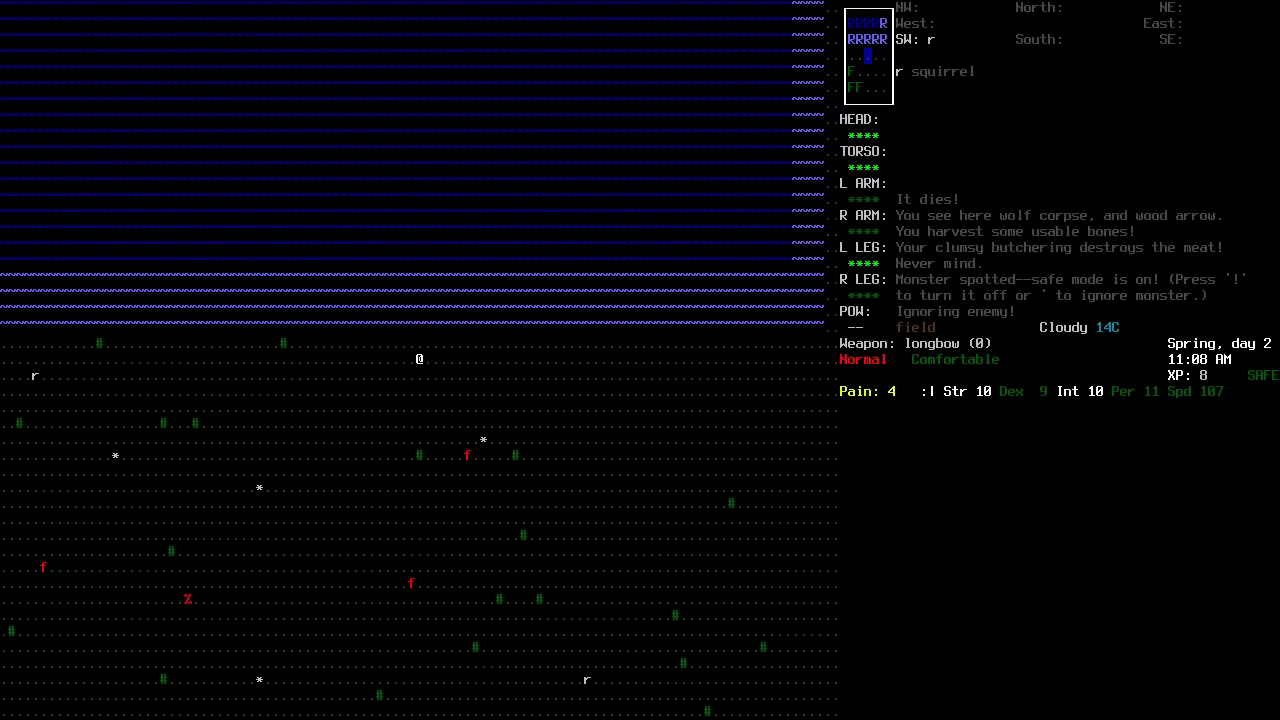
key("l")
key("l")
key("l")
key("l")
key("l")
key("l")
key("l")
key("l")
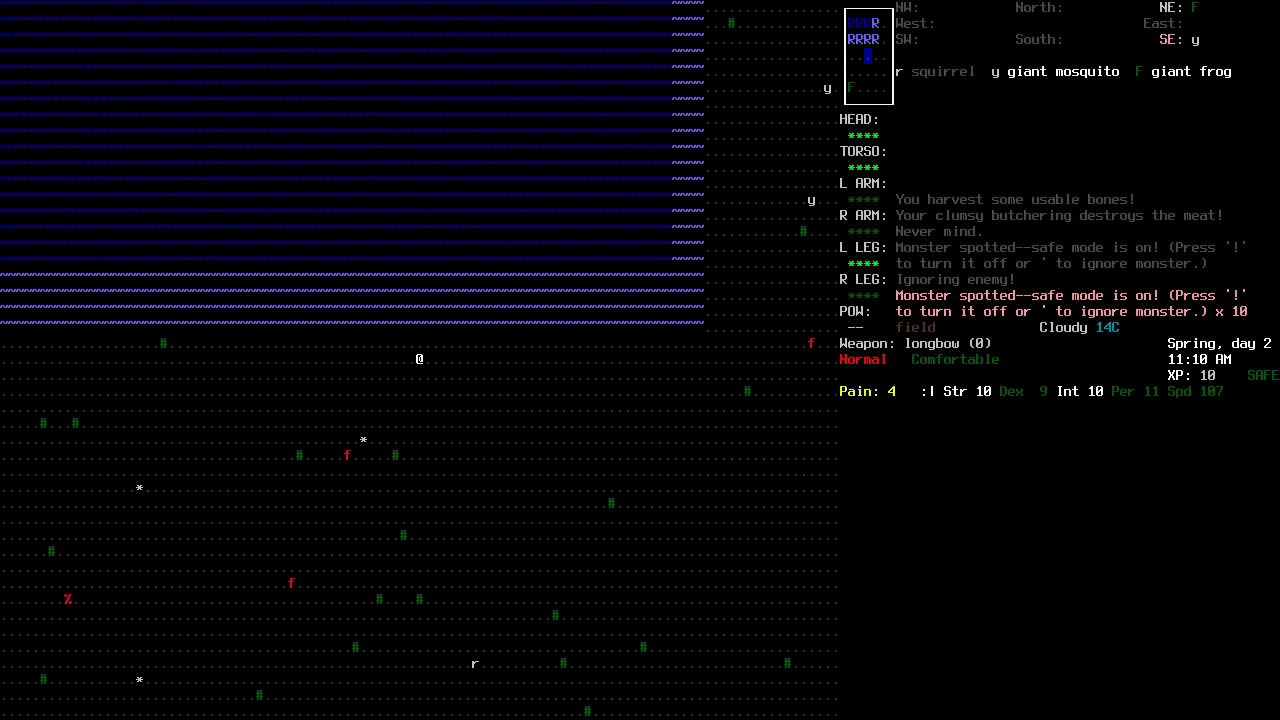
Look over the dirt and grass to the southeast and north.
key("x")
key("n")
key("n")
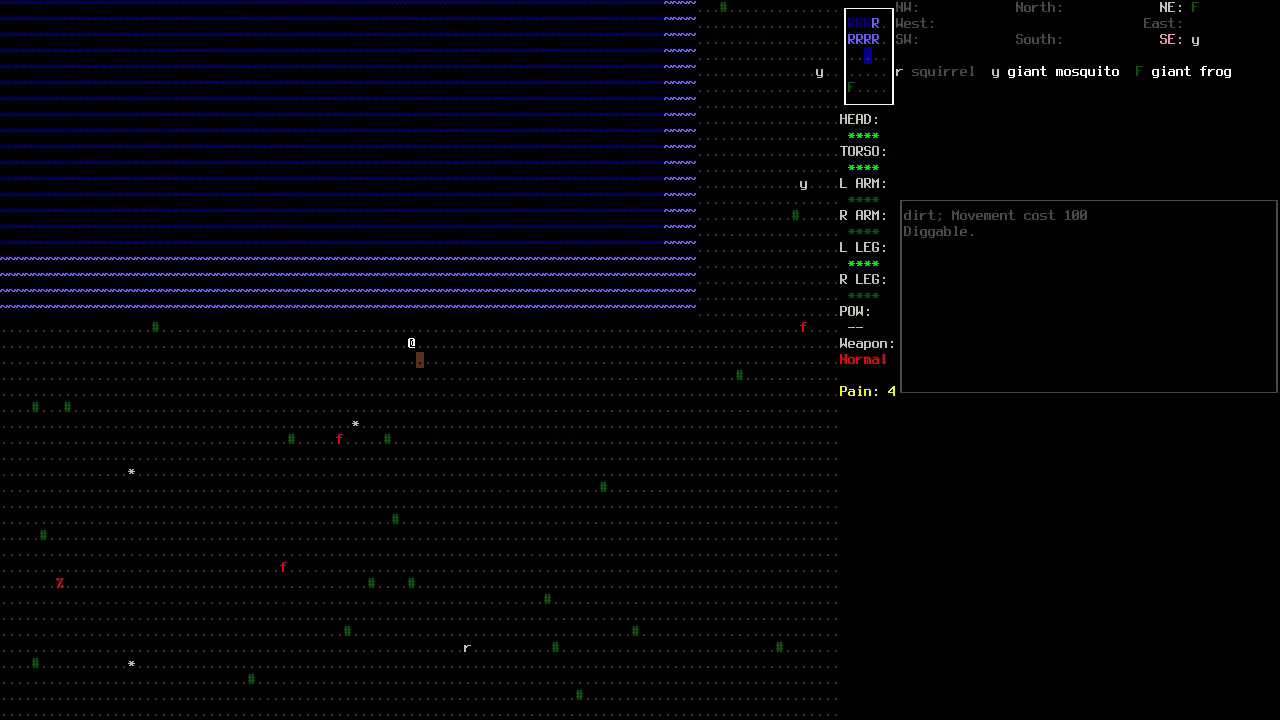
key("n")
key("n")
key("n")
key("n")
key("n")
key("n")
key("n")
key("n")
key("n")
key("n")
key("n")
key("n")
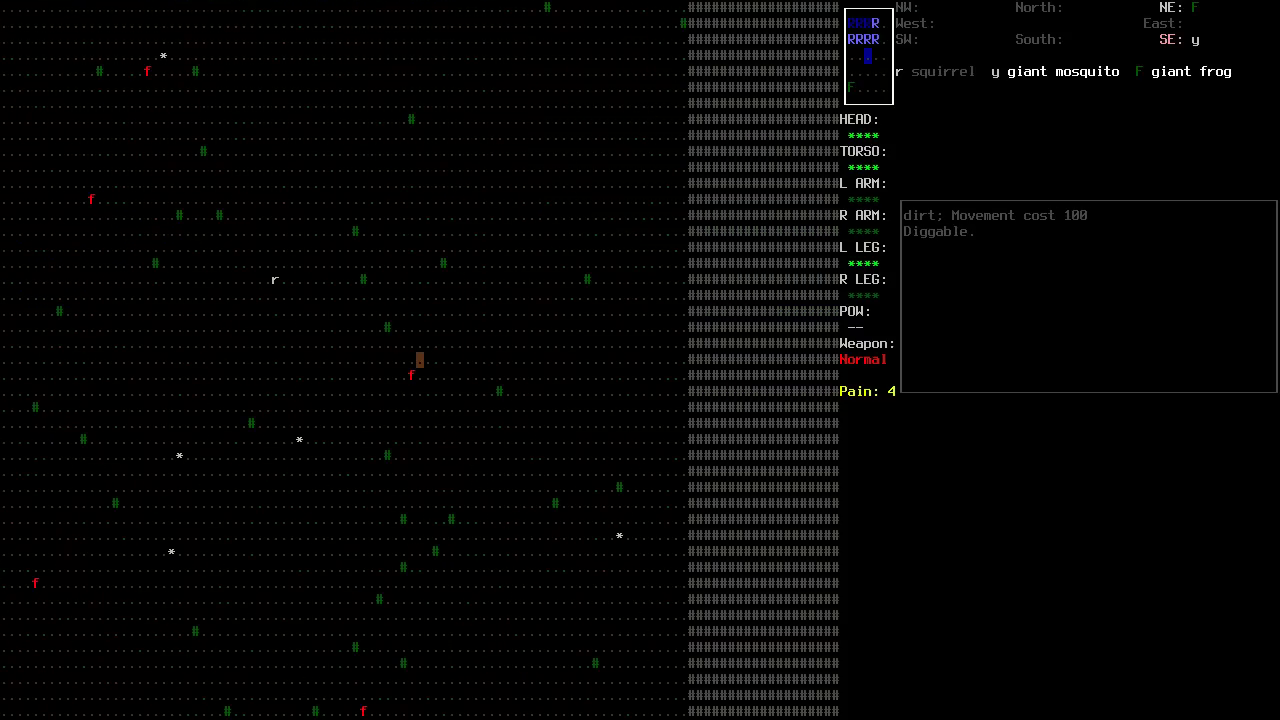
key("n")
key("n")
key("n")
key("n")
key("n")
key("n")
key("n")
key("n")
key("n")
key("n")
key("n")
key("n")
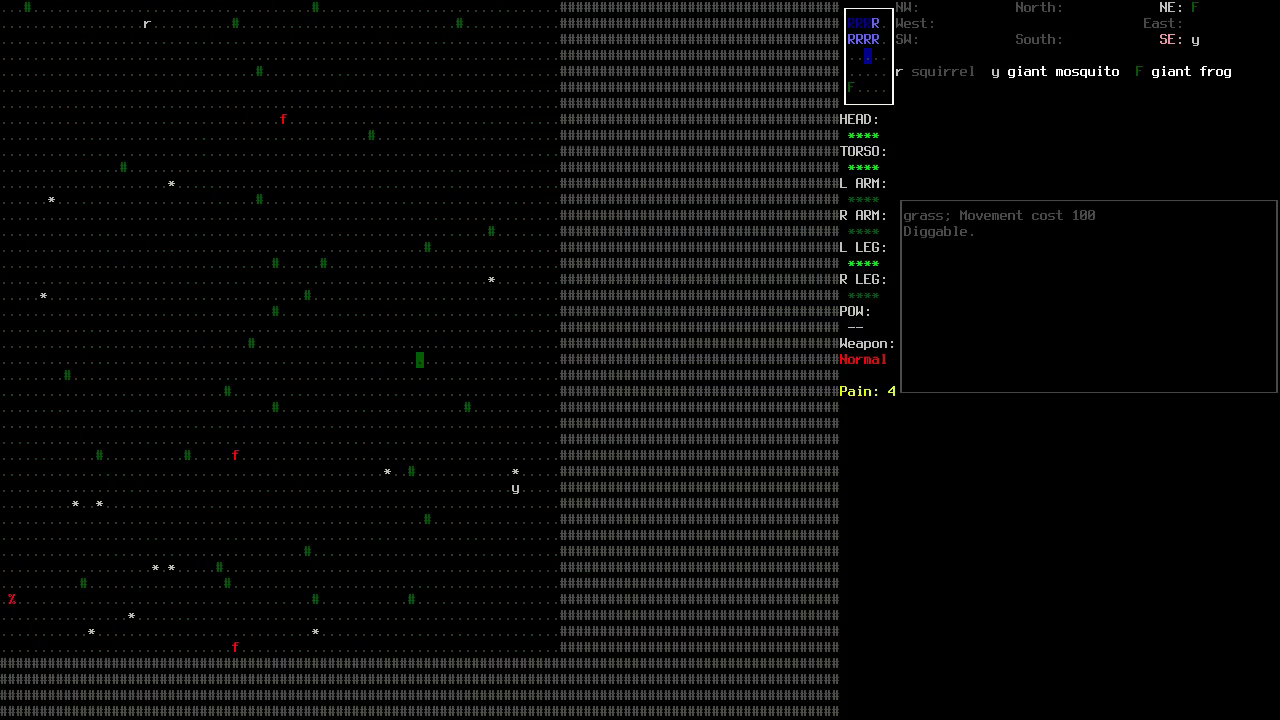
key("k")
key("k")
key("k")
key("k")
key("k")
key("k")
key("k")
key("k")
key("k")
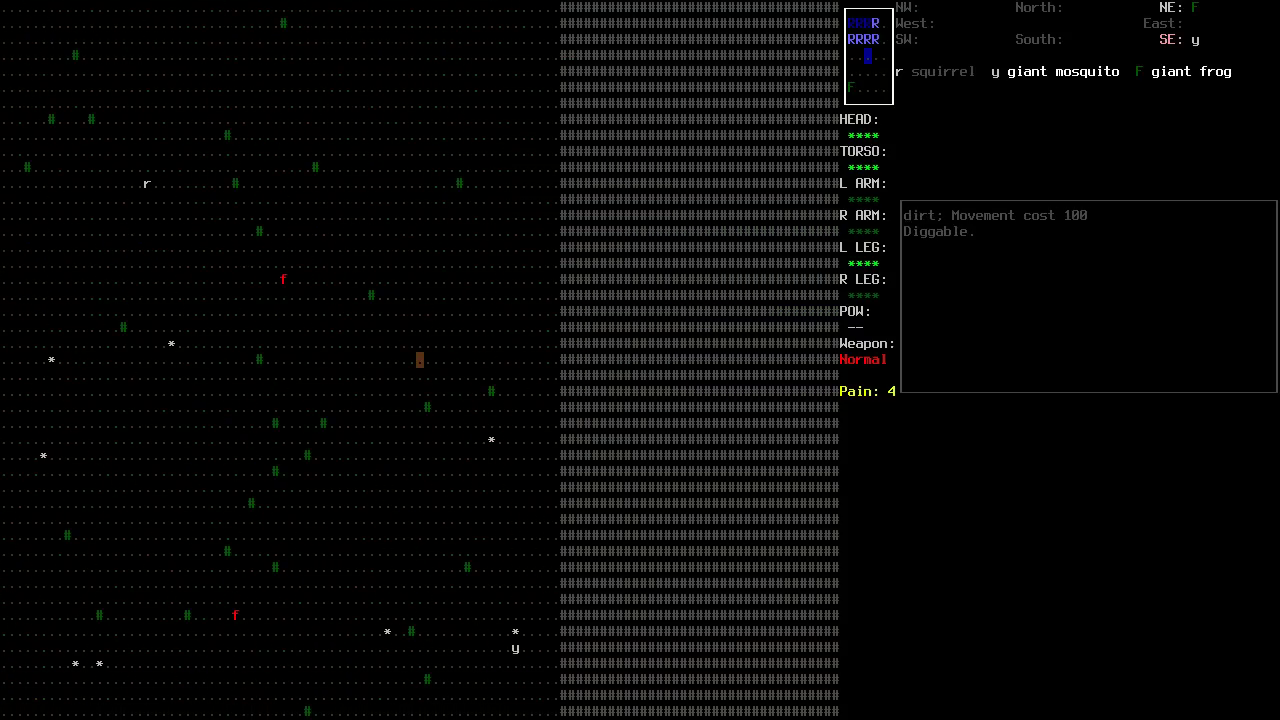
key("k")
key("k")
key("k")
key("k")
key("k")
key("k")
key("k")
key("k")
key("k")
key("k")
key("k")
key("k")
key("Escape")
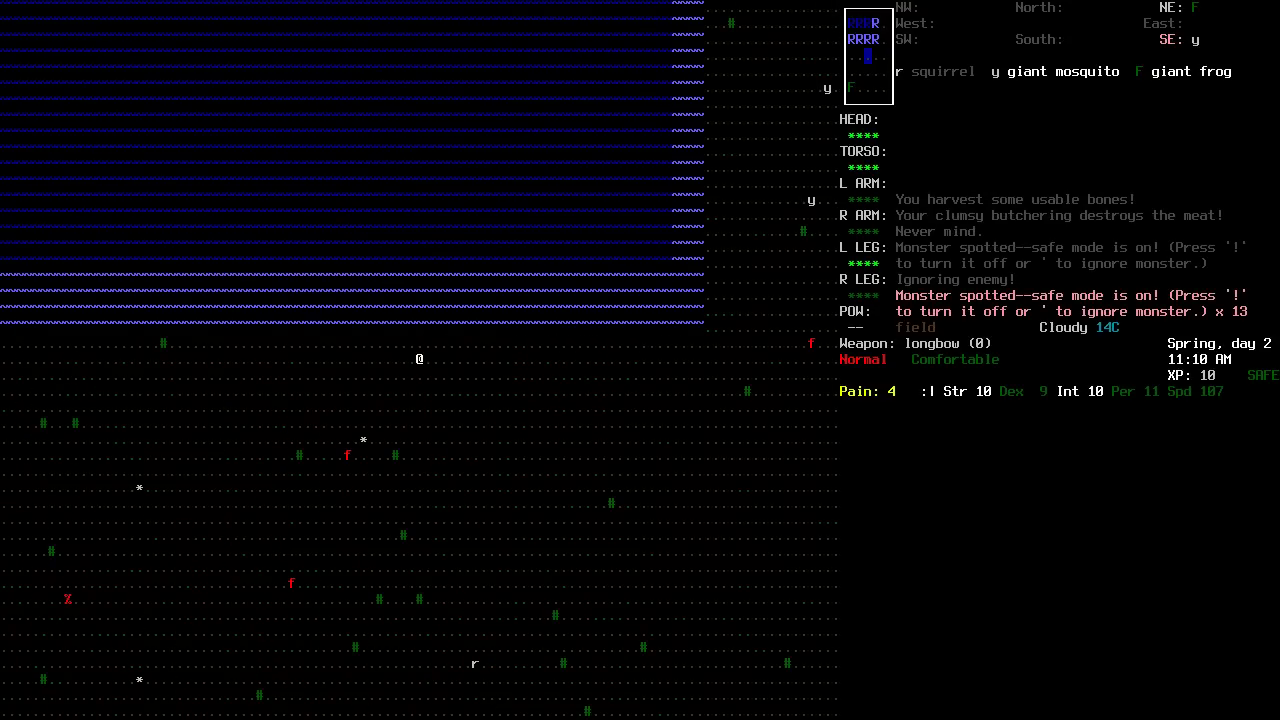
Ignore the nearby monsters and walk three tiles southwest from the river.
key("apostrophe")
key("b")
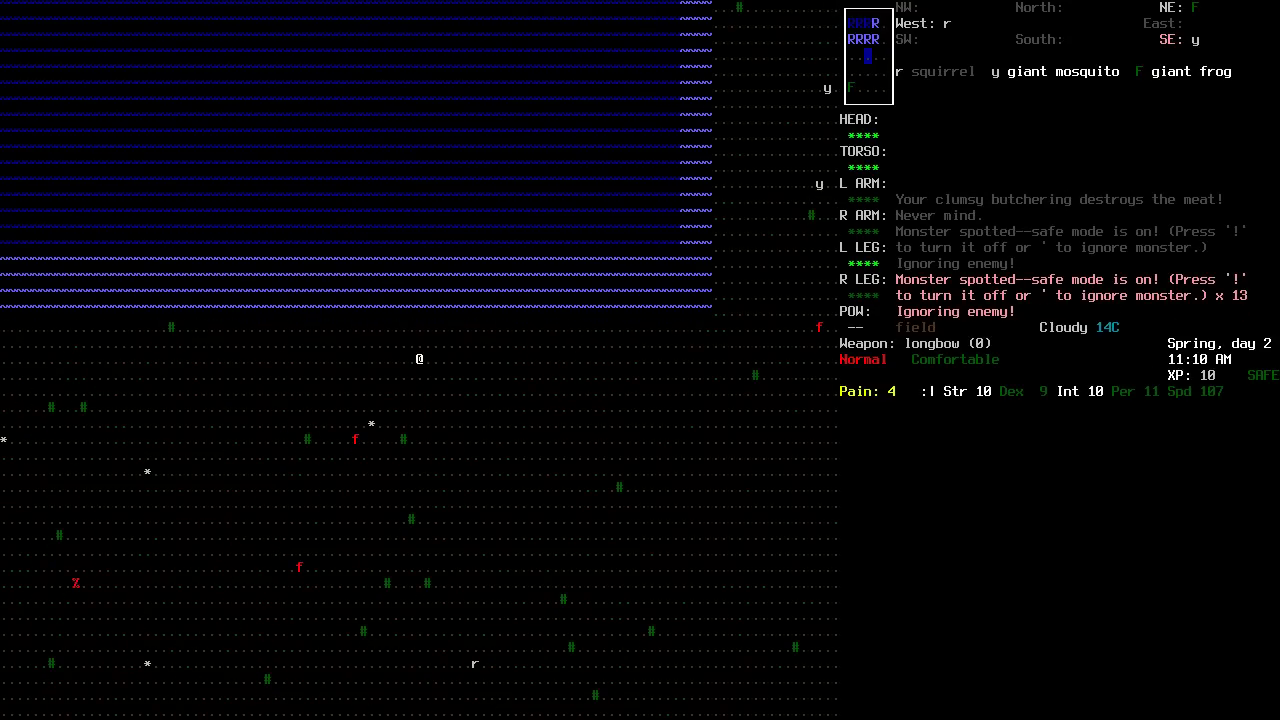
key("b")
key("b")
key("b")
key("b")
key("b")
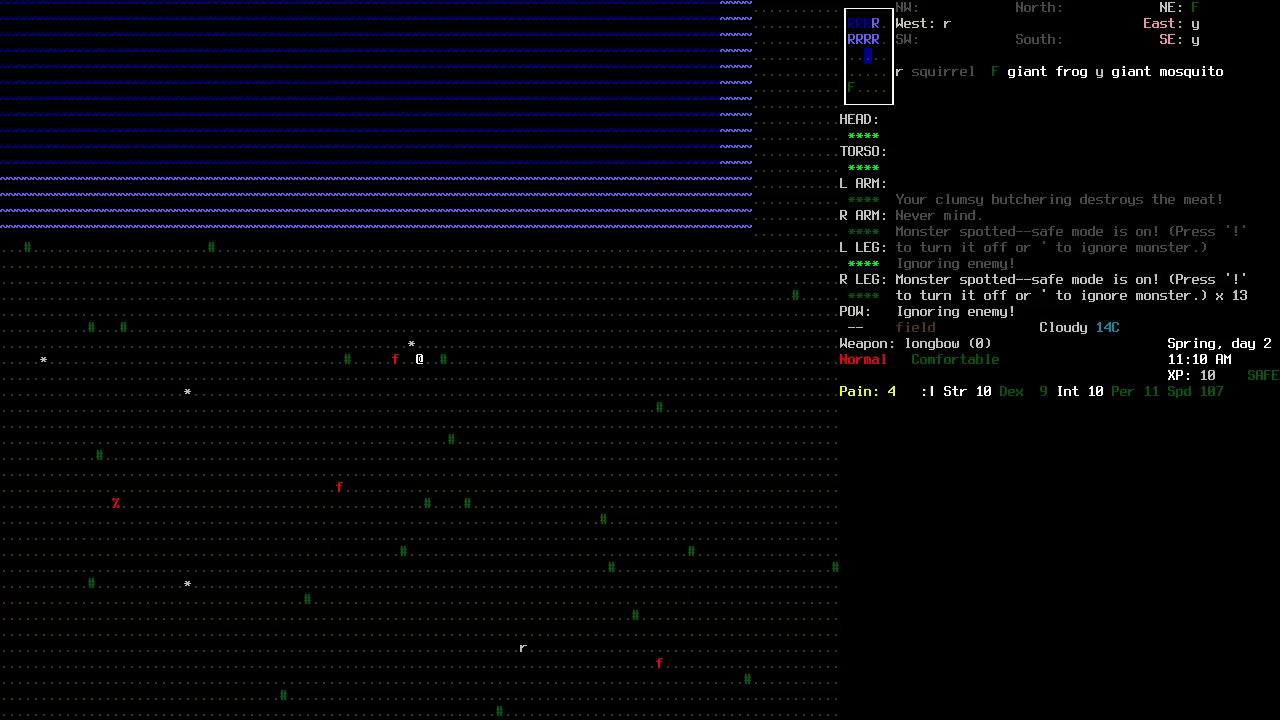
key("b")
key("b")
key("b")
key("b")
key("b")
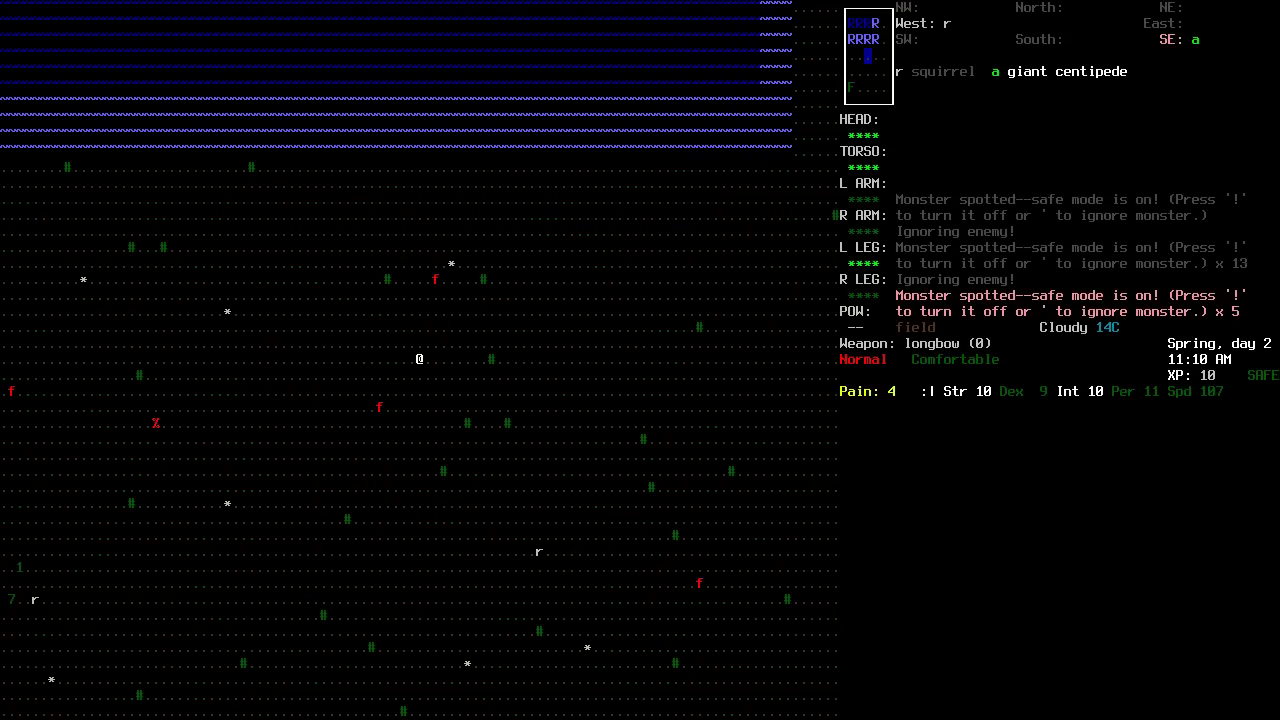
Ignore the giant centipede and head southwest, then south, away from the river.
key("apostrophe")
key("b")
key("b")
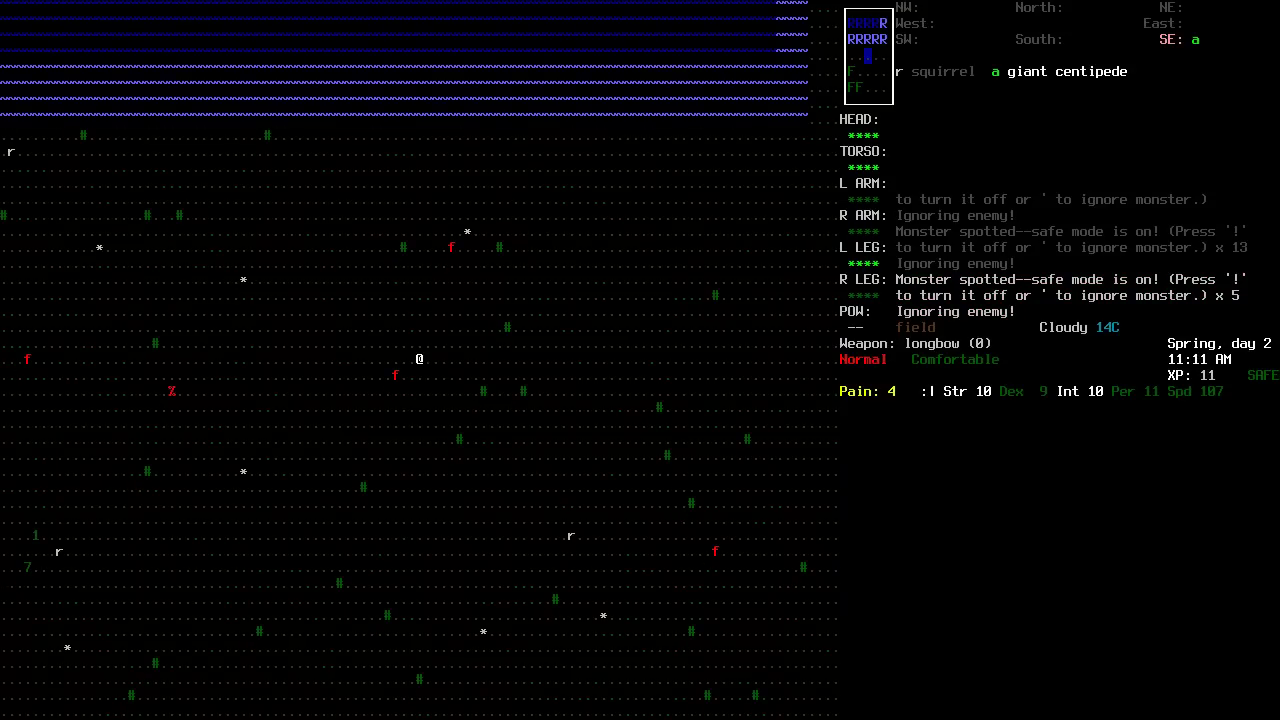
key("b")
key("b")
key("b")
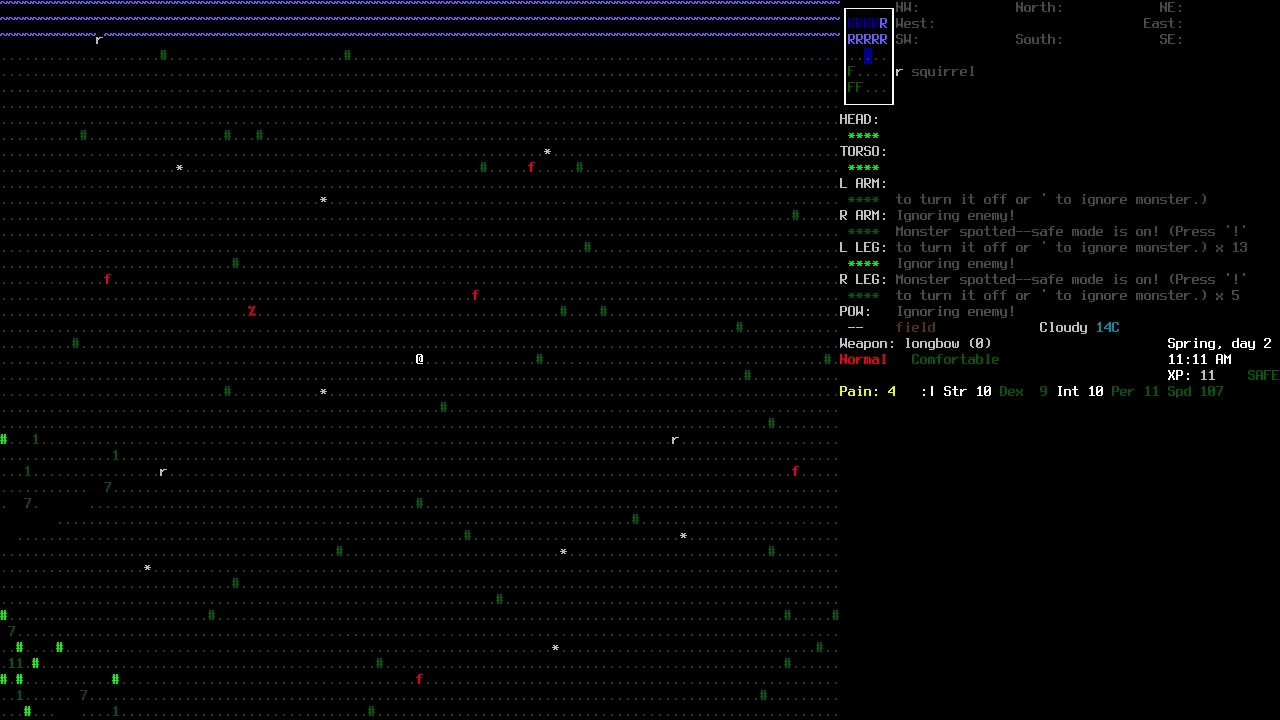
key("b")
key("b")
key("b")
key("b")
key("b")
key("b")
key("b")
key("b")
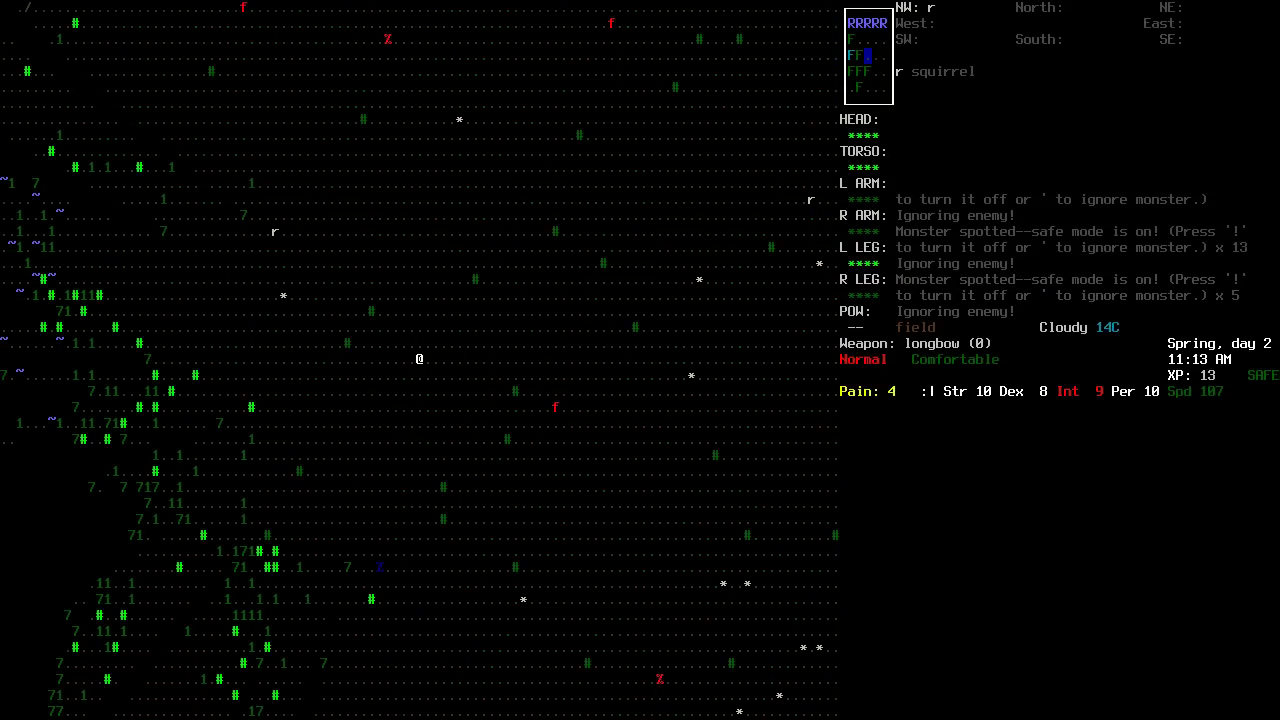
key("b")
key("b")
key("b")
key("b")
key("b")
key("j")
key("j")
key("j")
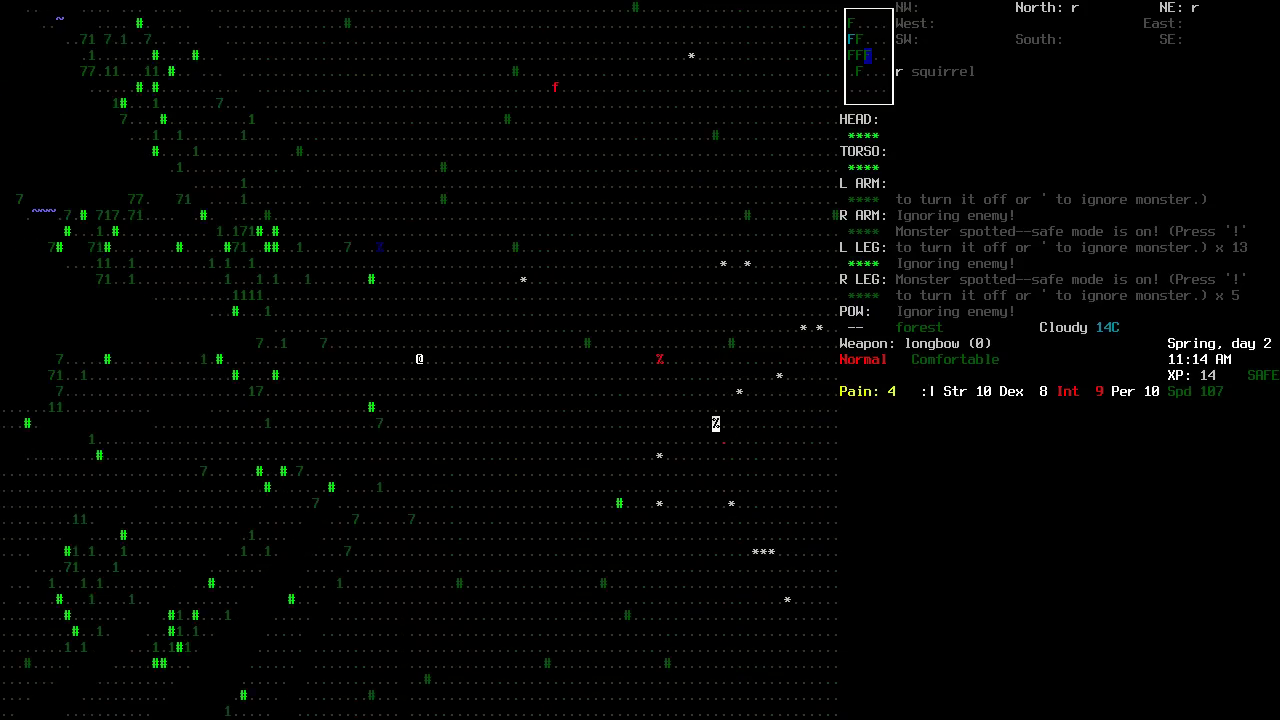
key("j")
key("j")
key("j")
key("j")
key("j")
key("j")
key("j")
key("j")
key("j")
key("j")
key("j")
key("j")
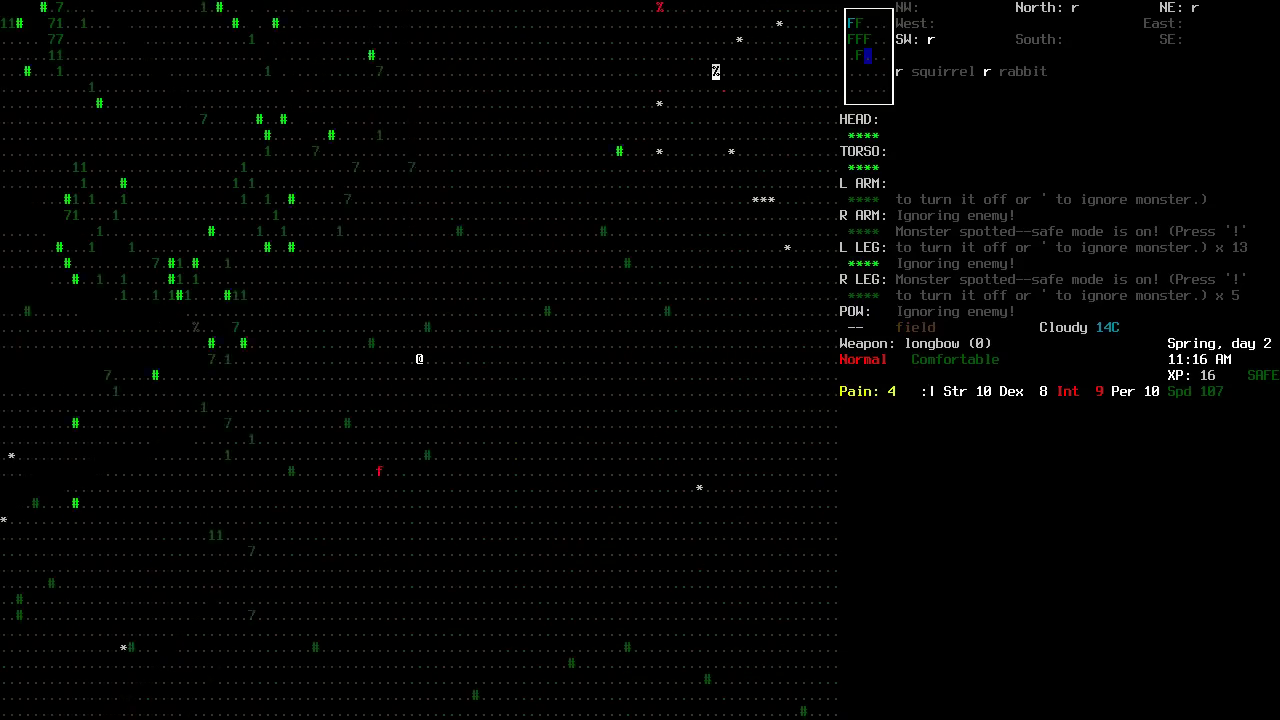
key("j")
key("j")
key("j")
Continue southwest across the open field and bring up the overmap.
key("j")
key("j")
key("j")
key("j")
key("j")
key("j")
key("j")
key("j")
key("j")
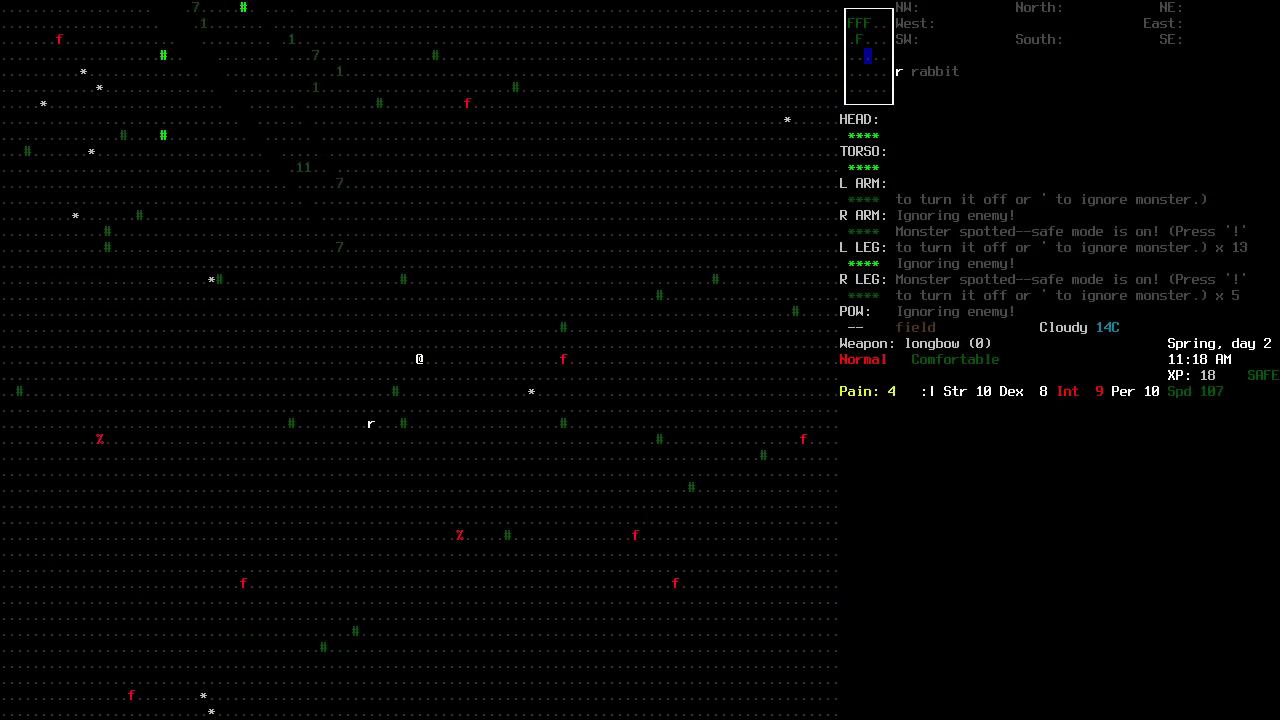
key("j")
key("j")
key("j")
key("b")
key("b")
key("b")
key("b")
key("b")
key("b")
key("b")
key("b")
key("b")
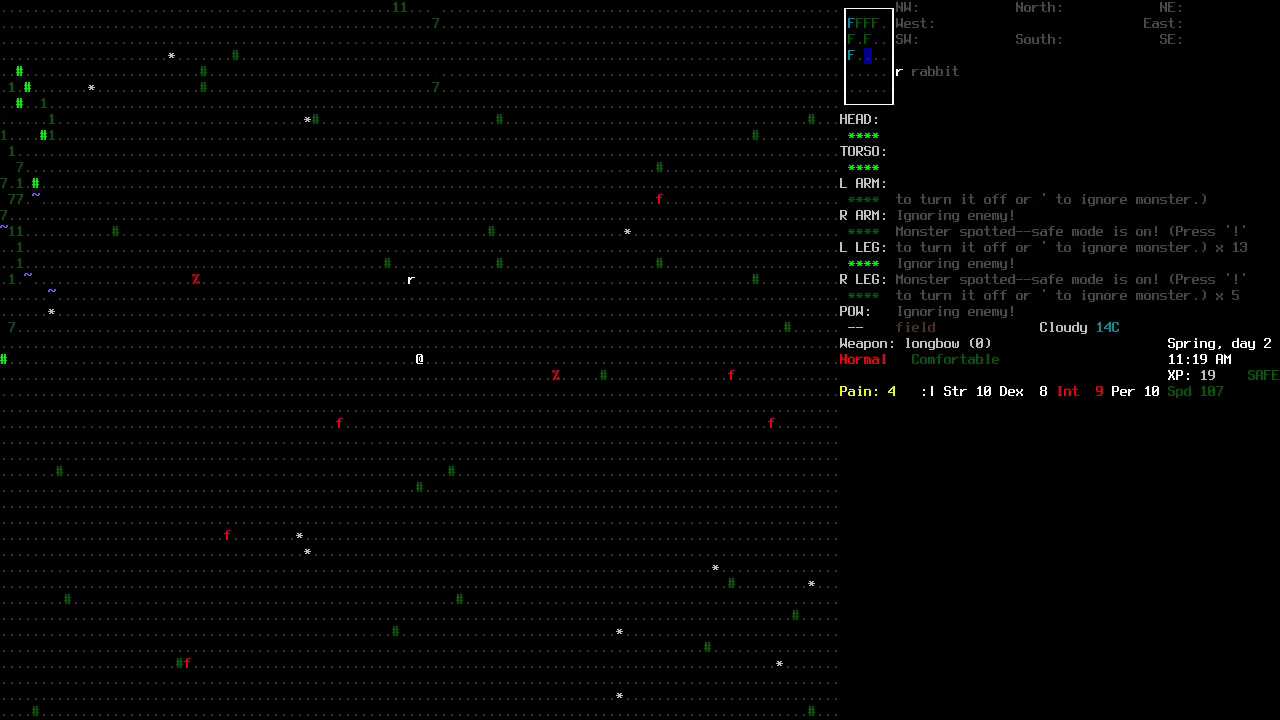
key("b")
key("b")
key("b")
key("j")
key("j")
key("j")
key("j")
key("j")
key("j")
key("j")
key("j")
key("j")
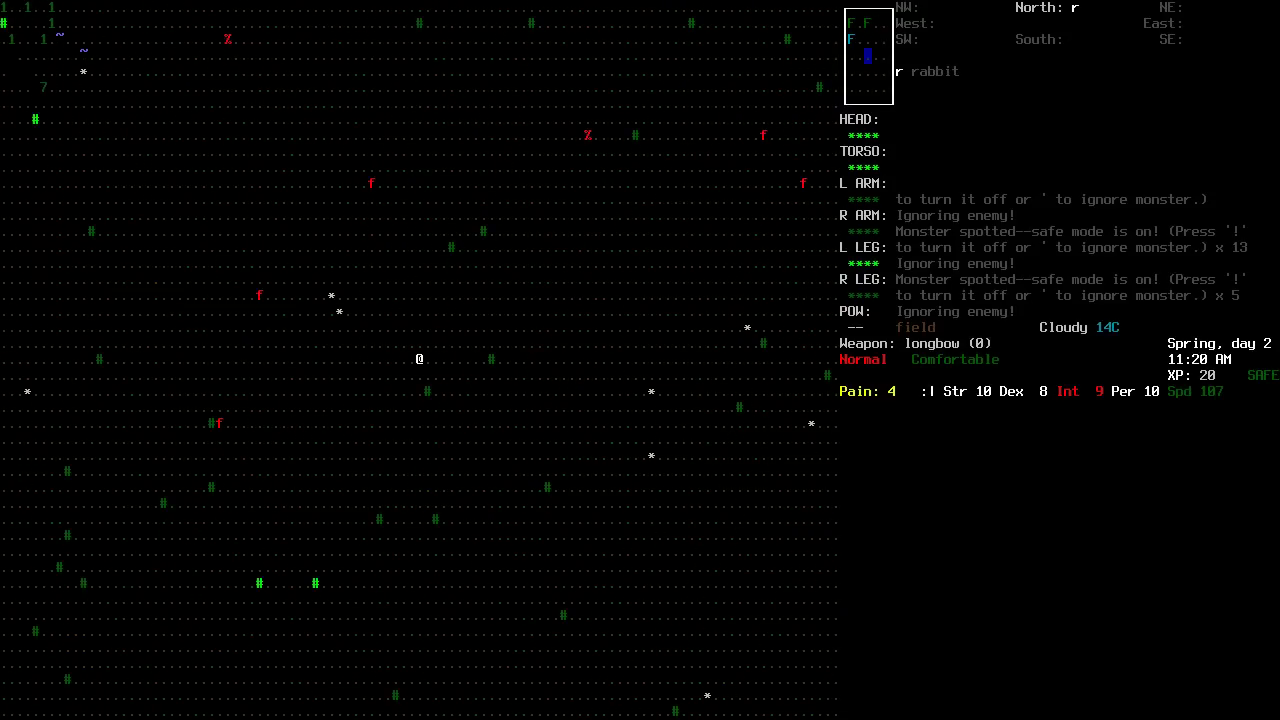
key("j")
key("j")
key("j")
key("j")
key("j")
key("j")
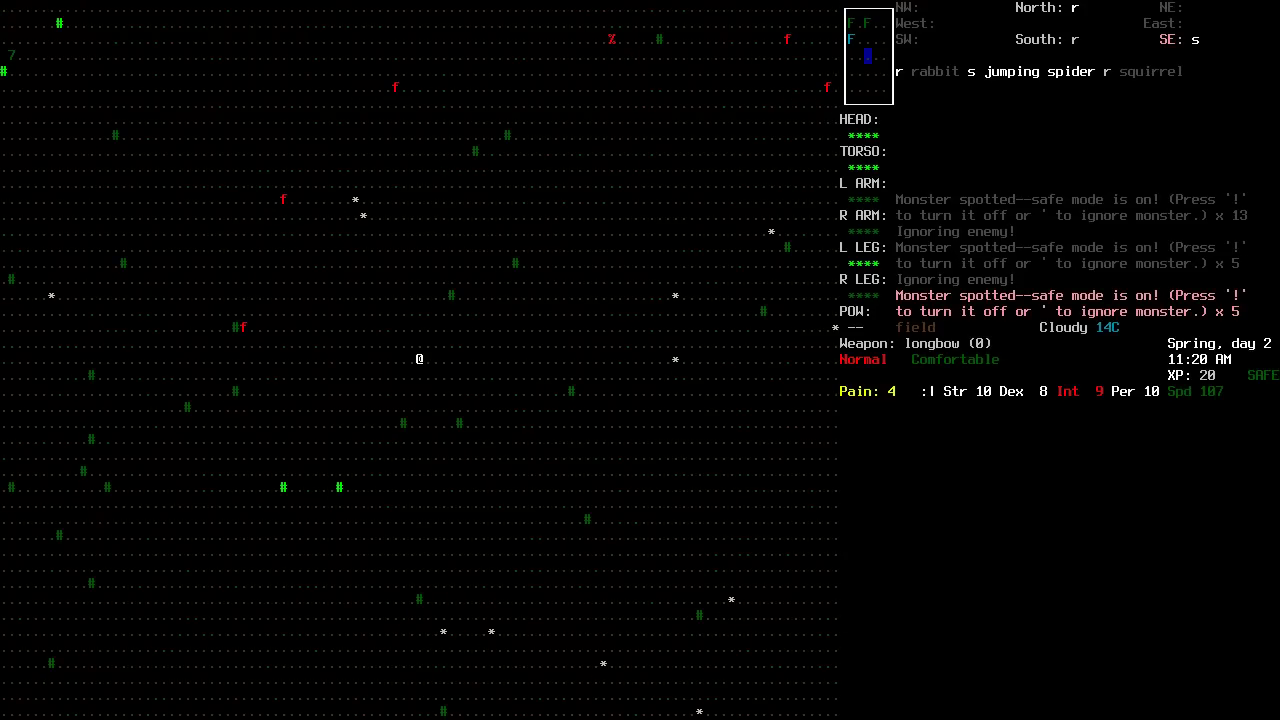
key("b")
key("b")
key("b")
key("b")
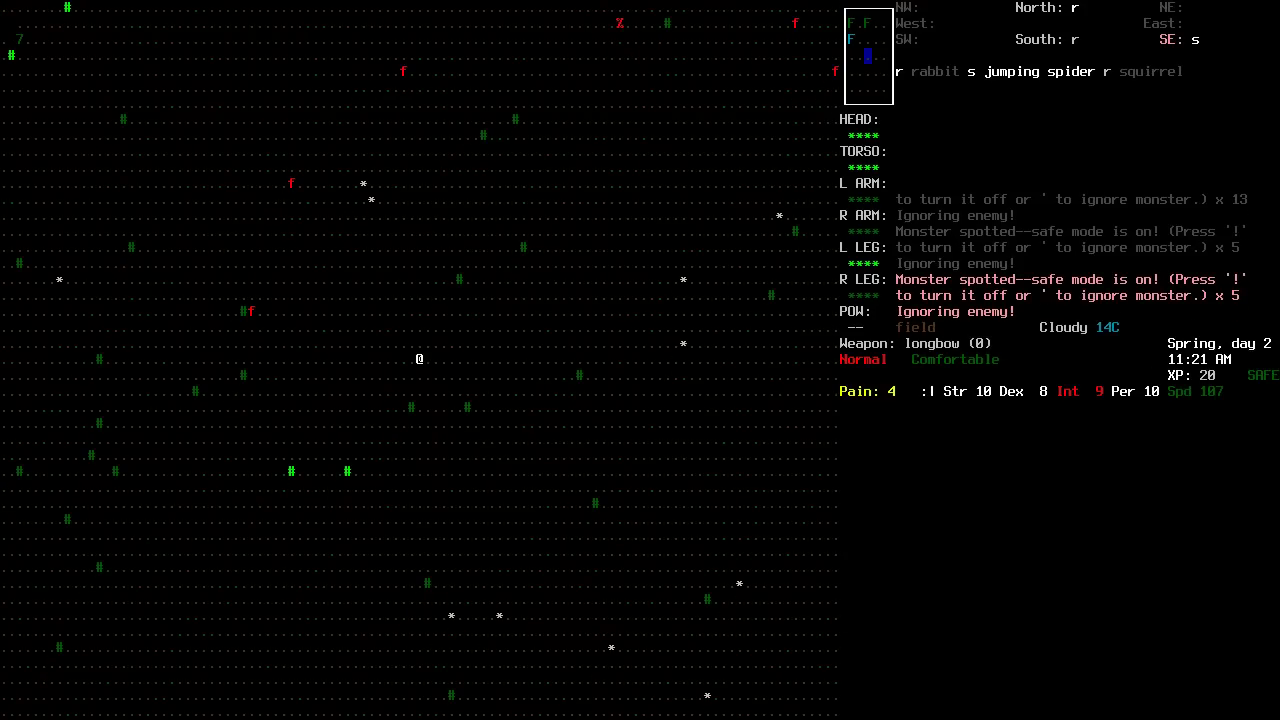
key("b")
key("b")
key("b")
key("b")
key("b")
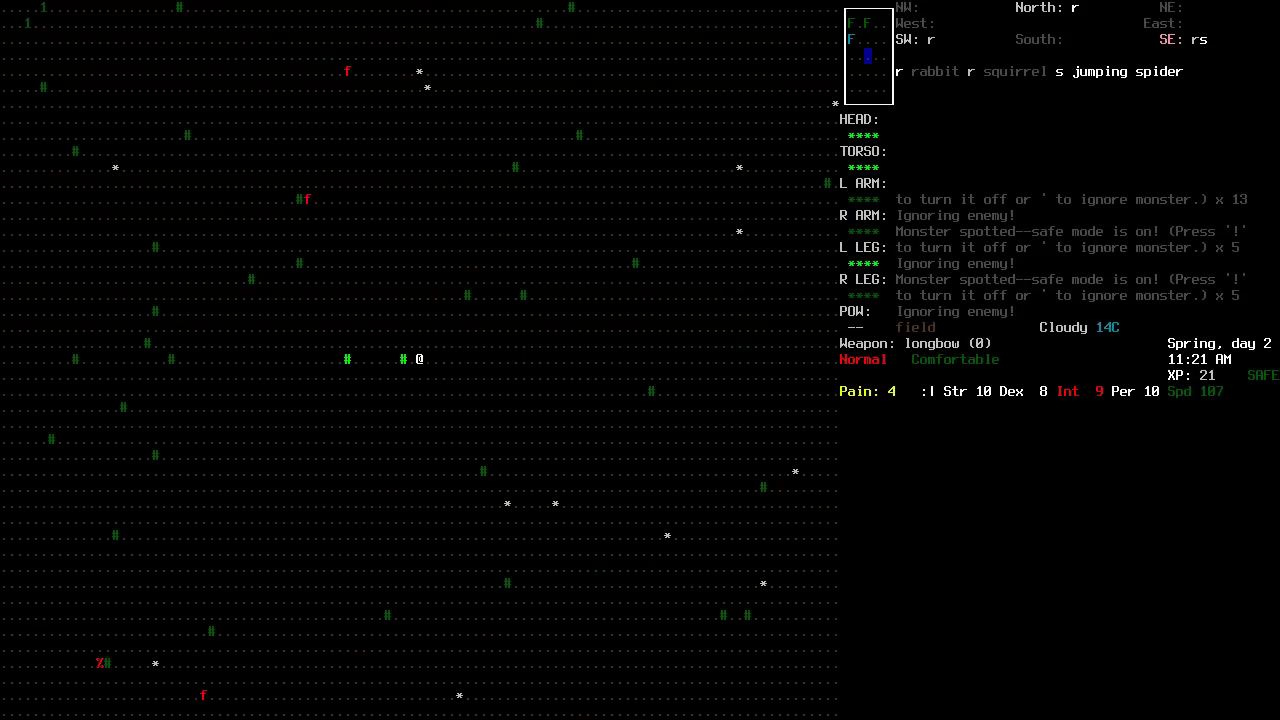
key("b")
key("b")
key("b")
key("b")
key("b")
key("b")
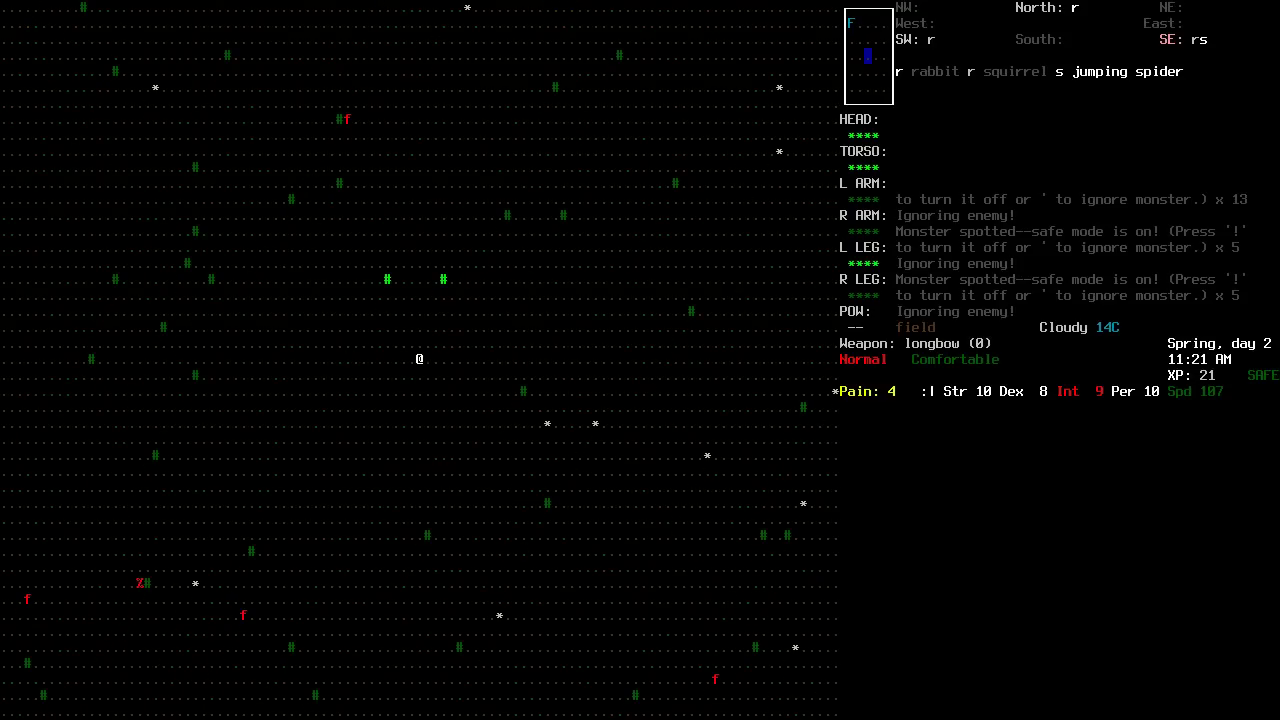
key("b")
key("b")
key("b")
key("b")
key("b")
key("b")
key("b")
key("b")
key("b")
key("b")
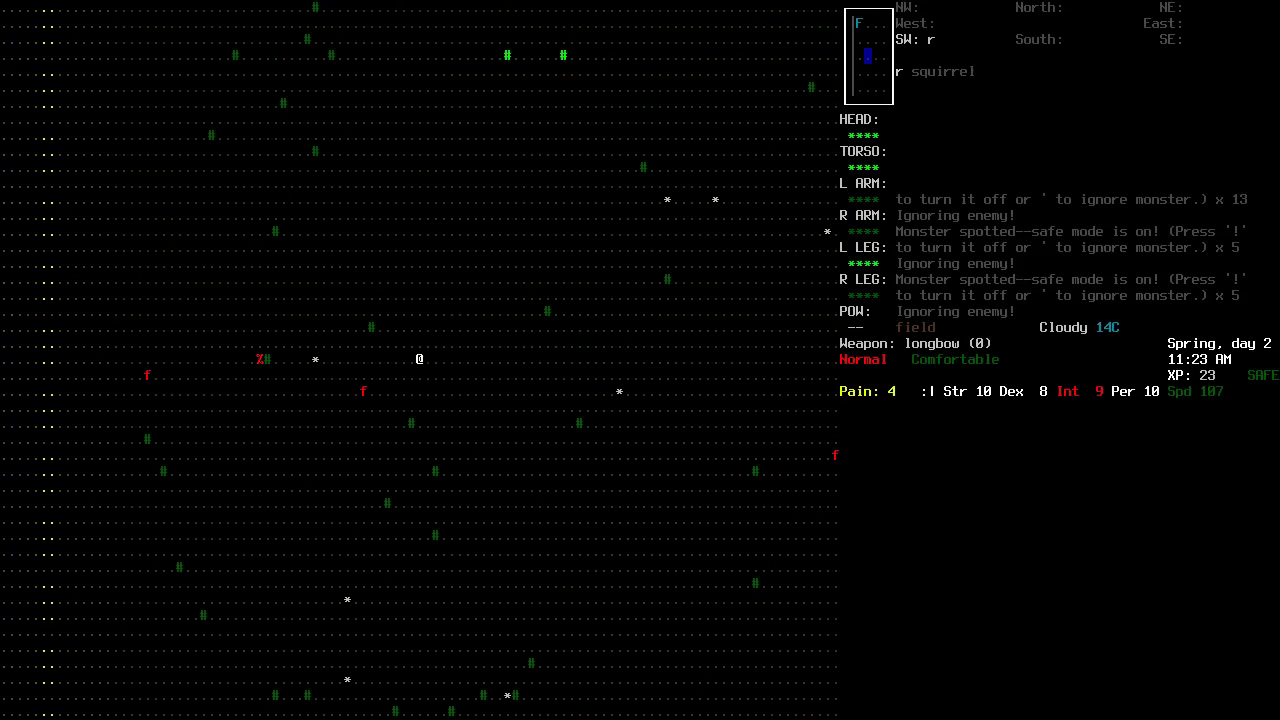
key("b")
key("b")
key("b")
key("b")
key("m")
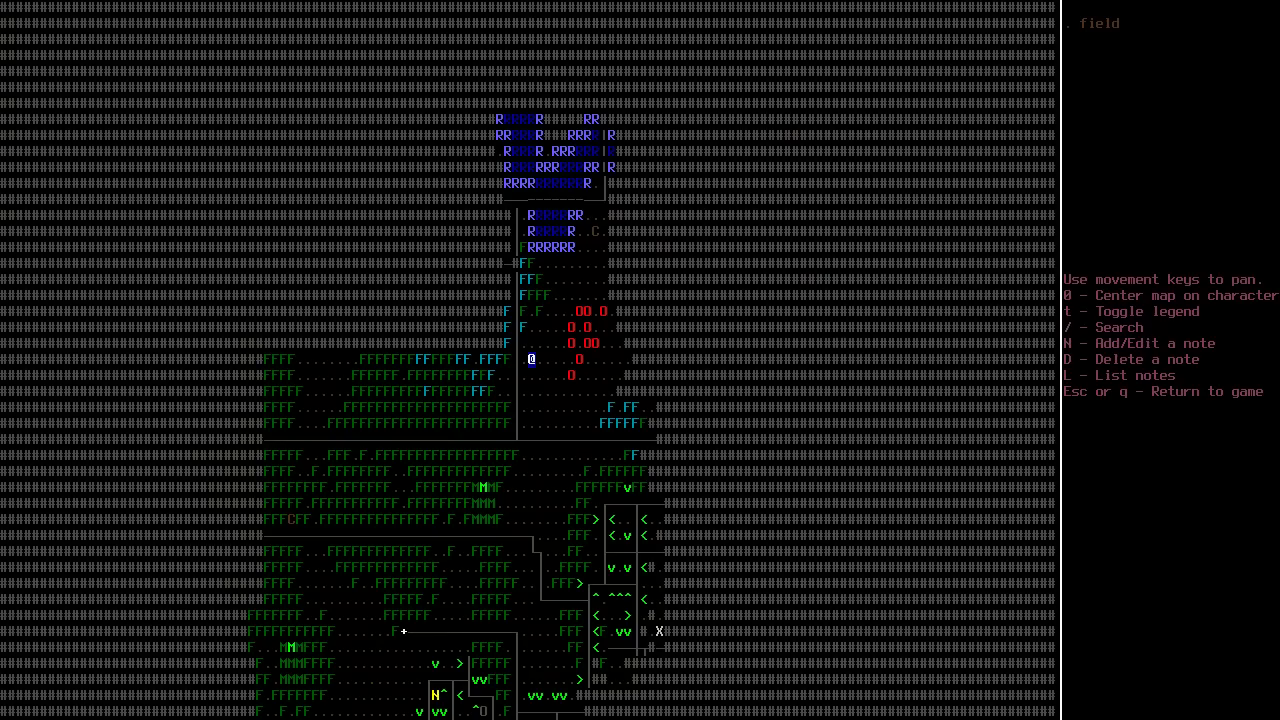
Leave the overmap and move northwest toward the squirrel.
key("Escape")
key("b")
key("b")
key("b")
key("b")
key("b")
key("b")
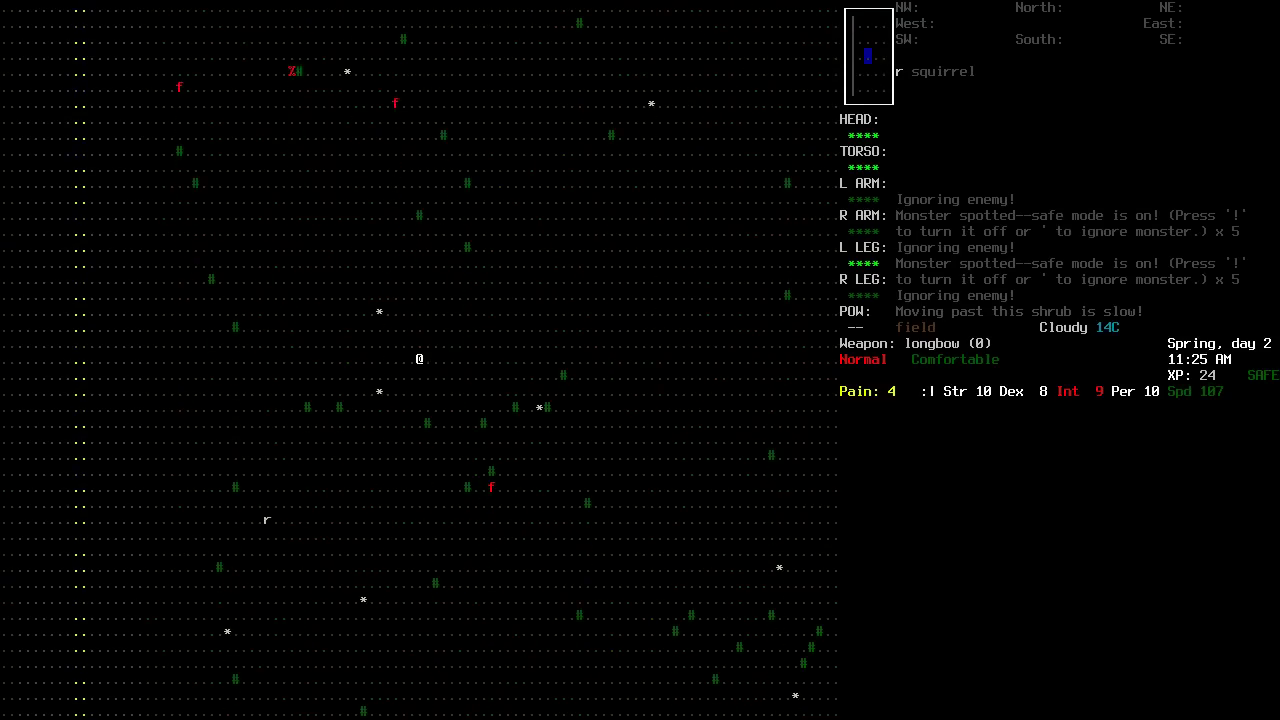
key("b")
key("b")
key("b")
key("b")
key("b")
key("b")
key("y")
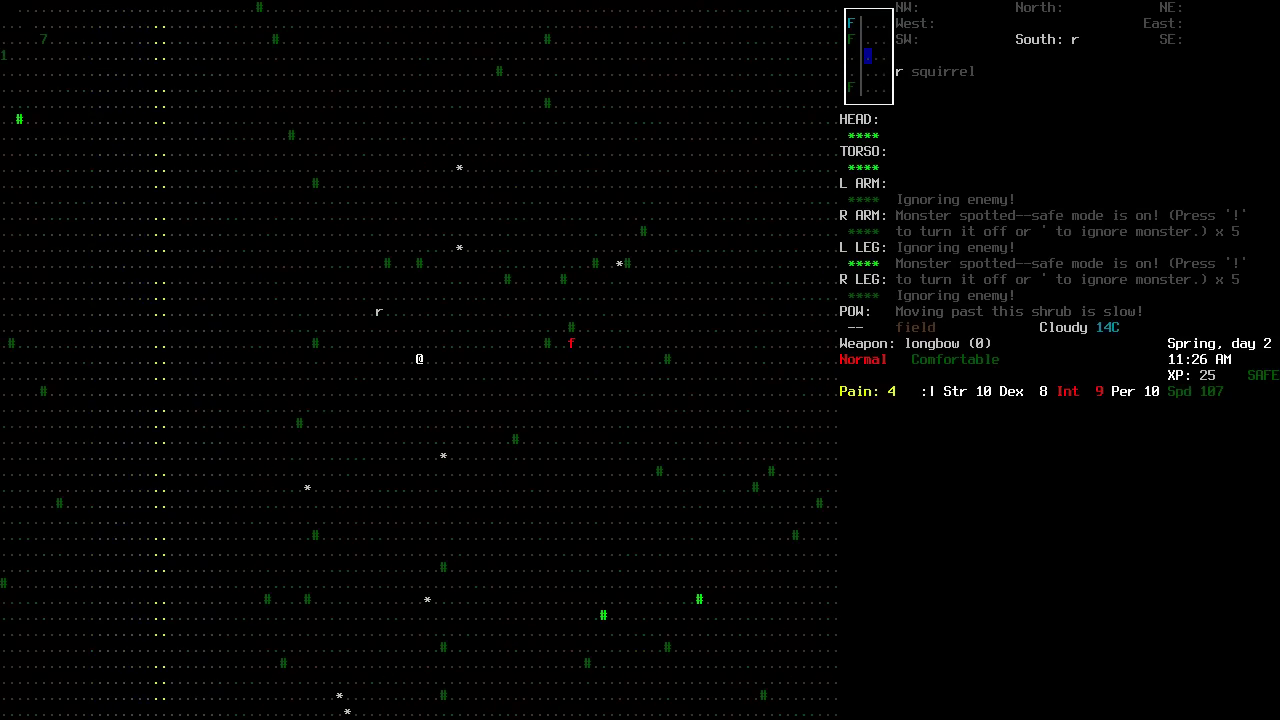
key("y")
Shoot the squirrel dead with the longbow and check the items on its tile.
key("y")
key("f")
key("f")
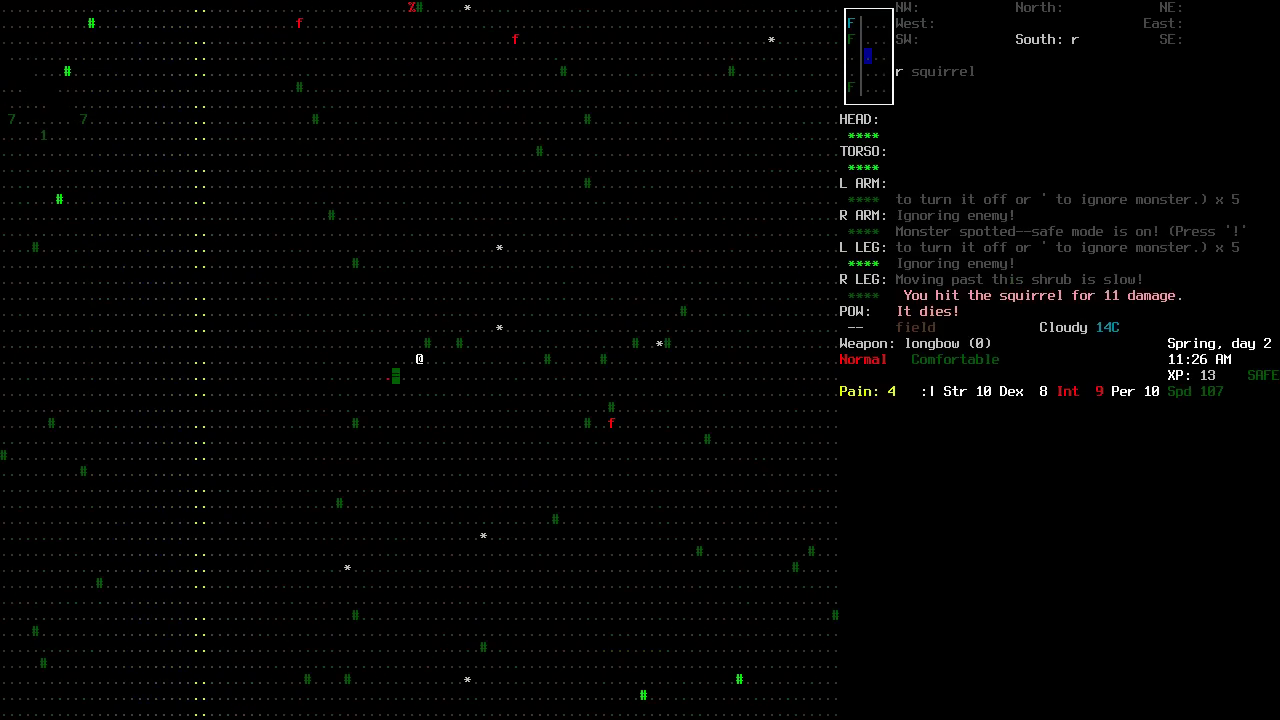
key("b")
key("y")
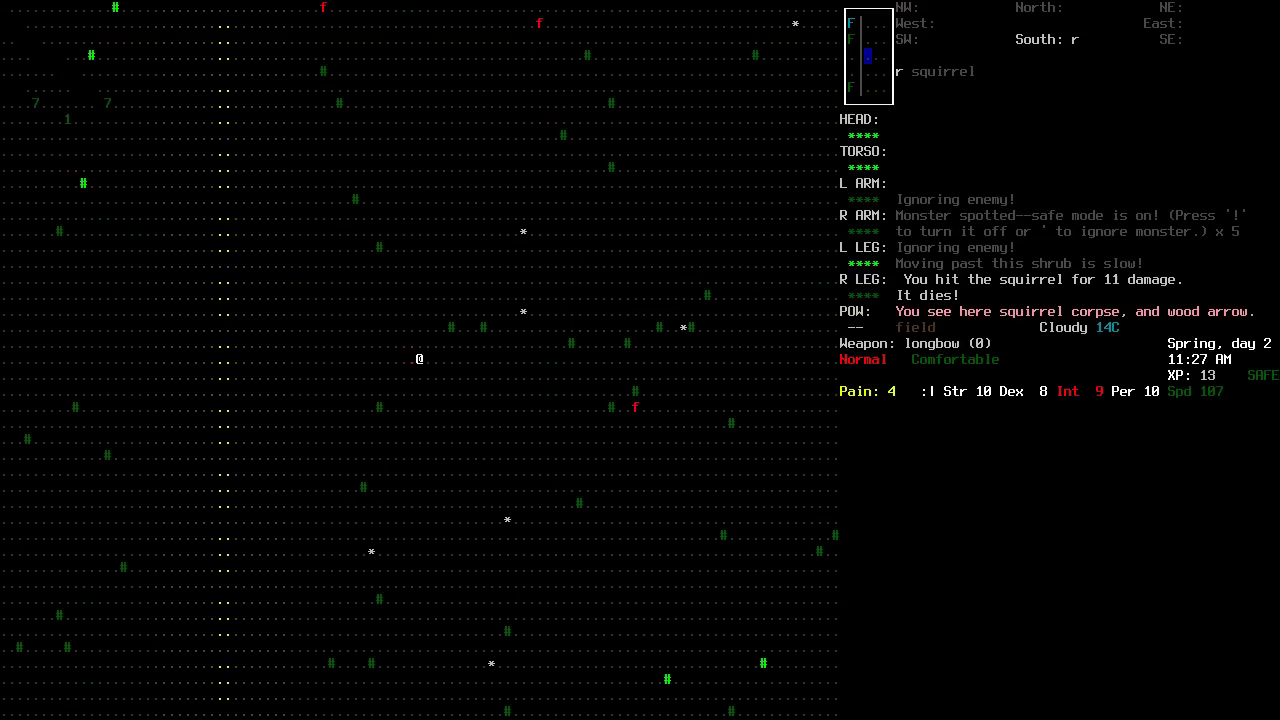
key("g")
key("Escape")
Butcher the squirrel and pick up both fresh chunks of meat.
key("B")
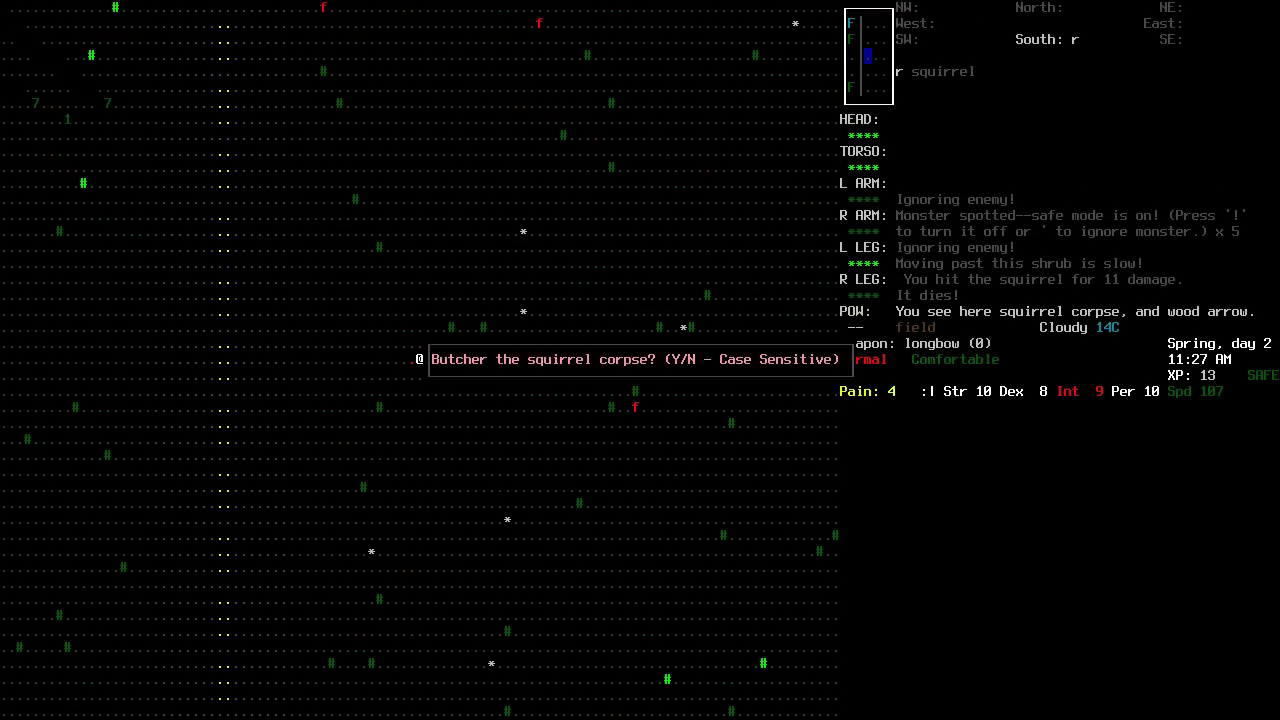
key("Y")
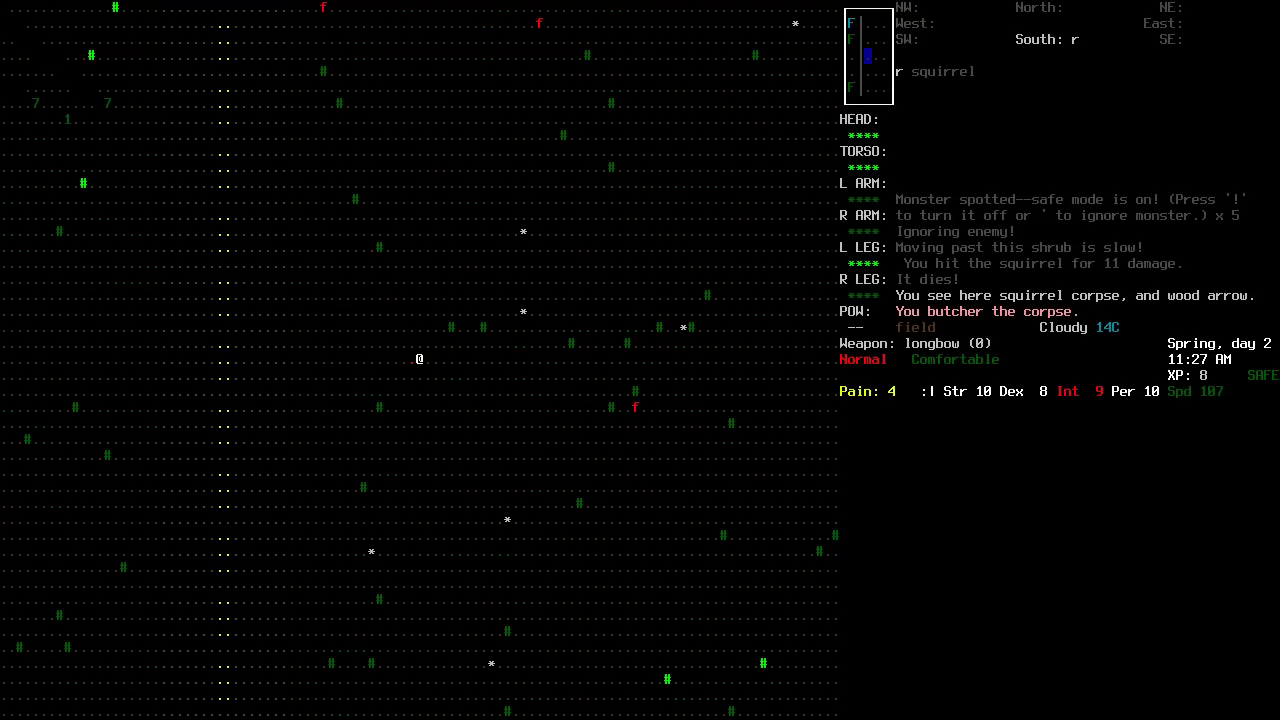
key("g")
key("a")
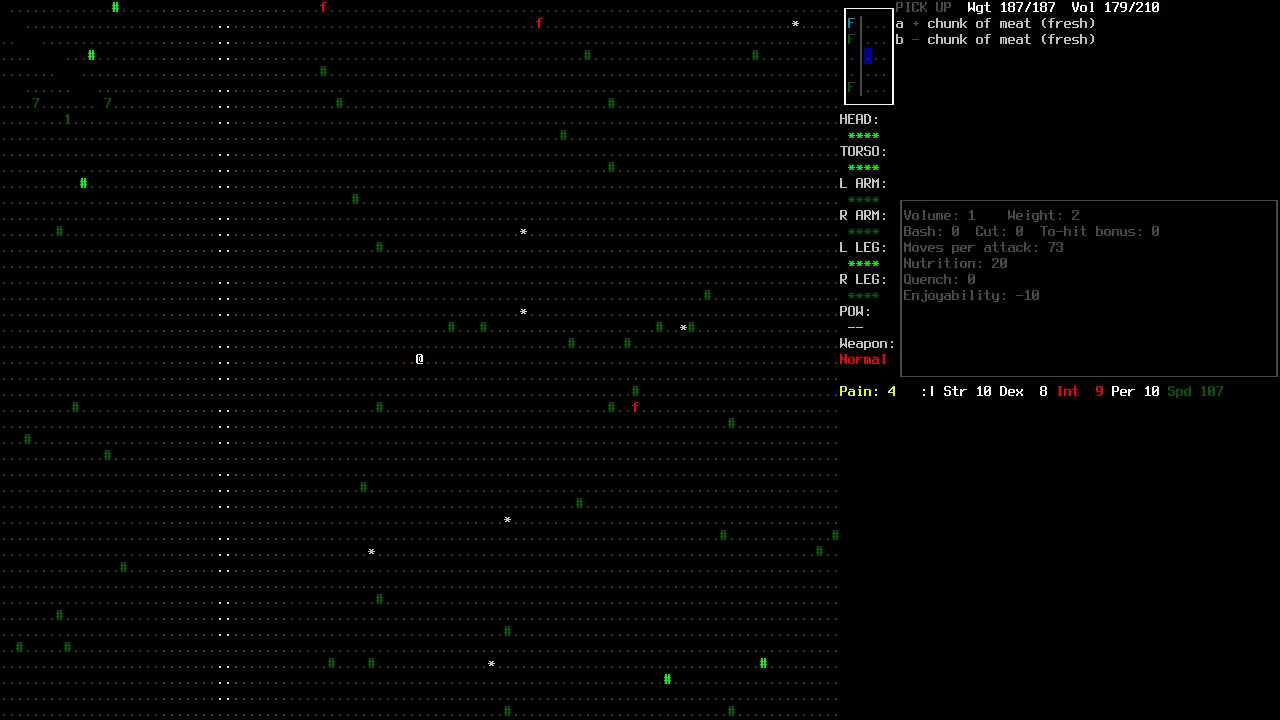
key("b")
key("Return")
Step south-west and drop the older chunk of meat.
key("1")
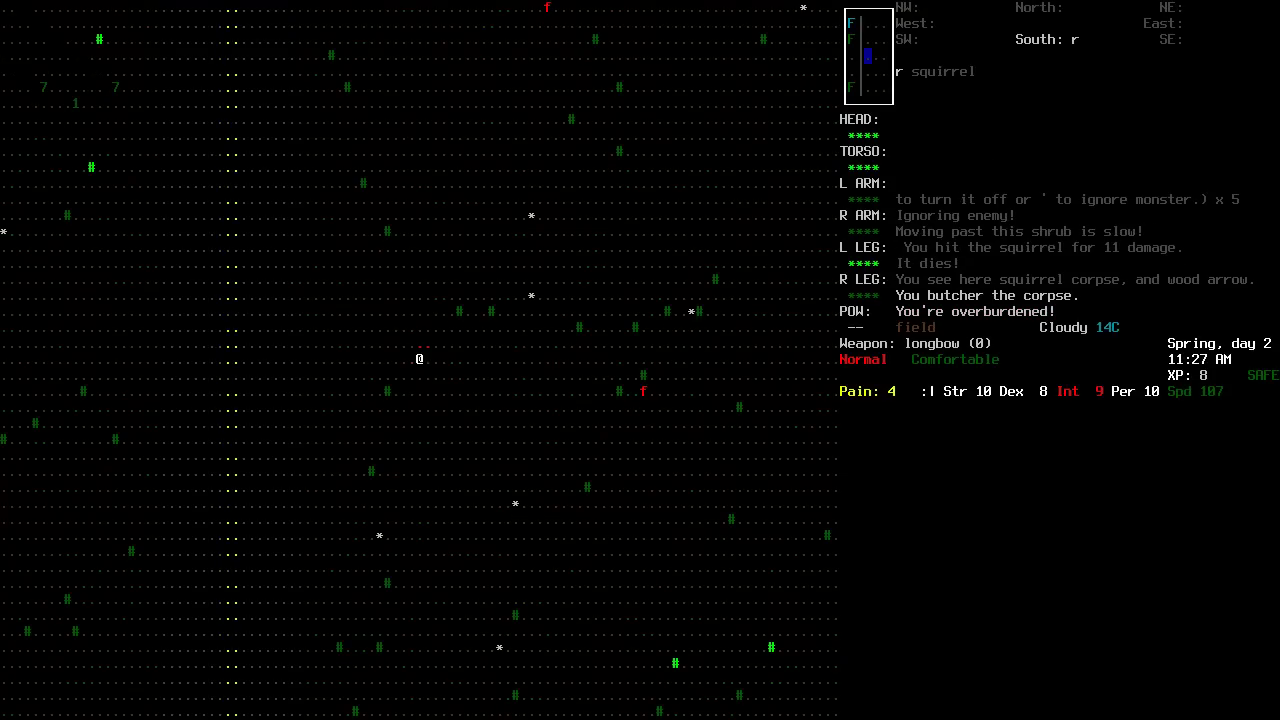
key("D")
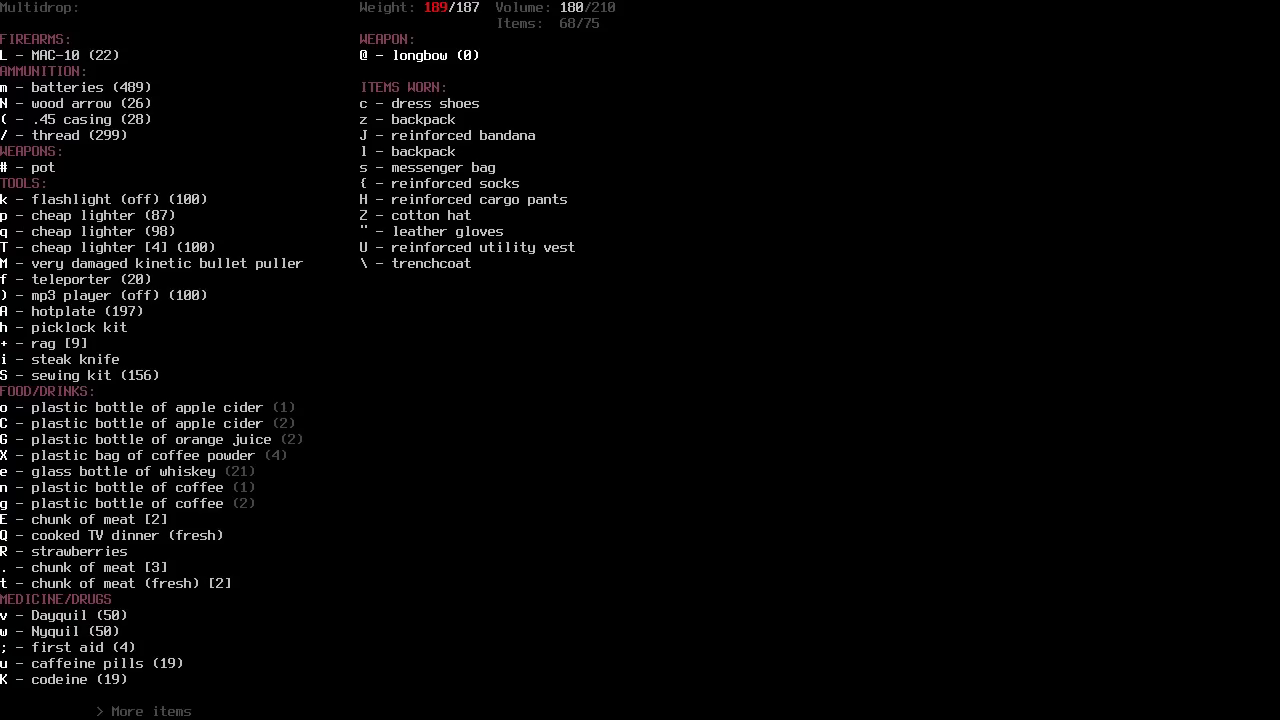
key("period")
key("Return")
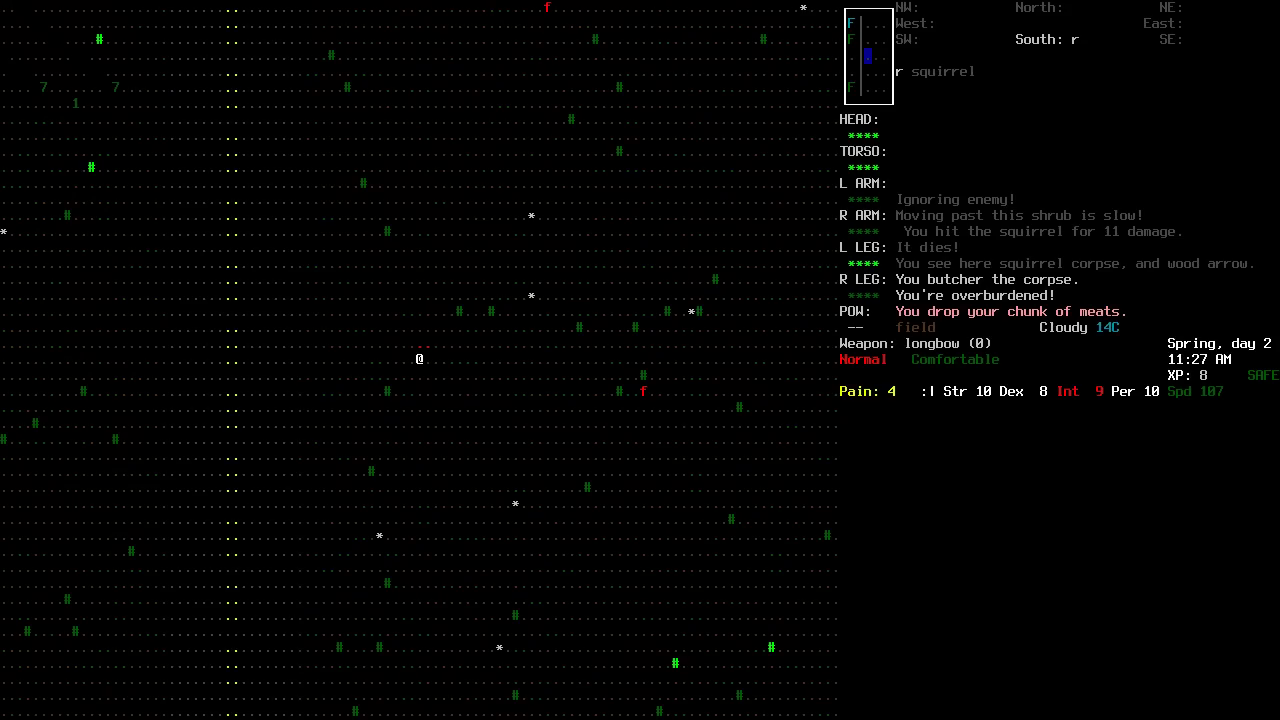
key("1")
key("1")
key("1")
key("1")
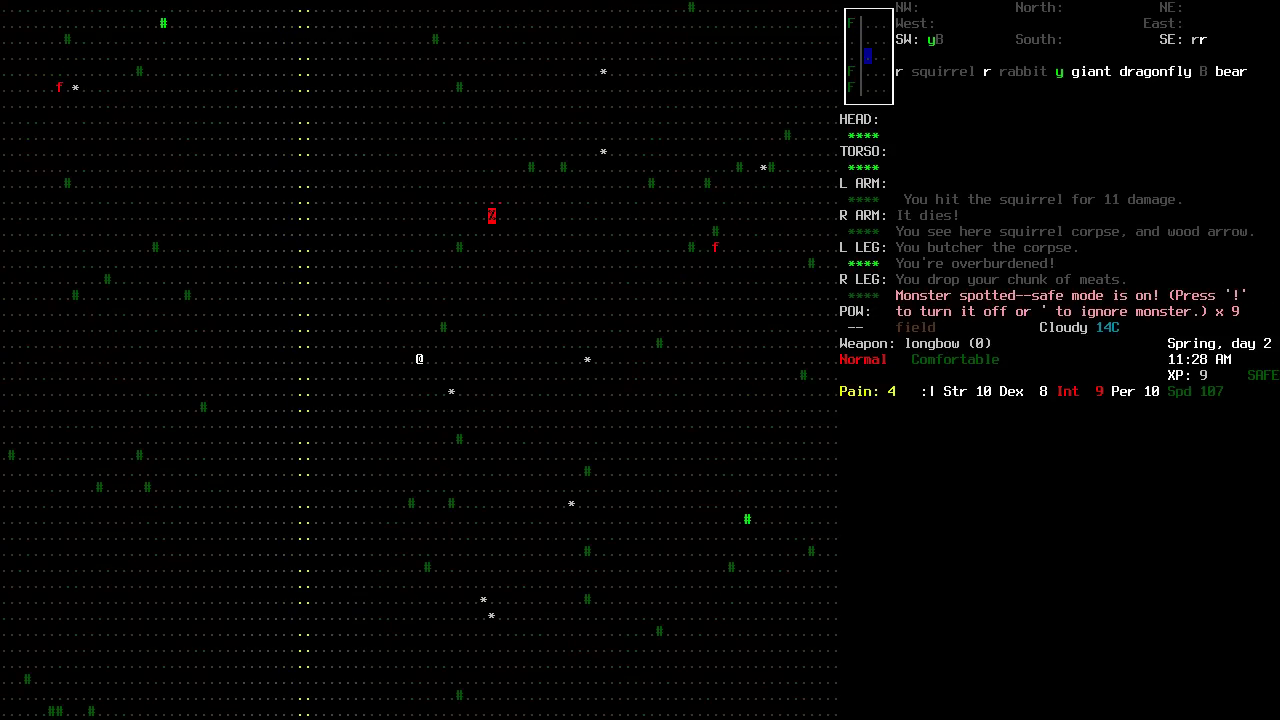
Begin surveying the terrain toward the south-west.
key("x")
key("1")
key("1")
key("1")
key("1")
key("1")
key("1")
key("1")
key("1")
key("1")
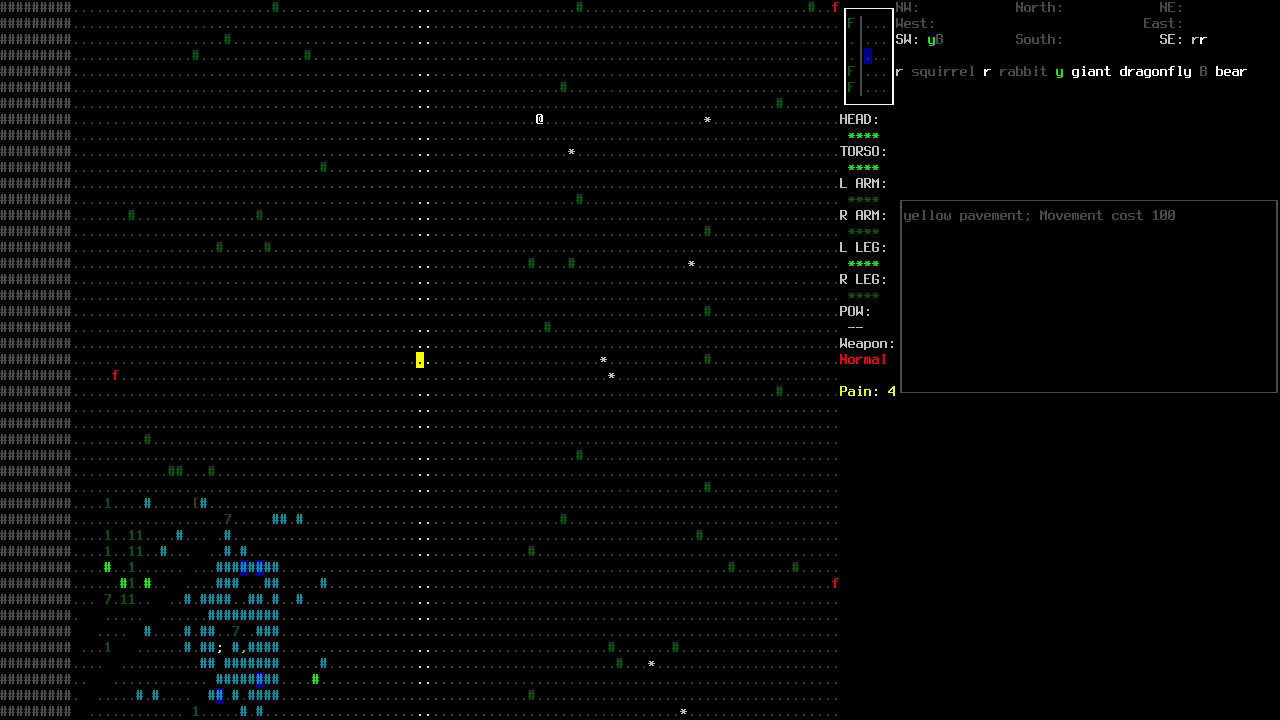
key("1")
key("1")
key("1")
Inspect the south-west metal wreckage, a tree, and the hostile giant dragonfly.
key("1")
key("1")
key("1")
key("1")
key("1")
key("1")
key("1")
key("1")
key("1")
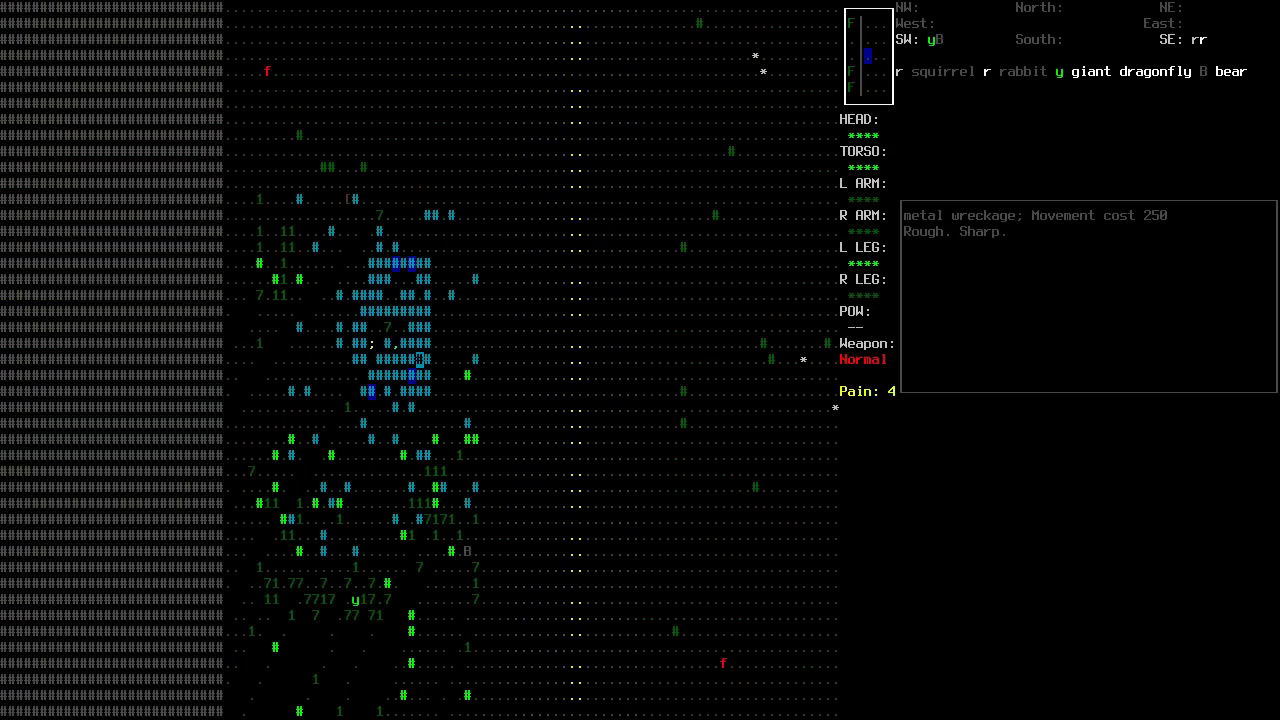
key("1")
key("1")
key("1")
key("1")
key("1")
key("1")
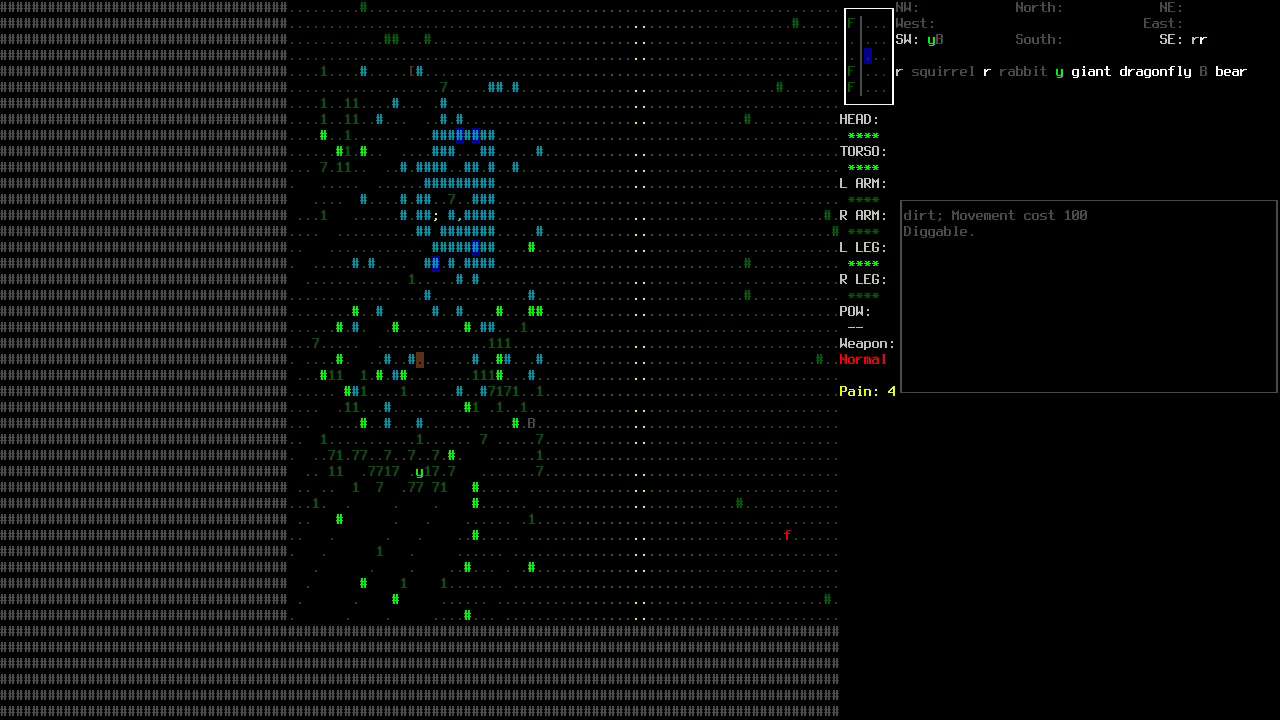
key("1")
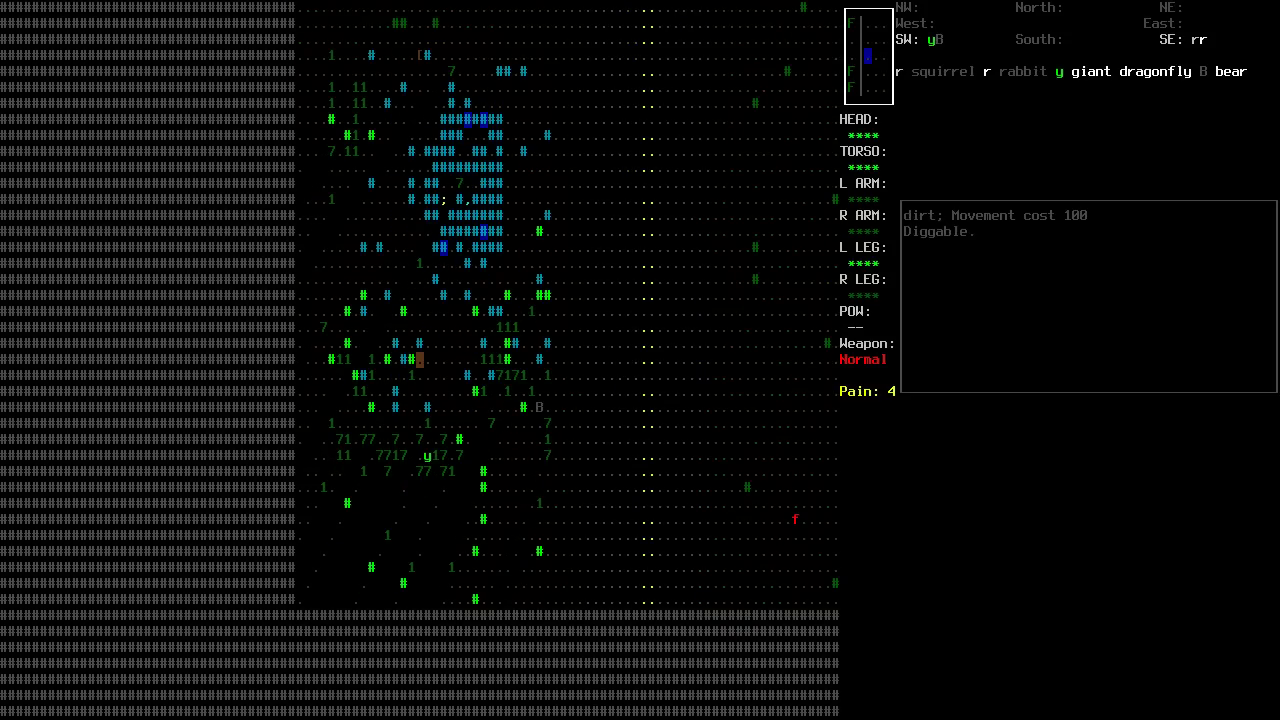
key("3")
key("3")
key("3")
key("3")
key("3")
key("3")
key("3")
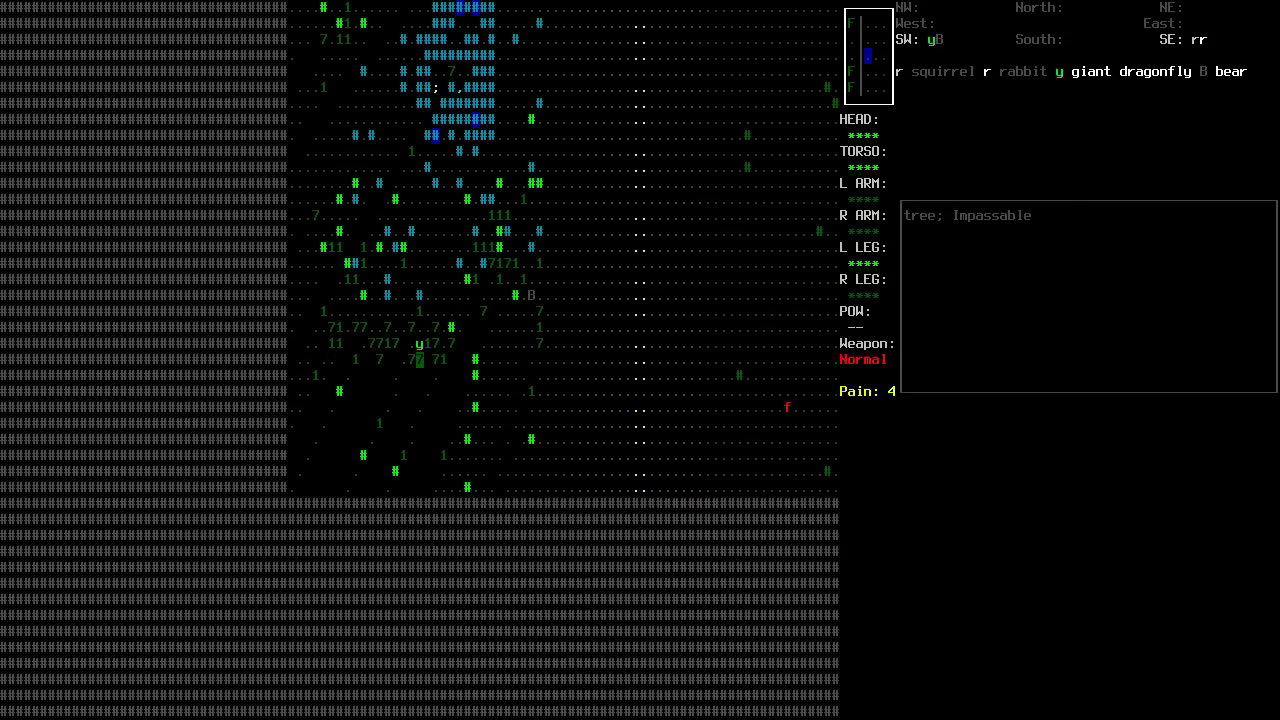
key("8")
key("8")
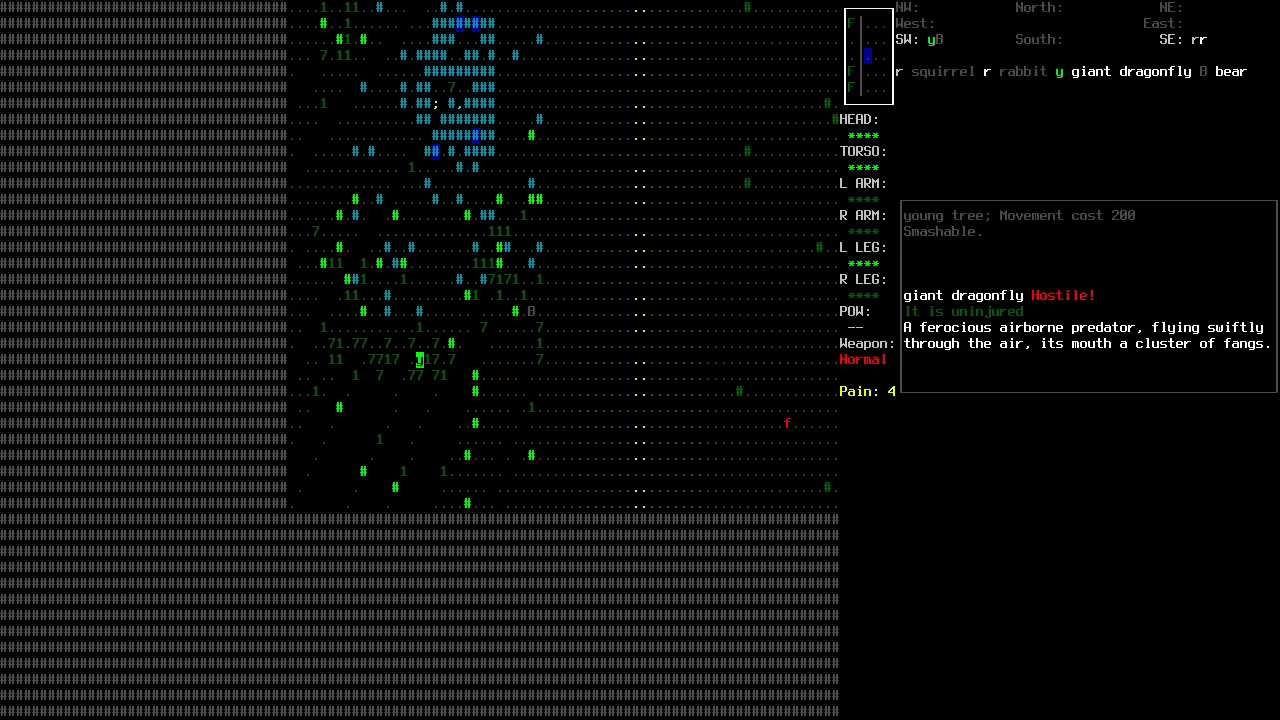
key("8")
key("8")
key("8")
key("8")
key("8")
key("8")
key("9")
key("9")
key("9")
key("8")
key("8")
key("8")
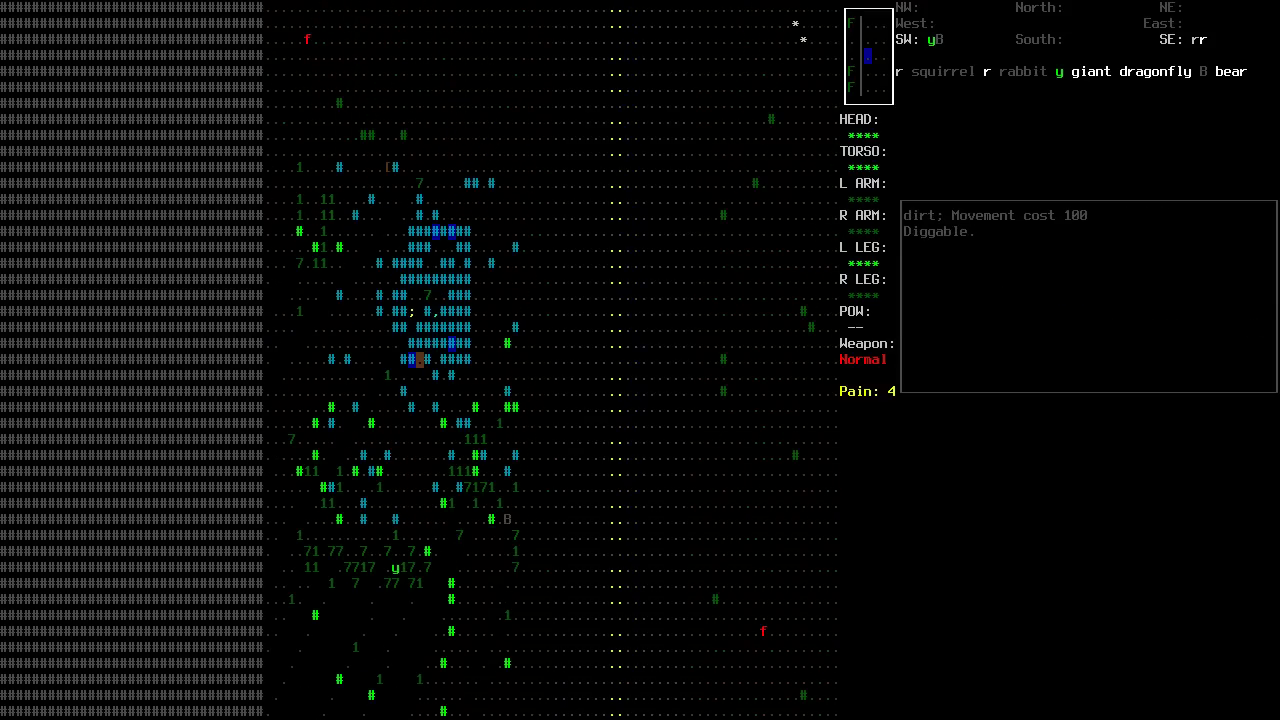
Scan the wreckage to the east and north, locating the power converter.
key("4")
key("9")
key("6")
key("6")
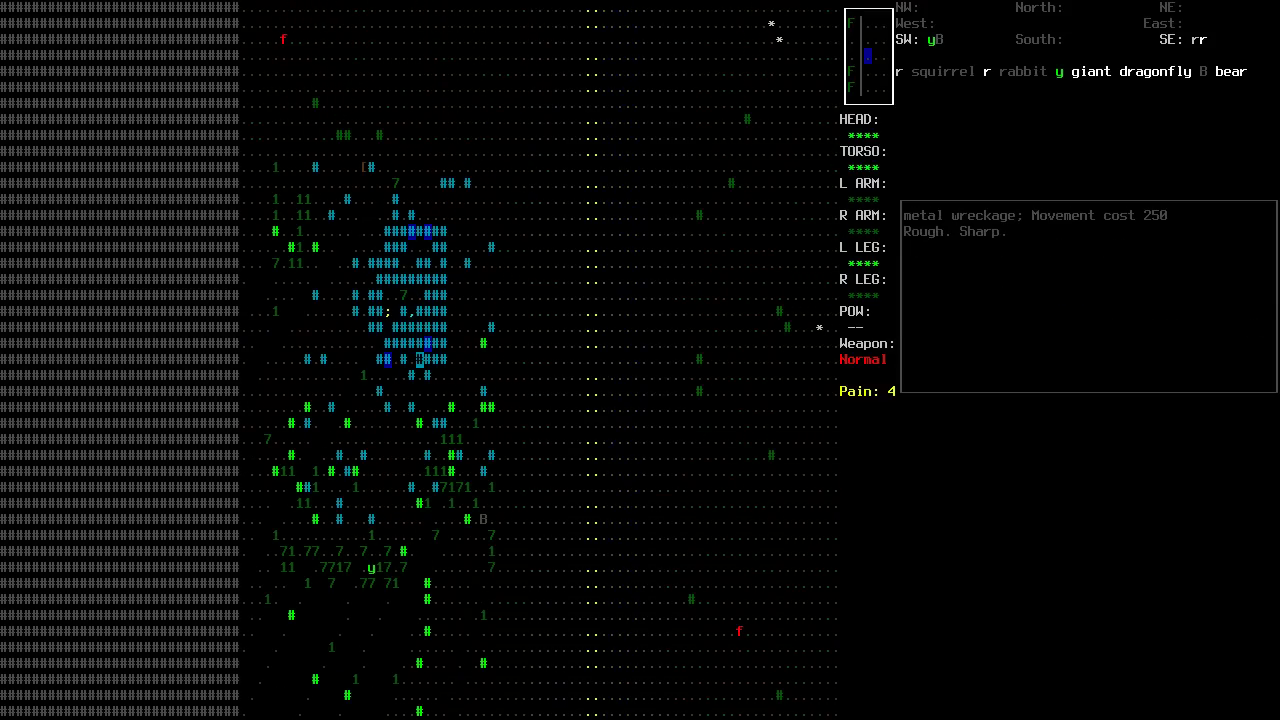
key("9")
key("6")
key("8")
key("8")
key("8")
key("8")
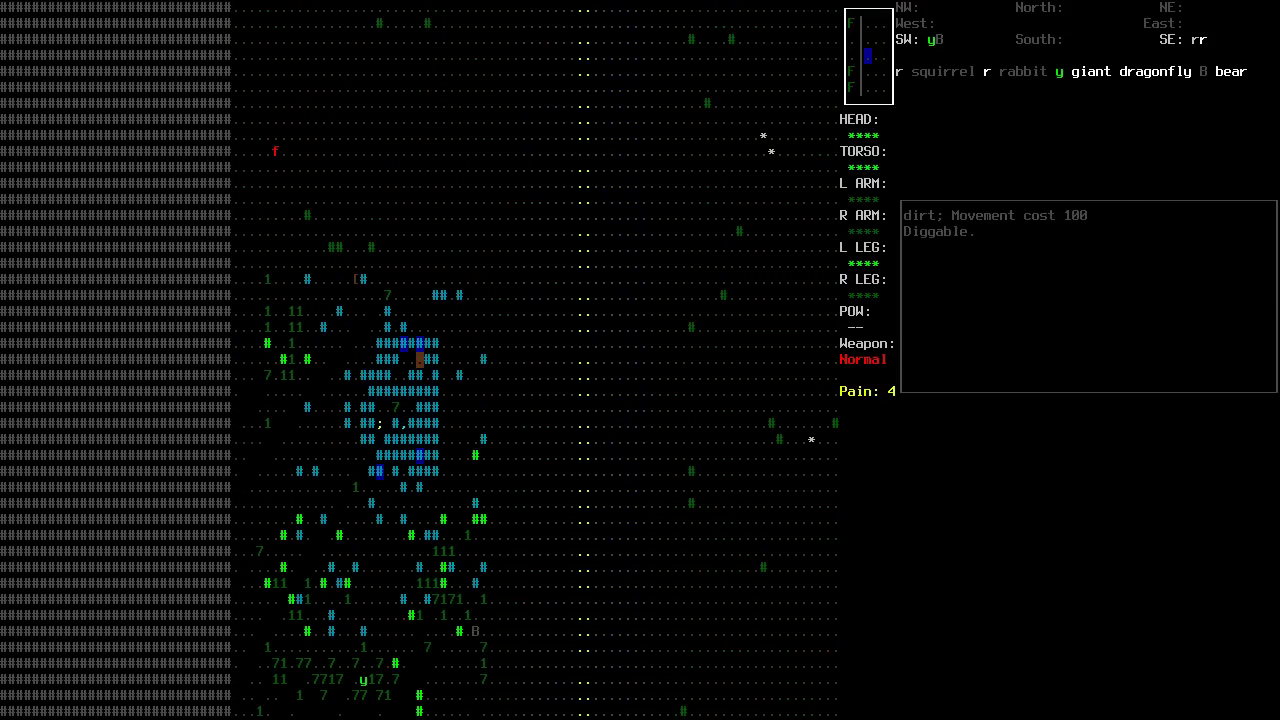
key("7")
key("8")
key("4")
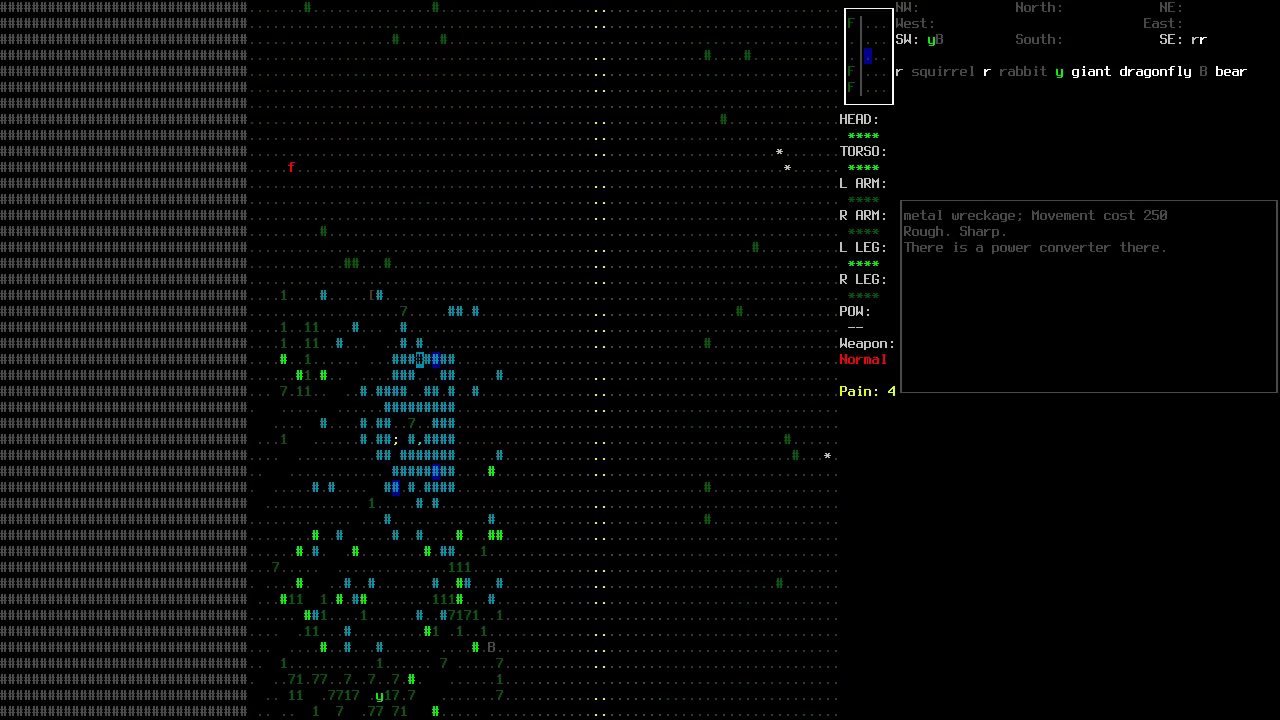
key("Escape")
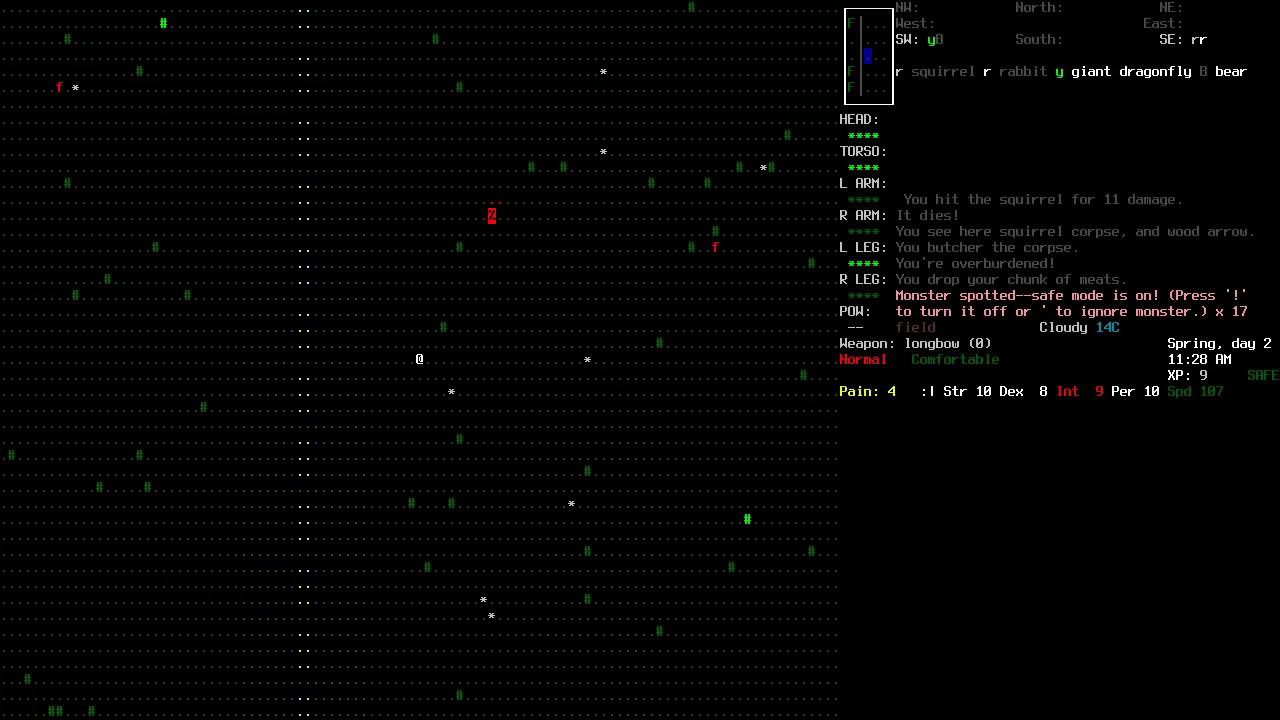
Ignore the spotted monster, cross the shrubs and field south-east, and save the game.
key("apostrophe")
key("6")
key("6")
key("6")
key("6")
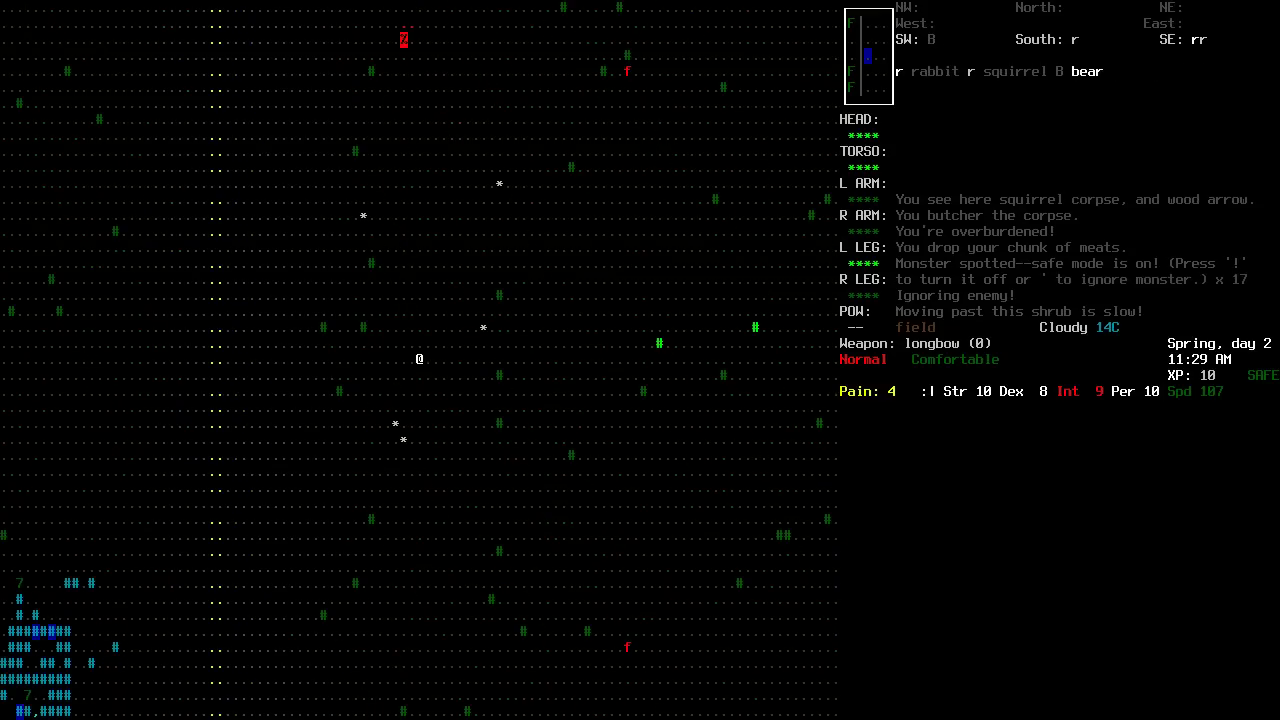
key("3")
key("3")
key("3")
key("S")
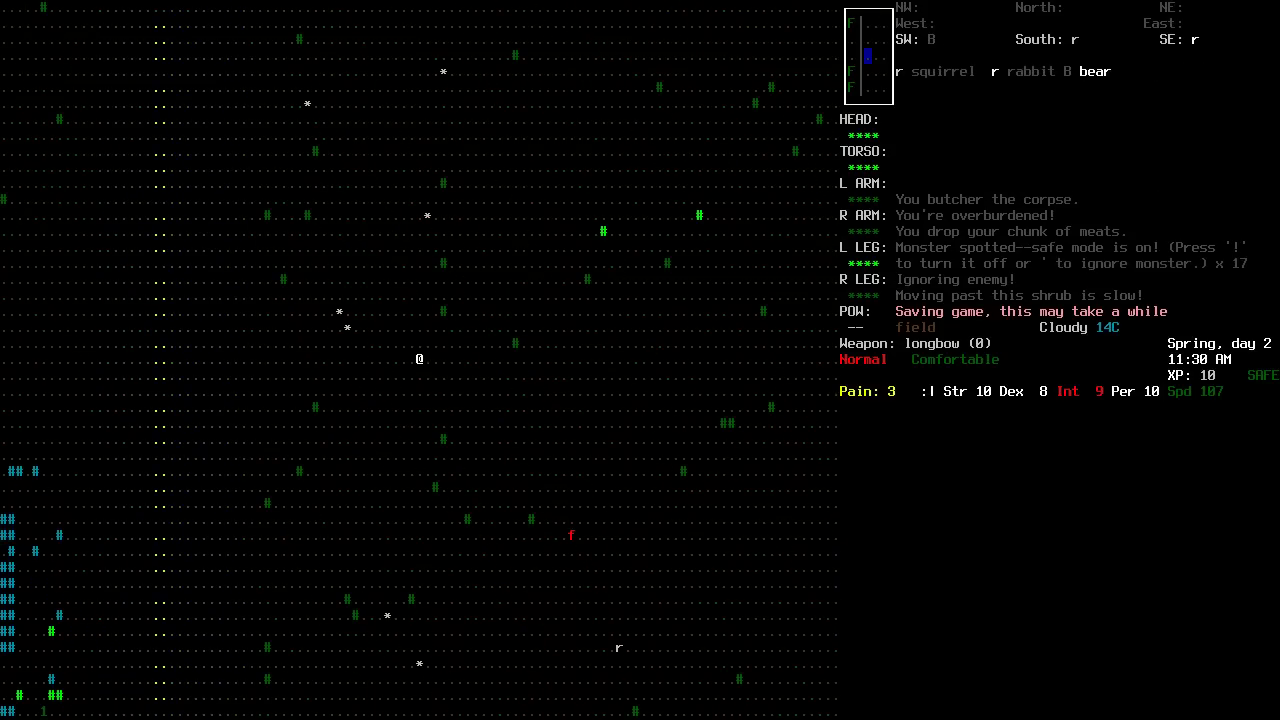
key("3")
key("3")
key("3")
key("3")
key("3")
key("3")
key("3")
key("3")
key("3")
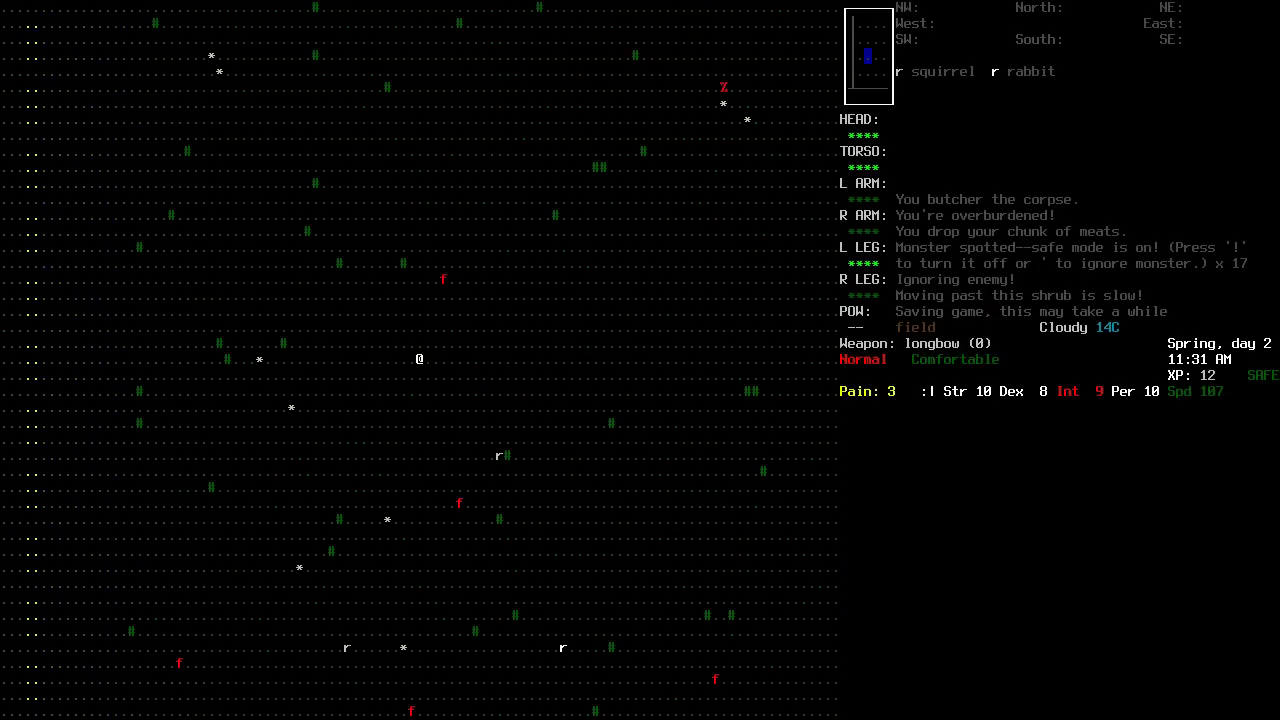
key("3")
key("3")
key("3")
key("3")
key("3")
key("3")
key("3")
key("3")
key("3")
key("3")
key("3")
key("3")
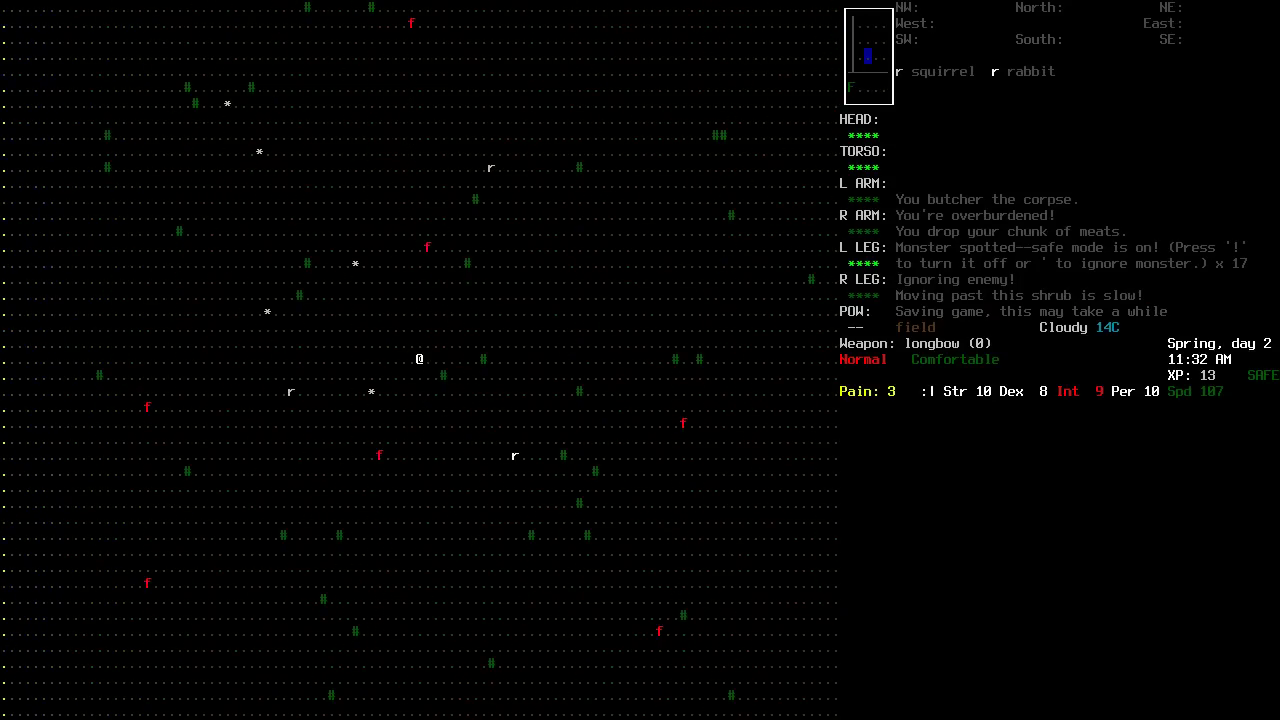
key("3")
key("3")
key("3")
Glance at the world map, then keep walking past the spotted dragonfly.
key("m")
key("Escape")
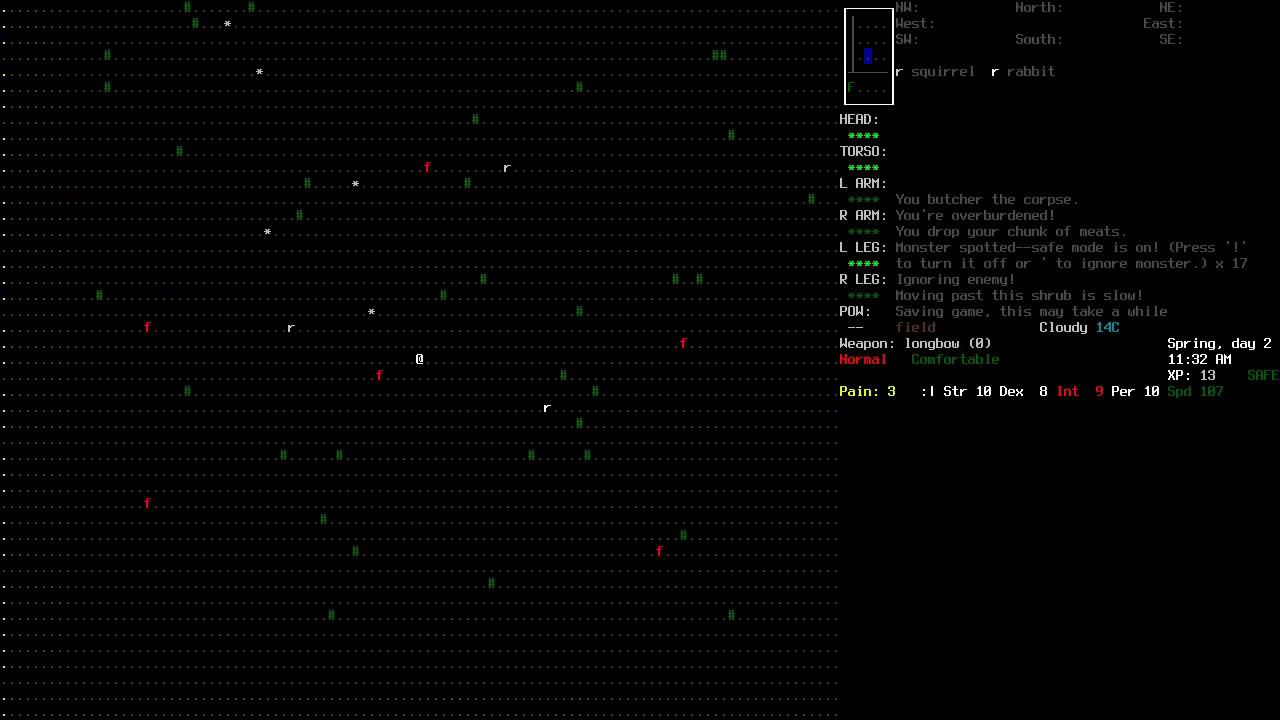
key("3")
key("3")
key("3")
key("3")
key("3")
key("3")
key("1")
key("1")
key("1")
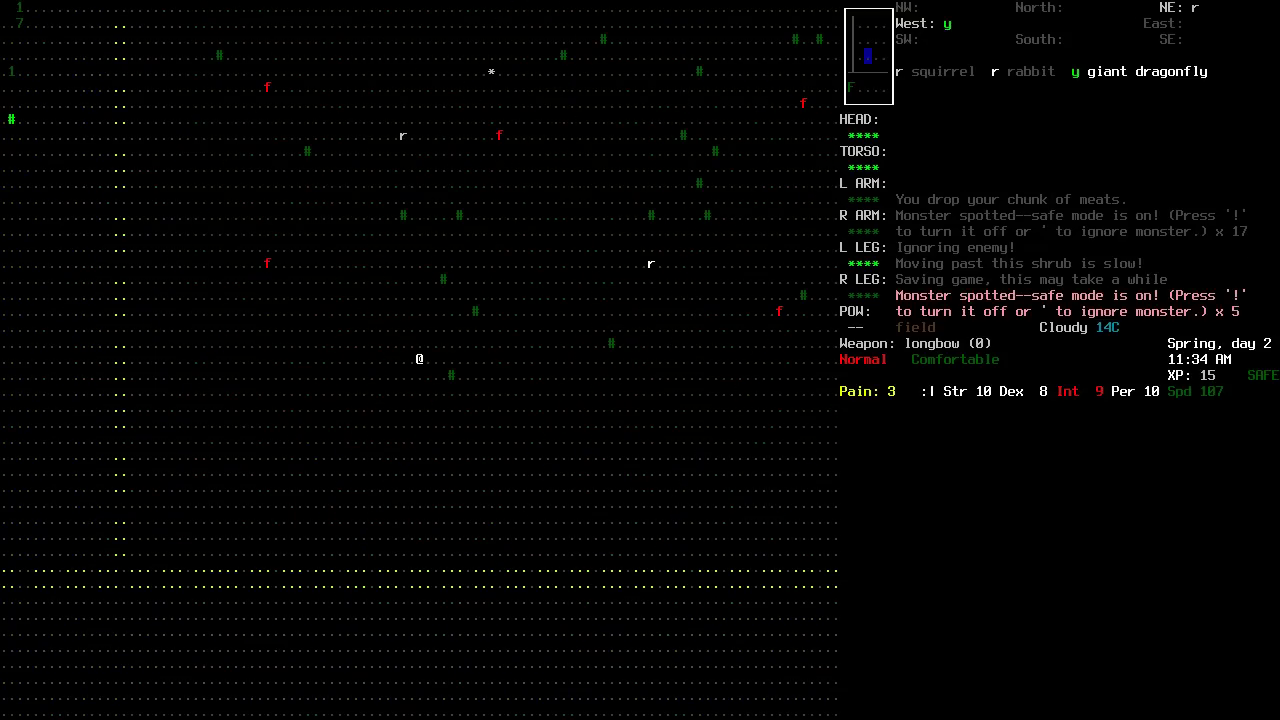
key("1")
Head south and south-west until reaching the road.
key("2")
key("2")
key("2")
key("2")
key("2")
key("2")
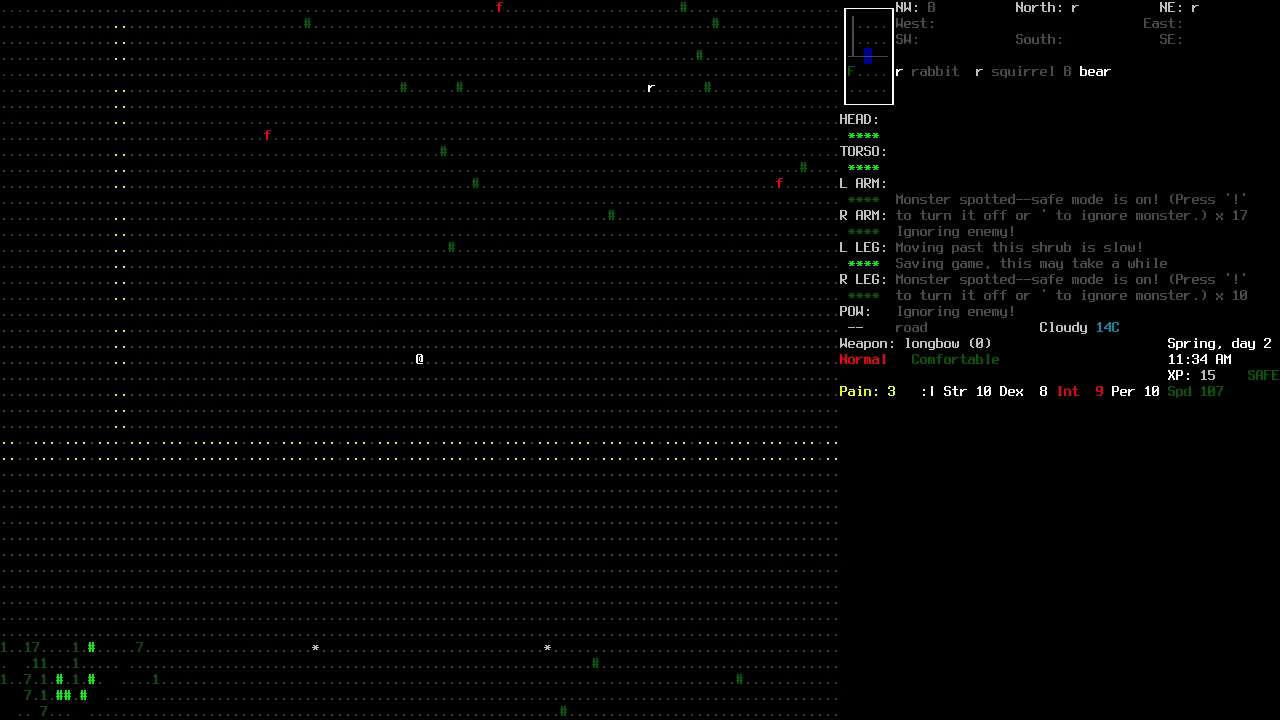
key("2")
key("2")
key("1")
key("1")
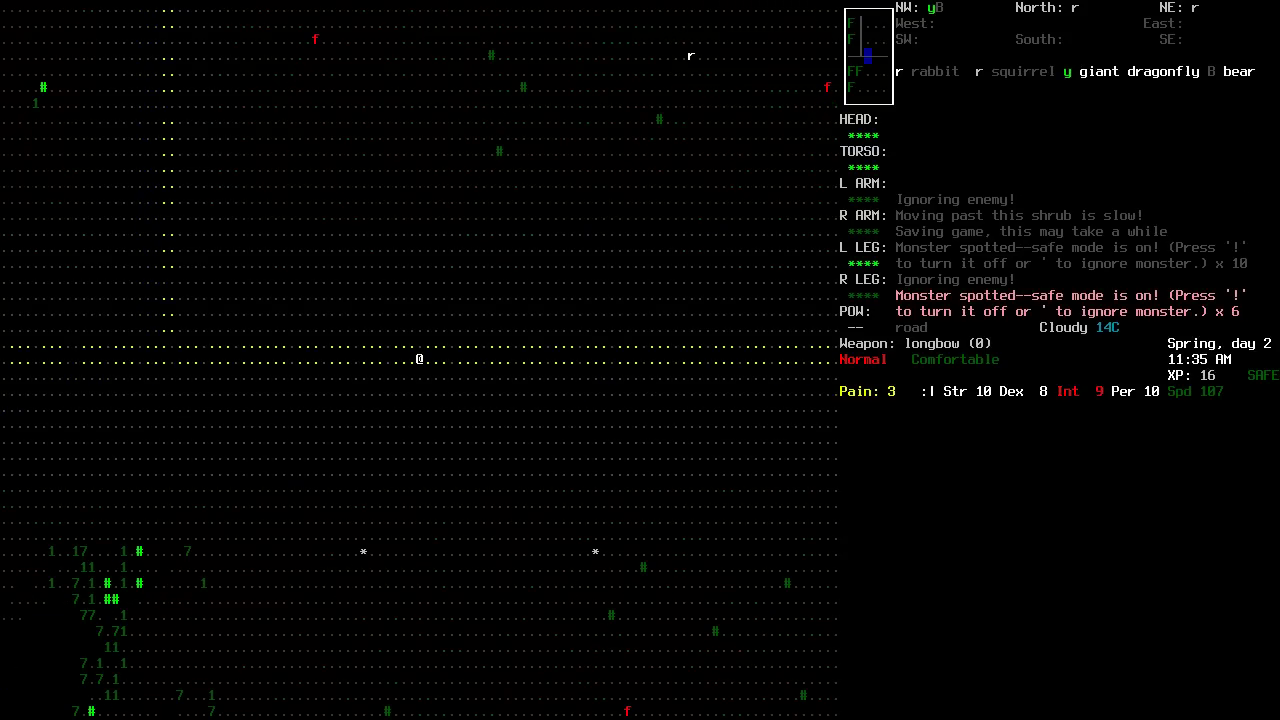
key("2")
key("2")
key("2")
key("2")
key("2")
key("2")
key("2")
key("2")
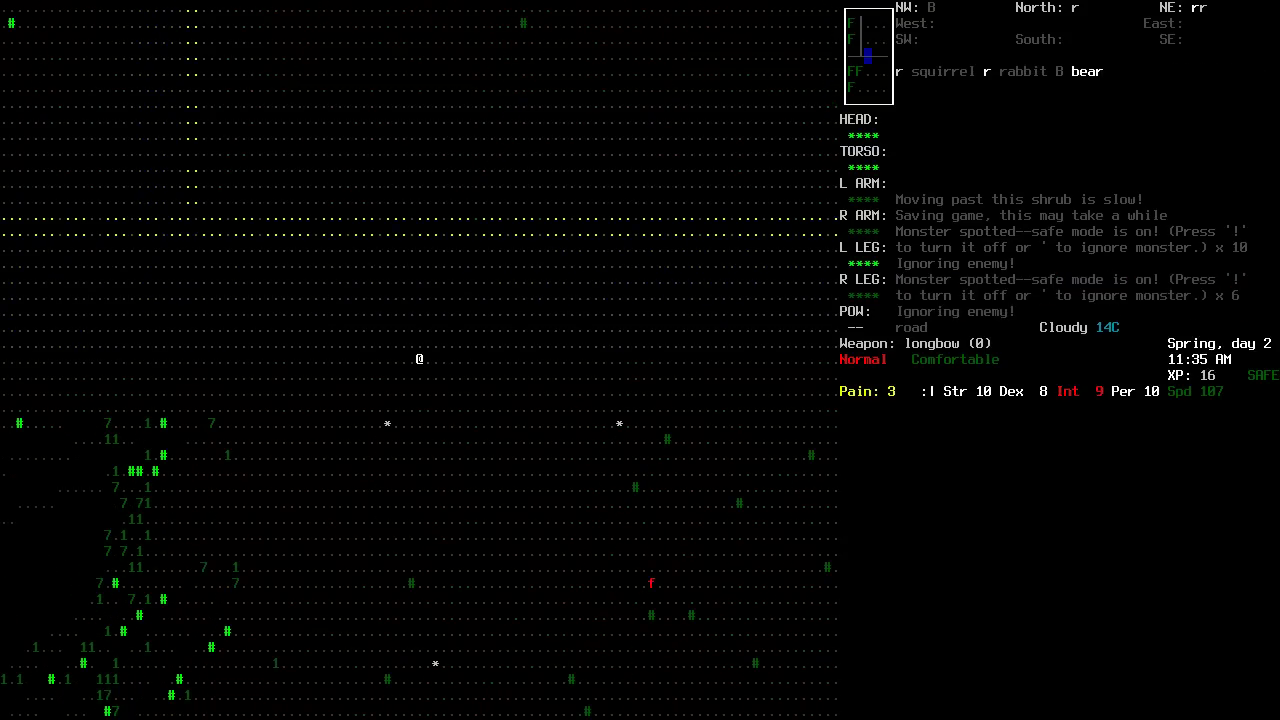
Follow the road west.
key("1")
key("1")
key("1")
key("1")
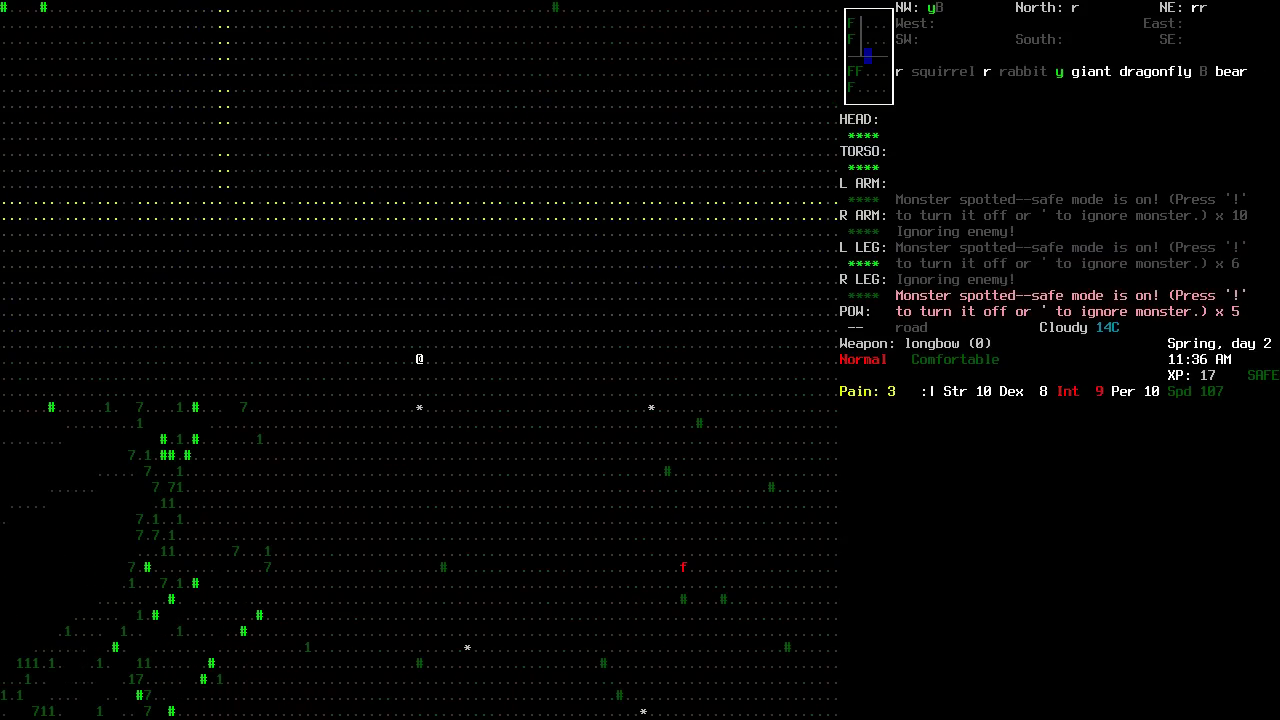
key("4")
key("4")
key("4")
key("4")
key("4")
key("4")
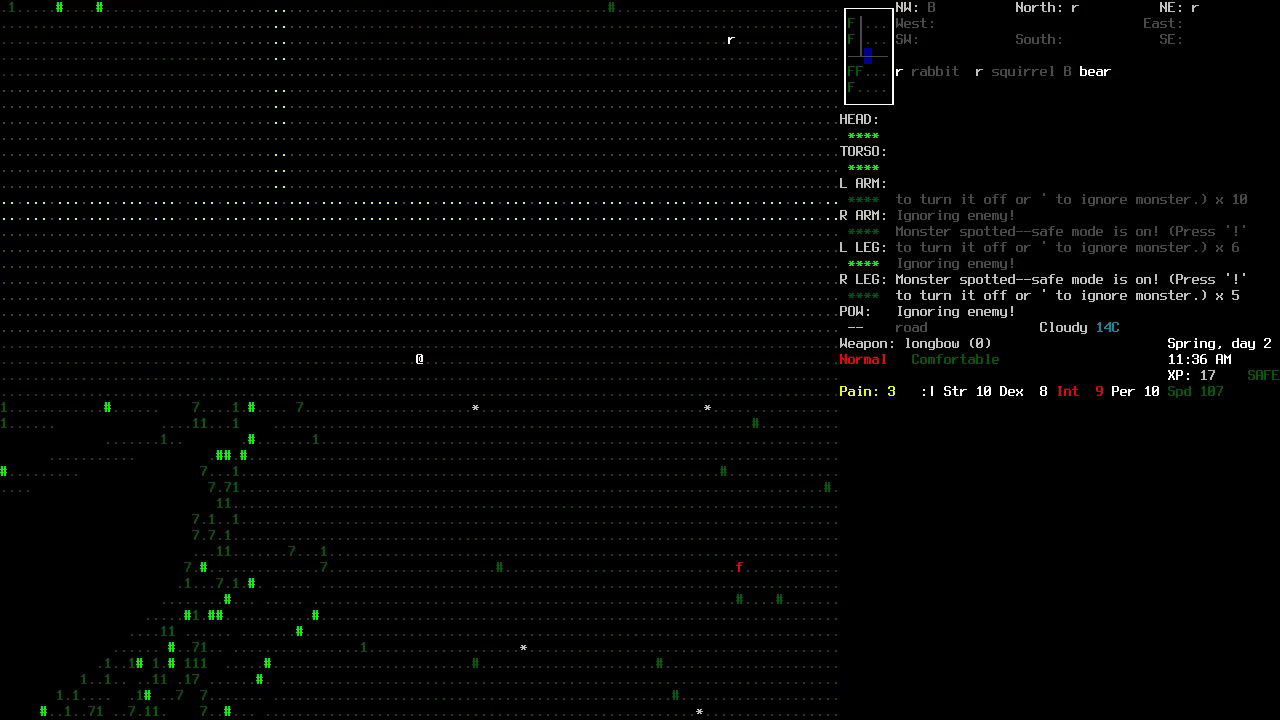
key("7")
key("4")
key("4")
key("4")
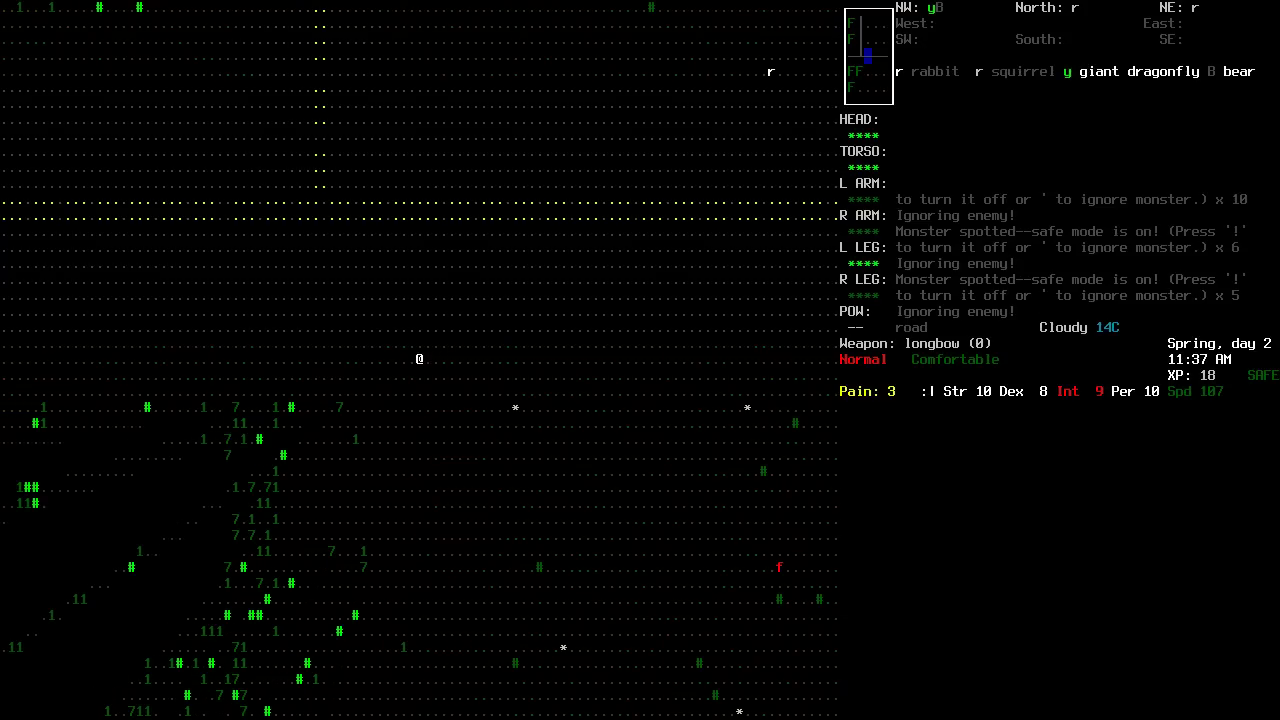
key("4")
key("4")
key("4")
key("4")
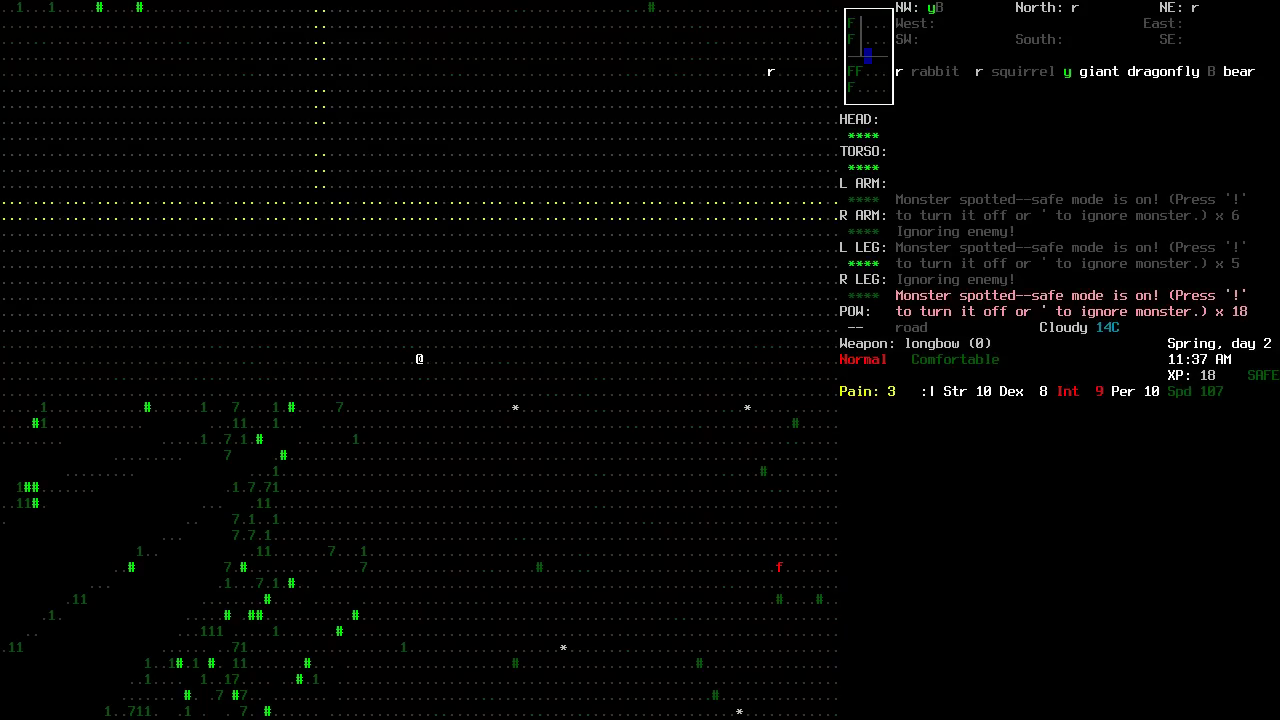
Keep heading west past spotted monsters, then turn safe mode off with !
key("apostrophe")
key("4")
key("4")
key("4")
key("4")
key("4")
key("4")
key("4")
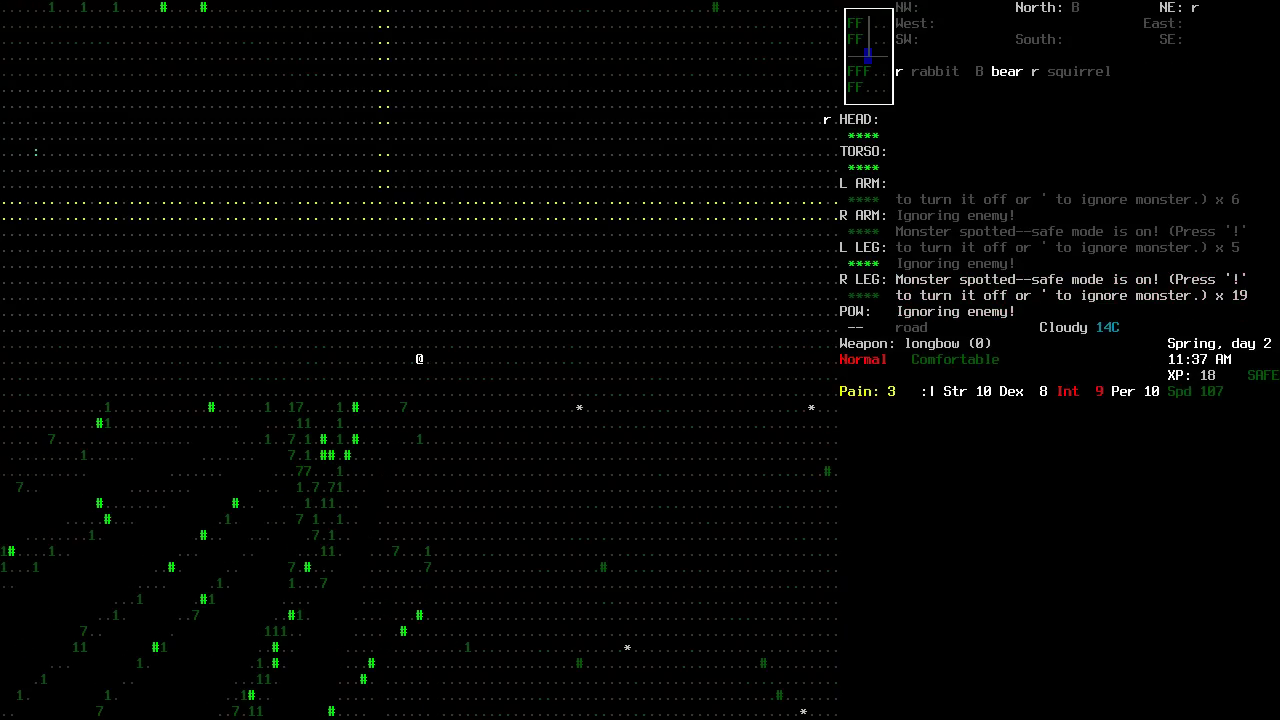
key("4")
key("4")
key("4")
key("4")
key("apostrophe")
key("4")
key("4")
key("4")
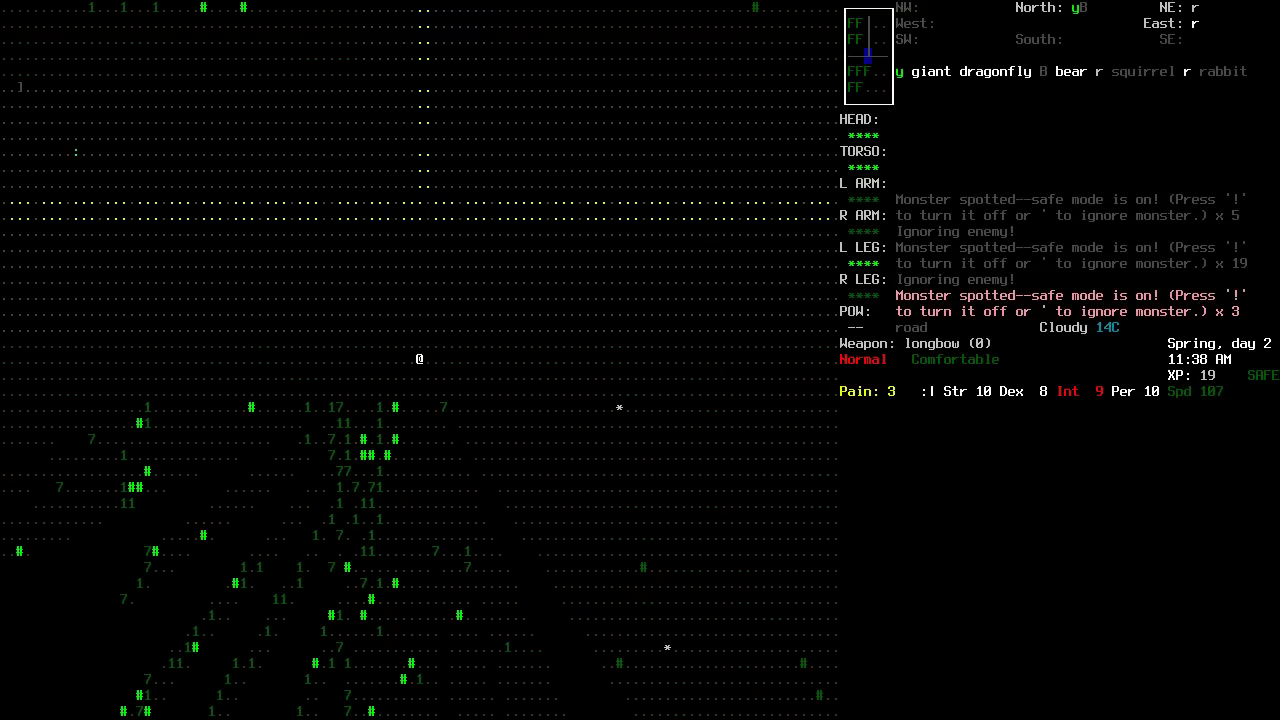
key("exclam")
key("4")
key("4")
key("4")
key("4")
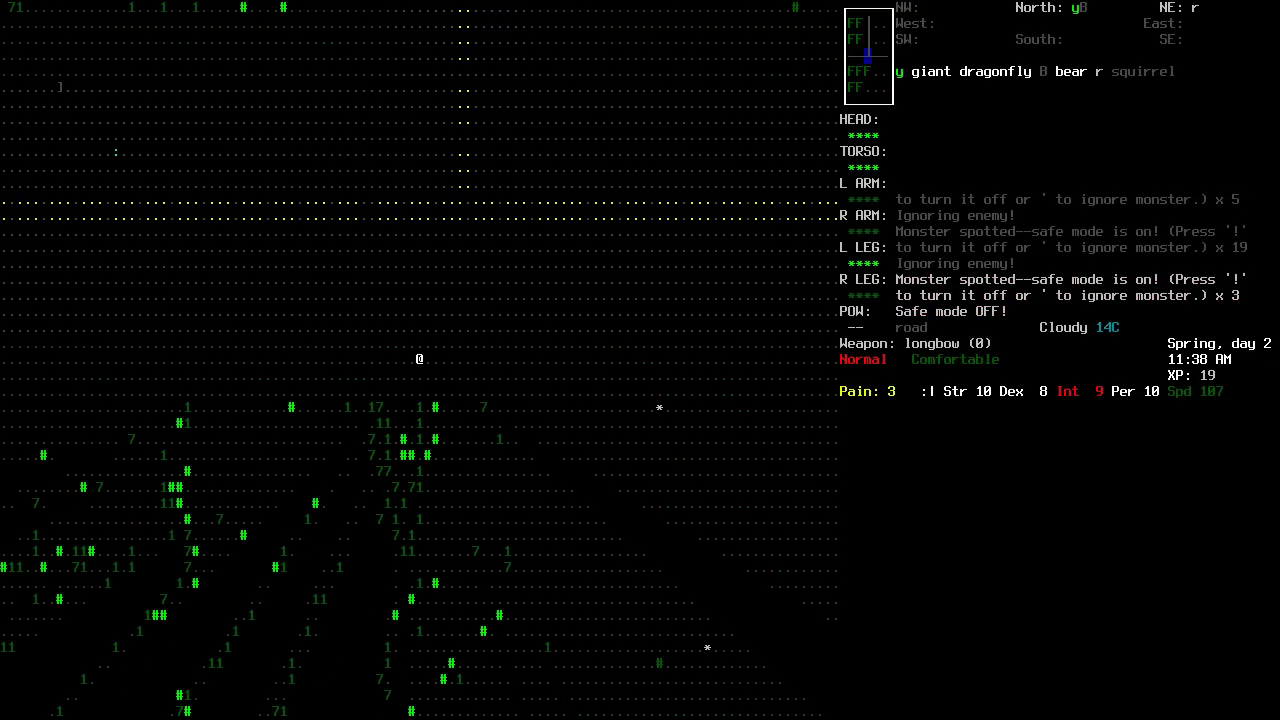
key("4")
key("4")
key("4")
key("4")
key("4")
key("4")
key("4")
key("4")
key("4")
key("4")
key("4")
key("4")
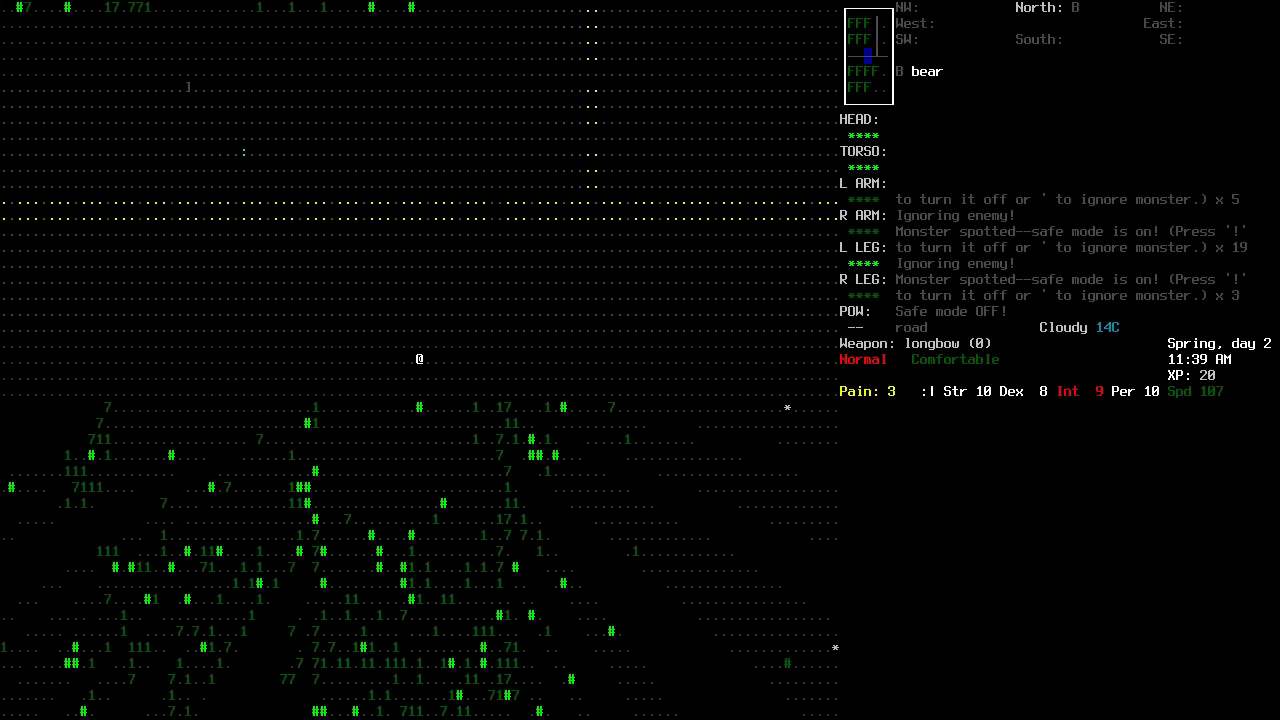
Survey the surrounding forest on the world map, then resume walking west.
key("m")
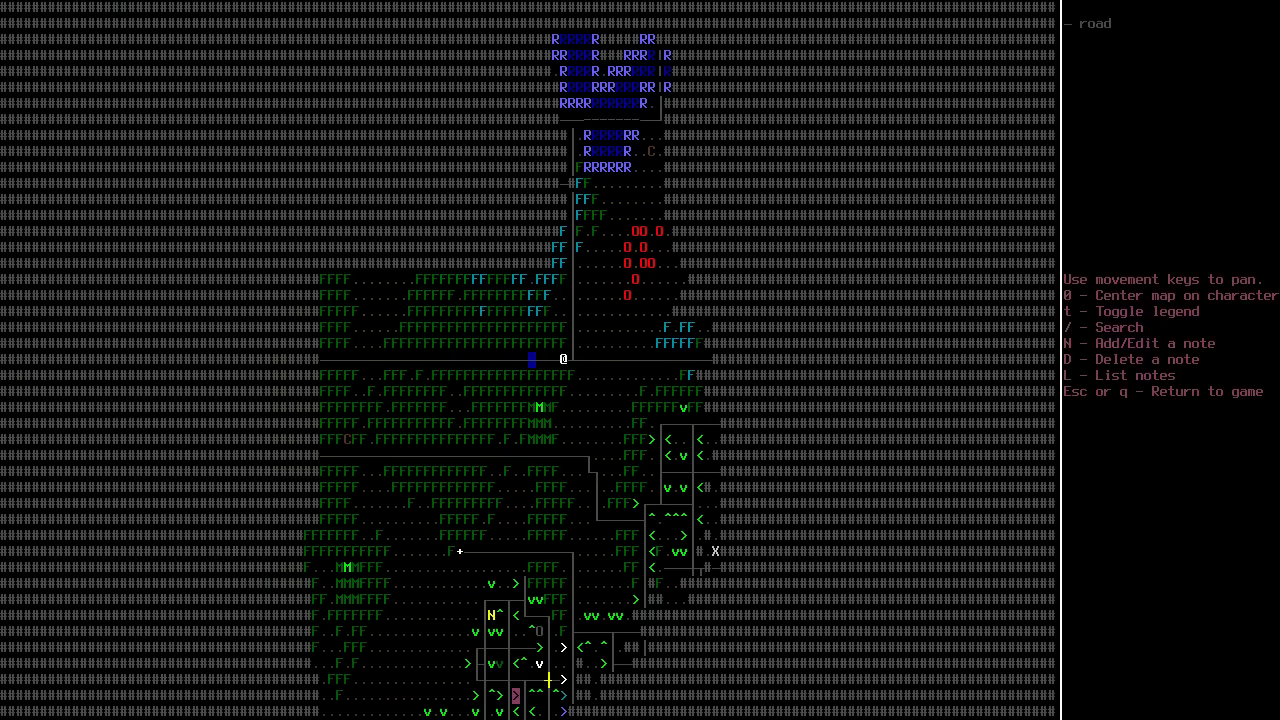
key("4")
key("4")
key("4")
key("4")
key("4")
key("4")
key("4")
key("4")
key("4")
key("8")
key("8")
key("8")
key("8")
key("8")
key("8")
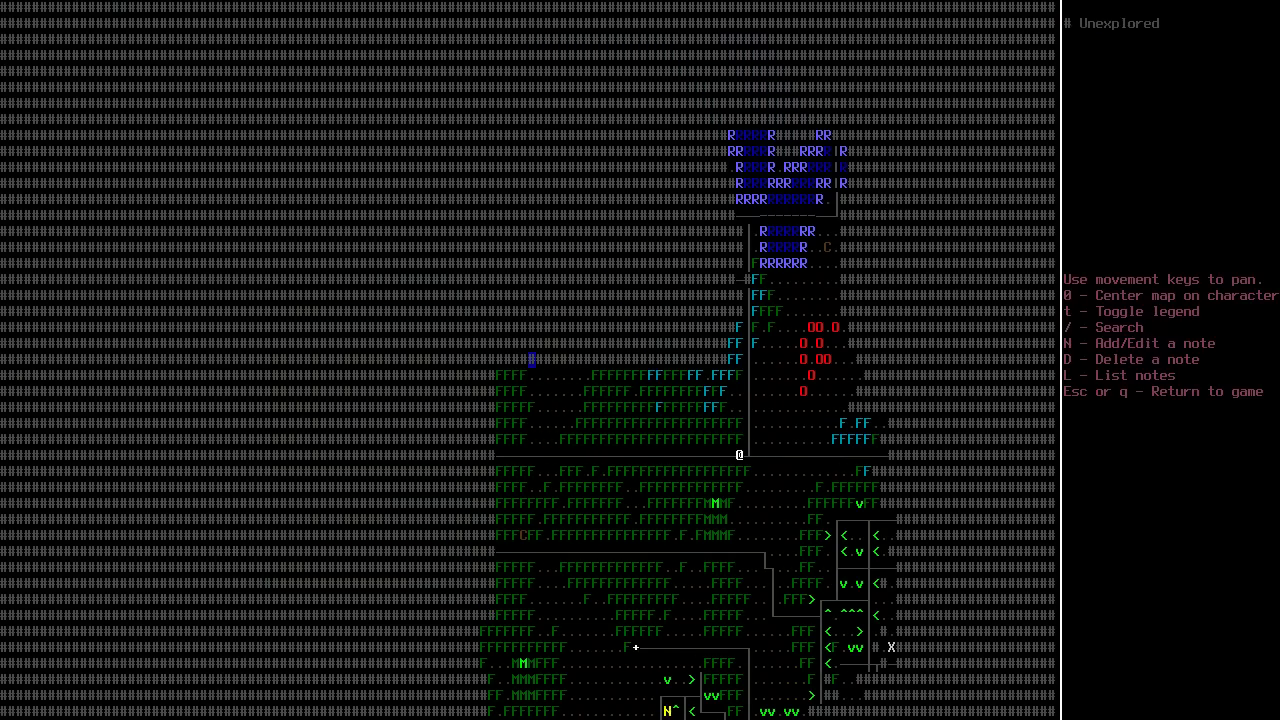
key("3")
key("3")
key("3")
key("3")
key("3")
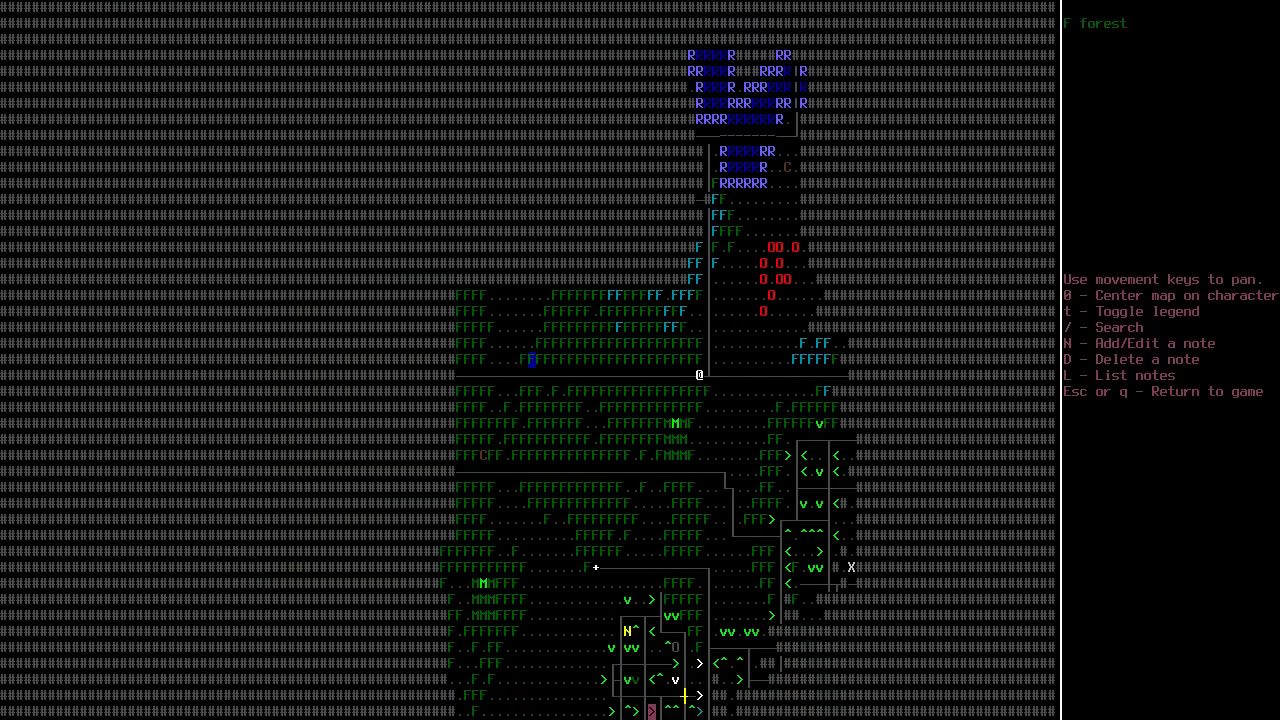
key("Escape")
key("4")
key("4")
Take three more steps west along the forest road while a bear stays in sight.
key("4")
key("4")
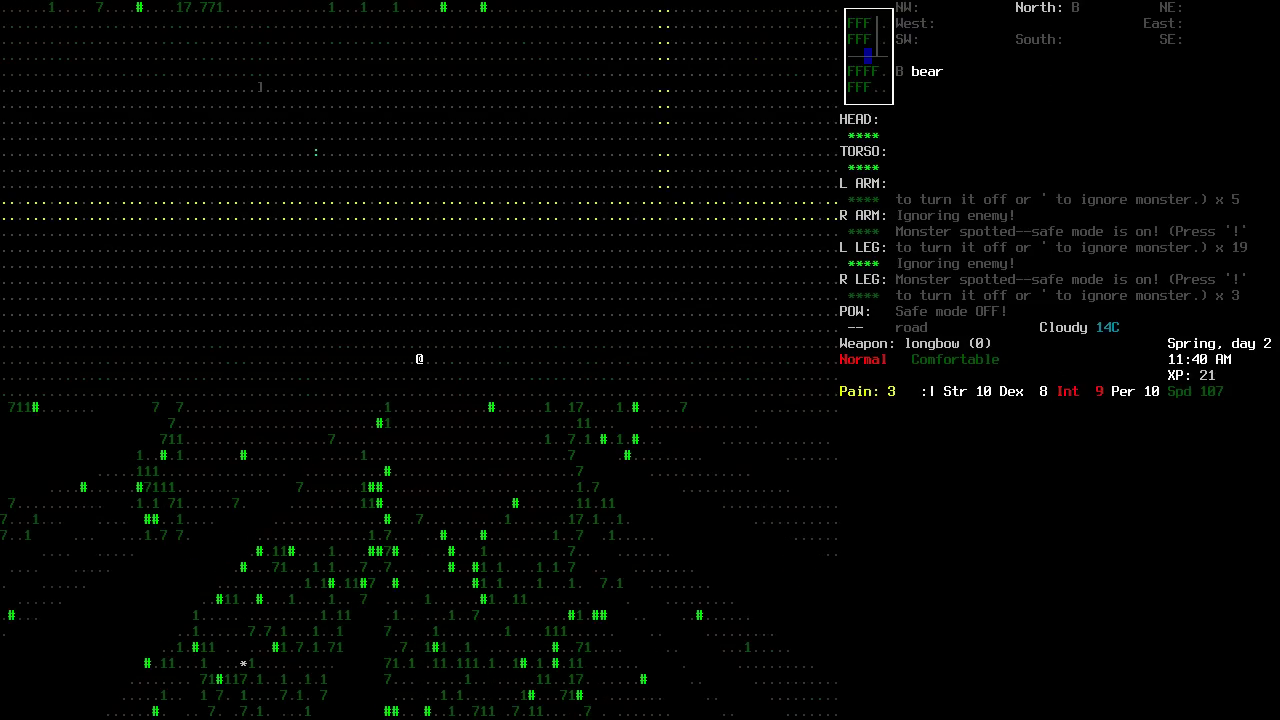
key("4")
key("4")
key("4")
key("4")
key("4")
key("4")
key("4")
key("4")
key("4")
key("4")
key("4")
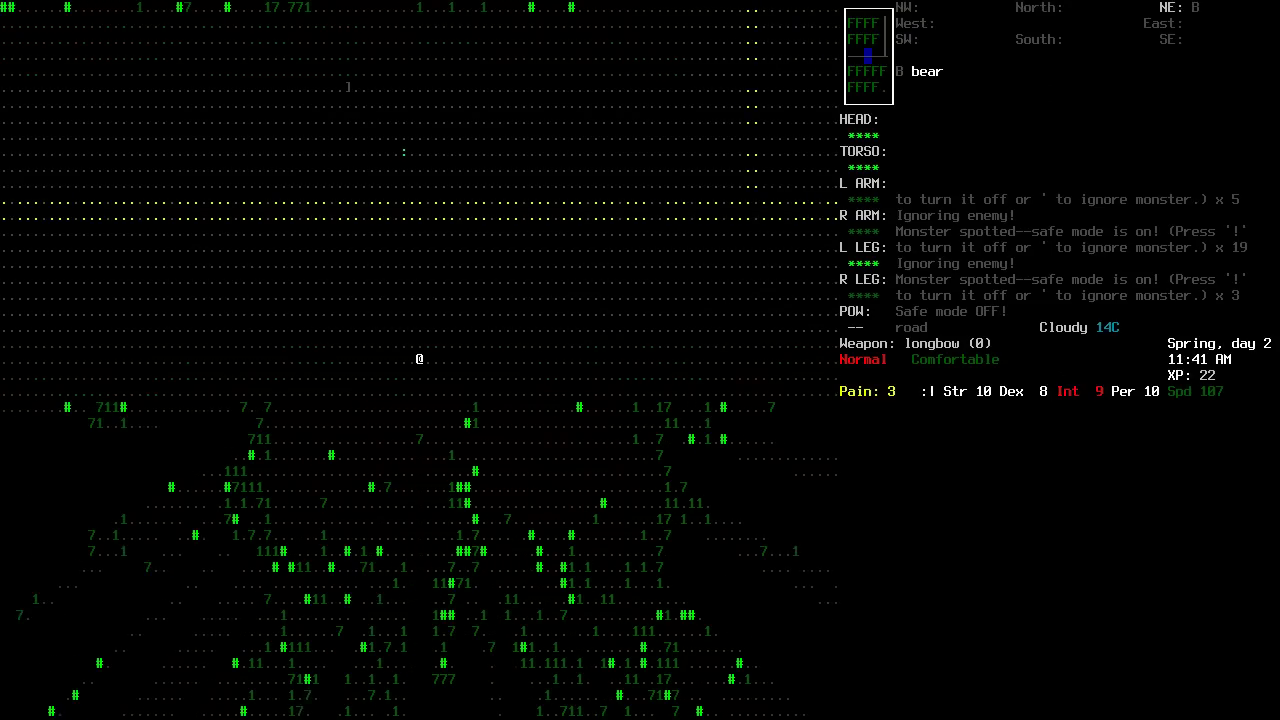
key("4")
key("4")
key("4")
key("4")
key("4")
key("4")
key("4")
key("4")
key("4")
key("4")
key("4")
key("4")
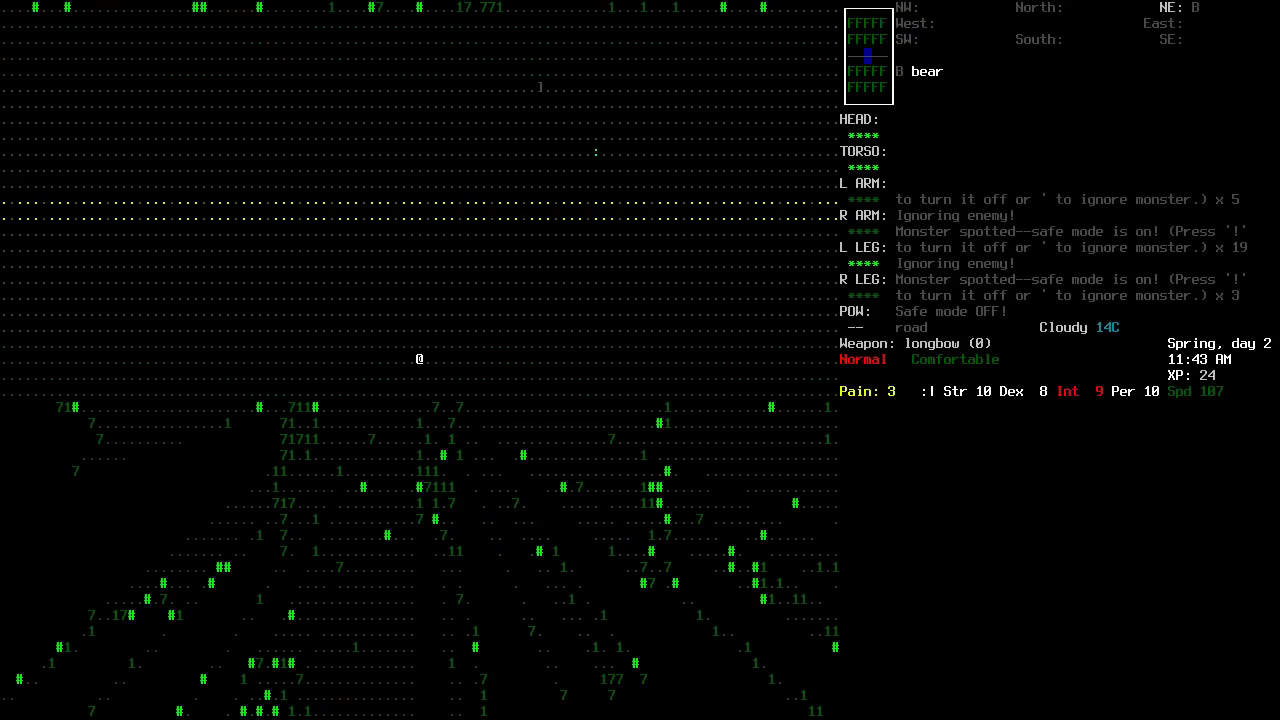
key("4")
key("4")
key("4")
key("4")
key("4")
key("4")
key("4")
key("4")
key("4")
key("4")
key("4")
key("4")
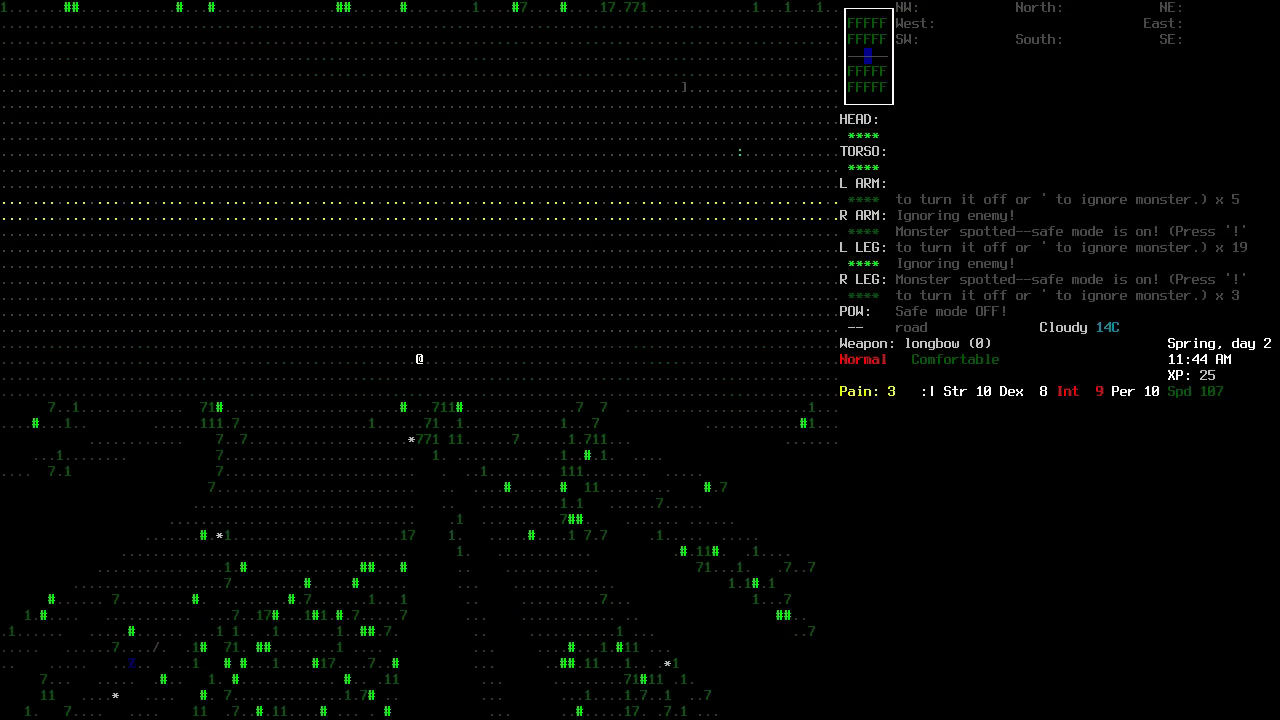